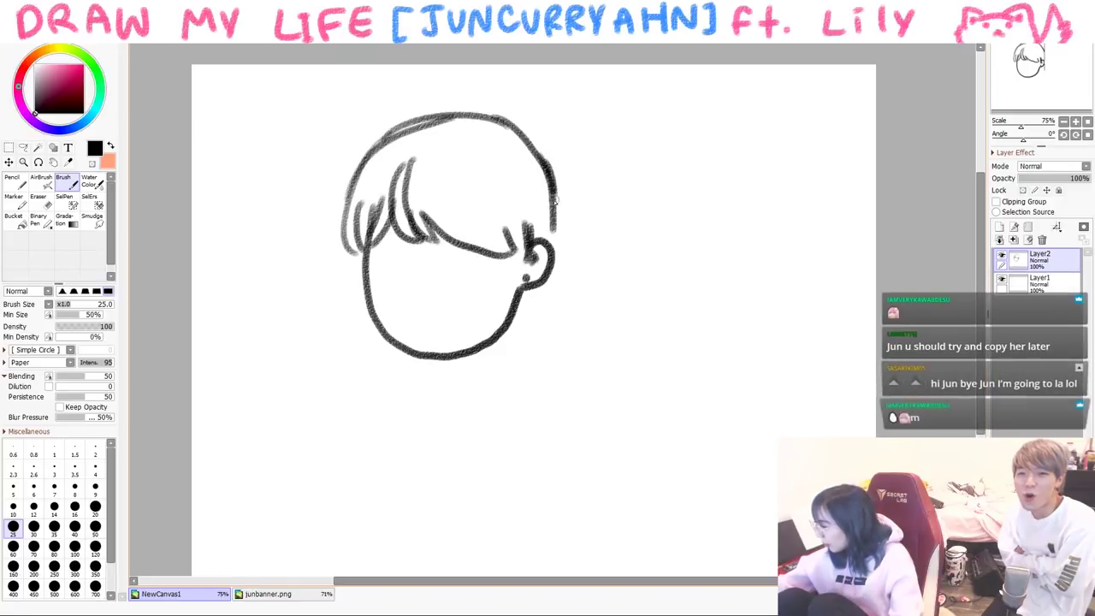
# - Add more bangs and the boy's left eye, then thin the brush to size 20 and draw a small mouth
pyautogui.moveTo(368, 248); pyautogui.dragTo(446, 233)
pyautogui.moveTo(395, 265); pyautogui.dragTo(386, 270)
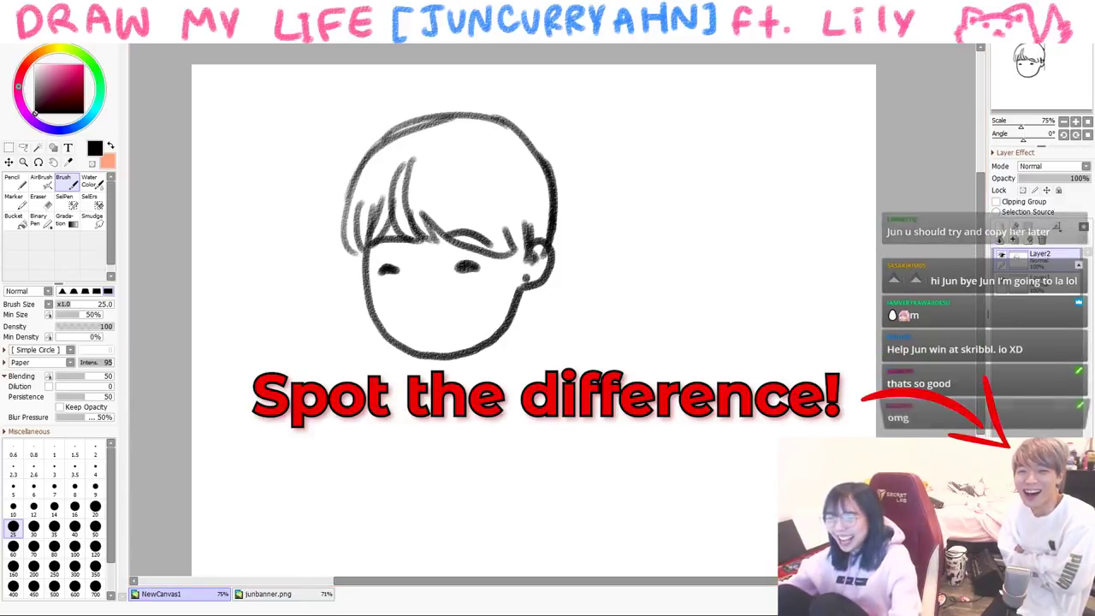
pyautogui.click(95, 507)
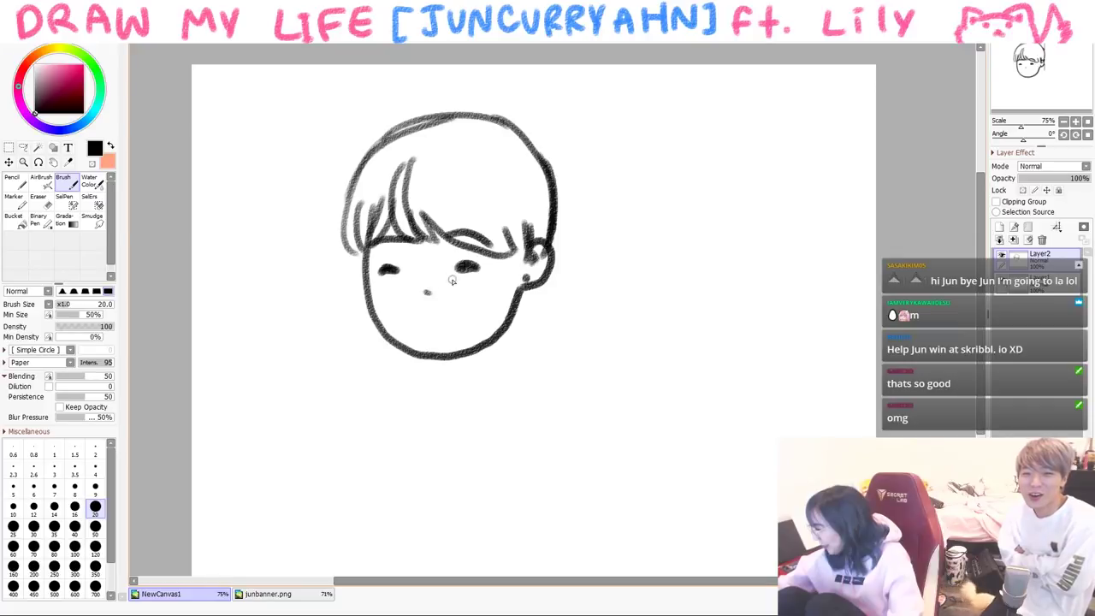
pyautogui.moveTo(431, 311); pyautogui.dragTo(417, 317)
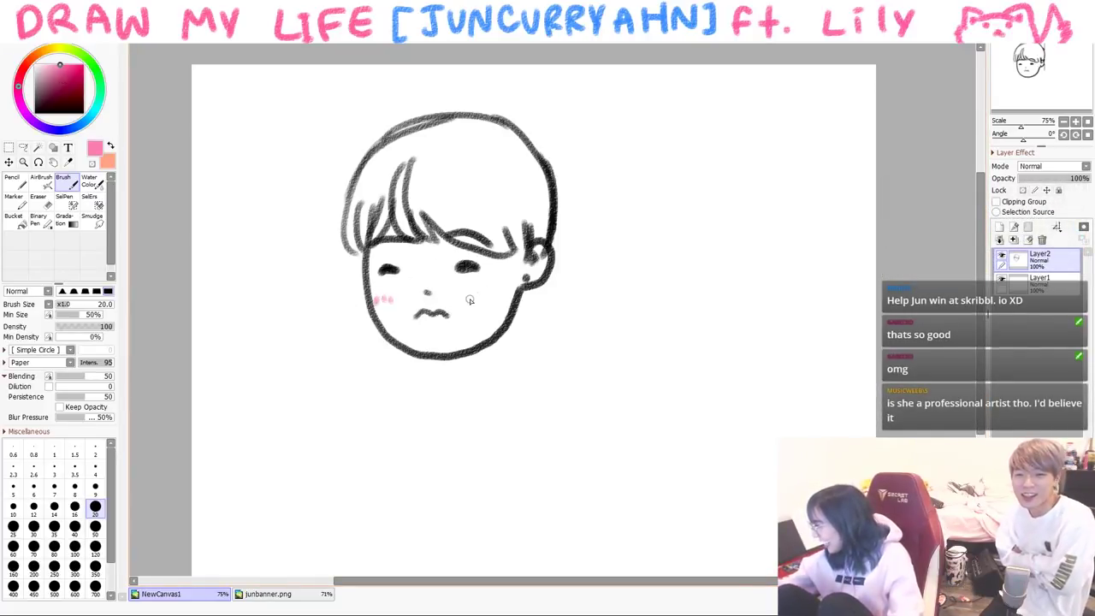
# - Switch back to black and draw the neck and both shoulder lines, redoing a misplaced stroke
pyautogui.keyDown('alt'); pyautogui.click(510, 318); pyautogui.keyUp('alt')
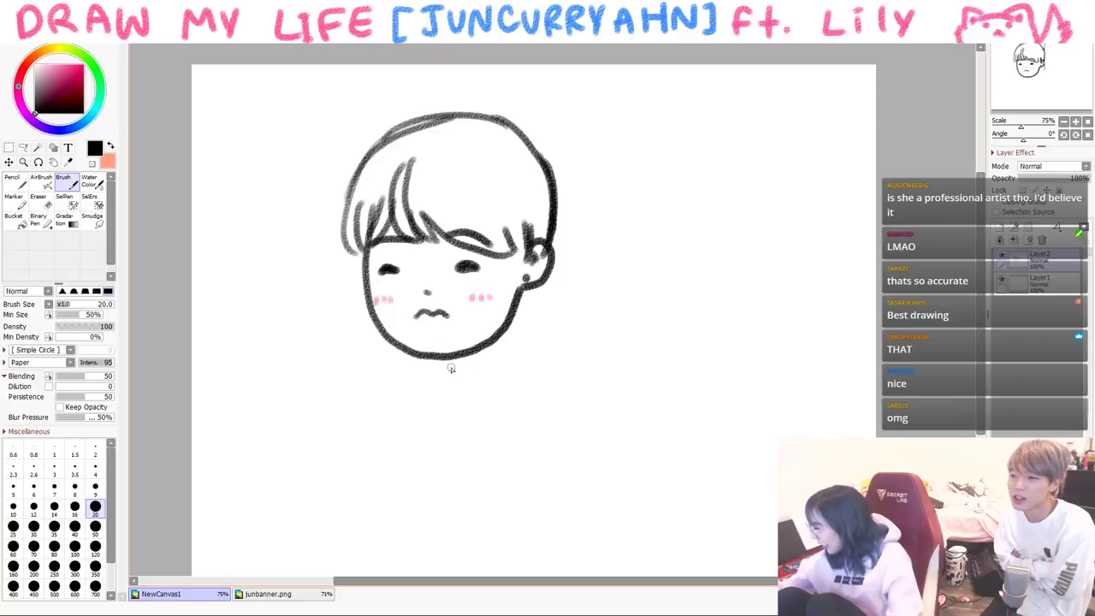
pyautogui.moveTo(435, 358); pyautogui.dragTo(436, 369)
pyautogui.moveTo(462, 358); pyautogui.dragTo(528, 413)
pyautogui.moveTo(425, 369); pyautogui.dragTo(375, 429)
pyautogui.hotkey('ctrl', 'z')
pyautogui.hotkey('ctrl', 'z')
pyautogui.moveTo(471, 362); pyautogui.dragTo(524, 421)
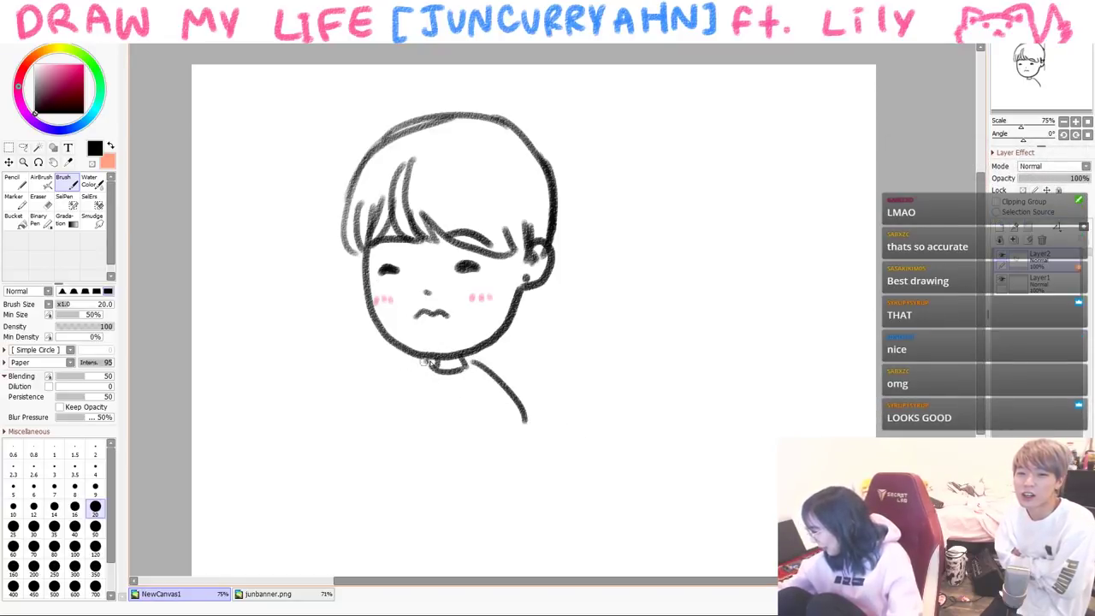
pyautogui.moveTo(427, 368); pyautogui.dragTo(375, 425)
# - Draw a large speech bubble beside the head and begin writing its two lines of text
pyautogui.moveTo(581, 279)
pyautogui.mouseDown()
pyautogui.moveTo(789, 220)
pyautogui.moveTo(651, 348)
pyautogui.moveTo(632, 268)
pyautogui.mouseUp()
pyautogui.moveTo(643, 224)
pyautogui.mouseDown()
pyautogui.moveTo(649, 261)
pyautogui.moveTo(676, 231)
pyautogui.moveTo(727, 233)
pyautogui.moveTo(739, 244)
pyautogui.mouseUp()
pyautogui.moveTo(624, 284)
pyautogui.mouseDown()
pyautogui.moveTo(632, 314)
pyautogui.moveTo(671, 289)
pyautogui.moveTo(675, 310)
pyautogui.mouseUp()
# - Finish 'play LoL w/ me' in the bubble and draw a second small head with spiky hair
pyautogui.moveTo(713, 263)
pyautogui.mouseDown()
pyautogui.moveTo(748, 252)
pyautogui.moveTo(685, 321)
pyautogui.moveTo(766, 313)
pyautogui.mouseUp()
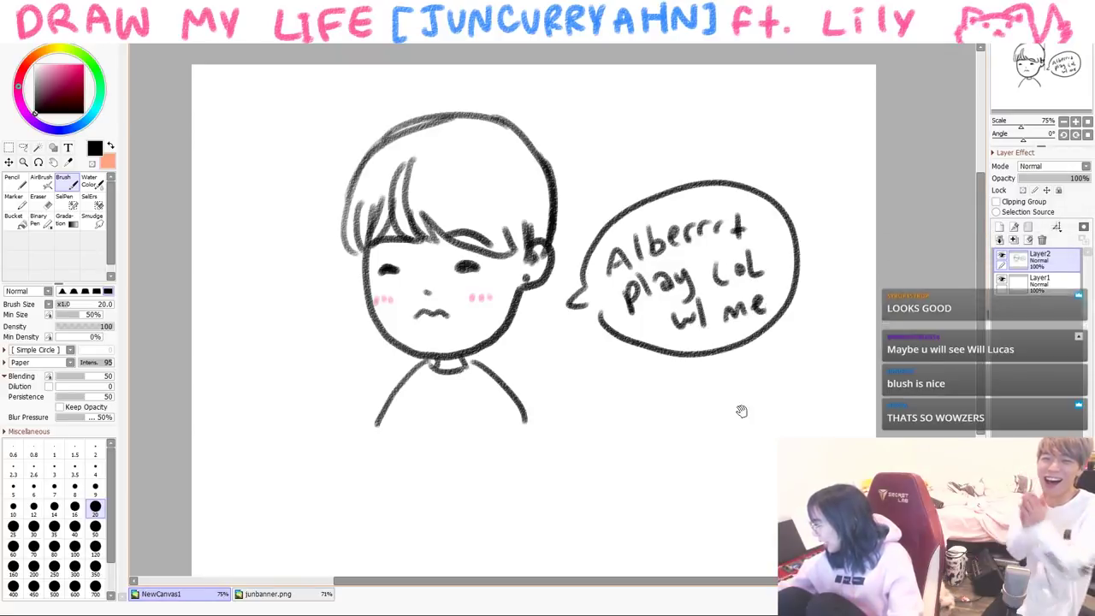
pyautogui.moveTo(738, 408)
pyautogui.mouseDown()
pyautogui.moveTo(687, 432)
pyautogui.moveTo(778, 409)
pyautogui.mouseUp()
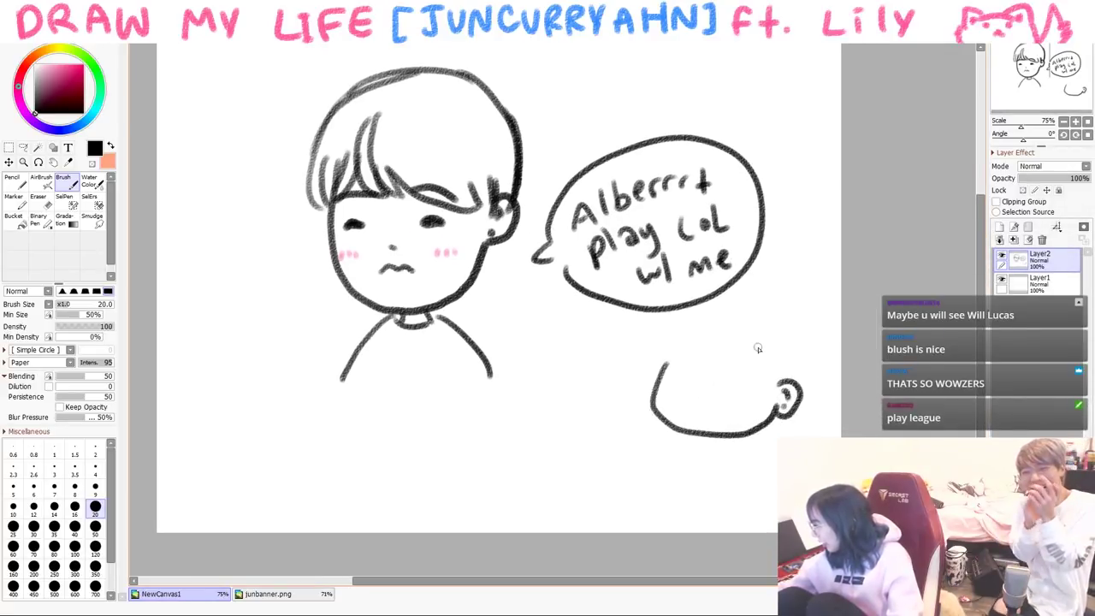
pyautogui.moveTo(662, 369); pyautogui.dragTo(745, 350)
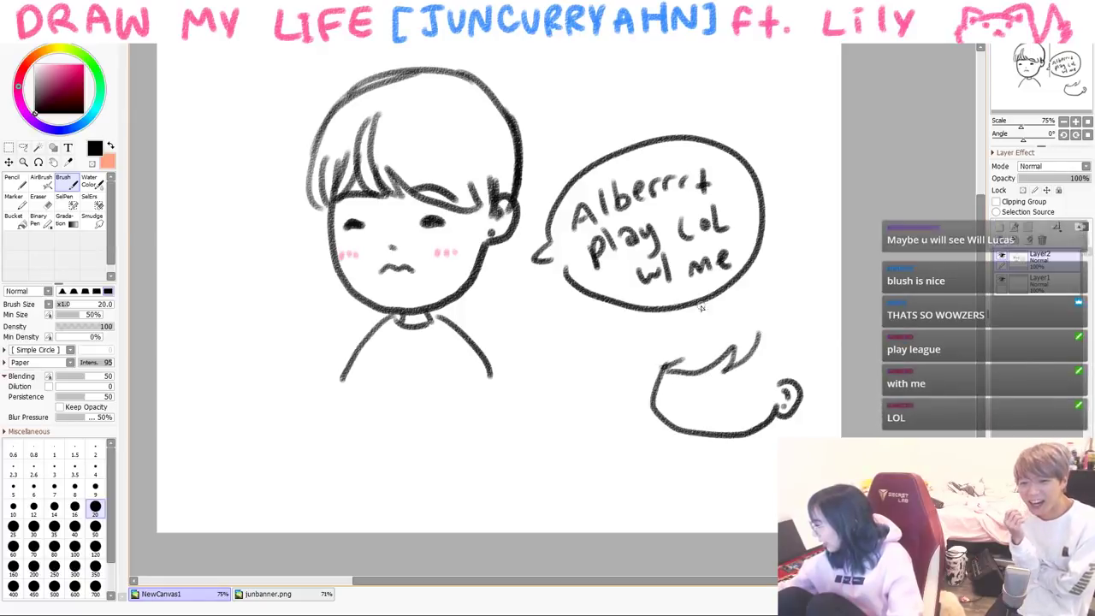
pyautogui.moveTo(654, 309); pyautogui.dragTo(657, 364)
pyautogui.moveTo(753, 335); pyautogui.dragTo(766, 373)
pyautogui.moveTo(795, 328); pyautogui.dragTo(802, 370)
pyautogui.hotkey('ctrl', 'z')
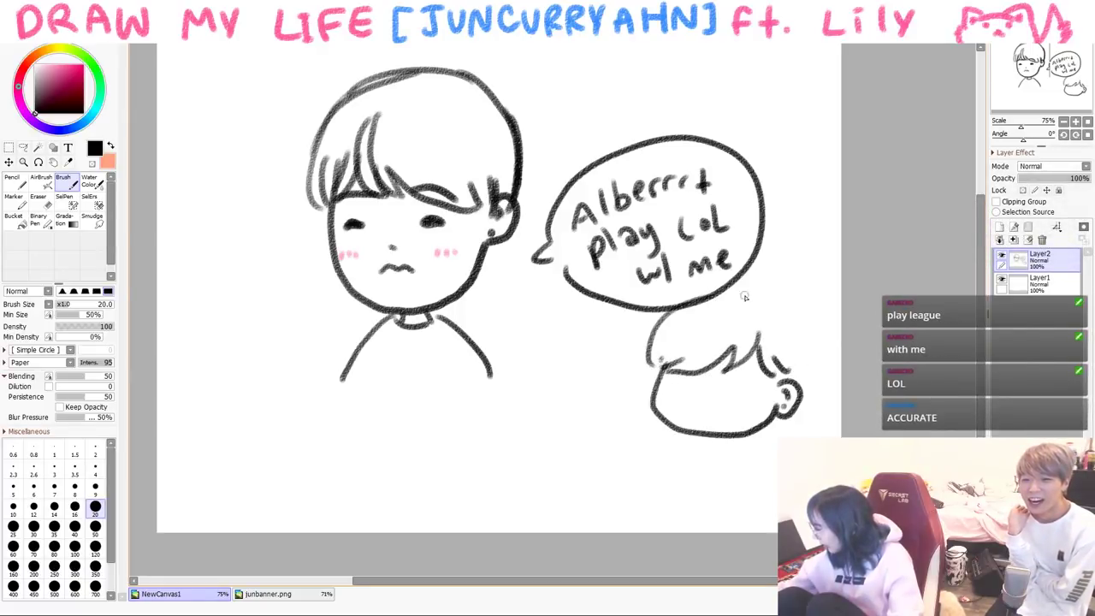
pyautogui.moveTo(770, 309)
pyautogui.mouseDown()
pyautogui.moveTo(785, 300)
pyautogui.moveTo(803, 381)
pyautogui.mouseUp()
pyautogui.moveTo(667, 375); pyautogui.dragTo(746, 385)
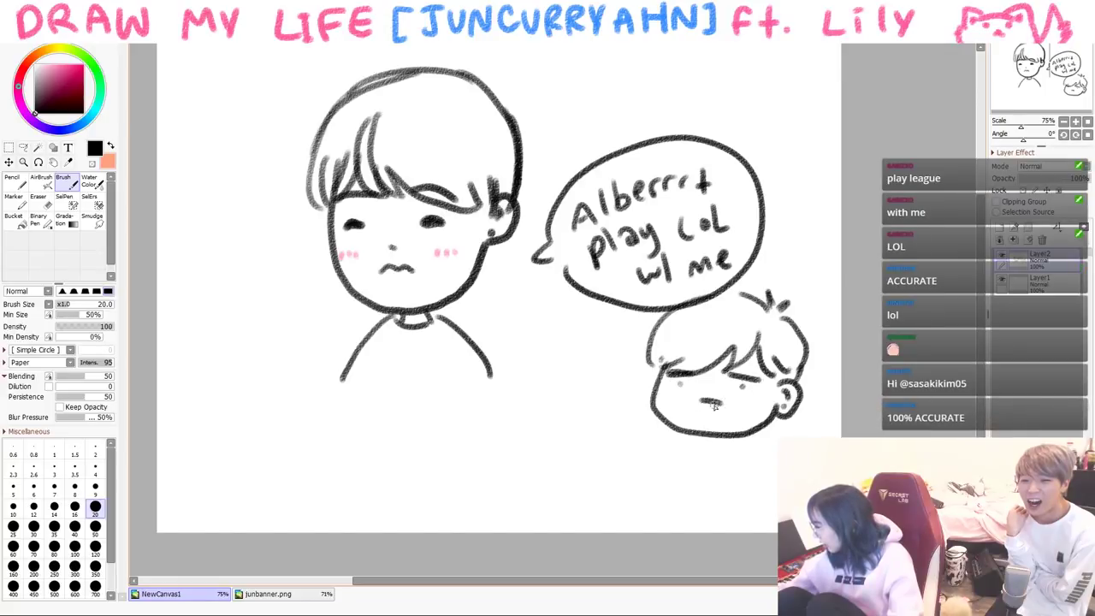
# - Give the small character a 'no' bubble, shouting mouth, shoulder, hands and a heart
pyautogui.moveTo(609, 436); pyautogui.dragTo(585, 420)
pyautogui.moveTo(564, 462); pyautogui.dragTo(579, 462)
pyautogui.moveTo(588, 450); pyautogui.dragTo(590, 451)
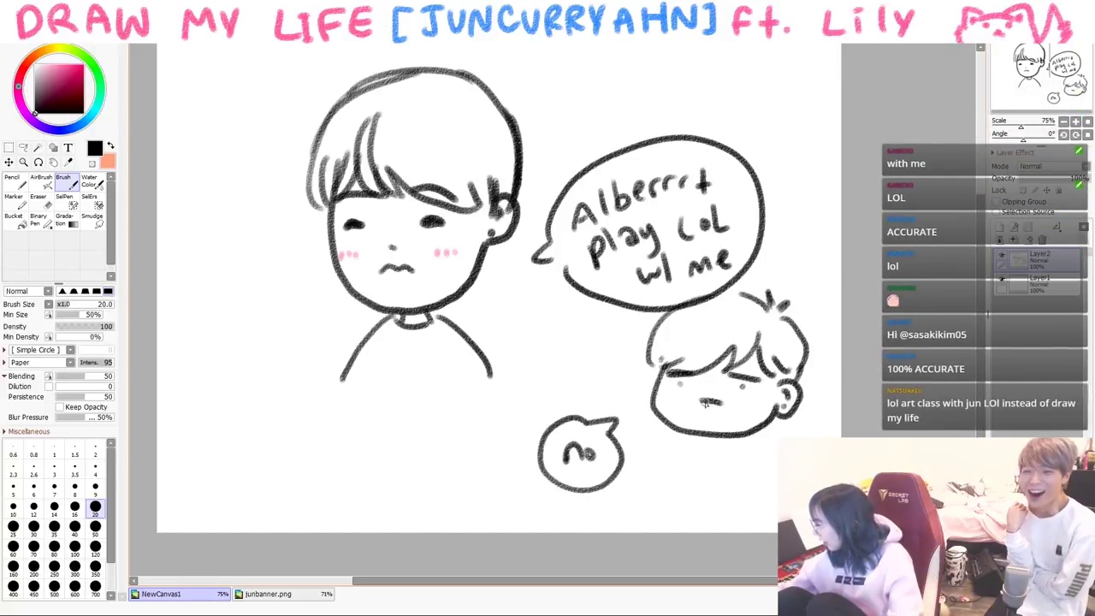
pyautogui.moveTo(698, 402); pyautogui.dragTo(720, 402)
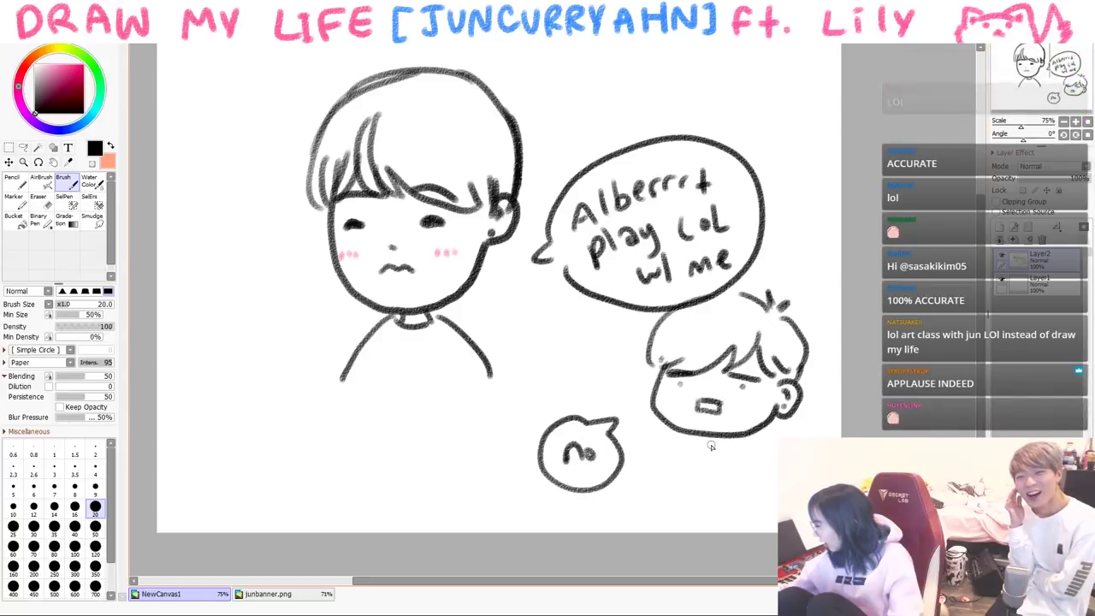
pyautogui.moveTo(708, 441); pyautogui.dragTo(667, 500)
pyautogui.moveTo(747, 455)
pyautogui.mouseDown()
pyautogui.moveTo(728, 511)
pyautogui.moveTo(774, 462)
pyautogui.moveTo(765, 499)
pyautogui.moveTo(719, 494)
pyautogui.moveTo(748, 523)
pyautogui.mouseUp()
pyautogui.moveTo(814, 412); pyautogui.dragTo(820, 427)
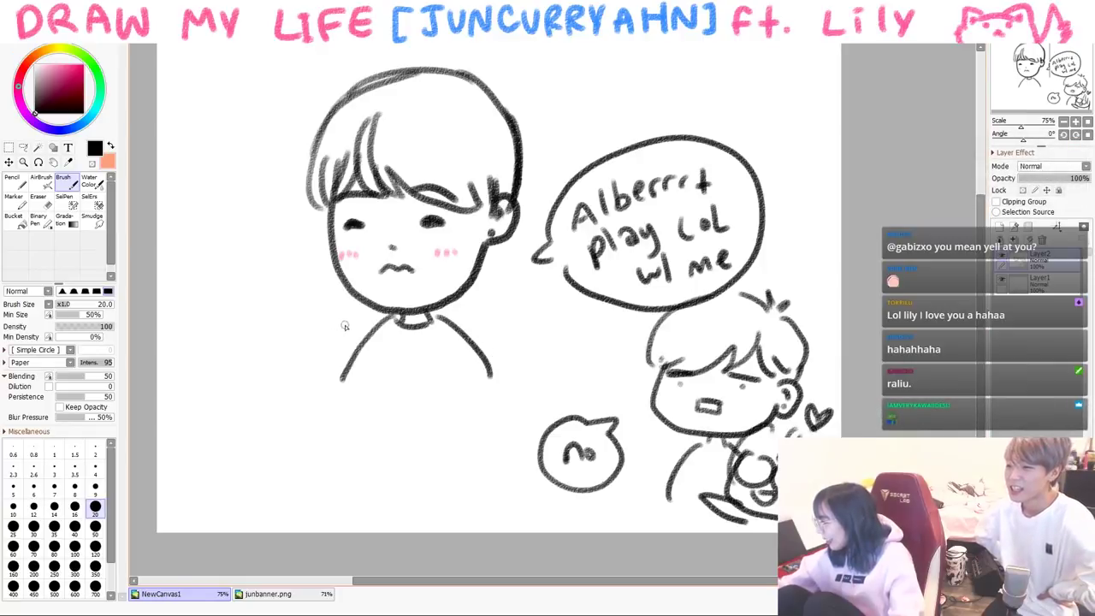
# - Draw the first boy's shrugging arms and a shirt collar
pyautogui.moveTo(374, 355); pyautogui.dragTo(327, 404)
pyautogui.moveTo(308, 341); pyautogui.dragTo(328, 404)
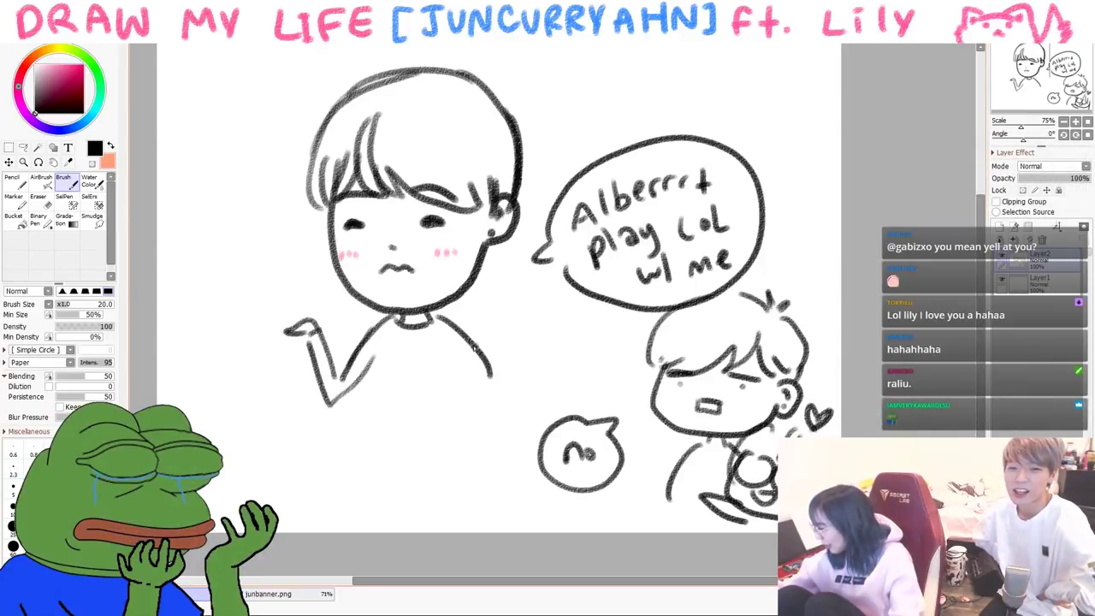
pyautogui.moveTo(445, 316); pyautogui.dragTo(468, 400)
pyautogui.moveTo(420, 362); pyautogui.dragTo(440, 409)
pyautogui.moveTo(450, 344); pyautogui.dragTo(439, 402)
pyautogui.moveTo(414, 337); pyautogui.dragTo(392, 354)
# - Write 'whyyy' to the left of the boy
pyautogui.moveTo(209, 278); pyautogui.dragTo(231, 272)
pyautogui.moveTo(235, 259); pyautogui.dragTo(275, 295)
pyautogui.moveTo(285, 248); pyautogui.dragTo(292, 279)
pyautogui.moveTo(298, 253); pyautogui.dragTo(307, 307)
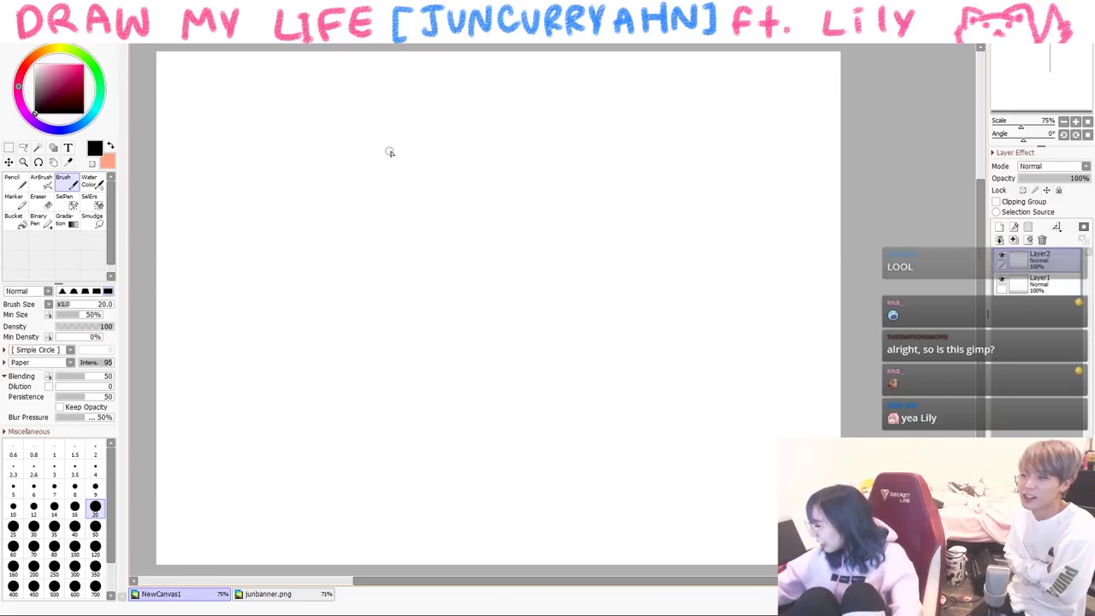
# - On the cleared canvas, draw a blanket oval with the baby's round head and hair
pyautogui.moveTo(389, 150)
pyautogui.mouseDown()
pyautogui.moveTo(342, 443)
pyautogui.moveTo(494, 462)
pyautogui.mouseUp()
pyautogui.moveTo(387, 145)
pyautogui.mouseDown()
pyautogui.moveTo(542, 454)
pyautogui.moveTo(498, 479)
pyautogui.mouseUp()
pyautogui.moveTo(366, 177)
pyautogui.mouseDown()
pyautogui.moveTo(389, 319)
pyautogui.moveTo(375, 178)
pyautogui.mouseUp()
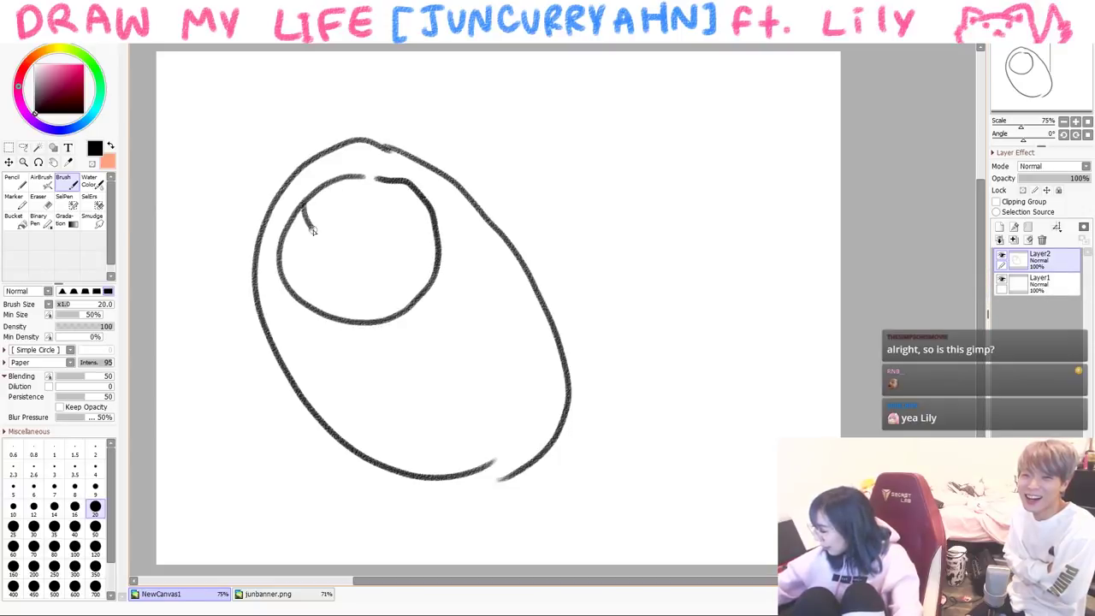
pyautogui.moveTo(306, 220); pyautogui.dragTo(366, 248)
pyautogui.moveTo(385, 211); pyautogui.dragTo(433, 217)
pyautogui.moveTo(315, 217); pyautogui.dragTo(296, 291)
pyautogui.moveTo(301, 233); pyautogui.dragTo(289, 295)
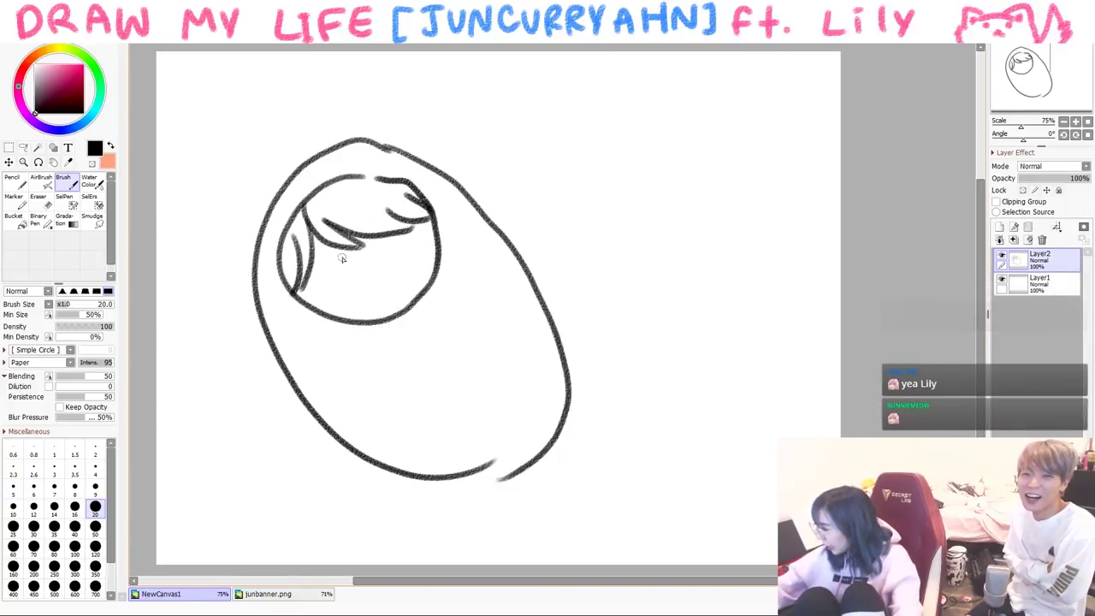
# - Add the baby's eye, wavy mouth, hair curl, cheek circles and the blanket's fold line
pyautogui.click(388, 242)
pyautogui.moveTo(363, 275); pyautogui.dragTo(385, 270)
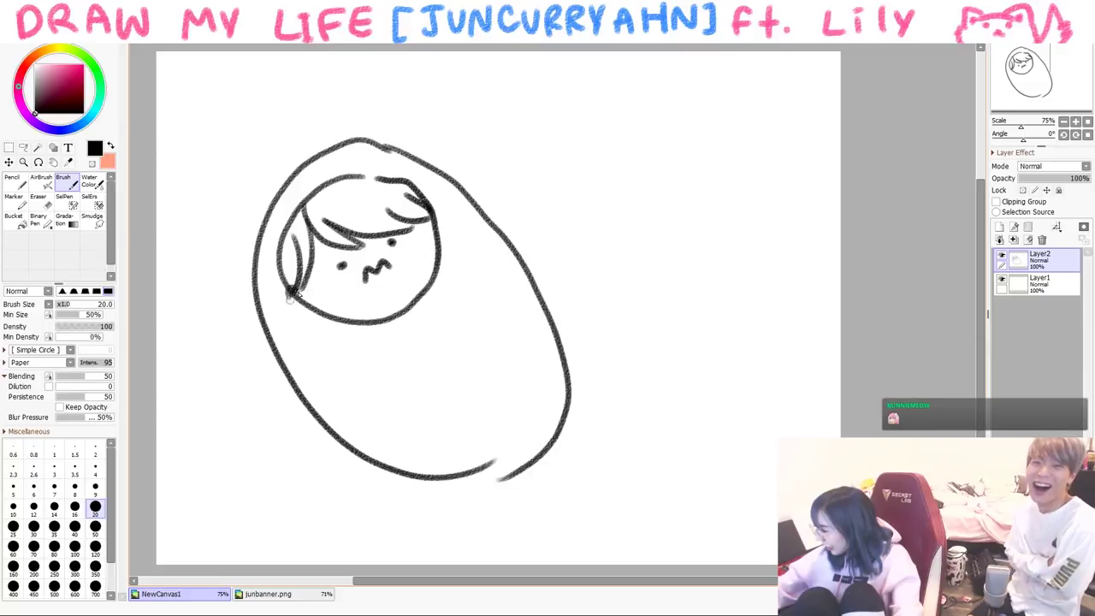
pyautogui.moveTo(291, 293); pyautogui.dragTo(309, 306)
pyautogui.moveTo(432, 209); pyautogui.dragTo(443, 232)
pyautogui.moveTo(380, 315); pyautogui.dragTo(393, 325)
pyautogui.moveTo(425, 284)
pyautogui.mouseDown()
pyautogui.moveTo(438, 298)
pyautogui.moveTo(415, 491)
pyautogui.mouseUp()
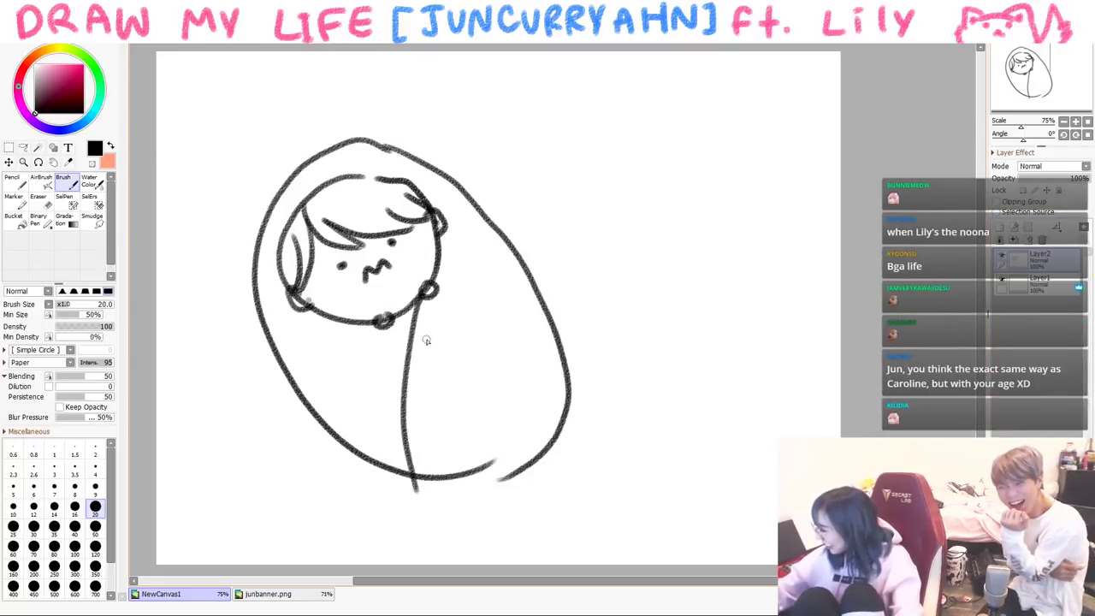
# - Draw music notes around the baby, undoing an unwanted arm stroke
pyautogui.moveTo(518, 112); pyautogui.dragTo(527, 141)
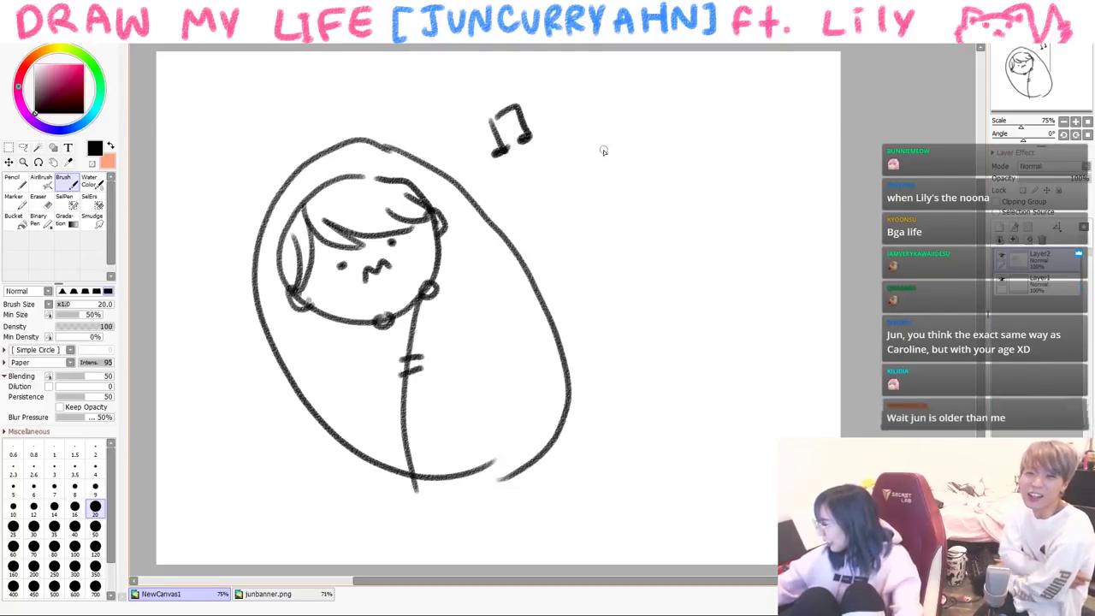
pyautogui.moveTo(603, 150); pyautogui.dragTo(593, 178)
pyautogui.moveTo(214, 453); pyautogui.dragTo(248, 484)
pyautogui.moveTo(214, 453); pyautogui.dragTo(261, 451)
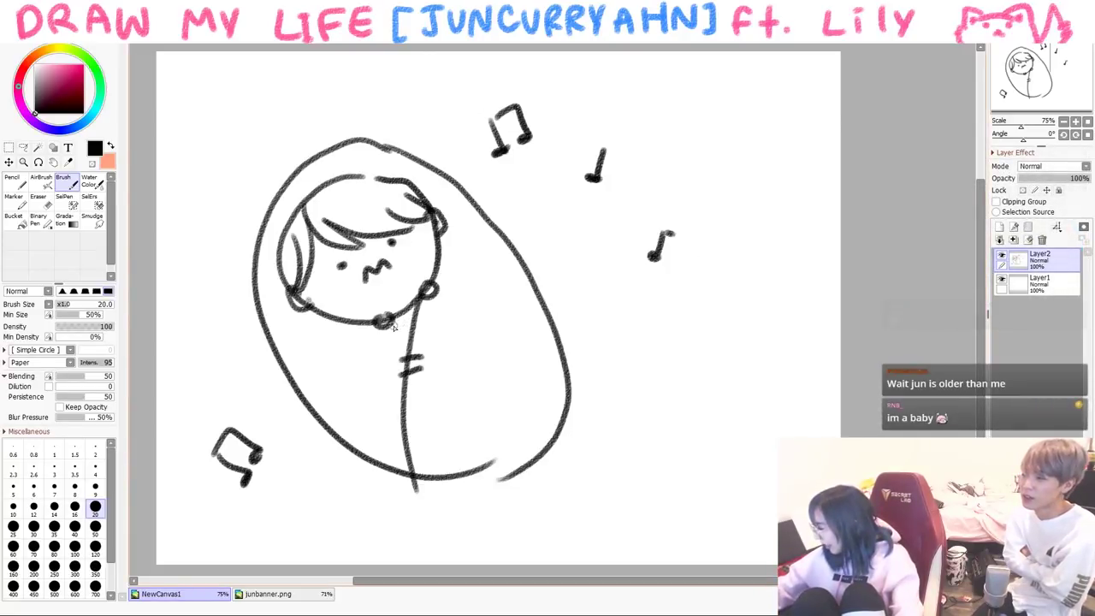
pyautogui.moveTo(386, 338)
pyautogui.mouseDown()
pyautogui.moveTo(353, 330)
pyautogui.moveTo(296, 367)
pyautogui.moveTo(351, 377)
pyautogui.moveTo(376, 339)
pyautogui.mouseUp()
pyautogui.hotkey('ctrl', 'z')
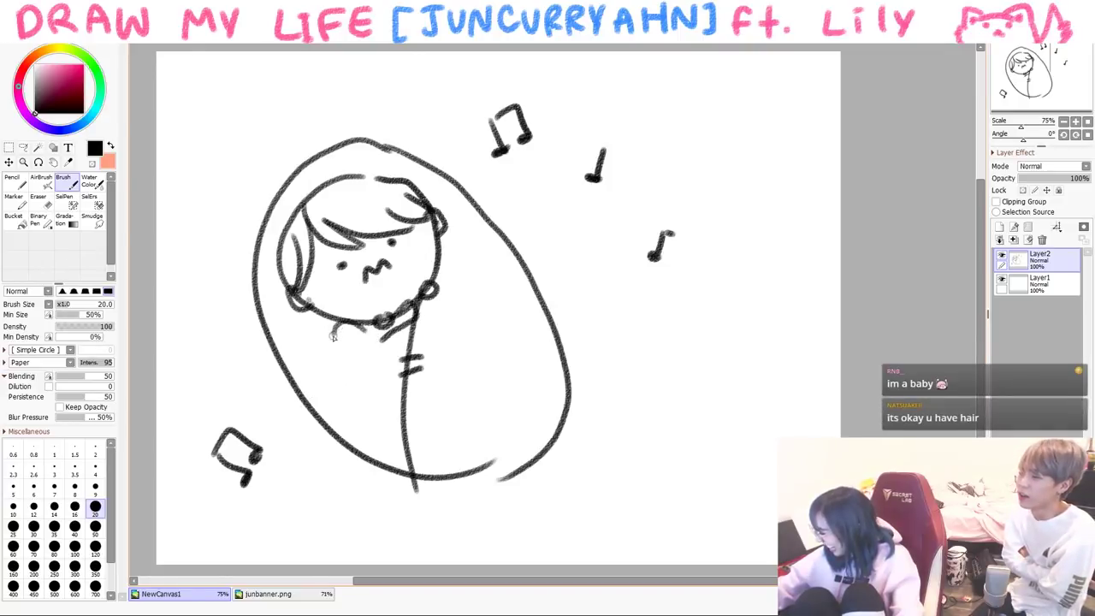
# - Draw pink spiral cheeks on the baby, then return the brush to black
pyautogui.moveTo(296, 308); pyautogui.dragTo(290, 315)
pyautogui.moveTo(375, 257); pyautogui.dragTo(372, 257)
pyautogui.press('x')
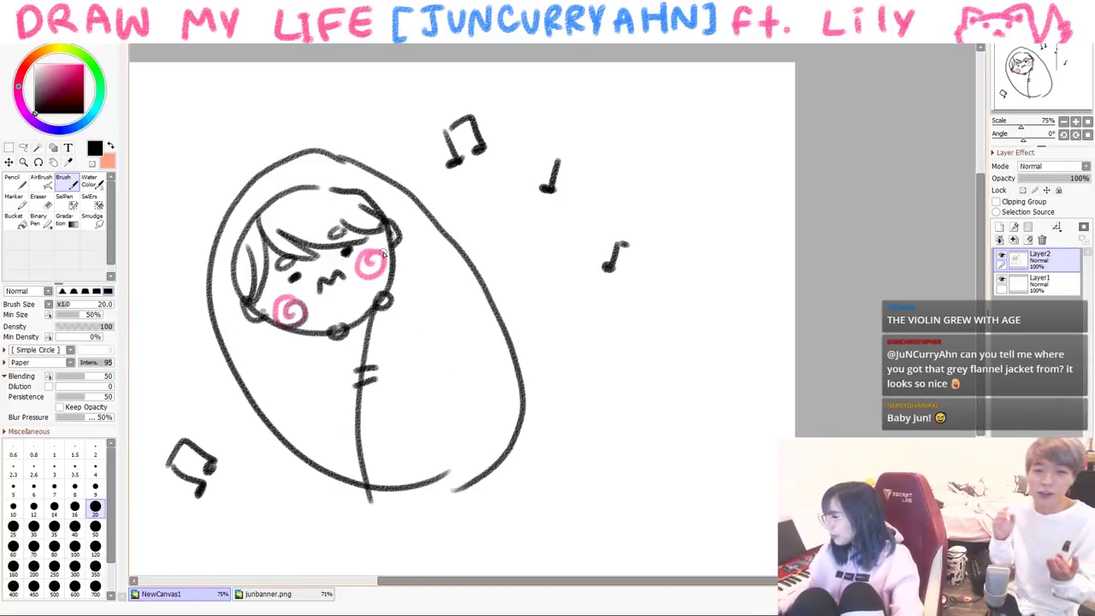
pyautogui.moveTo(150, 165); pyautogui.dragTo(224, 165)
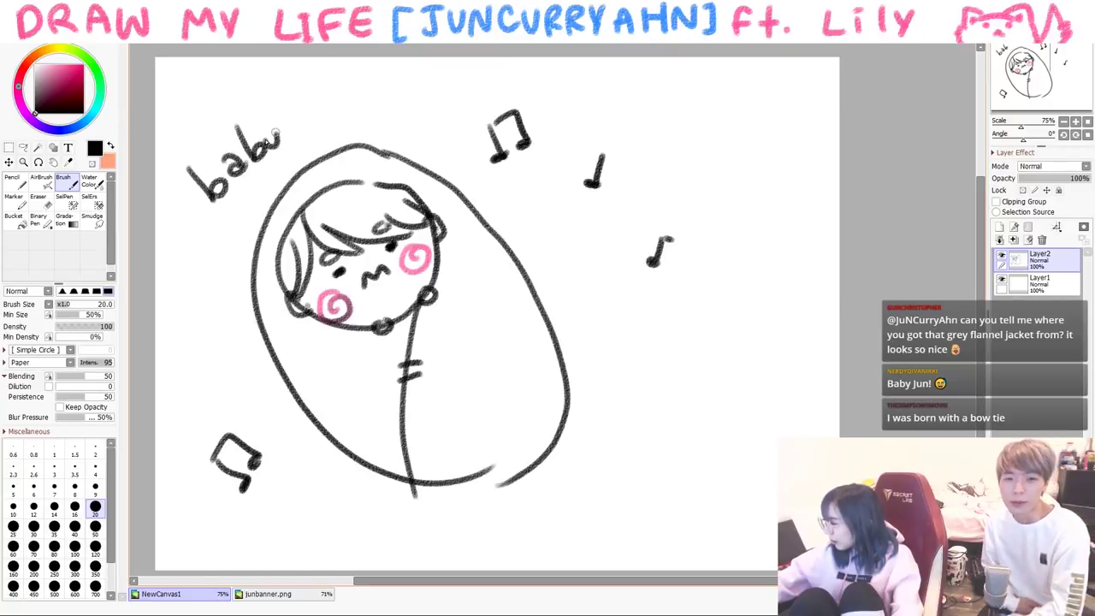
pyautogui.moveTo(364, 81); pyautogui.dragTo(602, 350)
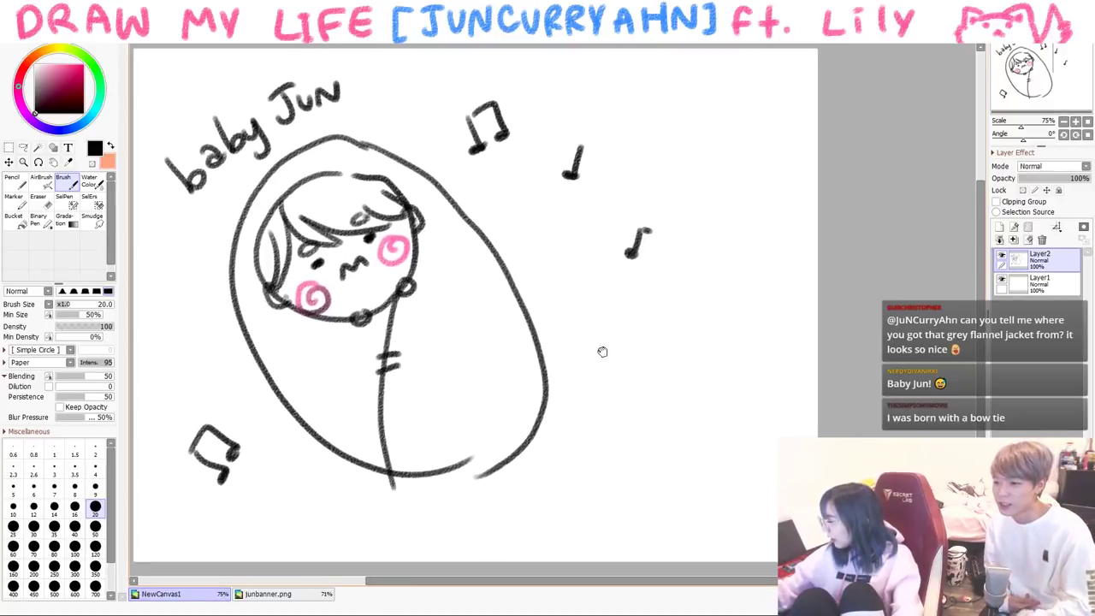
pyautogui.moveTo(616, 102); pyautogui.dragTo(604, 262)
pyautogui.moveTo(577, 171)
pyautogui.mouseDown()
pyautogui.moveTo(599, 128)
pyautogui.moveTo(621, 165)
pyautogui.moveTo(633, 163)
pyautogui.mouseUp()
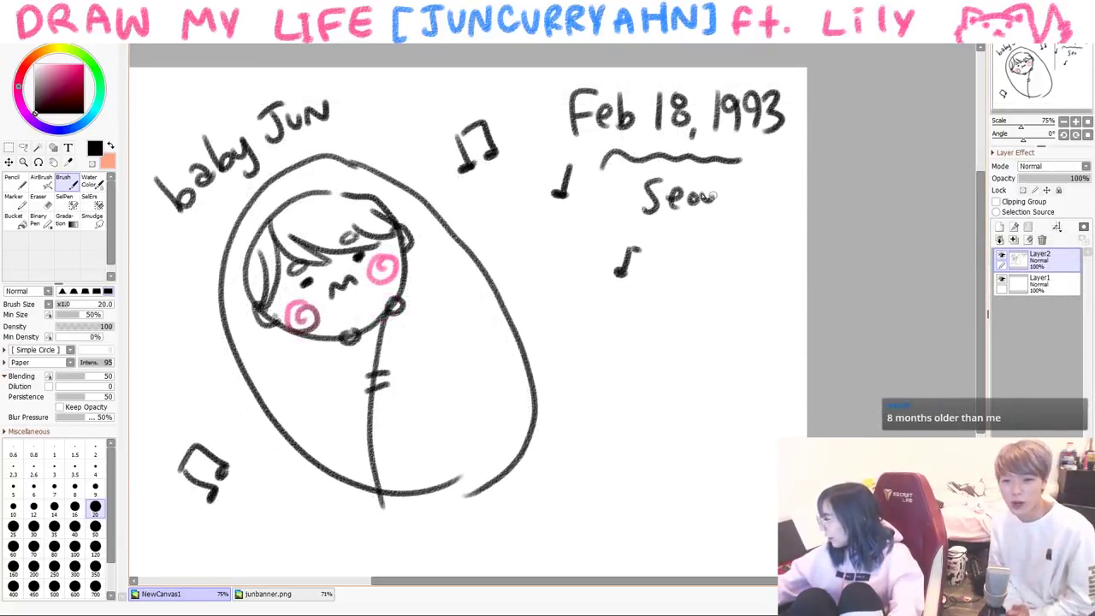
pyautogui.moveTo(710, 195); pyautogui.dragTo(729, 190)
pyautogui.moveTo(734, 196); pyautogui.dragTo(732, 207)
pyautogui.moveTo(676, 229); pyautogui.dragTo(677, 268)
pyautogui.moveTo(698, 234); pyautogui.dragTo(691, 261)
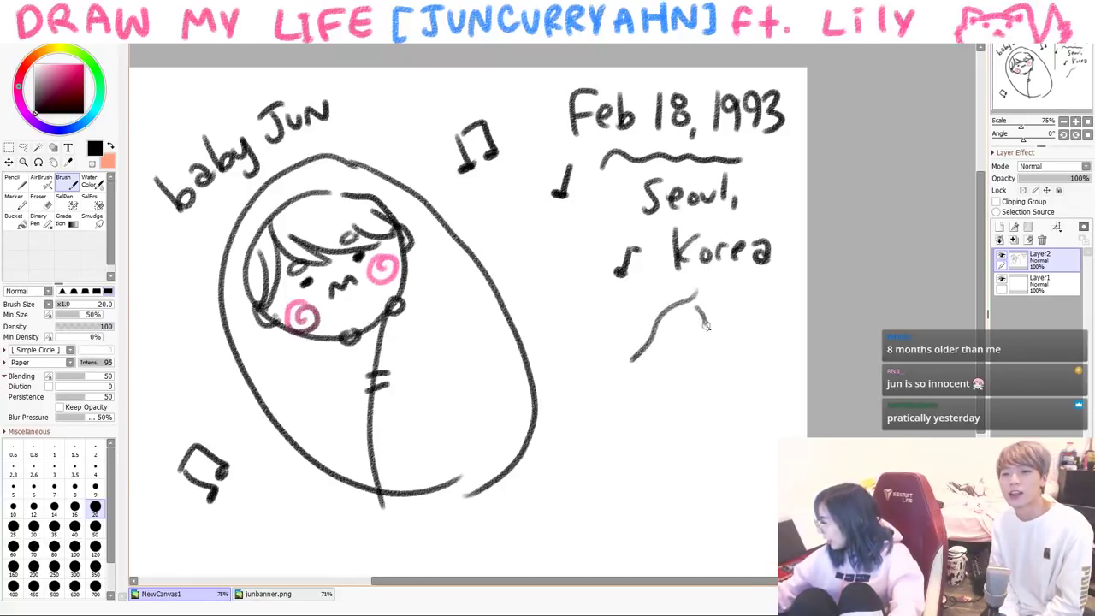
# - Draw the Korean peninsula outline, circling the south in pink with N. and S. labels
pyautogui.moveTo(657, 366)
pyautogui.mouseDown()
pyautogui.moveTo(762, 428)
pyautogui.moveTo(686, 506)
pyautogui.moveTo(697, 409)
pyautogui.mouseUp()
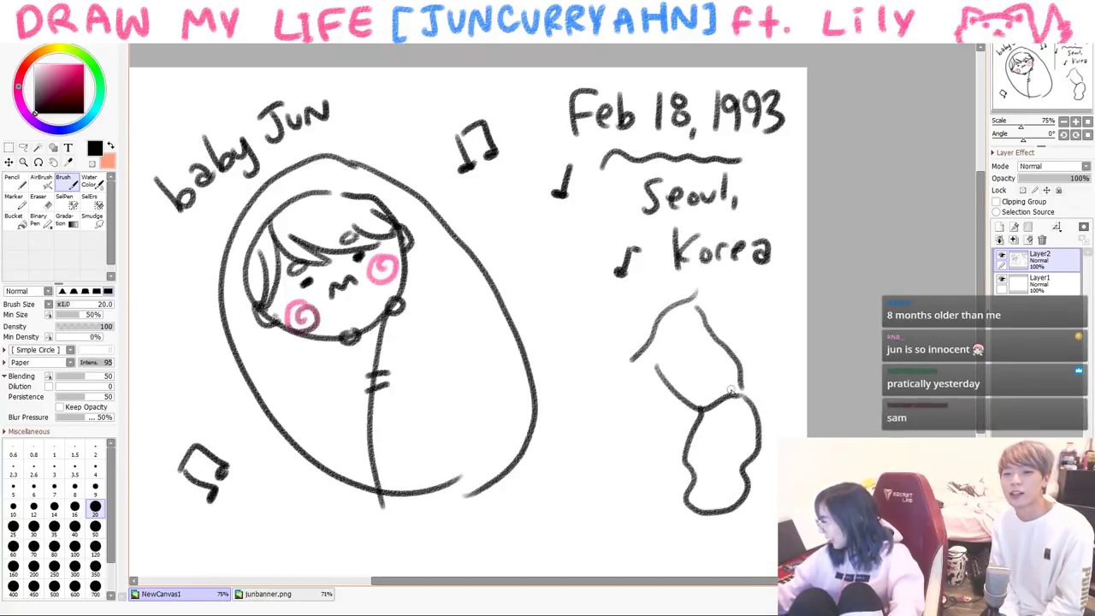
pyautogui.click(83, 66)
pyautogui.moveTo(705, 363)
pyautogui.mouseDown()
pyautogui.moveTo(742, 552)
pyautogui.moveTo(760, 368)
pyautogui.mouseUp()
pyautogui.click(733, 452)
pyautogui.moveTo(676, 351); pyautogui.dragTo(699, 332)
pyautogui.click(708, 346)
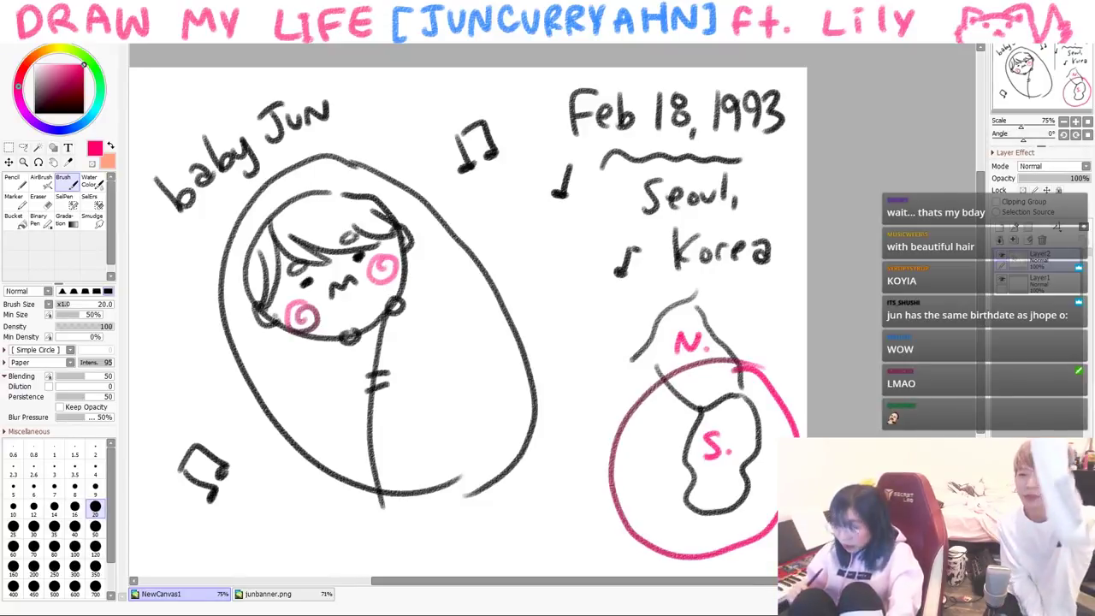
pyautogui.click(34, 111)
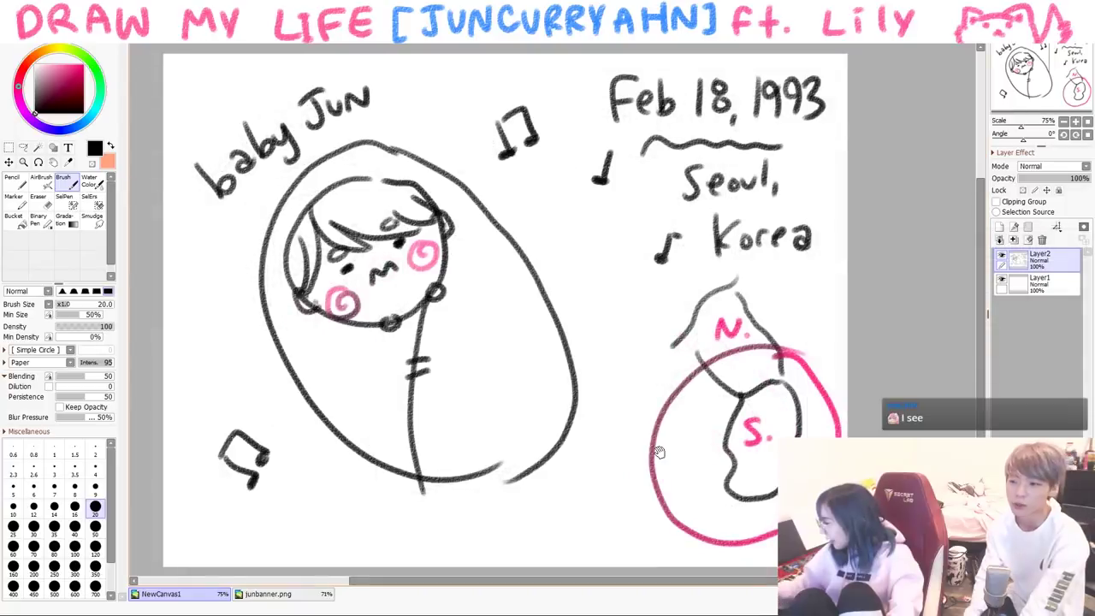
pyautogui.moveTo(497, 408); pyautogui.dragTo(498, 429)
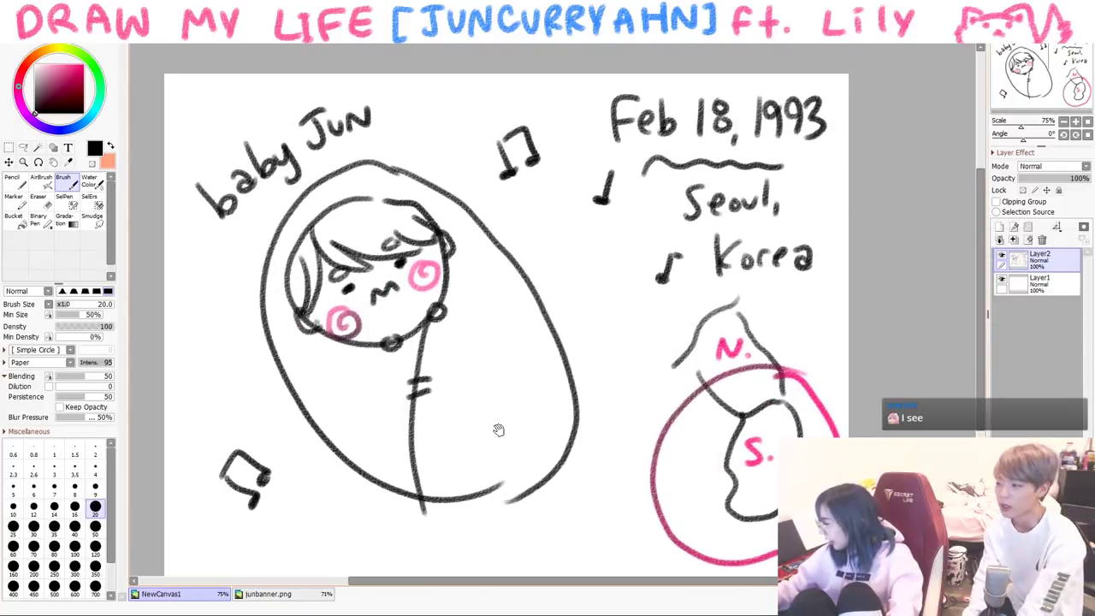
pyautogui.scroll(-1, 546, 456)
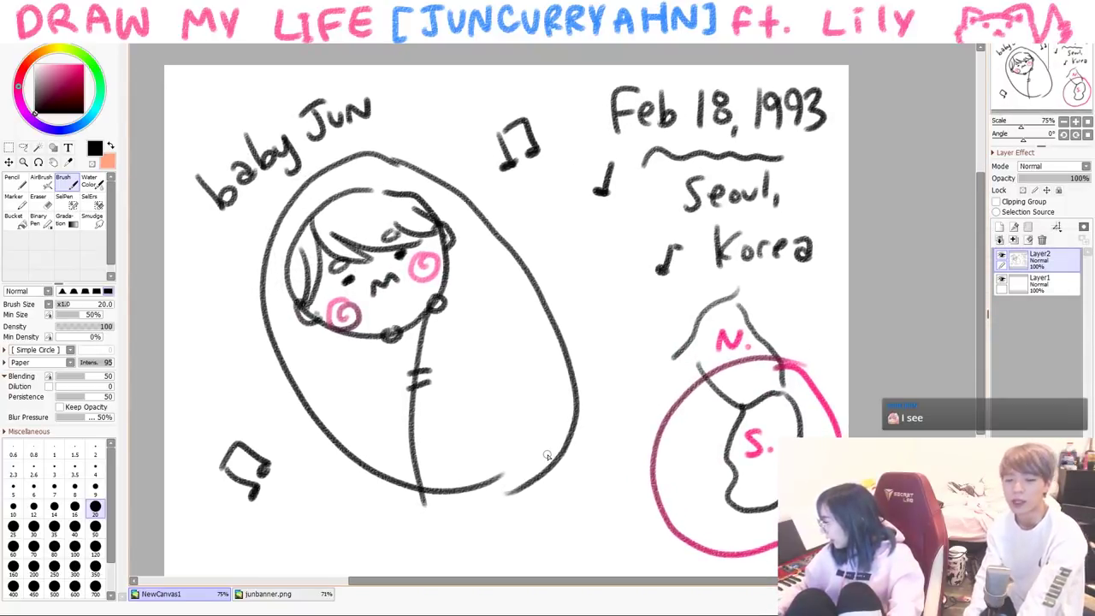
# - Clear the baby Jun scene and draw a new head outline
pyautogui.press('Delete')
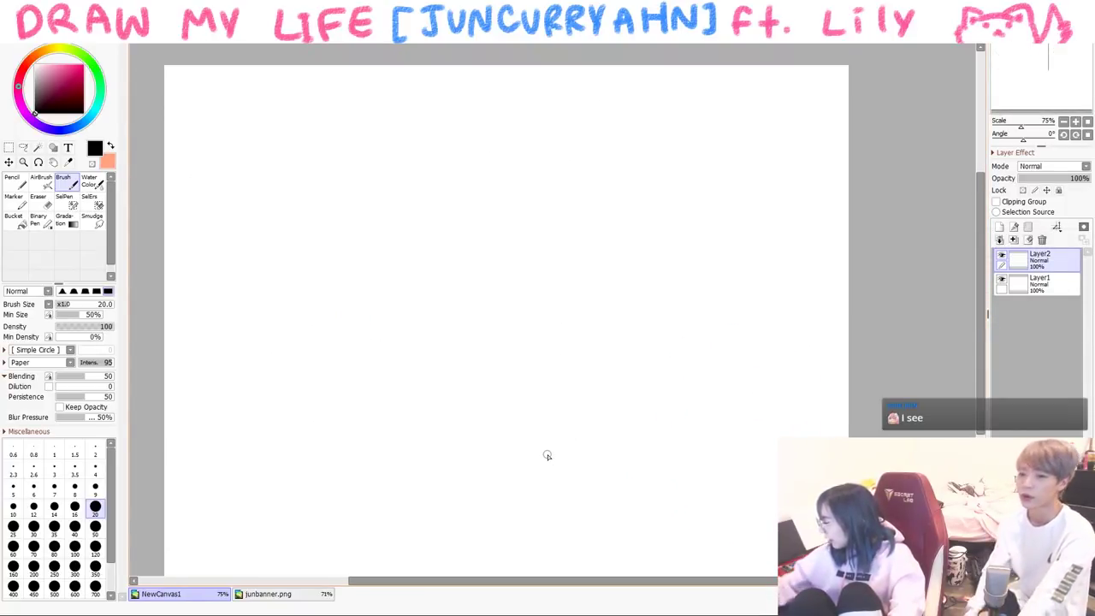
pyautogui.moveTo(414, 255); pyautogui.dragTo(538, 284)
pyautogui.moveTo(455, 197)
pyautogui.mouseDown()
pyautogui.moveTo(469, 240)
pyautogui.moveTo(547, 256)
pyautogui.mouseUp()
pyautogui.moveTo(416, 209)
pyautogui.mouseDown()
pyautogui.moveTo(550, 260)
pyautogui.moveTo(460, 269)
pyautogui.mouseUp()
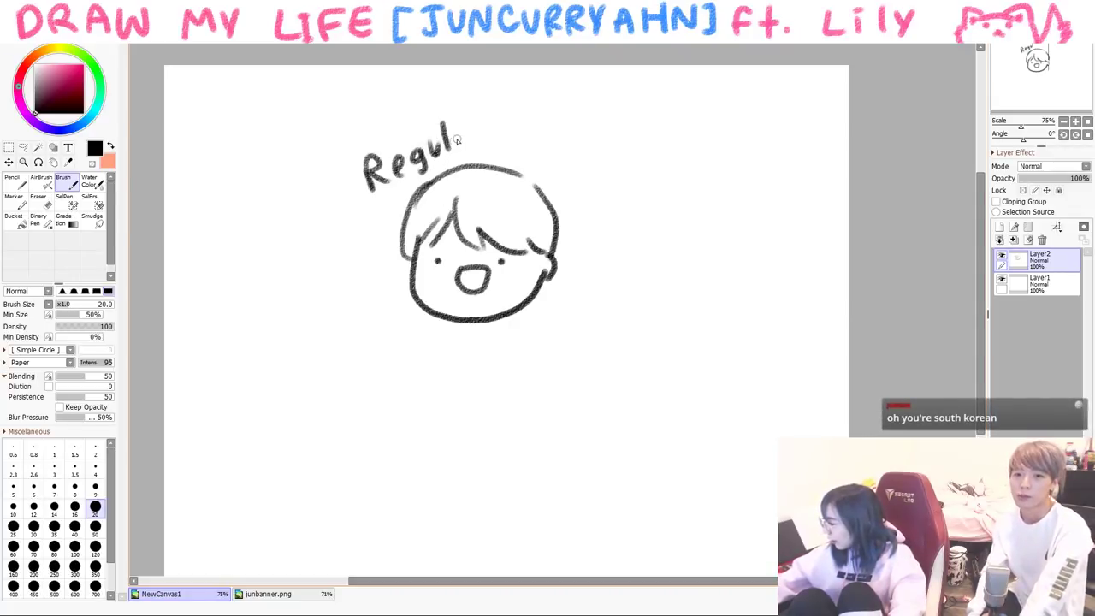
# - Write 'Korean' after 'Regular' in the title
pyautogui.moveTo(527, 130); pyautogui.dragTo(528, 163)
pyautogui.moveTo(550, 136); pyautogui.dragTo(555, 161)
pyautogui.moveTo(556, 152); pyautogui.dragTo(559, 151)
pyautogui.moveTo(563, 149); pyautogui.dragTo(579, 148)
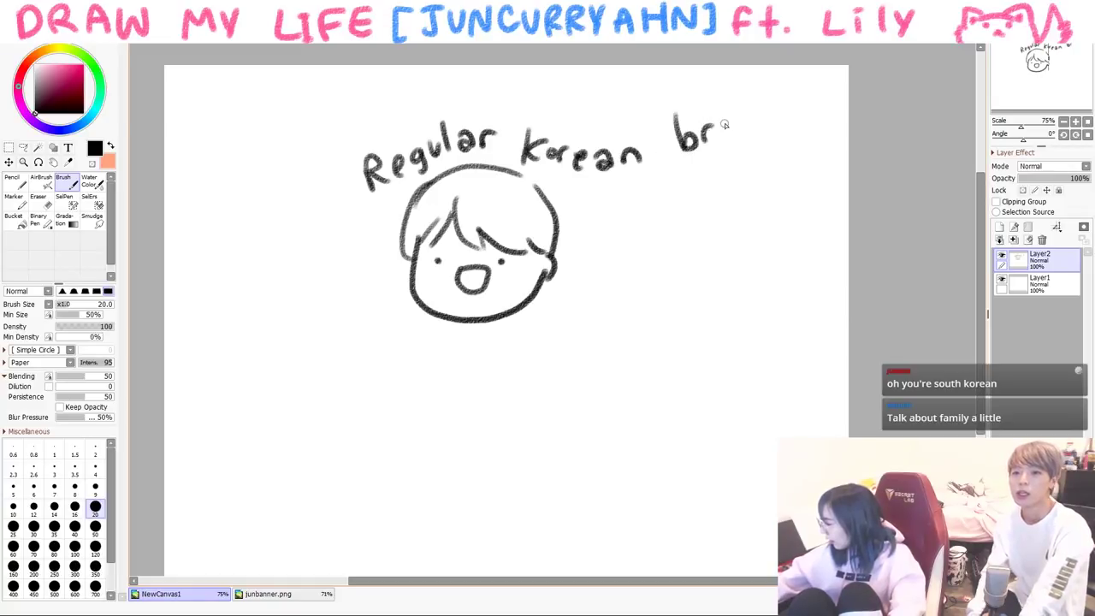
# - Draw the boy's raised arm, body, shorts, standing leg and raised bent leg
pyautogui.moveTo(533, 301)
pyautogui.mouseDown()
pyautogui.moveTo(601, 274)
pyautogui.moveTo(547, 329)
pyautogui.mouseUp()
pyautogui.moveTo(357, 280)
pyautogui.mouseDown()
pyautogui.moveTo(421, 341)
pyautogui.moveTo(424, 310)
pyautogui.moveTo(436, 419)
pyautogui.moveTo(549, 333)
pyautogui.mouseUp()
pyautogui.moveTo(440, 425); pyautogui.dragTo(503, 425)
pyautogui.moveTo(450, 460)
pyautogui.mouseDown()
pyautogui.moveTo(462, 523)
pyautogui.moveTo(488, 500)
pyautogui.mouseUp()
pyautogui.moveTo(519, 441)
pyautogui.mouseDown()
pyautogui.moveTo(566, 402)
pyautogui.moveTo(595, 414)
pyautogui.mouseUp()
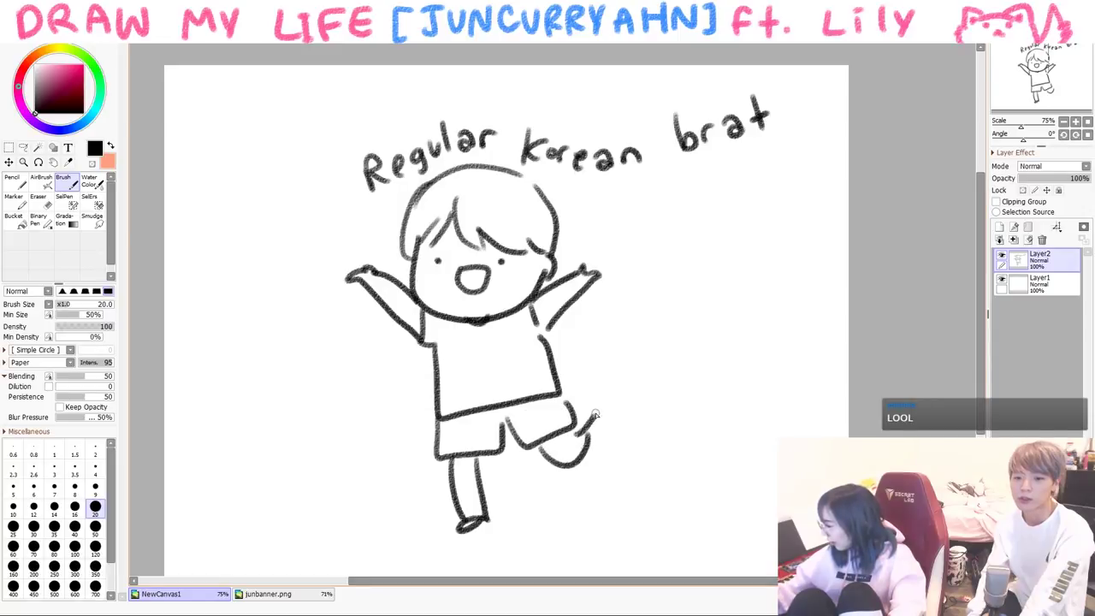
# - Draw four flying homework papers with writing around the boy
pyautogui.moveTo(690, 231)
pyautogui.mouseDown()
pyautogui.moveTo(675, 344)
pyautogui.moveTo(775, 288)
pyautogui.mouseUp()
pyautogui.moveTo(775, 284)
pyautogui.mouseDown()
pyautogui.moveTo(697, 232)
pyautogui.moveTo(695, 272)
pyautogui.moveTo(721, 278)
pyautogui.moveTo(708, 301)
pyautogui.mouseUp()
pyautogui.moveTo(676, 393)
pyautogui.mouseDown()
pyautogui.moveTo(757, 429)
pyautogui.moveTo(682, 374)
pyautogui.mouseUp()
pyautogui.moveTo(698, 378)
pyautogui.mouseDown()
pyautogui.moveTo(729, 374)
pyautogui.moveTo(725, 394)
pyautogui.mouseUp()
pyautogui.moveTo(700, 414); pyautogui.dragTo(734, 409)
pyautogui.moveTo(274, 164); pyautogui.dragTo(311, 178)
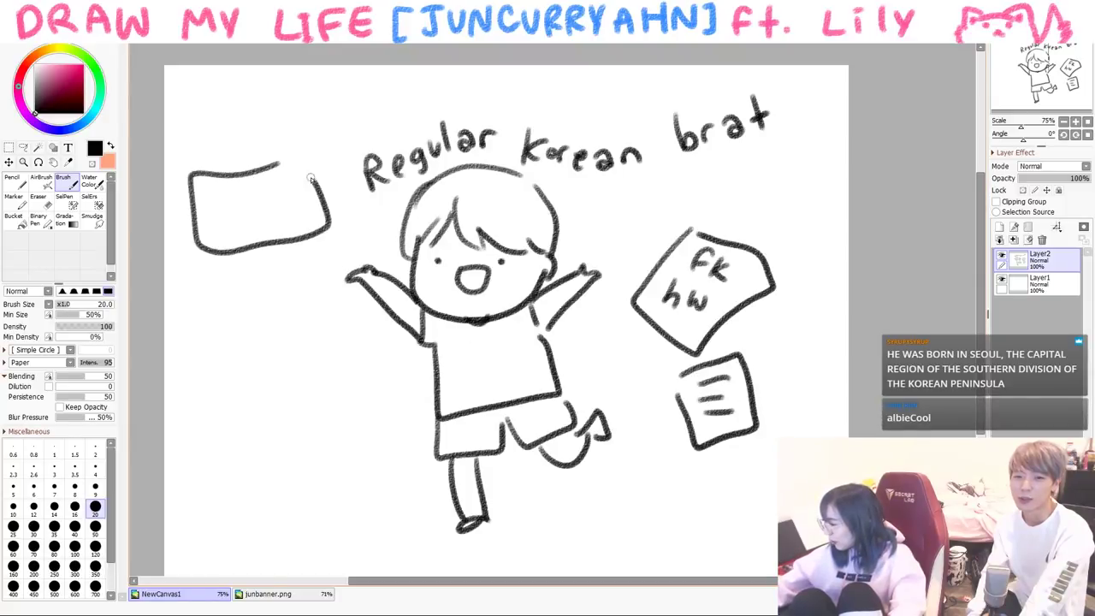
pyautogui.moveTo(261, 279)
pyautogui.mouseDown()
pyautogui.moveTo(331, 282)
pyautogui.moveTo(258, 279)
pyautogui.mouseUp()
pyautogui.moveTo(271, 297); pyautogui.dragTo(306, 297)
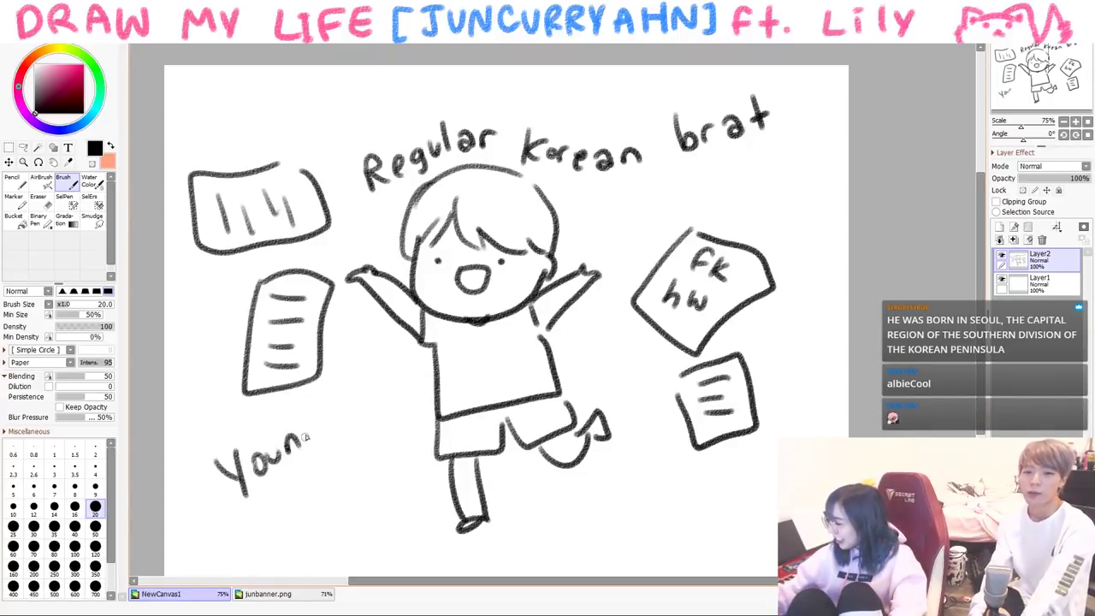
# - Label the boy 'Young Jun' at lower left with an arrow pointing to him
pyautogui.moveTo(280, 503); pyautogui.dragTo(296, 516)
pyautogui.moveTo(301, 515); pyautogui.dragTo(324, 496)
pyautogui.moveTo(342, 532)
pyautogui.mouseDown()
pyautogui.moveTo(401, 481)
pyautogui.moveTo(415, 498)
pyautogui.moveTo(404, 485)
pyautogui.mouseUp()
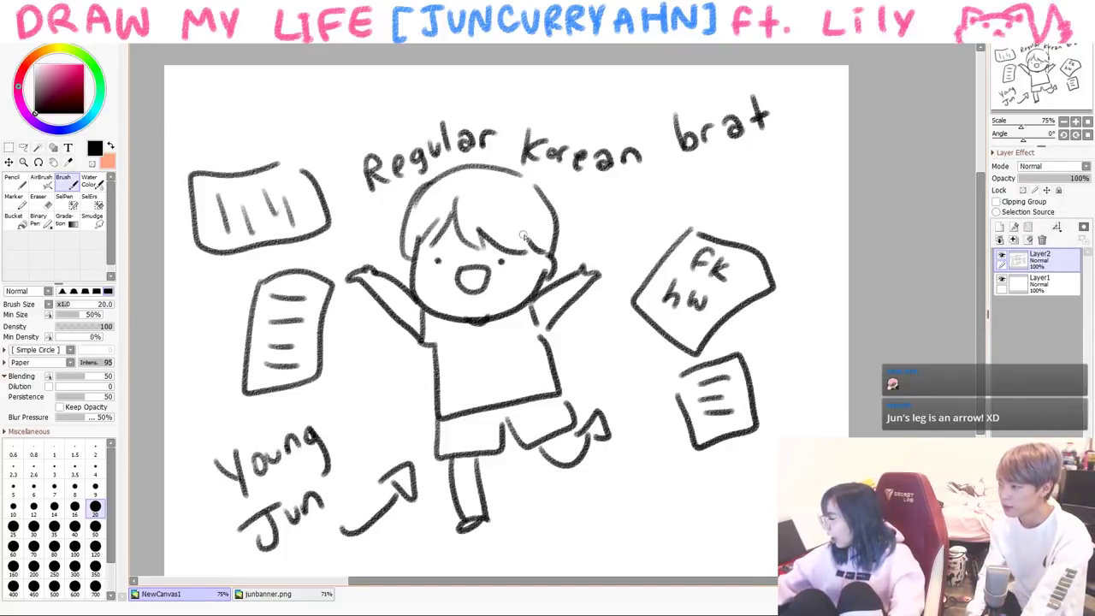
# - Erase the smiling mouth, add a watching eye beside the head, then clear the scene
pyautogui.press('e')
pyautogui.moveTo(466, 282); pyautogui.dragTo(483, 270)
pyautogui.press('b')
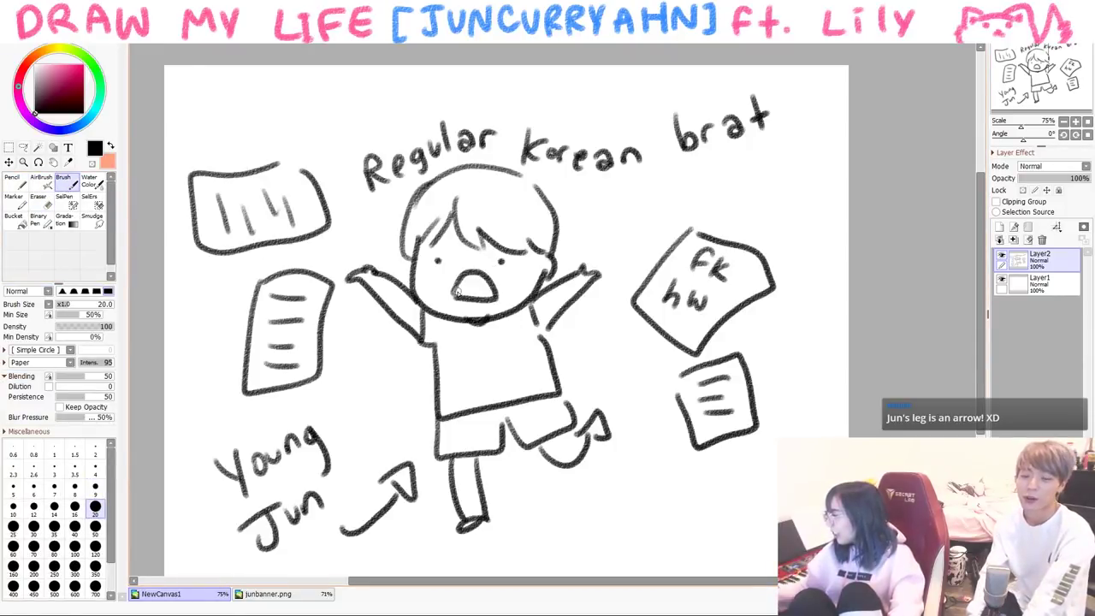
pyautogui.moveTo(594, 214)
pyautogui.mouseDown()
pyautogui.moveTo(643, 229)
pyautogui.moveTo(604, 197)
pyautogui.mouseUp()
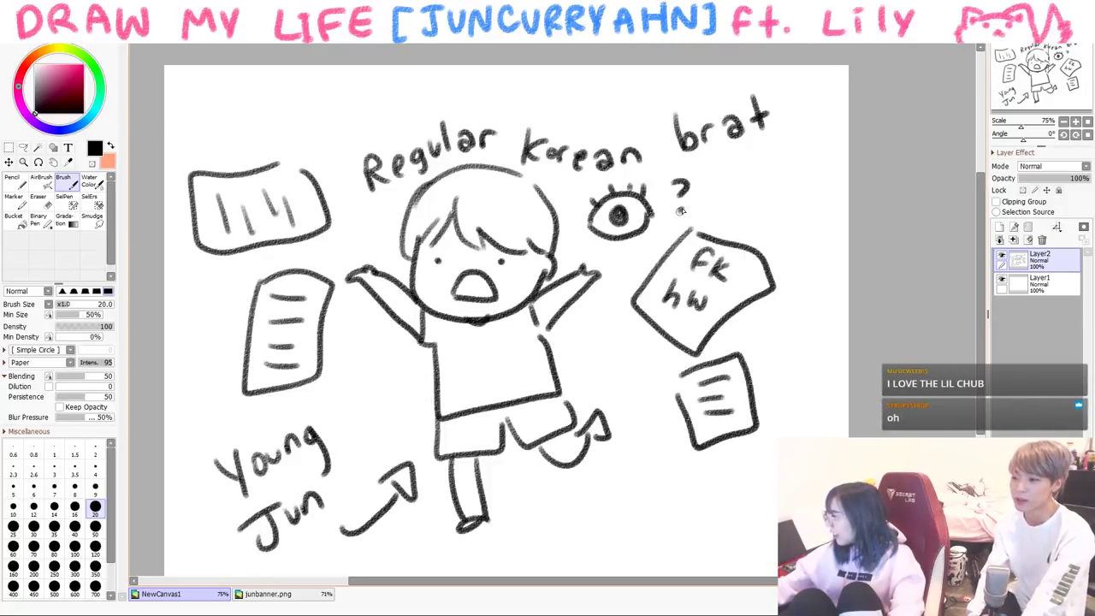
pyautogui.press('Delete')
# - Draw a new head outline with ears, spiky fringe and hair down both sides
pyautogui.moveTo(331, 311); pyautogui.dragTo(610, 276)
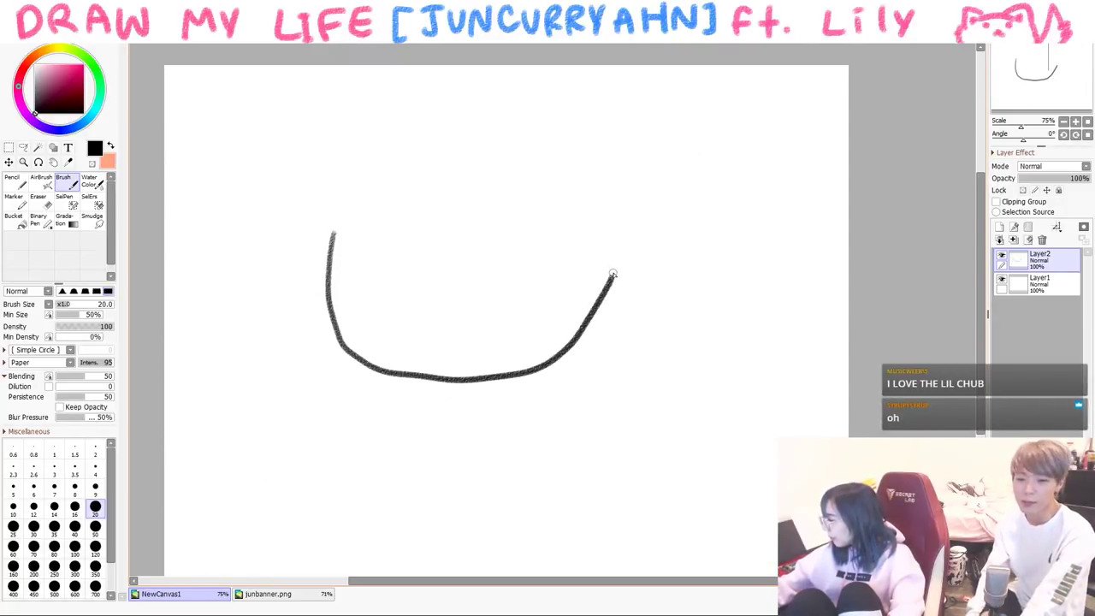
pyautogui.moveTo(610, 232); pyautogui.dragTo(599, 306)
pyautogui.moveTo(415, 127)
pyautogui.mouseDown()
pyautogui.moveTo(447, 225)
pyautogui.moveTo(609, 231)
pyautogui.mouseUp()
pyautogui.moveTo(398, 195); pyautogui.dragTo(347, 247)
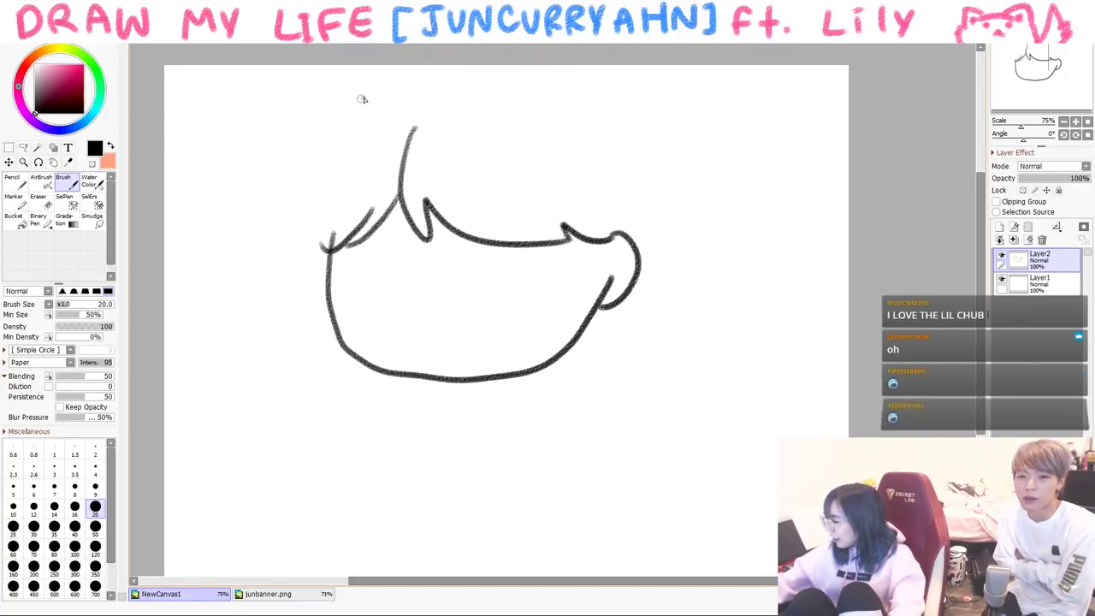
pyautogui.moveTo(362, 98); pyautogui.dragTo(325, 290)
pyautogui.moveTo(336, 242); pyautogui.dragTo(323, 251)
pyautogui.moveTo(352, 103); pyautogui.dragTo(421, 66)
pyautogui.moveTo(612, 111); pyautogui.dragTo(628, 262)
pyautogui.moveTo(498, 213)
pyautogui.mouseDown()
pyautogui.moveTo(524, 205)
pyautogui.moveTo(513, 222)
pyautogui.mouseUp()
pyautogui.moveTo(376, 218); pyautogui.dragTo(366, 223)
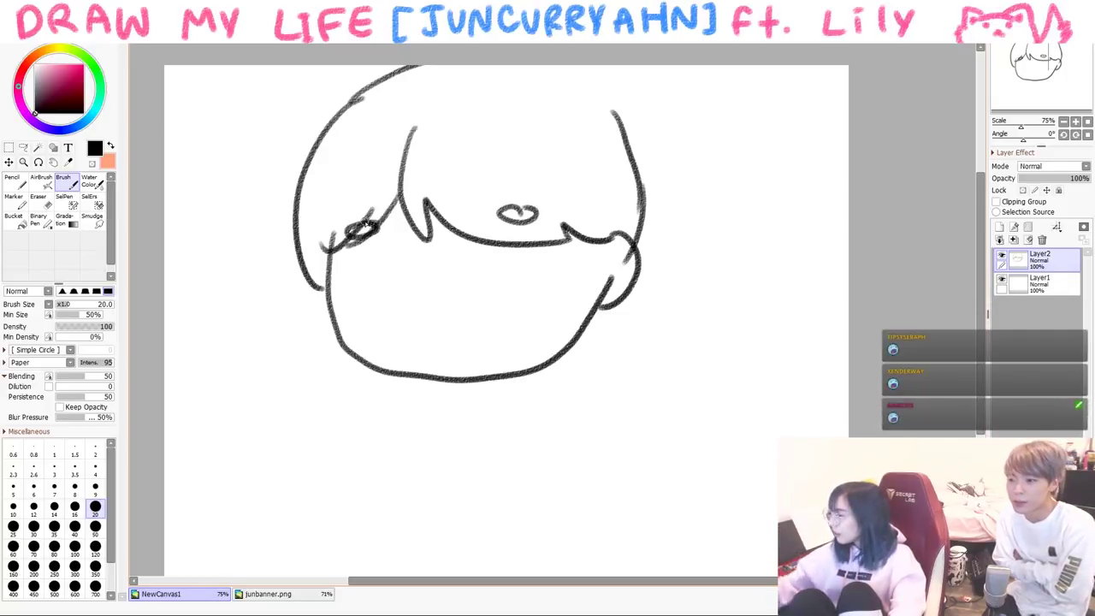
# - Write the '5yr old' label to the right of the head
pyautogui.moveTo(677, 189); pyautogui.dragTo(677, 216)
pyautogui.moveTo(726, 188); pyautogui.dragTo(744, 190)
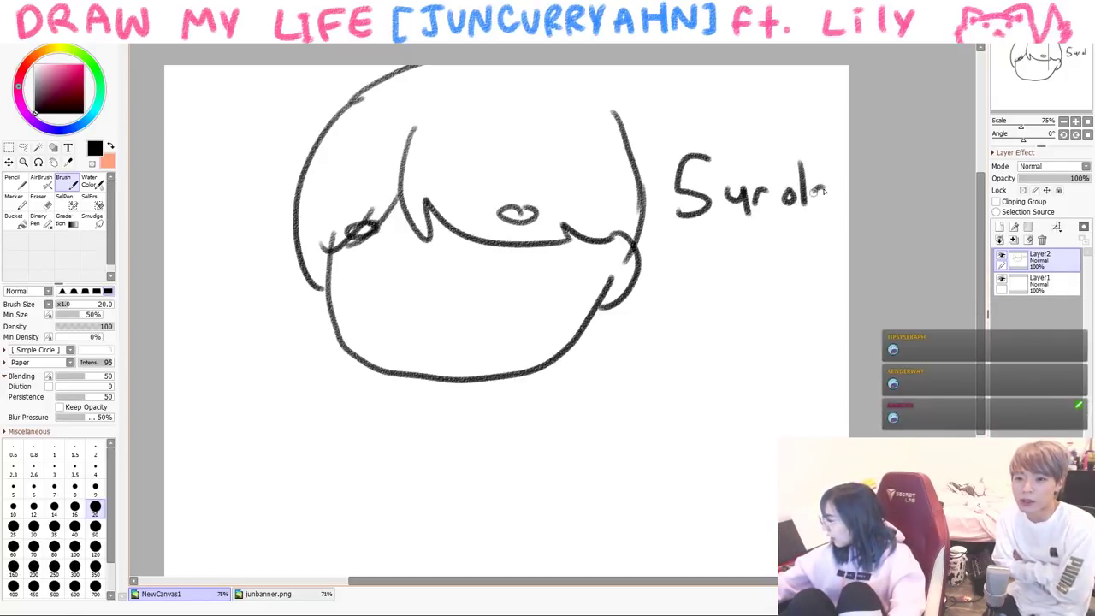
pyautogui.moveTo(824, 190); pyautogui.dragTo(820, 203)
pyautogui.moveTo(832, 155); pyautogui.dragTo(834, 210)
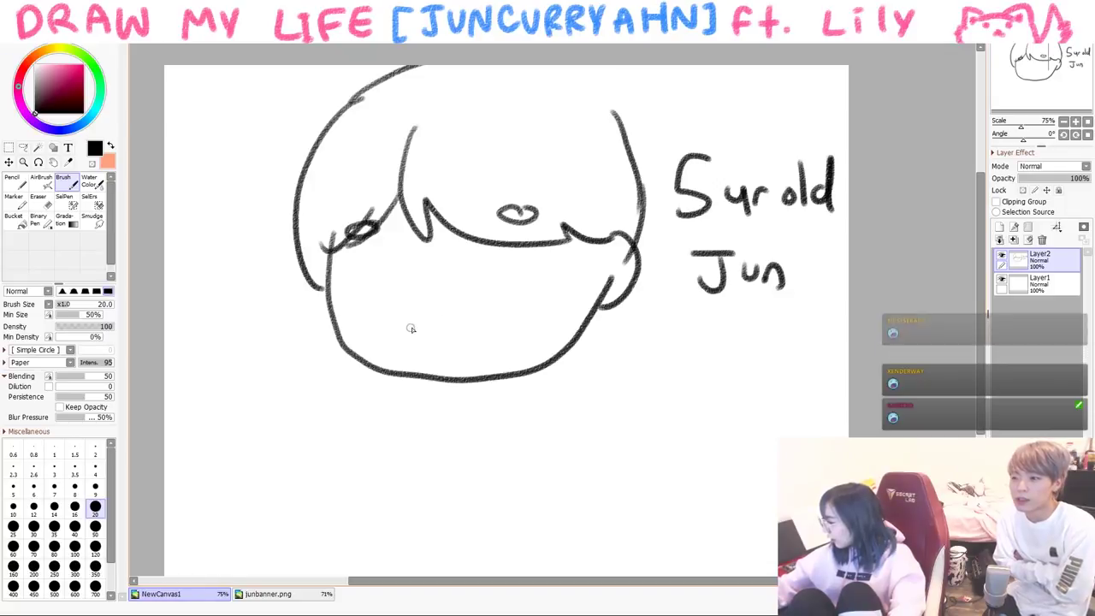
# - Add a flat mouth, big glasses with glare lines, and a sparkle left of the face
pyautogui.moveTo(408, 326); pyautogui.dragTo(455, 332)
pyautogui.moveTo(429, 276); pyautogui.dragTo(443, 278)
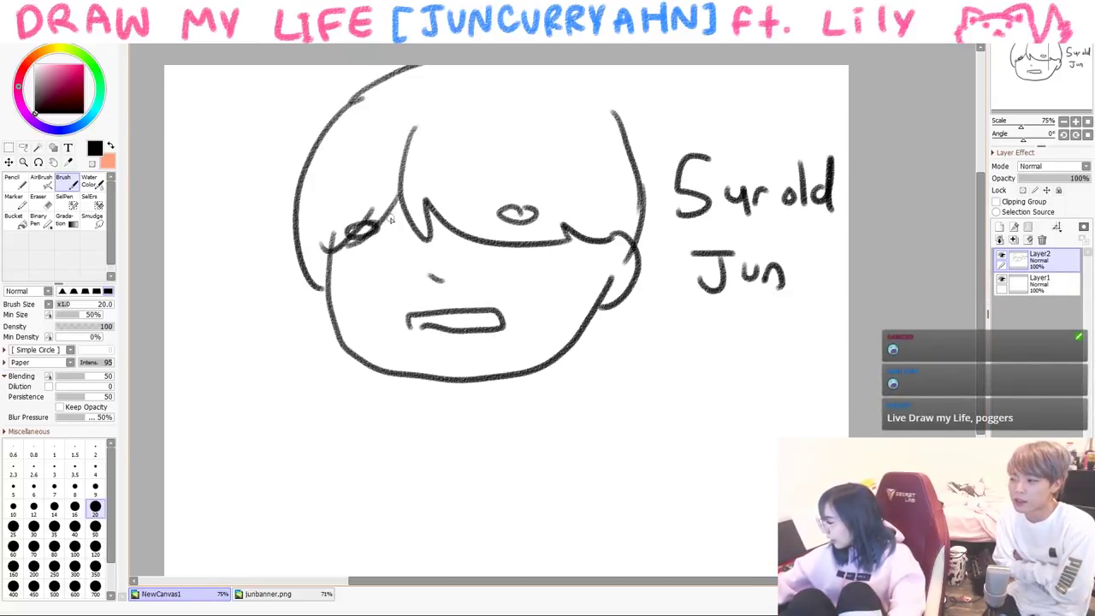
pyautogui.moveTo(386, 221); pyautogui.dragTo(386, 221)
pyautogui.moveTo(504, 219)
pyautogui.mouseDown()
pyautogui.moveTo(511, 214)
pyautogui.moveTo(476, 280)
pyautogui.mouseUp()
pyautogui.moveTo(528, 246); pyautogui.dragTo(527, 291)
pyautogui.moveTo(368, 241); pyautogui.dragTo(353, 278)
pyautogui.moveTo(395, 234); pyautogui.dragTo(384, 273)
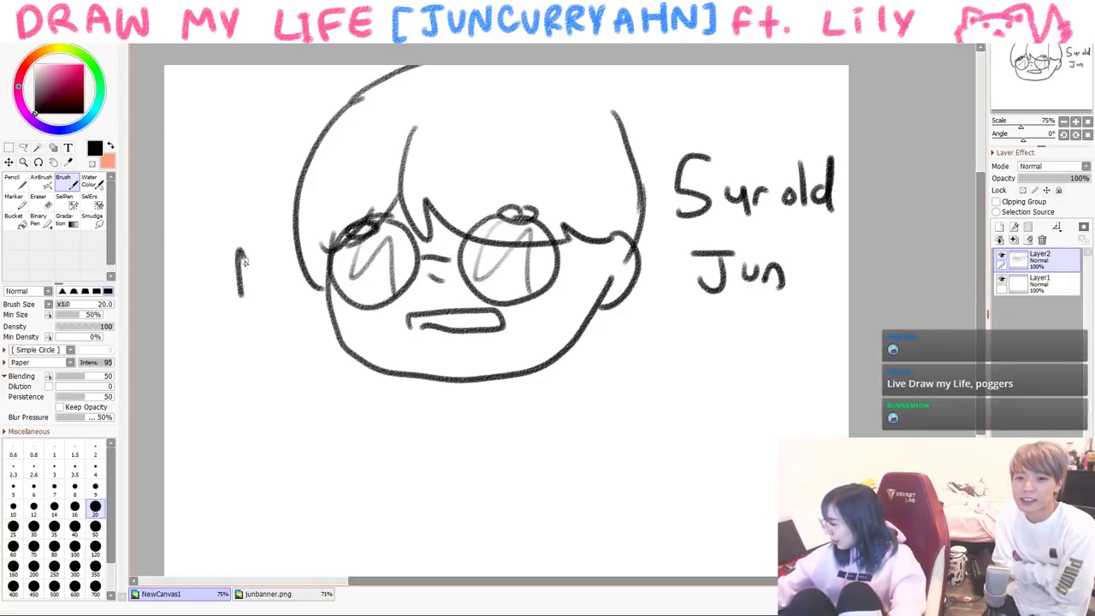
pyautogui.moveTo(242, 252)
pyautogui.mouseDown()
pyautogui.moveTo(260, 296)
pyautogui.moveTo(229, 310)
pyautogui.mouseUp()
# - Draw the ears, collar and shrugging arms and hands, and write 'Noooo' beside the face
pyautogui.moveTo(609, 253); pyautogui.dragTo(614, 295)
pyautogui.moveTo(324, 275); pyautogui.dragTo(333, 312)
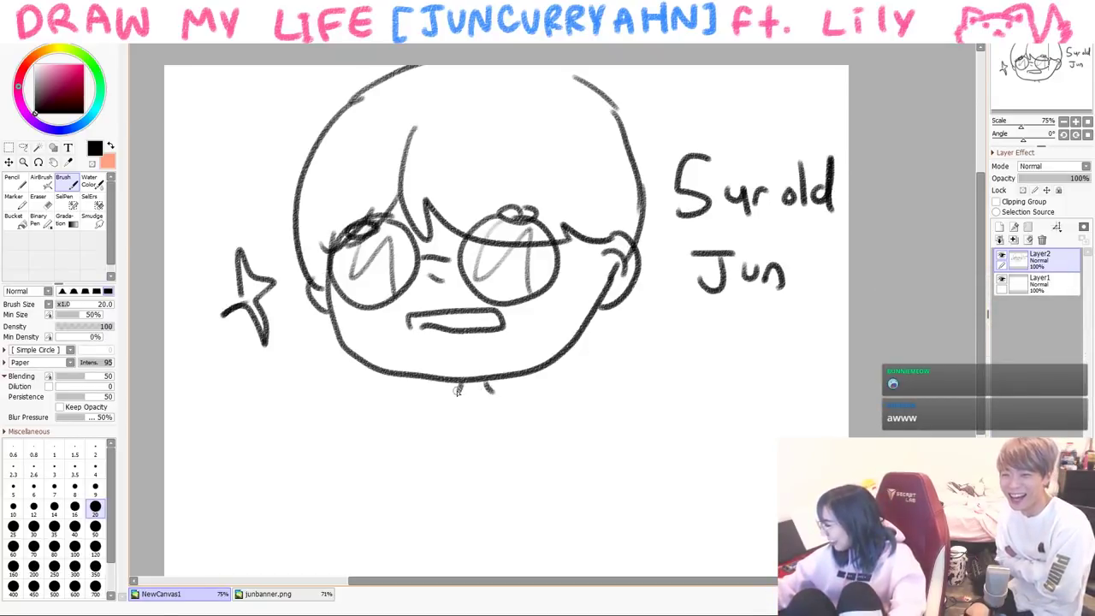
pyautogui.moveTo(458, 385)
pyautogui.mouseDown()
pyautogui.moveTo(398, 441)
pyautogui.moveTo(361, 427)
pyautogui.moveTo(384, 402)
pyautogui.moveTo(344, 427)
pyautogui.mouseUp()
pyautogui.moveTo(412, 416); pyautogui.dragTo(442, 491)
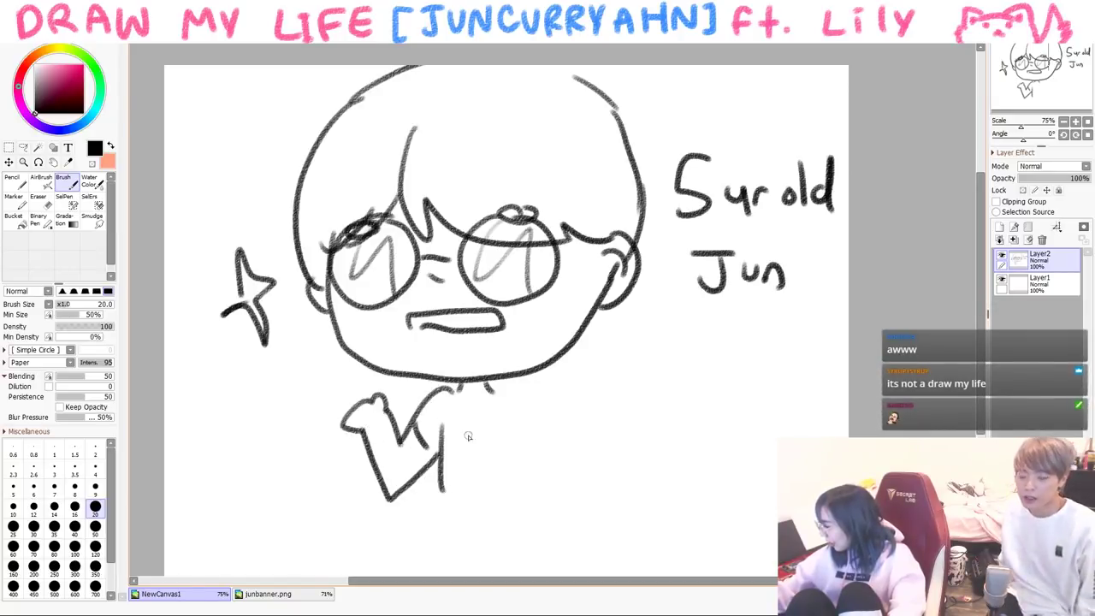
pyautogui.moveTo(518, 412); pyautogui.dragTo(551, 435)
pyautogui.moveTo(510, 419); pyautogui.dragTo(534, 491)
pyautogui.moveTo(542, 427); pyautogui.dragTo(554, 433)
pyautogui.moveTo(544, 485); pyautogui.dragTo(599, 419)
pyautogui.moveTo(556, 436); pyautogui.dragTo(609, 402)
pyautogui.moveTo(458, 388)
pyautogui.mouseDown()
pyautogui.moveTo(476, 409)
pyautogui.moveTo(506, 386)
pyautogui.mouseUp()
pyautogui.moveTo(591, 369); pyautogui.dragTo(633, 343)
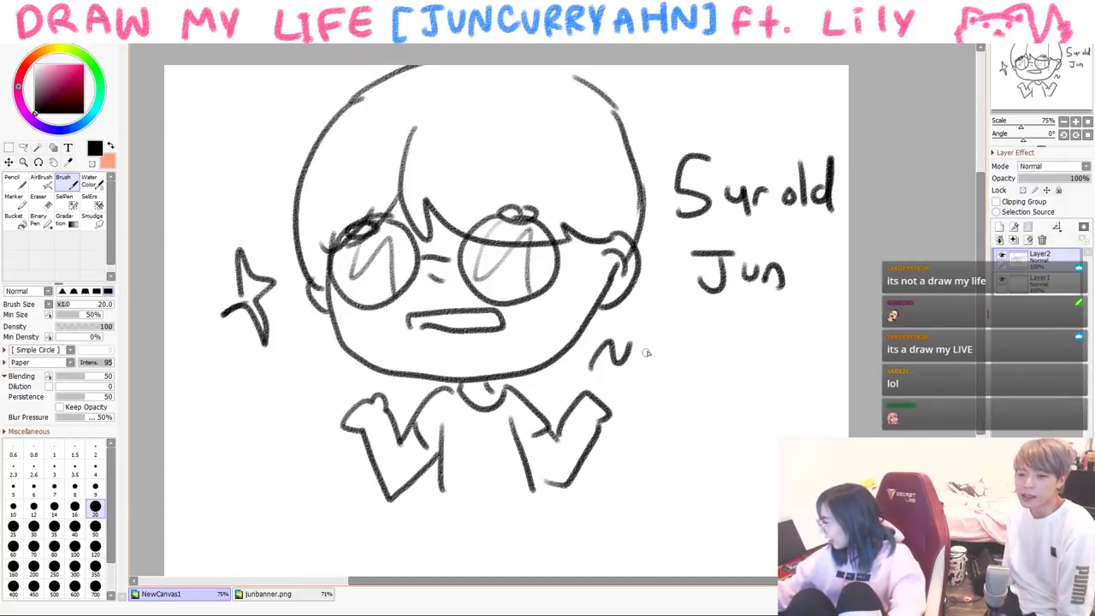
pyautogui.moveTo(739, 418); pyautogui.dragTo(734, 412)
# - Add pink swirls on both cheeks, then clear the canvas
pyautogui.click(79, 74)
pyautogui.moveTo(376, 323)
pyautogui.mouseDown()
pyautogui.moveTo(350, 335)
pyautogui.moveTo(381, 342)
pyautogui.mouseUp()
pyautogui.moveTo(550, 309); pyautogui.dragTo(562, 326)
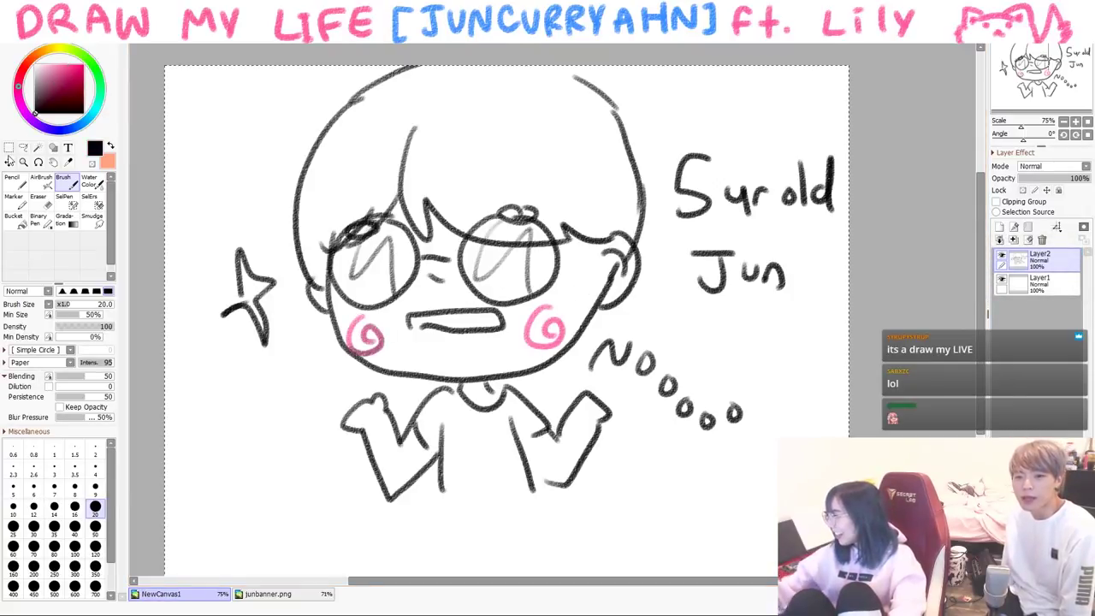
pyautogui.press('Delete')
# - Sketch a small seated figure with glasses, mouth, hair, legs and a curling arm
pyautogui.moveTo(357, 297)
pyautogui.mouseDown()
pyautogui.moveTo(429, 363)
pyautogui.moveTo(505, 313)
pyautogui.mouseUp()
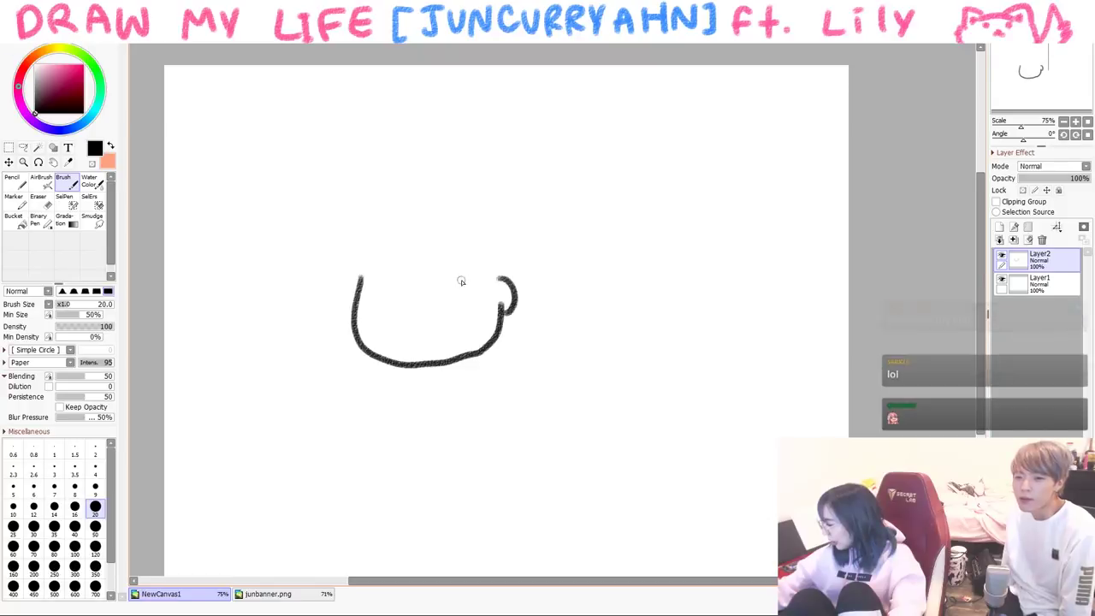
pyautogui.moveTo(449, 269); pyautogui.dragTo(451, 272)
pyautogui.moveTo(376, 270)
pyautogui.mouseDown()
pyautogui.moveTo(353, 313)
pyautogui.moveTo(411, 291)
pyautogui.mouseUp()
pyautogui.moveTo(397, 331); pyautogui.dragTo(430, 330)
pyautogui.moveTo(404, 212); pyautogui.dragTo(402, 250)
pyautogui.moveTo(389, 392); pyautogui.dragTo(376, 505)
pyautogui.moveTo(445, 395)
pyautogui.mouseDown()
pyautogui.moveTo(476, 424)
pyautogui.moveTo(446, 490)
pyautogui.mouseUp()
# - Add bright blue tear streaks under the right eye, undoing the left-cheek tears
pyautogui.click(72, 129)
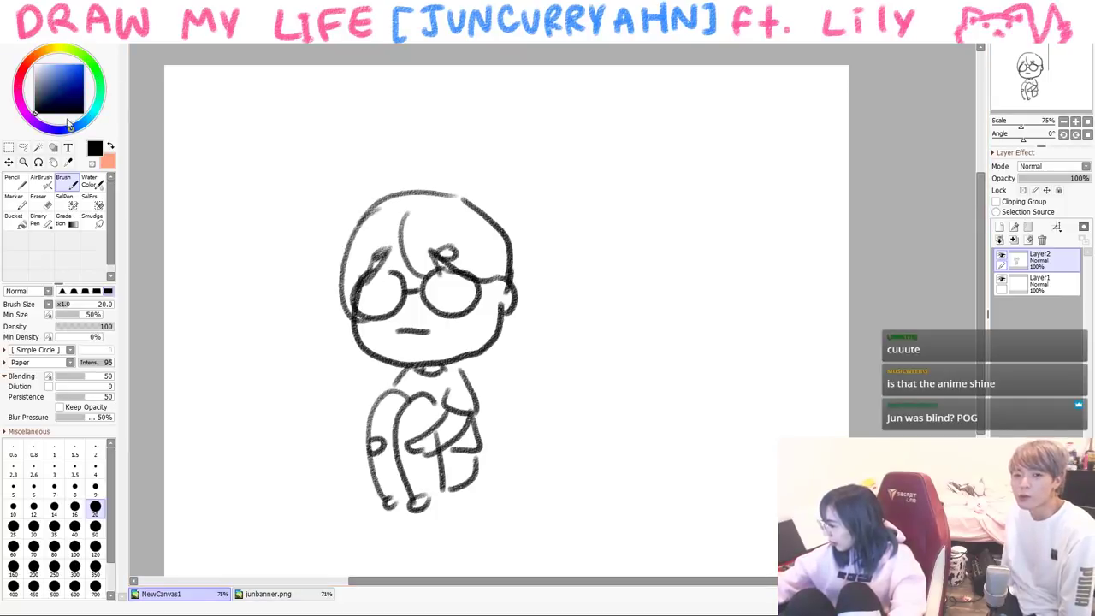
pyautogui.click(70, 67)
pyautogui.moveTo(446, 321)
pyautogui.mouseDown()
pyautogui.moveTo(448, 355)
pyautogui.moveTo(462, 351)
pyautogui.mouseUp()
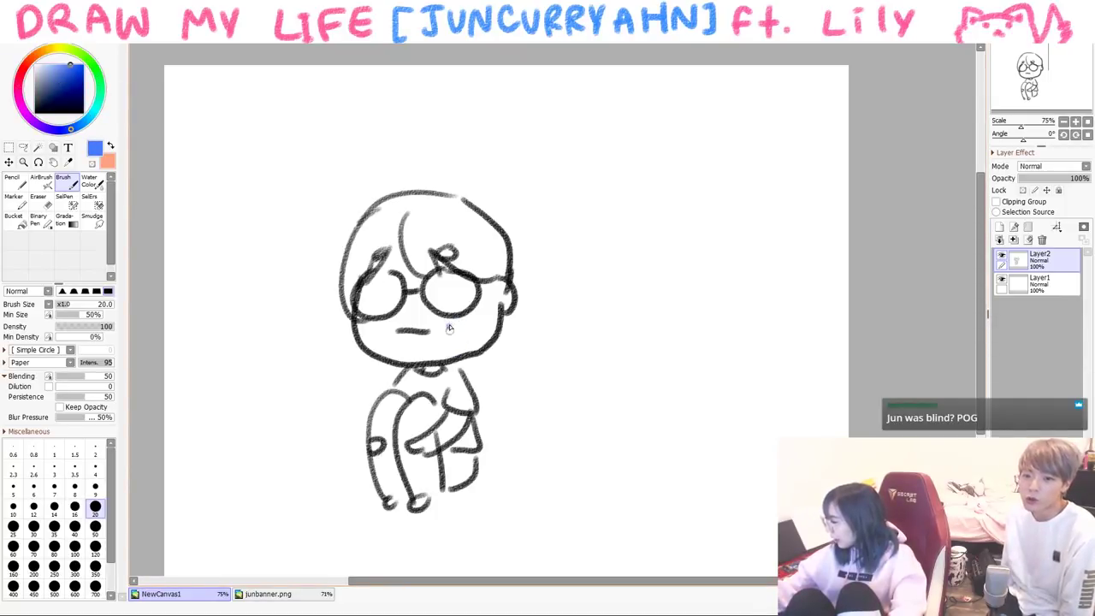
pyautogui.moveTo(366, 318); pyautogui.dragTo(376, 350)
pyautogui.hotkey('ctrl', 'z')
pyautogui.hotkey('ctrl', 'z')
pyautogui.hotkey('ctrl', 'z')
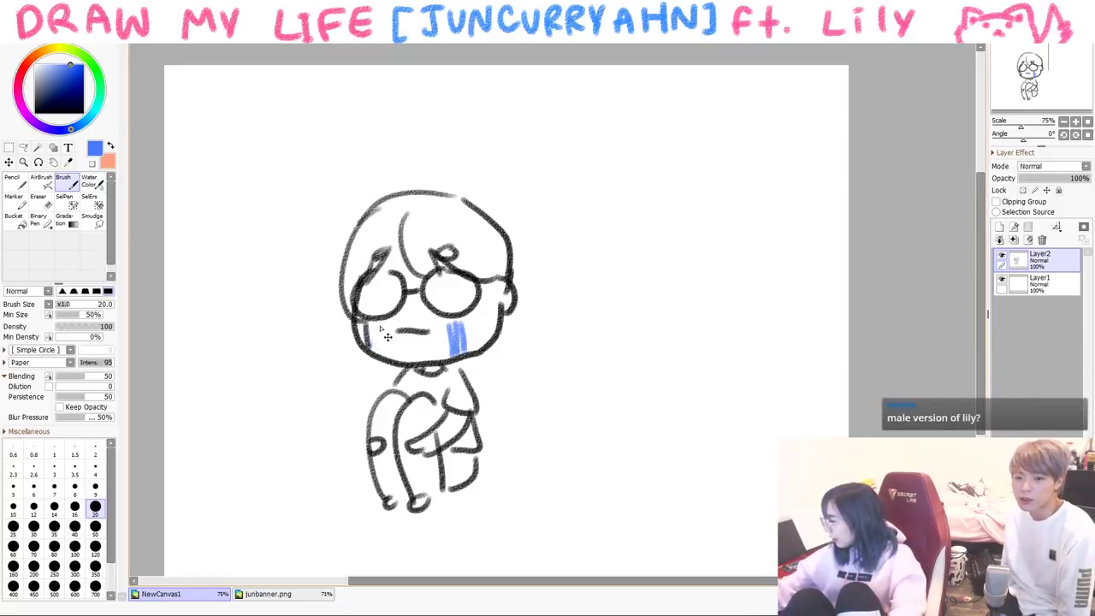
# - Switch back to black, clear the canvas, and sketch looping arcs with the word 'Time'
pyautogui.click(34, 111)
pyautogui.press('Delete')
pyautogui.moveTo(669, 198)
pyautogui.mouseDown()
pyautogui.moveTo(655, 175)
pyautogui.moveTo(391, 196)
pyautogui.moveTo(395, 228)
pyautogui.mouseUp()
pyautogui.moveTo(389, 190); pyautogui.dragTo(395, 221)
pyautogui.moveTo(433, 105); pyautogui.dragTo(440, 156)
pyautogui.moveTo(426, 137)
pyautogui.mouseDown()
pyautogui.moveTo(459, 122)
pyautogui.moveTo(465, 147)
pyautogui.mouseUp()
pyautogui.moveTo(469, 141); pyautogui.dragTo(518, 125)
pyautogui.moveTo(479, 198)
pyautogui.mouseDown()
pyautogui.moveTo(637, 166)
pyautogui.moveTo(770, 539)
pyautogui.mouseUp()
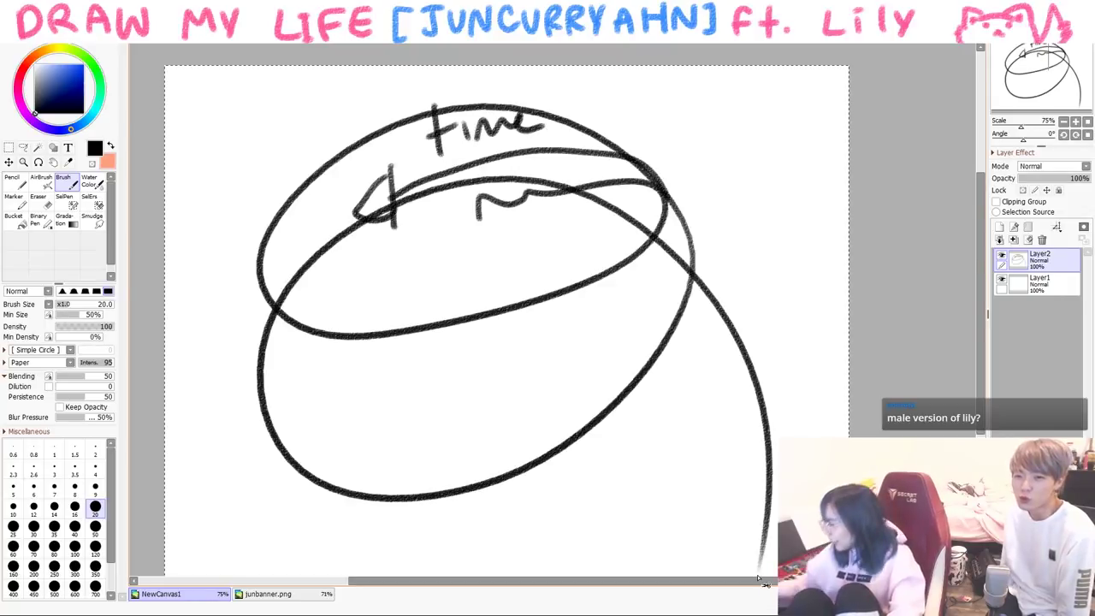
# - Clear the canvas and write the '2yr old Jun' label at top left
pyautogui.press('Delete')
pyautogui.moveTo(201, 130)
pyautogui.mouseDown()
pyautogui.moveTo(219, 176)
pyautogui.moveTo(254, 166)
pyautogui.mouseUp()
pyautogui.moveTo(270, 135)
pyautogui.mouseDown()
pyautogui.moveTo(296, 159)
pyautogui.moveTo(310, 130)
pyautogui.moveTo(353, 122)
pyautogui.mouseUp()
pyautogui.moveTo(368, 91)
pyautogui.mouseDown()
pyautogui.moveTo(370, 135)
pyautogui.moveTo(402, 130)
pyautogui.mouseUp()
pyautogui.moveTo(424, 91); pyautogui.dragTo(427, 117)
pyautogui.moveTo(469, 100); pyautogui.dragTo(514, 122)
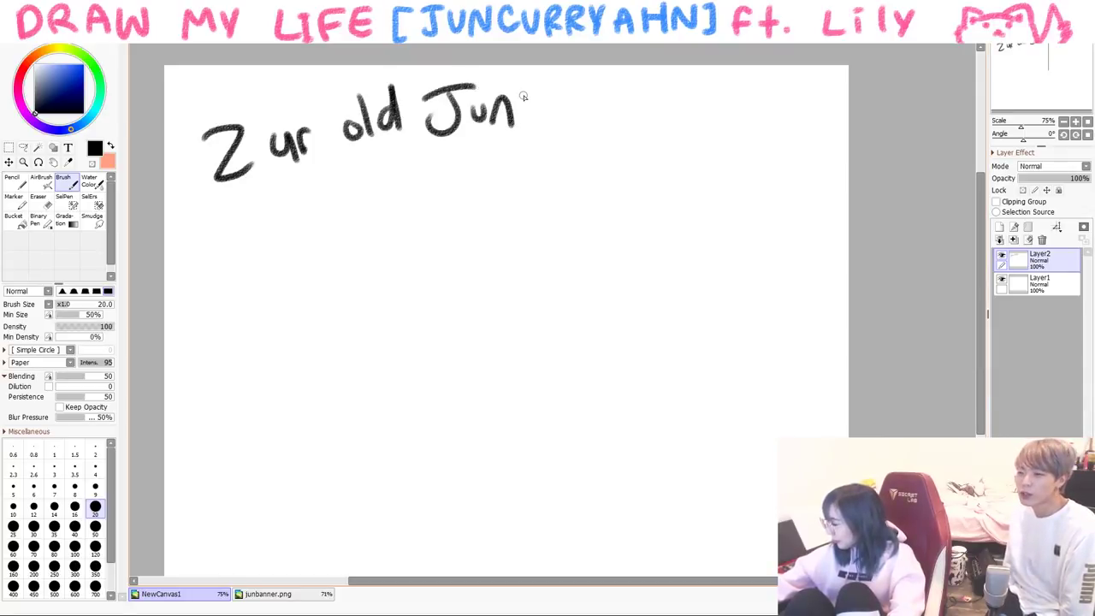
# - Draw the toddler's head, hair, open mouth, body and arm, redo shorter feet, and add '?!'
pyautogui.moveTo(460, 254)
pyautogui.mouseDown()
pyautogui.moveTo(553, 304)
pyautogui.moveTo(517, 242)
pyautogui.moveTo(531, 326)
pyautogui.mouseUp()
pyautogui.moveTo(484, 246)
pyautogui.mouseDown()
pyautogui.moveTo(479, 284)
pyautogui.moveTo(520, 283)
pyautogui.moveTo(429, 292)
pyautogui.moveTo(469, 224)
pyautogui.moveTo(542, 266)
pyautogui.mouseUp()
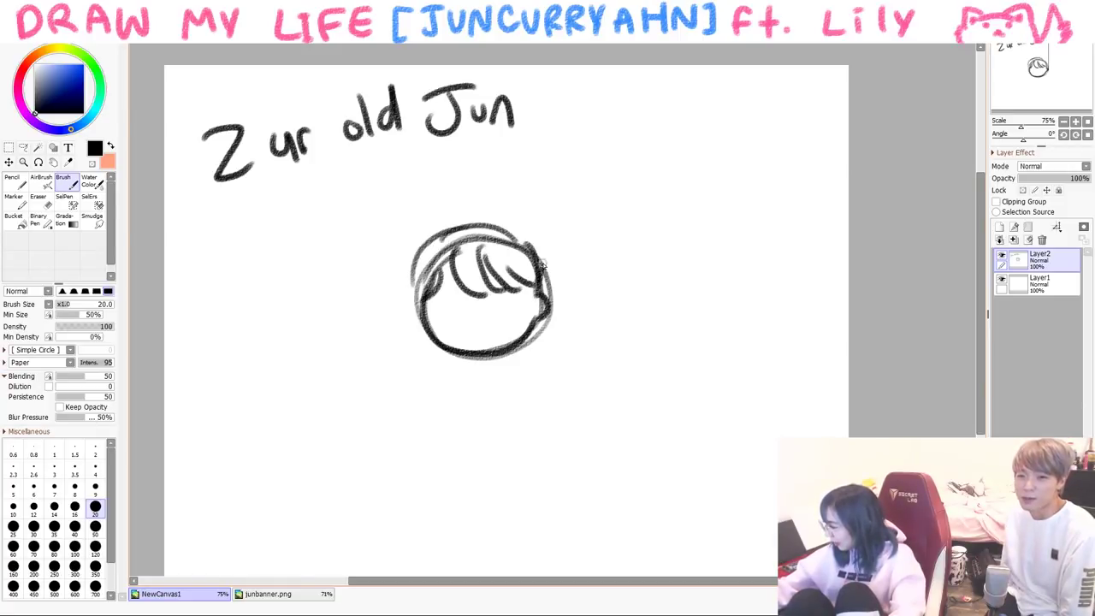
pyautogui.moveTo(471, 320); pyautogui.dragTo(470, 322)
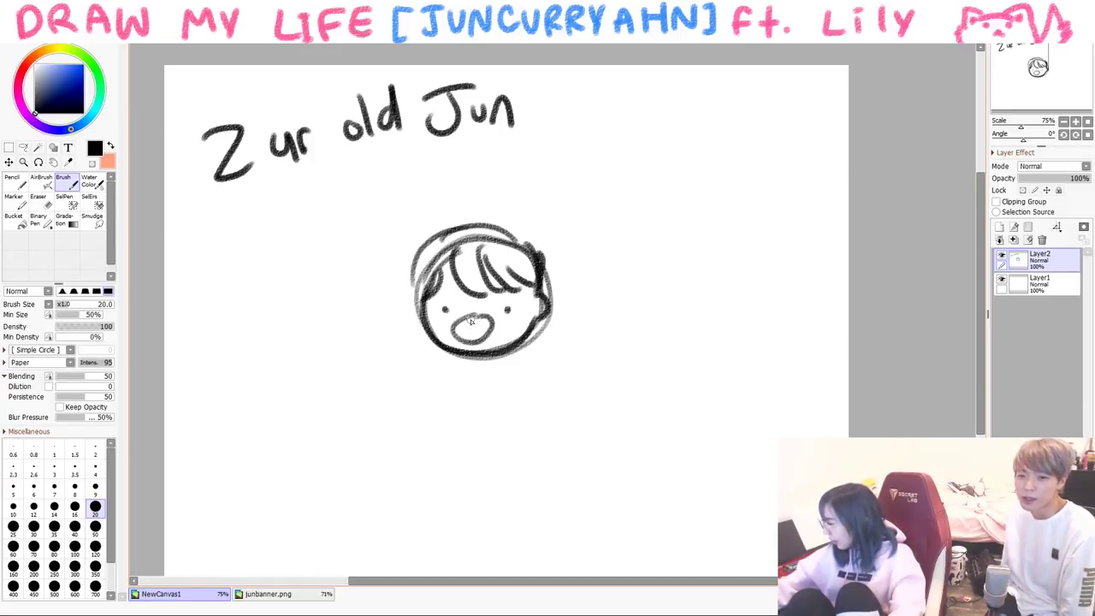
pyautogui.moveTo(459, 370)
pyautogui.mouseDown()
pyautogui.moveTo(495, 423)
pyautogui.moveTo(505, 376)
pyautogui.mouseUp()
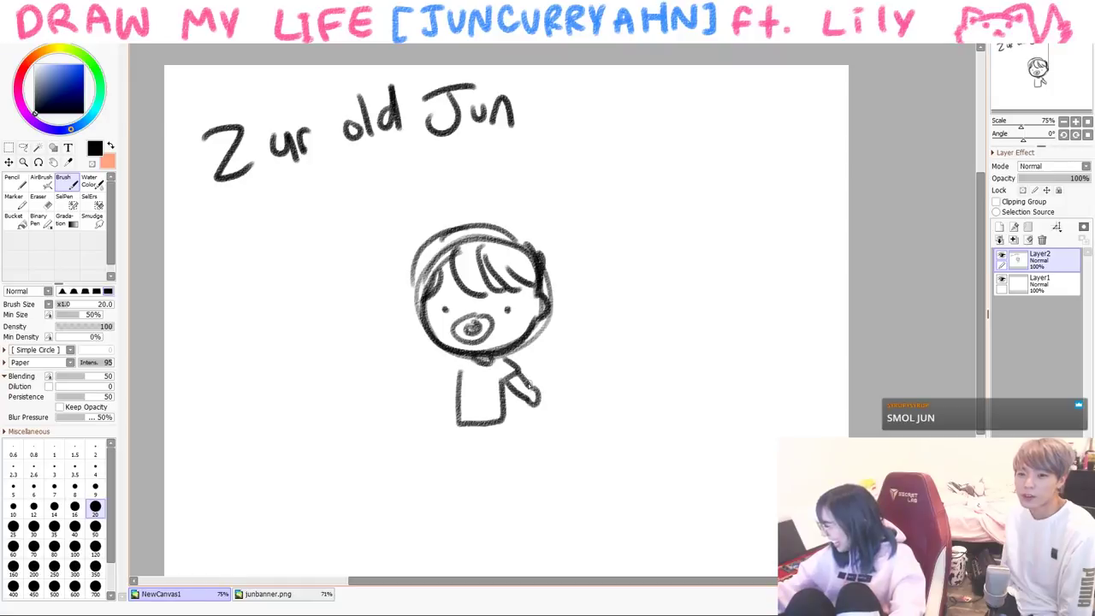
pyautogui.moveTo(456, 362); pyautogui.dragTo(417, 384)
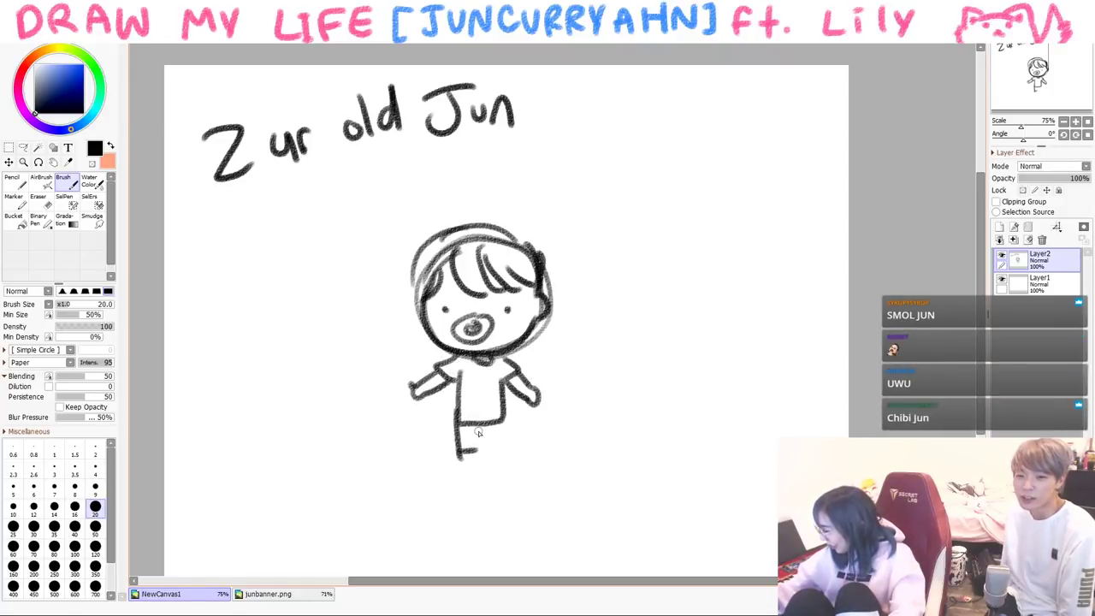
pyautogui.hotkey('ctrl', 'z')
pyautogui.hotkey('ctrl', 'z')
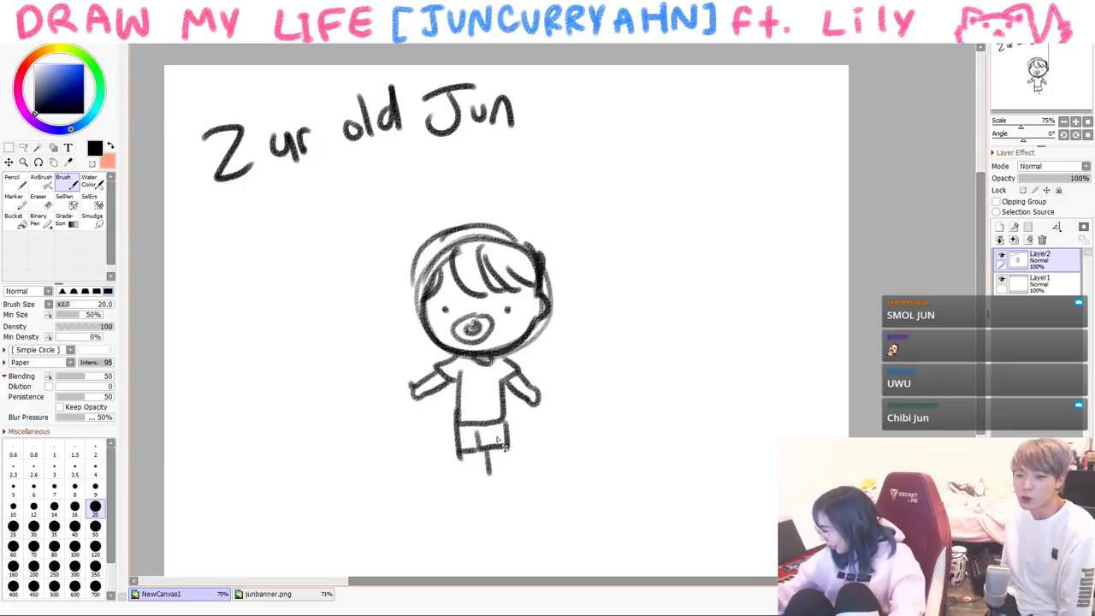
pyautogui.moveTo(484, 460); pyautogui.dragTo(496, 464)
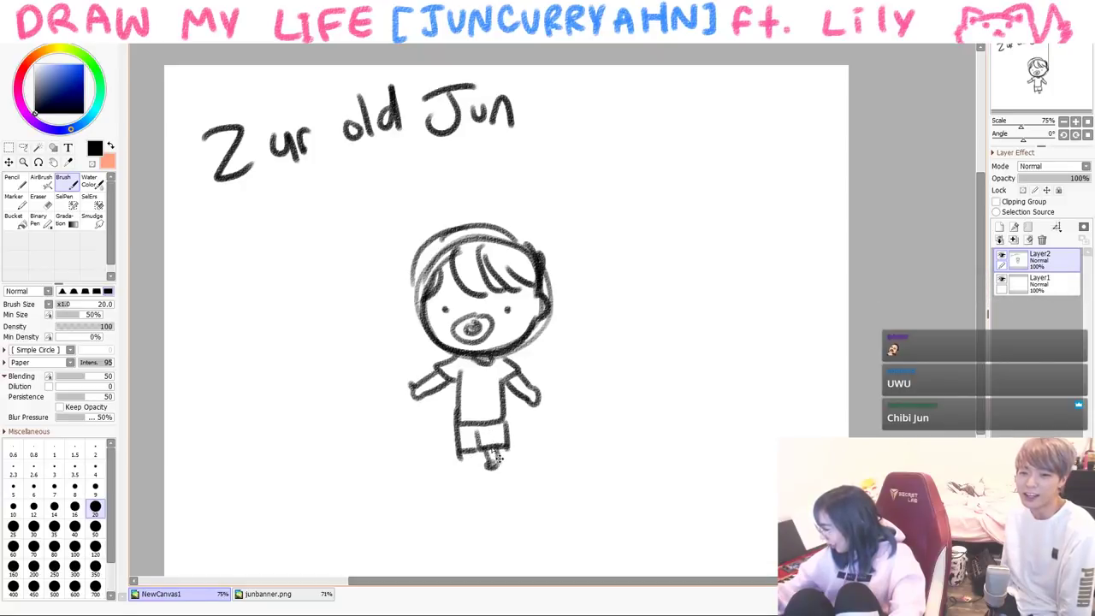
pyautogui.moveTo(477, 464)
pyautogui.mouseDown()
pyautogui.moveTo(508, 448)
pyautogui.moveTo(447, 469)
pyautogui.mouseUp()
pyautogui.moveTo(582, 349)
pyautogui.mouseDown()
pyautogui.moveTo(594, 369)
pyautogui.moveTo(624, 372)
pyautogui.mouseUp()
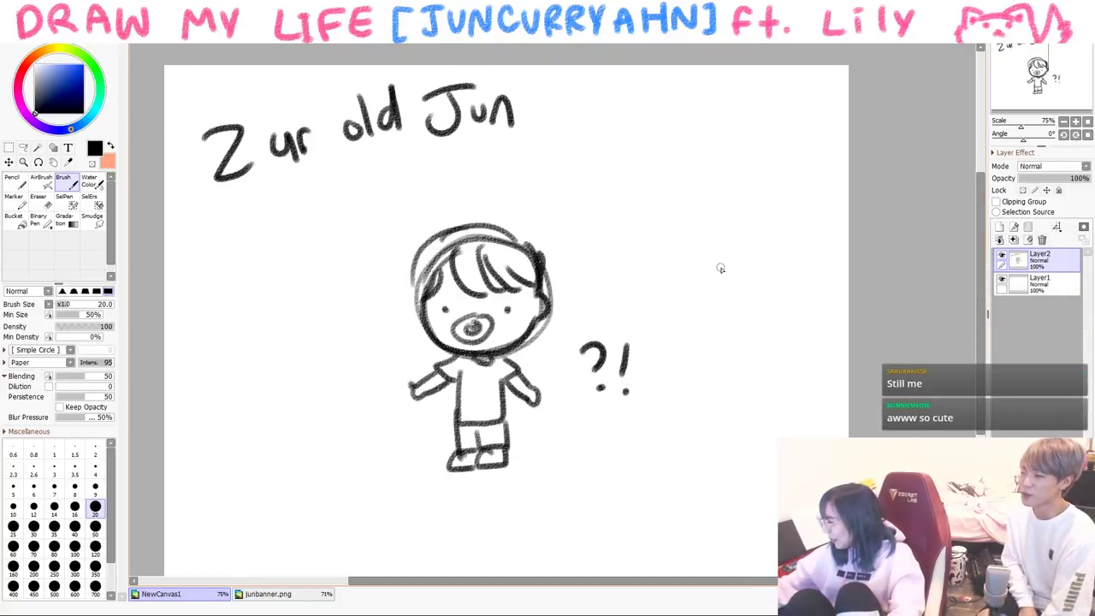
# - Draw the mother's face with fringe, hair bun, round glasses and open mouth
pyautogui.moveTo(664, 247)
pyautogui.mouseDown()
pyautogui.moveTo(692, 317)
pyautogui.moveTo(777, 281)
pyautogui.mouseUp()
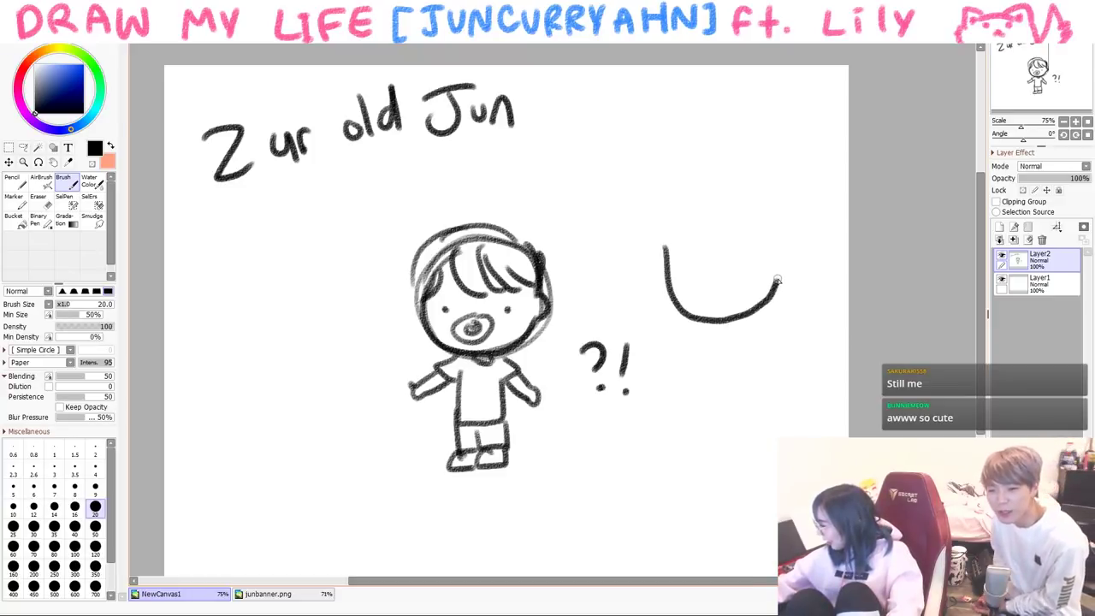
pyautogui.moveTo(698, 226); pyautogui.dragTo(780, 248)
pyautogui.moveTo(652, 250)
pyautogui.mouseDown()
pyautogui.moveTo(753, 170)
pyautogui.moveTo(788, 239)
pyautogui.mouseUp()
pyautogui.moveTo(734, 171); pyautogui.dragTo(774, 182)
pyautogui.moveTo(692, 266)
pyautogui.mouseDown()
pyautogui.moveTo(674, 286)
pyautogui.moveTo(754, 259)
pyautogui.mouseUp()
pyautogui.moveTo(710, 289); pyautogui.dragTo(705, 303)
# - Add an 'I am worried' speech bubble and the mother's hand, body and arm
pyautogui.moveTo(612, 195)
pyautogui.mouseDown()
pyautogui.moveTo(684, 176)
pyautogui.moveTo(609, 197)
pyautogui.mouseUp()
pyautogui.moveTo(578, 153); pyautogui.dragTo(585, 171)
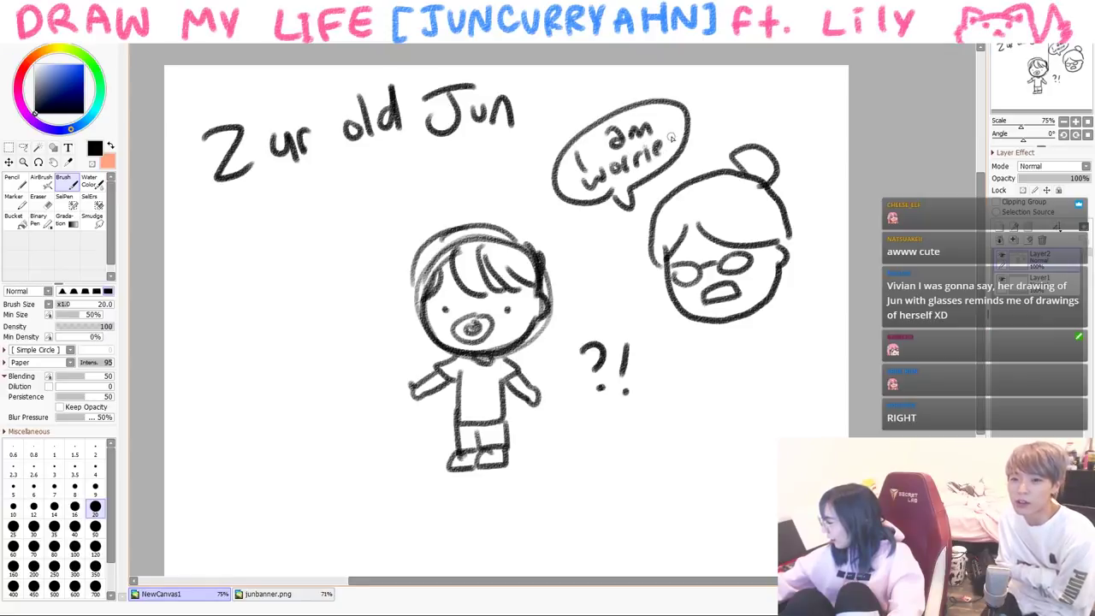
pyautogui.moveTo(672, 139); pyautogui.dragTo(675, 124)
pyautogui.moveTo(727, 319)
pyautogui.mouseDown()
pyautogui.moveTo(755, 330)
pyautogui.moveTo(707, 361)
pyautogui.moveTo(693, 400)
pyautogui.moveTo(707, 334)
pyautogui.mouseUp()
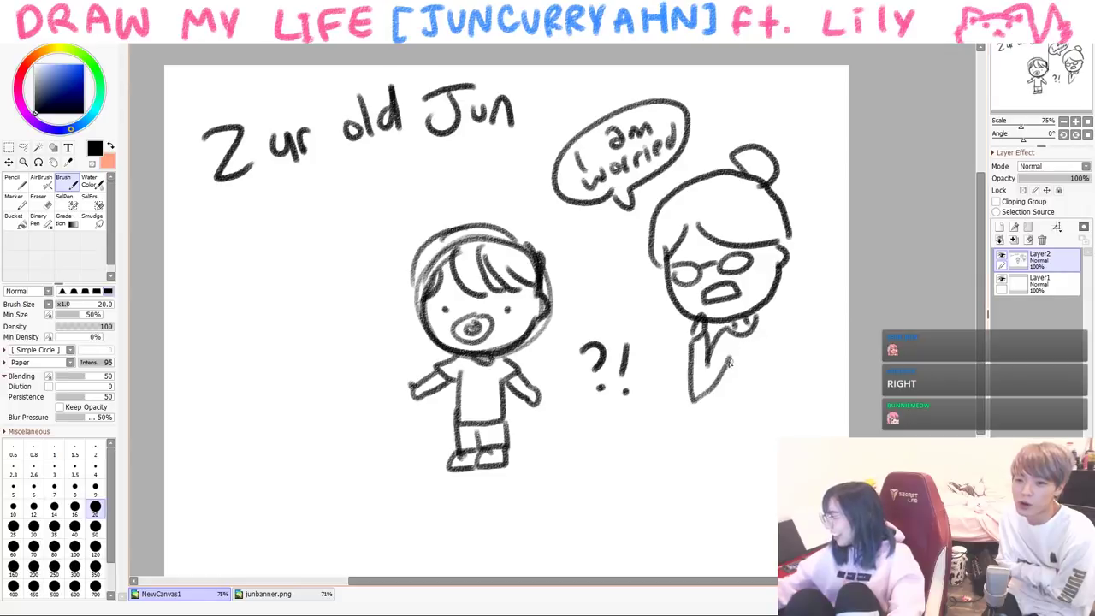
pyautogui.moveTo(730, 377); pyautogui.dragTo(763, 423)
pyautogui.moveTo(763, 325); pyautogui.dragTo(809, 396)
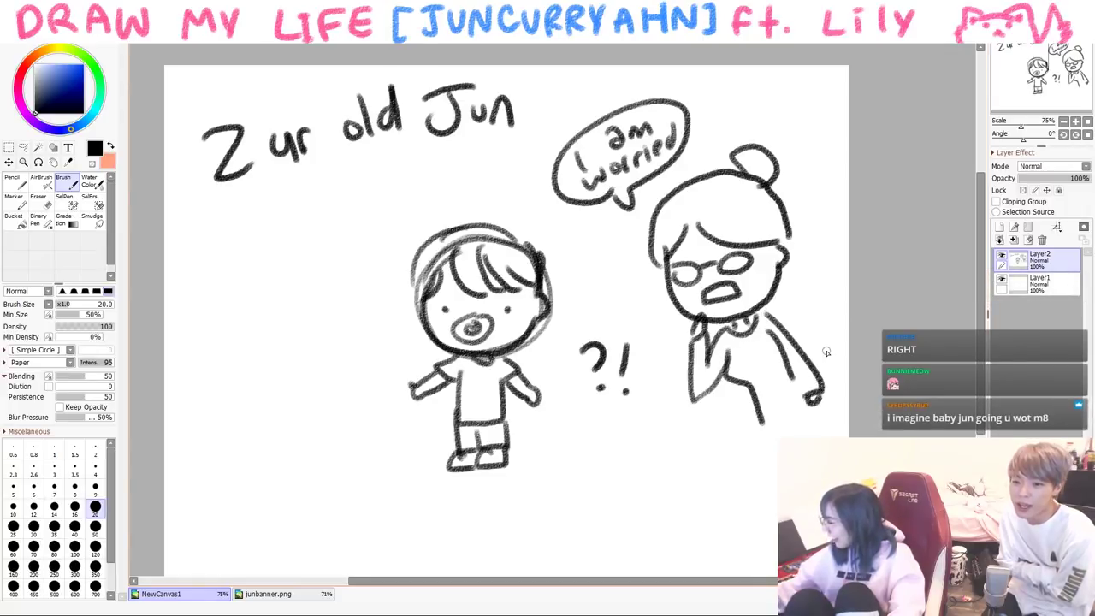
# - Clear the canvas and draw a new child's face with an eye dot and fringe
pyautogui.press('Delete')
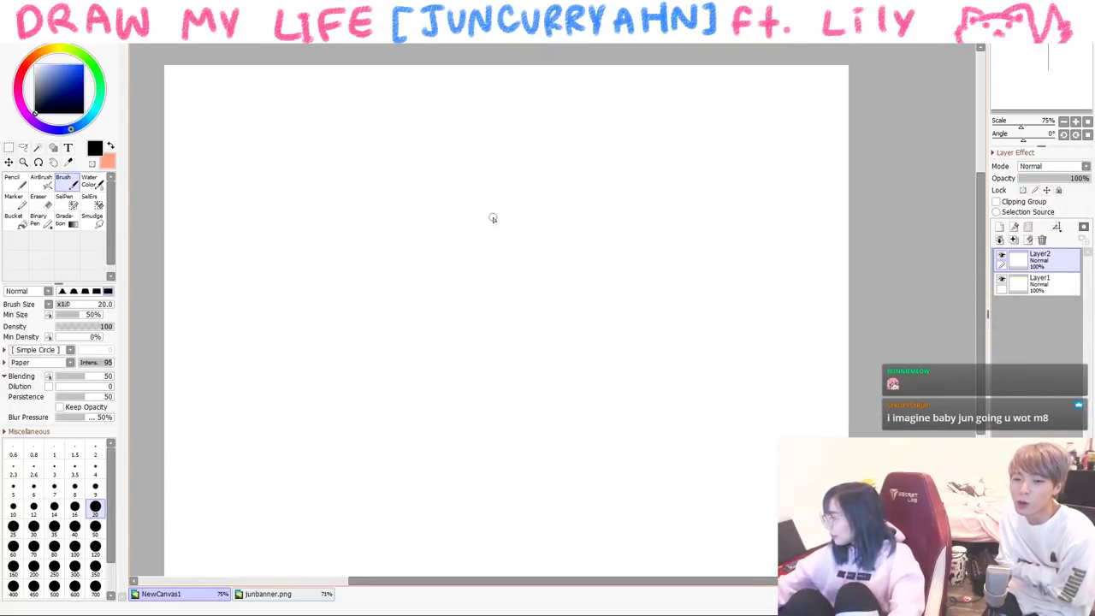
pyautogui.moveTo(514, 206); pyautogui.dragTo(636, 249)
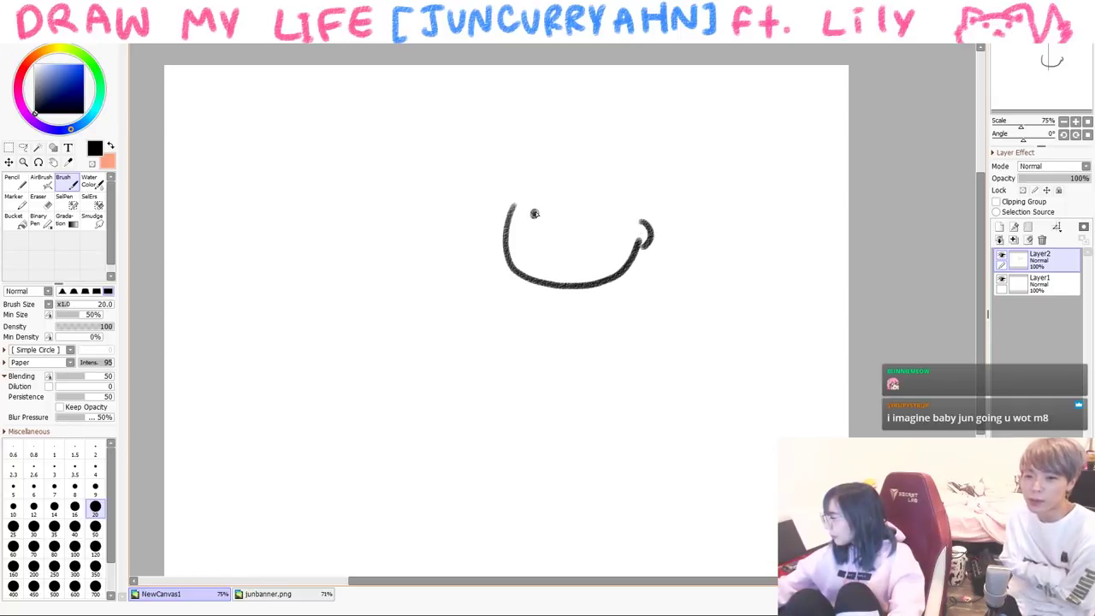
pyautogui.click(602, 218)
pyautogui.moveTo(544, 219)
pyautogui.mouseDown()
pyautogui.moveTo(588, 262)
pyautogui.moveTo(578, 221)
pyautogui.moveTo(544, 219)
pyautogui.mouseUp()
pyautogui.hotkey('ctrl', 'z')
pyautogui.hotkey('ctrl', 'z')
pyautogui.moveTo(532, 163); pyautogui.dragTo(543, 154)
pyautogui.hotkey('ctrl', 'z')
pyautogui.moveTo(518, 212)
pyautogui.mouseDown()
pyautogui.moveTo(550, 166)
pyautogui.moveTo(575, 202)
pyautogui.moveTo(641, 209)
pyautogui.mouseUp()
pyautogui.hotkey('ctrl', 'z')
pyautogui.moveTo(513, 175); pyautogui.dragTo(650, 211)
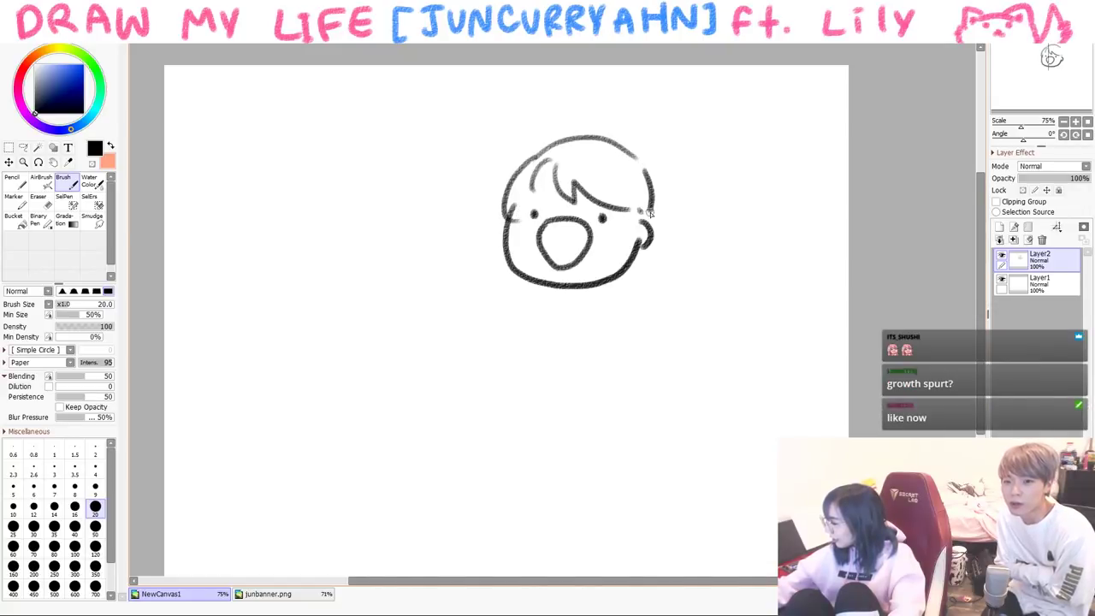
# - Draw the child's raised arms, body, running leg and chin
pyautogui.moveTo(614, 276); pyautogui.dragTo(613, 290)
pyautogui.moveTo(512, 267); pyautogui.dragTo(489, 239)
pyautogui.moveTo(517, 295); pyautogui.dragTo(518, 342)
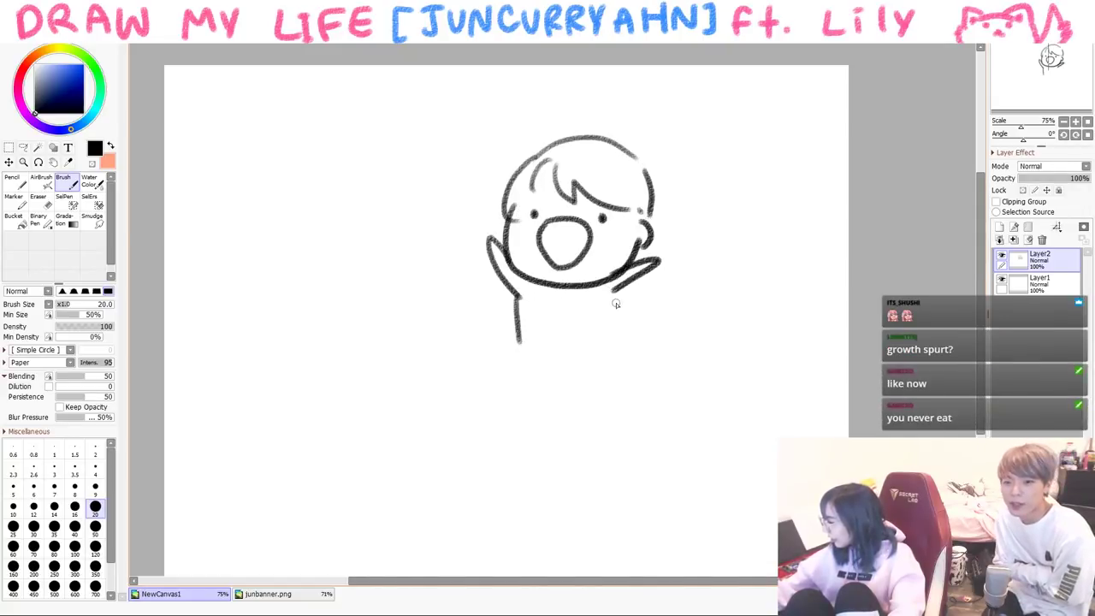
pyautogui.moveTo(542, 399); pyautogui.dragTo(636, 346)
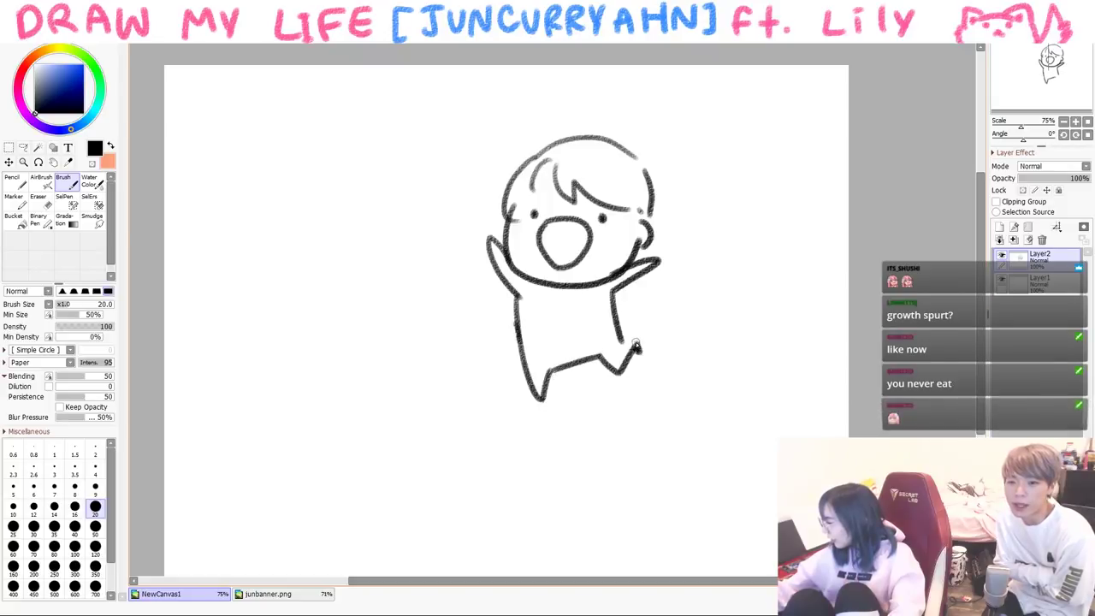
pyautogui.moveTo(522, 351); pyautogui.dragTo(603, 336)
pyautogui.moveTo(554, 290); pyautogui.dragTo(580, 288)
# - Draw a zig-zag speech bubble left of the child reading 'NO Food~'
pyautogui.moveTo(416, 251)
pyautogui.mouseDown()
pyautogui.moveTo(460, 201)
pyautogui.moveTo(354, 311)
pyautogui.moveTo(409, 262)
pyautogui.mouseUp()
pyautogui.moveTo(282, 208)
pyautogui.mouseDown()
pyautogui.moveTo(286, 246)
pyautogui.moveTo(312, 188)
pyautogui.mouseUp()
pyautogui.moveTo(341, 165)
pyautogui.mouseDown()
pyautogui.moveTo(330, 202)
pyautogui.moveTo(341, 166)
pyautogui.mouseUp()
pyautogui.moveTo(323, 244); pyautogui.dragTo(314, 287)
pyautogui.moveTo(371, 230); pyautogui.dragTo(394, 234)
pyautogui.moveTo(389, 182); pyautogui.dragTo(398, 231)
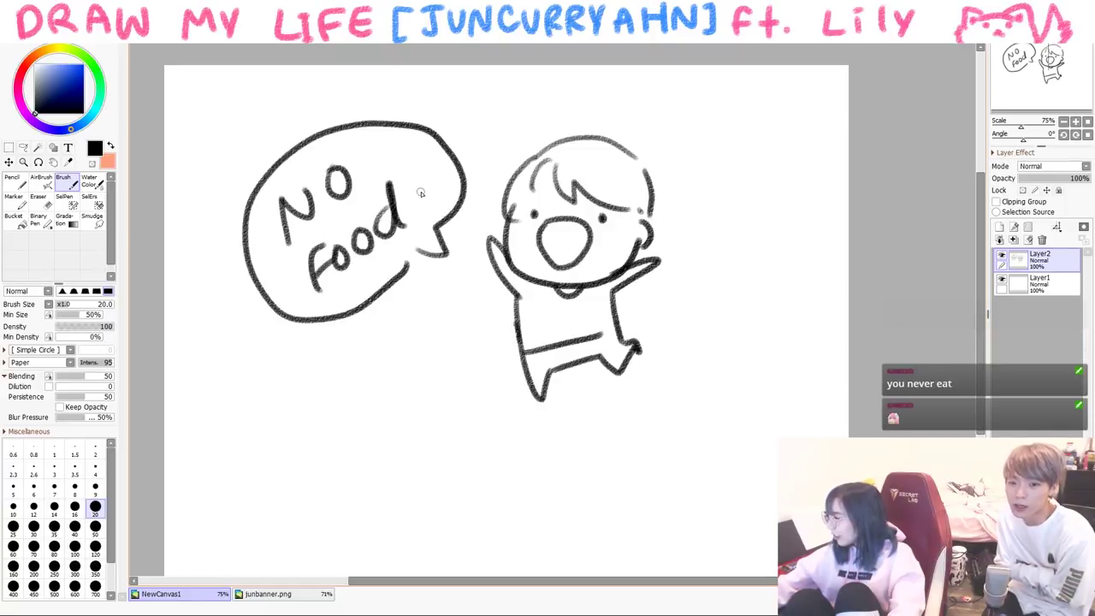
# - Draw a green broccoli and red carrot at upper right, then start a black curve below
pyautogui.click(92, 65)
pyautogui.click(63, 76)
pyautogui.moveTo(712, 159)
pyautogui.mouseDown()
pyautogui.moveTo(723, 124)
pyautogui.moveTo(744, 163)
pyautogui.mouseUp()
pyautogui.moveTo(701, 272)
pyautogui.mouseDown()
pyautogui.moveTo(704, 262)
pyautogui.moveTo(718, 270)
pyautogui.mouseUp()
pyautogui.click(22, 74)
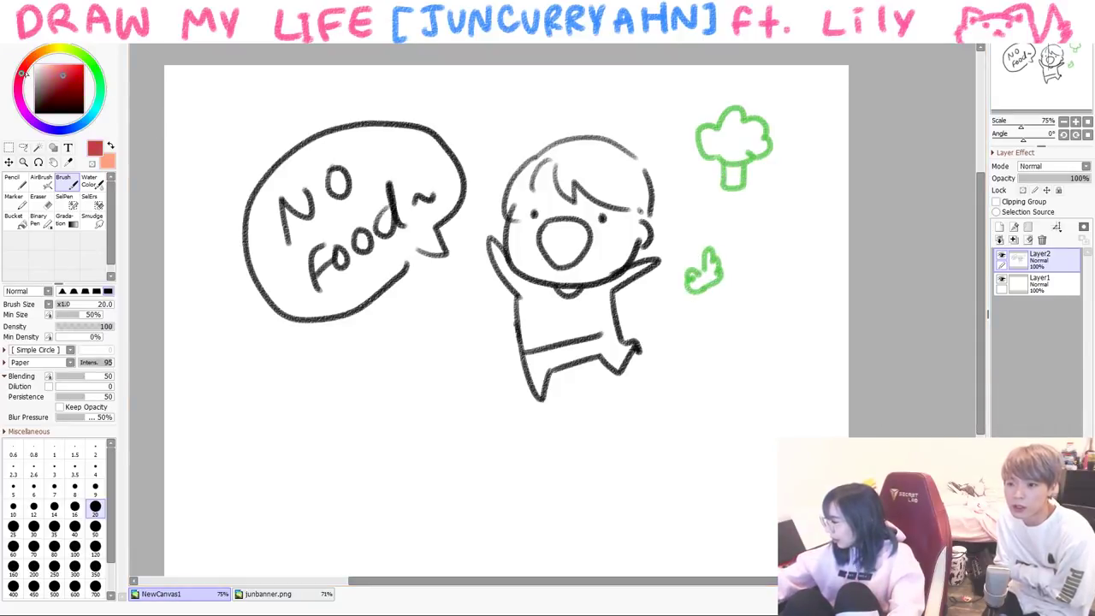
pyautogui.moveTo(697, 293)
pyautogui.mouseDown()
pyautogui.moveTo(727, 272)
pyautogui.moveTo(728, 328)
pyautogui.moveTo(726, 282)
pyautogui.mouseUp()
pyautogui.hotkey('ctrl', 'z')
pyautogui.click(35, 112)
pyautogui.moveTo(673, 365)
pyautogui.mouseDown()
pyautogui.moveTo(793, 355)
pyautogui.moveTo(780, 363)
pyautogui.mouseUp()
# - Clear the canvas and draw very tall Mom and Dad figures with a labelled head
pyautogui.press('Delete')
pyautogui.moveTo(407, 188)
pyautogui.mouseDown()
pyautogui.moveTo(422, 93)
pyautogui.moveTo(413, 190)
pyautogui.mouseUp()
pyautogui.moveTo(511, 181)
pyautogui.mouseDown()
pyautogui.moveTo(506, 113)
pyautogui.moveTo(516, 191)
pyautogui.mouseUp()
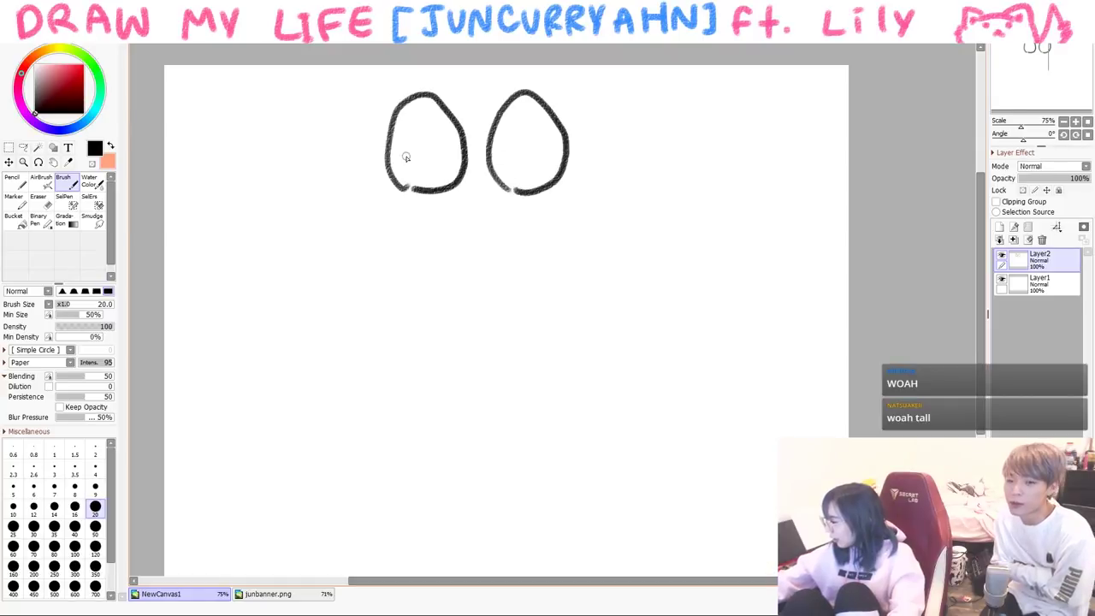
pyautogui.moveTo(441, 156)
pyautogui.mouseDown()
pyautogui.moveTo(537, 139)
pyautogui.moveTo(549, 162)
pyautogui.mouseUp()
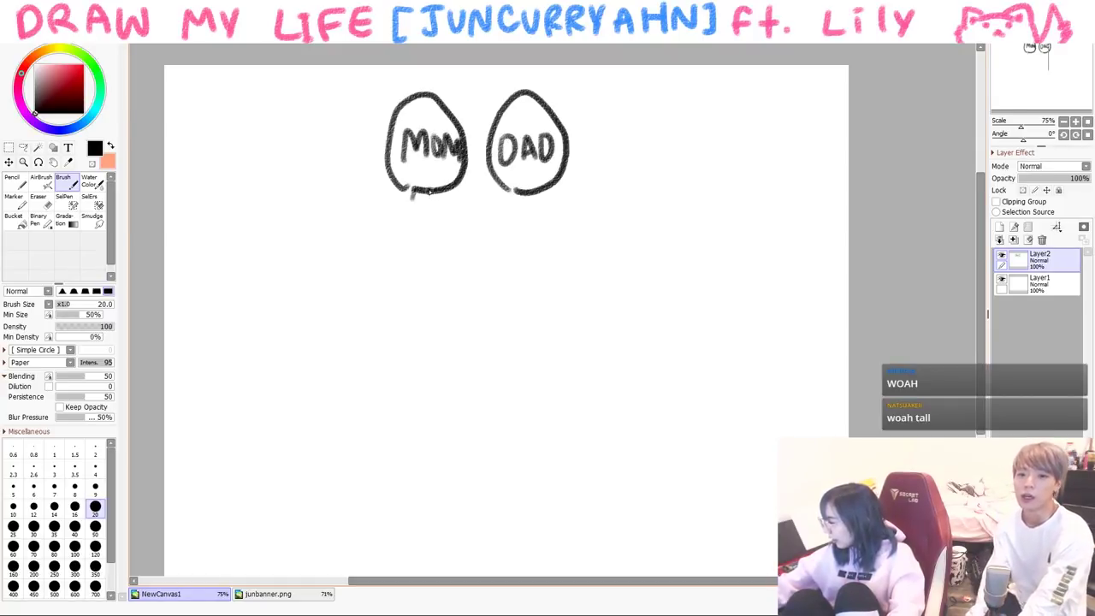
pyautogui.moveTo(414, 190); pyautogui.dragTo(379, 454)
pyautogui.moveTo(428, 195); pyautogui.dragTo(446, 457)
pyautogui.moveTo(445, 457); pyautogui.dragTo(385, 456)
pyautogui.moveTo(532, 196); pyautogui.dragTo(587, 462)
pyautogui.moveTo(532, 199)
pyautogui.mouseDown()
pyautogui.moveTo(523, 459)
pyautogui.moveTo(585, 462)
pyautogui.mouseUp()
pyautogui.moveTo(645, 366)
pyautogui.mouseDown()
pyautogui.moveTo(637, 394)
pyautogui.moveTo(629, 371)
pyautogui.moveTo(647, 381)
pyautogui.moveTo(600, 395)
pyautogui.mouseUp()
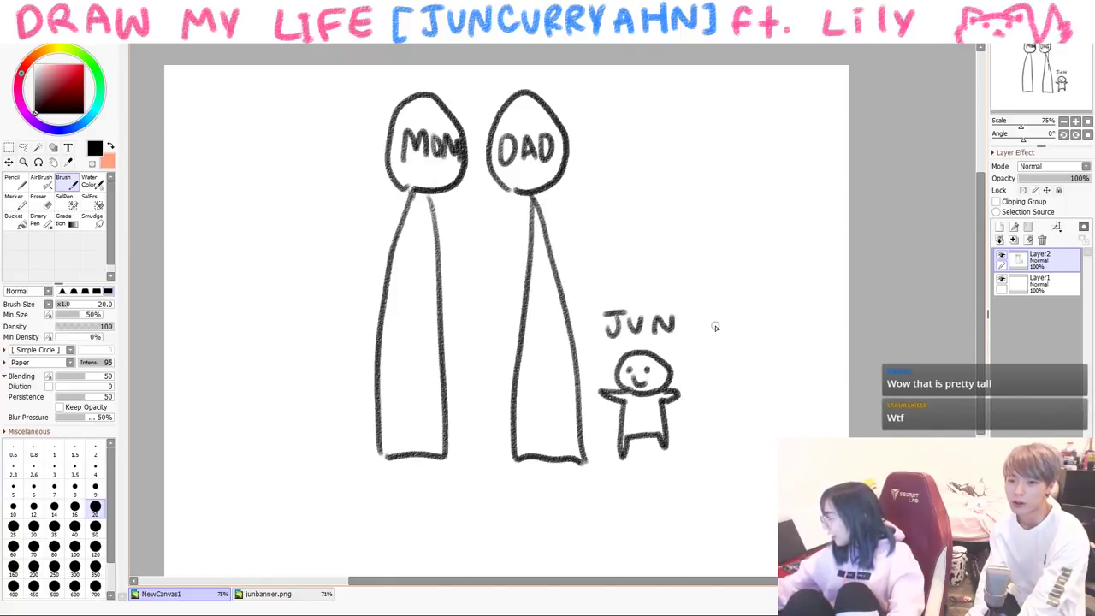
# - Add an arrow to the tiny child, a tall labelled Sis, and ground scribbles underneath
pyautogui.moveTo(715, 326); pyautogui.dragTo(686, 360)
pyautogui.moveTo(278, 219)
pyautogui.mouseDown()
pyautogui.moveTo(339, 181)
pyautogui.moveTo(281, 224)
pyautogui.mouseUp()
pyautogui.moveTo(325, 178); pyautogui.dragTo(264, 462)
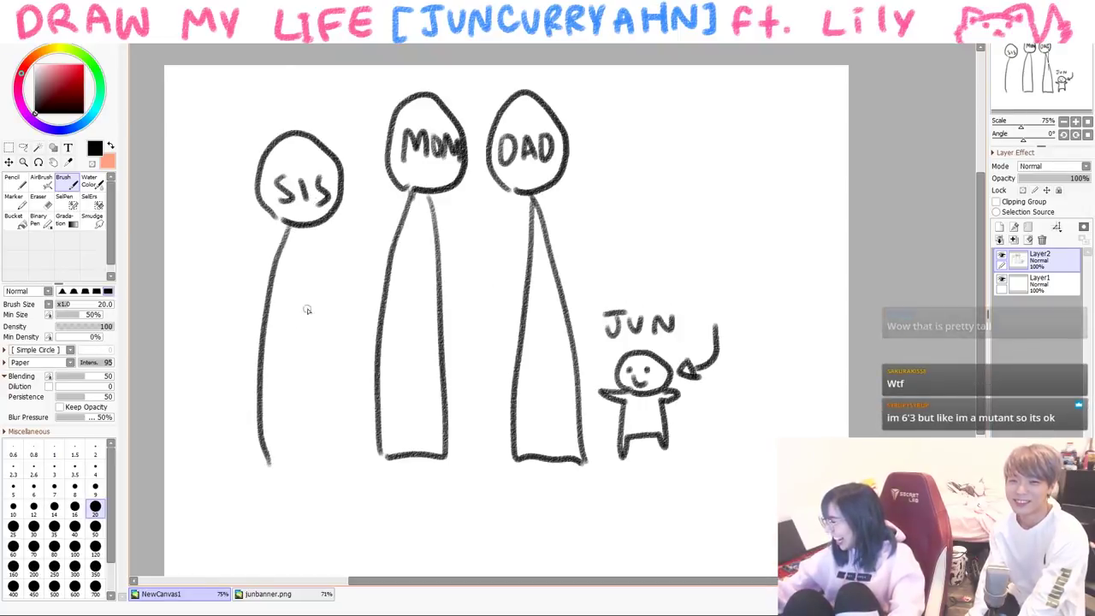
pyautogui.moveTo(314, 251); pyautogui.dragTo(340, 455)
pyautogui.moveTo(267, 460)
pyautogui.mouseDown()
pyautogui.moveTo(558, 469)
pyautogui.moveTo(689, 492)
pyautogui.mouseUp()
pyautogui.moveTo(575, 469); pyautogui.dragTo(724, 486)
pyautogui.moveTo(264, 478); pyautogui.dragTo(616, 488)
pyautogui.moveTo(459, 496); pyautogui.dragTo(616, 511)
pyautogui.moveTo(539, 505); pyautogui.dragTo(635, 513)
pyautogui.moveTo(561, 479); pyautogui.dragTo(465, 468)
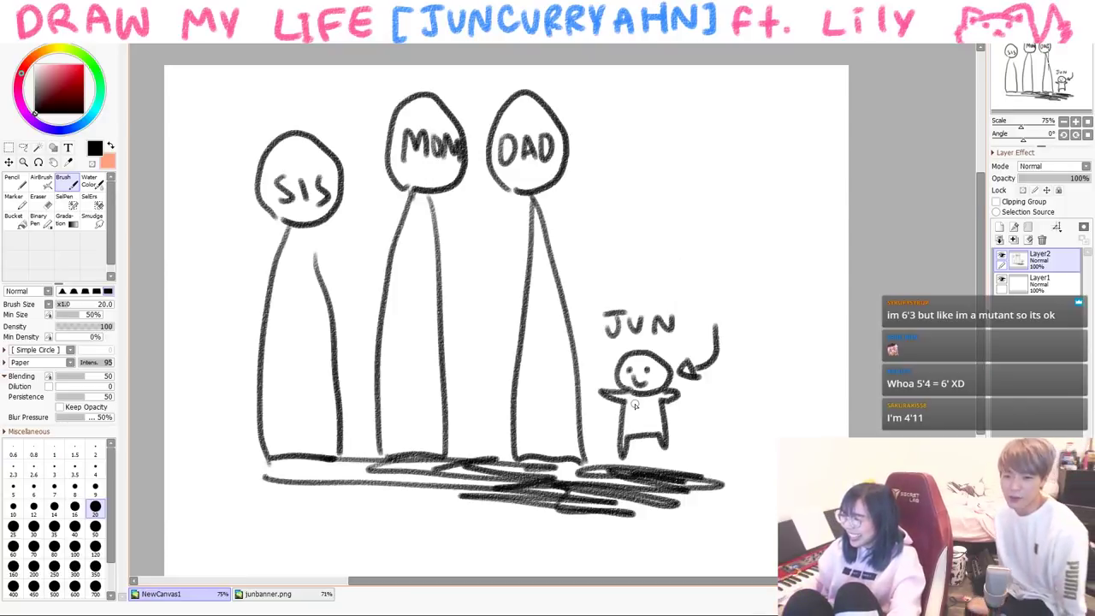
# - Clear the family scene, draw a long curved arrow, then clear it too
pyautogui.press('Delete')
pyautogui.moveTo(270, 214); pyautogui.dragTo(579, 169)
pyautogui.press('Delete')
# - Handwrite 'glasses' at the upper left of the blank canvas
pyautogui.moveTo(256, 151); pyautogui.dragTo(243, 196)
pyautogui.moveTo(272, 130); pyautogui.dragTo(274, 172)
pyautogui.moveTo(314, 139); pyautogui.dragTo(323, 164)
pyautogui.moveTo(339, 125)
pyautogui.mouseDown()
pyautogui.moveTo(330, 160)
pyautogui.moveTo(411, 108)
pyautogui.moveTo(454, 110)
pyautogui.moveTo(503, 148)
pyautogui.mouseUp()
# - Finish the title's exclamation mark and draw Jun's face with glasses, mouth and 'sigh'
pyautogui.click(528, 158)
pyautogui.moveTo(408, 285)
pyautogui.mouseDown()
pyautogui.moveTo(406, 355)
pyautogui.moveTo(557, 305)
pyautogui.moveTo(544, 267)
pyautogui.moveTo(451, 296)
pyautogui.mouseUp()
pyautogui.moveTo(432, 291)
pyautogui.mouseDown()
pyautogui.moveTo(402, 338)
pyautogui.moveTo(445, 299)
pyautogui.mouseUp()
pyautogui.moveTo(455, 323)
pyautogui.mouseDown()
pyautogui.moveTo(462, 339)
pyautogui.moveTo(469, 320)
pyautogui.mouseUp()
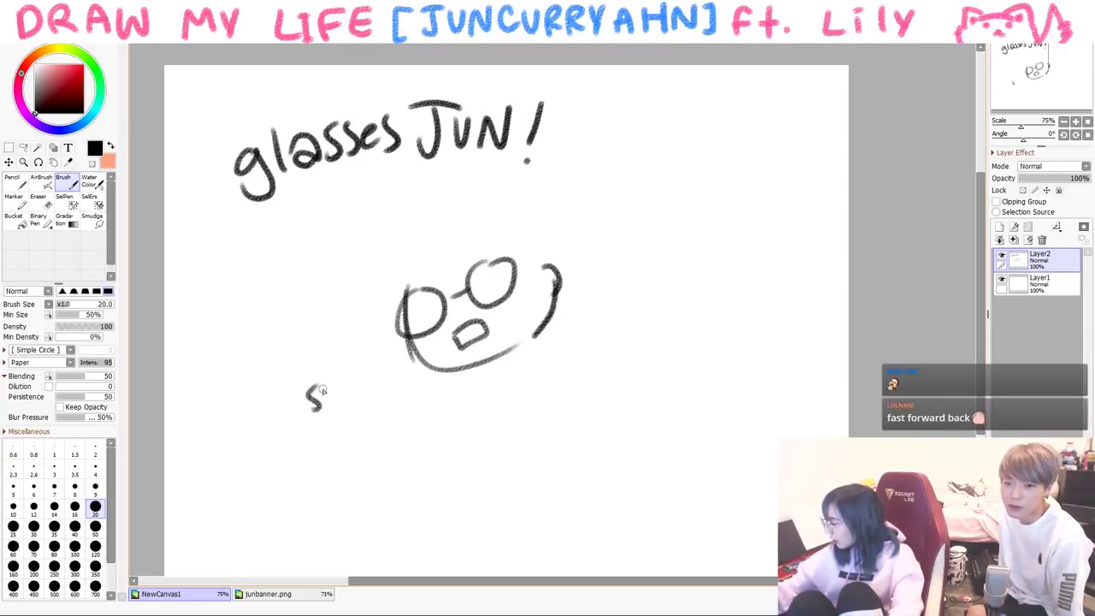
pyautogui.moveTo(316, 395); pyautogui.dragTo(309, 410)
pyautogui.moveTo(333, 384); pyautogui.dragTo(334, 403)
pyautogui.moveTo(352, 381); pyautogui.dragTo(344, 416)
pyautogui.moveTo(353, 358); pyautogui.dragTo(376, 390)
# - Complete Jun's round head with hair and shaded lenses, and write '(6yr)' after the title
pyautogui.moveTo(440, 227)
pyautogui.mouseDown()
pyautogui.moveTo(462, 268)
pyautogui.moveTo(557, 272)
pyautogui.mouseUp()
pyautogui.moveTo(429, 272)
pyautogui.mouseDown()
pyautogui.moveTo(409, 301)
pyautogui.moveTo(444, 202)
pyautogui.moveTo(556, 257)
pyautogui.mouseUp()
pyautogui.moveTo(513, 209); pyautogui.dragTo(559, 267)
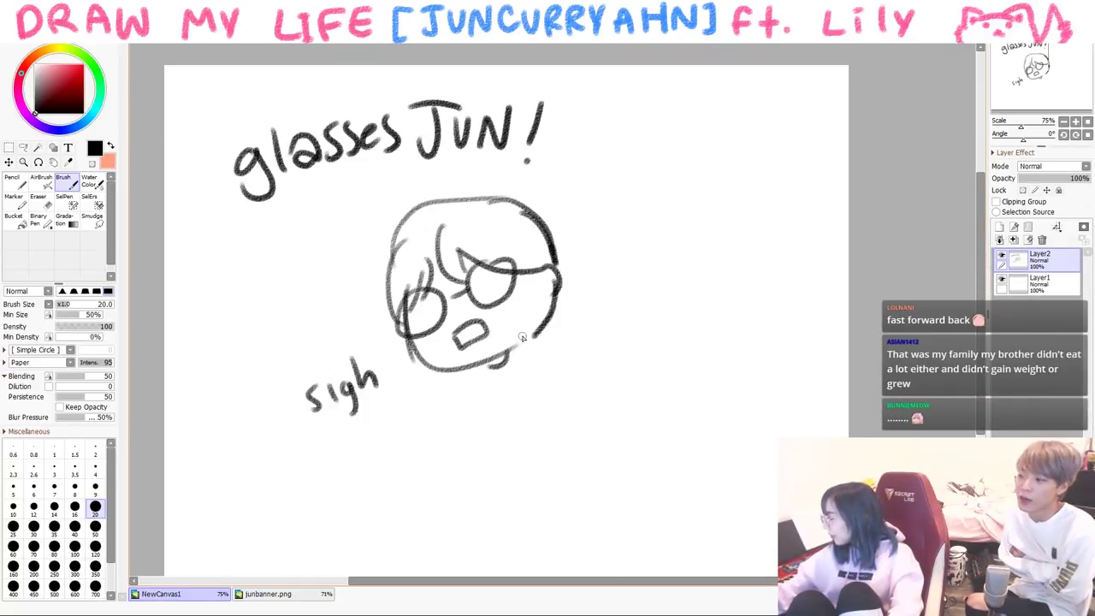
pyautogui.moveTo(481, 280); pyautogui.dragTo(503, 295)
pyautogui.moveTo(419, 295)
pyautogui.mouseDown()
pyautogui.moveTo(437, 333)
pyautogui.moveTo(432, 267)
pyautogui.mouseUp()
pyautogui.moveTo(467, 257); pyautogui.dragTo(479, 244)
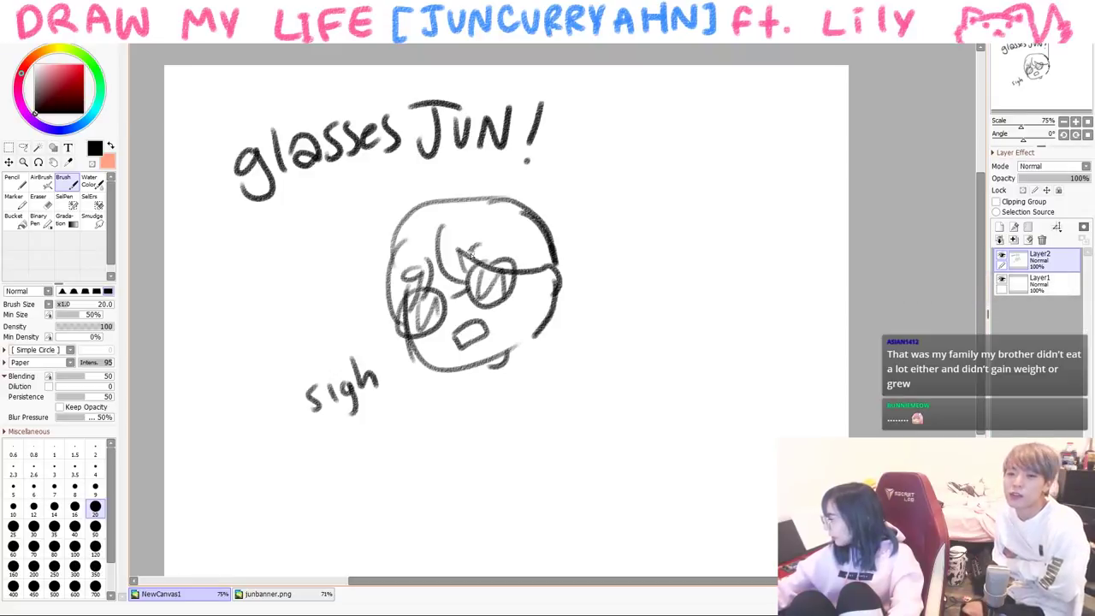
pyautogui.moveTo(607, 103)
pyautogui.mouseDown()
pyautogui.moveTo(587, 163)
pyautogui.moveTo(619, 145)
pyautogui.moveTo(657, 172)
pyautogui.moveTo(677, 138)
pyautogui.mouseUp()
pyautogui.moveTo(691, 104); pyautogui.dragTo(695, 164)
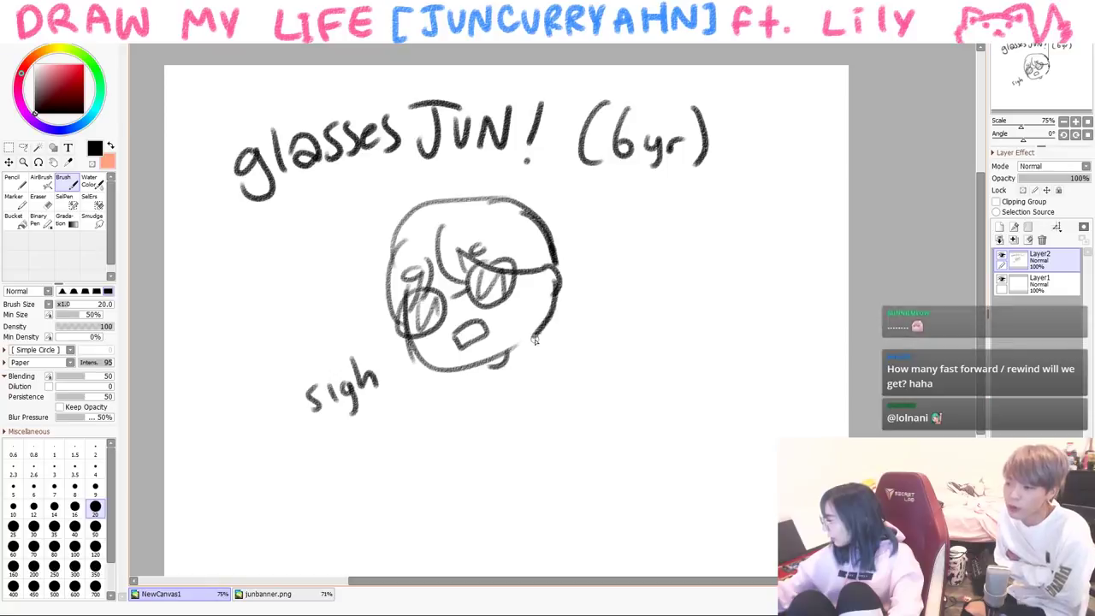
# - Draw Jun's body and arm reaching down toward the piano, redoing a misdrawn arm
pyautogui.moveTo(527, 368); pyautogui.dragTo(516, 452)
pyautogui.moveTo(517, 382); pyautogui.dragTo(474, 460)
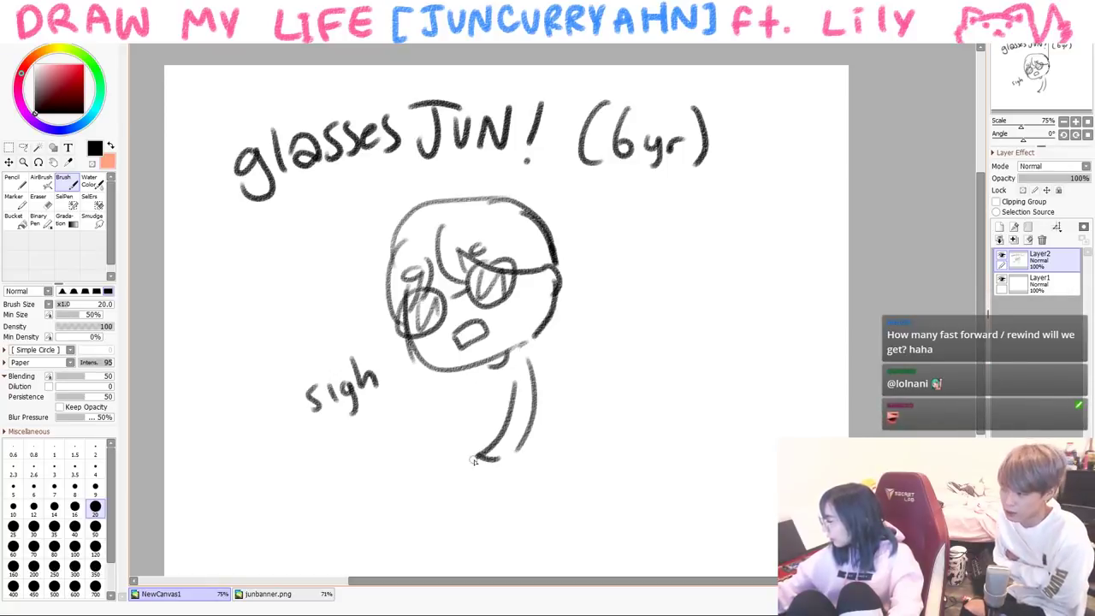
pyautogui.moveTo(475, 366); pyautogui.dragTo(423, 419)
pyautogui.moveTo(479, 382)
pyautogui.mouseDown()
pyautogui.moveTo(469, 421)
pyautogui.moveTo(427, 440)
pyautogui.mouseUp()
pyautogui.hotkey('ctrl', 'z')
pyautogui.hotkey('ctrl', 'z')
pyautogui.hotkey('ctrl', 'z')
pyautogui.moveTo(465, 407); pyautogui.dragTo(424, 438)
pyautogui.moveTo(475, 383)
pyautogui.mouseDown()
pyautogui.moveTo(482, 438)
pyautogui.moveTo(612, 498)
pyautogui.mouseUp()
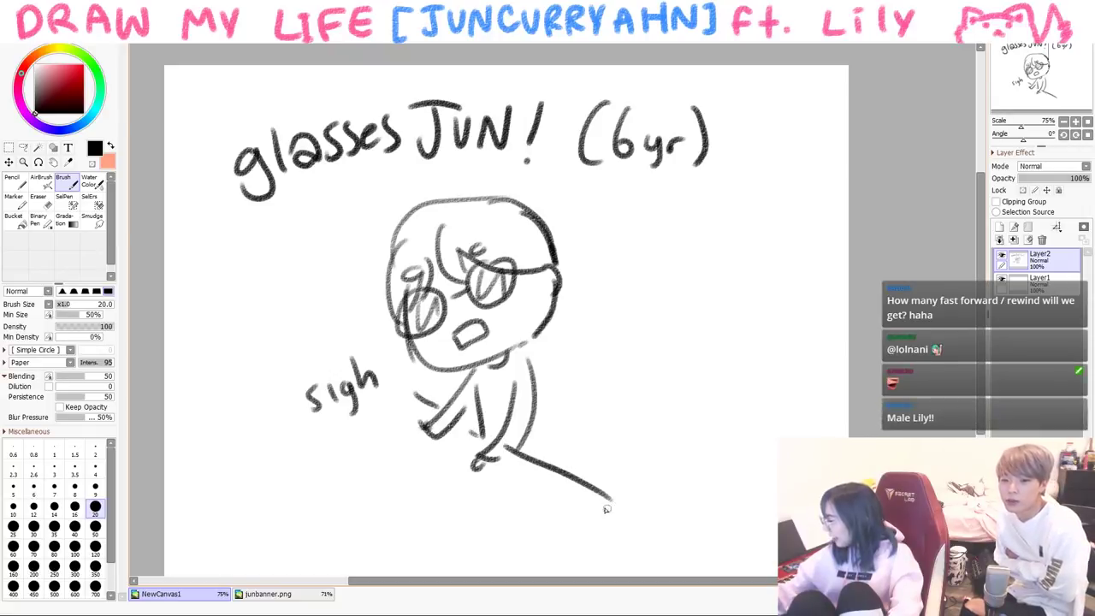
# - Add piano key marks and the keyboard's edge line, discarding a stray long line
pyautogui.moveTo(446, 419); pyautogui.dragTo(437, 438)
pyautogui.moveTo(472, 430)
pyautogui.mouseDown()
pyautogui.moveTo(462, 453)
pyautogui.moveTo(500, 474)
pyautogui.mouseUp()
pyautogui.moveTo(532, 462)
pyautogui.mouseDown()
pyautogui.moveTo(526, 486)
pyautogui.moveTo(542, 496)
pyautogui.mouseUp()
pyautogui.moveTo(568, 484)
pyautogui.mouseDown()
pyautogui.moveTo(561, 498)
pyautogui.moveTo(585, 512)
pyautogui.mouseUp()
pyautogui.moveTo(370, 426); pyautogui.dragTo(595, 519)
pyautogui.hotkey('ctrl', 'z')
pyautogui.moveTo(389, 420)
pyautogui.mouseDown()
pyautogui.moveTo(455, 443)
pyautogui.moveTo(442, 450)
pyautogui.mouseUp()
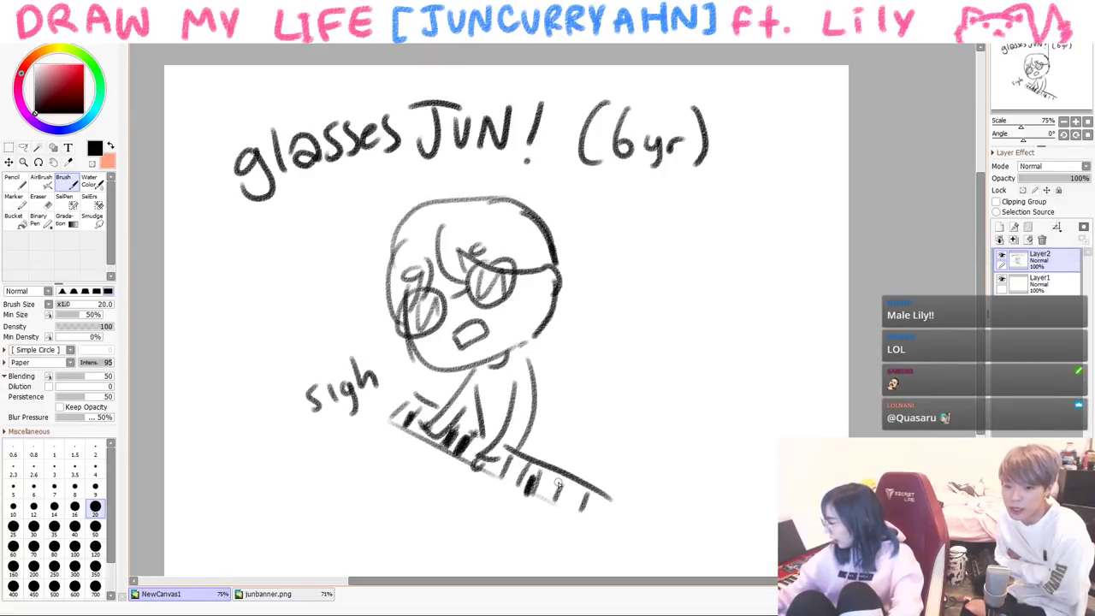
# - Erase the word 'sigh' and draw music notes left of Jun
pyautogui.press('e')
pyautogui.moveTo(309, 389)
pyautogui.mouseDown()
pyautogui.moveTo(299, 411)
pyautogui.moveTo(359, 411)
pyautogui.moveTo(372, 368)
pyautogui.mouseUp()
pyautogui.click(64, 182)
pyautogui.moveTo(257, 376)
pyautogui.mouseDown()
pyautogui.moveTo(272, 398)
pyautogui.moveTo(287, 353)
pyautogui.moveTo(318, 395)
pyautogui.mouseUp()
pyautogui.moveTo(315, 261); pyautogui.dragTo(319, 299)
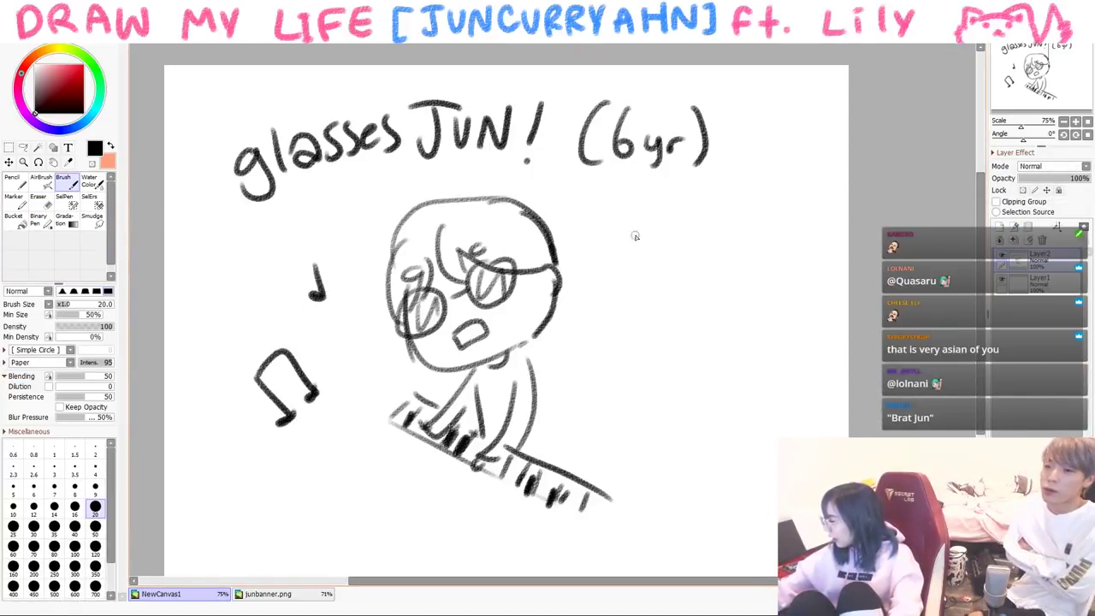
# - Draw the angry long-haired girl's face, neck and arm pointing left
pyautogui.moveTo(638, 247); pyautogui.dragTo(749, 326)
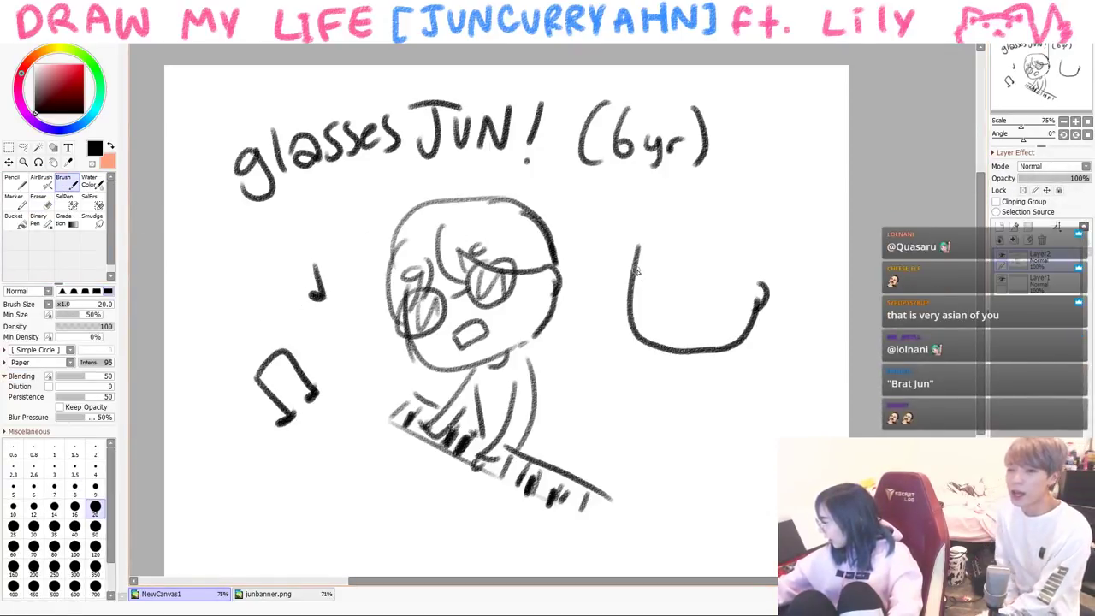
pyautogui.moveTo(658, 323)
pyautogui.mouseDown()
pyautogui.moveTo(715, 325)
pyautogui.moveTo(705, 339)
pyautogui.mouseUp()
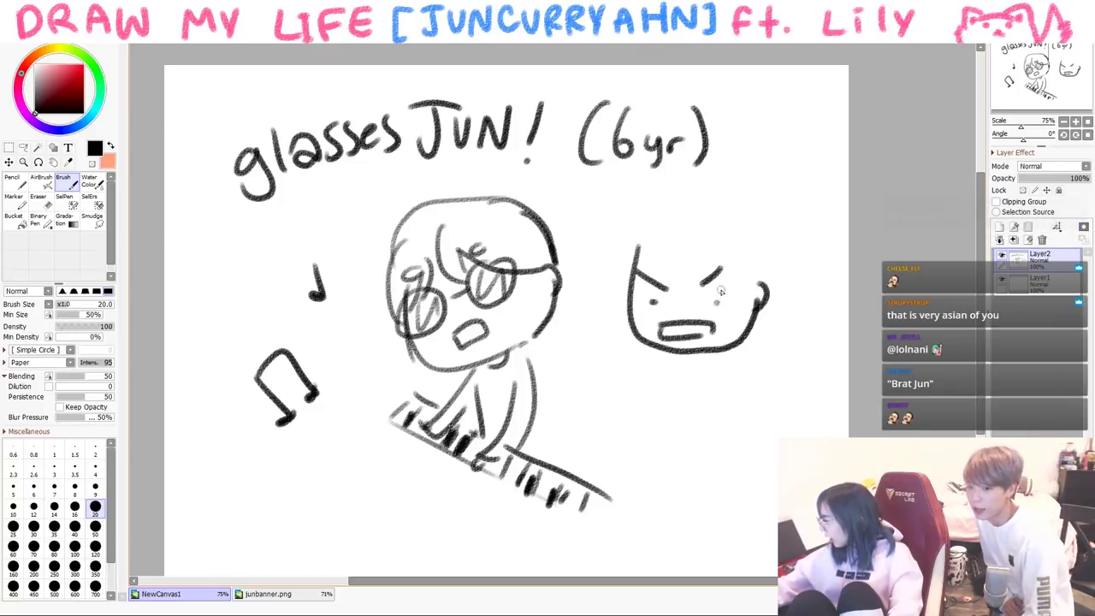
pyautogui.moveTo(643, 213)
pyautogui.mouseDown()
pyautogui.moveTo(631, 352)
pyautogui.moveTo(640, 268)
pyautogui.moveTo(754, 287)
pyautogui.moveTo(697, 200)
pyautogui.moveTo(761, 355)
pyautogui.mouseUp()
pyautogui.moveTo(672, 198)
pyautogui.mouseDown()
pyautogui.moveTo(780, 256)
pyautogui.moveTo(771, 360)
pyautogui.mouseUp()
pyautogui.moveTo(761, 315); pyautogui.dragTo(756, 371)
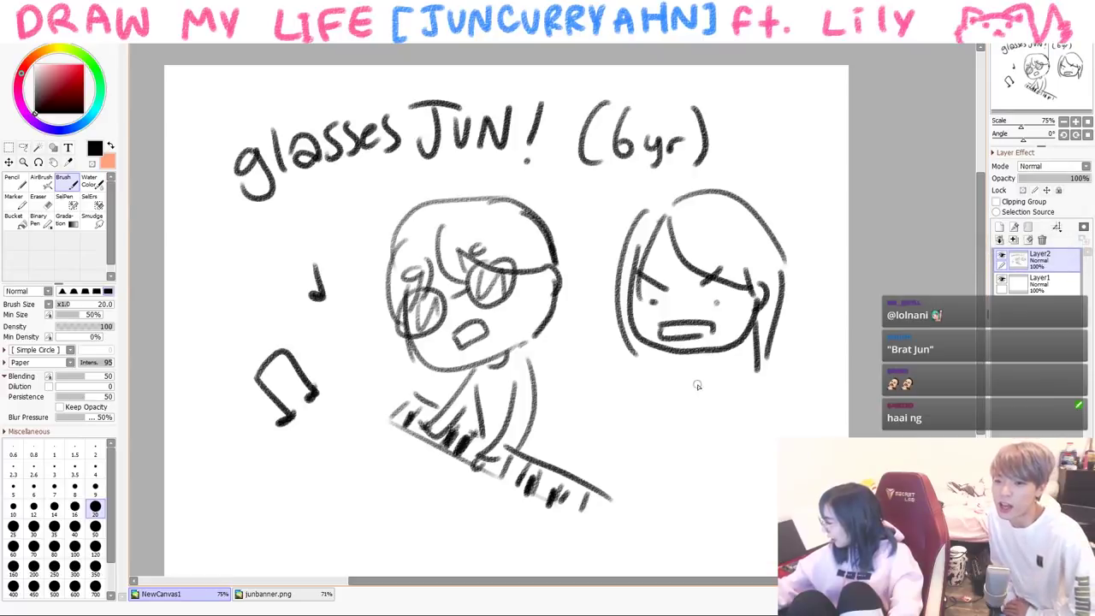
pyautogui.moveTo(691, 353)
pyautogui.mouseDown()
pyautogui.moveTo(703, 368)
pyautogui.moveTo(568, 377)
pyautogui.mouseUp()
pyautogui.moveTo(648, 383); pyautogui.dragTo(590, 392)
pyautogui.moveTo(749, 164); pyautogui.dragTo(740, 194)
# - Handwrite 'get out.' beside the title
pyautogui.moveTo(774, 174); pyautogui.dragTo(780, 186)
pyautogui.moveTo(780, 171); pyautogui.dragTo(800, 170)
pyautogui.moveTo(787, 159)
pyautogui.mouseDown()
pyautogui.moveTo(795, 193)
pyautogui.moveTo(785, 208)
pyautogui.mouseUp()
pyautogui.moveTo(799, 203); pyautogui.dragTo(823, 225)
pyautogui.moveTo(815, 207); pyautogui.dragTo(828, 205)
pyautogui.click(831, 231)
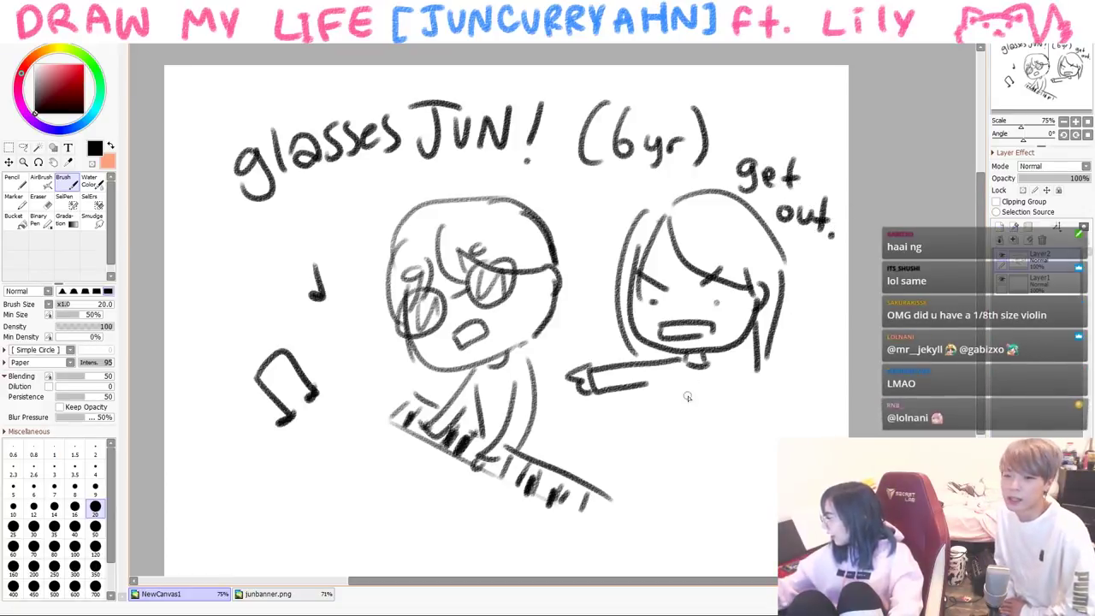
# - Draw the girl's torso and legs down to her foot
pyautogui.moveTo(656, 393); pyautogui.dragTo(664, 492)
pyautogui.moveTo(714, 393); pyautogui.dragTo(720, 405)
pyautogui.moveTo(733, 359)
pyautogui.mouseDown()
pyautogui.moveTo(744, 383)
pyautogui.moveTo(769, 463)
pyautogui.mouseUp()
pyautogui.moveTo(725, 392); pyautogui.dragTo(756, 466)
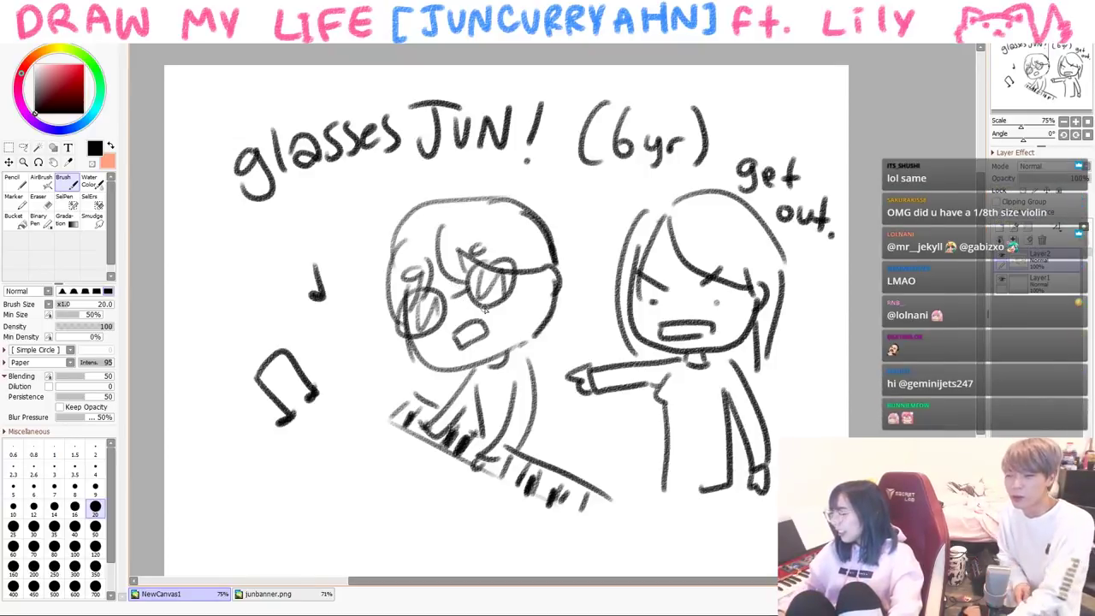
pyautogui.moveTo(732, 492); pyautogui.dragTo(744, 564)
pyautogui.moveTo(744, 566); pyautogui.dragTo(684, 569)
# - Add the remaining piano keys and a side stroke, then clear the whole canvas
pyautogui.moveTo(598, 494)
pyautogui.mouseDown()
pyautogui.moveTo(611, 537)
pyautogui.moveTo(621, 514)
pyautogui.moveTo(599, 532)
pyautogui.mouseUp()
pyautogui.moveTo(338, 393)
pyautogui.mouseDown()
pyautogui.moveTo(400, 422)
pyautogui.moveTo(368, 374)
pyautogui.mouseUp()
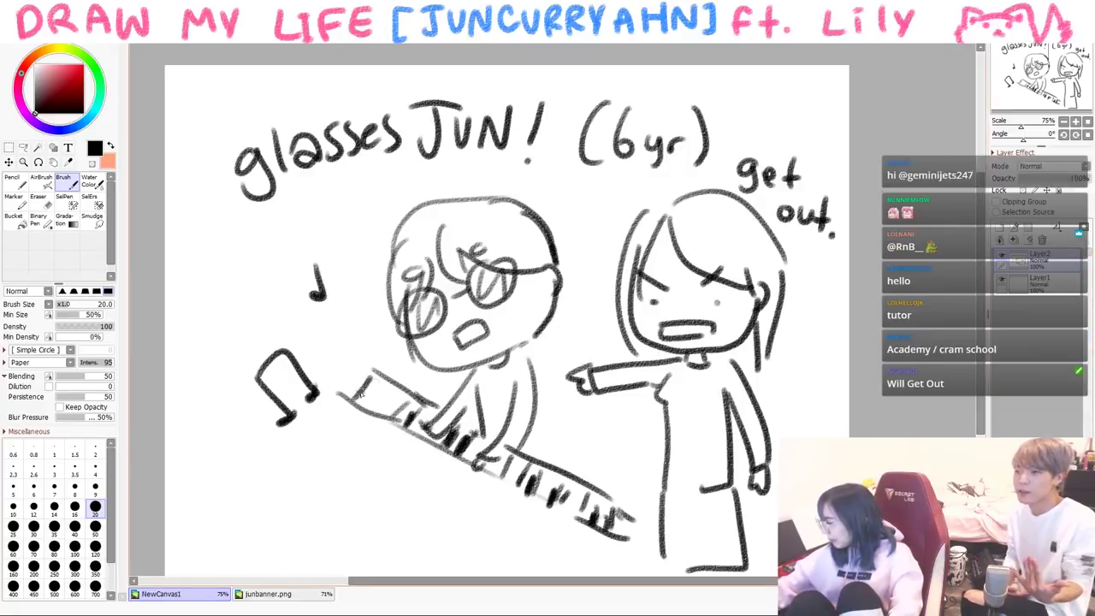
pyautogui.moveTo(340, 378)
pyautogui.mouseDown()
pyautogui.moveTo(352, 401)
pyautogui.moveTo(574, 563)
pyautogui.mouseUp()
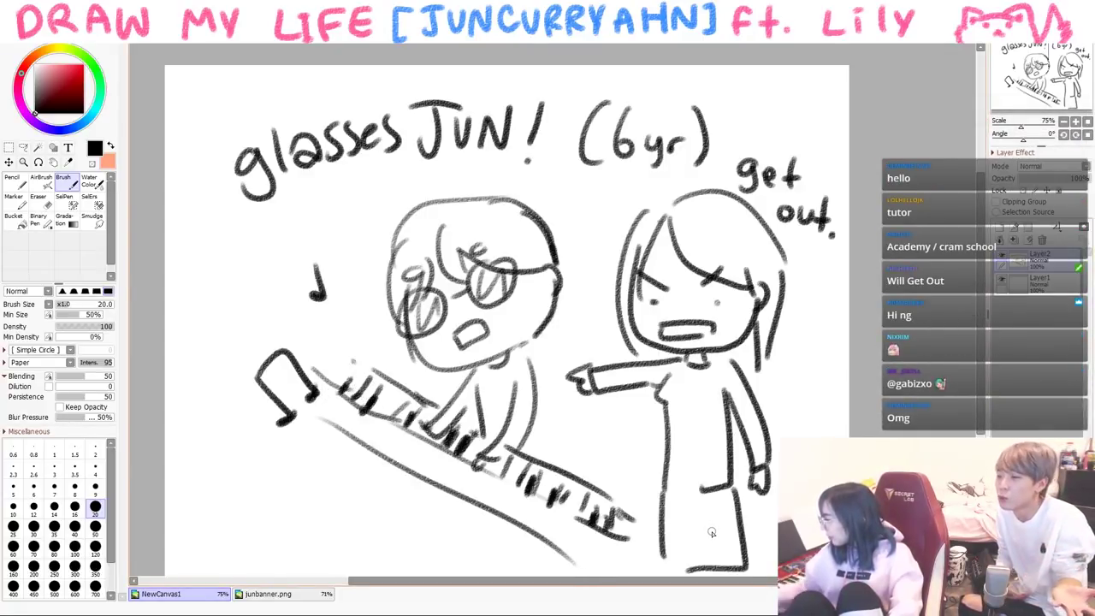
pyautogui.moveTo(532, 376); pyautogui.dragTo(546, 454)
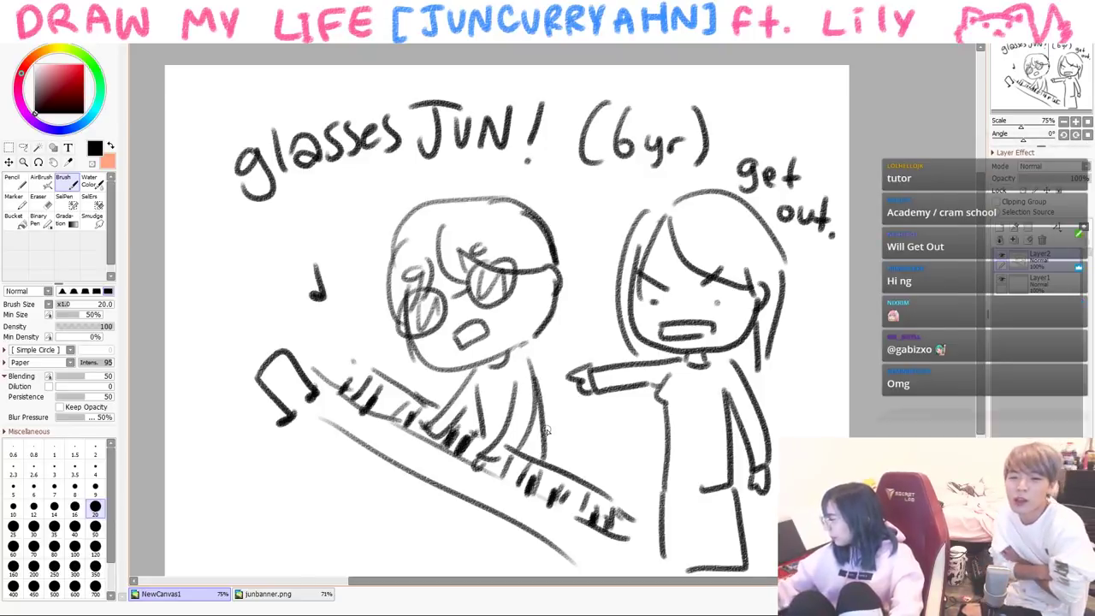
pyautogui.hotkey('ctrl', 'a')
# - Clear the canvas and draw Jun's head with round glasses, mouth and zigzag hair
pyautogui.press('Delete')
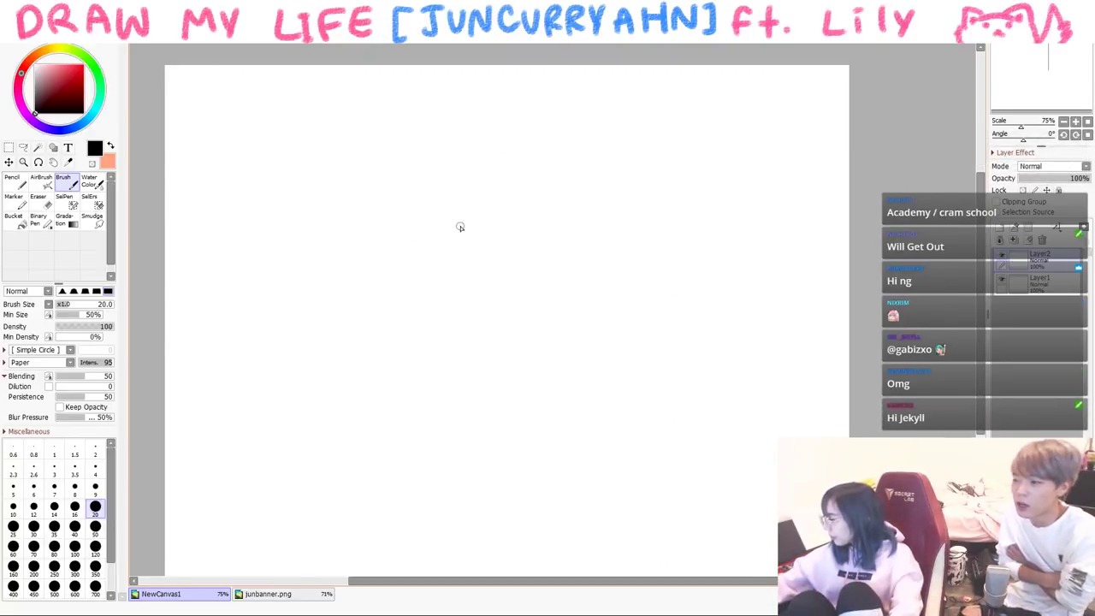
pyautogui.moveTo(486, 209)
pyautogui.mouseDown()
pyautogui.moveTo(473, 290)
pyautogui.moveTo(363, 267)
pyautogui.mouseUp()
pyautogui.moveTo(402, 217); pyautogui.dragTo(473, 225)
pyautogui.moveTo(424, 269); pyautogui.dragTo(438, 270)
pyautogui.moveTo(369, 178)
pyautogui.mouseDown()
pyautogui.moveTo(357, 249)
pyautogui.moveTo(410, 216)
pyautogui.moveTo(482, 196)
pyautogui.moveTo(496, 256)
pyautogui.mouseUp()
pyautogui.moveTo(426, 137); pyautogui.dragTo(493, 190)
pyautogui.moveTo(390, 142)
pyautogui.mouseDown()
pyautogui.moveTo(348, 176)
pyautogui.moveTo(340, 246)
pyautogui.moveTo(361, 248)
pyautogui.mouseUp()
pyautogui.moveTo(438, 196); pyautogui.dragTo(451, 210)
# - Add Jun's shoulders, tear streaks under the glasses, and sweat drops
pyautogui.moveTo(414, 299)
pyautogui.mouseDown()
pyautogui.moveTo(519, 314)
pyautogui.moveTo(506, 316)
pyautogui.moveTo(528, 305)
pyautogui.moveTo(509, 259)
pyautogui.mouseUp()
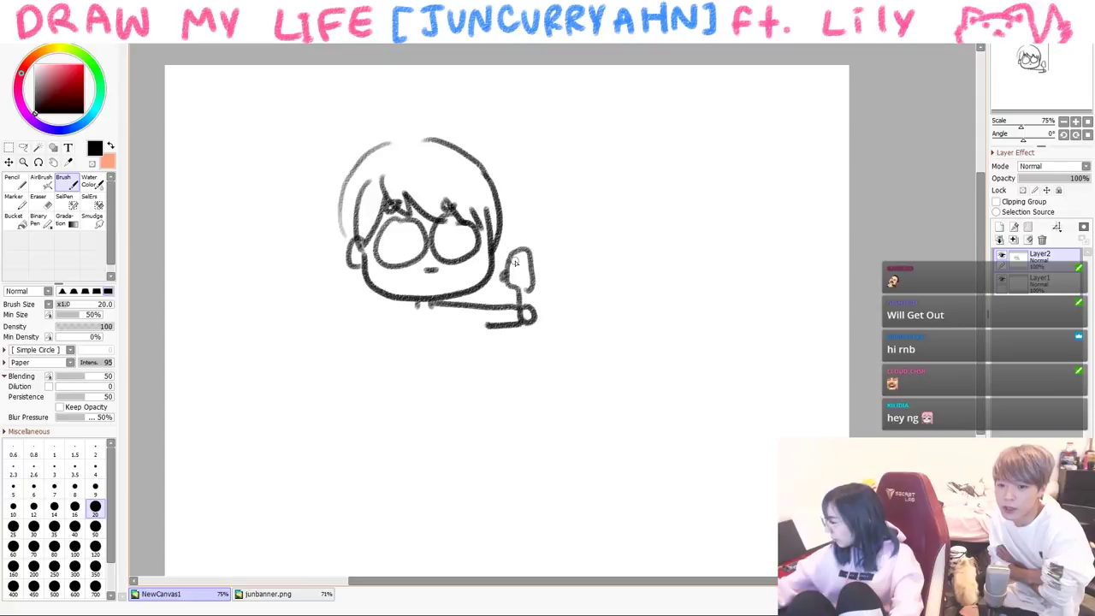
pyautogui.moveTo(382, 261); pyautogui.dragTo(387, 295)
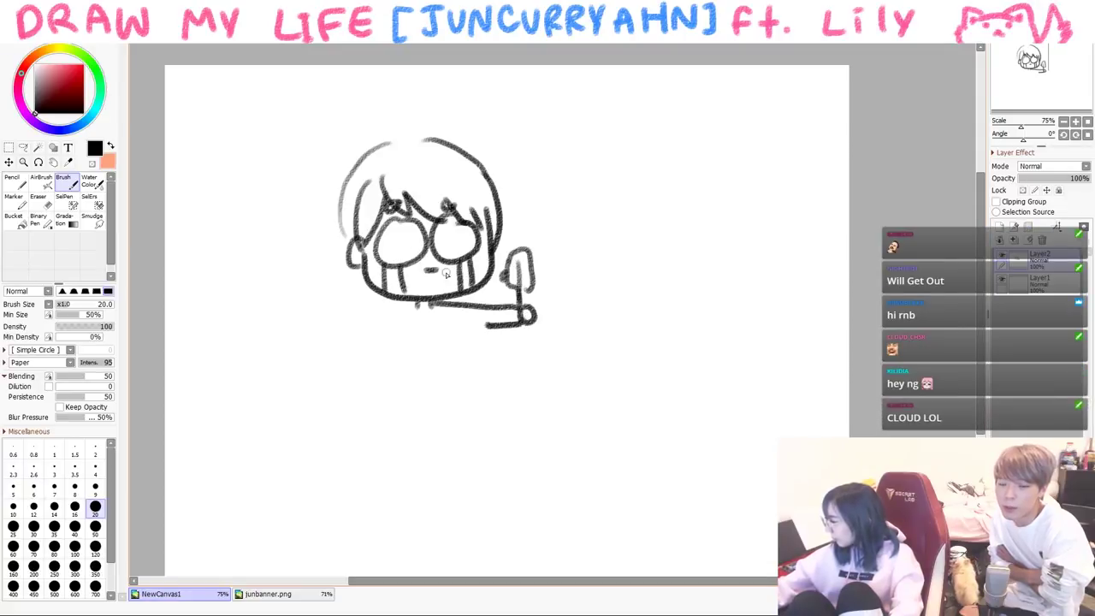
pyautogui.moveTo(508, 149); pyautogui.dragTo(523, 165)
pyautogui.moveTo(515, 176); pyautogui.dragTo(539, 183)
pyautogui.moveTo(318, 155)
pyautogui.mouseDown()
pyautogui.moveTo(335, 159)
pyautogui.moveTo(320, 178)
pyautogui.mouseUp()
# - Draw the violin hanging from Jun's hand, his arm and body, and ground lines
pyautogui.moveTo(522, 320)
pyautogui.mouseDown()
pyautogui.moveTo(541, 366)
pyautogui.moveTo(506, 389)
pyautogui.moveTo(544, 402)
pyautogui.moveTo(534, 385)
pyautogui.moveTo(518, 409)
pyautogui.mouseUp()
pyautogui.moveTo(411, 308); pyautogui.dragTo(398, 411)
pyautogui.moveTo(405, 359)
pyautogui.mouseDown()
pyautogui.moveTo(402, 417)
pyautogui.moveTo(324, 414)
pyautogui.mouseUp()
pyautogui.moveTo(453, 413); pyautogui.dragTo(484, 412)
pyautogui.moveTo(306, 423)
pyautogui.mouseDown()
pyautogui.moveTo(395, 428)
pyautogui.moveTo(491, 418)
pyautogui.mouseUp()
pyautogui.moveTo(479, 325); pyautogui.dragTo(470, 403)
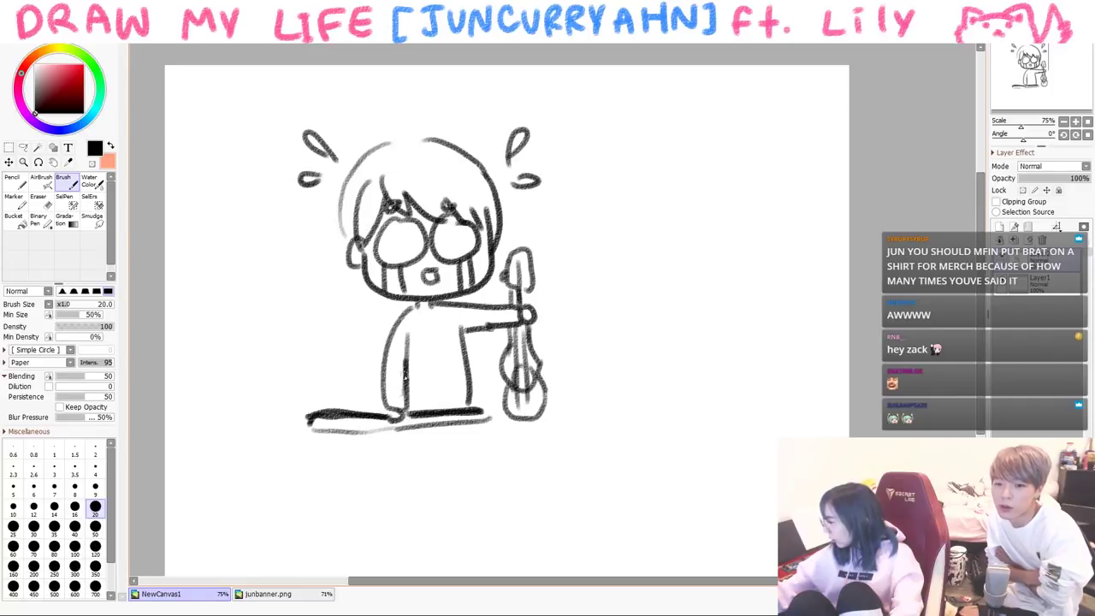
# - Add Jun's shirt collar and both legs with feet
pyautogui.moveTo(412, 317); pyautogui.dragTo(435, 313)
pyautogui.moveTo(396, 438)
pyautogui.mouseDown()
pyautogui.moveTo(407, 554)
pyautogui.moveTo(468, 432)
pyautogui.moveTo(421, 555)
pyautogui.mouseUp()
pyautogui.moveTo(470, 432)
pyautogui.mouseDown()
pyautogui.moveTo(460, 543)
pyautogui.moveTo(439, 493)
pyautogui.moveTo(448, 550)
pyautogui.mouseUp()
pyautogui.moveTo(432, 455); pyautogui.dragTo(445, 563)
pyautogui.moveTo(613, 199)
pyautogui.mouseDown()
pyautogui.moveTo(621, 261)
pyautogui.moveTo(725, 224)
pyautogui.mouseUp()
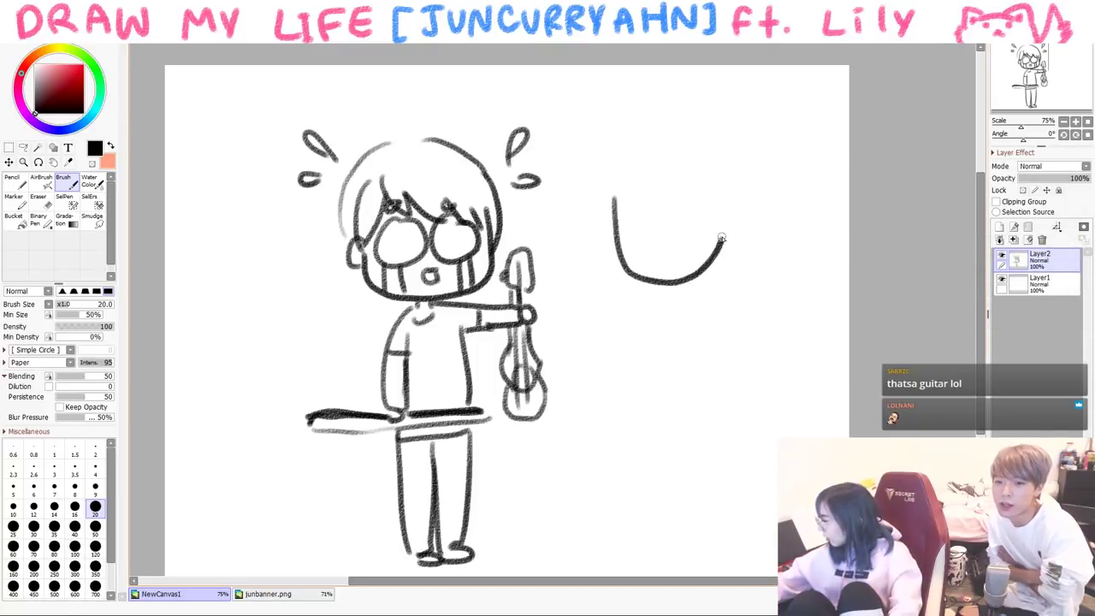
# - Draw the smiling girl's face with long hair and fringe, and finish 'PRODIGY!'
pyautogui.click(634, 219)
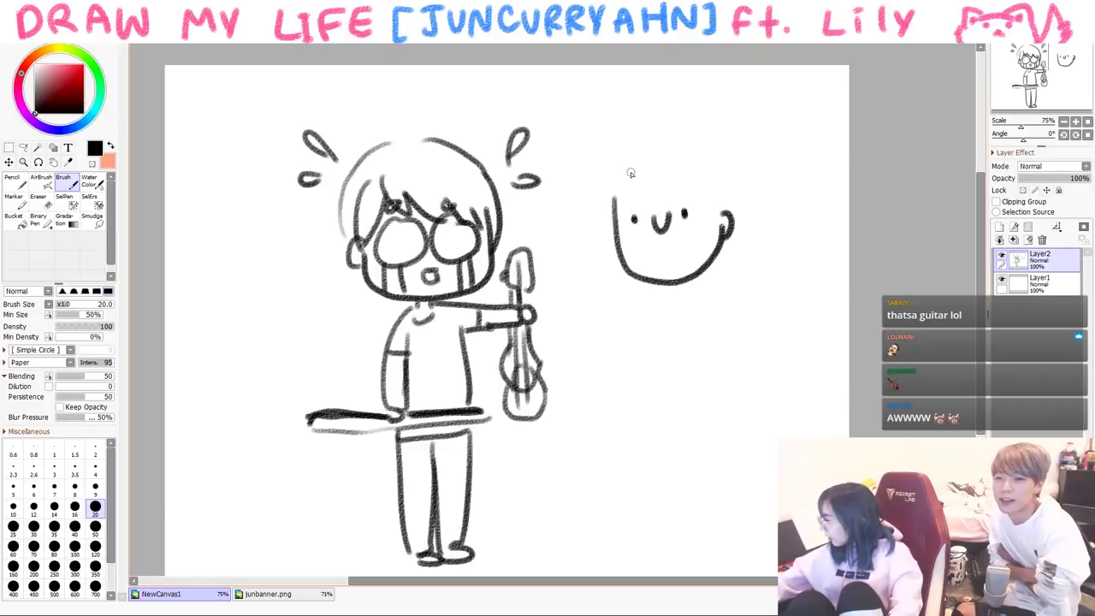
pyautogui.moveTo(617, 166); pyautogui.dragTo(630, 310)
pyautogui.moveTo(621, 257); pyautogui.dragTo(641, 303)
pyautogui.moveTo(630, 163)
pyautogui.mouseDown()
pyautogui.moveTo(693, 194)
pyautogui.moveTo(701, 293)
pyautogui.mouseUp()
pyautogui.moveTo(703, 195); pyautogui.dragTo(707, 268)
pyautogui.moveTo(631, 156)
pyautogui.mouseDown()
pyautogui.moveTo(734, 171)
pyautogui.moveTo(728, 289)
pyautogui.moveTo(662, 390)
pyautogui.moveTo(740, 94)
pyautogui.moveTo(547, 137)
pyautogui.mouseUp()
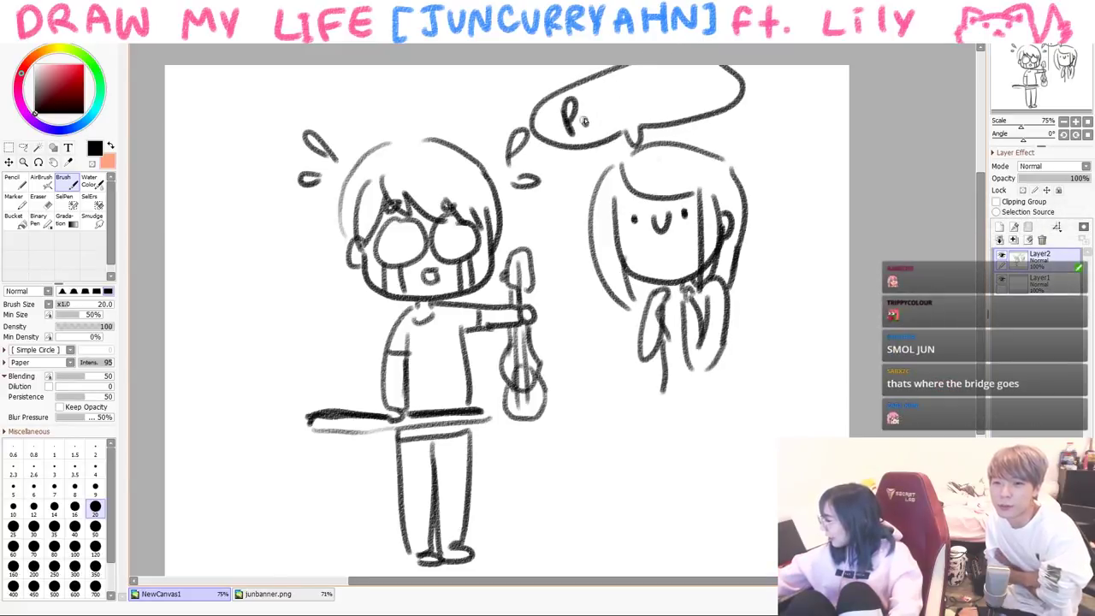
pyautogui.click(704, 101)
# - Clear the canvas and write the caption '1 month later' across the top
pyautogui.press('Delete')
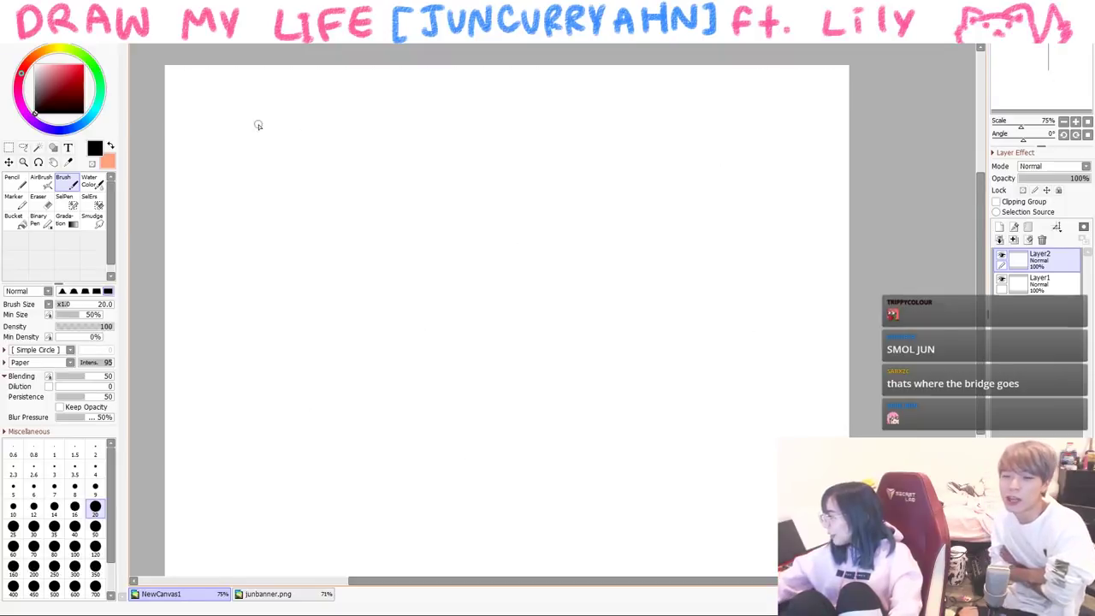
pyautogui.moveTo(276, 162)
pyautogui.mouseDown()
pyautogui.moveTo(371, 102)
pyautogui.moveTo(402, 128)
pyautogui.mouseUp()
pyautogui.moveTo(483, 94)
pyautogui.mouseDown()
pyautogui.moveTo(479, 135)
pyautogui.moveTo(609, 119)
pyautogui.mouseUp()
# - Draw Jun's face with glasses and hair, and his body with crossed arms
pyautogui.moveTo(282, 334); pyautogui.dragTo(412, 340)
pyautogui.moveTo(290, 319); pyautogui.dragTo(366, 317)
pyautogui.moveTo(324, 272); pyautogui.dragTo(403, 329)
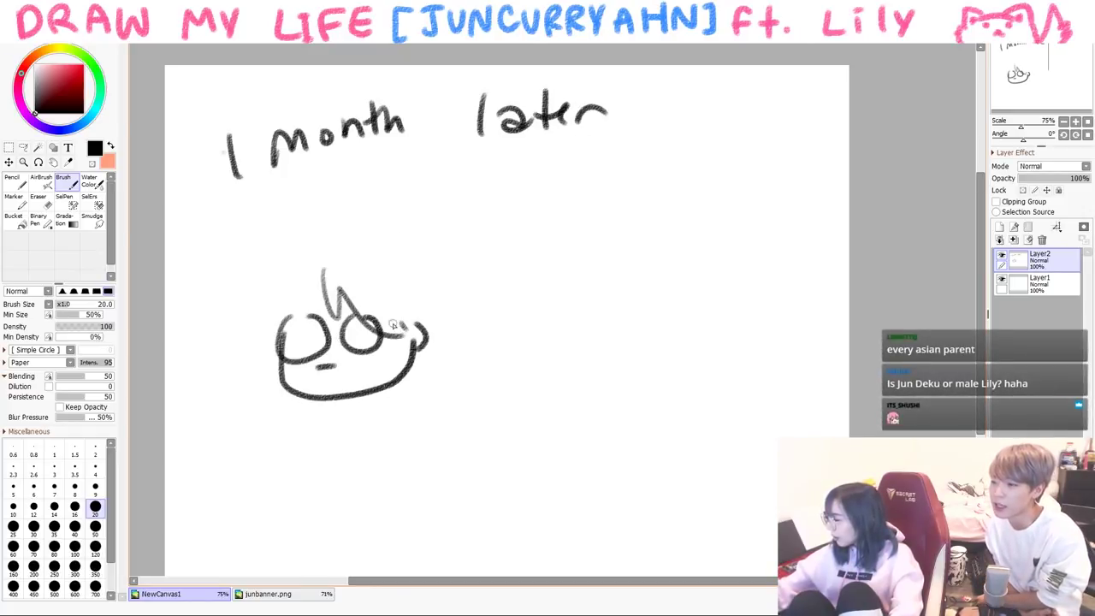
pyautogui.moveTo(287, 328)
pyautogui.mouseDown()
pyautogui.moveTo(318, 244)
pyautogui.moveTo(430, 319)
pyautogui.mouseUp()
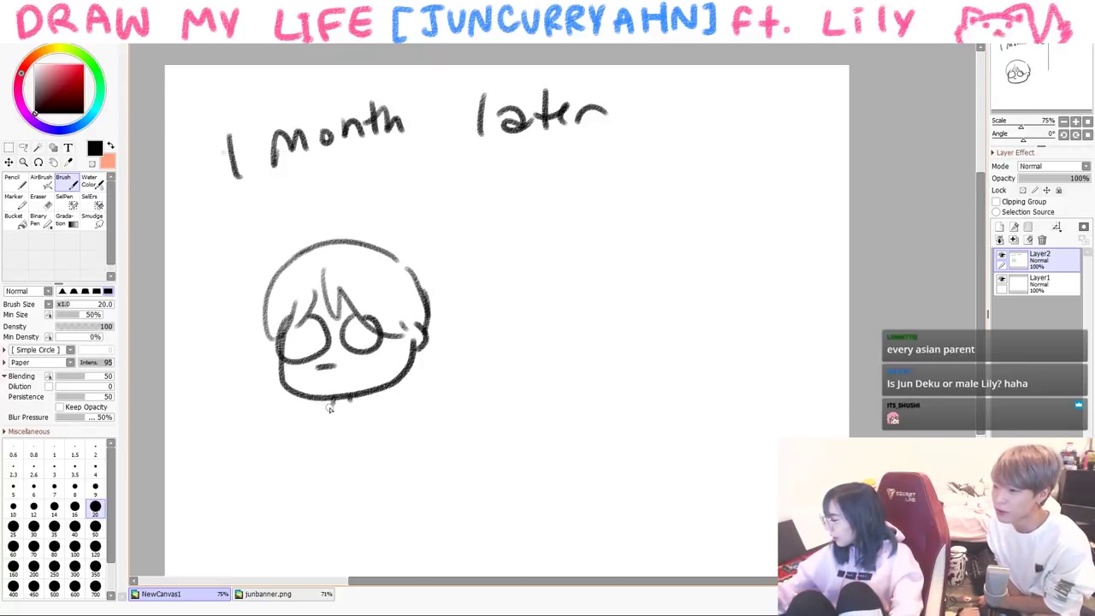
pyautogui.moveTo(310, 412); pyautogui.dragTo(299, 489)
pyautogui.moveTo(315, 438)
pyautogui.mouseDown()
pyautogui.moveTo(330, 472)
pyautogui.moveTo(357, 465)
pyautogui.mouseUp()
pyautogui.moveTo(361, 407)
pyautogui.mouseDown()
pyautogui.moveTo(368, 479)
pyautogui.moveTo(292, 503)
pyautogui.mouseUp()
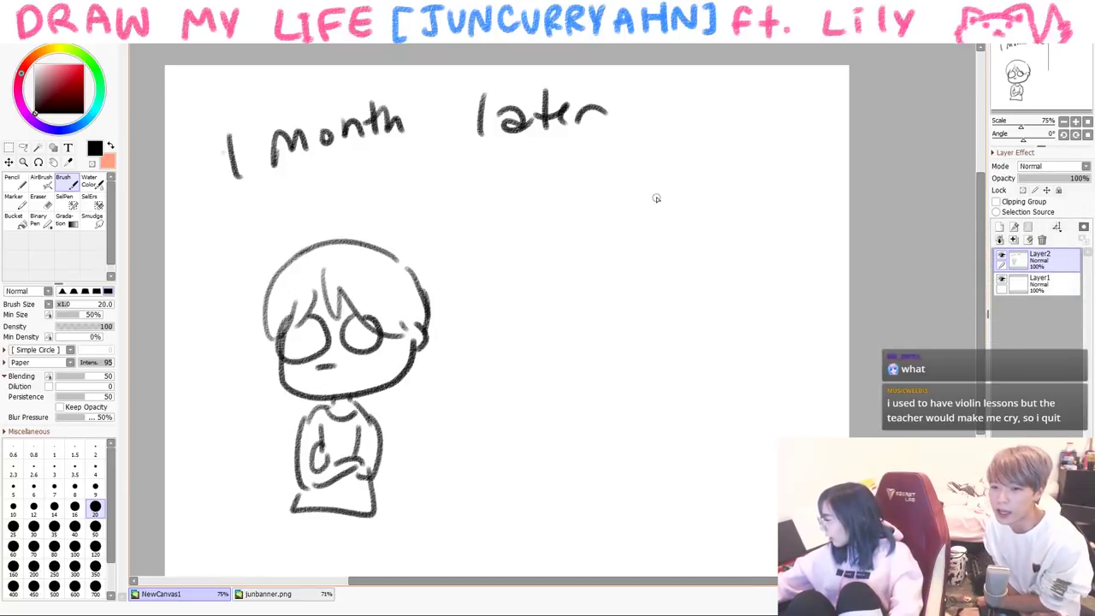
# - Draw a violin with scroll saying 'bye', and add Jun's legs
pyautogui.moveTo(656, 198); pyautogui.dragTo(658, 270)
pyautogui.moveTo(686, 196); pyautogui.dragTo(690, 263)
pyautogui.moveTo(660, 148); pyautogui.dragTo(661, 160)
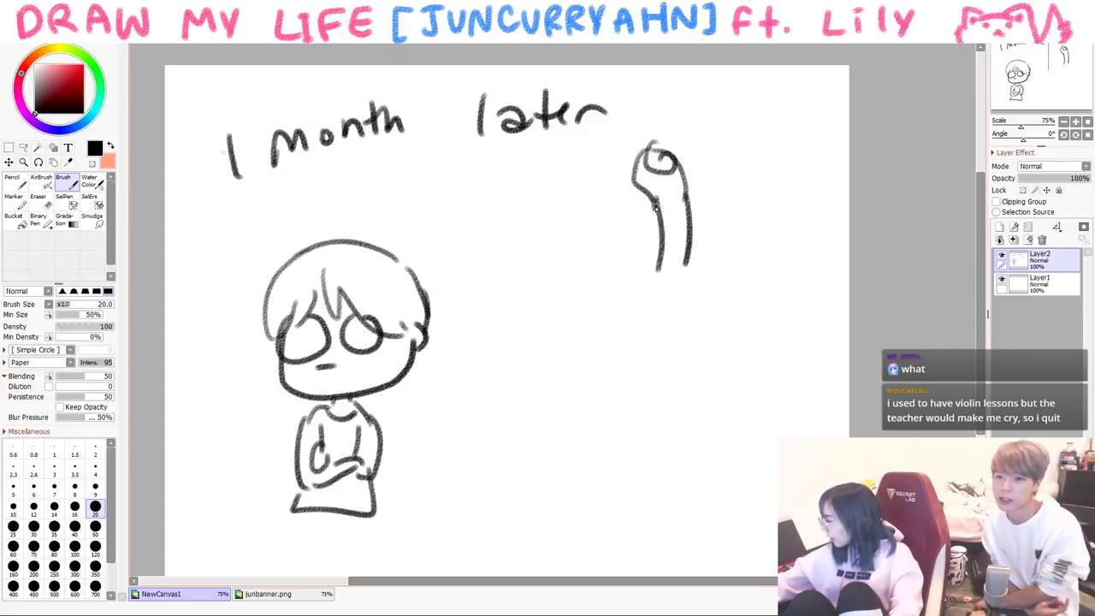
pyautogui.moveTo(659, 266); pyautogui.dragTo(640, 342)
pyautogui.moveTo(697, 263)
pyautogui.mouseDown()
pyautogui.moveTo(676, 410)
pyautogui.moveTo(643, 342)
pyautogui.mouseUp()
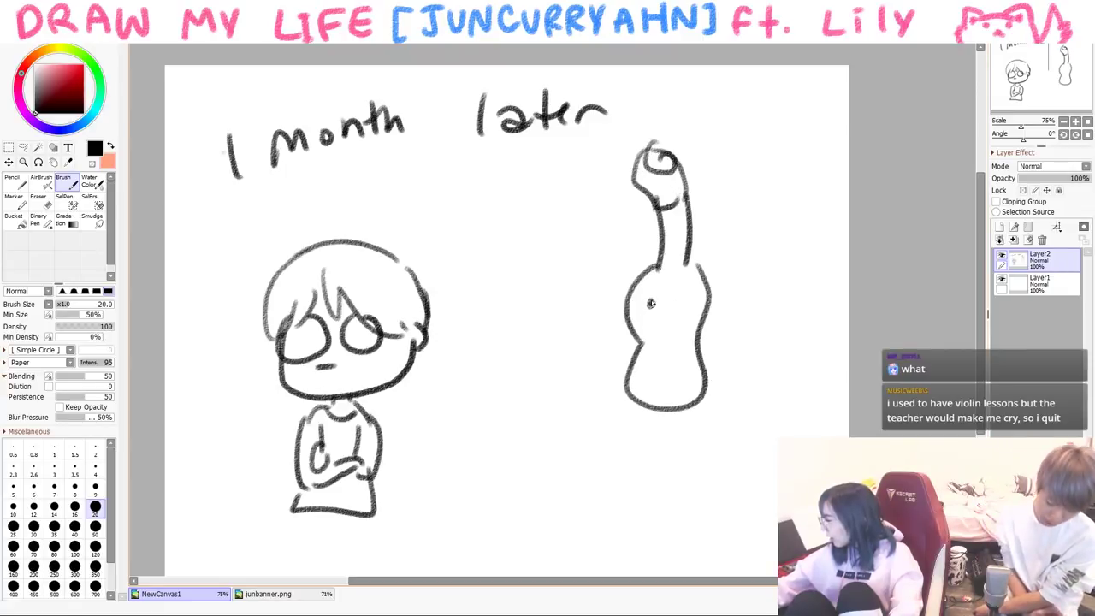
pyautogui.moveTo(540, 266); pyautogui.dragTo(554, 289)
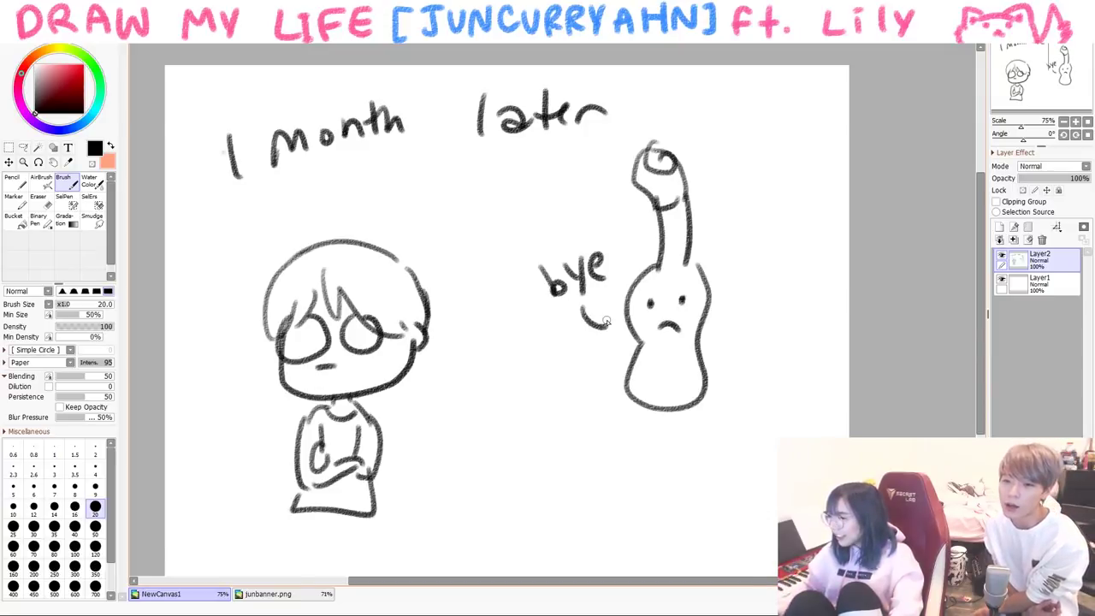
pyautogui.moveTo(297, 511); pyautogui.dragTo(290, 556)
pyautogui.moveTo(366, 508); pyautogui.dragTo(381, 569)
# - Clear the canvas and write 'DAD' at the top left
pyautogui.hotkey('ctrl', 'a')
pyautogui.press('Delete')
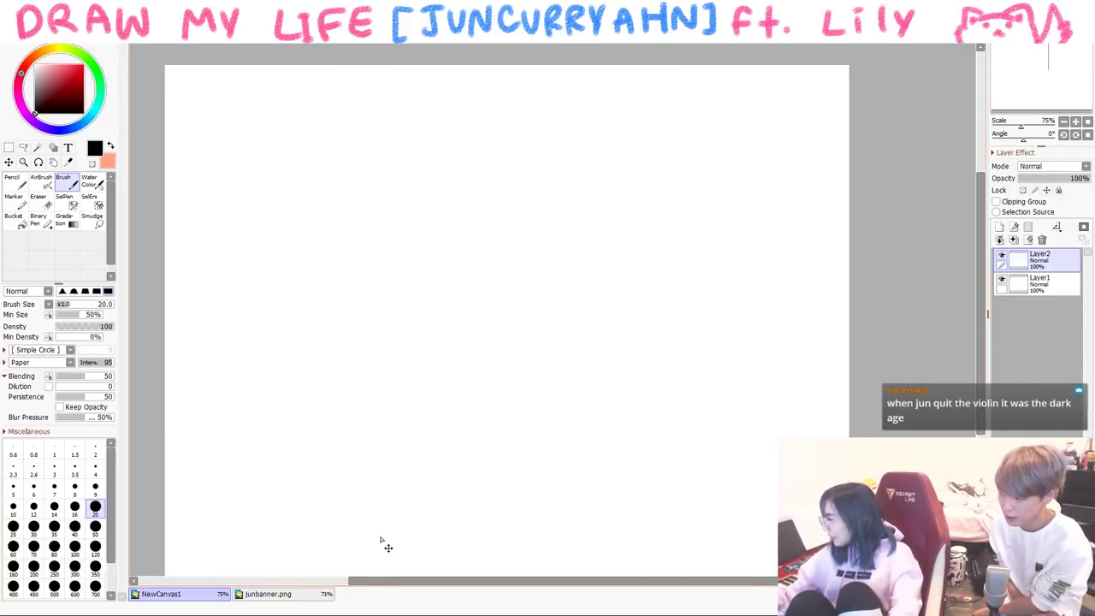
pyautogui.moveTo(210, 128); pyautogui.dragTo(210, 178)
pyautogui.moveTo(211, 128); pyautogui.dragTo(214, 176)
pyautogui.moveTo(248, 171)
pyautogui.mouseDown()
pyautogui.moveTo(259, 127)
pyautogui.moveTo(277, 170)
pyautogui.mouseUp()
pyautogui.moveTo(249, 155); pyautogui.dragTo(274, 152)
pyautogui.moveTo(285, 129); pyautogui.dragTo(291, 168)
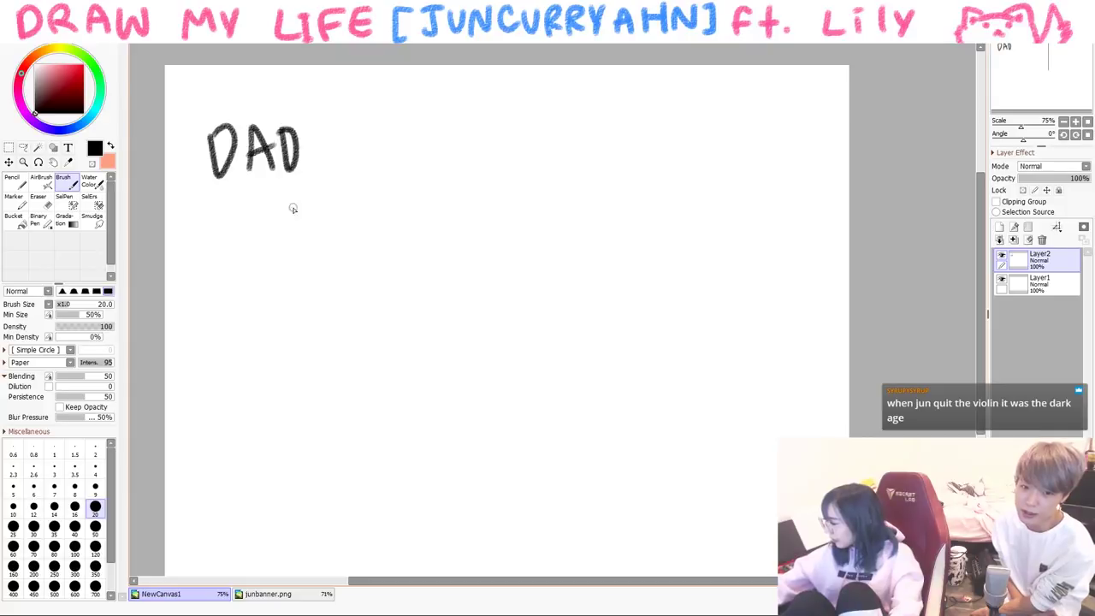
# - Draw oval faces for Dad and Mom and write 'MOM' above hers
pyautogui.moveTo(249, 265)
pyautogui.mouseDown()
pyautogui.moveTo(325, 316)
pyautogui.moveTo(343, 276)
pyautogui.mouseUp()
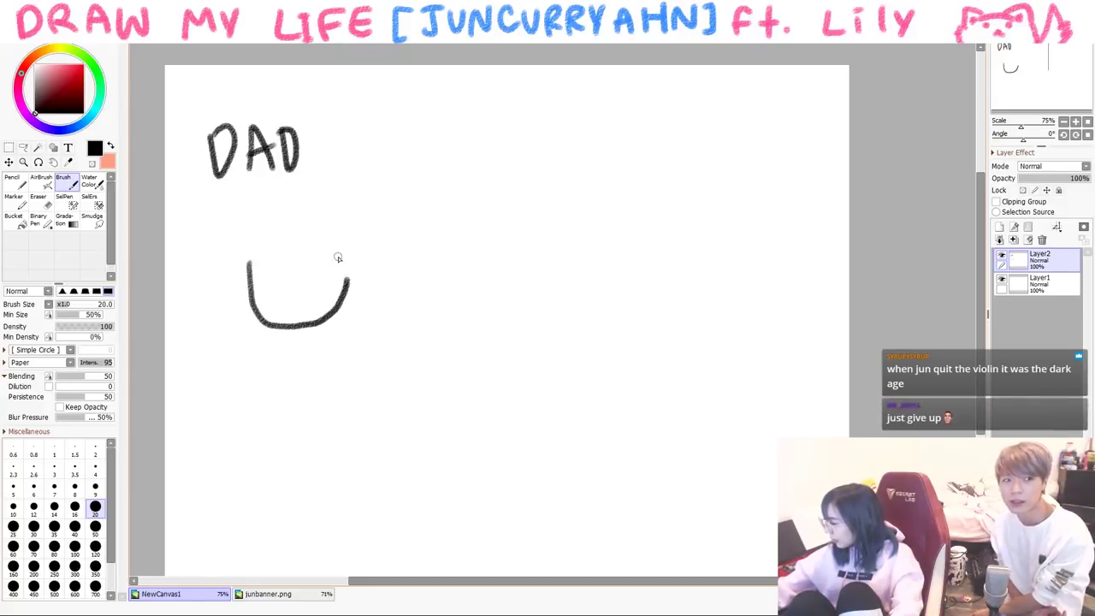
pyautogui.hotkey('ctrl', 'z')
pyautogui.moveTo(281, 299)
pyautogui.mouseDown()
pyautogui.moveTo(336, 291)
pyautogui.moveTo(282, 302)
pyautogui.mouseUp()
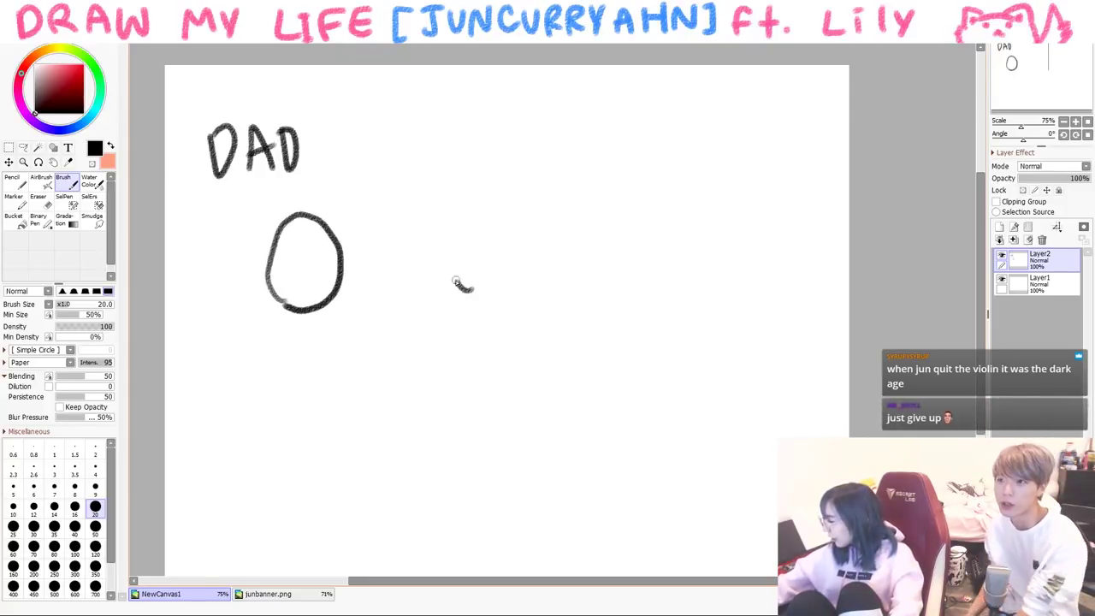
pyautogui.moveTo(460, 284); pyautogui.dragTo(485, 291)
pyautogui.moveTo(439, 138); pyautogui.dragTo(474, 168)
pyautogui.moveTo(494, 135)
pyautogui.mouseDown()
pyautogui.moveTo(481, 163)
pyautogui.moveTo(494, 138)
pyautogui.mouseUp()
pyautogui.moveTo(503, 171)
pyautogui.mouseDown()
pyautogui.moveTo(526, 158)
pyautogui.moveTo(537, 178)
pyautogui.moveTo(575, 169)
pyautogui.mouseUp()
# - At brush size 16, write 'interior designer' beside MOM and add strokes by DAD
pyautogui.click(74, 505)
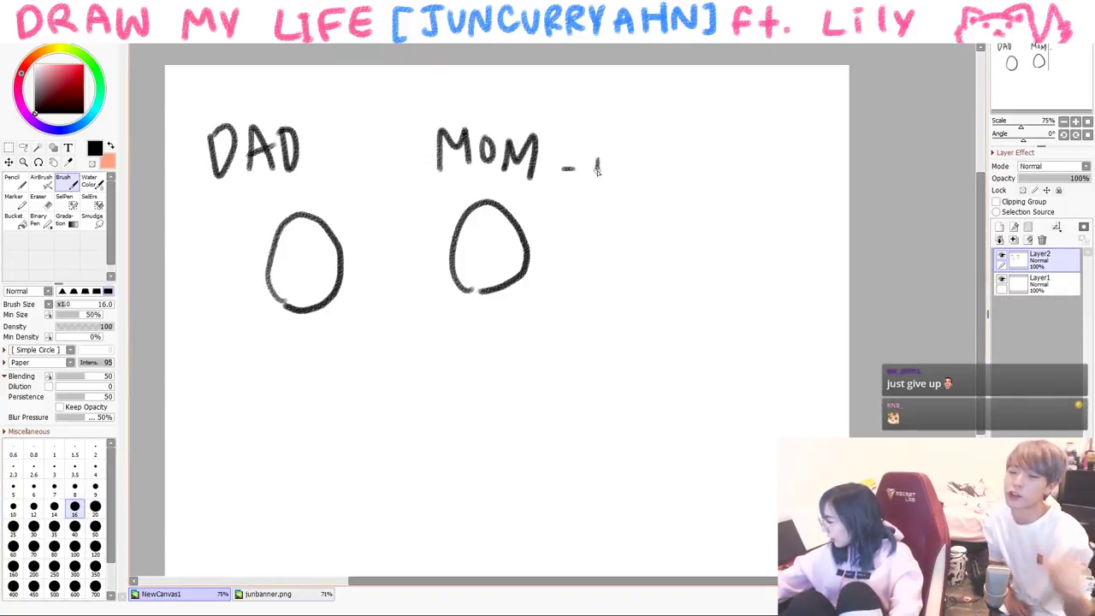
pyautogui.moveTo(674, 167); pyautogui.dragTo(697, 162)
pyautogui.moveTo(647, 211)
pyautogui.mouseDown()
pyautogui.moveTo(659, 185)
pyautogui.moveTo(727, 209)
pyautogui.moveTo(772, 200)
pyautogui.mouseUp()
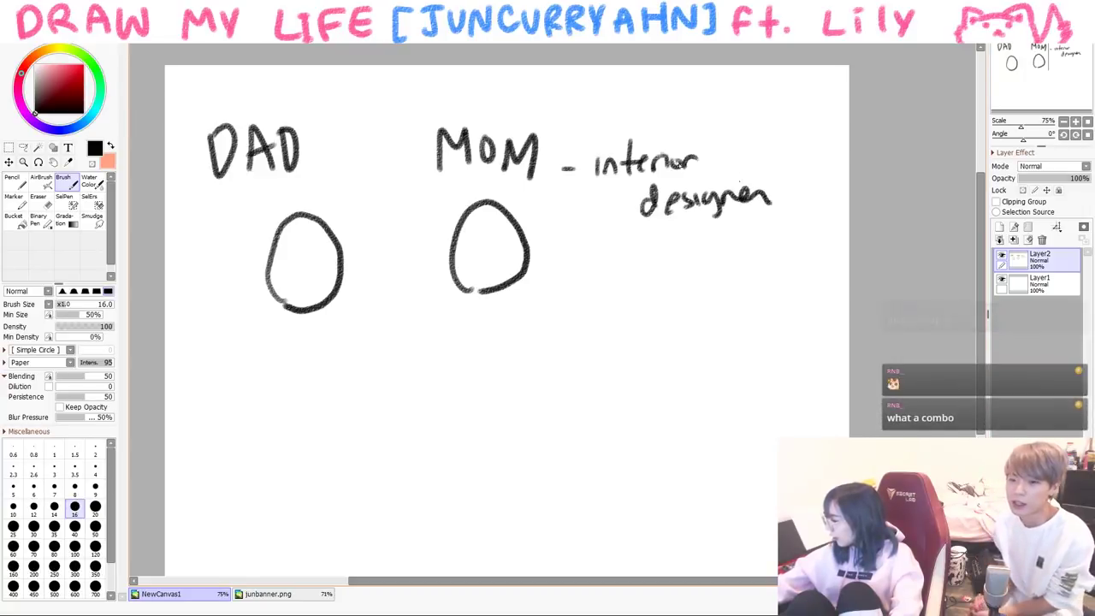
pyautogui.moveTo(349, 135); pyautogui.dragTo(362, 122)
pyautogui.moveTo(376, 109); pyautogui.dragTo(370, 125)
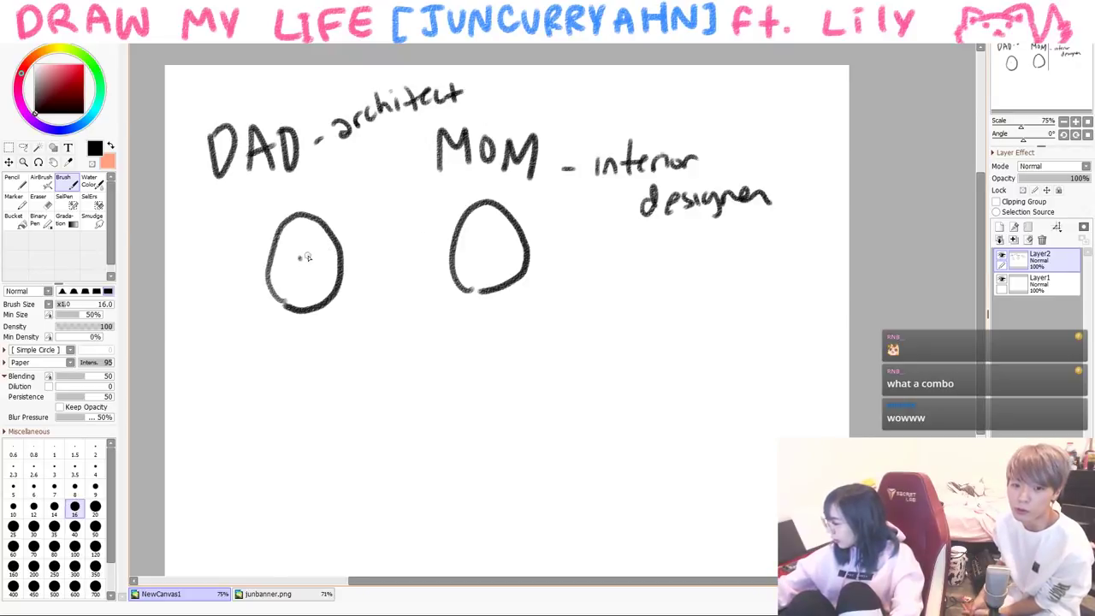
# - Add Dad's smile and hair, Mom's eyes, their joined hands, and a heart
pyautogui.moveTo(305, 271); pyautogui.dragTo(321, 270)
pyautogui.click(470, 244)
pyautogui.click(489, 244)
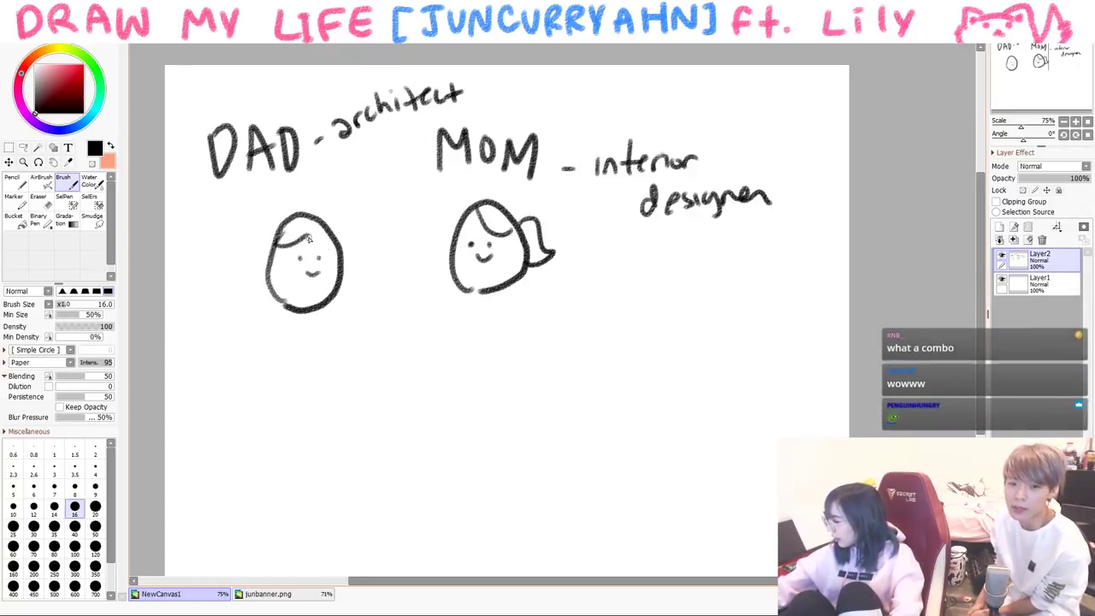
pyautogui.moveTo(279, 246); pyautogui.dragTo(336, 245)
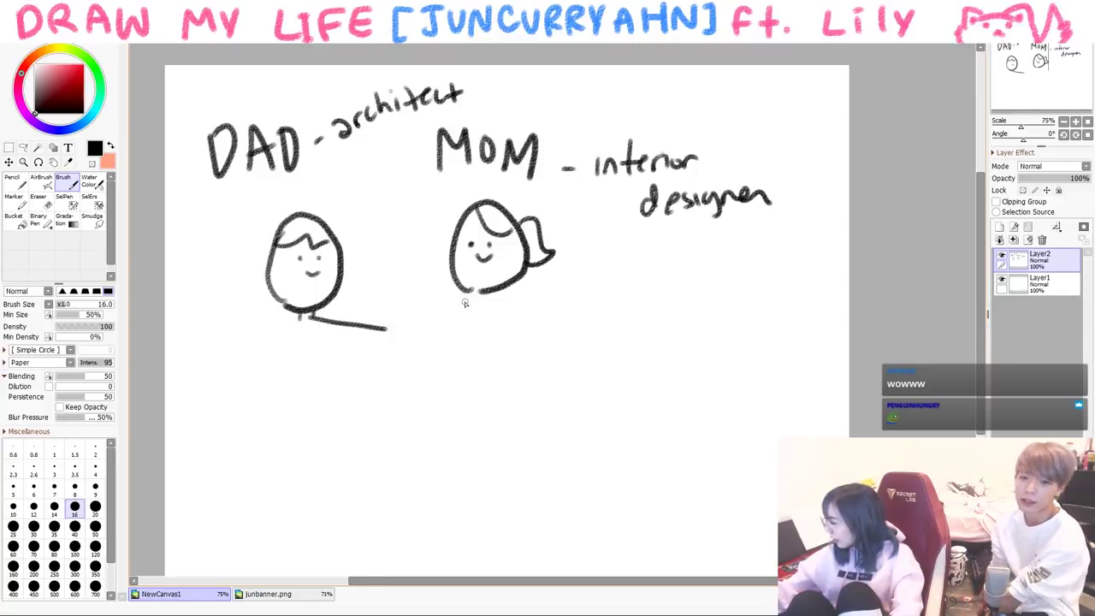
pyautogui.moveTo(406, 329)
pyautogui.mouseDown()
pyautogui.moveTo(402, 339)
pyautogui.moveTo(317, 339)
pyautogui.mouseUp()
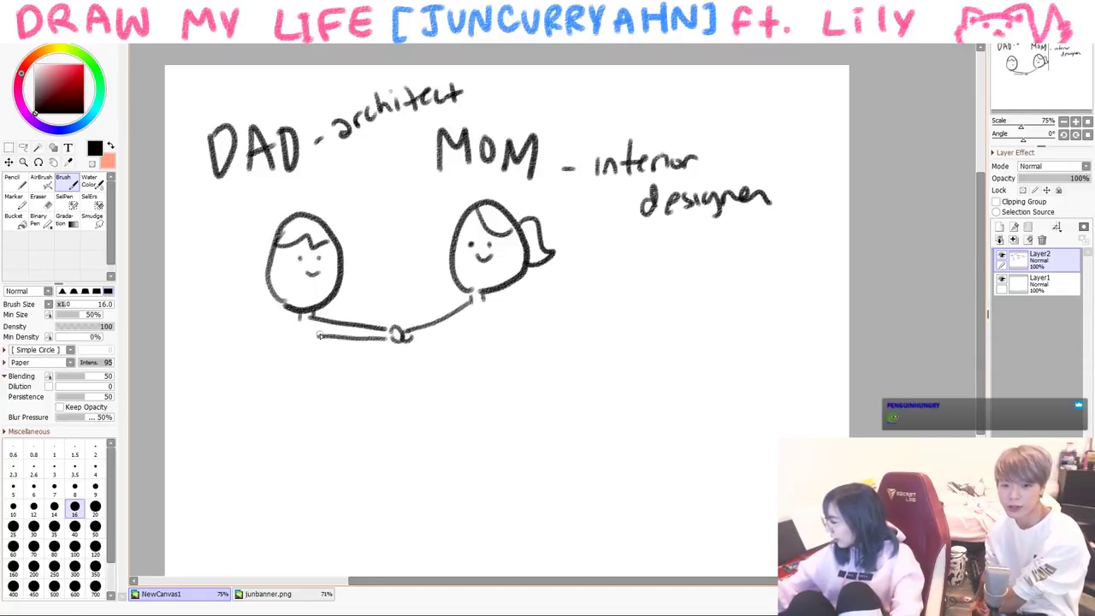
pyautogui.moveTo(296, 317); pyautogui.dragTo(255, 346)
pyautogui.moveTo(376, 245)
pyautogui.mouseDown()
pyautogui.moveTo(363, 233)
pyautogui.moveTo(389, 269)
pyautogui.mouseUp()
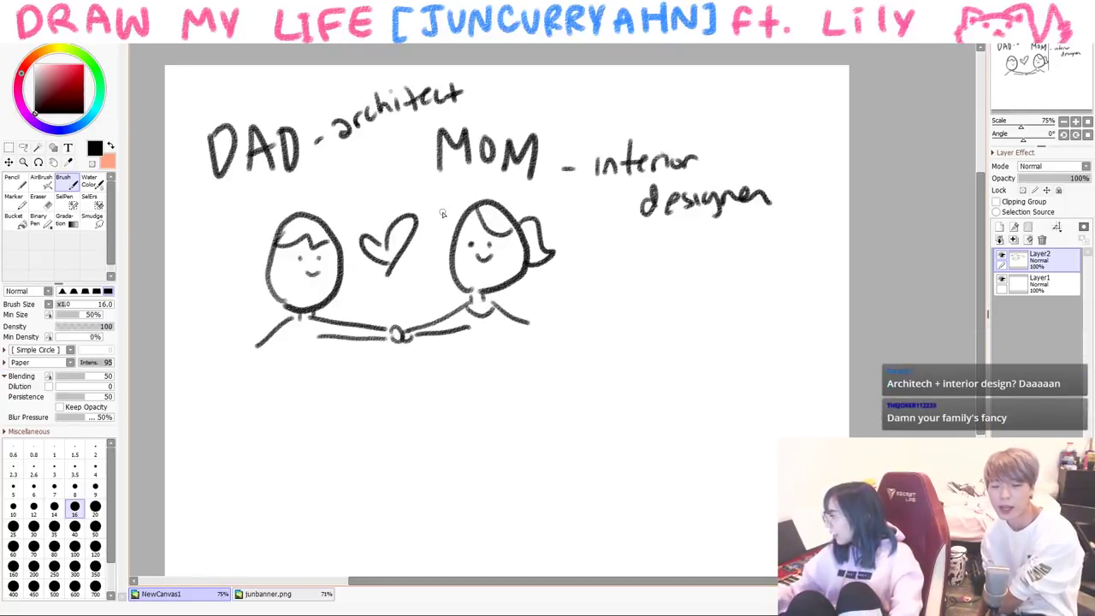
# - Draw the house's two roof slopes and its left and right walls
pyautogui.moveTo(518, 364); pyautogui.dragTo(609, 279)
pyautogui.hotkey('ctrl', 'z')
pyautogui.moveTo(531, 375)
pyautogui.mouseDown()
pyautogui.moveTo(643, 265)
pyautogui.moveTo(535, 395)
pyautogui.mouseUp()
pyautogui.moveTo(655, 285); pyautogui.dragTo(781, 363)
pyautogui.moveTo(653, 295); pyautogui.dragTo(787, 384)
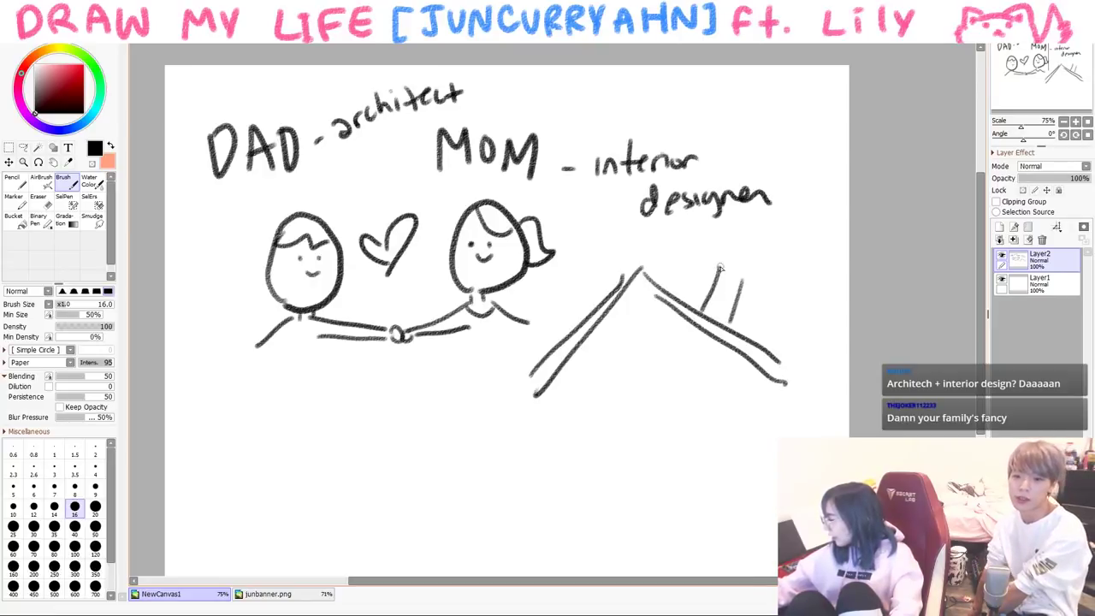
pyautogui.moveTo(544, 393); pyautogui.dragTo(537, 539)
pyautogui.moveTo(772, 385); pyautogui.dragTo(781, 436)
# - Add the ground line, a lined door, a window and a chimney to the house
pyautogui.moveTo(547, 554); pyautogui.dragTo(738, 539)
pyautogui.moveTo(628, 450)
pyautogui.mouseDown()
pyautogui.moveTo(630, 539)
pyautogui.moveTo(724, 549)
pyautogui.mouseUp()
pyautogui.moveTo(656, 467); pyautogui.dragTo(656, 543)
pyautogui.moveTo(680, 469); pyautogui.dragTo(681, 544)
pyautogui.moveTo(700, 472); pyautogui.dragTo(699, 546)
pyautogui.moveTo(628, 359)
pyautogui.mouseDown()
pyautogui.moveTo(626, 395)
pyautogui.moveTo(692, 389)
pyautogui.mouseUp()
# - Write 'Support ADC' beneath the parents
pyautogui.moveTo(654, 398); pyautogui.dragTo(685, 395)
pyautogui.moveTo(235, 383); pyautogui.dragTo(216, 419)
pyautogui.moveTo(247, 392); pyautogui.dragTo(291, 423)
pyautogui.moveTo(289, 392)
pyautogui.mouseDown()
pyautogui.moveTo(347, 385)
pyautogui.moveTo(361, 395)
pyautogui.mouseUp()
pyautogui.moveTo(351, 387); pyautogui.dragTo(370, 383)
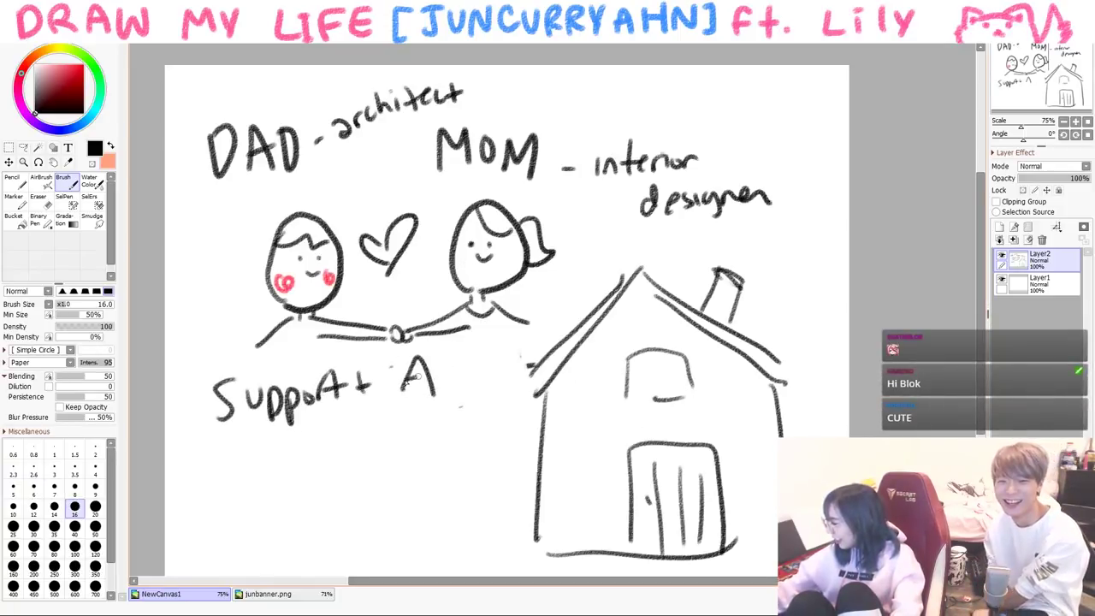
# - Extend Mom's arm and add her bangs, then pick pink and the Pencil and clear the canvas
pyautogui.moveTo(544, 332); pyautogui.dragTo(560, 326)
pyautogui.moveTo(462, 241)
pyautogui.mouseDown()
pyautogui.moveTo(490, 224)
pyautogui.moveTo(498, 240)
pyautogui.moveTo(469, 272)
pyautogui.moveTo(514, 269)
pyautogui.mouseUp()
pyautogui.click(73, 64)
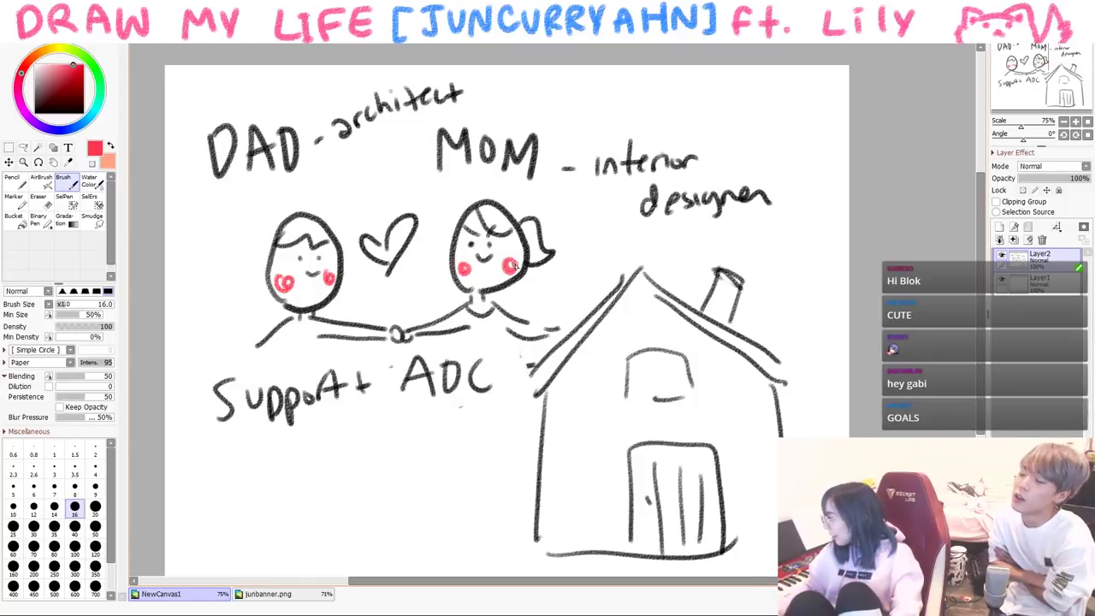
pyautogui.press('n')
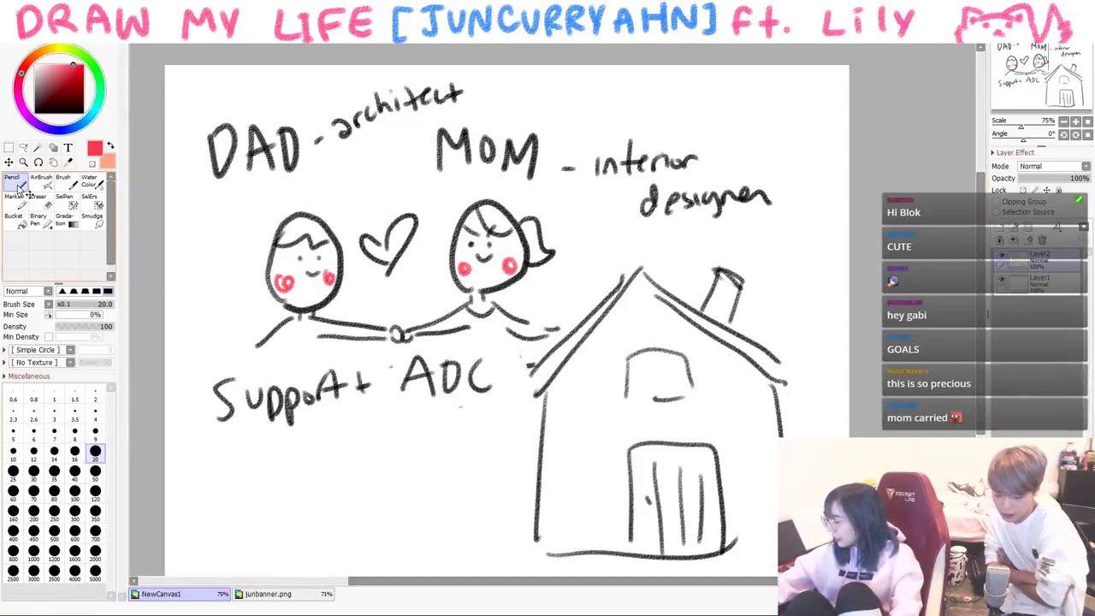
pyautogui.press('Delete')
# - Write 'USA!' in red with the Pencil and underline it with the Brush
pyautogui.moveTo(212, 186)
pyautogui.mouseDown()
pyautogui.moveTo(242, 190)
pyautogui.moveTo(243, 206)
pyautogui.moveTo(303, 184)
pyautogui.mouseUp()
pyautogui.moveTo(272, 175); pyautogui.dragTo(295, 171)
pyautogui.moveTo(306, 131); pyautogui.dragTo(313, 167)
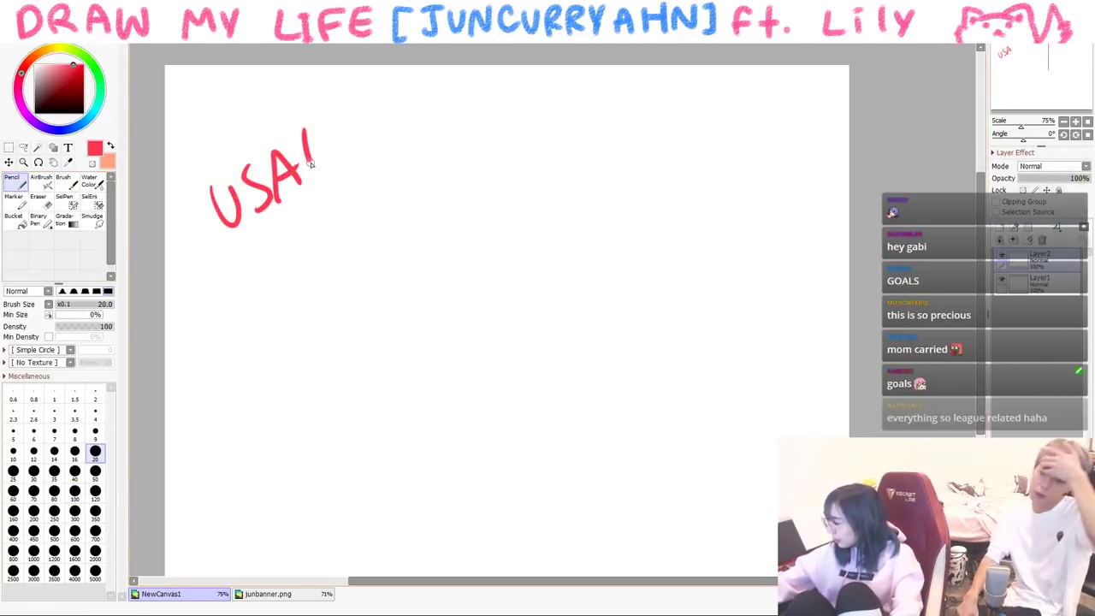
pyautogui.click(322, 181)
pyautogui.press('b')
pyautogui.moveTo(223, 261); pyautogui.dragTo(382, 170)
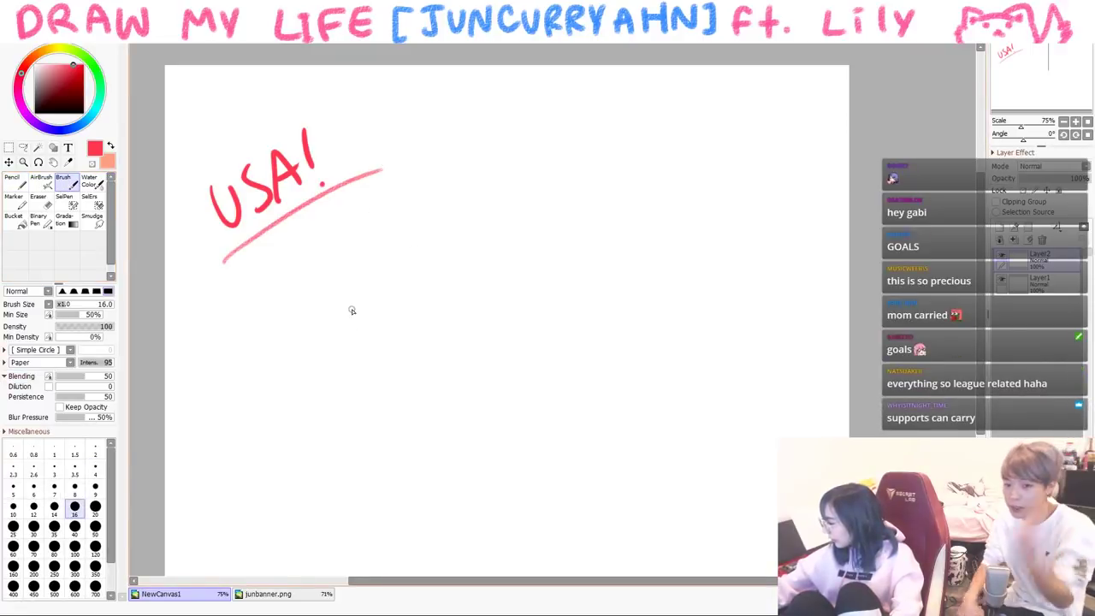
# - In black, draw the boy's spiky-haired head, open mouth and pointing arm
pyautogui.click(34, 111)
pyautogui.moveTo(367, 272)
pyautogui.mouseDown()
pyautogui.moveTo(361, 280)
pyautogui.moveTo(439, 315)
pyautogui.mouseUp()
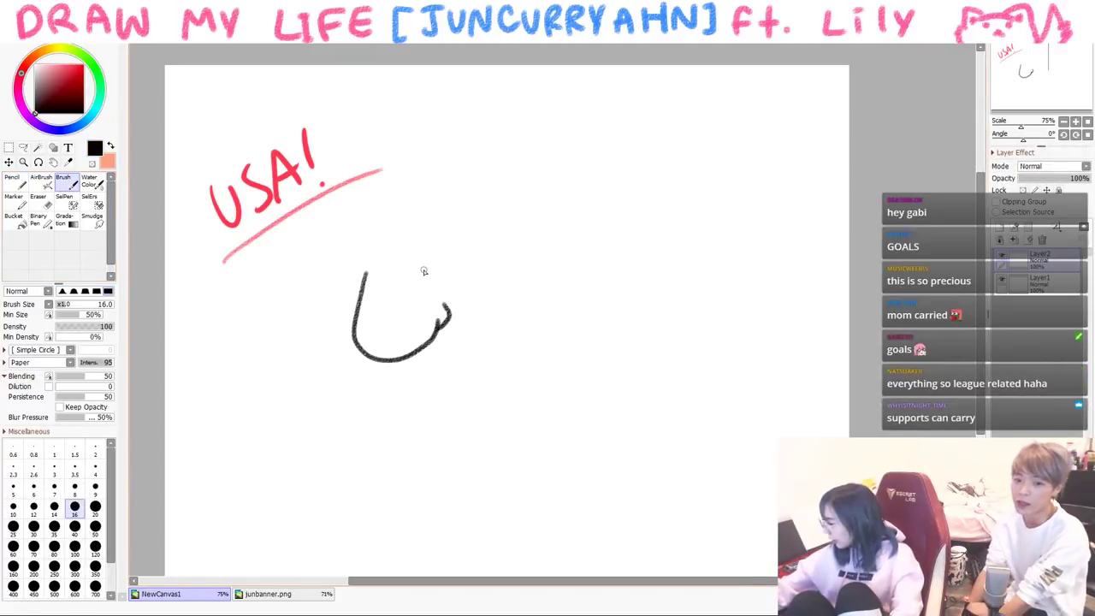
pyautogui.moveTo(358, 295); pyautogui.dragTo(410, 278)
pyautogui.moveTo(381, 244)
pyautogui.mouseDown()
pyautogui.moveTo(349, 300)
pyautogui.moveTo(443, 282)
pyautogui.moveTo(447, 313)
pyautogui.mouseUp()
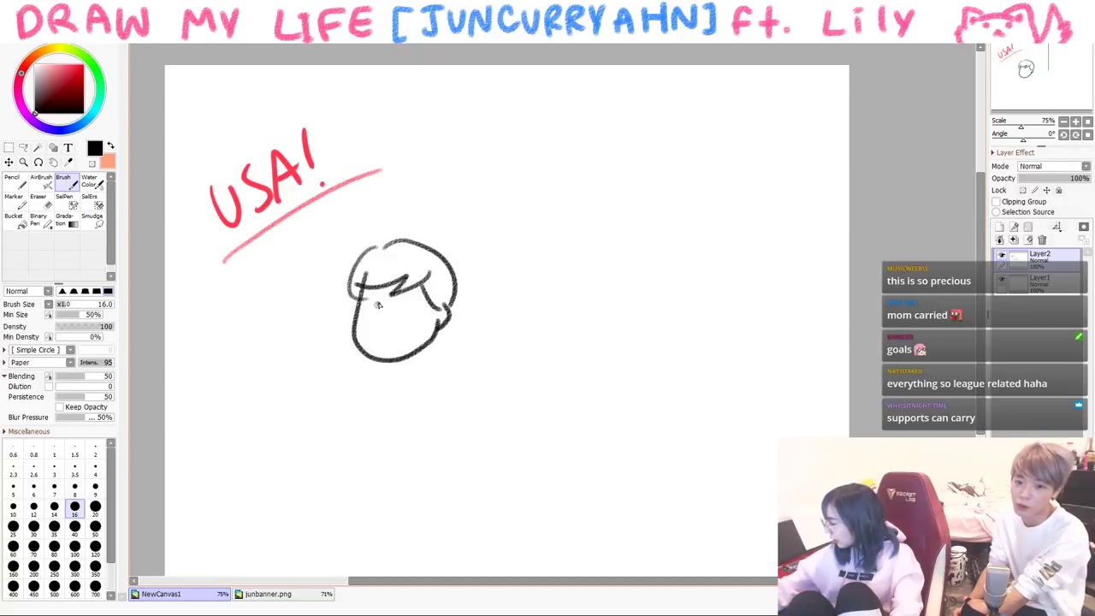
pyautogui.moveTo(374, 318)
pyautogui.mouseDown()
pyautogui.moveTo(401, 320)
pyautogui.moveTo(332, 370)
pyautogui.mouseUp()
pyautogui.moveTo(292, 331); pyautogui.dragTo(267, 350)
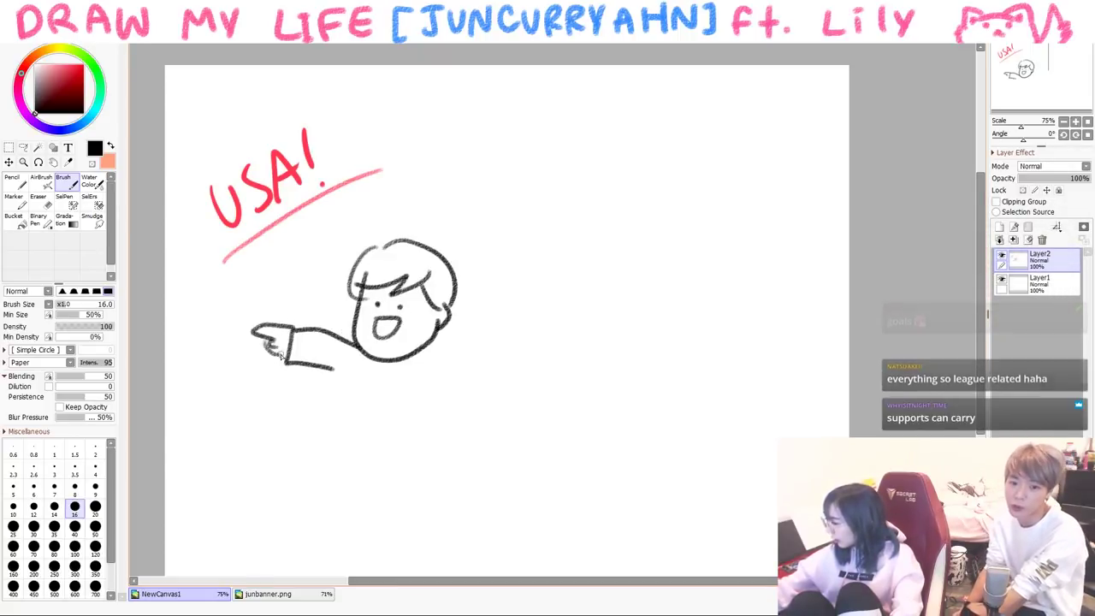
# - Draw the boy's torso, a 'let's move' speech bubble and his legs mid-stride
pyautogui.moveTo(345, 374)
pyautogui.mouseDown()
pyautogui.moveTo(420, 453)
pyautogui.moveTo(418, 387)
pyautogui.moveTo(487, 395)
pyautogui.mouseUp()
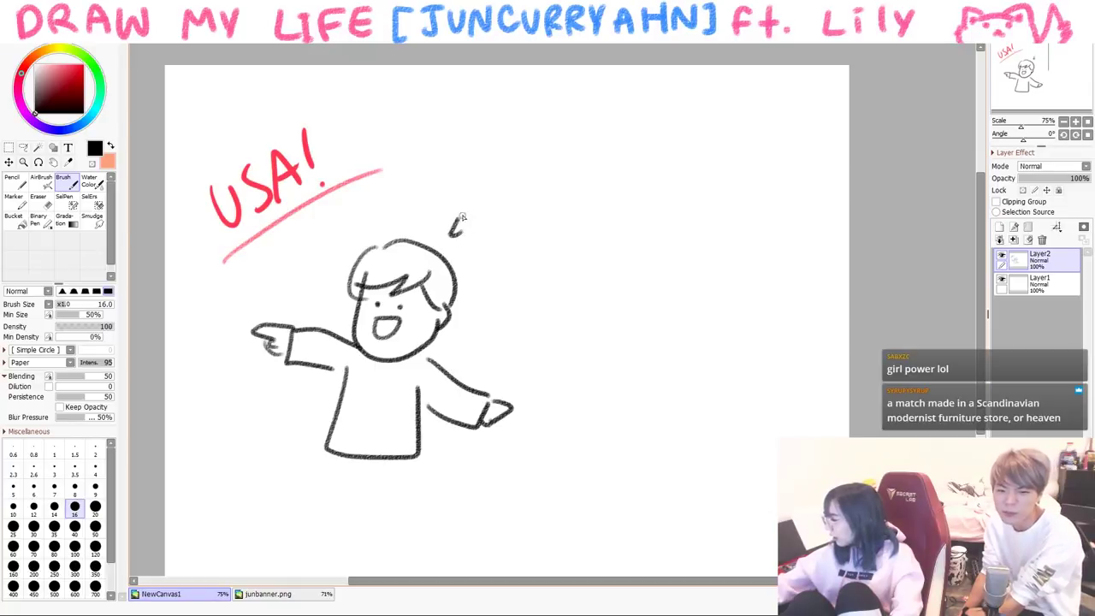
pyautogui.moveTo(460, 218); pyautogui.dragTo(477, 238)
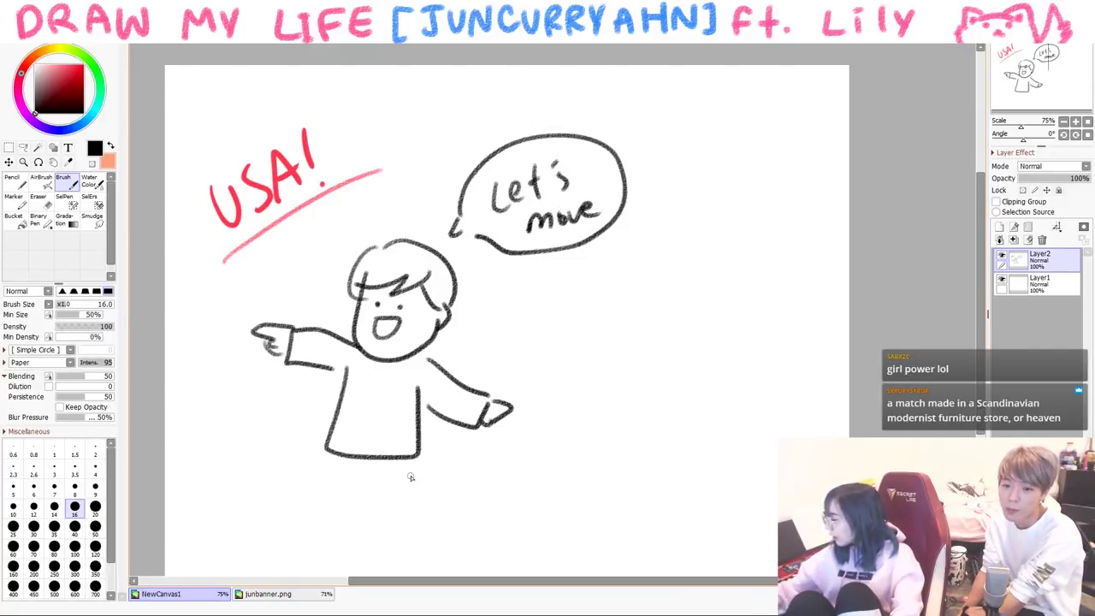
pyautogui.moveTo(323, 455); pyautogui.dragTo(280, 547)
pyautogui.moveTo(351, 481)
pyautogui.mouseDown()
pyautogui.moveTo(306, 555)
pyautogui.moveTo(389, 477)
pyautogui.mouseUp()
pyautogui.moveTo(385, 479); pyautogui.dragTo(426, 489)
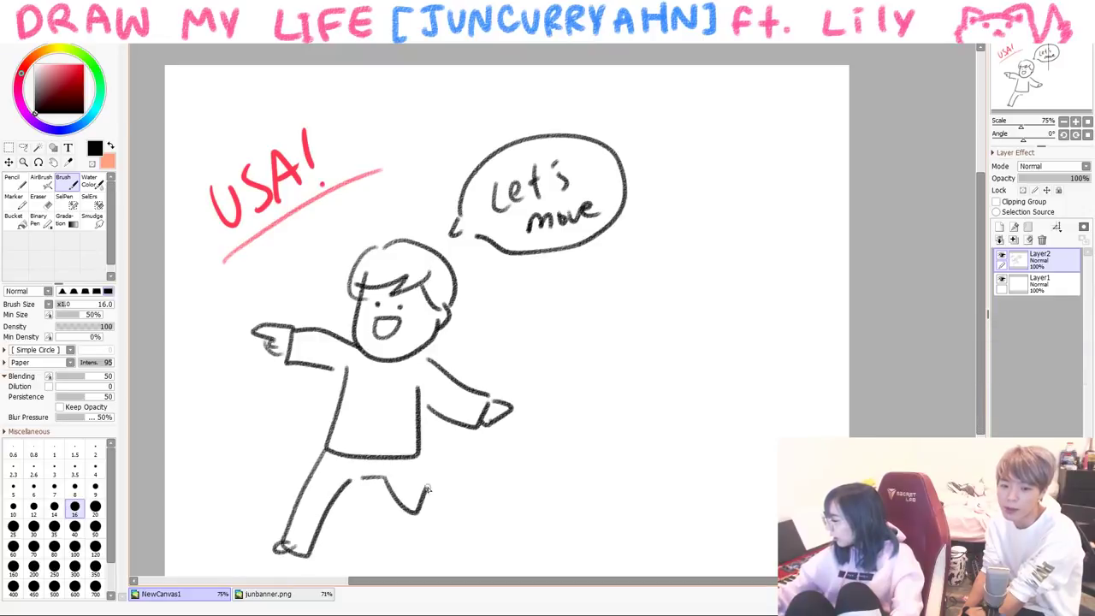
# - Clear the canvas, sketch an open book, then clear it again
pyautogui.press('Delete')
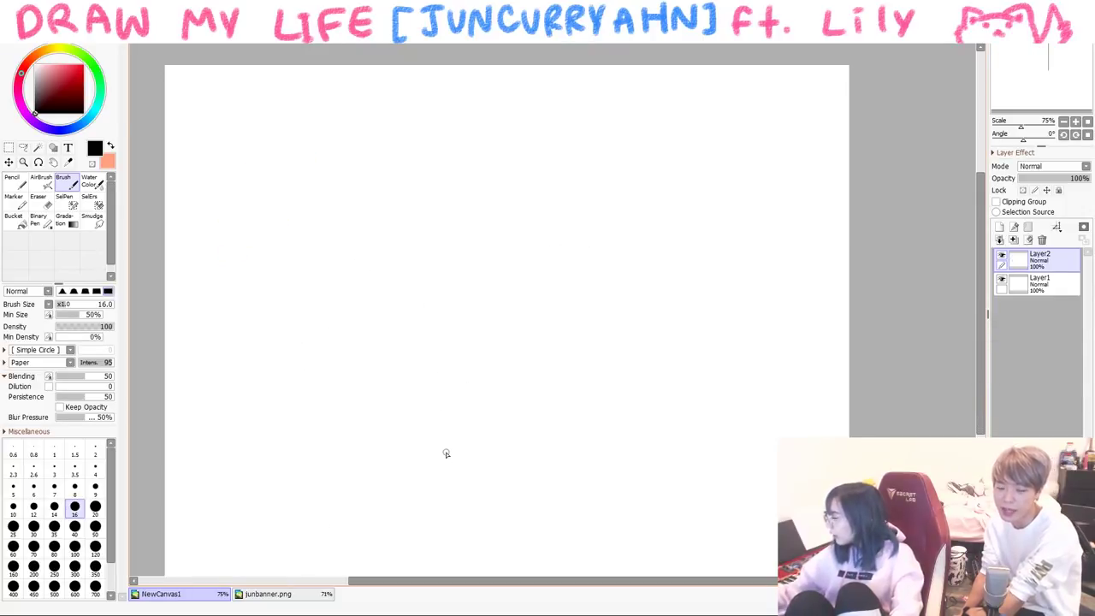
pyautogui.moveTo(454, 293)
pyautogui.mouseDown()
pyautogui.moveTo(374, 368)
pyautogui.moveTo(464, 295)
pyautogui.moveTo(551, 266)
pyautogui.moveTo(557, 361)
pyautogui.mouseUp()
pyautogui.moveTo(478, 301); pyautogui.dragTo(532, 293)
pyautogui.moveTo(489, 318); pyautogui.dragTo(534, 310)
pyautogui.moveTo(500, 336); pyautogui.dragTo(528, 337)
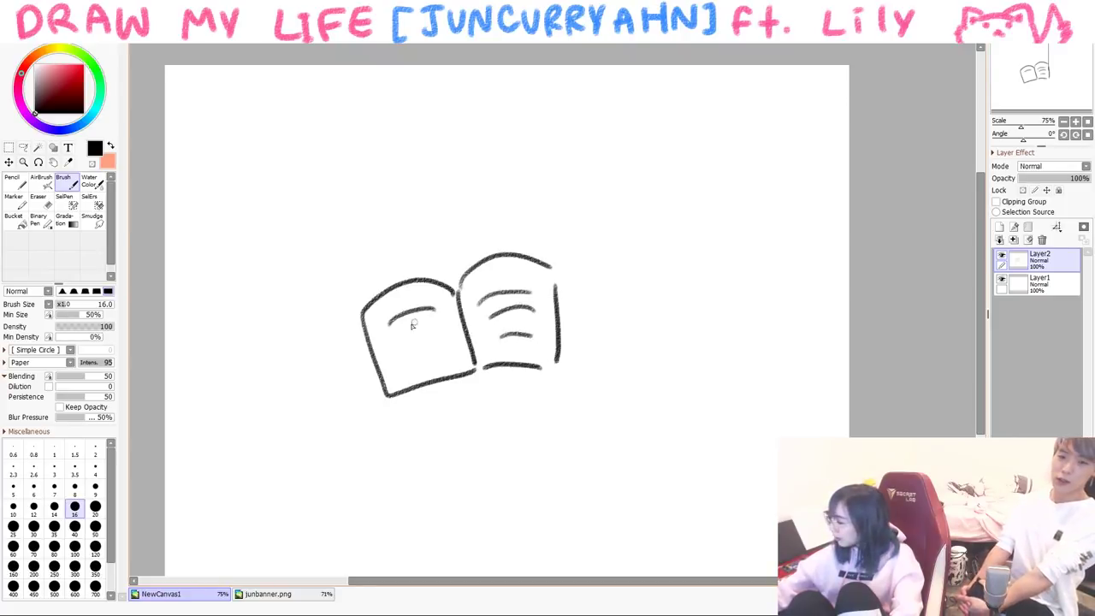
pyautogui.press('Delete')
# - Write the title '2001 NJ!' at the top left
pyautogui.moveTo(218, 145); pyautogui.dragTo(246, 190)
pyautogui.moveTo(278, 135); pyautogui.dragTo(256, 175)
pyautogui.moveTo(330, 129)
pyautogui.mouseDown()
pyautogui.moveTo(308, 137)
pyautogui.moveTo(330, 154)
pyautogui.mouseUp()
pyautogui.moveTo(248, 171); pyautogui.dragTo(308, 167)
pyautogui.moveTo(297, 114); pyautogui.dragTo(333, 152)
pyautogui.moveTo(339, 119); pyautogui.dragTo(361, 142)
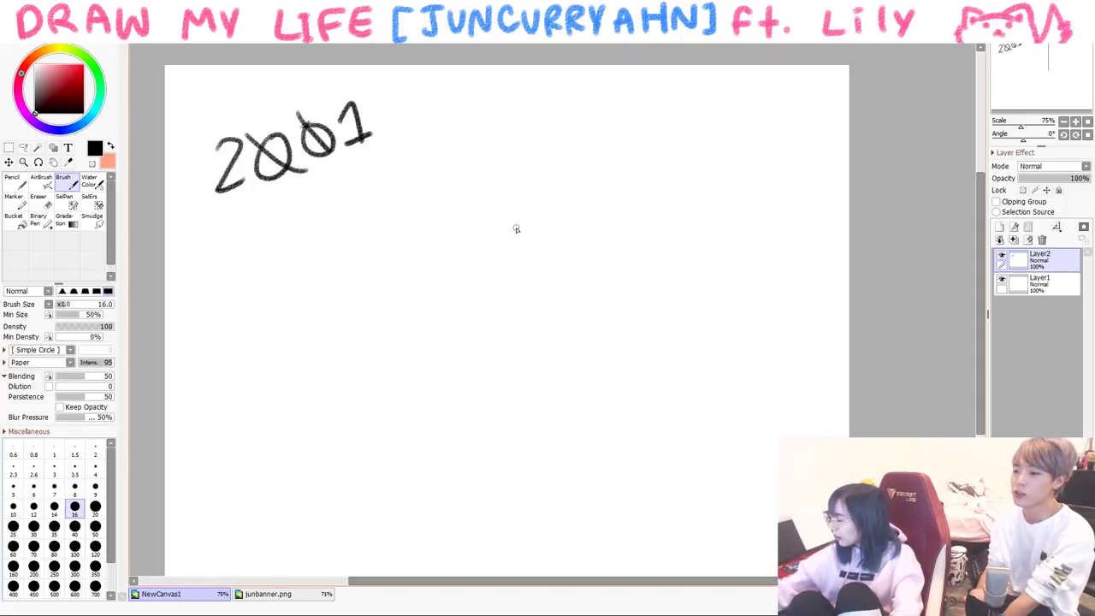
pyautogui.moveTo(418, 211)
pyautogui.mouseDown()
pyautogui.moveTo(473, 130)
pyautogui.moveTo(523, 139)
pyautogui.mouseUp()
pyautogui.moveTo(513, 143); pyautogui.dragTo(483, 186)
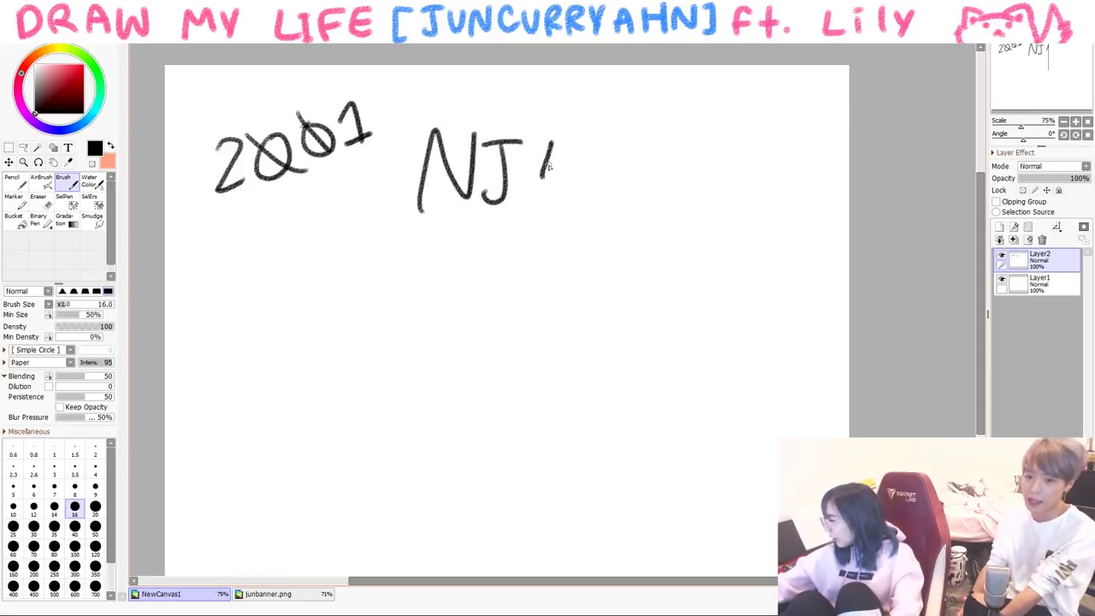
# - Draw the New Jersey state outline and an arrow pointing at it
pyautogui.moveTo(389, 415); pyautogui.dragTo(377, 505)
pyautogui.moveTo(436, 245); pyautogui.dragTo(520, 441)
pyautogui.moveTo(428, 520); pyautogui.dragTo(390, 510)
pyautogui.click(417, 319)
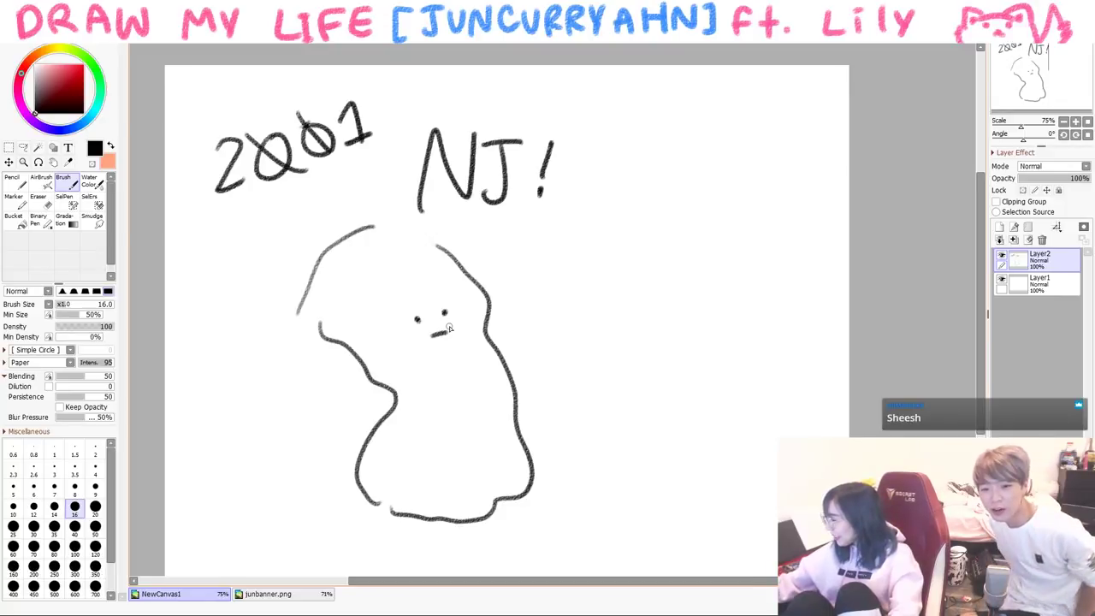
pyautogui.moveTo(567, 347); pyautogui.dragTo(539, 357)
pyautogui.moveTo(539, 346)
pyautogui.mouseDown()
pyautogui.moveTo(529, 367)
pyautogui.moveTo(551, 369)
pyautogui.mouseUp()
# - Circle Central Jersey in red and label it 'central Jersey' in black
pyautogui.click(68, 67)
pyautogui.moveTo(443, 358)
pyautogui.mouseDown()
pyautogui.moveTo(432, 412)
pyautogui.moveTo(474, 370)
pyautogui.moveTo(427, 392)
pyautogui.moveTo(434, 382)
pyautogui.moveTo(448, 371)
pyautogui.moveTo(464, 383)
pyautogui.moveTo(494, 370)
pyautogui.mouseUp()
pyautogui.click(36, 112)
pyautogui.moveTo(419, 409)
pyautogui.mouseDown()
pyautogui.moveTo(458, 402)
pyautogui.moveTo(456, 447)
pyautogui.moveTo(508, 381)
pyautogui.mouseUp()
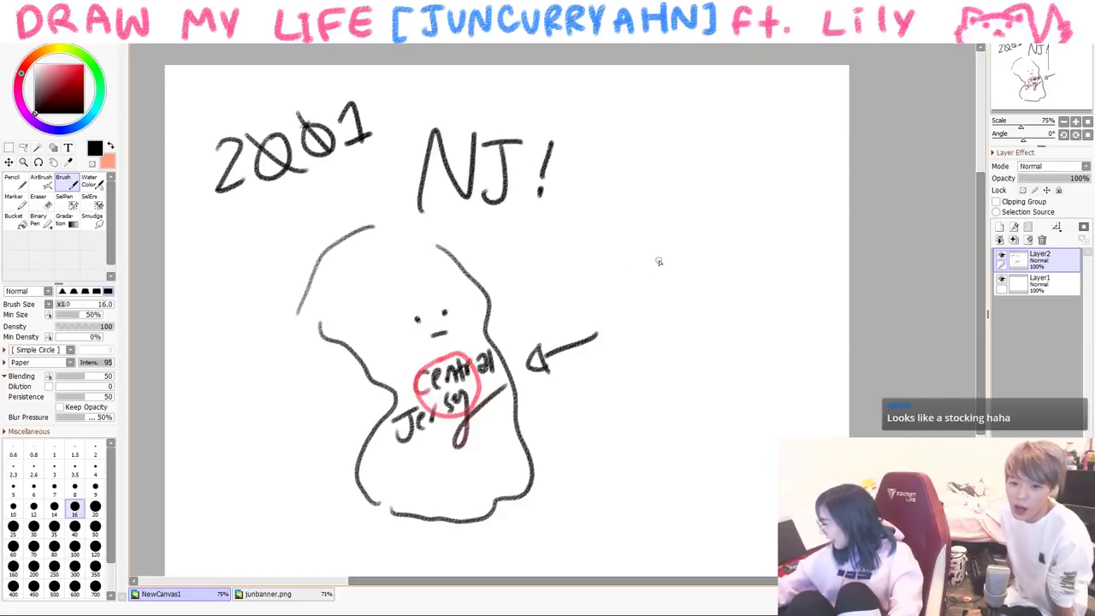
# - Draw a group of three stick figures beside the arrow
pyautogui.moveTo(640, 301)
pyautogui.mouseDown()
pyautogui.moveTo(644, 283)
pyautogui.moveTo(638, 359)
pyautogui.mouseUp()
pyautogui.moveTo(659, 321); pyautogui.dragTo(664, 361)
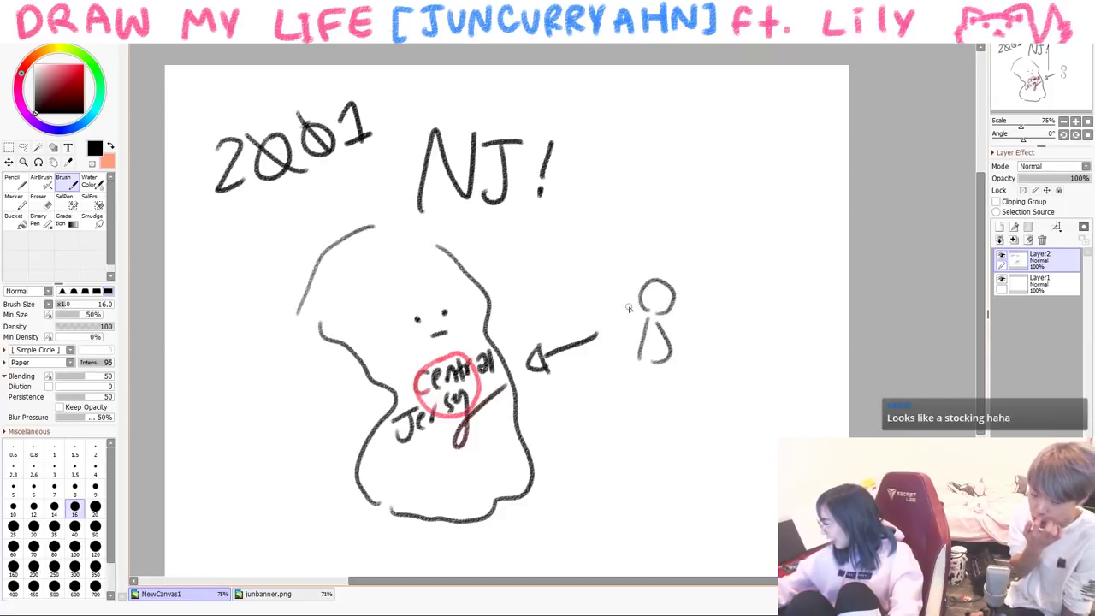
pyautogui.moveTo(635, 274)
pyautogui.mouseDown()
pyautogui.moveTo(609, 301)
pyautogui.moveTo(610, 344)
pyautogui.mouseUp()
pyautogui.moveTo(640, 313); pyautogui.dragTo(635, 337)
pyautogui.moveTo(635, 275)
pyautogui.mouseDown()
pyautogui.moveTo(680, 280)
pyautogui.moveTo(681, 298)
pyautogui.moveTo(711, 284)
pyautogui.moveTo(677, 323)
pyautogui.mouseUp()
pyautogui.moveTo(684, 278)
pyautogui.mouseDown()
pyautogui.moveTo(711, 291)
pyautogui.moveTo(684, 337)
pyautogui.mouseUp()
pyautogui.moveTo(700, 299)
pyautogui.mouseDown()
pyautogui.moveTo(683, 333)
pyautogui.moveTo(708, 355)
pyautogui.mouseUp()
# - Write and outline the 'Family' label above the figures, then add a long stroke at left
pyautogui.moveTo(610, 229); pyautogui.dragTo(609, 261)
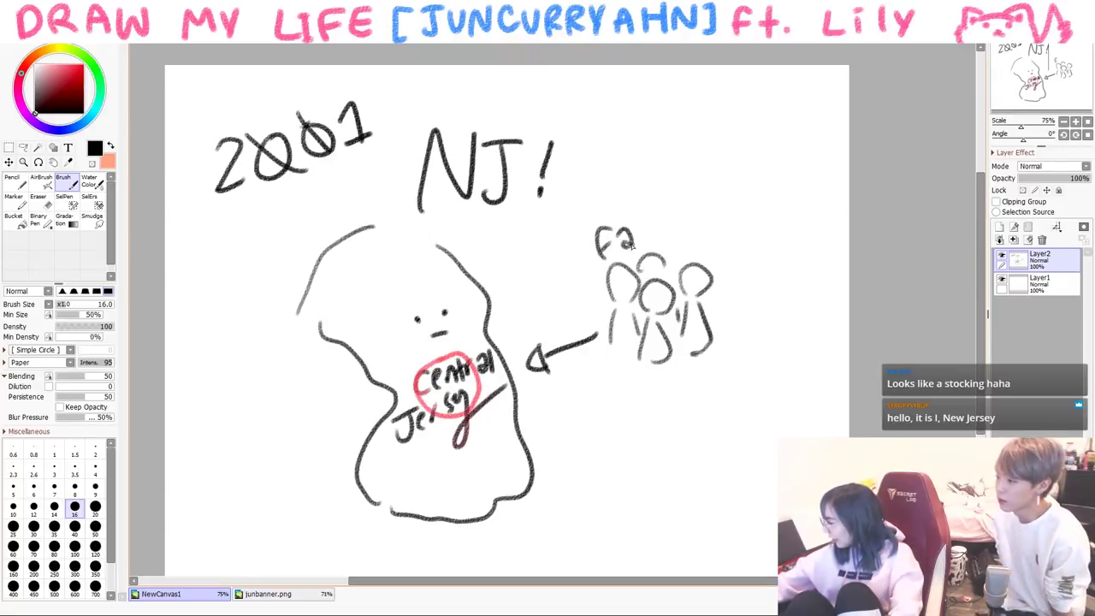
pyautogui.moveTo(664, 236)
pyautogui.mouseDown()
pyautogui.moveTo(689, 229)
pyautogui.moveTo(703, 255)
pyautogui.mouseUp()
pyautogui.moveTo(650, 208); pyautogui.dragTo(714, 236)
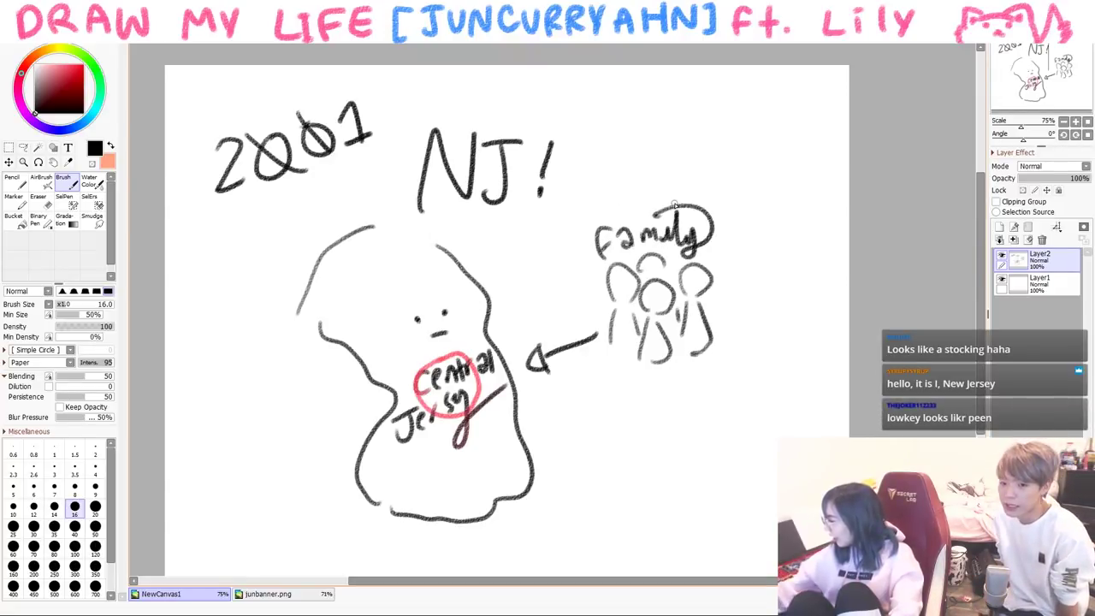
pyautogui.moveTo(303, 280)
pyautogui.mouseDown()
pyautogui.moveTo(295, 332)
pyautogui.moveTo(288, 440)
pyautogui.moveTo(237, 516)
pyautogui.mouseUp()
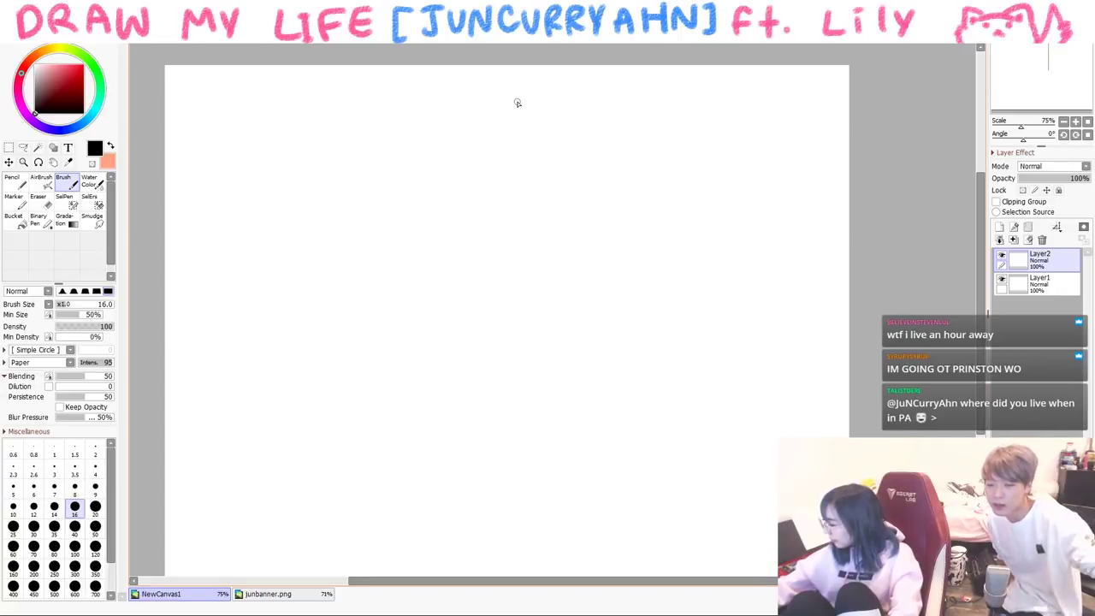
# - Draw the child's head with a hair fringe and round glasses
pyautogui.moveTo(409, 257)
pyautogui.mouseDown()
pyautogui.moveTo(412, 309)
pyautogui.moveTo(452, 304)
pyautogui.moveTo(459, 315)
pyautogui.moveTo(491, 296)
pyautogui.moveTo(465, 202)
pyautogui.moveTo(506, 259)
pyautogui.moveTo(498, 219)
pyautogui.moveTo(506, 278)
pyautogui.mouseUp()
pyautogui.moveTo(439, 214)
pyautogui.mouseDown()
pyautogui.moveTo(460, 248)
pyautogui.moveTo(494, 257)
pyautogui.mouseUp()
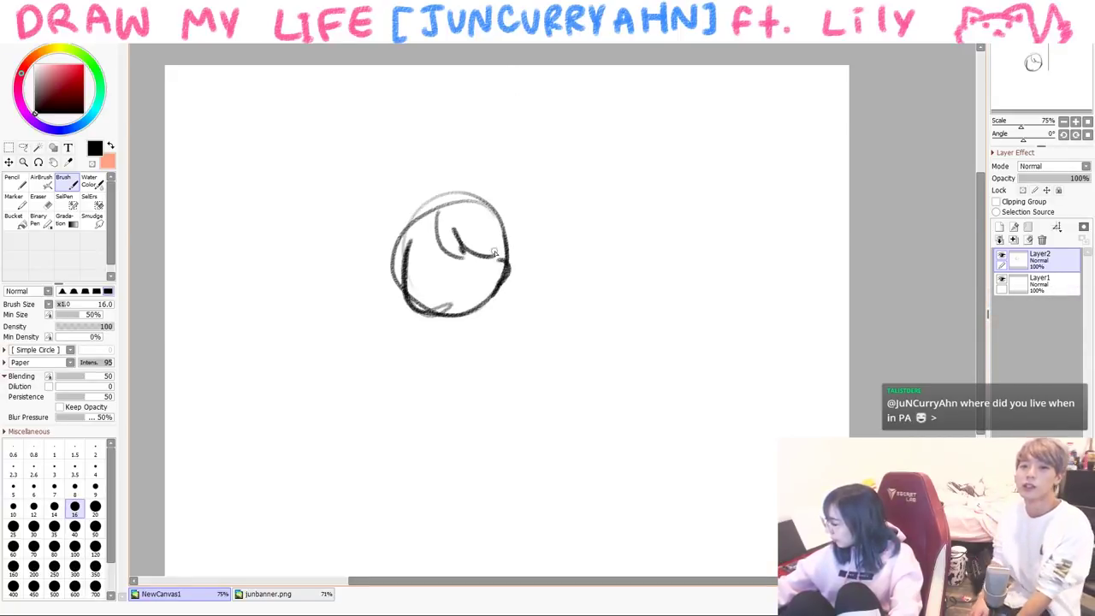
pyautogui.moveTo(409, 254)
pyautogui.mouseDown()
pyautogui.moveTo(391, 284)
pyautogui.moveTo(423, 196)
pyautogui.moveTo(437, 191)
pyautogui.moveTo(492, 210)
pyautogui.moveTo(501, 291)
pyautogui.mouseUp()
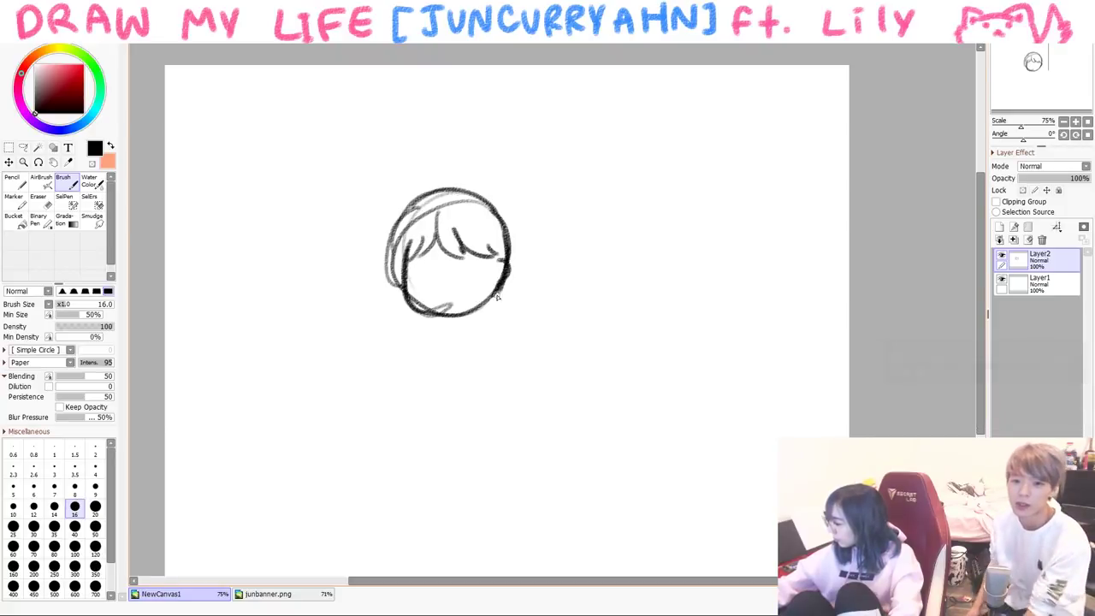
pyautogui.moveTo(421, 284)
pyautogui.mouseDown()
pyautogui.moveTo(416, 249)
pyautogui.moveTo(443, 257)
pyautogui.mouseUp()
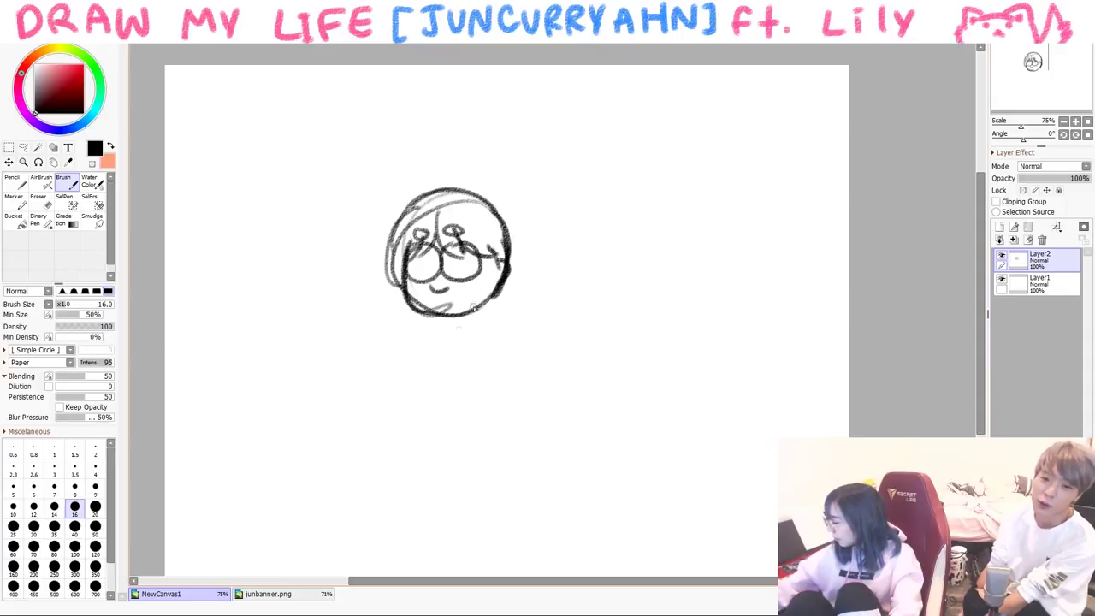
pyautogui.moveTo(421, 247); pyautogui.dragTo(453, 272)
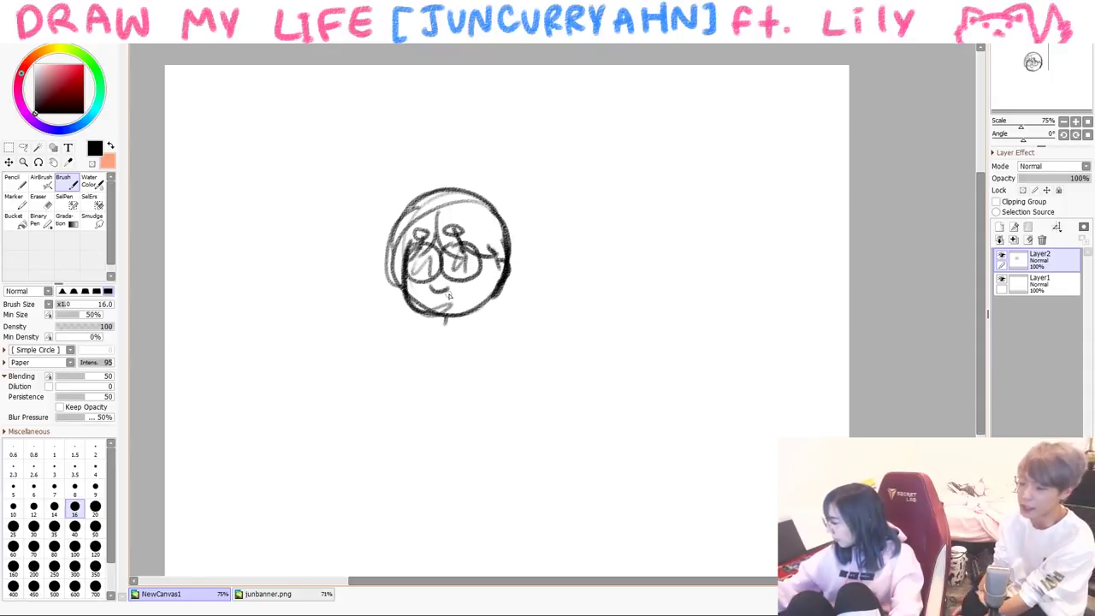
# - Add speech bubbles on both sides saying 'h-hello?' and 'apple?'
pyautogui.moveTo(334, 255)
pyautogui.mouseDown()
pyautogui.moveTo(367, 196)
pyautogui.moveTo(322, 248)
pyautogui.mouseUp()
pyautogui.moveTo(253, 205); pyautogui.dragTo(275, 226)
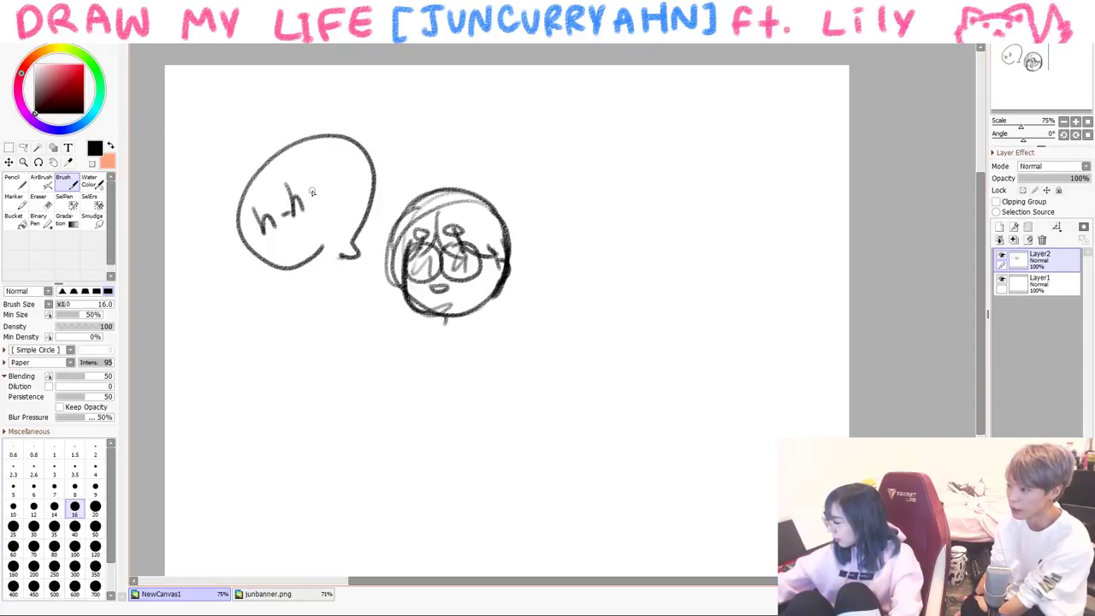
pyautogui.moveTo(320, 171); pyautogui.dragTo(319, 202)
pyautogui.moveTo(329, 169); pyautogui.dragTo(331, 194)
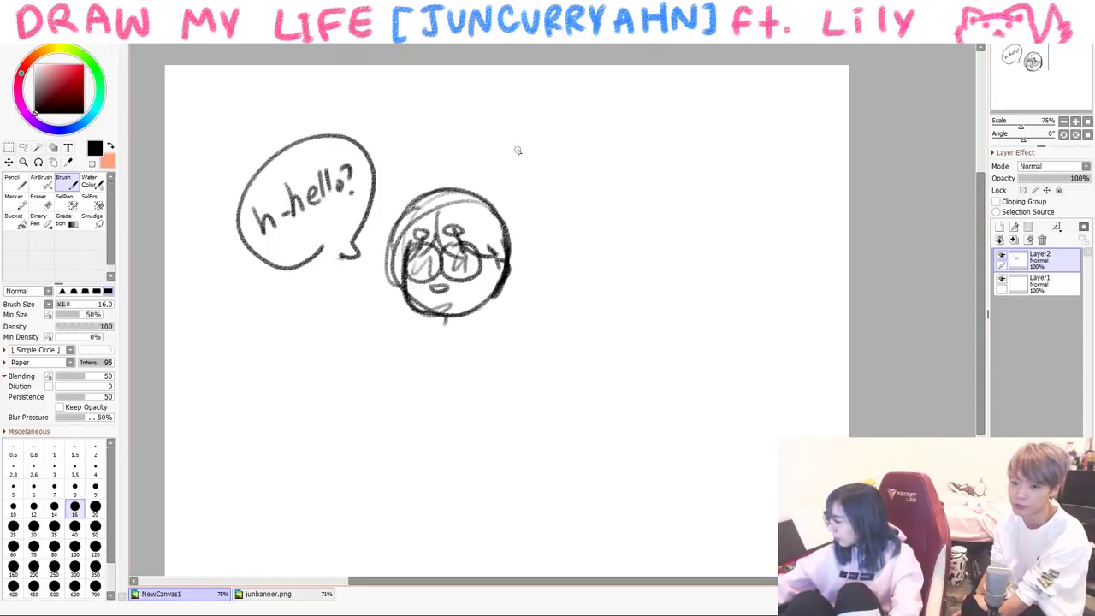
pyautogui.moveTo(540, 208)
pyautogui.mouseDown()
pyautogui.moveTo(541, 197)
pyautogui.moveTo(598, 193)
pyautogui.mouseUp()
pyautogui.moveTo(612, 168); pyautogui.dragTo(610, 202)
# - Erase 'h-hello?' with the Eraser and write 'apple!' in the left bubble
pyautogui.press('e')
pyautogui.moveTo(264, 232)
pyautogui.mouseDown()
pyautogui.moveTo(314, 168)
pyautogui.moveTo(332, 202)
pyautogui.moveTo(350, 171)
pyautogui.mouseUp()
pyautogui.click(62, 178)
pyautogui.moveTo(275, 212)
pyautogui.mouseDown()
pyautogui.moveTo(312, 195)
pyautogui.moveTo(340, 194)
pyautogui.mouseUp()
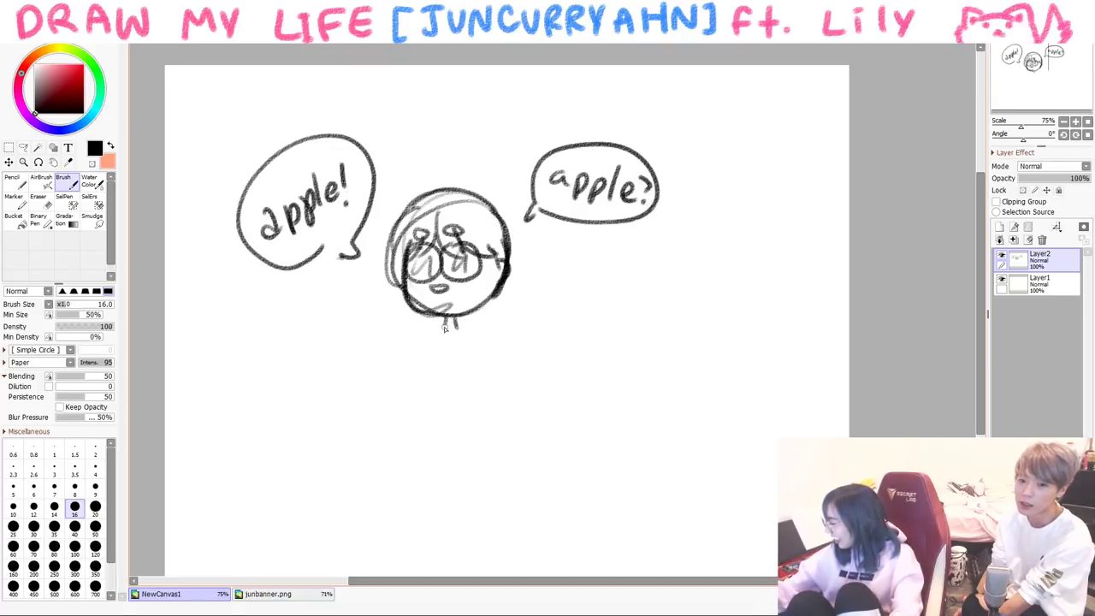
# - Draw the child's raised shrugging arms, torso and legs, then clear the canvas
pyautogui.moveTo(421, 327); pyautogui.dragTo(389, 382)
pyautogui.moveTo(429, 345); pyautogui.dragTo(390, 382)
pyautogui.moveTo(457, 323)
pyautogui.mouseDown()
pyautogui.moveTo(493, 357)
pyautogui.moveTo(490, 368)
pyautogui.moveTo(516, 318)
pyautogui.mouseUp()
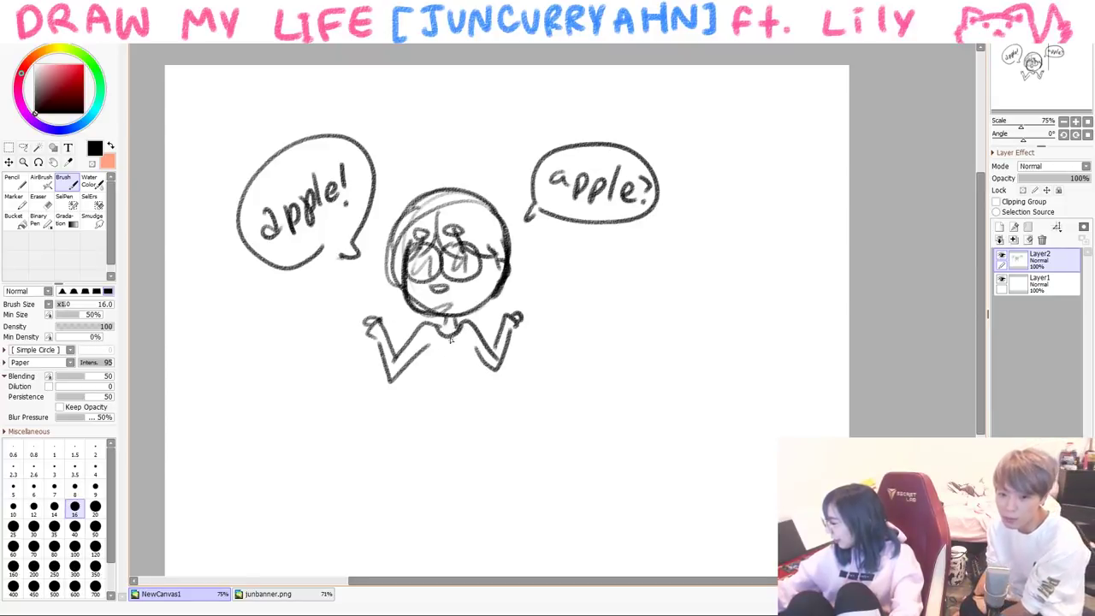
pyautogui.moveTo(433, 344); pyautogui.dragTo(416, 420)
pyautogui.moveTo(469, 347)
pyautogui.mouseDown()
pyautogui.moveTo(421, 502)
pyautogui.moveTo(429, 509)
pyautogui.moveTo(445, 424)
pyautogui.moveTo(467, 510)
pyautogui.mouseUp()
pyautogui.moveTo(475, 422); pyautogui.dragTo(481, 506)
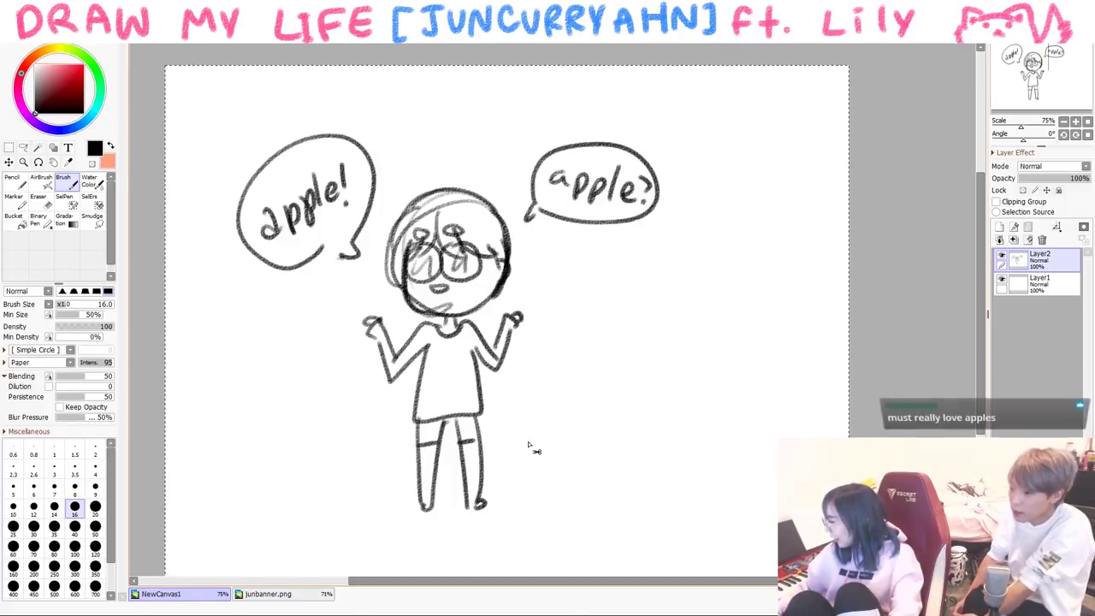
pyautogui.press('Delete')
# - Draw the long school building with a top box, a split door and two windows
pyautogui.moveTo(216, 154); pyautogui.dragTo(227, 142)
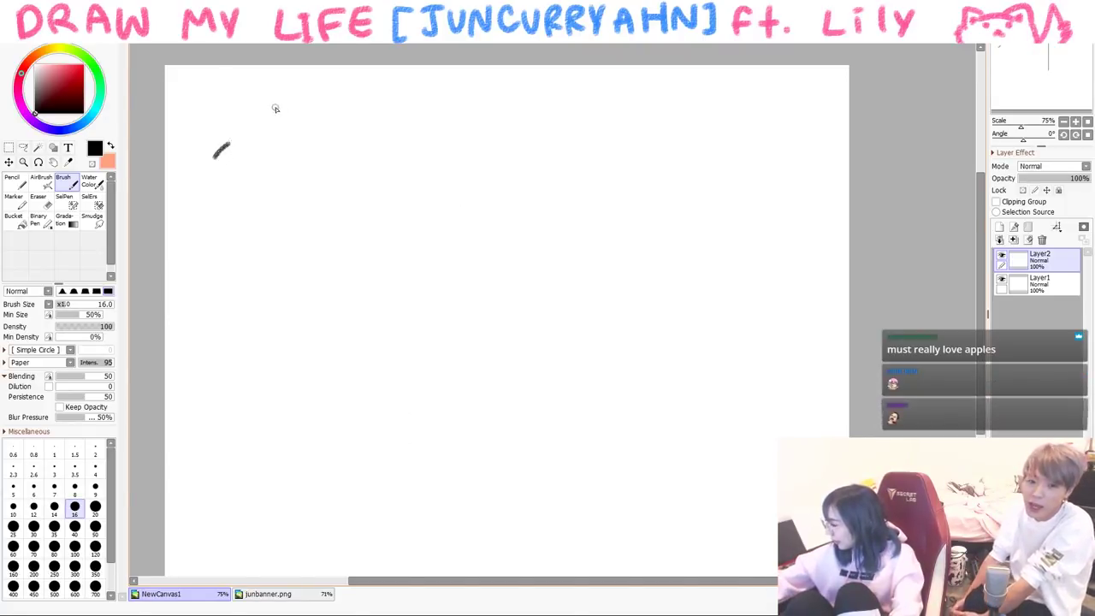
pyautogui.hotkey('ctrl', 'z')
pyautogui.moveTo(349, 224)
pyautogui.mouseDown()
pyautogui.moveTo(353, 318)
pyautogui.moveTo(775, 229)
pyautogui.moveTo(773, 305)
pyautogui.mouseUp()
pyautogui.moveTo(366, 320); pyautogui.dragTo(721, 309)
pyautogui.moveTo(395, 167)
pyautogui.mouseDown()
pyautogui.moveTo(452, 152)
pyautogui.moveTo(410, 203)
pyautogui.mouseUp()
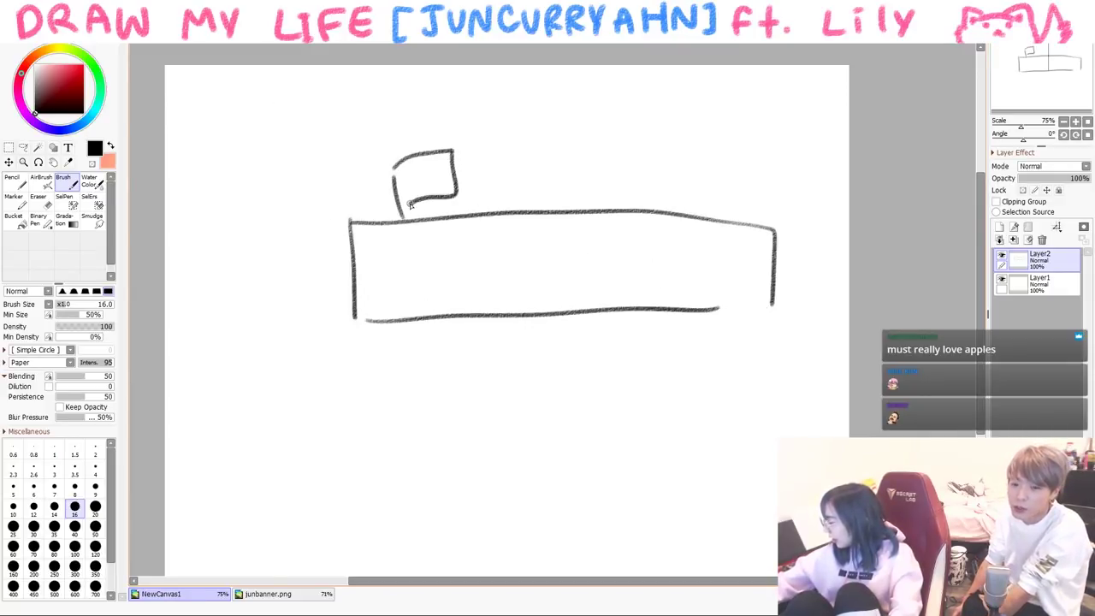
pyautogui.moveTo(487, 306); pyautogui.dragTo(605, 308)
pyautogui.moveTo(552, 270); pyautogui.dragTo(552, 313)
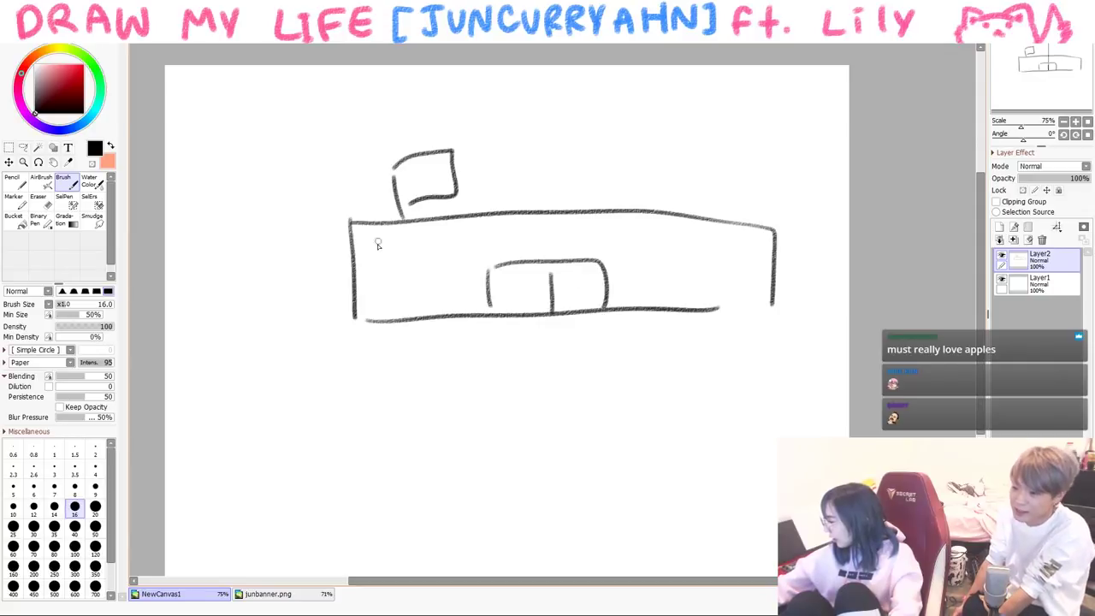
pyautogui.moveTo(374, 243); pyautogui.dragTo(398, 244)
pyautogui.moveTo(451, 253); pyautogui.dragTo(460, 252)
# - Letter SCHOOL above the building and add path lines below it
pyautogui.moveTo(554, 178); pyautogui.dragTo(530, 202)
pyautogui.moveTo(578, 179)
pyautogui.mouseDown()
pyautogui.moveTo(561, 202)
pyautogui.moveTo(641, 197)
pyautogui.mouseUp()
pyautogui.moveTo(652, 178); pyautogui.dragTo(667, 198)
pyautogui.moveTo(452, 320); pyautogui.dragTo(363, 368)
pyautogui.moveTo(617, 352); pyautogui.dragTo(615, 455)
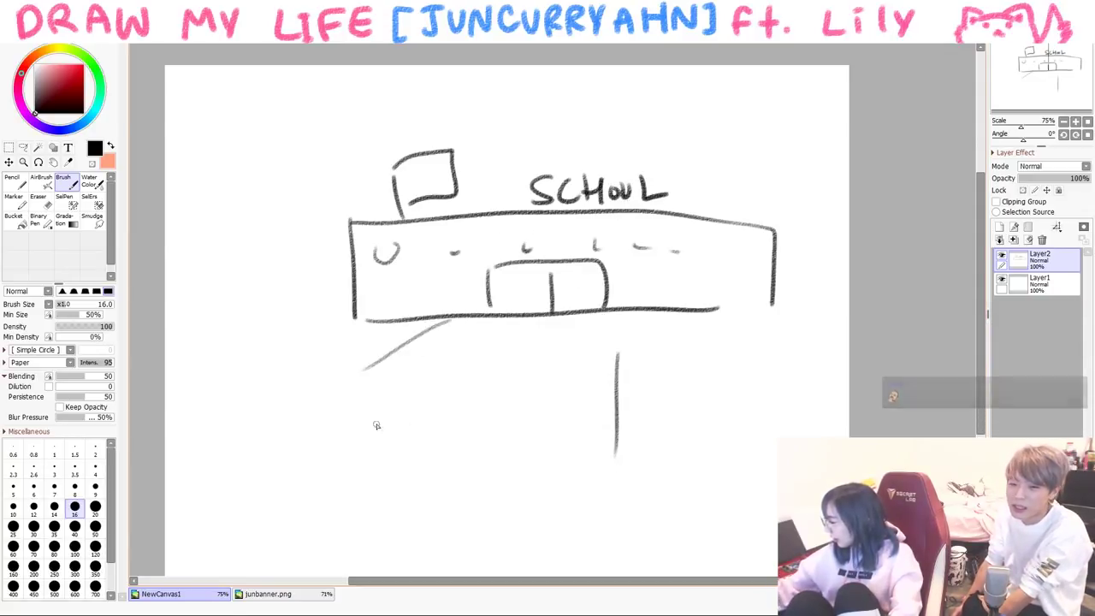
# - Sketch the kid's head with swirly glasses and question marks to its left
pyautogui.moveTo(349, 404); pyautogui.dragTo(350, 406)
pyautogui.hotkey('ctrl', 'z')
pyautogui.moveTo(297, 449); pyautogui.dragTo(399, 436)
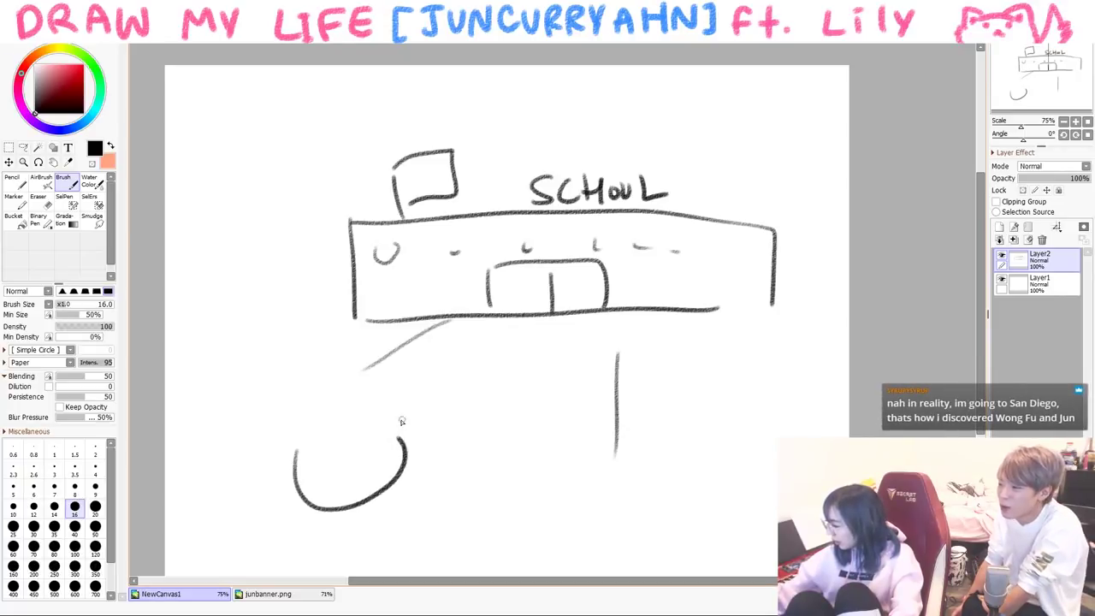
pyautogui.moveTo(318, 434); pyautogui.dragTo(332, 452)
pyautogui.moveTo(344, 424)
pyautogui.mouseDown()
pyautogui.moveTo(377, 418)
pyautogui.moveTo(346, 441)
pyautogui.mouseUp()
pyautogui.click(325, 445)
pyautogui.moveTo(351, 420)
pyautogui.mouseDown()
pyautogui.moveTo(370, 422)
pyautogui.moveTo(289, 466)
pyautogui.moveTo(338, 364)
pyautogui.moveTo(409, 416)
pyautogui.mouseUp()
pyautogui.click(275, 356)
pyautogui.moveTo(246, 329)
pyautogui.mouseDown()
pyautogui.moveTo(266, 341)
pyautogui.moveTo(310, 337)
pyautogui.mouseUp()
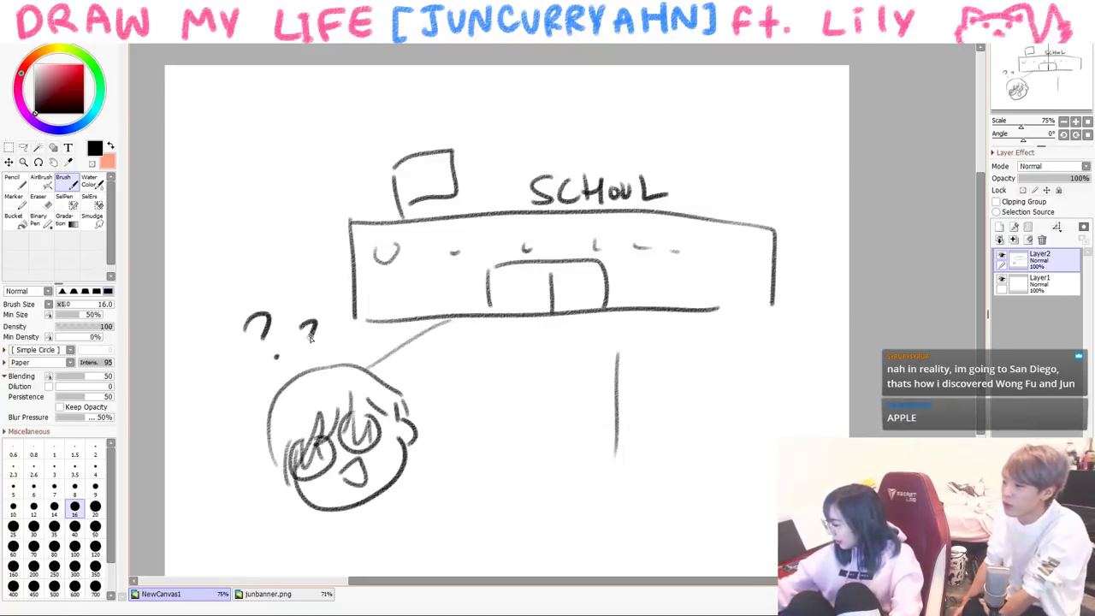
# - Draw the kid's body with a raised arm and hand
pyautogui.moveTo(367, 510)
pyautogui.mouseDown()
pyautogui.moveTo(347, 572)
pyautogui.moveTo(315, 523)
pyautogui.moveTo(304, 542)
pyautogui.mouseUp()
pyautogui.moveTo(387, 484); pyautogui.dragTo(442, 491)
pyautogui.moveTo(423, 504)
pyautogui.mouseDown()
pyautogui.moveTo(444, 505)
pyautogui.moveTo(441, 451)
pyautogui.mouseUp()
pyautogui.moveTo(429, 484)
pyautogui.mouseDown()
pyautogui.moveTo(427, 441)
pyautogui.moveTo(443, 439)
pyautogui.mouseUp()
pyautogui.moveTo(362, 518); pyautogui.dragTo(391, 495)
# - Write 'lol wut' at lower left and add question marks right of the face
pyautogui.moveTo(212, 499); pyautogui.dragTo(211, 501)
pyautogui.moveTo(214, 469); pyautogui.dragTo(220, 508)
pyautogui.moveTo(211, 550); pyautogui.dragTo(246, 518)
pyautogui.moveTo(444, 390); pyautogui.dragTo(455, 409)
pyautogui.click(466, 418)
pyautogui.moveTo(442, 335); pyautogui.dragTo(458, 345)
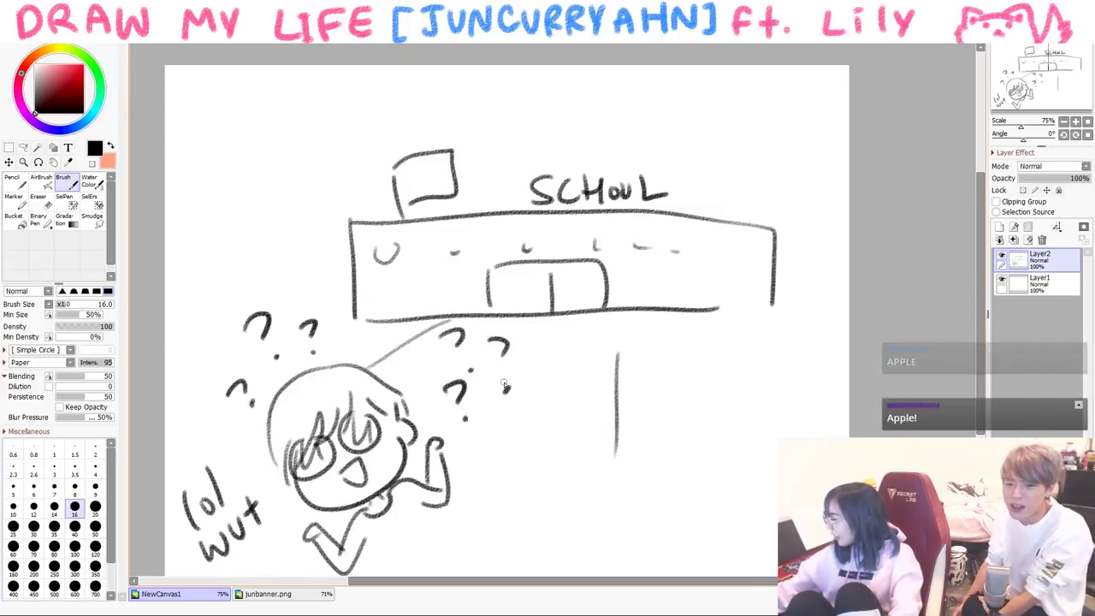
# - Clear the scene and draw a note reading 'First prez?' and 'I'm Fine. ty. u?'
pyautogui.press('Delete')
pyautogui.moveTo(252, 272)
pyautogui.mouseDown()
pyautogui.moveTo(279, 376)
pyautogui.moveTo(333, 470)
pyautogui.mouseUp()
pyautogui.moveTo(252, 262)
pyautogui.mouseDown()
pyautogui.moveTo(501, 166)
pyautogui.moveTo(603, 436)
pyautogui.mouseUp()
pyautogui.moveTo(329, 453)
pyautogui.mouseDown()
pyautogui.moveTo(542, 442)
pyautogui.moveTo(587, 428)
pyautogui.mouseUp()
pyautogui.moveTo(279, 280); pyautogui.dragTo(291, 291)
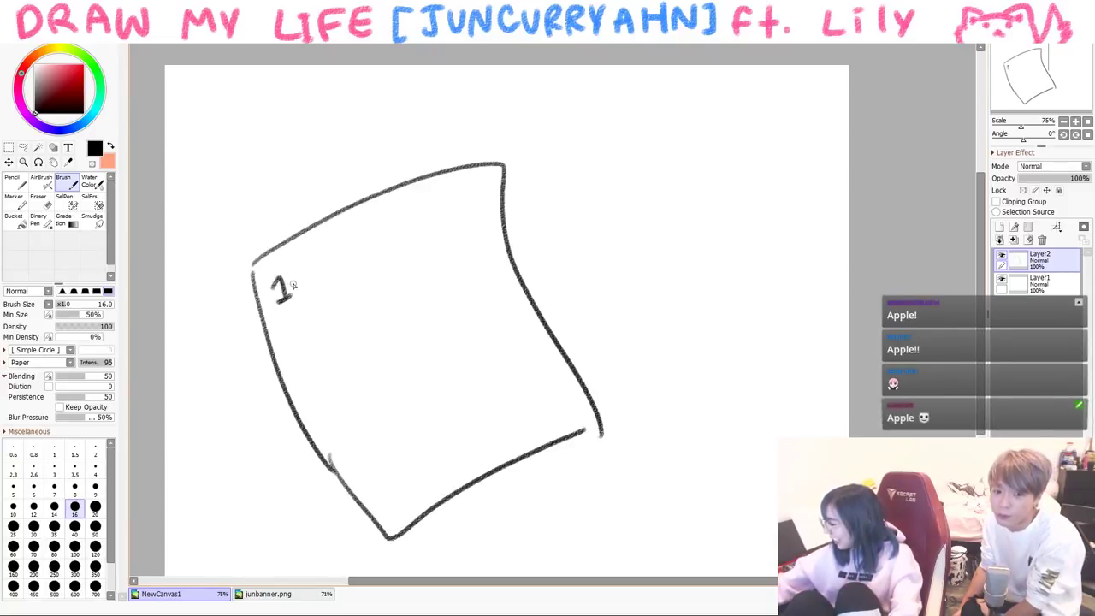
pyautogui.moveTo(313, 248)
pyautogui.mouseDown()
pyautogui.moveTo(318, 287)
pyautogui.moveTo(338, 282)
pyautogui.moveTo(462, 377)
pyautogui.mouseUp()
# - Draw the teacher's face with eyebrow, eye, mouth, bangs and long hair
pyautogui.moveTo(620, 175)
pyautogui.mouseDown()
pyautogui.moveTo(777, 266)
pyautogui.moveTo(790, 226)
pyautogui.moveTo(685, 186)
pyautogui.mouseUp()
pyautogui.moveTo(631, 207); pyautogui.dragTo(766, 203)
pyautogui.moveTo(709, 216); pyautogui.dragTo(774, 227)
pyautogui.click(734, 219)
pyautogui.moveTo(670, 264); pyautogui.dragTo(699, 264)
pyautogui.moveTo(651, 126)
pyautogui.mouseDown()
pyautogui.moveTo(600, 180)
pyautogui.moveTo(616, 348)
pyautogui.mouseUp()
pyautogui.moveTo(686, 127); pyautogui.dragTo(695, 186)
pyautogui.moveTo(729, 147); pyautogui.dragTo(727, 188)
pyautogui.moveTo(760, 163); pyautogui.dragTo(774, 206)
pyautogui.moveTo(813, 167); pyautogui.dragTo(791, 361)
pyautogui.moveTo(544, 127); pyautogui.dragTo(578, 170)
# - Label the teacher 'teacha' with an arrow and add 'wtf' and 'lol' captions
pyautogui.moveTo(446, 92)
pyautogui.mouseDown()
pyautogui.moveTo(450, 135)
pyautogui.moveTo(466, 102)
pyautogui.mouseUp()
pyautogui.moveTo(469, 119); pyautogui.dragTo(514, 120)
pyautogui.moveTo(524, 101)
pyautogui.mouseDown()
pyautogui.moveTo(518, 115)
pyautogui.moveTo(547, 111)
pyautogui.mouseUp()
pyautogui.moveTo(561, 97); pyautogui.dragTo(562, 106)
pyautogui.moveTo(633, 374); pyautogui.dragTo(659, 355)
pyautogui.moveTo(669, 342); pyautogui.dragTo(671, 369)
pyautogui.moveTo(660, 354)
pyautogui.mouseDown()
pyautogui.moveTo(684, 352)
pyautogui.moveTo(688, 369)
pyautogui.mouseUp()
pyautogui.moveTo(762, 108)
pyautogui.mouseDown()
pyautogui.moveTo(756, 130)
pyautogui.moveTo(789, 130)
pyautogui.mouseUp()
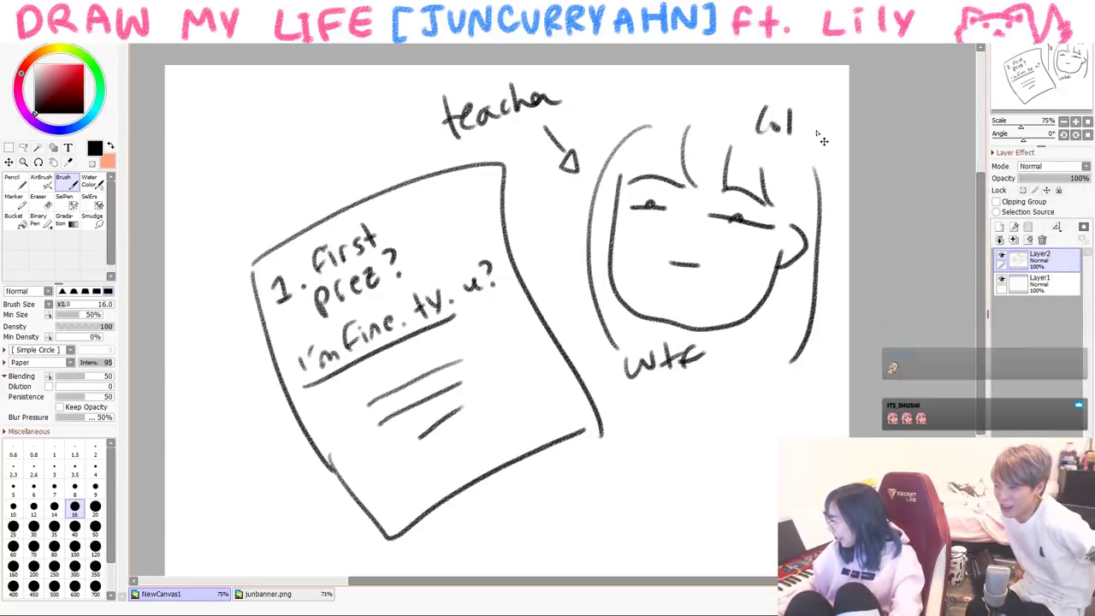
# - Clear the canvas and write 'every' at top-left
pyautogui.hotkey('ctrl', 'a')
pyautogui.press('Delete')
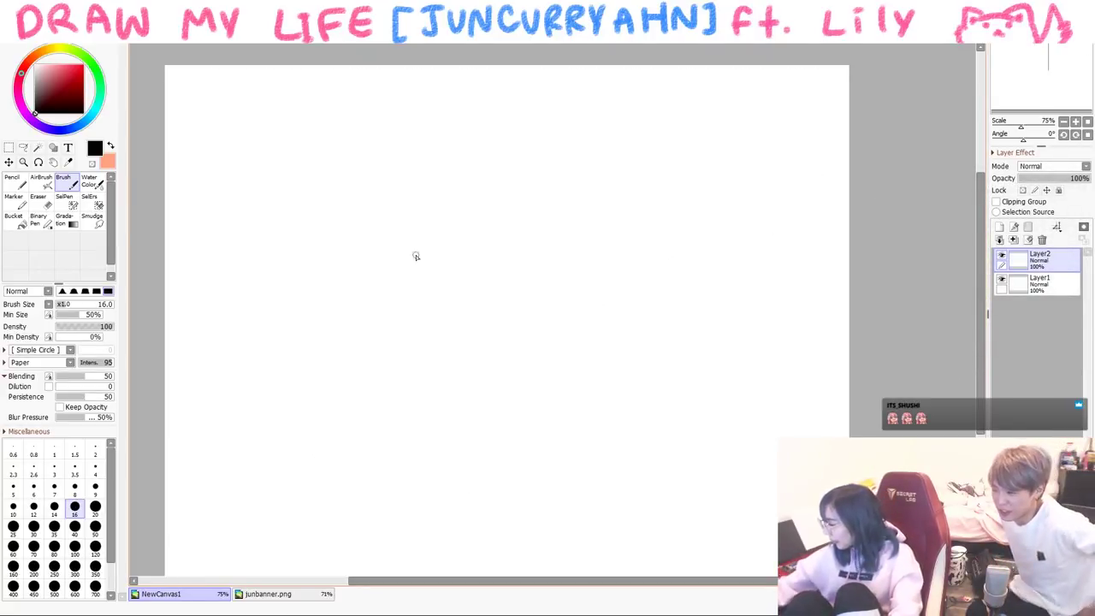
pyautogui.moveTo(199, 115)
pyautogui.mouseDown()
pyautogui.moveTo(204, 152)
pyautogui.moveTo(236, 141)
pyautogui.mouseUp()
pyautogui.moveTo(251, 125); pyautogui.dragTo(253, 129)
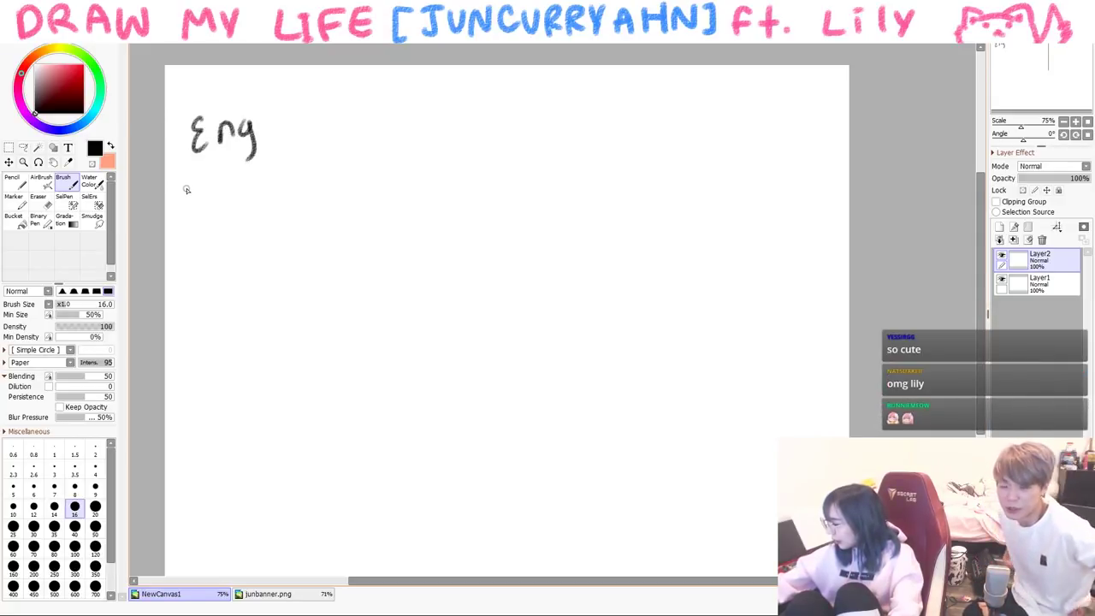
pyautogui.hotkey('ctrl', 'z')
pyautogui.hotkey('ctrl', 'z')
pyautogui.hotkey('ctrl', 'z')
pyautogui.hotkey('ctrl', 'z')
pyautogui.moveTo(205, 131); pyautogui.dragTo(212, 151)
pyautogui.moveTo(219, 132); pyautogui.dragTo(233, 131)
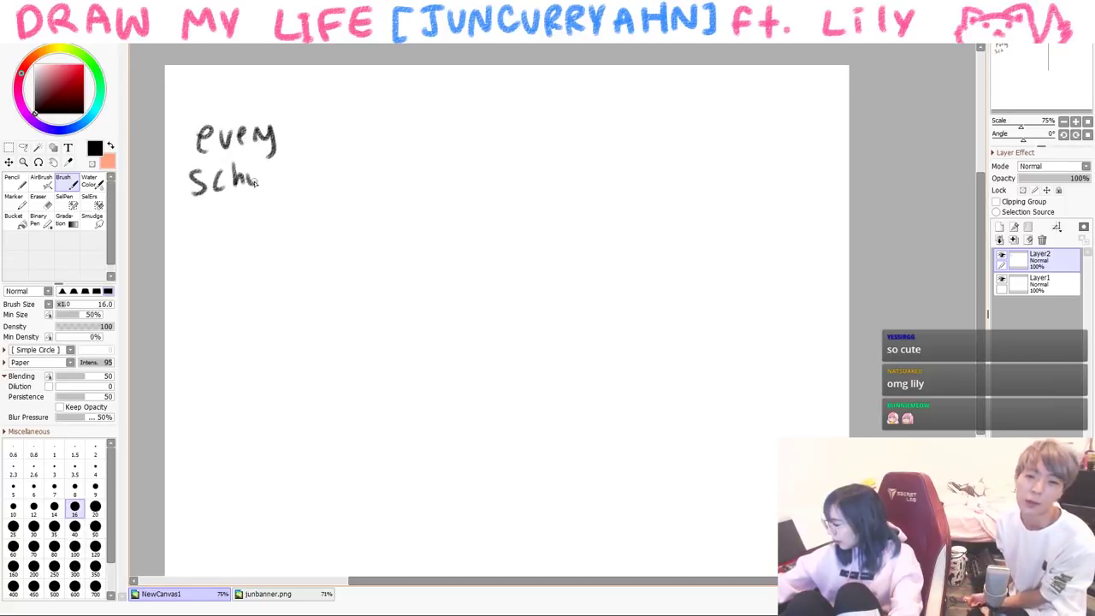
# - Complete 'every school subject =' with dashes and a column of question marks
pyautogui.moveTo(247, 203); pyautogui.dragTo(256, 229)
pyautogui.moveTo(265, 204); pyautogui.dragTo(264, 244)
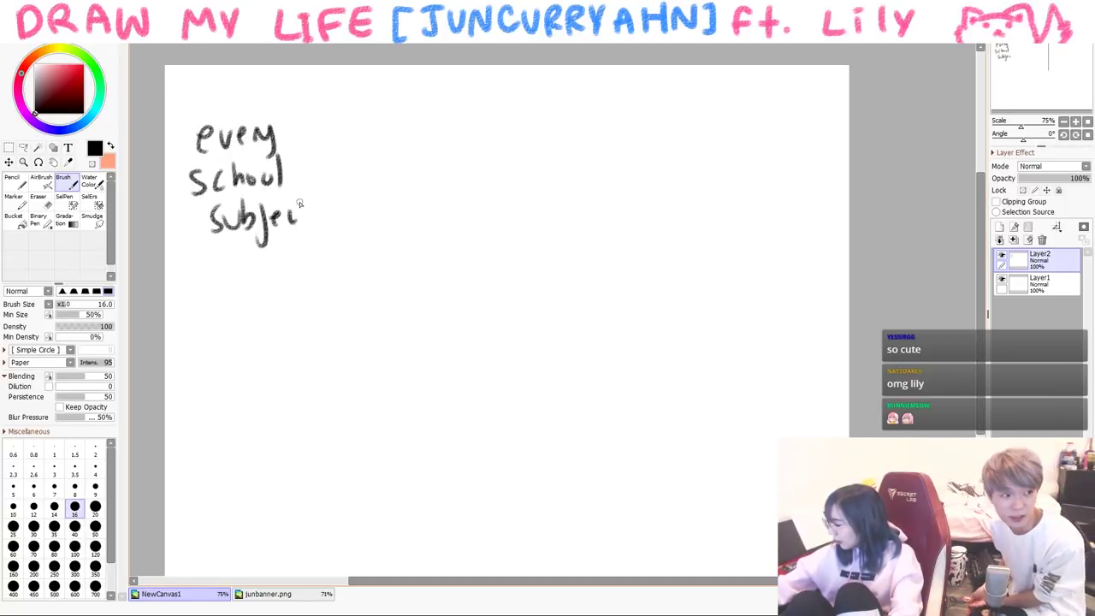
pyautogui.moveTo(325, 143); pyautogui.dragTo(338, 142)
pyautogui.moveTo(332, 182)
pyautogui.mouseDown()
pyautogui.moveTo(345, 182)
pyautogui.moveTo(346, 213)
pyautogui.mouseUp()
pyautogui.moveTo(330, 236); pyautogui.dragTo(346, 235)
pyautogui.moveTo(373, 111); pyautogui.dragTo(385, 130)
pyautogui.click(387, 143)
pyautogui.moveTo(377, 203); pyautogui.dragTo(381, 216)
pyautogui.click(378, 224)
pyautogui.moveTo(373, 241)
pyautogui.mouseDown()
pyautogui.moveTo(385, 250)
pyautogui.moveTo(378, 261)
pyautogui.mouseUp()
pyautogui.click(378, 267)
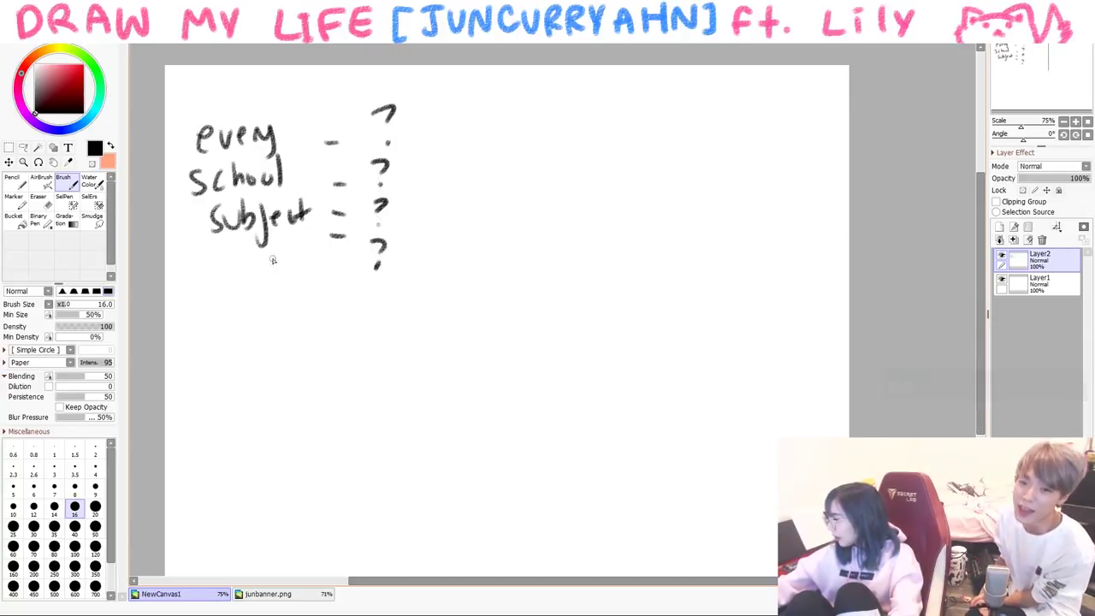
pyautogui.moveTo(241, 268); pyautogui.dragTo(296, 268)
# - Draw a down arrow and handwrite MATH below the list
pyautogui.moveTo(198, 346); pyautogui.dragTo(197, 409)
pyautogui.moveTo(198, 347)
pyautogui.mouseDown()
pyautogui.moveTo(249, 395)
pyautogui.moveTo(277, 395)
pyautogui.mouseUp()
pyautogui.moveTo(257, 382)
pyautogui.mouseDown()
pyautogui.moveTo(272, 380)
pyautogui.moveTo(291, 350)
pyautogui.mouseUp()
pyautogui.moveTo(283, 351); pyautogui.dragTo(283, 395)
pyautogui.moveTo(295, 354); pyautogui.dragTo(295, 392)
pyautogui.moveTo(305, 351); pyautogui.dragTo(306, 390)
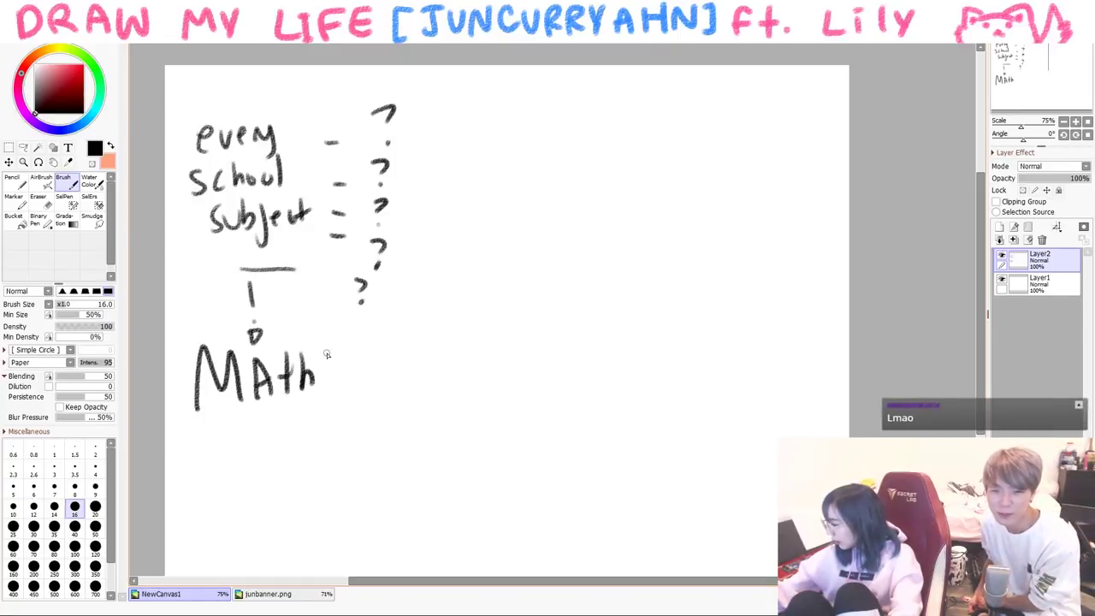
# - Write a red 'A++' after Math, then return to black
pyautogui.click(82, 65)
pyautogui.moveTo(370, 398); pyautogui.dragTo(418, 408)
pyautogui.moveTo(374, 375); pyautogui.dragTo(416, 373)
pyautogui.moveTo(433, 346); pyautogui.dragTo(439, 375)
pyautogui.keyDown('alt'); pyautogui.click(203, 219); pyautogui.keyUp('alt')
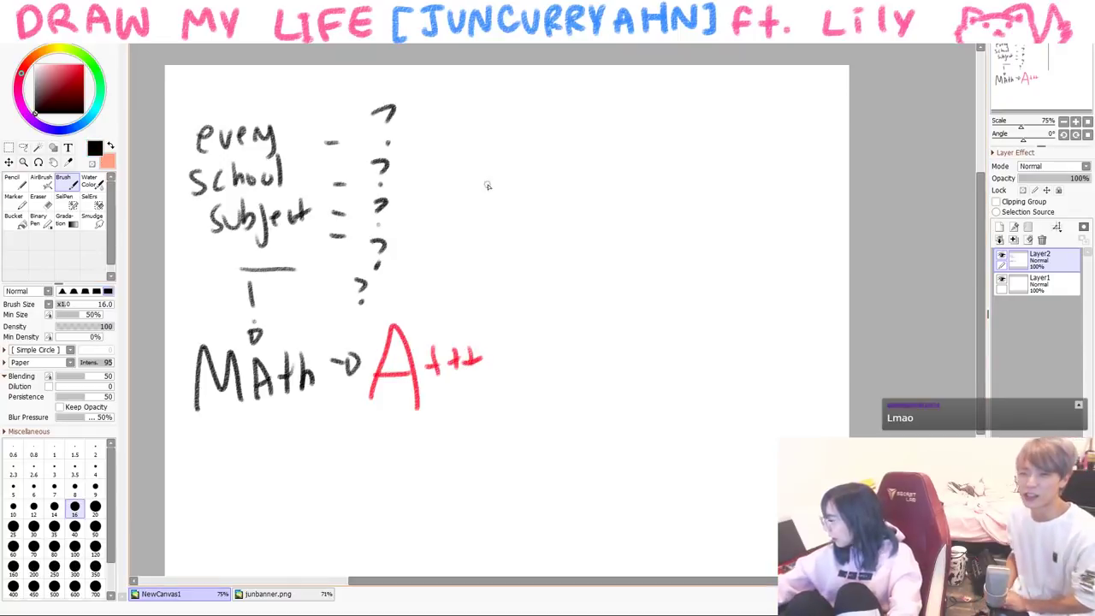
# - Draw the smug kid's head with glasses, mouth, hair and sparkles
pyautogui.moveTo(550, 213)
pyautogui.mouseDown()
pyautogui.moveTo(691, 267)
pyautogui.moveTo(687, 276)
pyautogui.moveTo(572, 274)
pyautogui.moveTo(569, 210)
pyautogui.mouseUp()
pyautogui.moveTo(604, 244)
pyautogui.mouseDown()
pyautogui.moveTo(648, 221)
pyautogui.moveTo(656, 250)
pyautogui.mouseUp()
pyautogui.moveTo(589, 275); pyautogui.dragTo(609, 286)
pyautogui.moveTo(609, 167); pyautogui.dragTo(603, 229)
pyautogui.moveTo(622, 205); pyautogui.dragTo(684, 243)
pyautogui.moveTo(598, 183); pyautogui.dragTo(560, 225)
pyautogui.moveTo(575, 159)
pyautogui.mouseDown()
pyautogui.moveTo(537, 270)
pyautogui.moveTo(713, 224)
pyautogui.mouseUp()
pyautogui.moveTo(484, 185)
pyautogui.mouseDown()
pyautogui.moveTo(469, 240)
pyautogui.moveTo(484, 232)
pyautogui.mouseUp()
pyautogui.moveTo(732, 125); pyautogui.dragTo(729, 179)
# - Draw the kid's body with arms folded across it
pyautogui.moveTo(612, 317)
pyautogui.mouseDown()
pyautogui.moveTo(592, 321)
pyautogui.moveTo(553, 371)
pyautogui.moveTo(599, 383)
pyautogui.moveTo(603, 410)
pyautogui.mouseUp()
pyautogui.moveTo(606, 373); pyautogui.dragTo(635, 366)
pyautogui.moveTo(631, 324)
pyautogui.mouseDown()
pyautogui.moveTo(661, 357)
pyautogui.moveTo(655, 402)
pyautogui.mouseUp()
pyautogui.moveTo(635, 391); pyautogui.dragTo(658, 409)
pyautogui.moveTo(638, 342)
pyautogui.mouseDown()
pyautogui.moveTo(640, 372)
pyautogui.moveTo(655, 348)
pyautogui.mouseUp()
pyautogui.moveTo(564, 436); pyautogui.dragTo(653, 417)
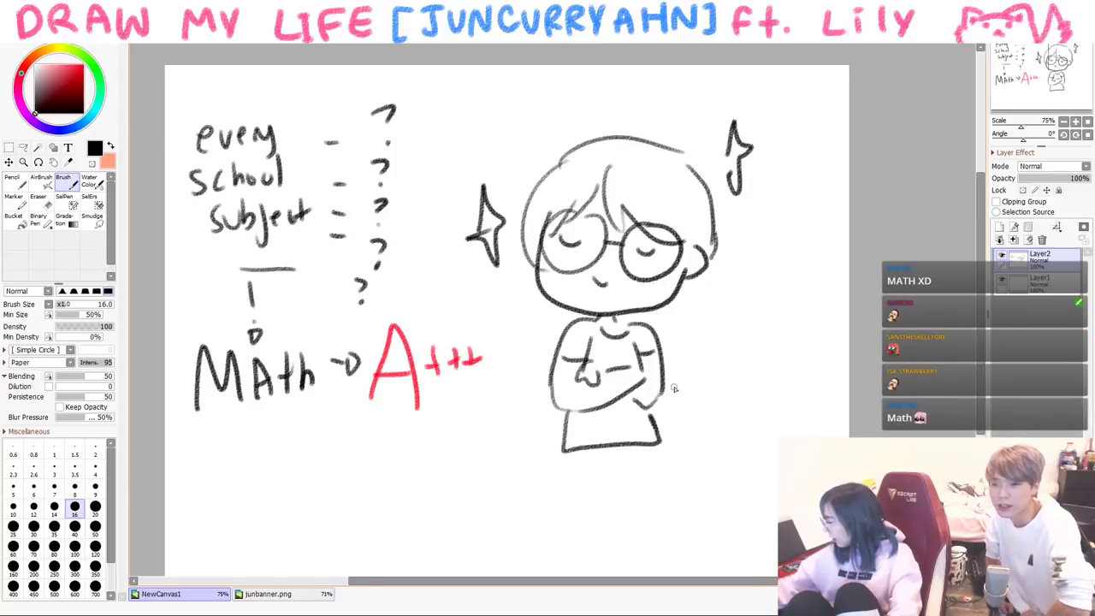
pyautogui.moveTo(700, 311)
pyautogui.mouseDown()
pyautogui.moveTo(701, 342)
pyautogui.moveTo(675, 325)
pyautogui.mouseUp()
# - Add a speech bubble reading '1+1 =' beside the kid
pyautogui.moveTo(687, 309)
pyautogui.mouseDown()
pyautogui.moveTo(744, 400)
pyautogui.moveTo(692, 349)
pyautogui.moveTo(706, 342)
pyautogui.mouseUp()
pyautogui.moveTo(718, 320)
pyautogui.mouseDown()
pyautogui.moveTo(715, 330)
pyautogui.moveTo(729, 330)
pyautogui.mouseUp()
pyautogui.moveTo(737, 318); pyautogui.dragTo(750, 342)
pyautogui.moveTo(765, 328); pyautogui.dragTo(776, 329)
pyautogui.moveTo(766, 337); pyautogui.dragTo(780, 337)
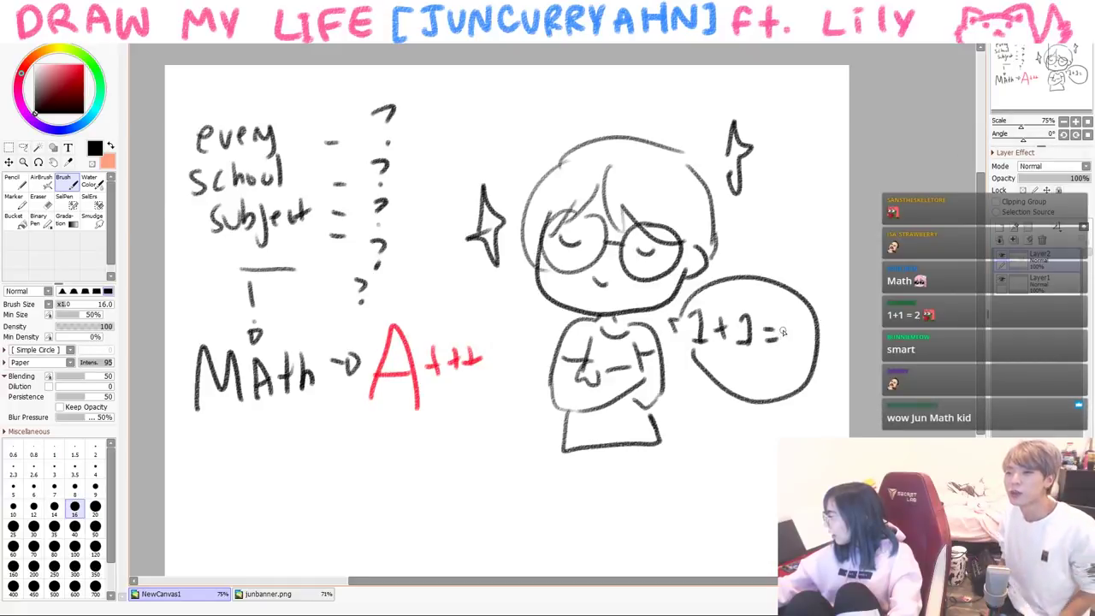
# - Draw a small round onlooker with dot eyes, arms and legs
pyautogui.moveTo(449, 493)
pyautogui.mouseDown()
pyautogui.moveTo(519, 489)
pyautogui.moveTo(489, 464)
pyautogui.mouseUp()
pyautogui.click(462, 455)
pyautogui.click(492, 448)
pyautogui.moveTo(453, 498)
pyautogui.mouseDown()
pyautogui.moveTo(467, 537)
pyautogui.moveTo(480, 537)
pyautogui.mouseUp()
pyautogui.moveTo(492, 495)
pyautogui.mouseDown()
pyautogui.moveTo(512, 532)
pyautogui.moveTo(511, 571)
pyautogui.mouseUp()
pyautogui.moveTo(458, 536); pyautogui.dragTo(448, 571)
# - Write 'WHOAAA' beside the small figure
pyautogui.moveTo(276, 475)
pyautogui.mouseDown()
pyautogui.moveTo(310, 455)
pyautogui.moveTo(302, 496)
pyautogui.mouseUp()
pyautogui.moveTo(305, 475); pyautogui.dragTo(325, 474)
pyautogui.moveTo(325, 452)
pyautogui.mouseDown()
pyautogui.moveTo(327, 495)
pyautogui.moveTo(340, 459)
pyautogui.mouseUp()
pyautogui.moveTo(350, 480); pyautogui.dragTo(365, 470)
pyautogui.moveTo(366, 480); pyautogui.dragTo(399, 480)
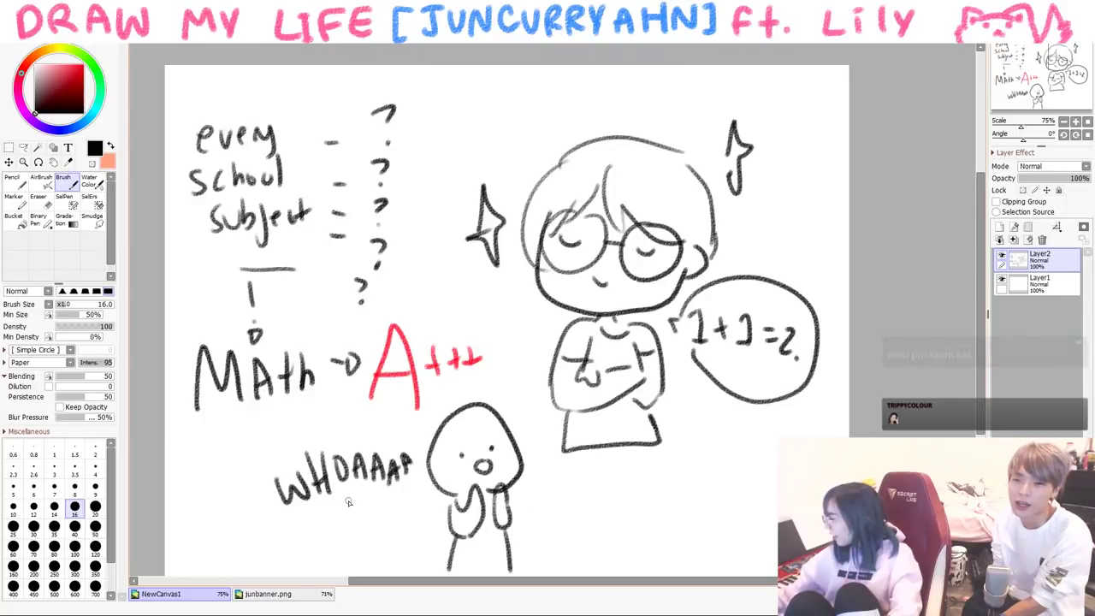
# - Add legs and feet to the figures and write 'So smart' under WHOAAA
pyautogui.moveTo(325, 509); pyautogui.dragTo(313, 537)
pyautogui.moveTo(339, 512); pyautogui.dragTo(341, 513)
pyautogui.moveTo(562, 452); pyautogui.dragTo(559, 496)
pyautogui.moveTo(560, 496); pyautogui.dragTo(665, 491)
pyautogui.moveTo(575, 496); pyautogui.dragTo(565, 536)
pyautogui.moveTo(634, 496); pyautogui.dragTo(652, 536)
pyautogui.moveTo(323, 544); pyautogui.dragTo(353, 556)
pyautogui.moveTo(354, 544); pyautogui.dragTo(400, 535)
pyautogui.moveTo(410, 522); pyautogui.dragTo(409, 544)
pyautogui.moveTo(404, 530); pyautogui.dragTo(409, 536)
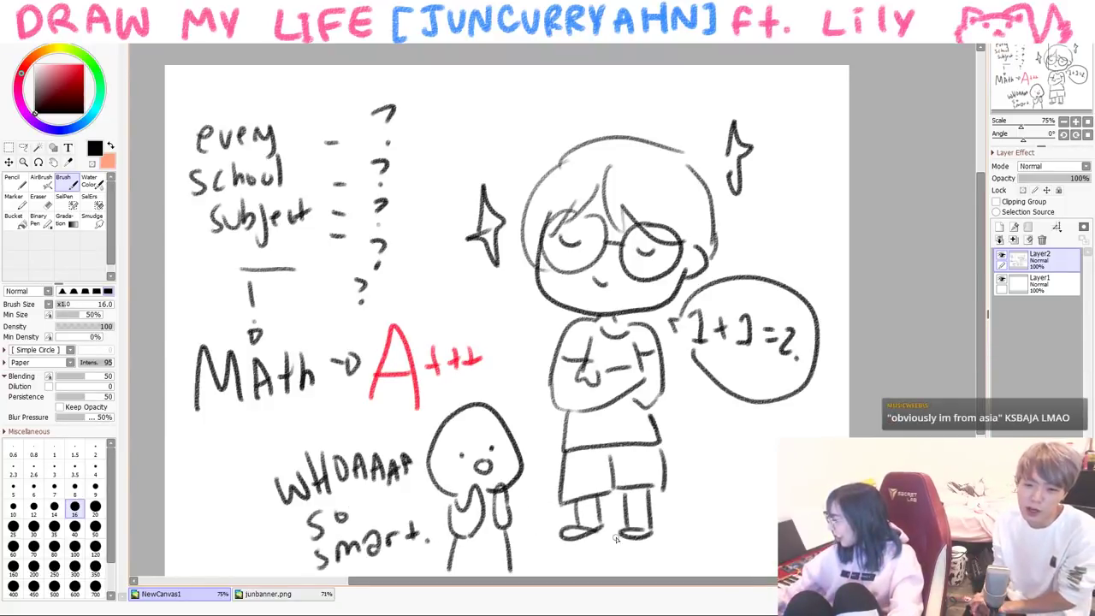
# - Clear the previous math scene and write 'ENG.' at the top-left of the canvas
pyautogui.press('Delete')
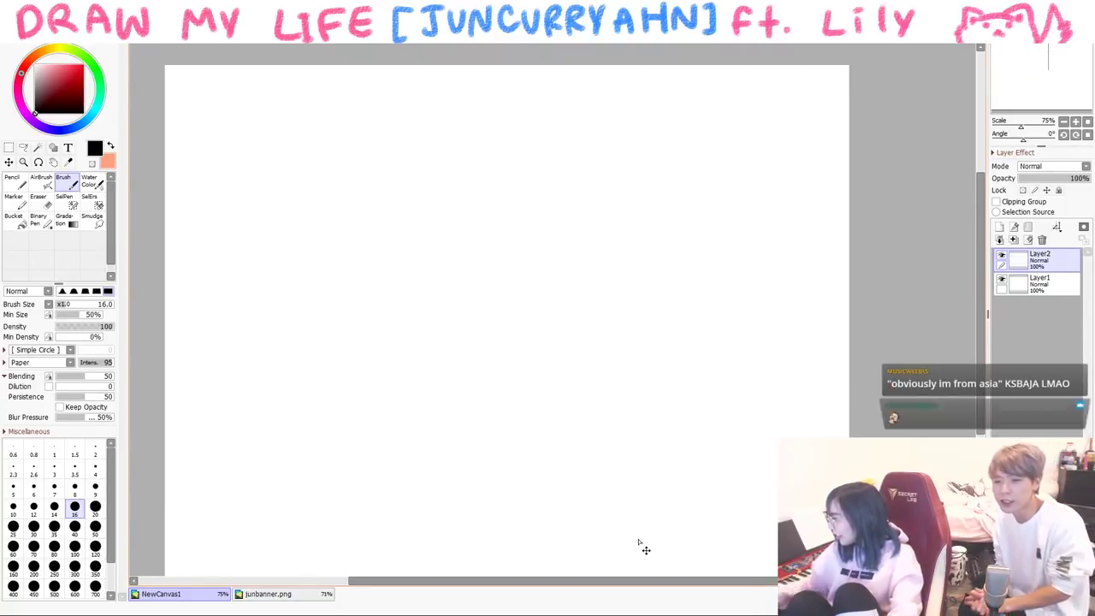
pyautogui.moveTo(220, 120)
pyautogui.mouseDown()
pyautogui.moveTo(234, 170)
pyautogui.moveTo(229, 142)
pyautogui.mouseUp()
pyautogui.moveTo(240, 156)
pyautogui.mouseDown()
pyautogui.moveTo(267, 120)
pyautogui.moveTo(291, 144)
pyautogui.mouseUp()
pyautogui.click(317, 135)
# - Draw a TV with an inner screen and an antenna on top
pyautogui.moveTo(448, 174)
pyautogui.mouseDown()
pyautogui.moveTo(464, 308)
pyautogui.moveTo(670, 278)
pyautogui.moveTo(666, 319)
pyautogui.mouseUp()
pyautogui.moveTo(476, 309); pyautogui.dragTo(646, 308)
pyautogui.moveTo(465, 191)
pyautogui.mouseDown()
pyautogui.moveTo(462, 245)
pyautogui.moveTo(479, 299)
pyautogui.mouseUp()
pyautogui.moveTo(471, 188)
pyautogui.mouseDown()
pyautogui.moveTo(655, 194)
pyautogui.moveTo(646, 299)
pyautogui.mouseUp()
pyautogui.moveTo(490, 294); pyautogui.dragTo(620, 278)
pyautogui.moveTo(559, 159)
pyautogui.mouseDown()
pyautogui.moveTo(527, 109)
pyautogui.moveTo(585, 106)
pyautogui.mouseUp()
# - Draw the child's head with an ear below the TV
pyautogui.moveTo(501, 367); pyautogui.dragTo(506, 426)
pyautogui.moveTo(494, 342); pyautogui.dragTo(519, 376)
pyautogui.moveTo(496, 366); pyautogui.dragTo(506, 419)
pyautogui.moveTo(495, 340)
pyautogui.mouseDown()
pyautogui.moveTo(416, 366)
pyautogui.moveTo(473, 443)
pyautogui.mouseUp()
pyautogui.moveTo(475, 440); pyautogui.dragTo(491, 422)
pyautogui.moveTo(501, 377)
pyautogui.mouseDown()
pyautogui.moveTo(506, 407)
pyautogui.moveTo(510, 395)
pyautogui.mouseUp()
# - Add the child's neck, body and feet, plus viewing lines toward the TV
pyautogui.moveTo(448, 453)
pyautogui.mouseDown()
pyautogui.moveTo(442, 508)
pyautogui.moveTo(489, 513)
pyautogui.mouseUp()
pyautogui.moveTo(496, 452); pyautogui.dragTo(494, 509)
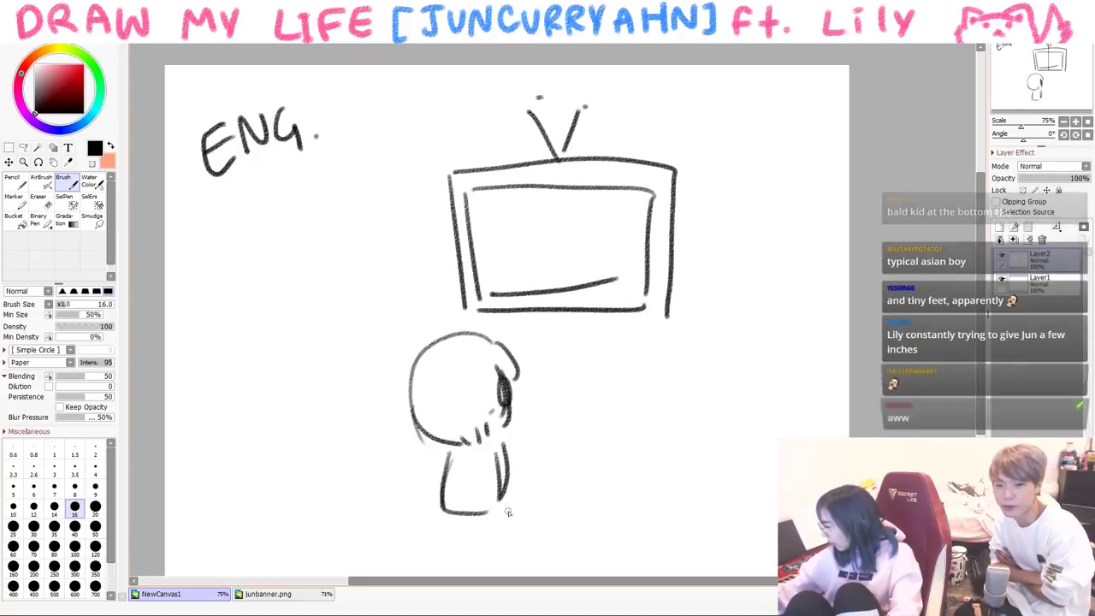
pyautogui.moveTo(501, 440); pyautogui.dragTo(505, 501)
pyautogui.moveTo(491, 506); pyautogui.dragTo(479, 535)
pyautogui.moveTo(513, 486); pyautogui.dragTo(518, 495)
pyautogui.hotkey('ctrl', 'z')
pyautogui.hotkey('ctrl', 'z')
pyautogui.hotkey('ctrl', 'z')
pyautogui.moveTo(438, 507); pyautogui.dragTo(488, 530)
pyautogui.moveTo(528, 324)
pyautogui.mouseDown()
pyautogui.moveTo(511, 342)
pyautogui.moveTo(530, 380)
pyautogui.mouseUp()
pyautogui.moveTo(565, 344); pyautogui.dragTo(562, 417)
# - In yellow, draw a square cartoon character with eyes and limbs on the TV screen
pyautogui.click(49, 50)
pyautogui.click(73, 64)
pyautogui.moveTo(517, 202)
pyautogui.mouseDown()
pyautogui.moveTo(578, 197)
pyautogui.moveTo(572, 272)
pyautogui.moveTo(516, 211)
pyautogui.mouseUp()
pyautogui.moveTo(541, 215)
pyautogui.mouseDown()
pyautogui.moveTo(568, 216)
pyautogui.moveTo(576, 239)
pyautogui.moveTo(599, 221)
pyautogui.mouseUp()
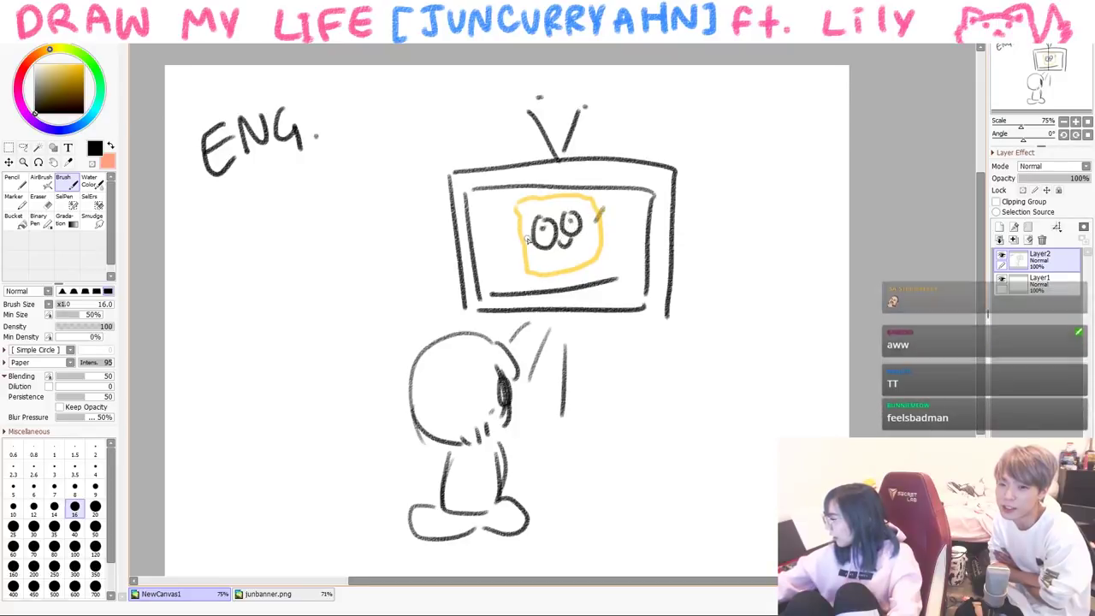
pyautogui.moveTo(519, 233); pyautogui.dragTo(510, 240)
pyautogui.moveTo(535, 291)
pyautogui.mouseDown()
pyautogui.moveTo(576, 276)
pyautogui.moveTo(601, 261)
pyautogui.moveTo(530, 276)
pyautogui.mouseUp()
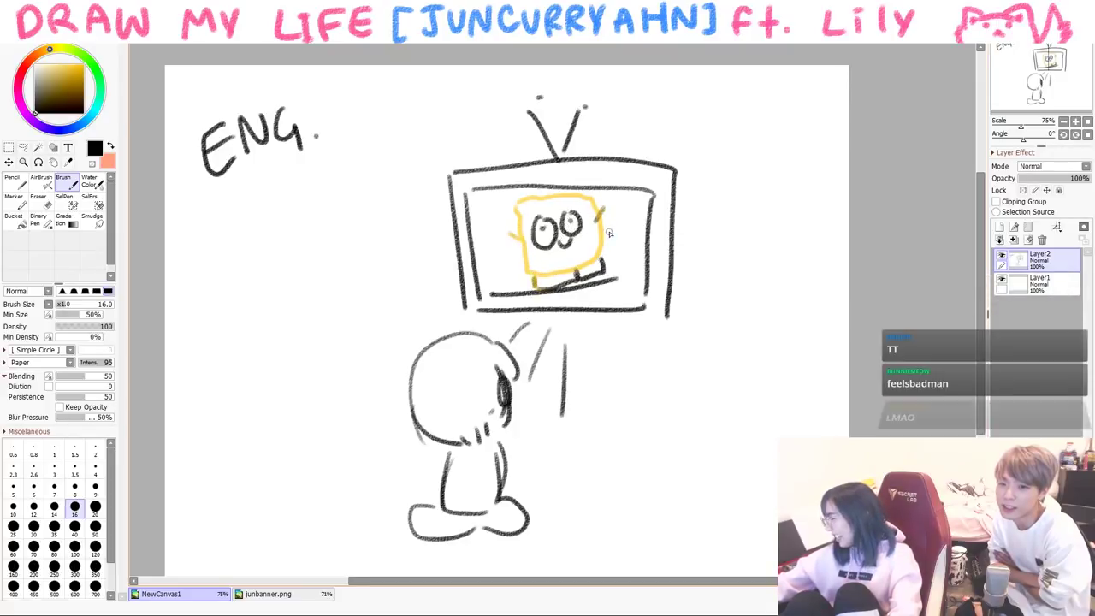
# - Add an 'i see...' speech bubble left of the TV and extra TV lines
pyautogui.moveTo(369, 350)
pyautogui.mouseDown()
pyautogui.moveTo(400, 267)
pyautogui.moveTo(356, 366)
pyautogui.mouseUp()
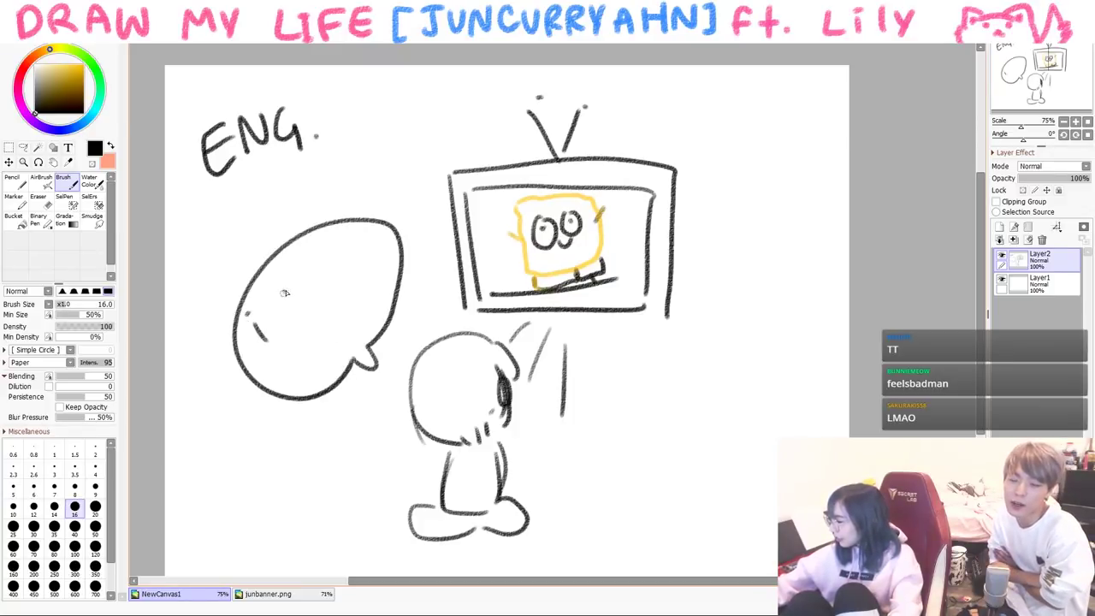
pyautogui.moveTo(315, 289); pyautogui.dragTo(328, 274)
pyautogui.click(348, 284)
pyautogui.click(356, 277)
pyautogui.click(365, 270)
pyautogui.click(318, 336)
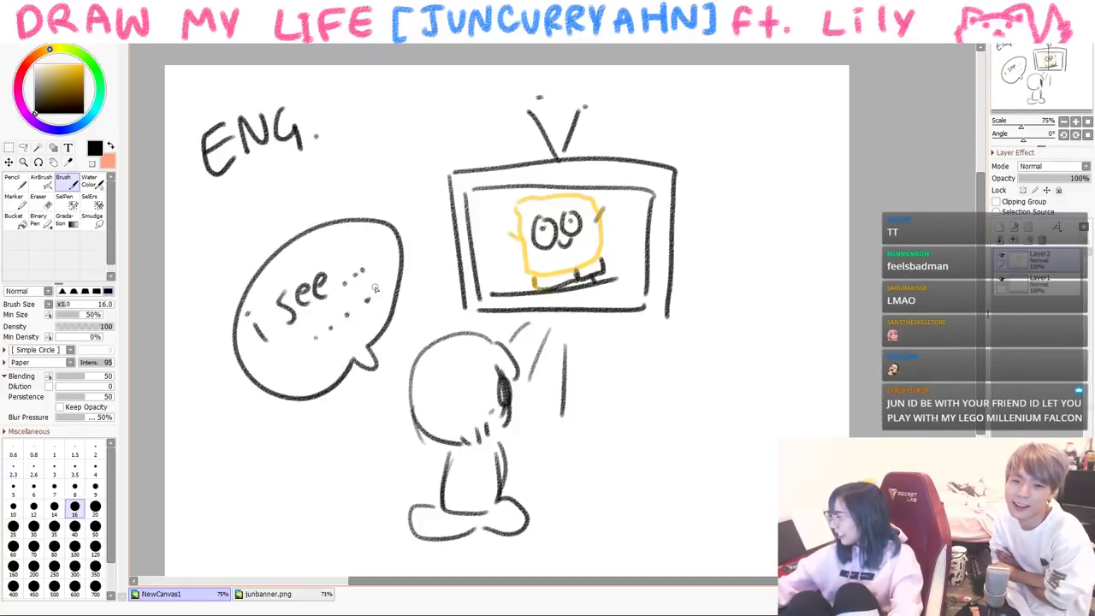
pyautogui.moveTo(590, 330); pyautogui.dragTo(598, 407)
pyautogui.moveTo(472, 324); pyautogui.dragTo(452, 337)
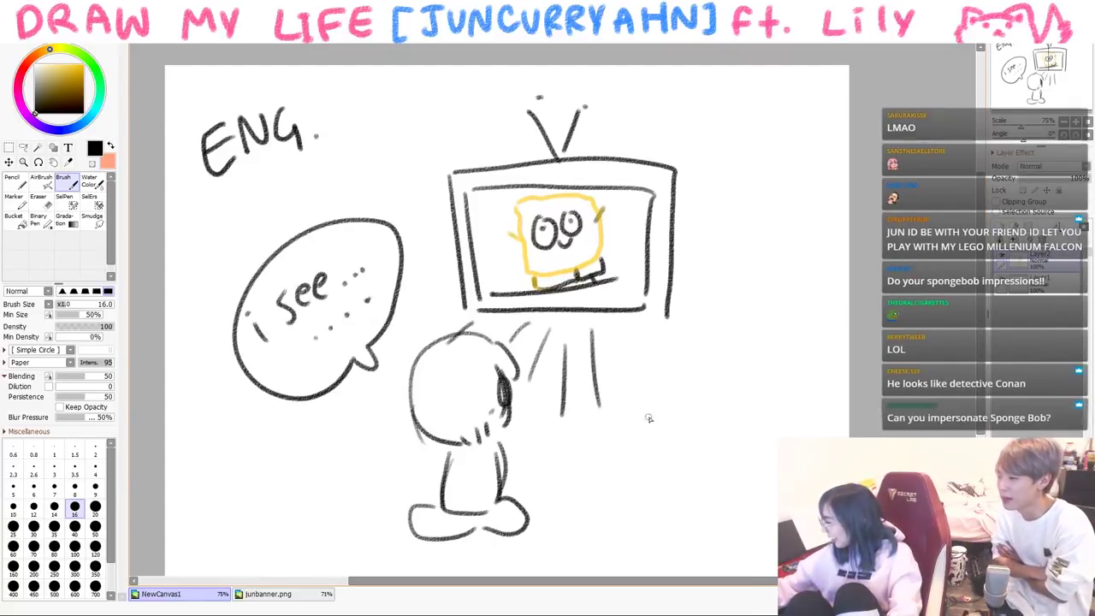
# - Draw a smiling starfish bubble right of the child and a hamburger bubble lower left
pyautogui.moveTo(599, 438)
pyautogui.mouseDown()
pyautogui.moveTo(711, 388)
pyautogui.moveTo(623, 475)
pyautogui.mouseUp()
pyautogui.moveTo(693, 434)
pyautogui.mouseDown()
pyautogui.moveTo(638, 476)
pyautogui.moveTo(650, 424)
pyautogui.moveTo(657, 433)
pyautogui.mouseUp()
pyautogui.moveTo(673, 422); pyautogui.dragTo(674, 433)
pyautogui.moveTo(651, 439); pyautogui.dragTo(676, 439)
pyautogui.moveTo(338, 456)
pyautogui.mouseDown()
pyautogui.moveTo(349, 448)
pyautogui.moveTo(239, 475)
pyautogui.moveTo(329, 445)
pyautogui.moveTo(252, 511)
pyautogui.moveTo(304, 481)
pyautogui.mouseUp()
pyautogui.moveTo(253, 511)
pyautogui.mouseDown()
pyautogui.moveTo(301, 496)
pyautogui.moveTo(265, 519)
pyautogui.moveTo(299, 520)
pyautogui.moveTo(323, 485)
pyautogui.mouseUp()
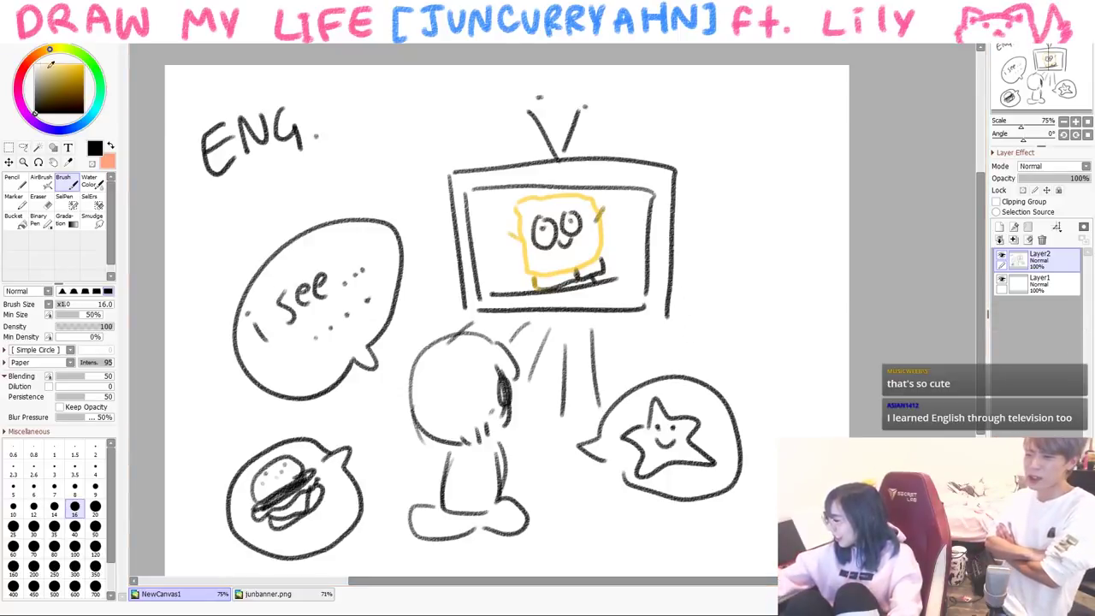
# - Write '300 IQ' in blue, then clear the TV scene
pyautogui.click(99, 87)
pyautogui.click(56, 82)
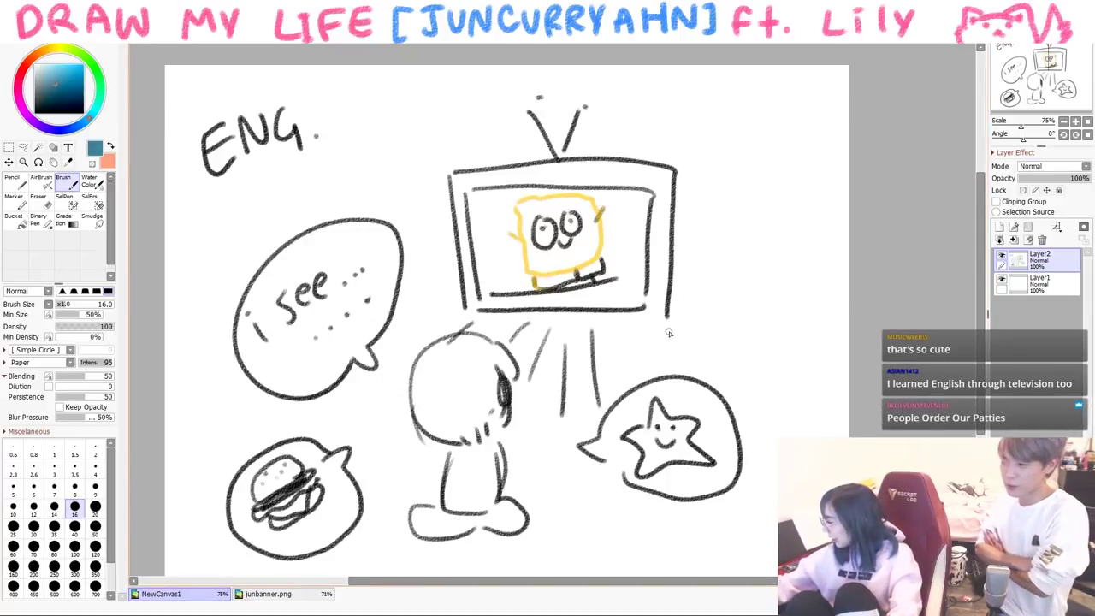
pyautogui.moveTo(709, 332); pyautogui.dragTo(715, 353)
pyautogui.moveTo(744, 327)
pyautogui.mouseDown()
pyautogui.moveTo(742, 350)
pyautogui.moveTo(774, 328)
pyautogui.moveTo(789, 356)
pyautogui.mouseUp()
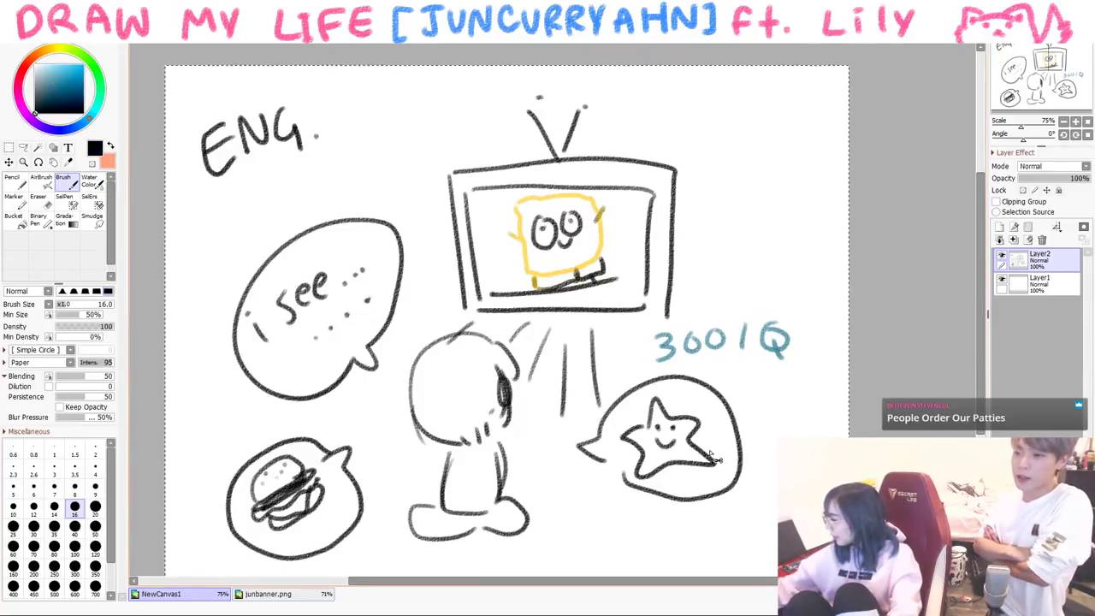
pyautogui.press('Delete')
# - Sketch a round face outline with an eye, hair arcs and loop scribbles inside
pyautogui.moveTo(427, 243)
pyautogui.mouseDown()
pyautogui.moveTo(463, 324)
pyautogui.moveTo(551, 265)
pyautogui.mouseUp()
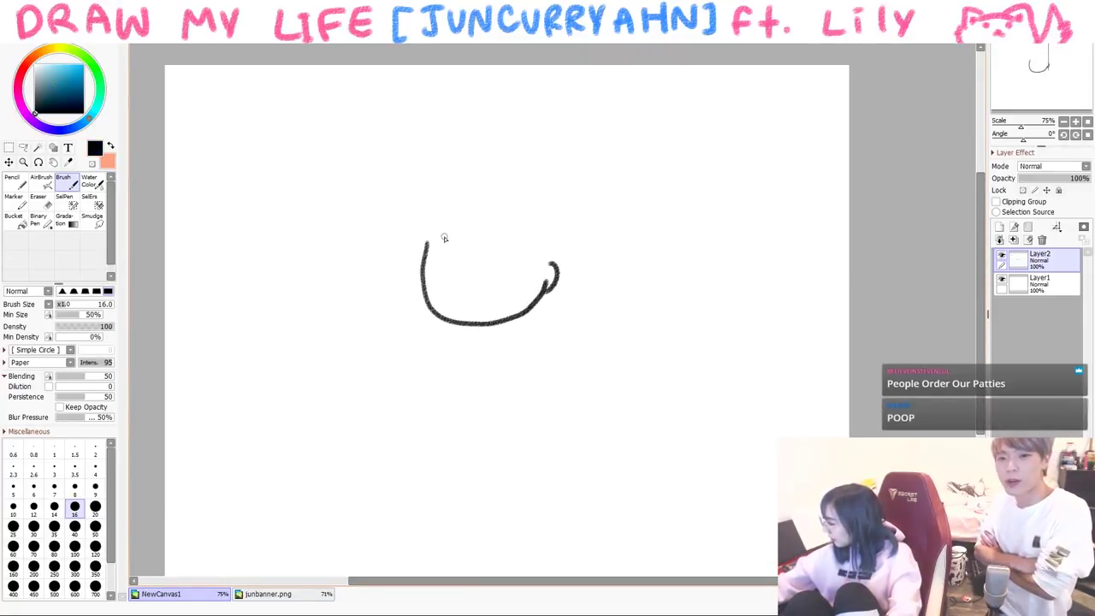
pyautogui.moveTo(443, 242); pyautogui.dragTo(466, 237)
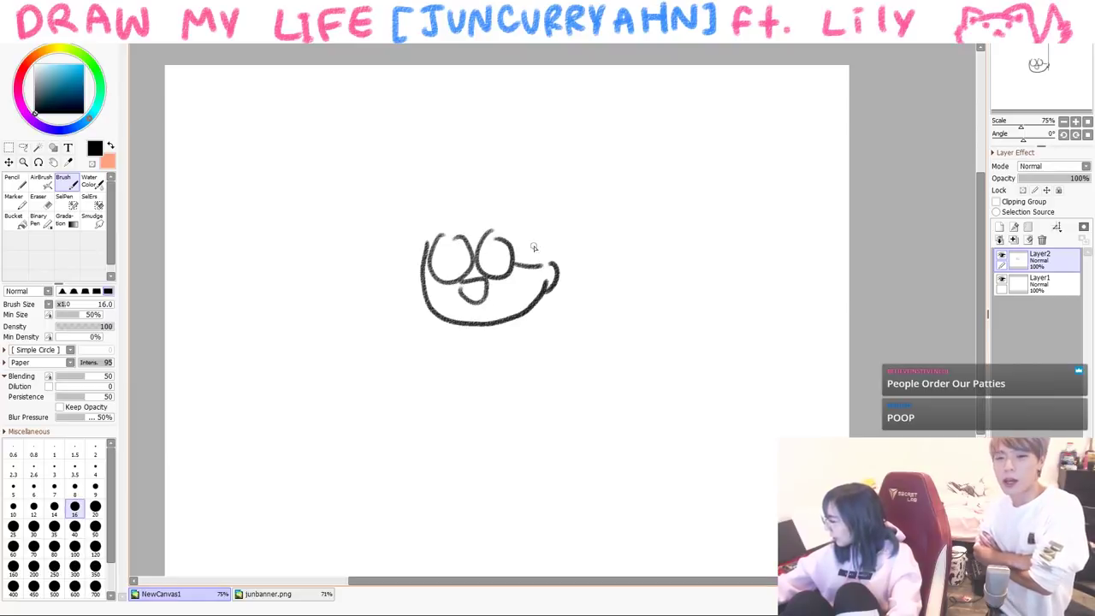
pyautogui.moveTo(426, 248); pyautogui.dragTo(462, 168)
pyautogui.moveTo(506, 219)
pyautogui.mouseDown()
pyautogui.moveTo(510, 256)
pyautogui.moveTo(539, 253)
pyautogui.mouseUp()
pyautogui.moveTo(481, 171); pyautogui.dragTo(556, 225)
pyautogui.hotkey('ctrl', 'z')
pyautogui.hotkey('ctrl', 'z')
pyautogui.hotkey('ctrl', 'z')
pyautogui.hotkey('ctrl', 'z')
pyautogui.hotkey('ctrl', 'z')
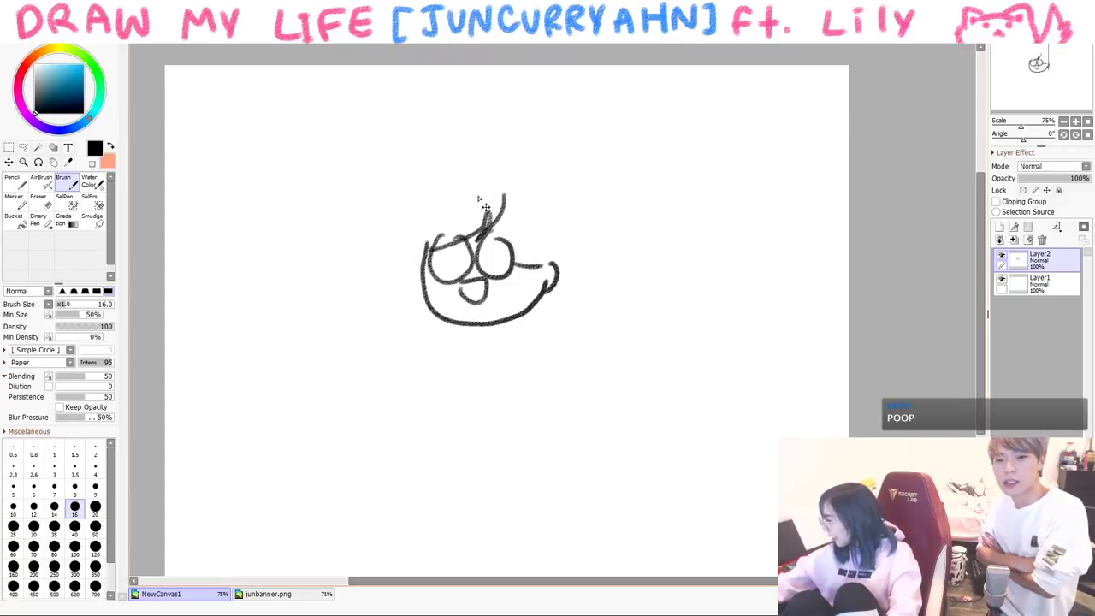
pyautogui.moveTo(457, 202); pyautogui.dragTo(455, 256)
pyautogui.moveTo(471, 224); pyautogui.dragTo(541, 252)
pyautogui.moveTo(434, 223); pyautogui.dragTo(434, 281)
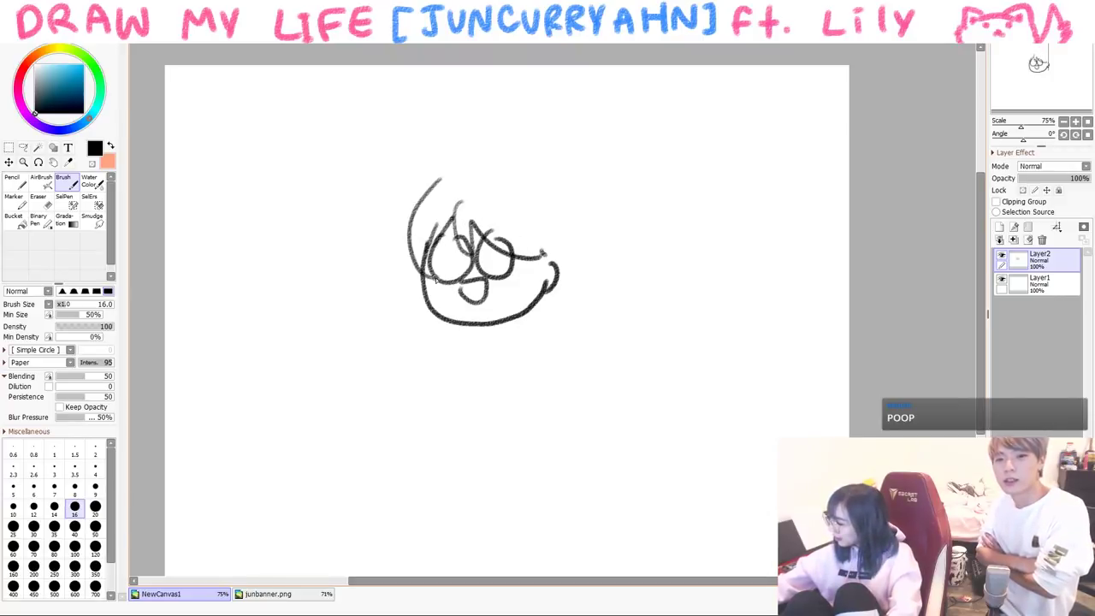
pyautogui.moveTo(534, 173); pyautogui.dragTo(551, 271)
pyautogui.moveTo(479, 229); pyautogui.dragTo(501, 220)
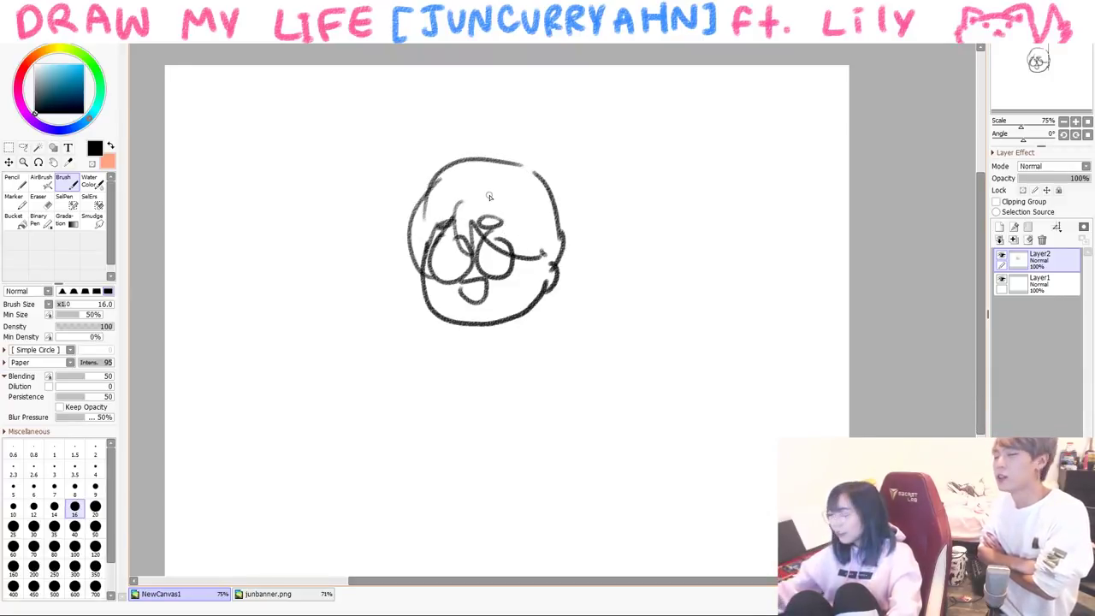
# - Clear the face sketch, write '3rd grade' and draw the angry teacher's head, body and pointing arm
pyautogui.press('Delete')
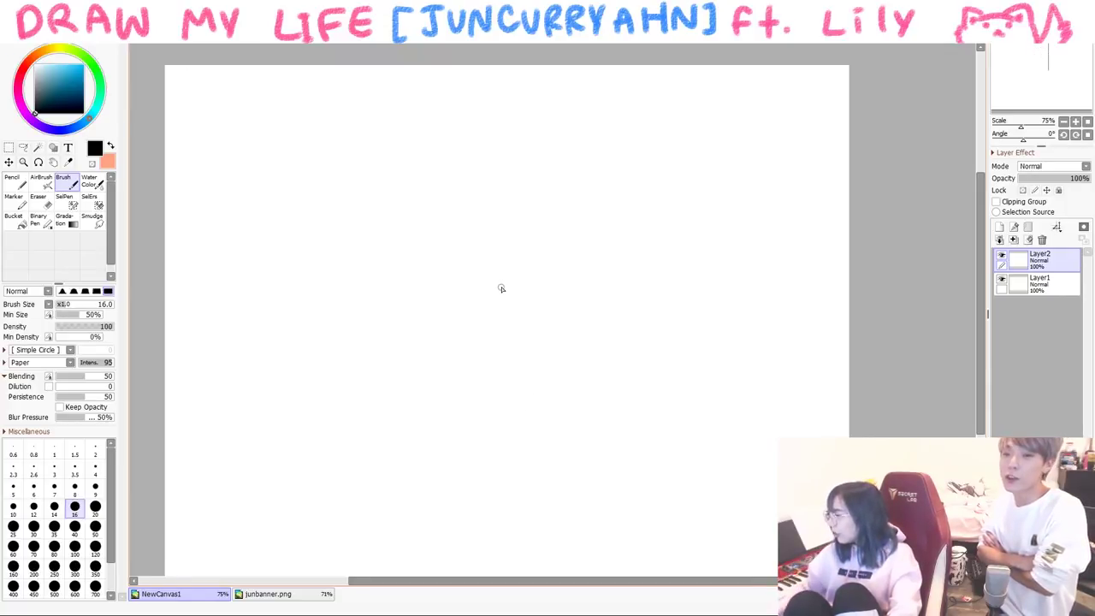
pyautogui.moveTo(226, 116); pyautogui.dragTo(251, 137)
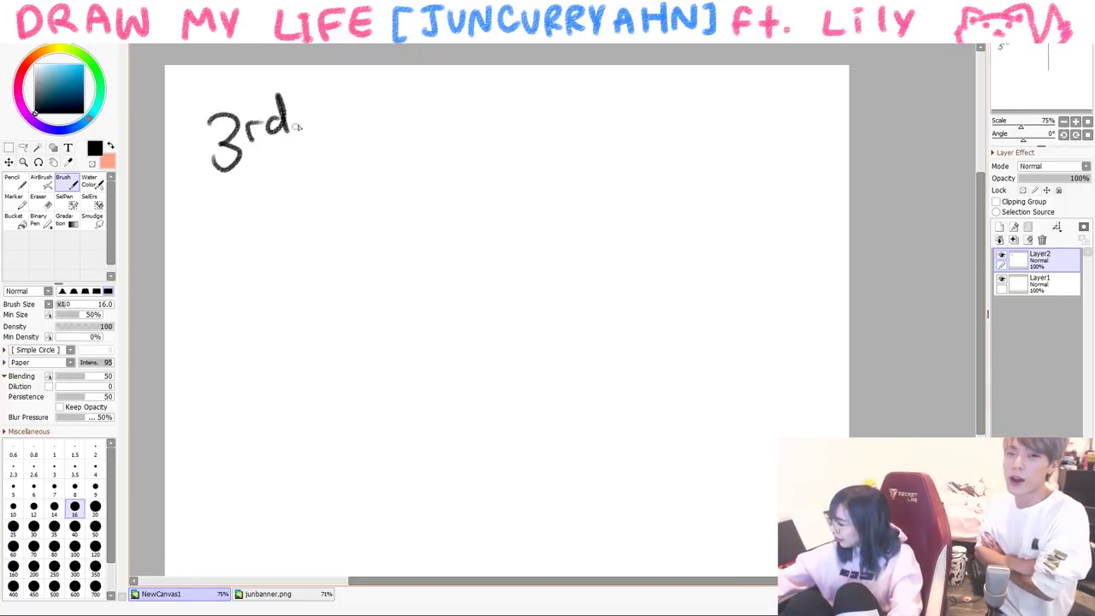
pyautogui.moveTo(504, 165)
pyautogui.mouseDown()
pyautogui.moveTo(534, 143)
pyautogui.moveTo(527, 235)
pyautogui.moveTo(604, 234)
pyautogui.mouseUp()
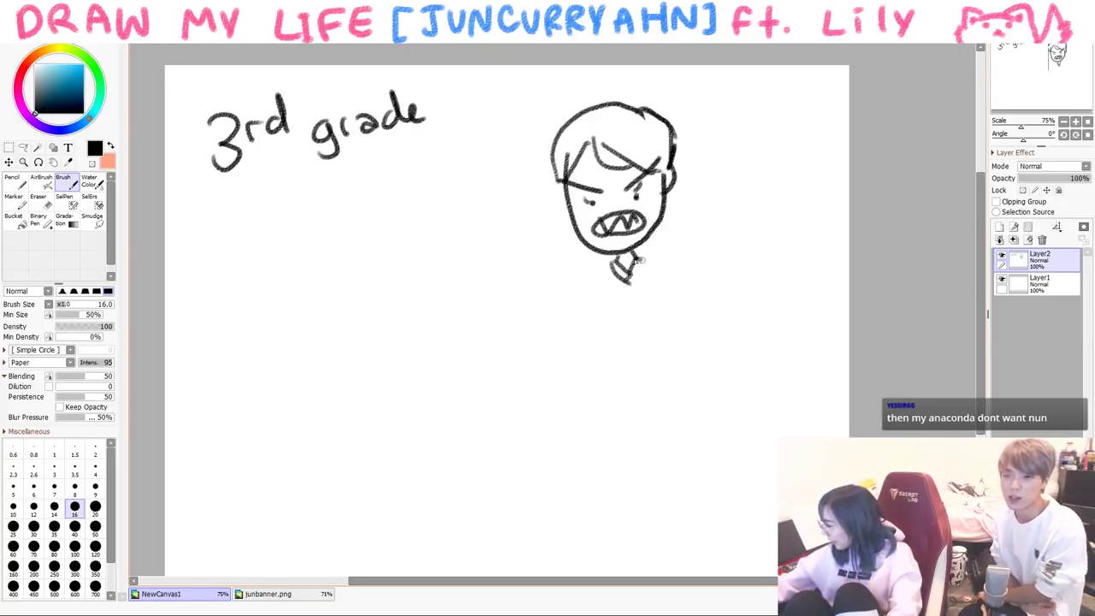
pyautogui.moveTo(604, 272)
pyautogui.mouseDown()
pyautogui.moveTo(611, 324)
pyautogui.moveTo(656, 293)
pyautogui.mouseUp()
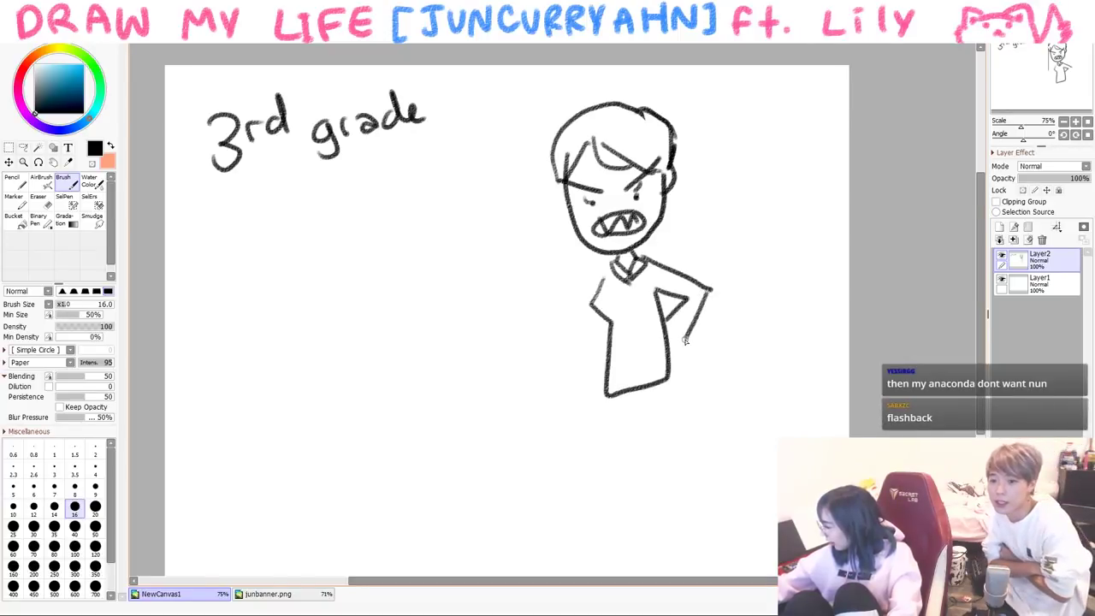
pyautogui.moveTo(613, 257); pyautogui.dragTo(516, 305)
pyautogui.moveTo(589, 291); pyautogui.dragTo(515, 315)
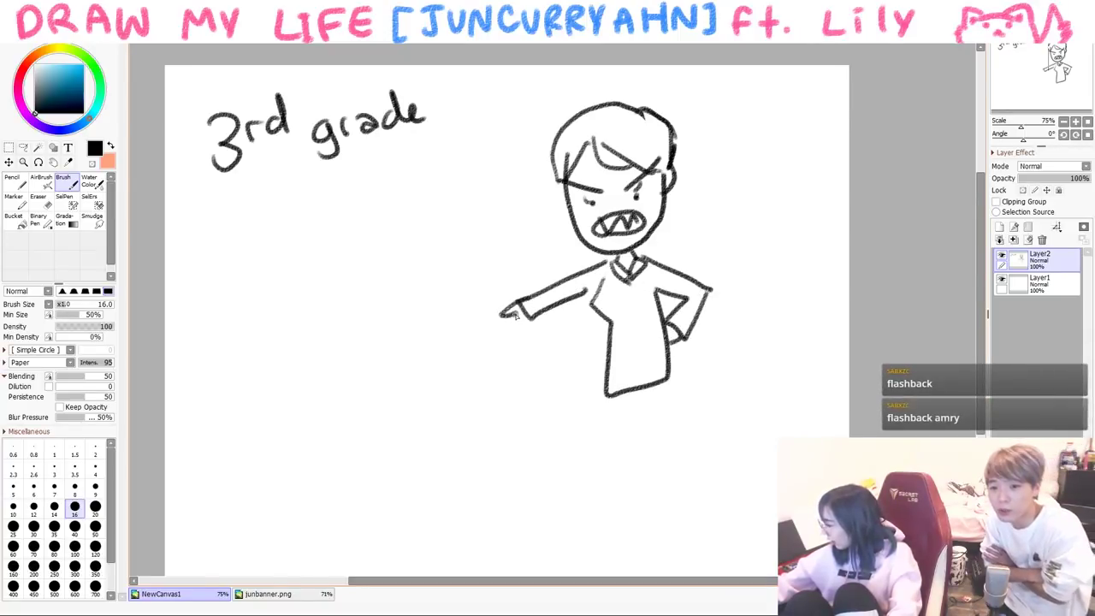
# - Draw the teacher's skirt and both legs with feet
pyautogui.moveTo(611, 407)
pyautogui.mouseDown()
pyautogui.moveTo(599, 440)
pyautogui.moveTo(673, 433)
pyautogui.moveTo(676, 394)
pyautogui.moveTo(655, 539)
pyautogui.mouseUp()
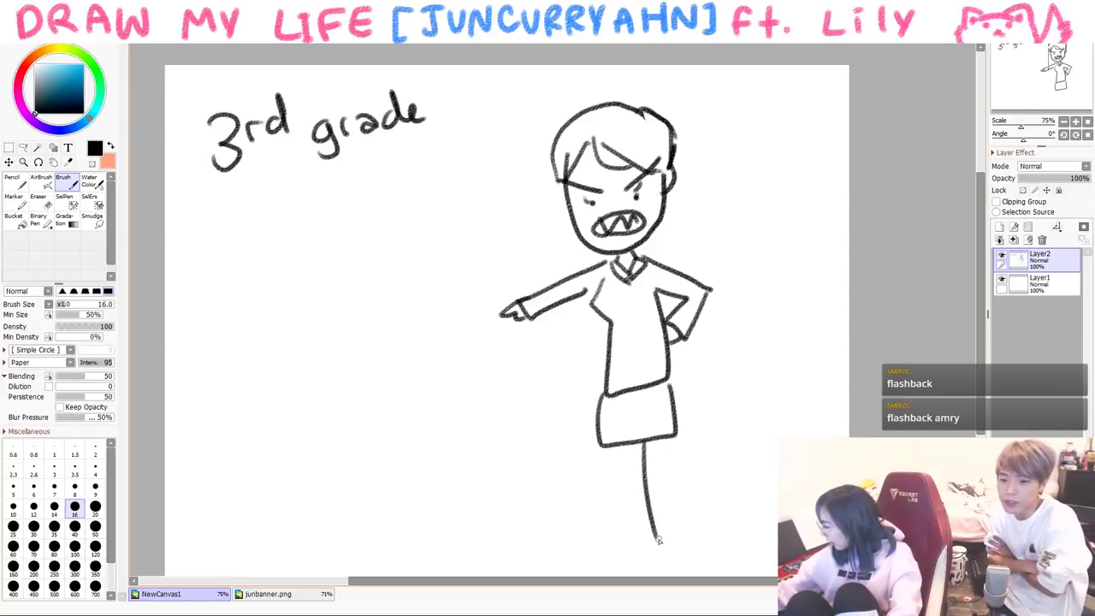
pyautogui.moveTo(672, 435); pyautogui.dragTo(674, 540)
pyautogui.hotkey('ctrl', 'z')
pyautogui.hotkey('ctrl', 'z')
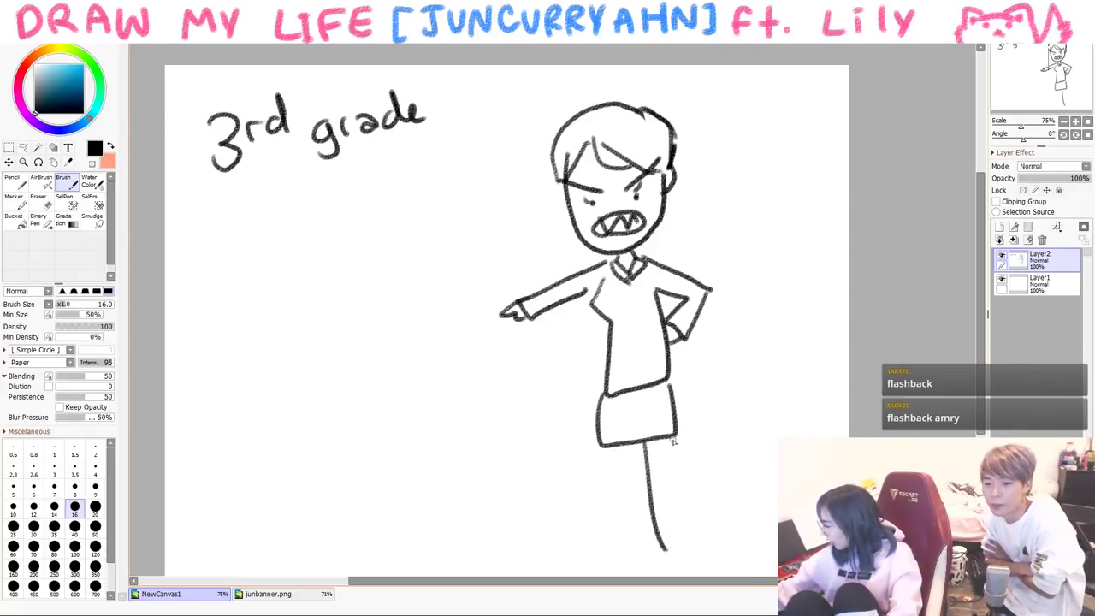
pyautogui.moveTo(672, 446); pyautogui.dragTo(649, 568)
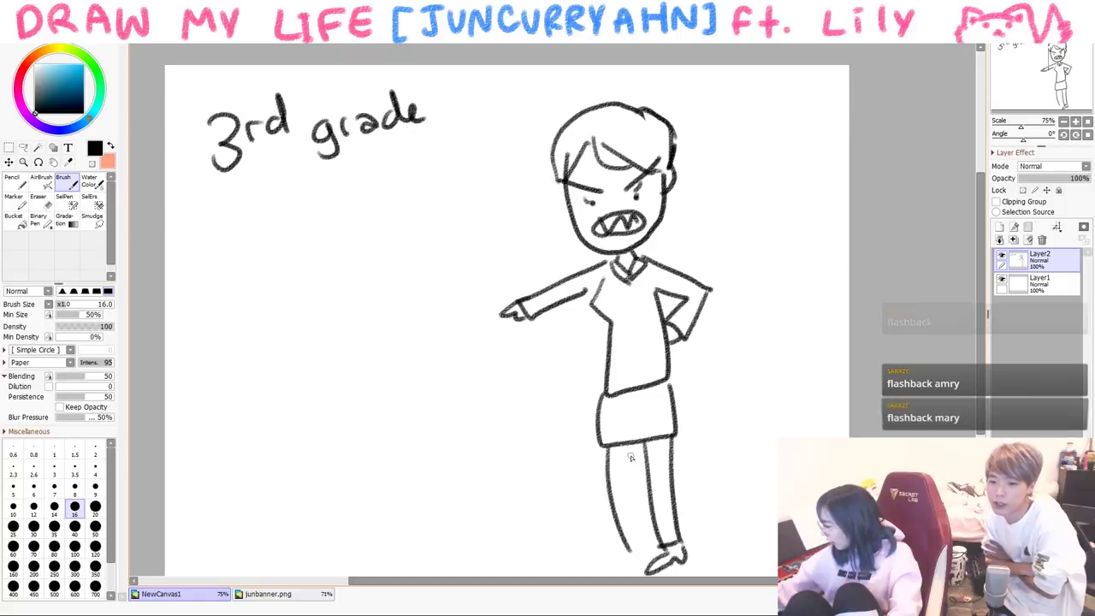
pyautogui.moveTo(629, 445); pyautogui.dragTo(638, 552)
pyautogui.moveTo(609, 448); pyautogui.dragTo(621, 564)
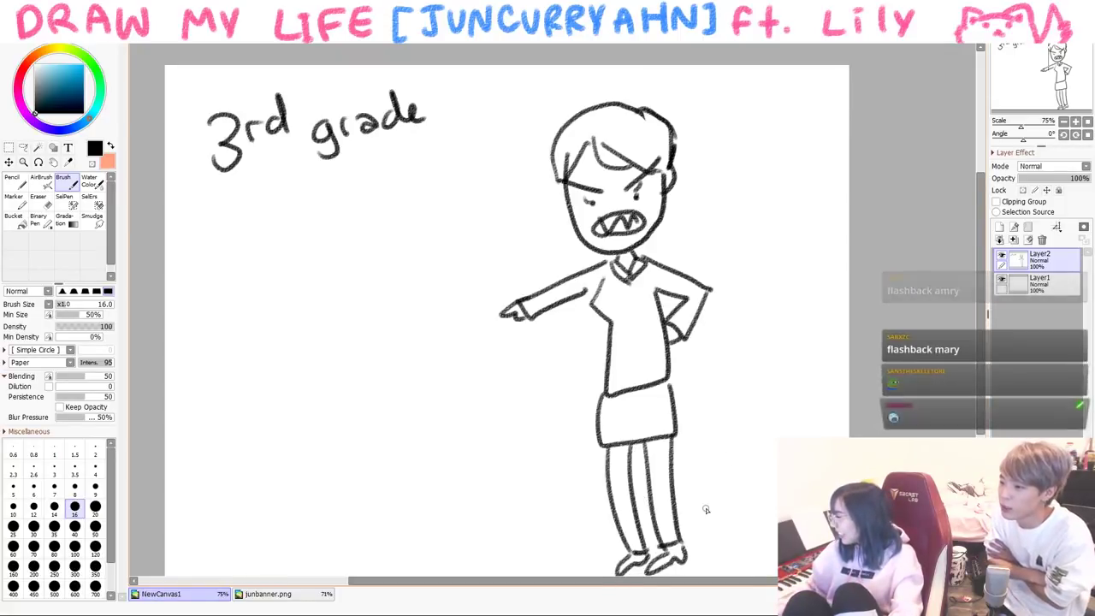
# - Draw the child's face with round glasses and hair left of the teacher
pyautogui.moveTo(333, 385); pyautogui.dragTo(416, 441)
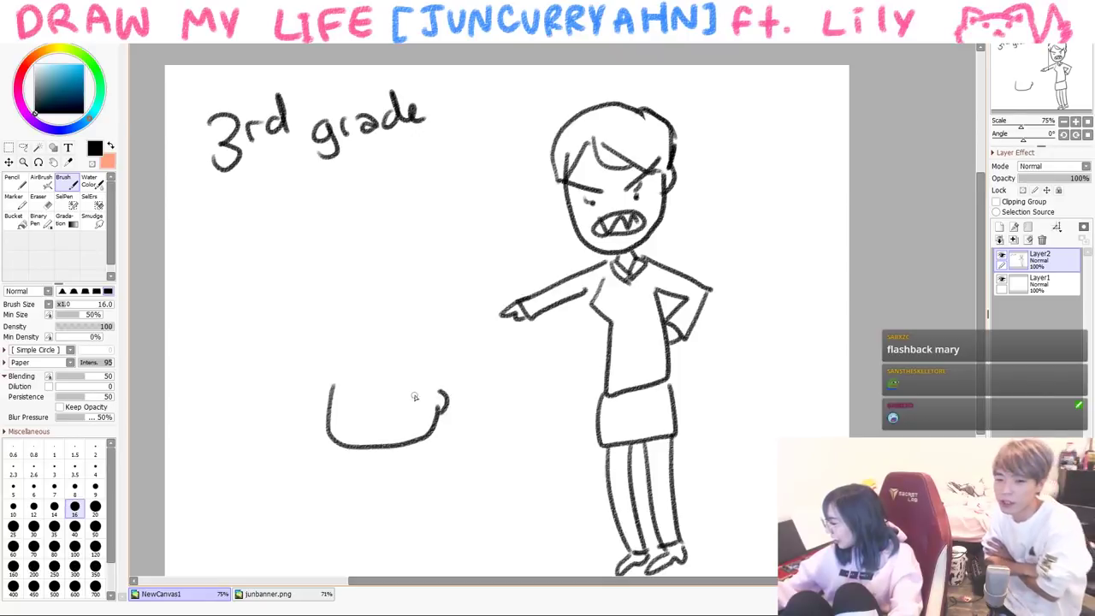
pyautogui.moveTo(414, 396)
pyautogui.mouseDown()
pyautogui.moveTo(380, 389)
pyautogui.moveTo(411, 387)
pyautogui.mouseUp()
pyautogui.moveTo(339, 385); pyautogui.dragTo(347, 376)
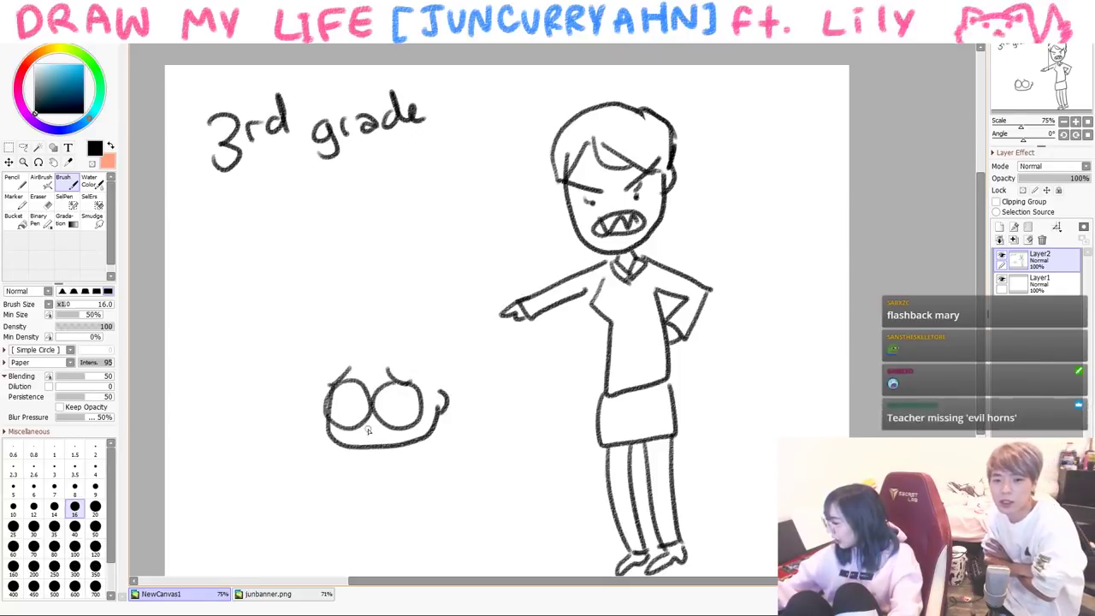
pyautogui.moveTo(350, 346); pyautogui.dragTo(441, 391)
pyautogui.moveTo(317, 385); pyautogui.dragTo(363, 319)
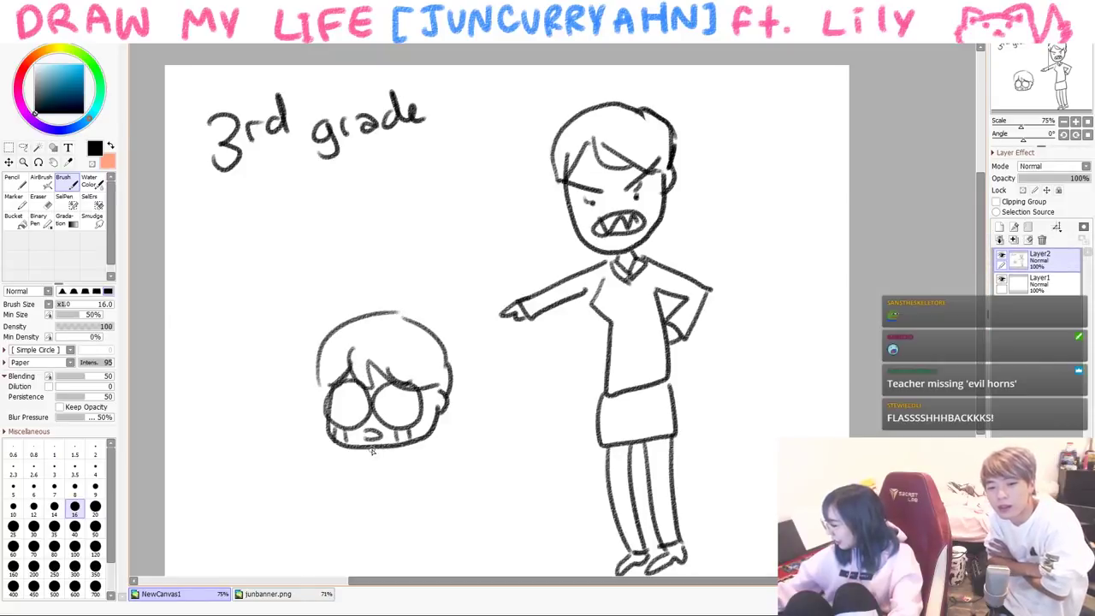
pyautogui.moveTo(422, 372); pyautogui.dragTo(441, 446)
pyautogui.moveTo(323, 380); pyautogui.dragTo(318, 455)
pyautogui.moveTo(442, 452); pyautogui.dragTo(439, 459)
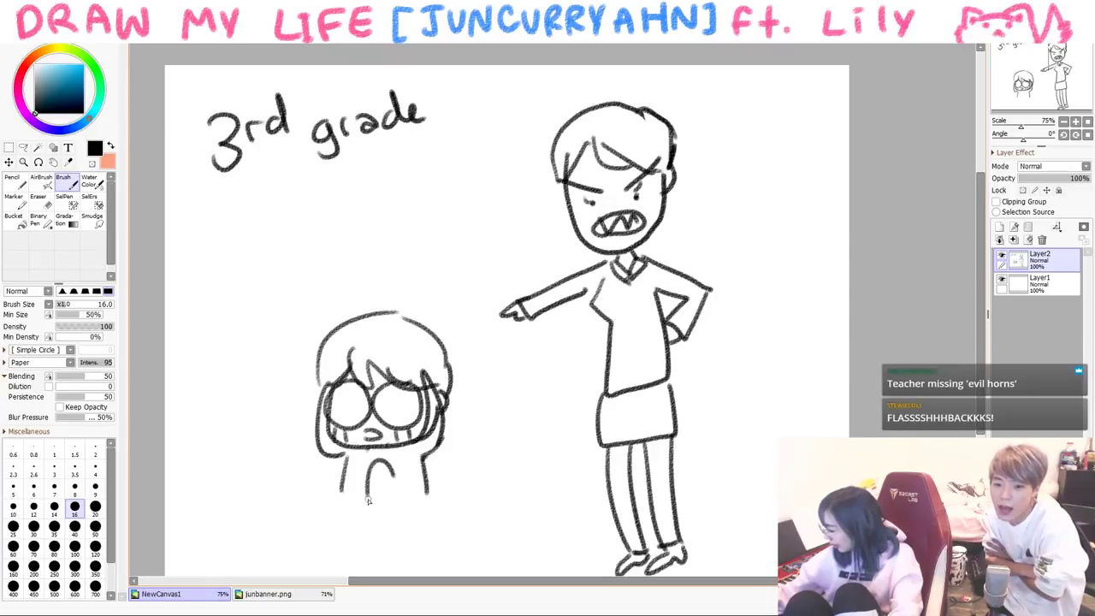
# - Add the child's hunched legs and sweat marks, then select all and cut to clear the canvas
pyautogui.moveTo(343, 462); pyautogui.dragTo(369, 535)
pyautogui.moveTo(392, 472)
pyautogui.mouseDown()
pyautogui.moveTo(425, 515)
pyautogui.moveTo(426, 493)
pyautogui.mouseUp()
pyautogui.moveTo(254, 334)
pyautogui.mouseDown()
pyautogui.moveTo(281, 345)
pyautogui.moveTo(257, 380)
pyautogui.mouseUp()
pyautogui.moveTo(310, 253); pyautogui.dragTo(323, 289)
pyautogui.moveTo(342, 270); pyautogui.dragTo(349, 291)
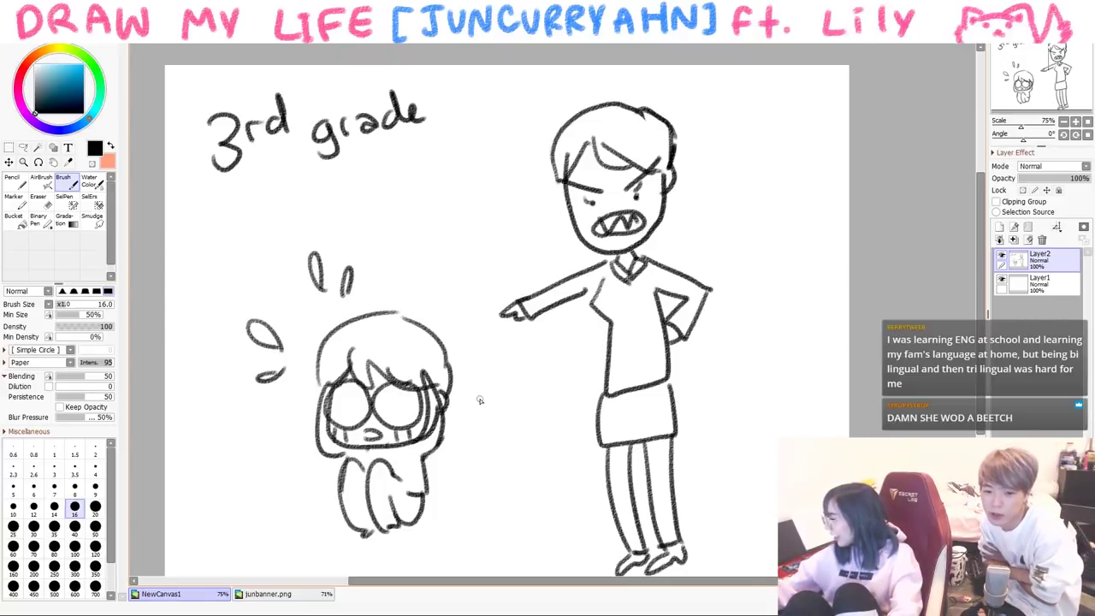
pyautogui.moveTo(479, 400); pyautogui.dragTo(502, 379)
pyautogui.moveTo(493, 422); pyautogui.dragTo(479, 430)
pyautogui.hotkey('ctrl', 'a')
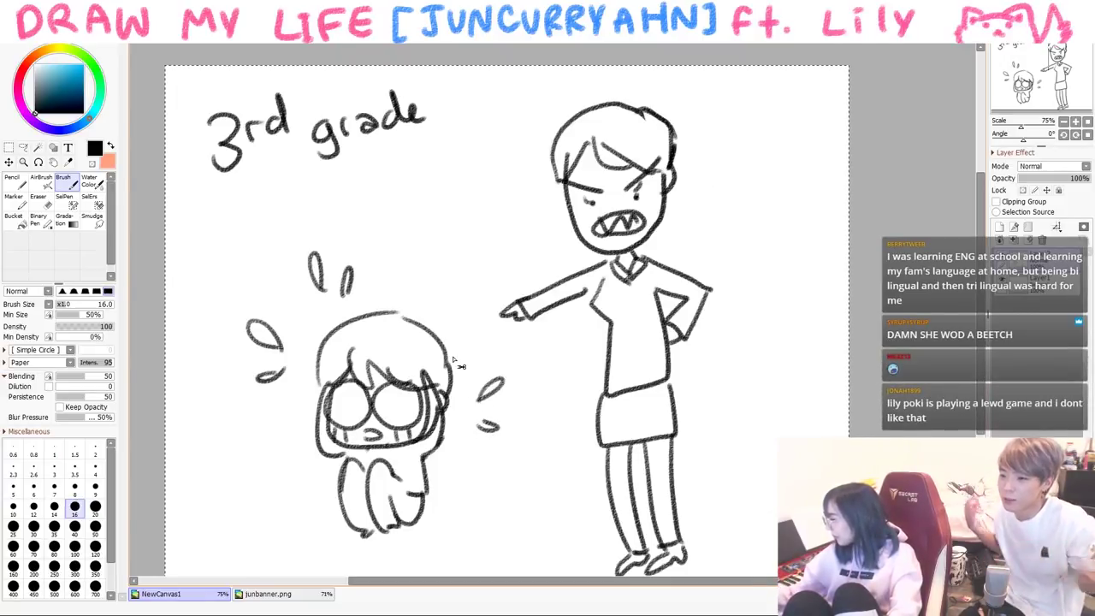
pyautogui.hotkey('ctrl', 'x')
# - Draw the shouting teacher's large head with crossed angry brows, hair and open mouth
pyautogui.moveTo(648, 247)
pyautogui.mouseDown()
pyautogui.moveTo(823, 288)
pyautogui.moveTo(814, 313)
pyautogui.mouseUp()
pyautogui.moveTo(629, 269); pyautogui.dragTo(710, 286)
pyautogui.moveTo(773, 231); pyautogui.dragTo(752, 262)
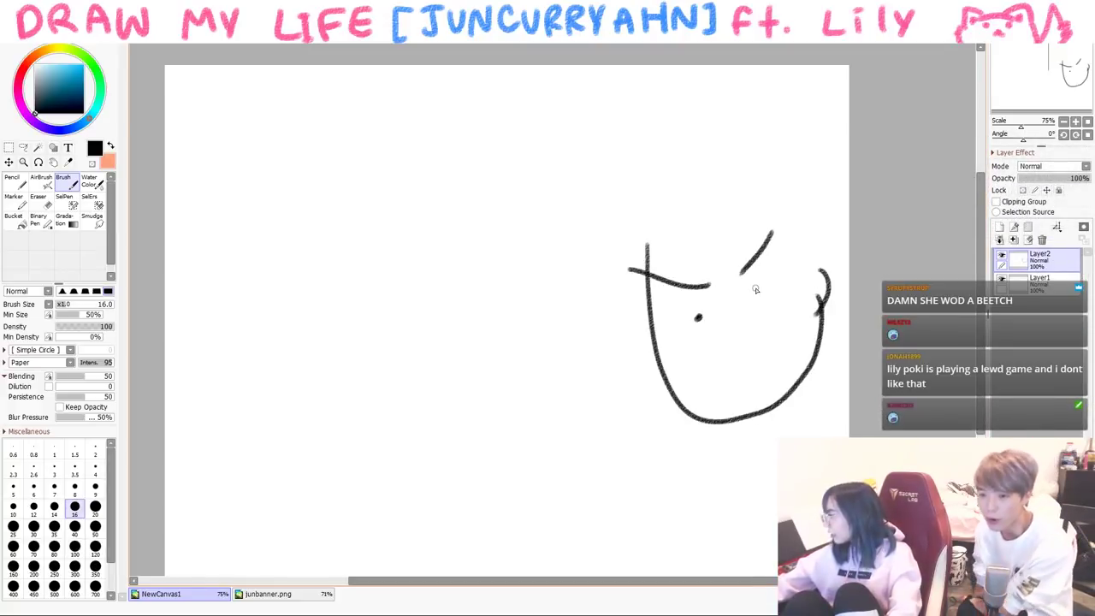
pyautogui.moveTo(725, 382)
pyautogui.mouseDown()
pyautogui.moveTo(701, 384)
pyautogui.moveTo(729, 345)
pyautogui.moveTo(774, 364)
pyautogui.mouseUp()
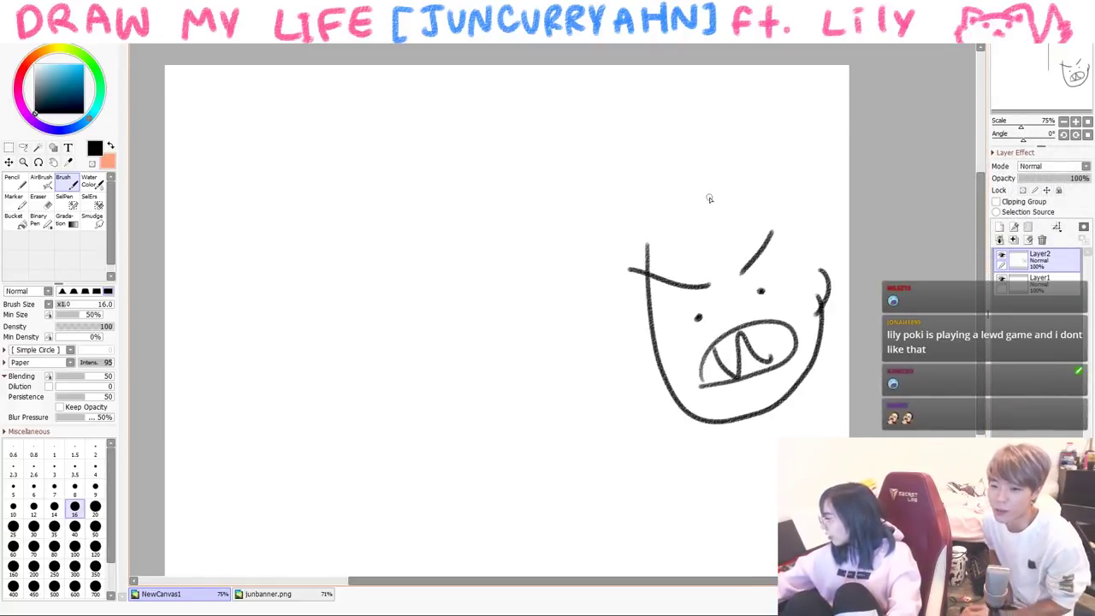
pyautogui.moveTo(673, 202); pyautogui.dragTo(647, 297)
pyautogui.moveTo(633, 207); pyautogui.dragTo(639, 335)
pyautogui.moveTo(621, 267)
pyautogui.mouseDown()
pyautogui.moveTo(808, 143)
pyautogui.moveTo(842, 252)
pyautogui.mouseUp()
pyautogui.moveTo(699, 204); pyautogui.dragTo(800, 261)
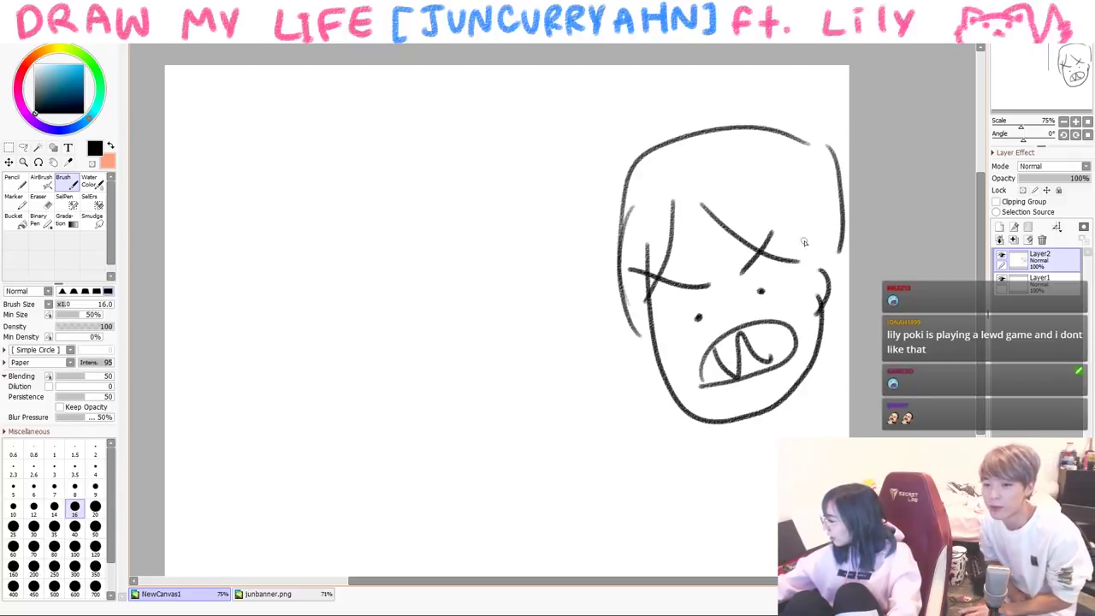
# - Add the teacher's neck, shoulder and pointing arm with hand
pyautogui.moveTo(799, 395)
pyautogui.mouseDown()
pyautogui.moveTo(758, 428)
pyautogui.moveTo(602, 485)
pyautogui.moveTo(715, 482)
pyautogui.mouseUp()
pyautogui.moveTo(599, 462); pyautogui.dragTo(588, 491)
pyautogui.moveTo(741, 465); pyautogui.dragTo(739, 476)
pyautogui.moveTo(738, 466); pyautogui.dragTo(776, 518)
pyautogui.hotkey('ctrl', 'z')
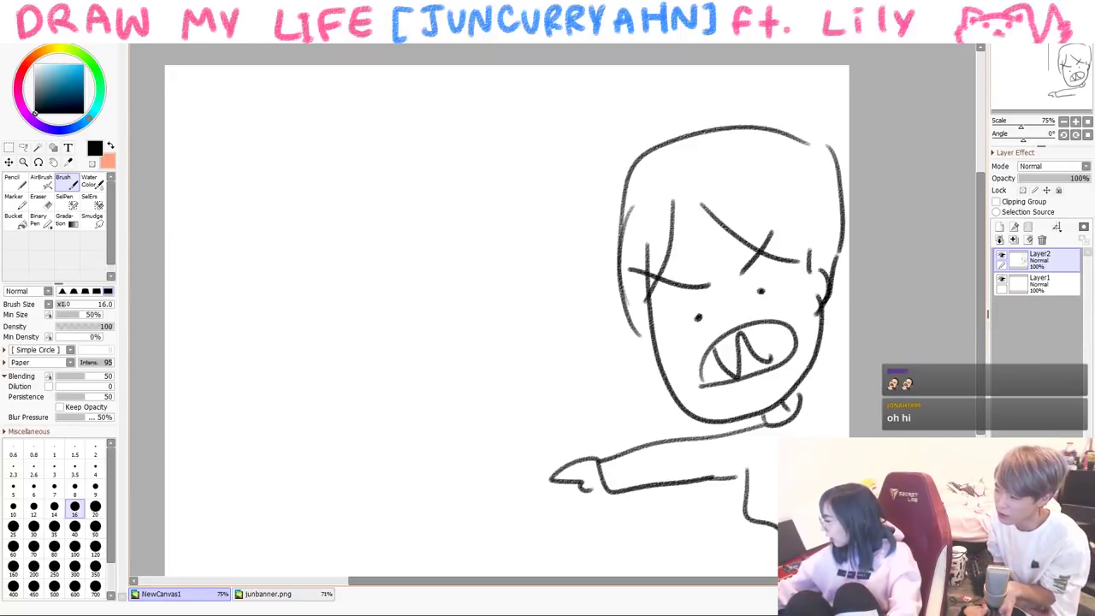
# - Write 'BAD.' in a speech bubble and start the crying child's U-shaped face
pyautogui.moveTo(529, 211)
pyautogui.mouseDown()
pyautogui.moveTo(434, 122)
pyautogui.moveTo(513, 204)
pyautogui.mouseUp()
pyautogui.moveTo(451, 152)
pyautogui.mouseDown()
pyautogui.moveTo(457, 192)
pyautogui.moveTo(518, 168)
pyautogui.moveTo(531, 150)
pyautogui.mouseUp()
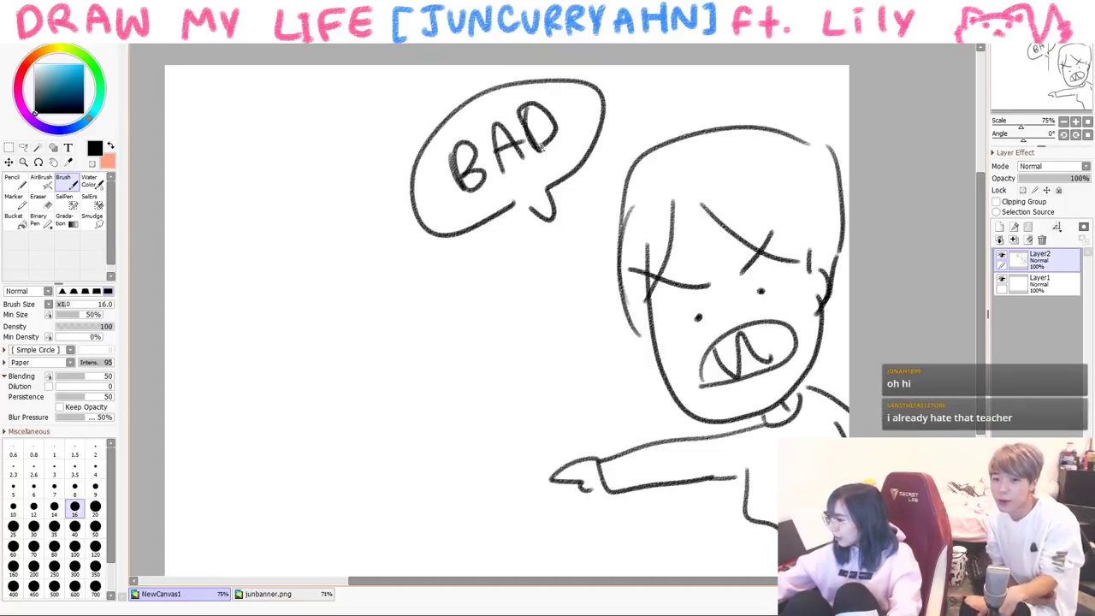
pyautogui.click(566, 146)
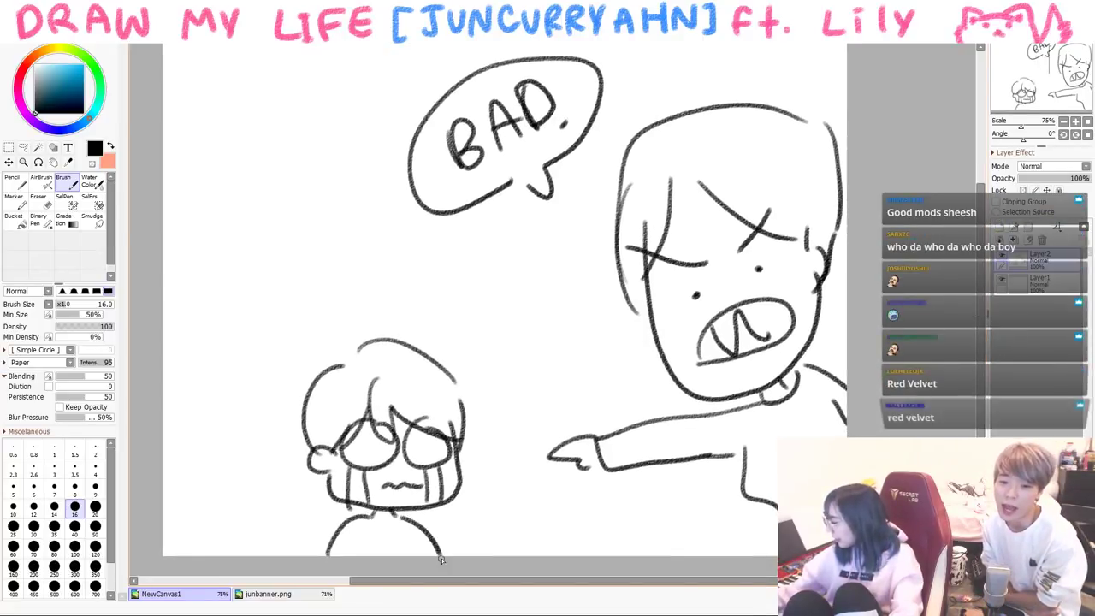
pyautogui.moveTo(327, 555); pyautogui.dragTo(442, 554)
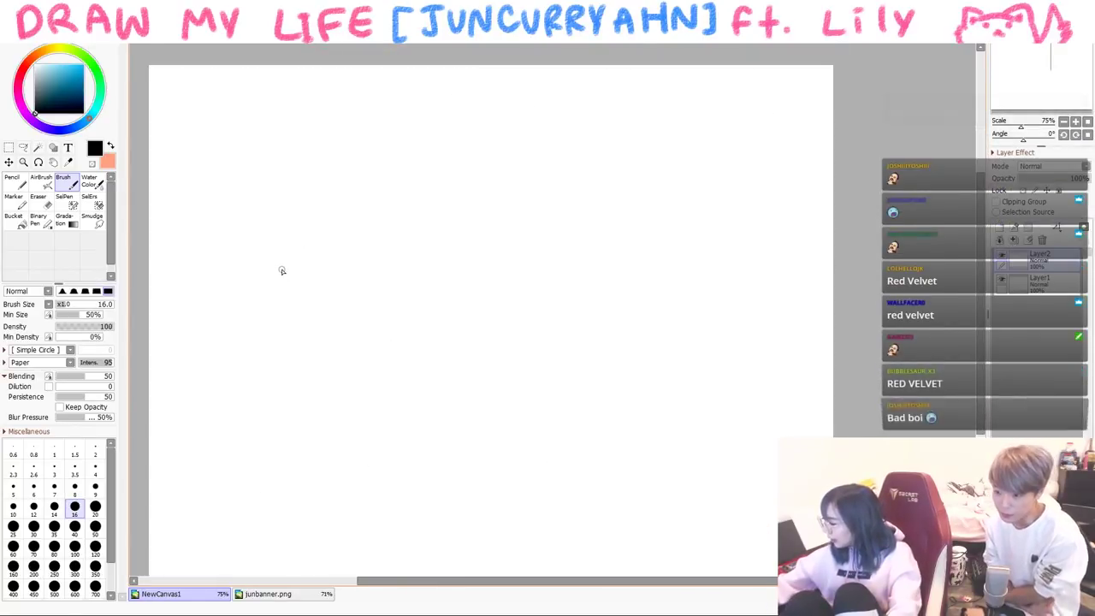
pyautogui.moveTo(283, 265); pyautogui.dragTo(367, 338)
# - Redraw the sick boy's face outline with glasses and add three squiggles above his head
pyautogui.hotkey('ctrl', 'z')
pyautogui.moveTo(320, 284)
pyautogui.mouseDown()
pyautogui.moveTo(409, 356)
pyautogui.moveTo(443, 290)
pyautogui.moveTo(443, 308)
pyautogui.mouseUp()
pyautogui.moveTo(341, 271); pyautogui.dragTo(341, 289)
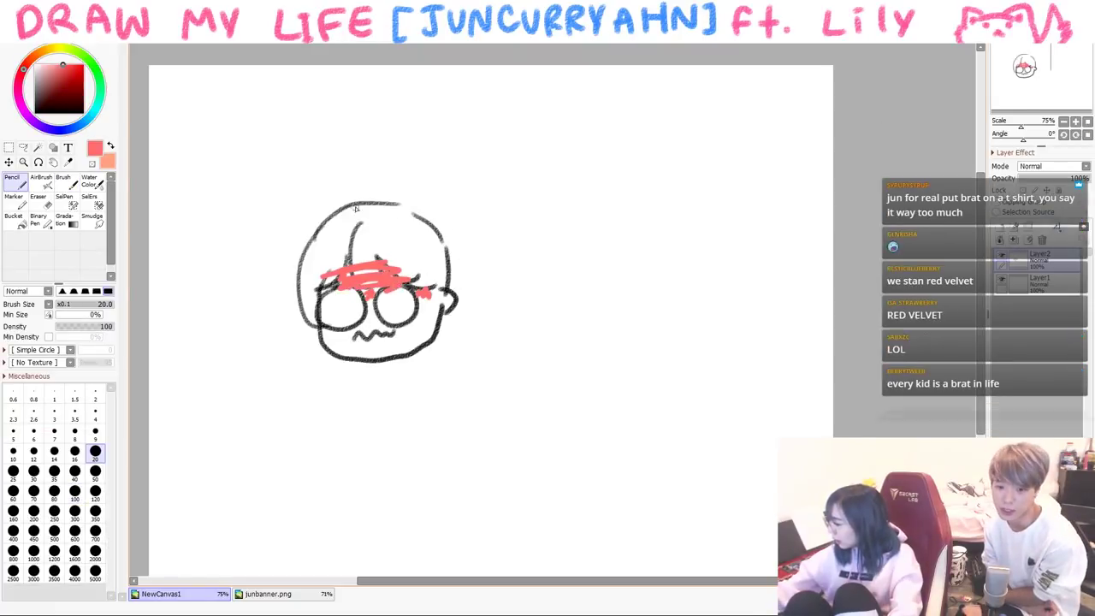
pyautogui.press('x')
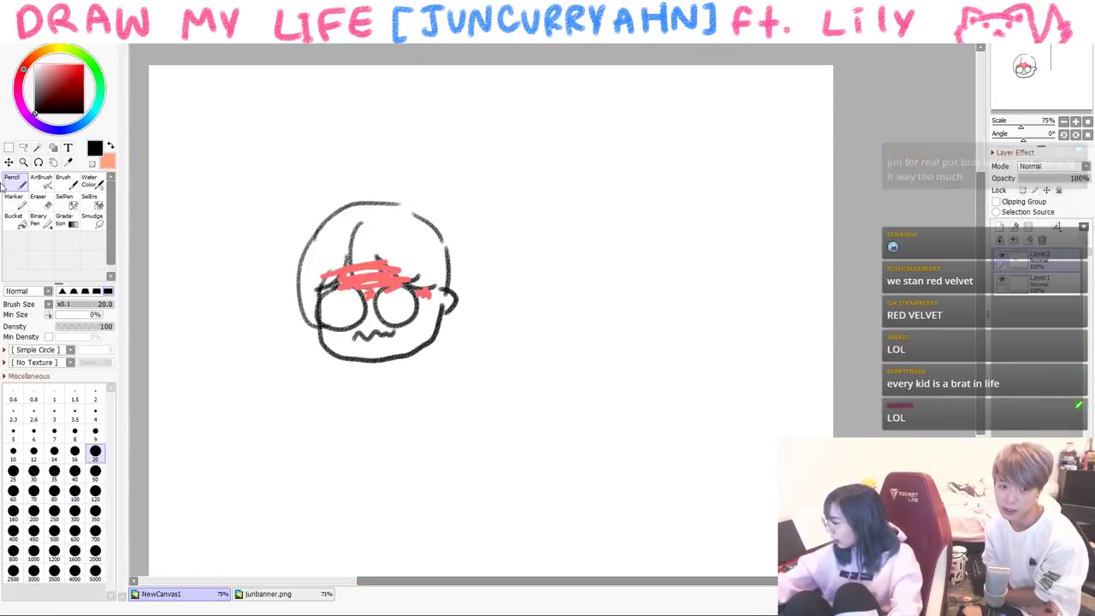
pyautogui.moveTo(308, 125); pyautogui.dragTo(320, 182)
pyautogui.moveTo(358, 129); pyautogui.dragTo(362, 182)
pyautogui.moveTo(390, 122); pyautogui.dragTo(398, 177)
pyautogui.press('b')
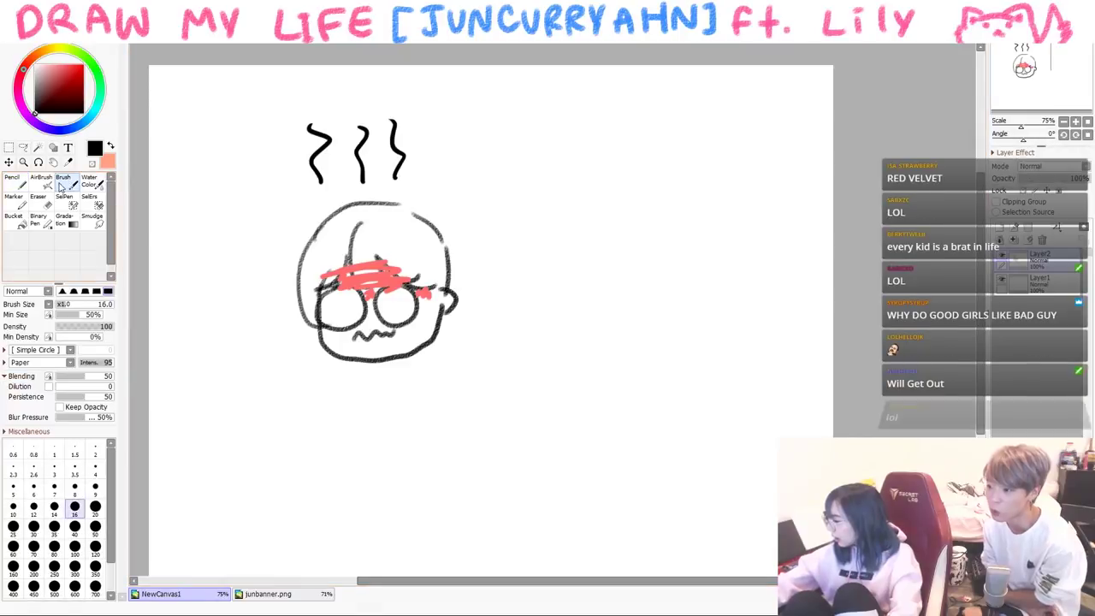
# - Draw the boy's body with crossed arms, shorts, legs and a foot
pyautogui.moveTo(371, 366)
pyautogui.mouseDown()
pyautogui.moveTo(392, 369)
pyautogui.moveTo(337, 440)
pyautogui.mouseUp()
pyautogui.hotkey('ctrl', 'z')
pyautogui.moveTo(357, 366)
pyautogui.mouseDown()
pyautogui.moveTo(333, 409)
pyautogui.moveTo(360, 410)
pyautogui.moveTo(339, 418)
pyautogui.moveTo(359, 422)
pyautogui.mouseUp()
pyautogui.moveTo(345, 429)
pyautogui.mouseDown()
pyautogui.moveTo(387, 426)
pyautogui.moveTo(407, 401)
pyautogui.moveTo(425, 407)
pyautogui.mouseUp()
pyautogui.moveTo(397, 362)
pyautogui.mouseDown()
pyautogui.moveTo(423, 411)
pyautogui.moveTo(402, 458)
pyautogui.mouseUp()
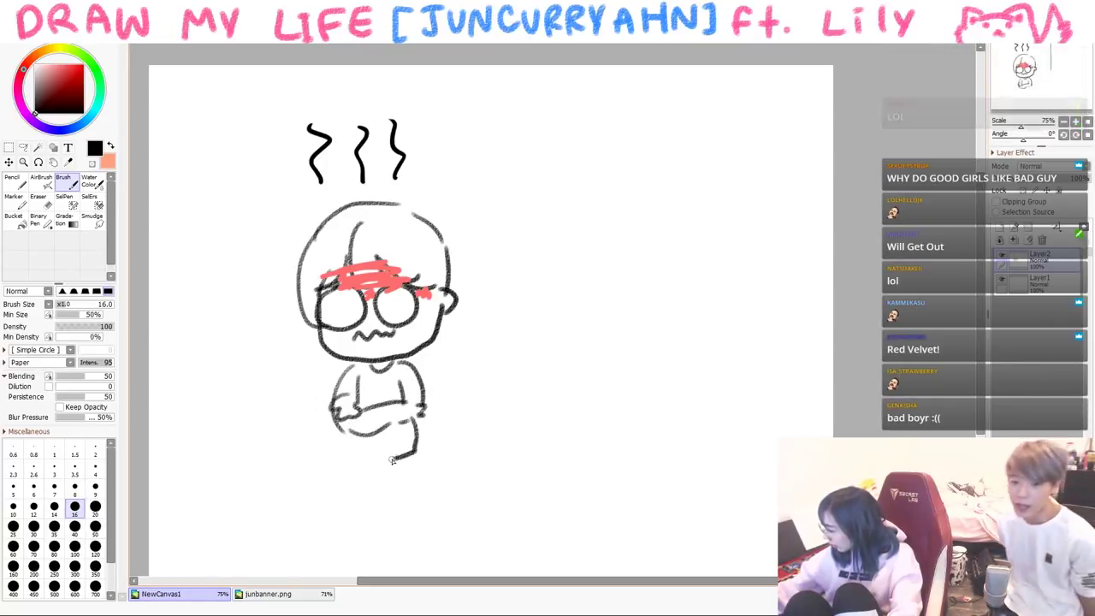
pyautogui.moveTo(337, 435); pyautogui.dragTo(418, 454)
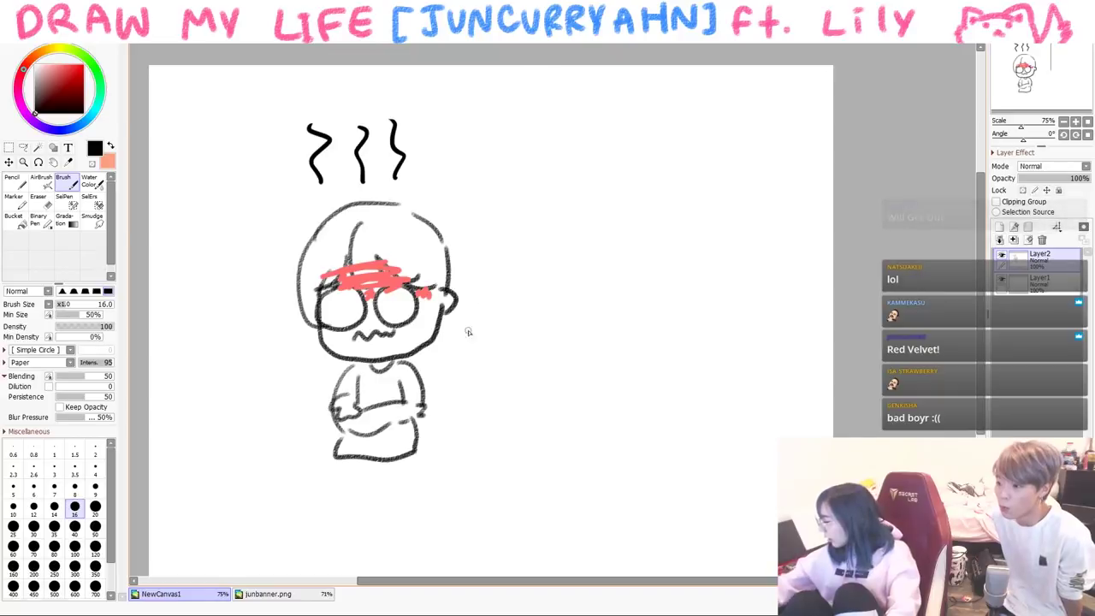
pyautogui.moveTo(338, 462); pyautogui.dragTo(377, 503)
pyautogui.moveTo(374, 463); pyautogui.dragTo(374, 500)
pyautogui.moveTo(376, 501); pyautogui.dragTo(422, 488)
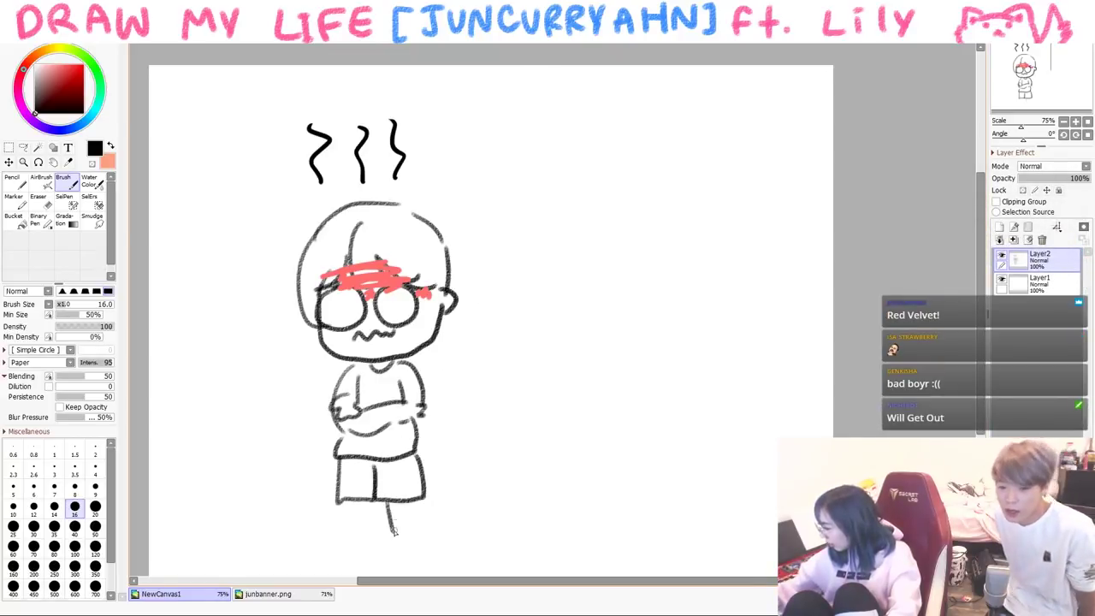
pyautogui.moveTo(370, 534); pyautogui.dragTo(366, 540)
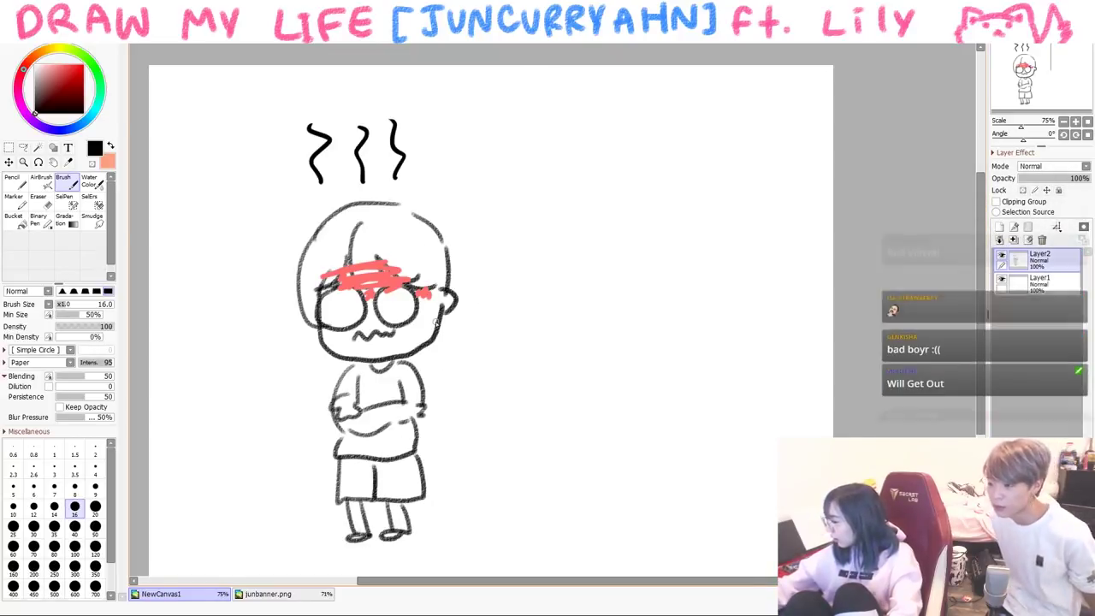
# - Add red cheek blush, then draw a 'me sic' speech bubble and a small right bubble
pyautogui.moveTo(408, 329); pyautogui.dragTo(413, 338)
pyautogui.moveTo(423, 324); pyautogui.dragTo(421, 337)
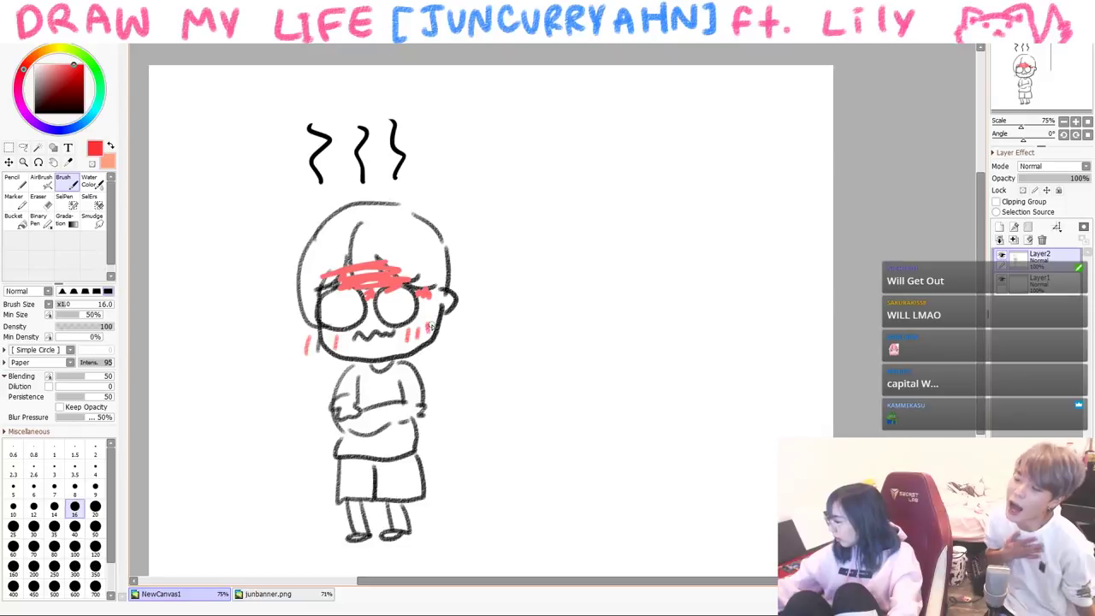
pyautogui.keyDown('alt'); pyautogui.click(373, 260); pyautogui.keyUp('alt')
pyautogui.moveTo(299, 384)
pyautogui.mouseDown()
pyautogui.moveTo(241, 377)
pyautogui.moveTo(227, 418)
pyautogui.mouseUp()
pyautogui.moveTo(223, 438)
pyautogui.mouseDown()
pyautogui.moveTo(213, 460)
pyautogui.moveTo(232, 457)
pyautogui.mouseUp()
pyautogui.moveTo(263, 432); pyautogui.dragTo(256, 453)
pyautogui.moveTo(450, 419)
pyautogui.mouseDown()
pyautogui.moveTo(521, 431)
pyautogui.moveTo(455, 412)
pyautogui.moveTo(476, 462)
pyautogui.moveTo(496, 445)
pyautogui.mouseUp()
# - Outline a big scowling face with an eye and write 'ur fine' beside it
pyautogui.moveTo(587, 253)
pyautogui.mouseDown()
pyautogui.moveTo(687, 453)
pyautogui.moveTo(812, 282)
pyautogui.moveTo(810, 319)
pyautogui.mouseUp()
pyautogui.click(614, 290)
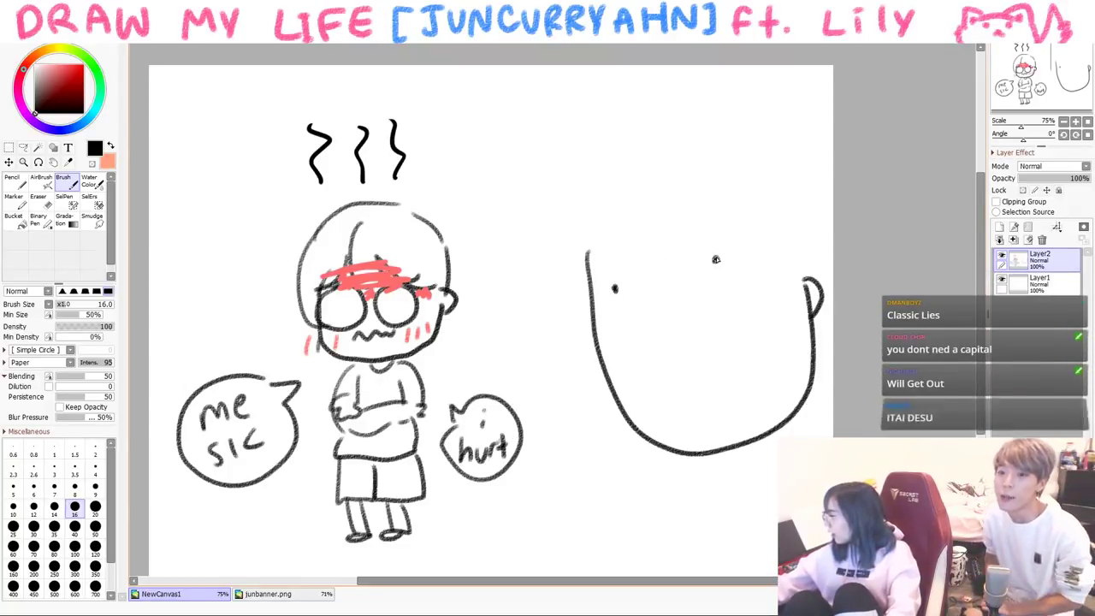
pyautogui.moveTo(647, 328); pyautogui.dragTo(641, 335)
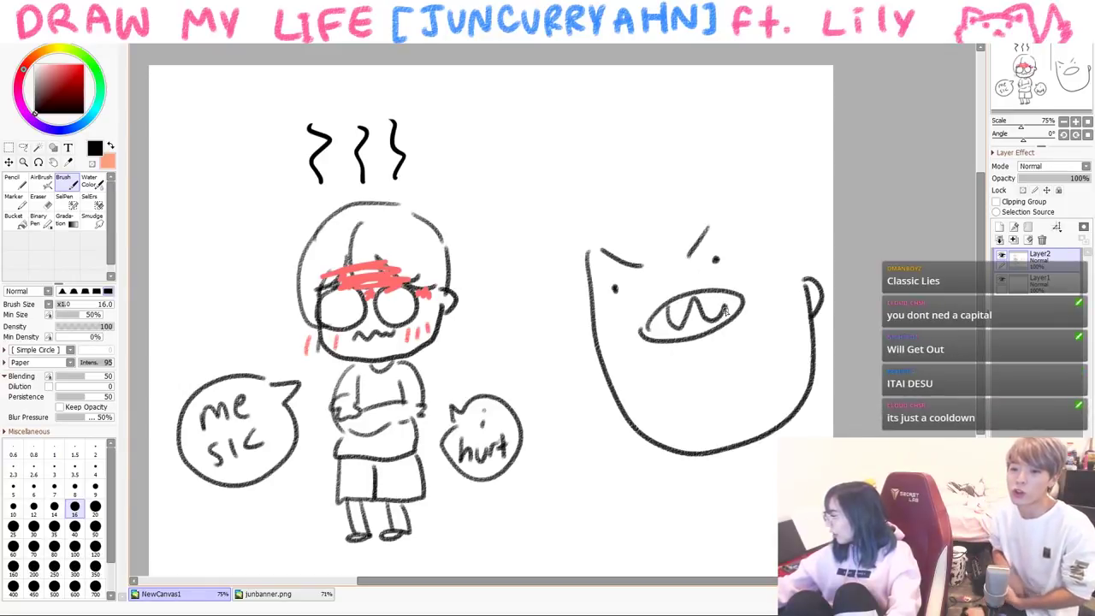
pyautogui.moveTo(517, 276); pyautogui.dragTo(530, 272)
pyautogui.moveTo(504, 318); pyautogui.dragTo(492, 342)
pyautogui.moveTo(512, 327); pyautogui.dragTo(523, 332)
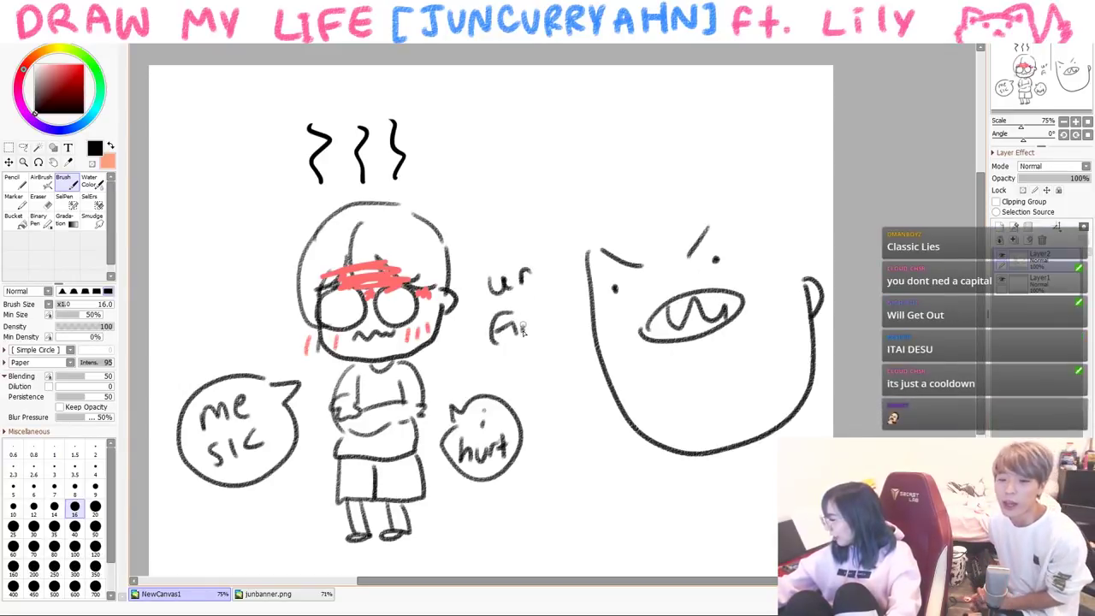
# - Give the big face hair and draw its jaw and body
pyautogui.moveTo(589, 209)
pyautogui.mouseDown()
pyautogui.moveTo(609, 395)
pyautogui.moveTo(746, 245)
pyautogui.moveTo(766, 249)
pyautogui.mouseUp()
pyautogui.moveTo(604, 186)
pyautogui.mouseDown()
pyautogui.moveTo(729, 141)
pyautogui.moveTo(814, 194)
pyautogui.mouseUp()
pyautogui.moveTo(747, 441)
pyautogui.mouseDown()
pyautogui.moveTo(730, 458)
pyautogui.moveTo(741, 467)
pyautogui.mouseUp()
pyautogui.moveTo(734, 462); pyautogui.dragTo(758, 563)
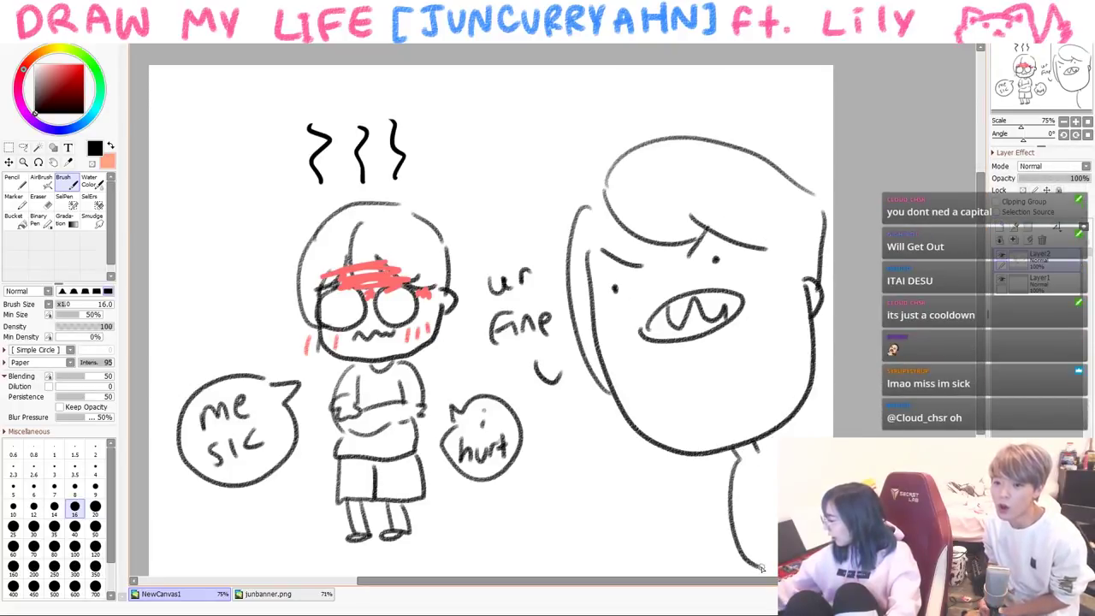
pyautogui.moveTo(778, 435); pyautogui.dragTo(772, 446)
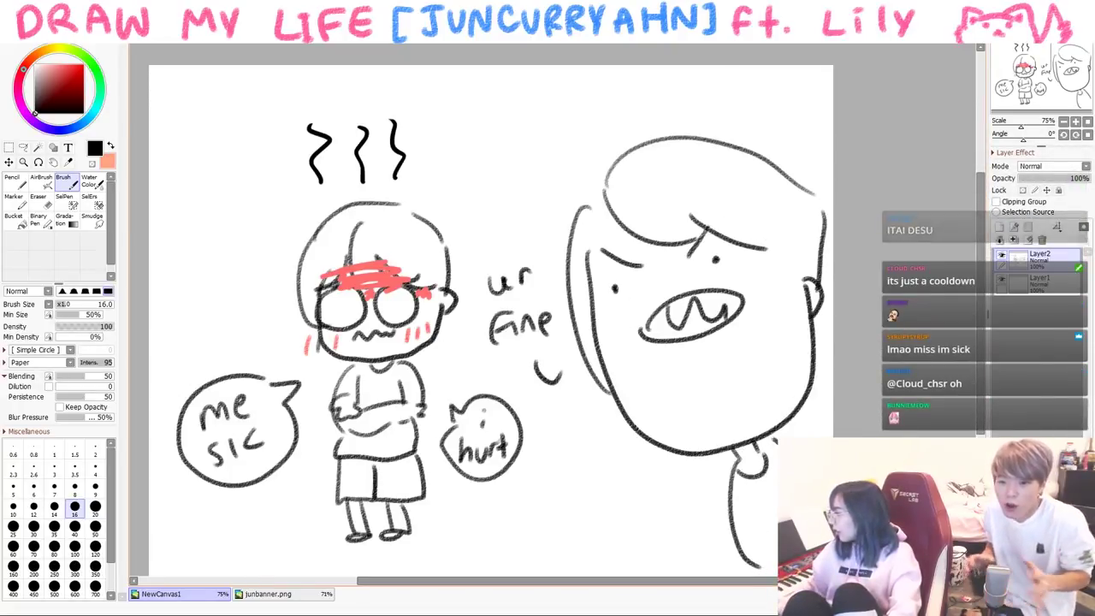
# - Clear the canvas and draw a new face with spiral dizzy eyes, mouth and hair
pyautogui.press('Delete')
pyautogui.moveTo(430, 276)
pyautogui.mouseDown()
pyautogui.moveTo(414, 323)
pyautogui.moveTo(562, 334)
pyautogui.mouseUp()
pyautogui.moveTo(509, 284); pyautogui.dragTo(513, 281)
pyautogui.moveTo(430, 277)
pyautogui.mouseDown()
pyautogui.moveTo(476, 305)
pyautogui.moveTo(438, 289)
pyautogui.moveTo(453, 308)
pyautogui.mouseUp()
pyautogui.moveTo(517, 309)
pyautogui.mouseDown()
pyautogui.moveTo(524, 299)
pyautogui.moveTo(529, 325)
pyautogui.mouseUp()
pyautogui.moveTo(462, 342); pyautogui.dragTo(493, 348)
pyautogui.moveTo(479, 238)
pyautogui.mouseDown()
pyautogui.moveTo(460, 276)
pyautogui.moveTo(573, 317)
pyautogui.mouseUp()
pyautogui.moveTo(415, 289); pyautogui.dragTo(497, 209)
pyautogui.moveTo(370, 224); pyautogui.dragTo(377, 287)
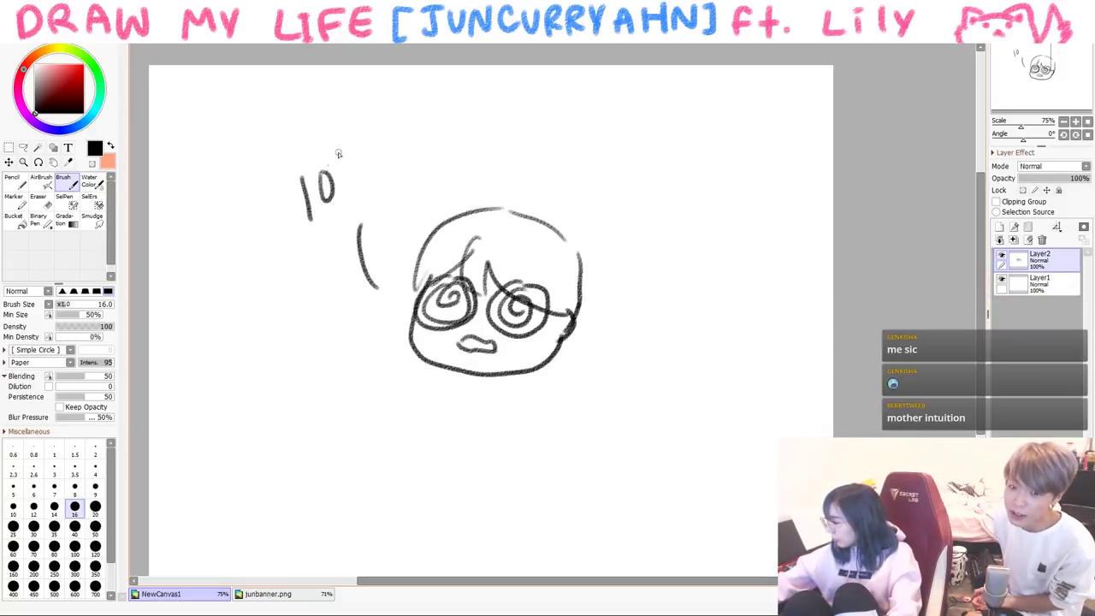
# - Add a degree sign after 107 and three red steam lines above the head
pyautogui.moveTo(363, 138); pyautogui.dragTo(362, 137)
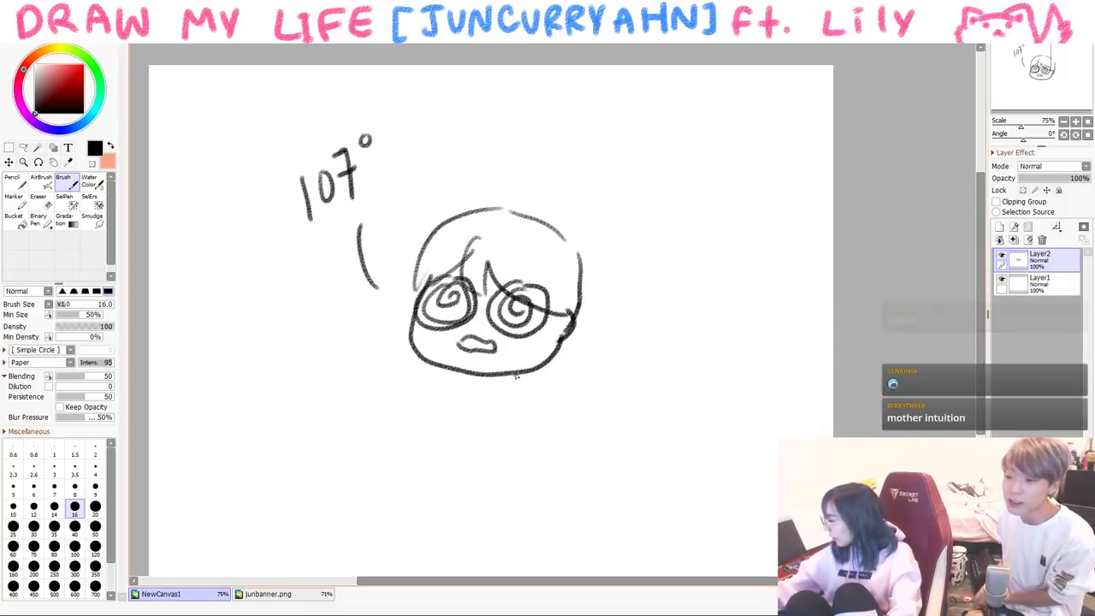
pyautogui.moveTo(472, 185); pyautogui.dragTo(477, 113)
pyautogui.moveTo(513, 185); pyautogui.dragTo(524, 114)
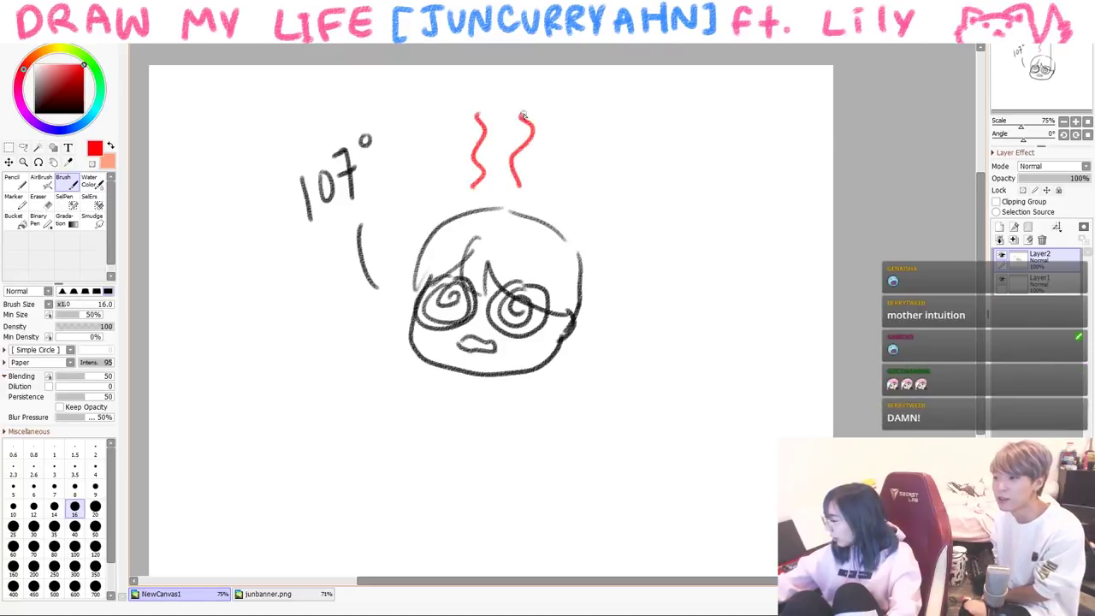
pyautogui.moveTo(552, 195); pyautogui.dragTo(549, 88)
# - In black, draw the outstretched arms and both legs
pyautogui.rightClick(490, 374)
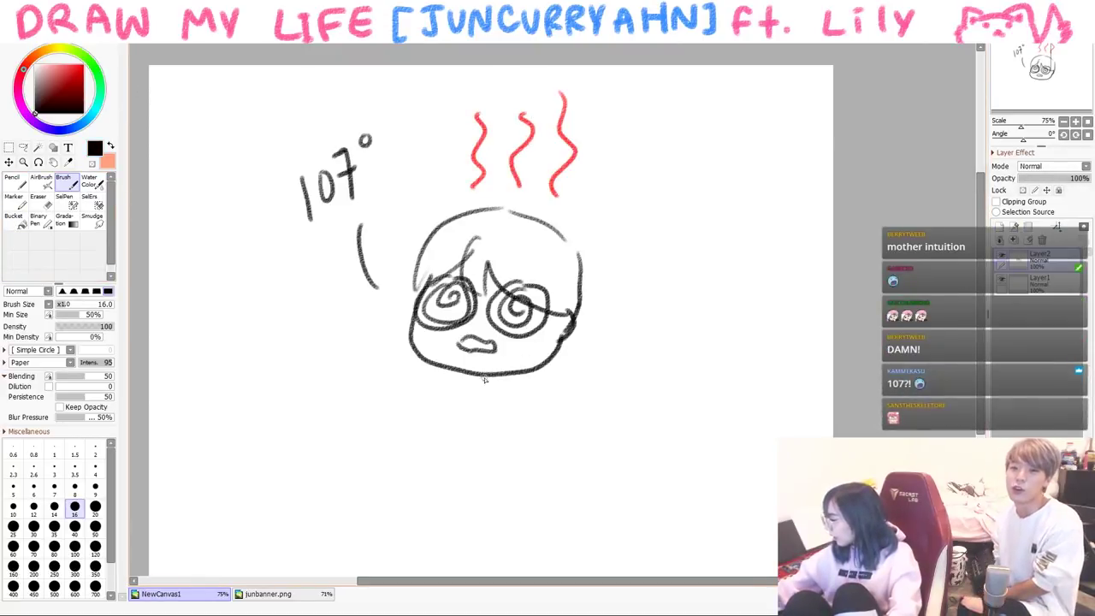
pyautogui.moveTo(508, 382)
pyautogui.mouseDown()
pyautogui.moveTo(598, 416)
pyautogui.moveTo(583, 431)
pyautogui.mouseUp()
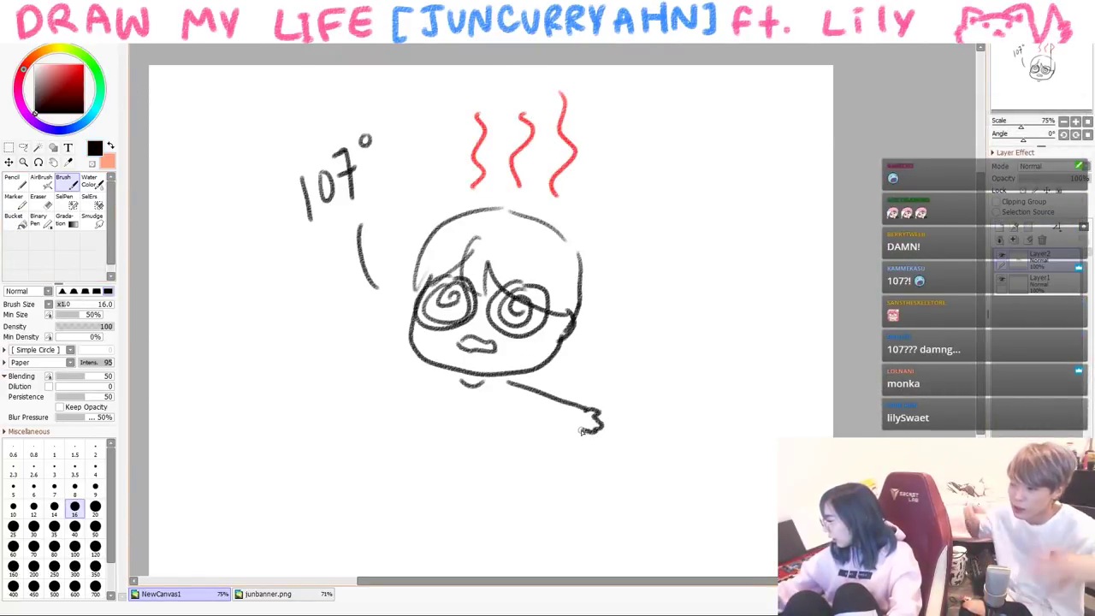
pyautogui.moveTo(352, 380); pyautogui.dragTo(444, 396)
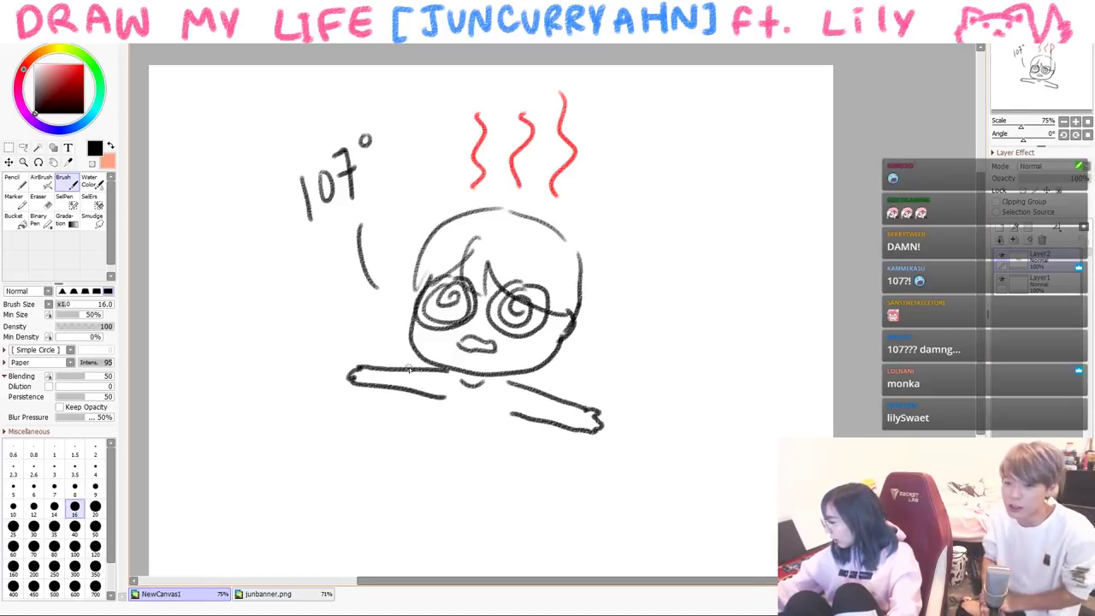
pyautogui.moveTo(413, 447)
pyautogui.mouseDown()
pyautogui.moveTo(380, 552)
pyautogui.moveTo(436, 494)
pyautogui.moveTo(458, 565)
pyautogui.mouseUp()
pyautogui.moveTo(503, 494); pyautogui.dragTo(483, 571)
# - Erase stray leg lines, draw the waist wrap and torso strokes, and complete '107°f'
pyautogui.press('e')
pyautogui.moveTo(403, 445); pyautogui.dragTo(497, 477)
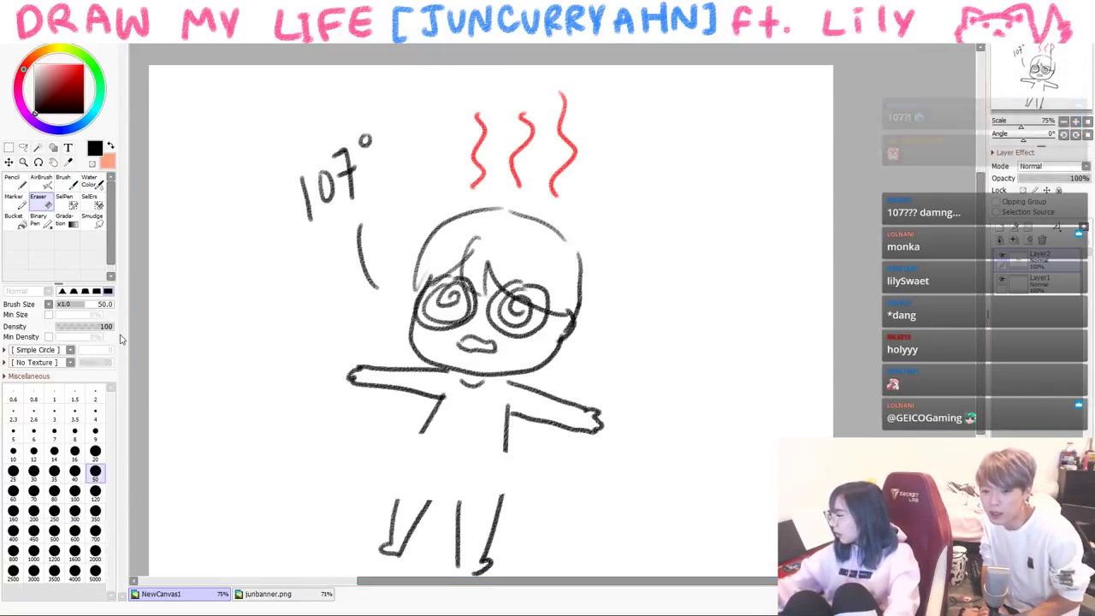
pyautogui.press('b')
pyautogui.moveTo(400, 430)
pyautogui.mouseDown()
pyautogui.moveTo(523, 508)
pyautogui.moveTo(421, 500)
pyautogui.moveTo(398, 434)
pyautogui.mouseUp()
pyautogui.moveTo(465, 242); pyautogui.dragTo(502, 237)
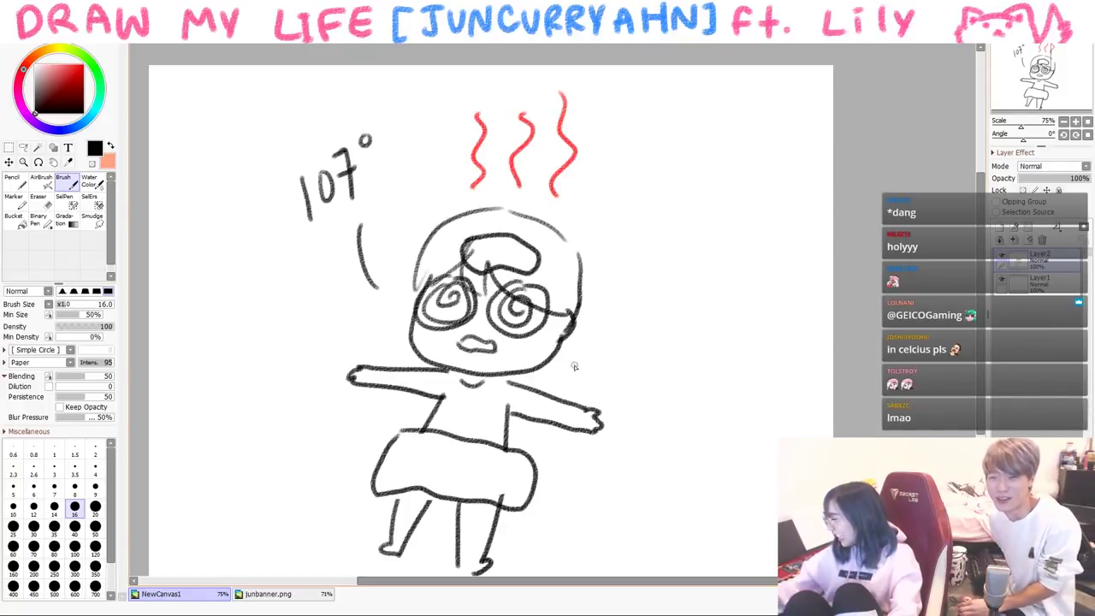
pyautogui.moveTo(453, 404); pyautogui.dragTo(508, 434)
pyautogui.moveTo(474, 378); pyautogui.dragTo(482, 392)
pyautogui.moveTo(397, 148)
pyautogui.mouseDown()
pyautogui.moveTo(381, 191)
pyautogui.moveTo(396, 167)
pyautogui.mouseUp()
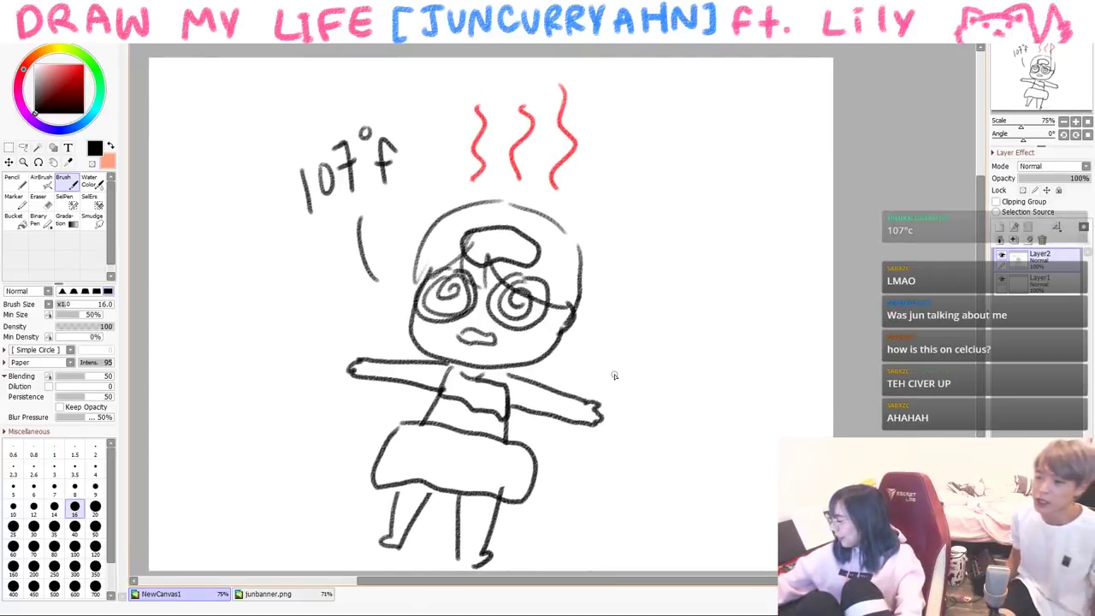
# - Draw a blue zigzag beside the left arm, then pick purple
pyautogui.click(30, 111)
pyautogui.moveTo(520, 409)
pyautogui.mouseDown()
pyautogui.moveTo(555, 453)
pyautogui.moveTo(554, 428)
pyautogui.moveTo(584, 462)
pyautogui.moveTo(548, 493)
pyautogui.mouseUp()
pyautogui.hotkey('ctrl', 'z')
pyautogui.moveTo(349, 363)
pyautogui.mouseDown()
pyautogui.moveTo(305, 371)
pyautogui.moveTo(326, 414)
pyautogui.moveTo(355, 420)
pyautogui.mouseUp()
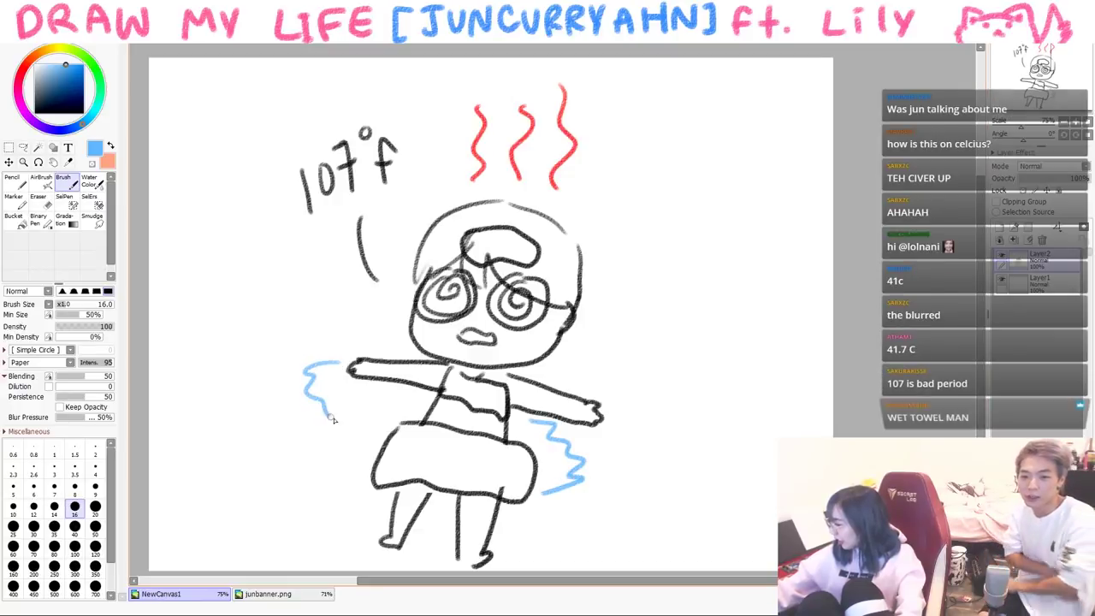
pyautogui.click(32, 120)
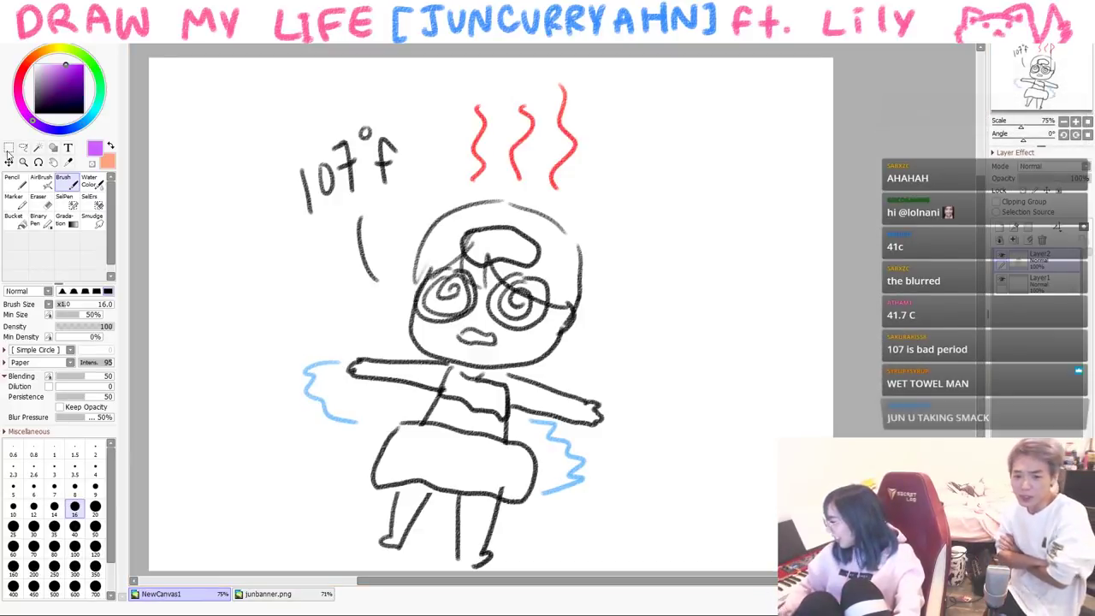
# - Clear the canvas, write 'DREAM', and draw the big diamond board's outer and inner edges
pyautogui.press('Delete')
pyautogui.moveTo(456, 182); pyautogui.dragTo(533, 225)
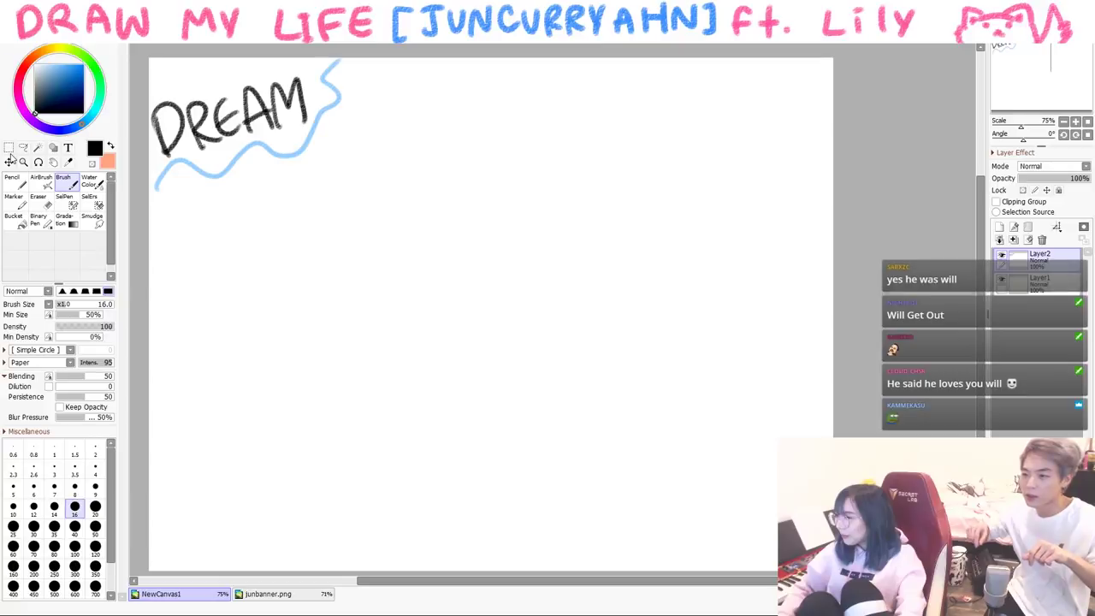
pyautogui.moveTo(200, 320)
pyautogui.mouseDown()
pyautogui.moveTo(149, 348)
pyautogui.moveTo(454, 565)
pyautogui.mouseUp()
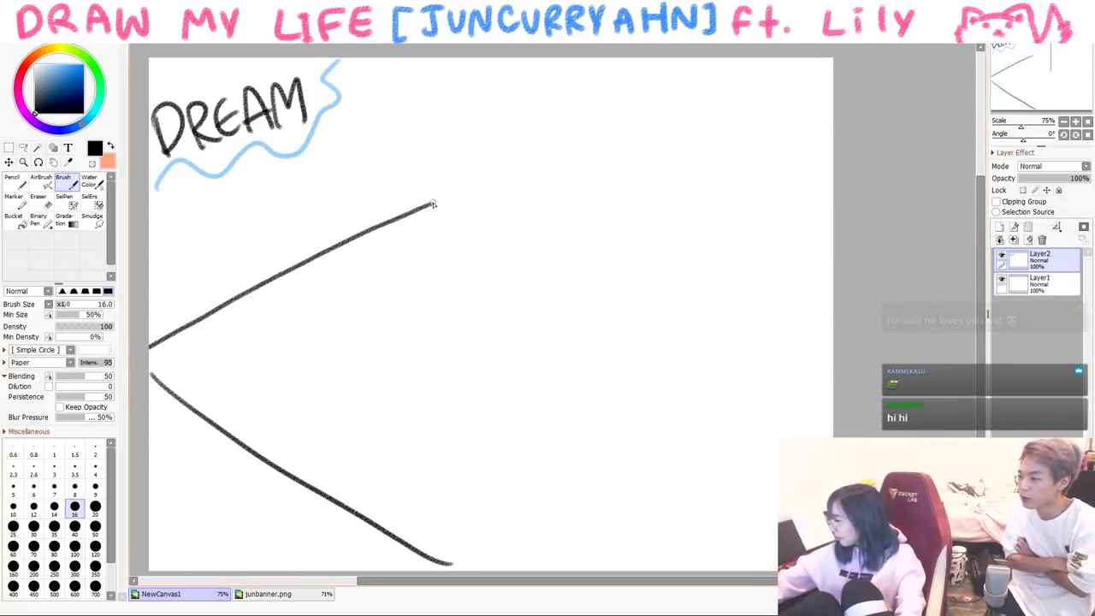
pyautogui.moveTo(430, 207); pyautogui.dragTo(481, 171)
pyautogui.moveTo(503, 167); pyautogui.dragTo(752, 294)
pyautogui.moveTo(823, 412); pyautogui.dragTo(585, 570)
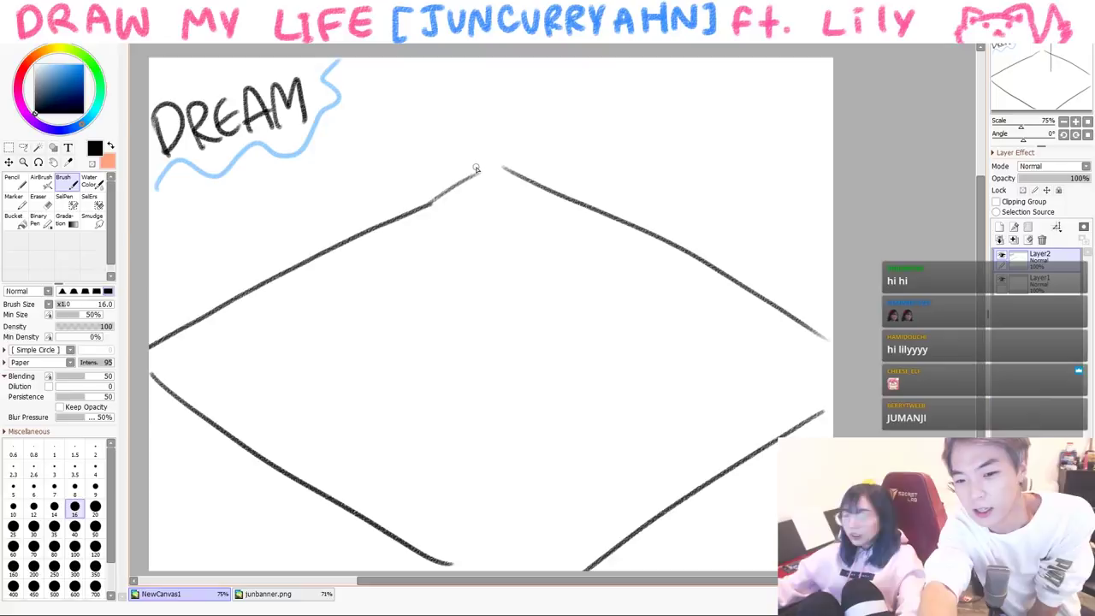
pyautogui.moveTo(501, 224)
pyautogui.mouseDown()
pyautogui.moveTo(245, 353)
pyautogui.moveTo(570, 537)
pyautogui.mouseUp()
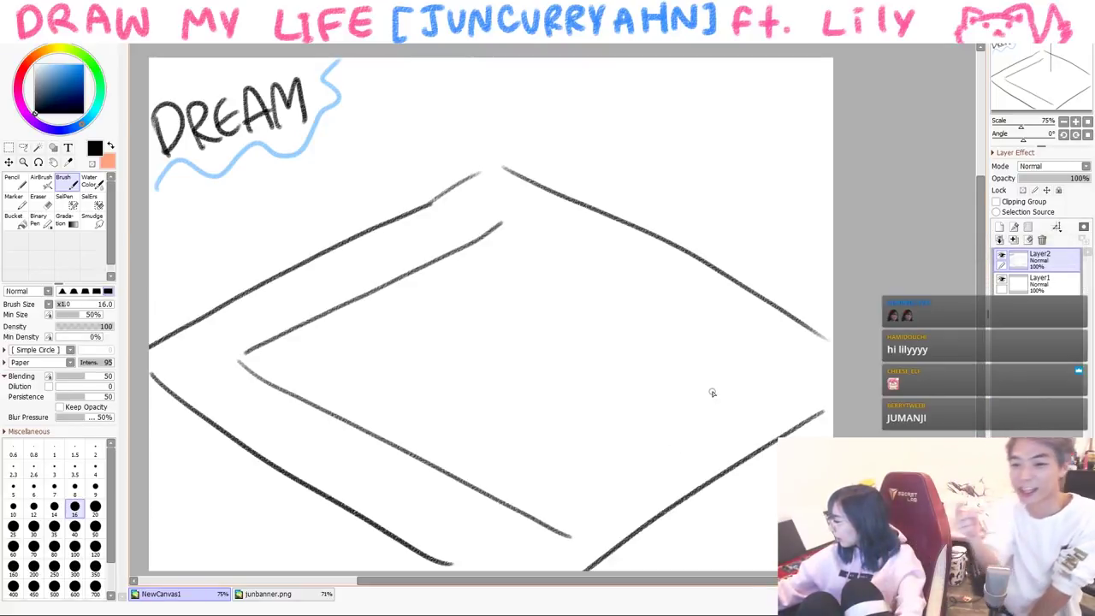
pyautogui.moveTo(758, 370); pyautogui.dragTo(517, 510)
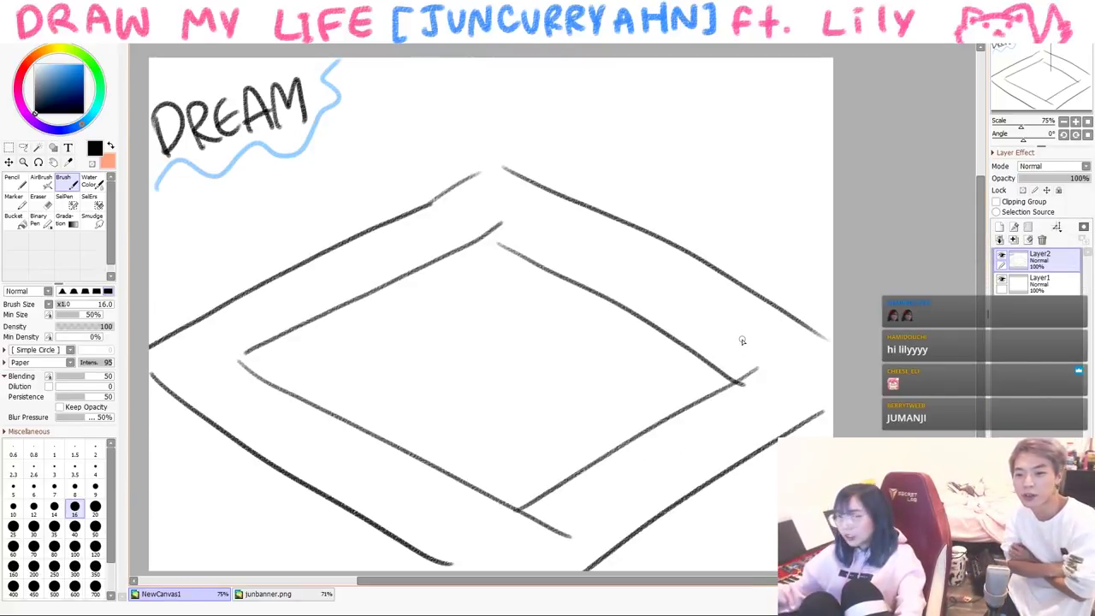
# - Add division ticks all around the board's track
pyautogui.moveTo(736, 369); pyautogui.dragTo(817, 373)
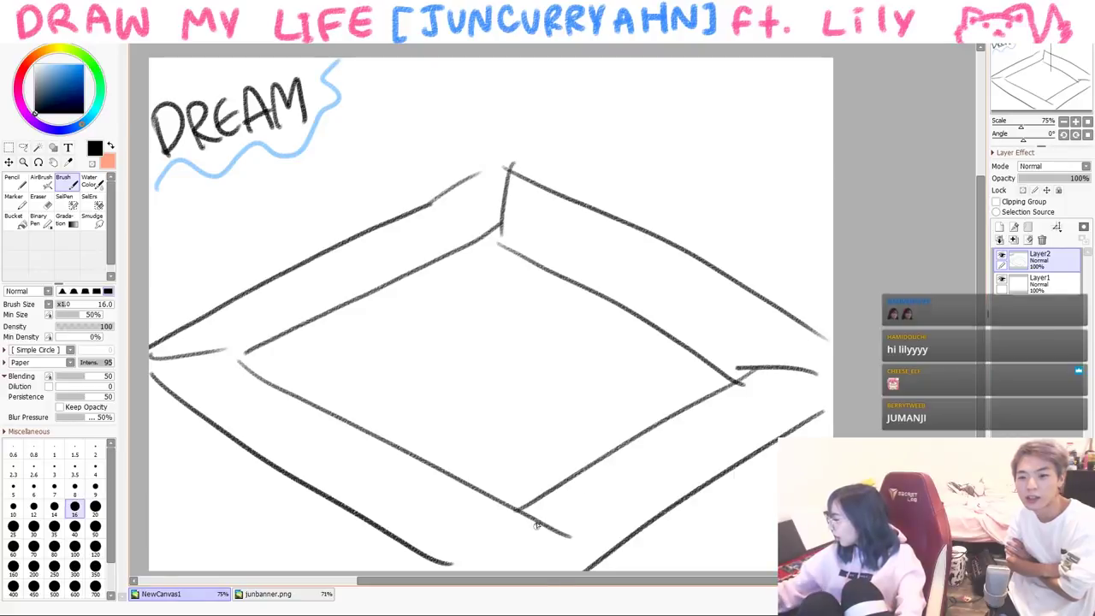
pyautogui.moveTo(535, 522); pyautogui.dragTo(536, 569)
pyautogui.moveTo(458, 494); pyautogui.dragTo(433, 540)
pyautogui.moveTo(368, 451); pyautogui.dragTo(332, 489)
pyautogui.moveTo(290, 406); pyautogui.dragTo(233, 450)
pyautogui.moveTo(247, 300); pyautogui.dragTo(298, 314)
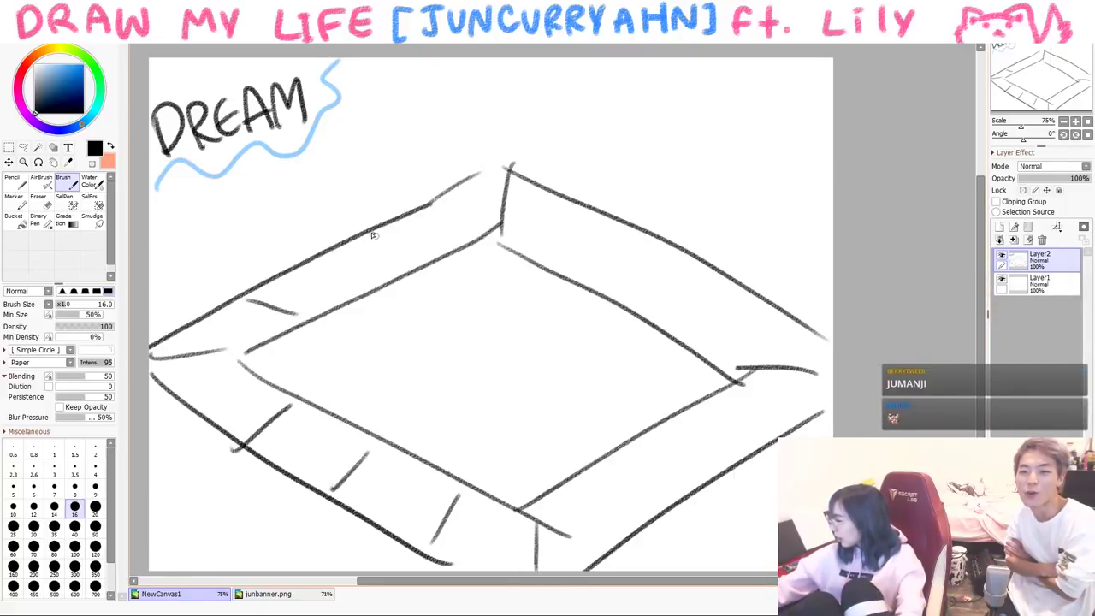
pyautogui.moveTo(372, 231); pyautogui.dragTo(412, 272)
pyautogui.moveTo(603, 224); pyautogui.dragTo(579, 272)
pyautogui.moveTo(705, 275); pyautogui.dragTo(670, 318)
pyautogui.moveTo(695, 419); pyautogui.dragTo(743, 434)
pyautogui.hotkey('ctrl', 'z')
pyautogui.moveTo(673, 416); pyautogui.dragTo(719, 456)
pyautogui.moveTo(610, 467); pyautogui.dragTo(650, 502)
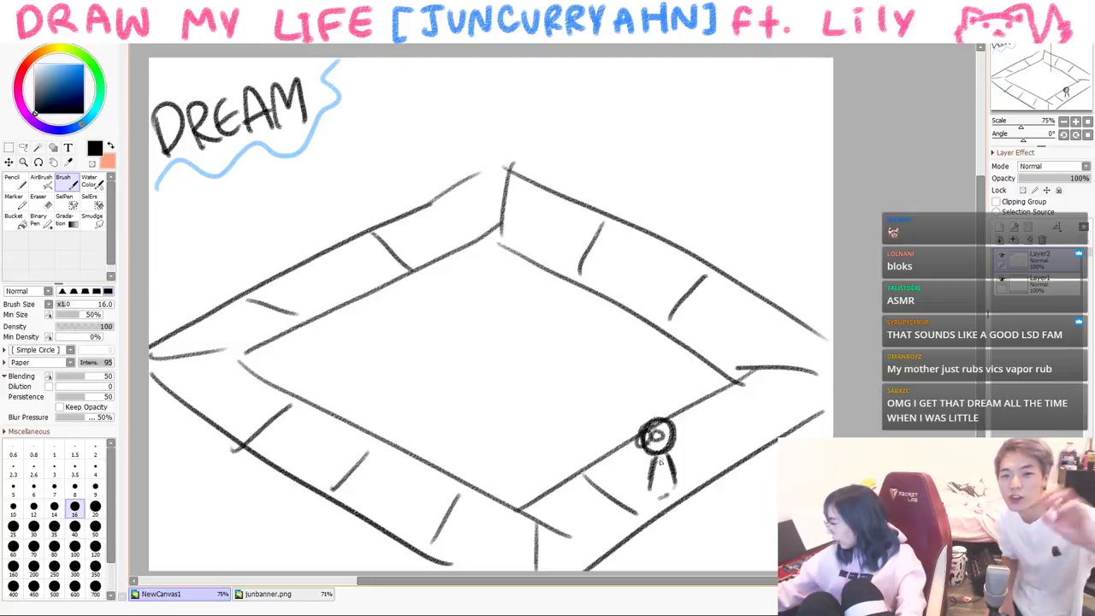
# - Draw the tiny figure's legs on the board, pick dark blue-purple and the Marker
pyautogui.moveTo(661, 487); pyautogui.dragTo(669, 505)
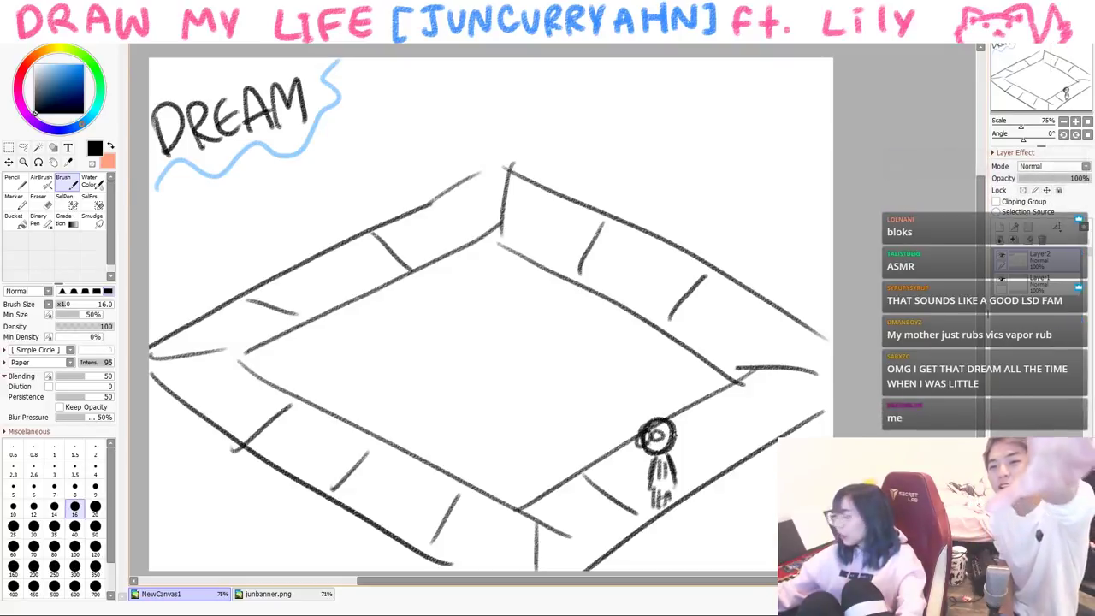
pyautogui.click(48, 128)
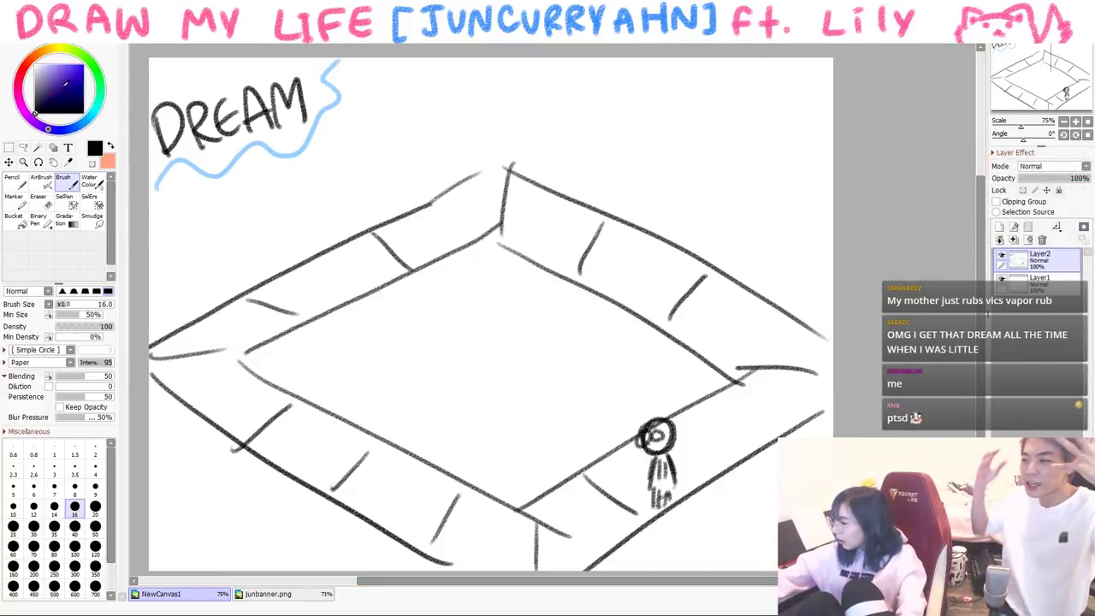
pyautogui.click(63, 91)
pyautogui.click(7, 198)
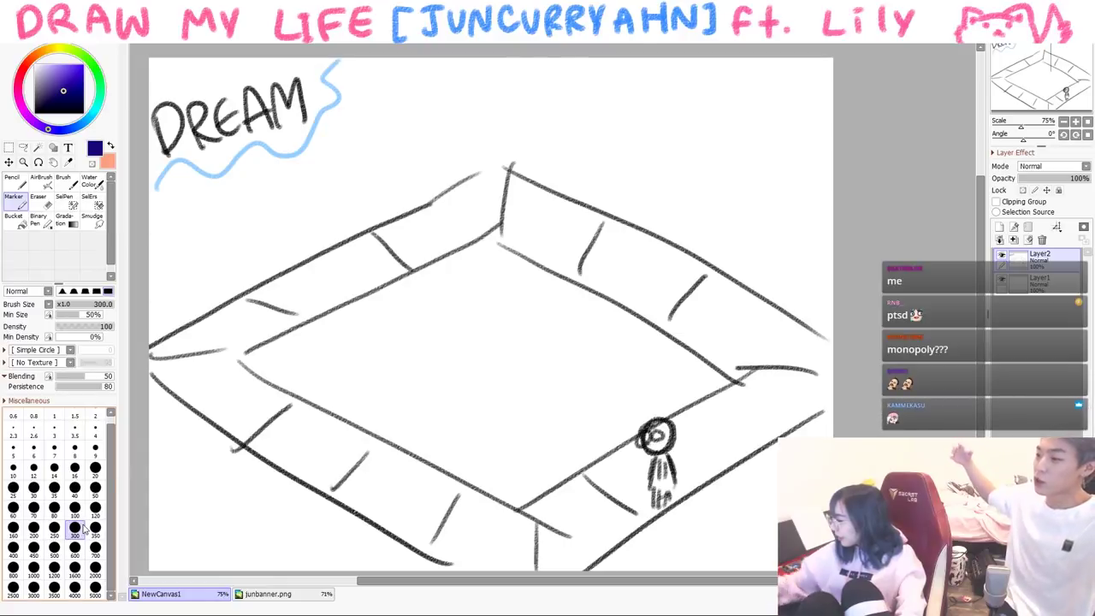
# - Paint a purple cloud blob face with two eyes, pupils and a mouth
pyautogui.moveTo(623, 74)
pyautogui.mouseDown()
pyautogui.moveTo(627, 110)
pyautogui.moveTo(521, 114)
pyautogui.moveTo(456, 89)
pyautogui.moveTo(602, 68)
pyautogui.moveTo(598, 103)
pyautogui.mouseUp()
pyautogui.click(11, 181)
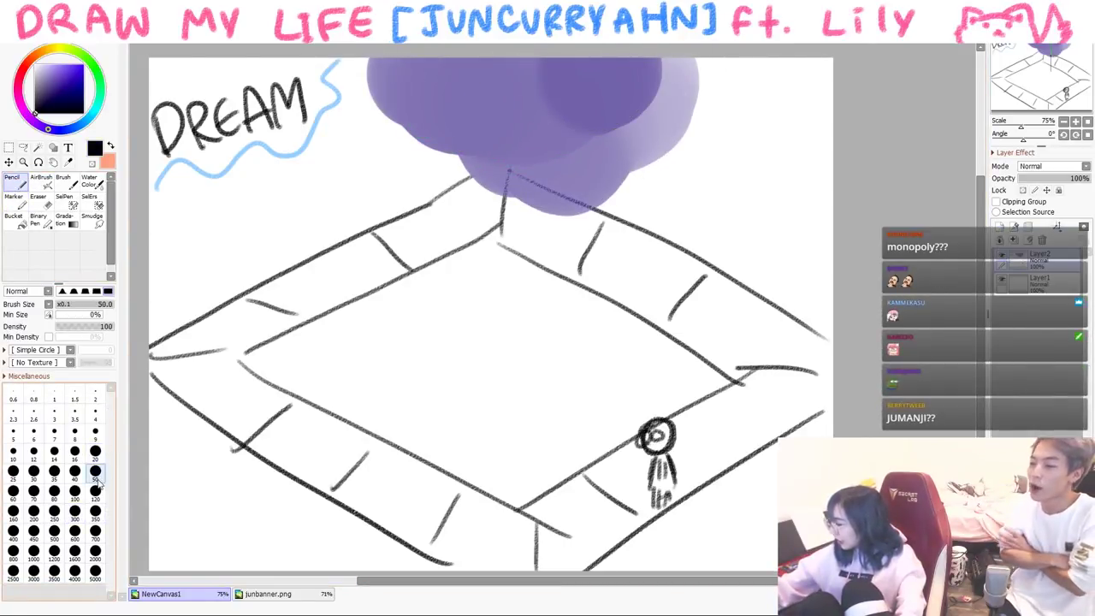
pyautogui.moveTo(514, 146); pyautogui.dragTo(512, 147)
pyautogui.moveTo(594, 141); pyautogui.dragTo(593, 143)
pyautogui.click(514, 159)
pyautogui.click(596, 156)
pyautogui.moveTo(544, 179); pyautogui.dragTo(562, 178)
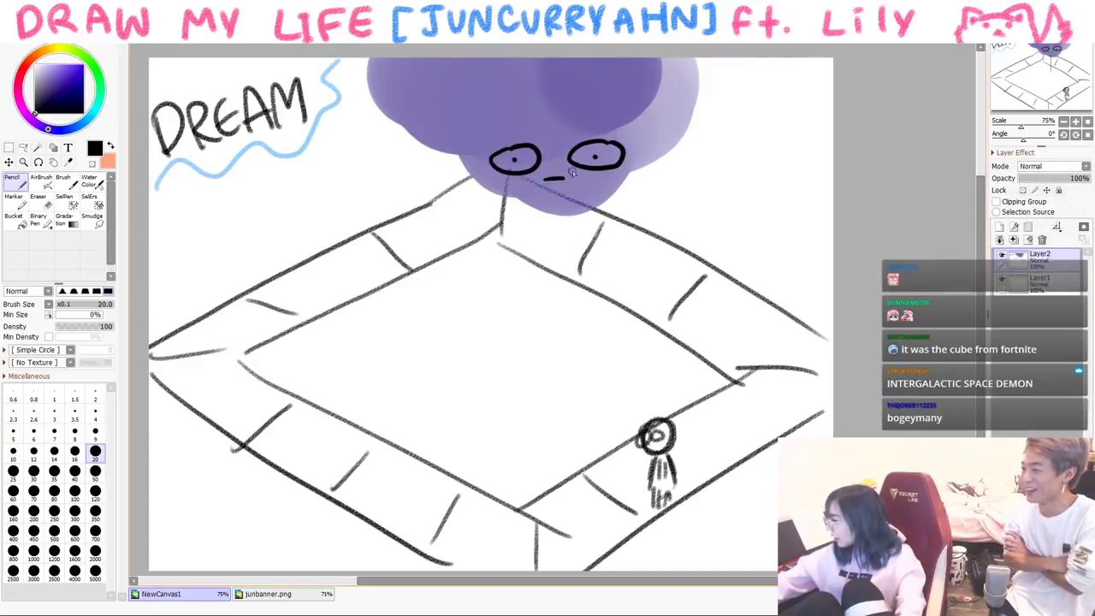
# - Lasso the stick figure, move it onto the board's top corner, then clear the canvas
pyautogui.click(23, 147)
pyautogui.moveTo(688, 417)
pyautogui.mouseDown()
pyautogui.moveTo(633, 434)
pyautogui.moveTo(649, 510)
pyautogui.moveTo(677, 490)
pyautogui.moveTo(693, 425)
pyautogui.moveTo(658, 453)
pyautogui.moveTo(666, 500)
pyautogui.moveTo(669, 452)
pyautogui.moveTo(631, 443)
pyautogui.moveTo(615, 479)
pyautogui.moveTo(561, 442)
pyautogui.moveTo(544, 498)
pyautogui.moveTo(505, 450)
pyautogui.moveTo(399, 451)
pyautogui.moveTo(341, 430)
pyautogui.moveTo(247, 353)
pyautogui.mouseUp()
pyautogui.hotkey('ctrl', 't')
pyautogui.press('Return')
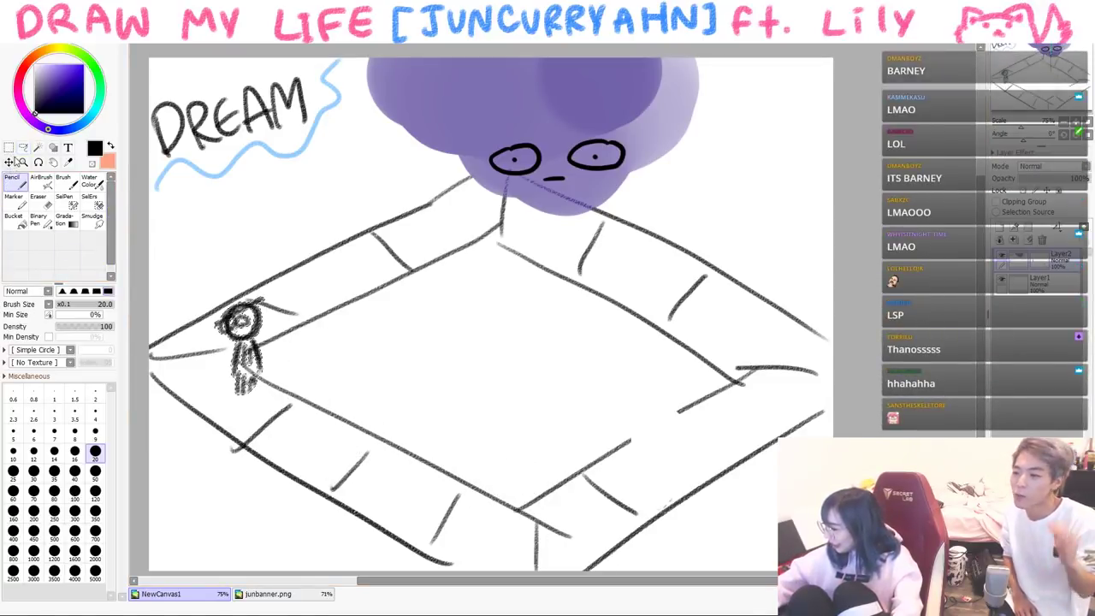
pyautogui.hotkey('ctrl', 't')
pyautogui.moveTo(248, 343); pyautogui.dragTo(438, 207)
pyautogui.press('Return')
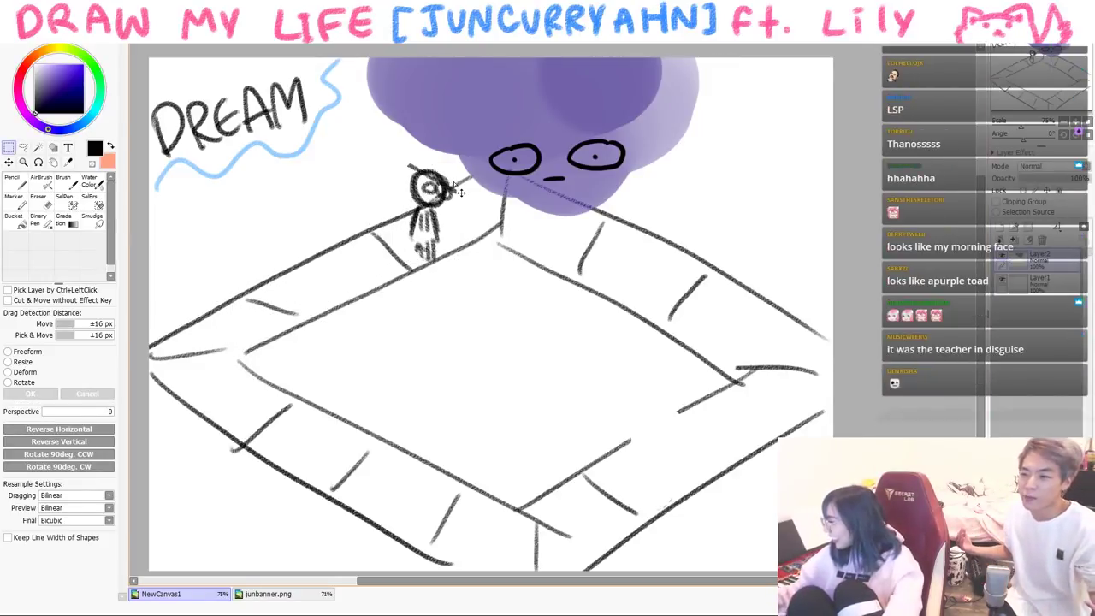
pyautogui.press('Delete')
# - With the brush, draw the boy's face, hair, neck and shoulders
pyautogui.press('m')
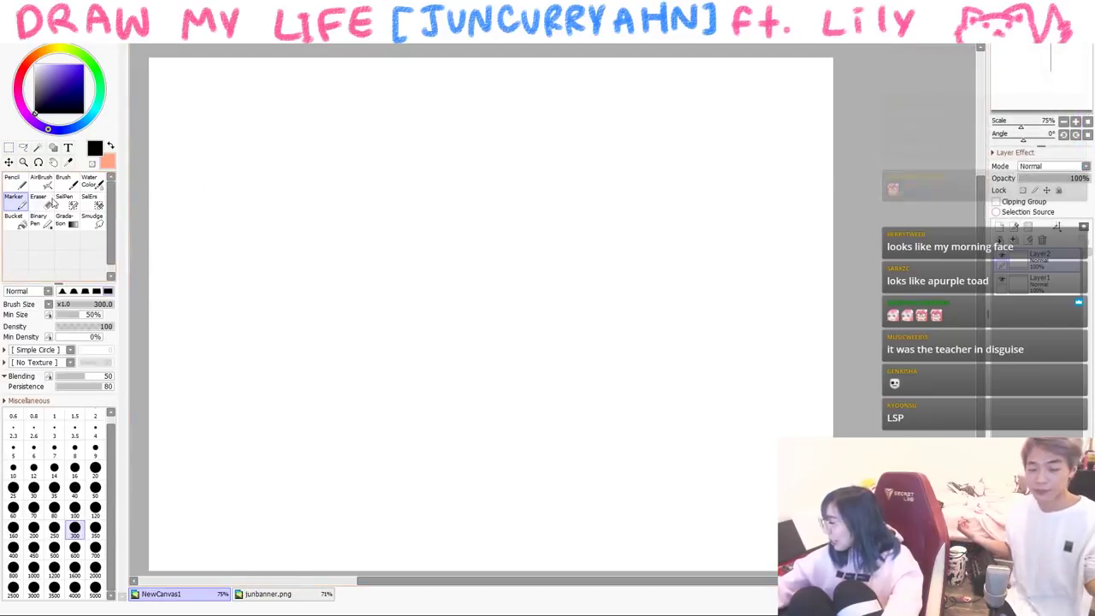
pyautogui.press('b')
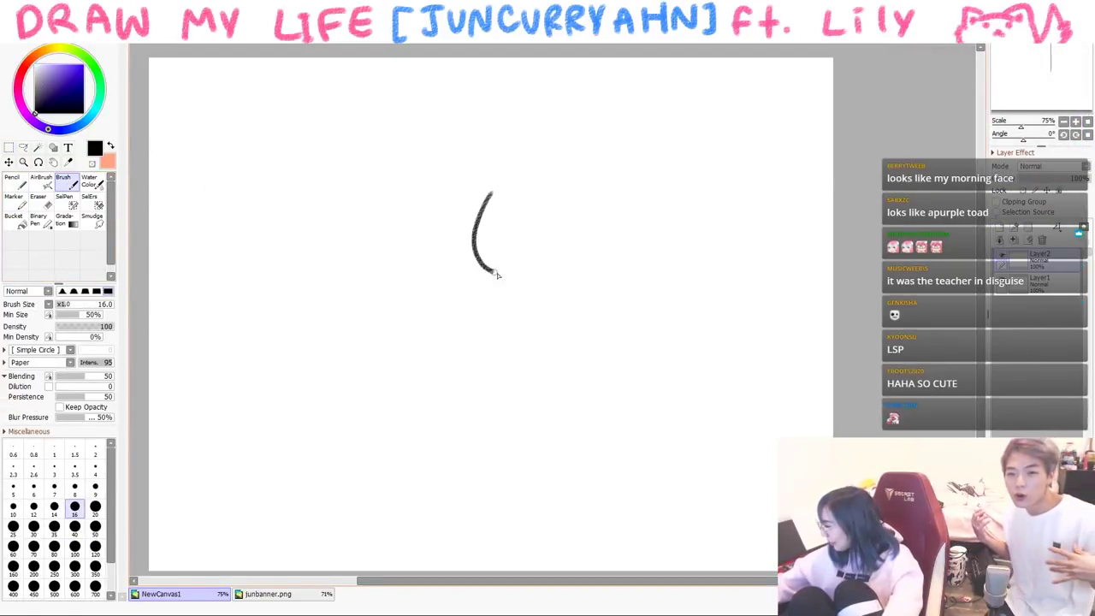
pyautogui.moveTo(531, 203)
pyautogui.mouseDown()
pyautogui.moveTo(521, 251)
pyautogui.moveTo(507, 240)
pyautogui.mouseUp()
pyautogui.moveTo(523, 163)
pyautogui.mouseDown()
pyautogui.moveTo(562, 196)
pyautogui.moveTo(495, 203)
pyautogui.moveTo(546, 137)
pyautogui.moveTo(598, 182)
pyautogui.moveTo(587, 242)
pyautogui.mouseUp()
pyautogui.moveTo(518, 281)
pyautogui.mouseDown()
pyautogui.moveTo(539, 341)
pyautogui.moveTo(468, 317)
pyautogui.mouseUp()
# - Draw the long box-shaped tub around him with front face and depth
pyautogui.moveTo(473, 262)
pyautogui.mouseDown()
pyautogui.moveTo(212, 357)
pyautogui.moveTo(357, 423)
pyautogui.mouseUp()
pyautogui.moveTo(370, 432); pyautogui.dragTo(643, 315)
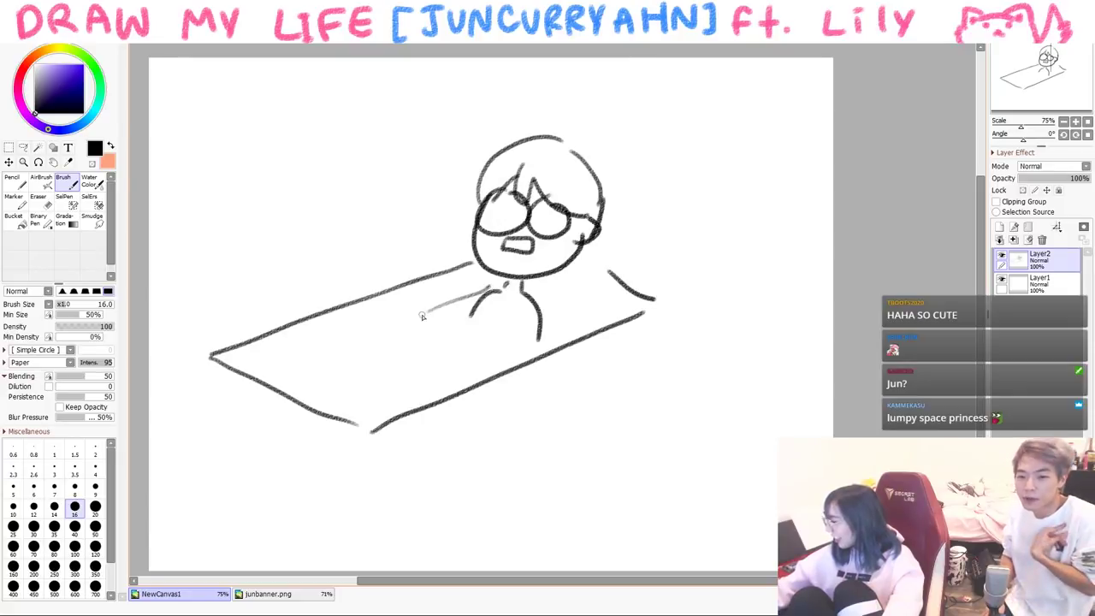
pyautogui.moveTo(212, 354)
pyautogui.mouseDown()
pyautogui.moveTo(213, 393)
pyautogui.moveTo(395, 501)
pyautogui.mouseUp()
pyautogui.moveTo(378, 432); pyautogui.dragTo(382, 488)
pyautogui.moveTo(394, 499); pyautogui.dragTo(616, 401)
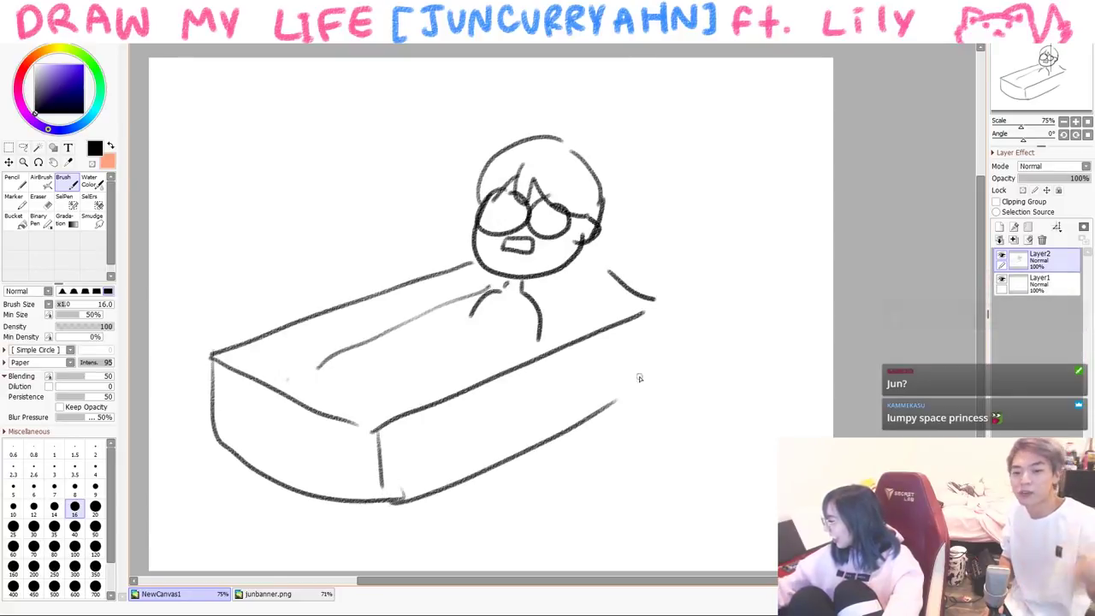
# - Draw four blue pencil water waves inside the tub
pyautogui.click(12, 181)
pyautogui.moveTo(266, 368); pyautogui.dragTo(509, 340)
pyautogui.moveTo(406, 331)
pyautogui.mouseDown()
pyautogui.moveTo(508, 342)
pyautogui.moveTo(466, 325)
pyautogui.moveTo(563, 322)
pyautogui.mouseUp()
pyautogui.moveTo(550, 311); pyautogui.dragTo(607, 314)
pyautogui.moveTo(331, 397); pyautogui.dragTo(448, 380)
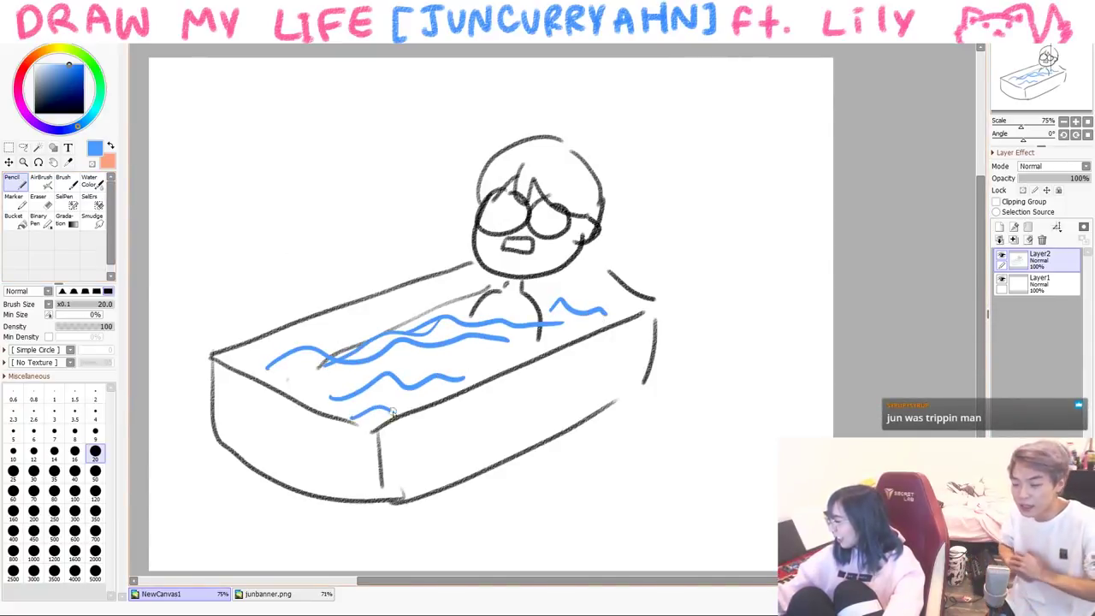
# - In black, add angry eyes, a wavy shout underline and pupils in the glasses
pyautogui.click(36, 111)
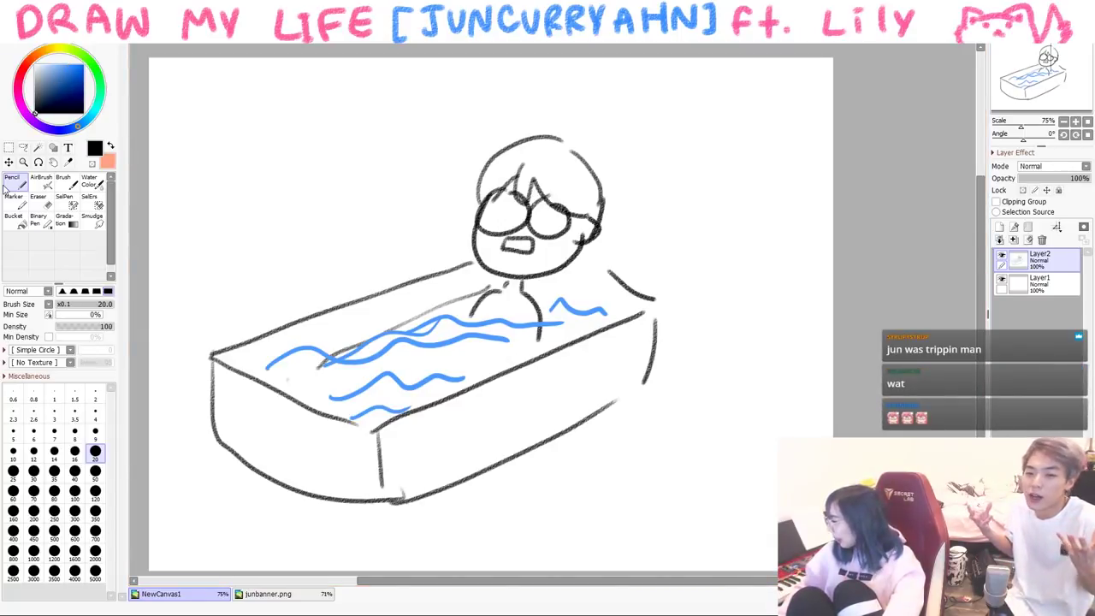
pyautogui.moveTo(521, 177); pyautogui.dragTo(513, 171)
pyautogui.moveTo(558, 180)
pyautogui.mouseDown()
pyautogui.moveTo(547, 183)
pyautogui.moveTo(556, 179)
pyautogui.mouseUp()
pyautogui.press('b')
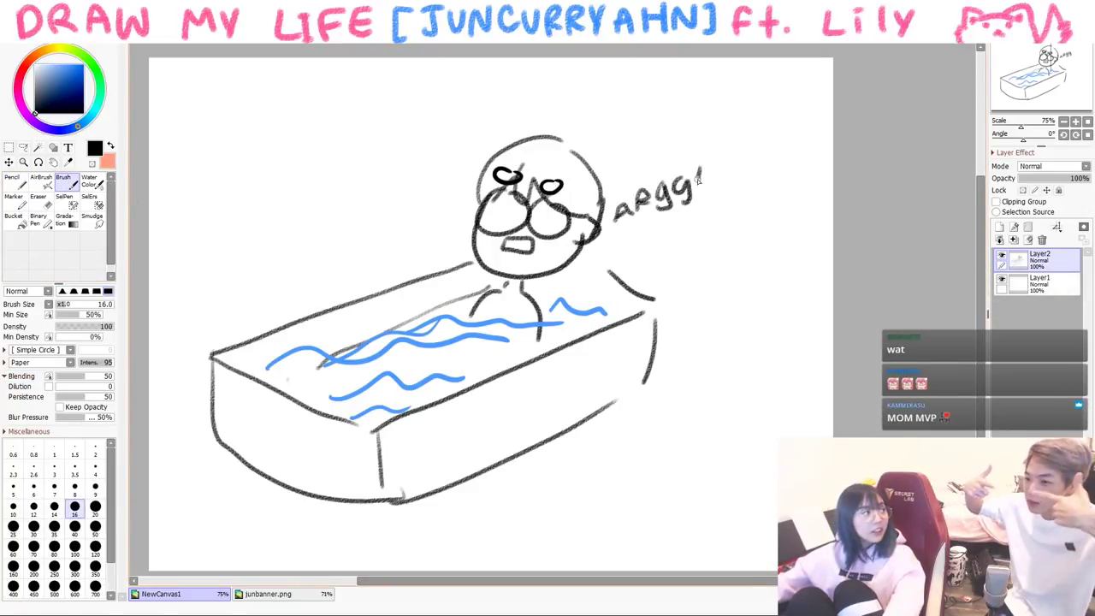
pyautogui.moveTo(673, 224); pyautogui.dragTo(727, 209)
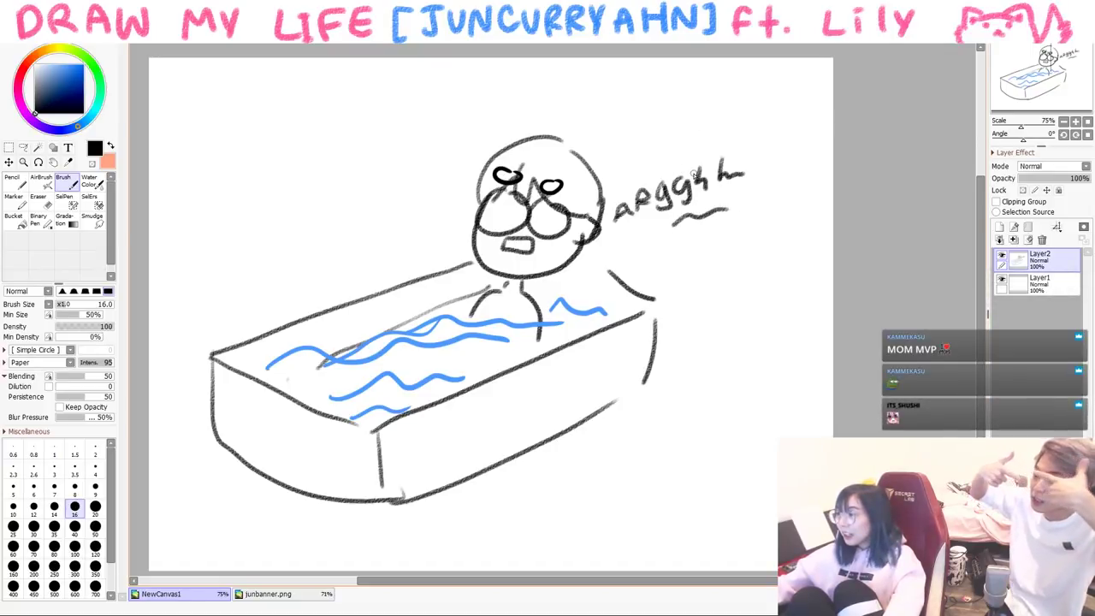
pyautogui.moveTo(495, 207); pyautogui.dragTo(503, 226)
pyautogui.moveTo(542, 217); pyautogui.dragTo(554, 219)
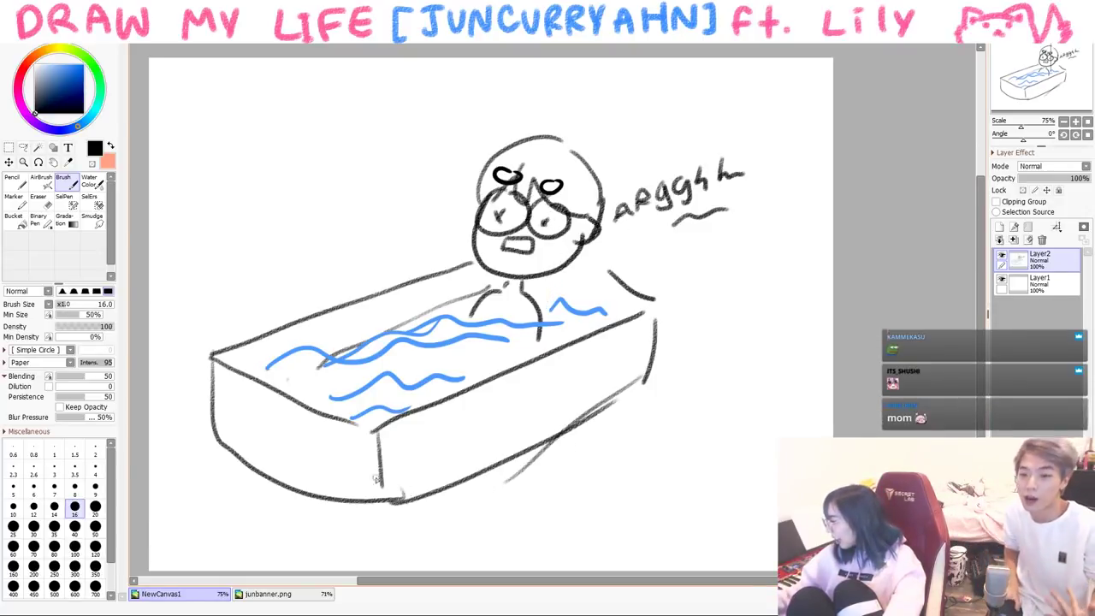
# - Draw a floor line left of the tub and a wall line to the right, undoing a stray stroke
pyautogui.moveTo(218, 414); pyautogui.dragTo(129, 474)
pyautogui.moveTo(629, 250); pyautogui.dragTo(833, 291)
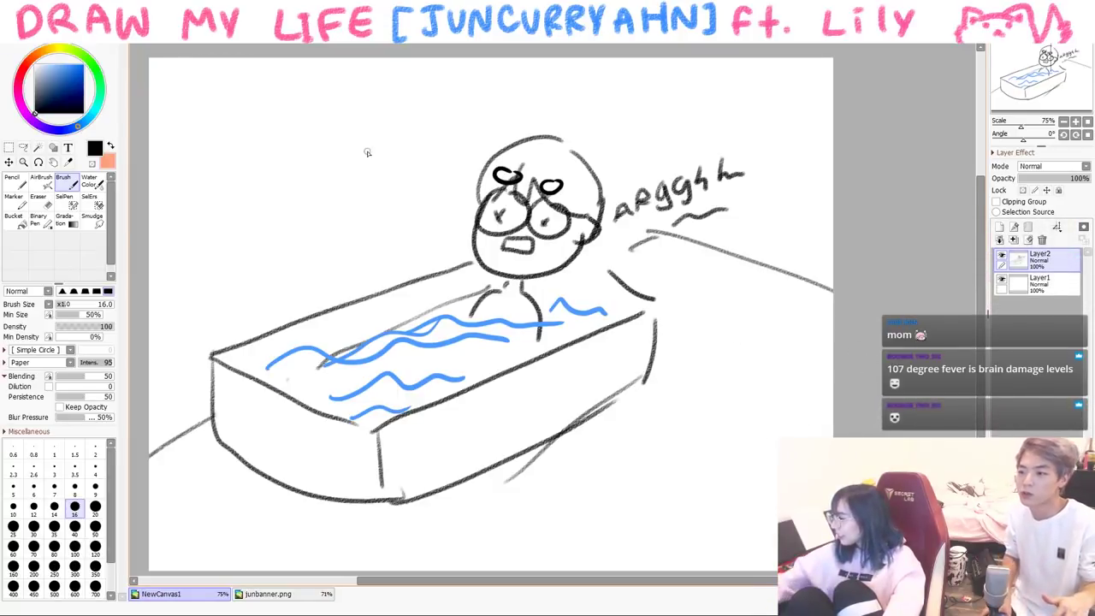
pyautogui.hotkey('ctrl', 'z')
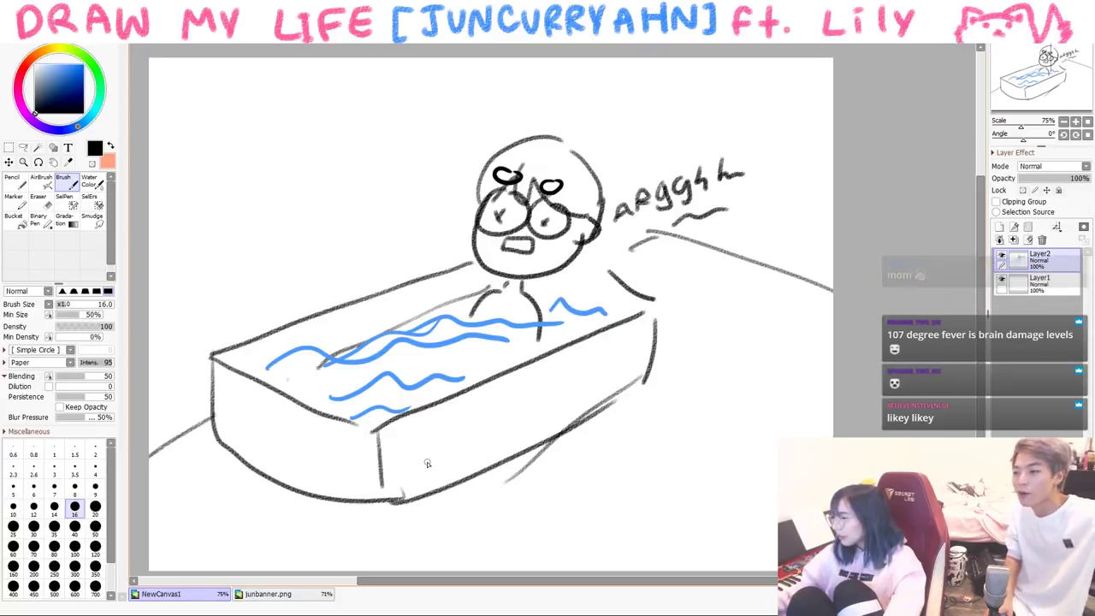
# - Shade the bath water with pale cyan strokes and add motion lines beside the head
pyautogui.click(53, 79)
pyautogui.moveTo(301, 381); pyautogui.dragTo(370, 355)
pyautogui.moveTo(324, 385); pyautogui.dragTo(526, 340)
pyautogui.moveTo(358, 399); pyautogui.dragTo(614, 309)
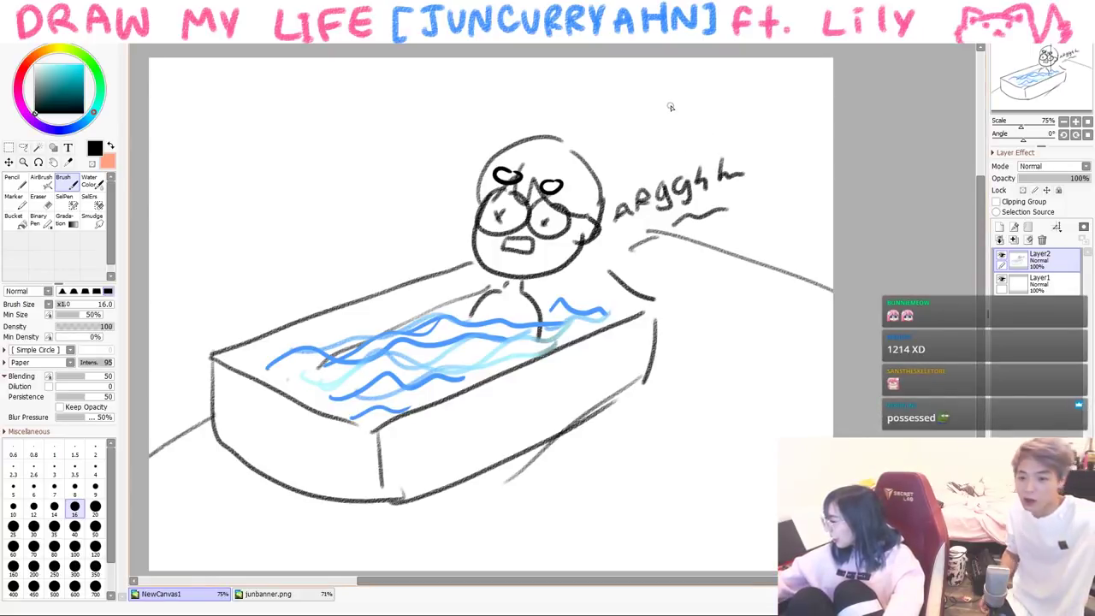
pyautogui.moveTo(670, 105); pyautogui.dragTo(631, 152)
pyautogui.moveTo(687, 114); pyautogui.dragTo(643, 178)
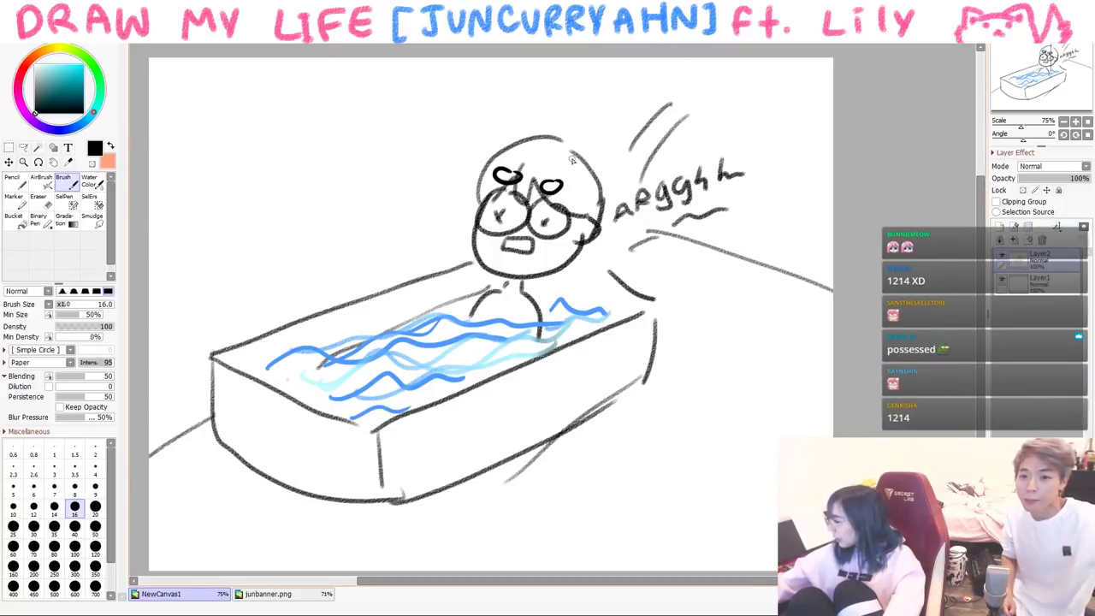
# - Scribble bright blue splash loops and pale blue highlights over the water with the hard Pencil
pyautogui.click(54, 65)
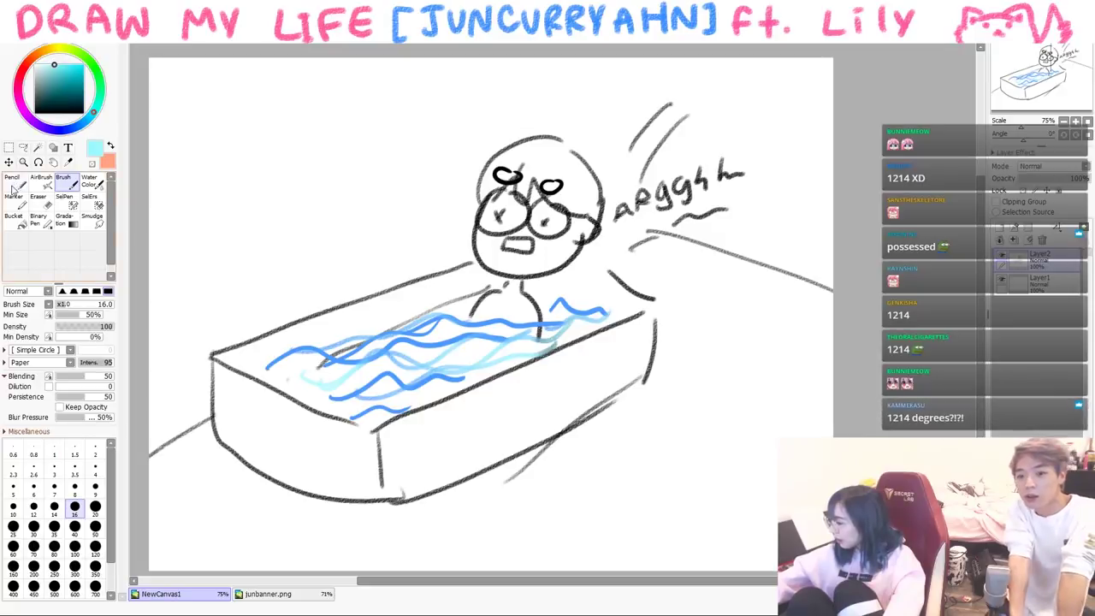
pyautogui.click(15, 186)
pyautogui.click(38, 64)
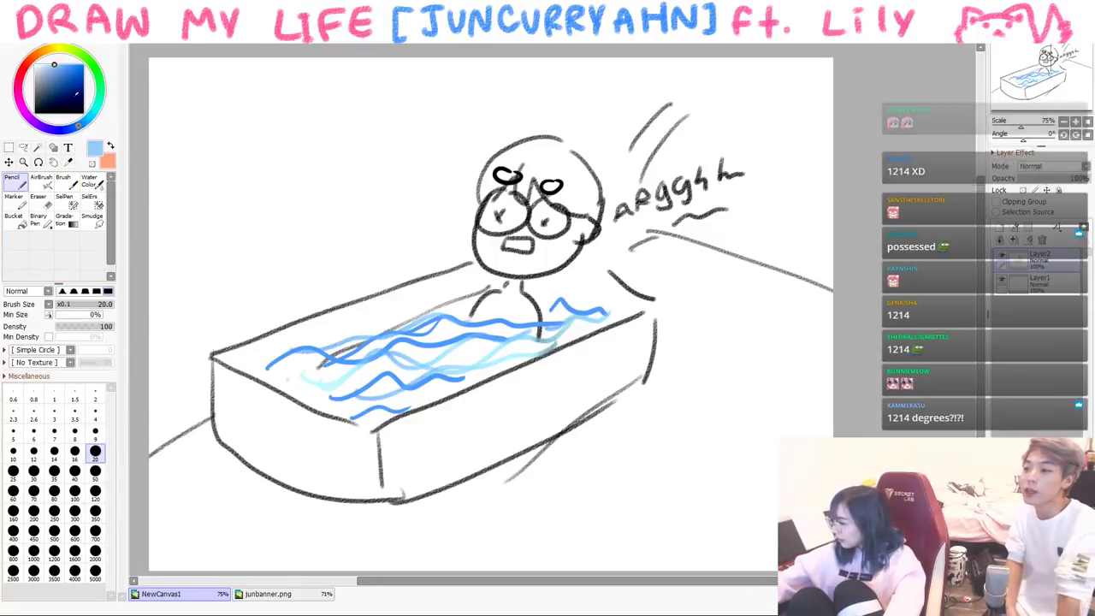
pyautogui.click(67, 64)
pyautogui.moveTo(339, 338)
pyautogui.mouseDown()
pyautogui.moveTo(463, 347)
pyautogui.moveTo(492, 330)
pyautogui.moveTo(523, 351)
pyautogui.moveTo(513, 333)
pyautogui.mouseUp()
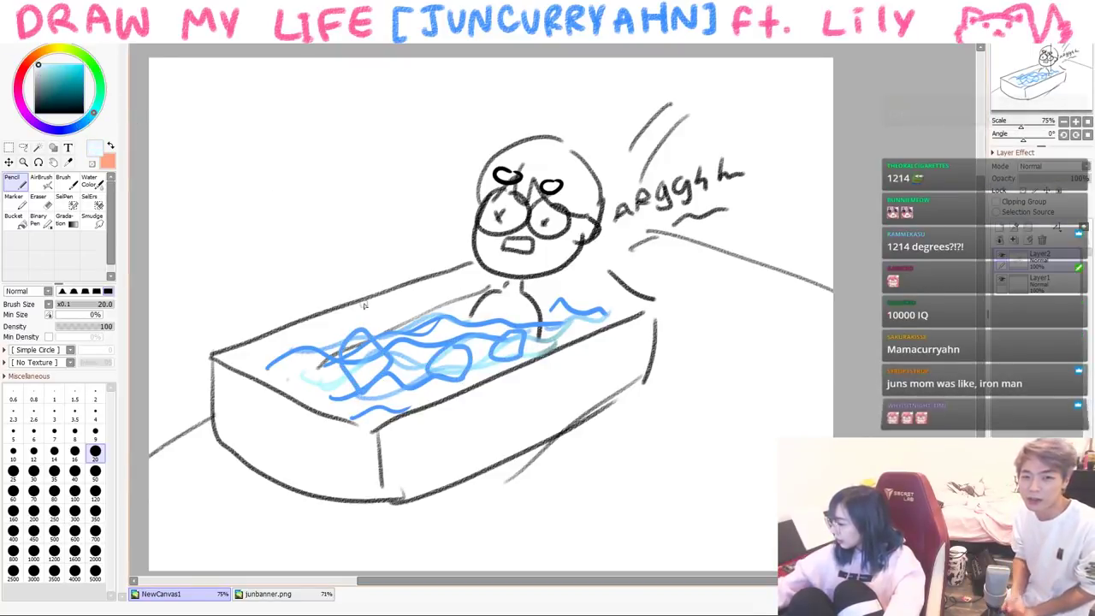
pyautogui.moveTo(356, 344); pyautogui.dragTo(380, 373)
pyautogui.moveTo(496, 349); pyautogui.dragTo(508, 361)
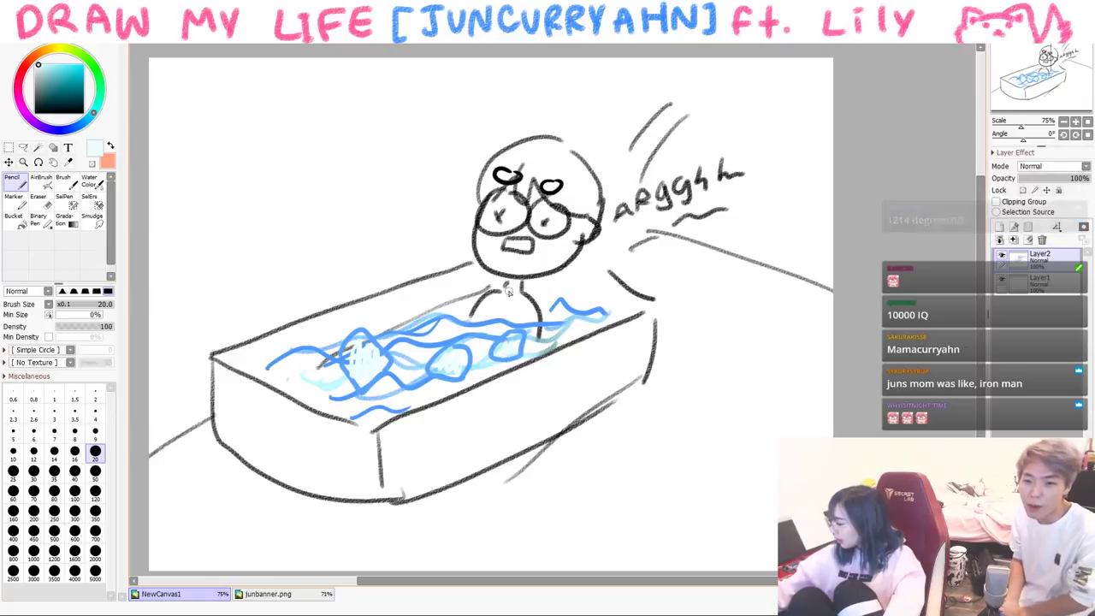
# - Draw a black speech bubble above-left of the head reading "I'M OK"
pyautogui.click(34, 112)
pyautogui.moveTo(378, 208); pyautogui.dragTo(229, 148)
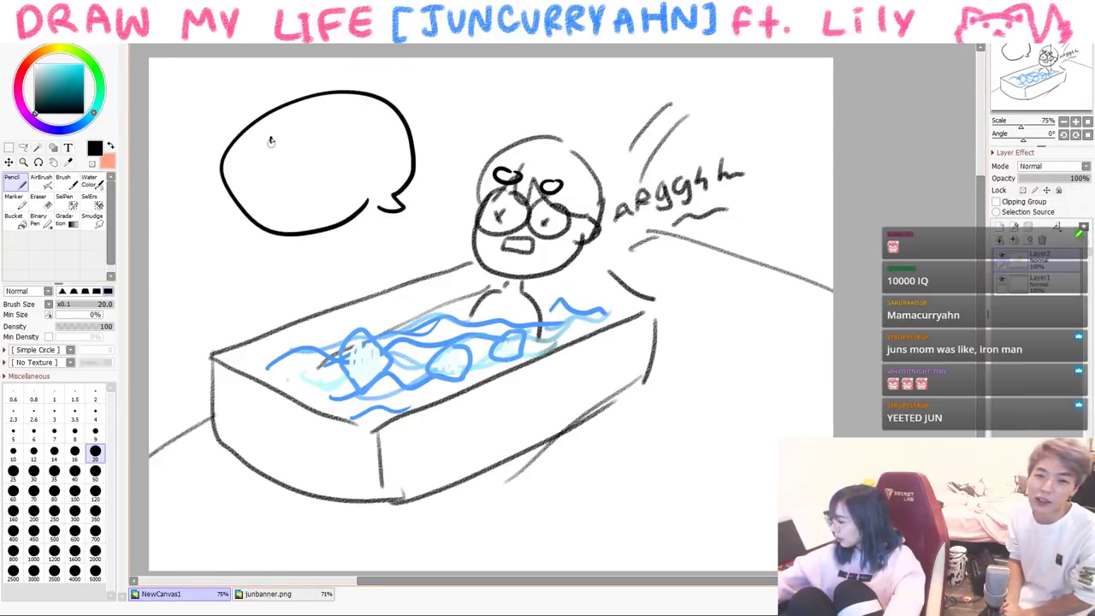
pyautogui.moveTo(302, 150); pyautogui.dragTo(327, 151)
pyautogui.moveTo(306, 174); pyautogui.dragTo(320, 193)
pyautogui.moveTo(336, 163); pyautogui.dragTo(335, 193)
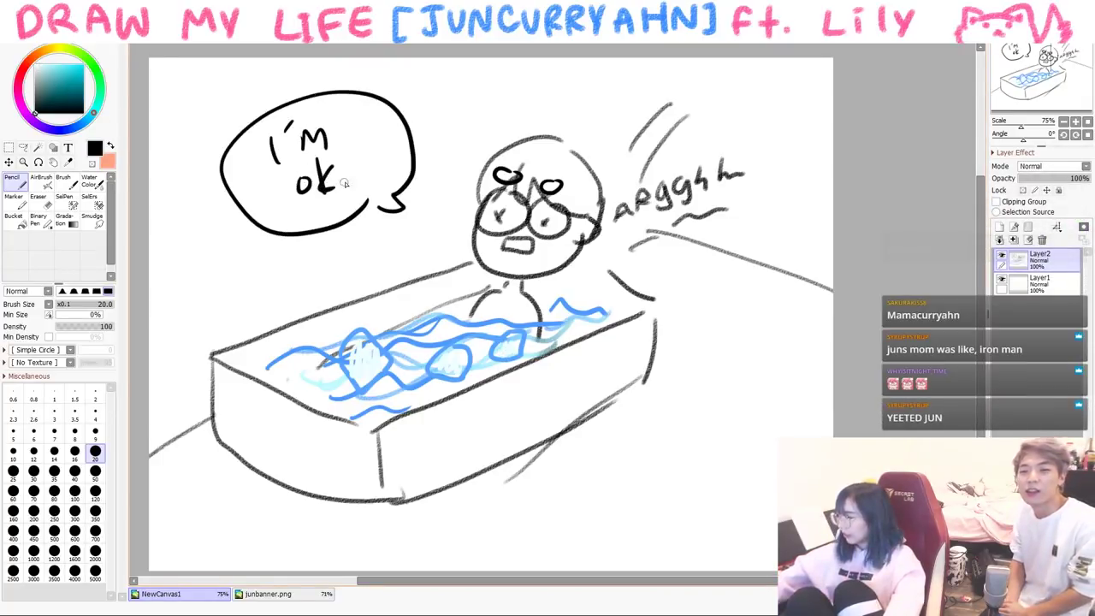
pyautogui.click(67, 180)
# - Clear the bathtub scene and sketch a boxy ambulance body with wheel arch, wheel and front details
pyautogui.press('Delete')
pyautogui.moveTo(274, 176)
pyautogui.mouseDown()
pyautogui.moveTo(273, 289)
pyautogui.moveTo(381, 385)
pyautogui.mouseUp()
pyautogui.moveTo(270, 179)
pyautogui.mouseDown()
pyautogui.moveTo(483, 151)
pyautogui.moveTo(571, 209)
pyautogui.mouseUp()
pyautogui.moveTo(409, 264)
pyautogui.mouseDown()
pyautogui.moveTo(552, 220)
pyautogui.moveTo(558, 299)
pyautogui.mouseUp()
pyautogui.moveTo(382, 385); pyautogui.dragTo(460, 366)
pyautogui.moveTo(471, 357); pyautogui.dragTo(518, 344)
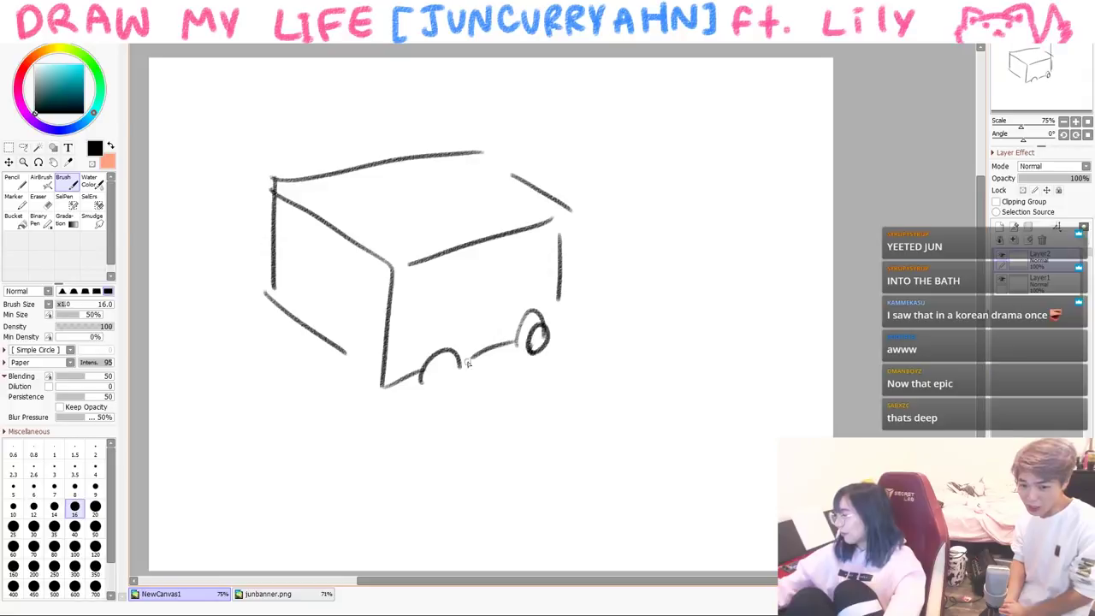
pyautogui.moveTo(299, 325); pyautogui.dragTo(318, 341)
pyautogui.moveTo(583, 257); pyautogui.dragTo(597, 257)
pyautogui.moveTo(600, 270); pyautogui.dragTo(590, 301)
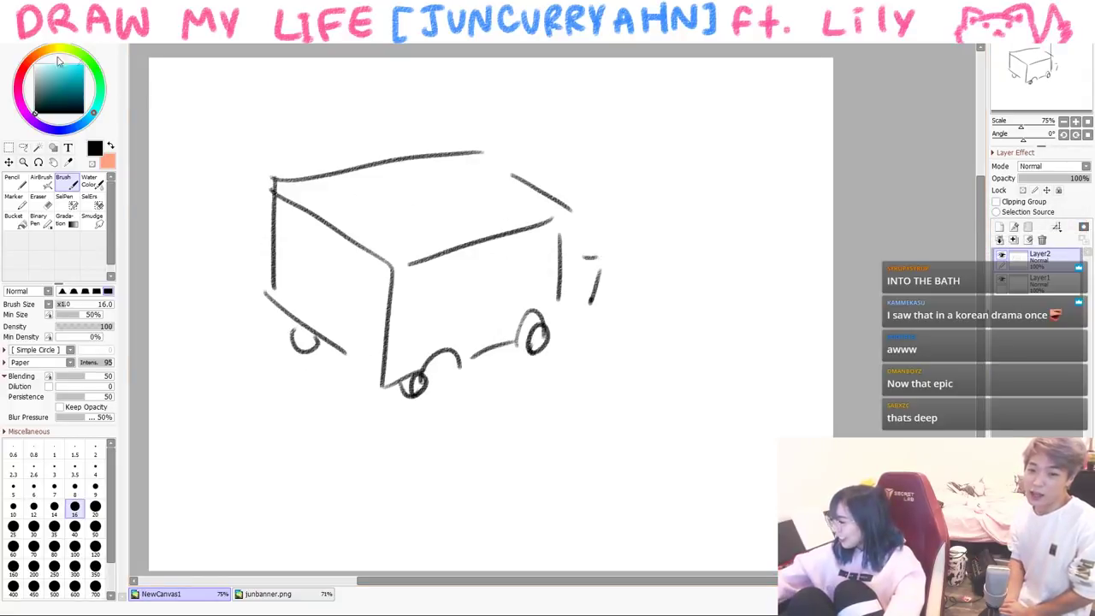
# - Draw a pinkish red cross on the ambulance's side
pyautogui.moveTo(41, 58); pyautogui.dragTo(20, 76)
pyautogui.click(71, 65)
pyautogui.moveTo(326, 313); pyautogui.dragTo(325, 267)
# - Add black wind swirls at lower left and speed lines trailing at the right
pyautogui.click(35, 111)
pyautogui.moveTo(200, 459); pyautogui.dragTo(310, 416)
pyautogui.moveTo(206, 378); pyautogui.dragTo(250, 353)
pyautogui.moveTo(666, 241); pyautogui.dragTo(754, 196)
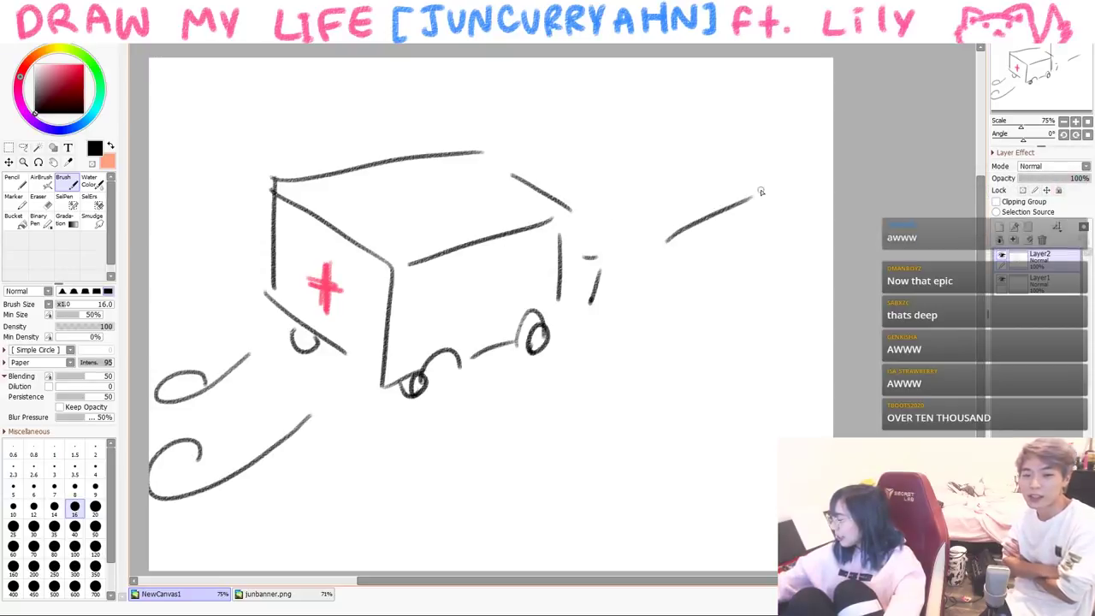
pyautogui.moveTo(648, 212); pyautogui.dragTo(802, 166)
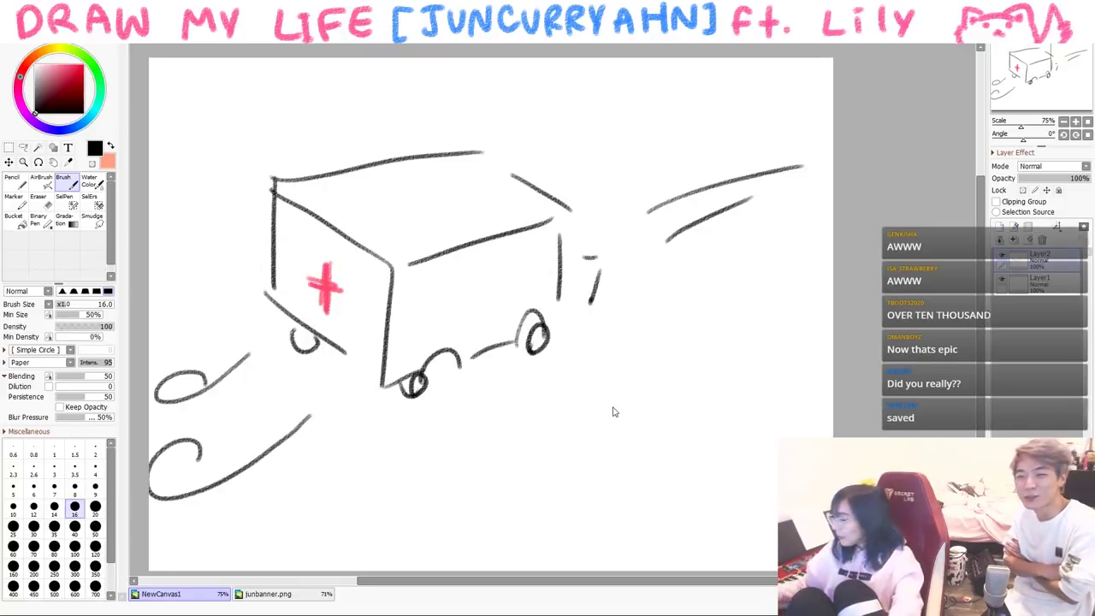
pyautogui.moveTo(677, 273); pyautogui.dragTo(797, 234)
pyautogui.moveTo(695, 177); pyautogui.dragTo(717, 168)
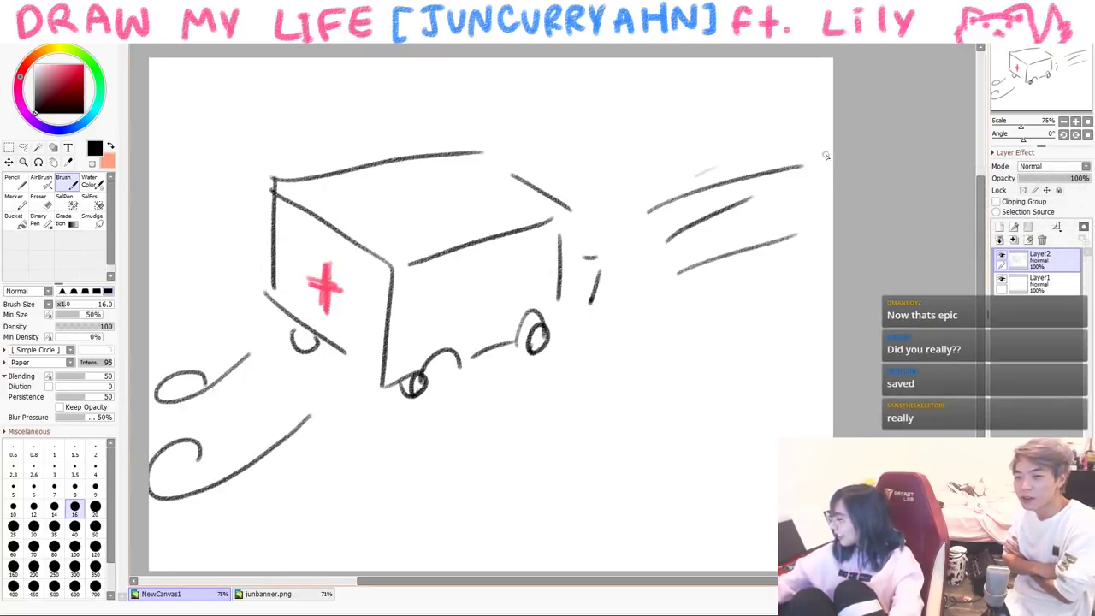
# - Clear the ambulance and draw an underlined 'Krn cop' label above a capped figure with ear, eyes and mouth
pyautogui.press('Delete')
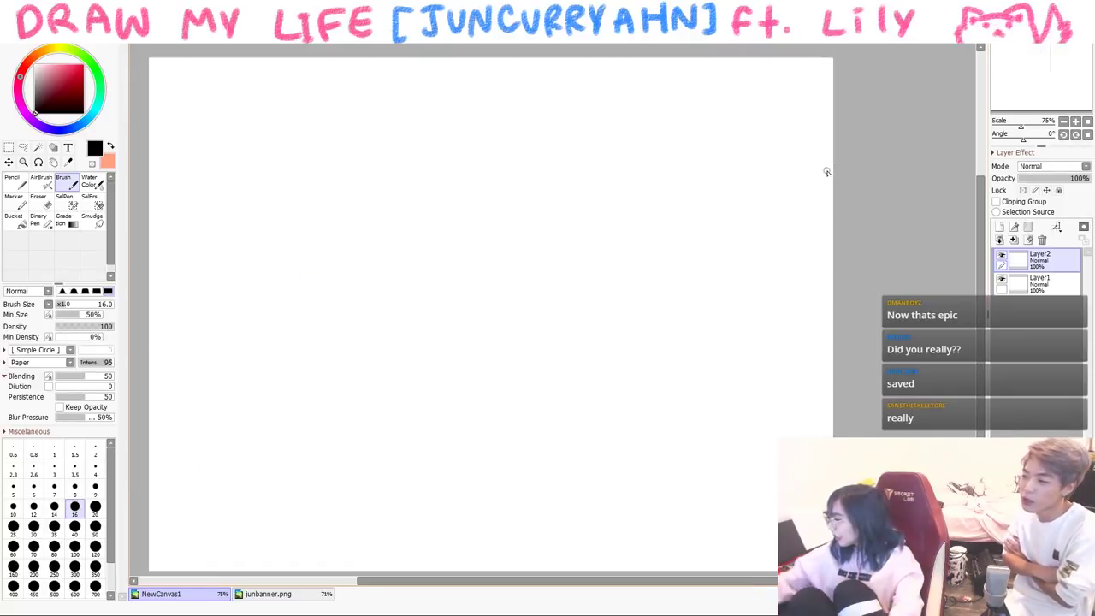
pyautogui.moveTo(246, 140)
pyautogui.mouseDown()
pyautogui.moveTo(248, 182)
pyautogui.moveTo(339, 157)
pyautogui.moveTo(347, 181)
pyautogui.mouseUp()
pyautogui.moveTo(248, 201); pyautogui.dragTo(316, 200)
pyautogui.moveTo(233, 289); pyautogui.dragTo(328, 320)
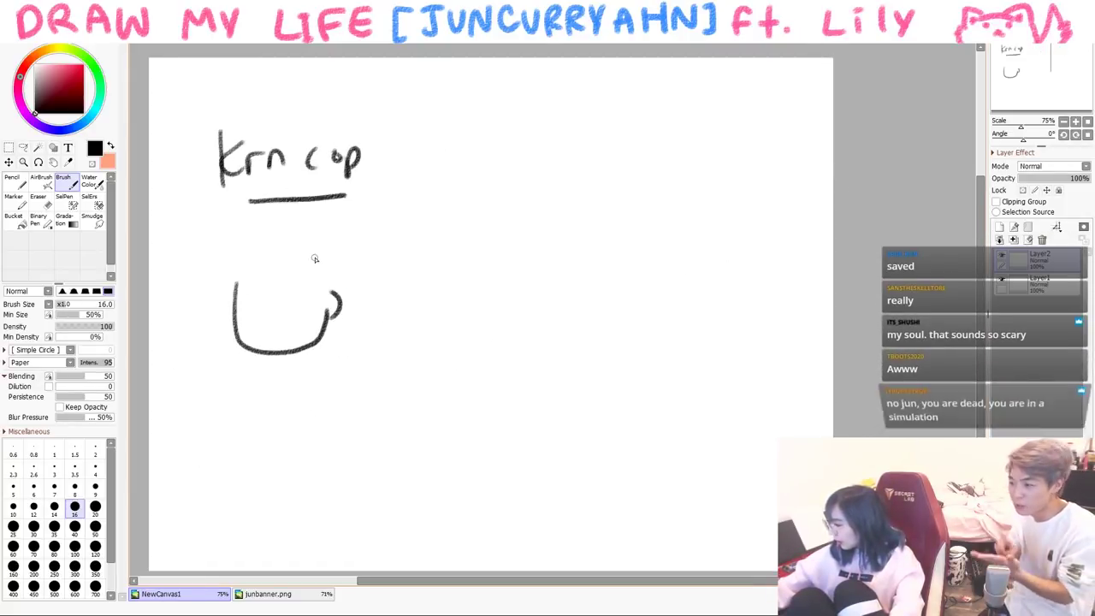
pyautogui.moveTo(315, 256); pyautogui.dragTo(226, 291)
pyautogui.moveTo(246, 245)
pyautogui.mouseDown()
pyautogui.moveTo(316, 264)
pyautogui.moveTo(256, 222)
pyautogui.moveTo(310, 220)
pyautogui.mouseUp()
pyautogui.moveTo(340, 240); pyautogui.dragTo(324, 282)
pyautogui.click(257, 307)
pyautogui.click(293, 304)
pyautogui.moveTo(274, 322)
pyautogui.mouseDown()
pyautogui.moveTo(285, 321)
pyautogui.moveTo(272, 359)
pyautogui.mouseUp()
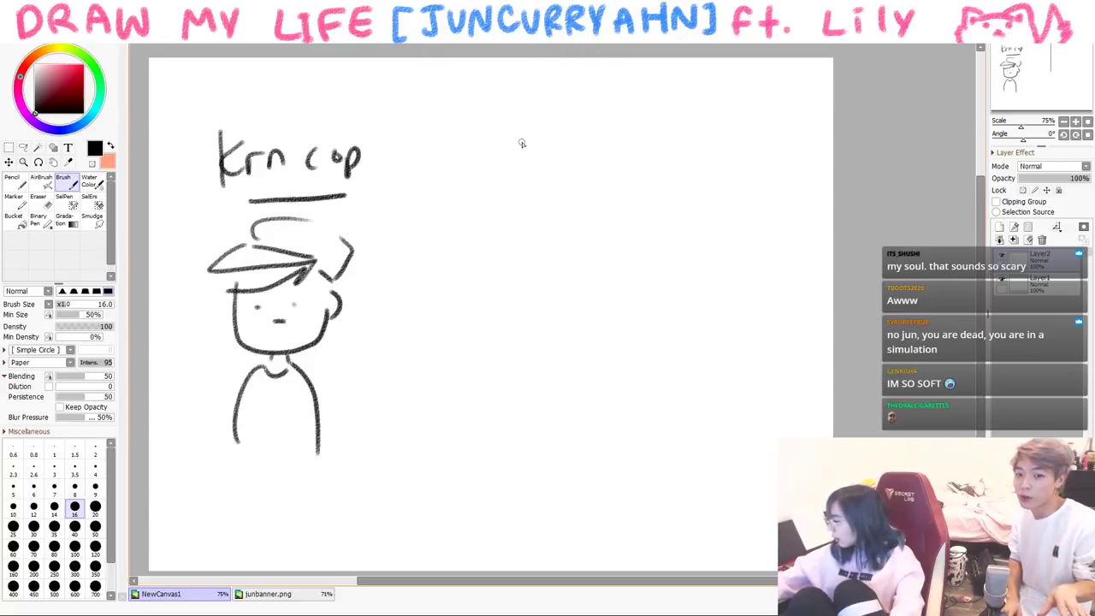
# - Write and underline the 'American cop' label at the right and begin the second cop's head outline
pyautogui.moveTo(567, 160); pyautogui.dragTo(582, 168)
pyautogui.moveTo(585, 171)
pyautogui.mouseDown()
pyautogui.moveTo(599, 154)
pyautogui.moveTo(606, 171)
pyautogui.mouseUp()
pyautogui.moveTo(623, 156); pyautogui.dragTo(616, 171)
pyautogui.moveTo(633, 157); pyautogui.dragTo(629, 165)
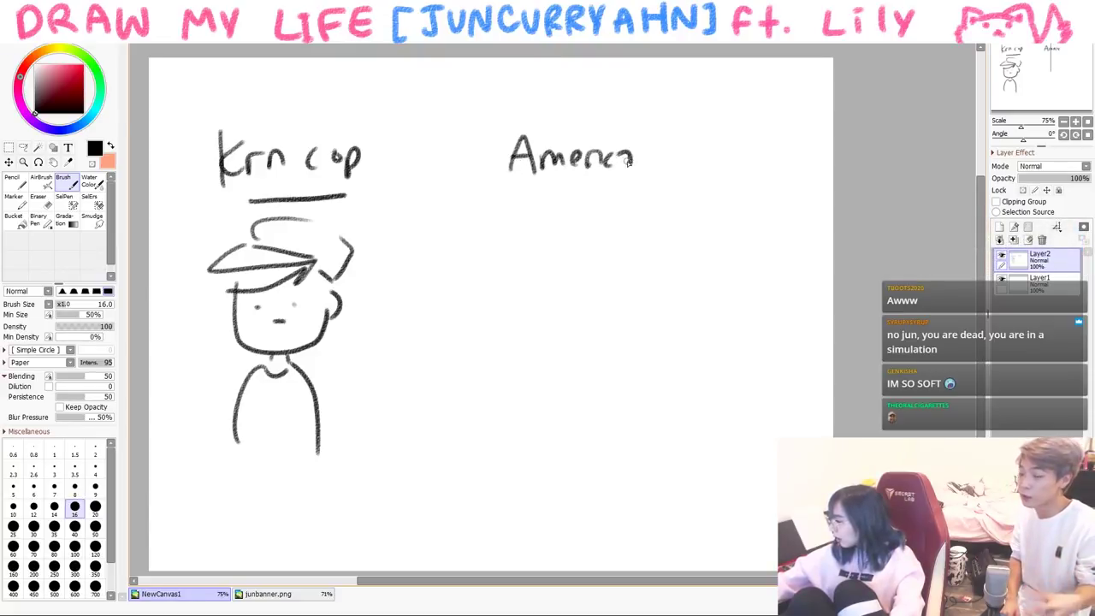
pyautogui.moveTo(580, 197); pyautogui.dragTo(686, 192)
pyautogui.moveTo(546, 243)
pyautogui.mouseDown()
pyautogui.moveTo(543, 304)
pyautogui.moveTo(651, 280)
pyautogui.moveTo(653, 291)
pyautogui.mouseUp()
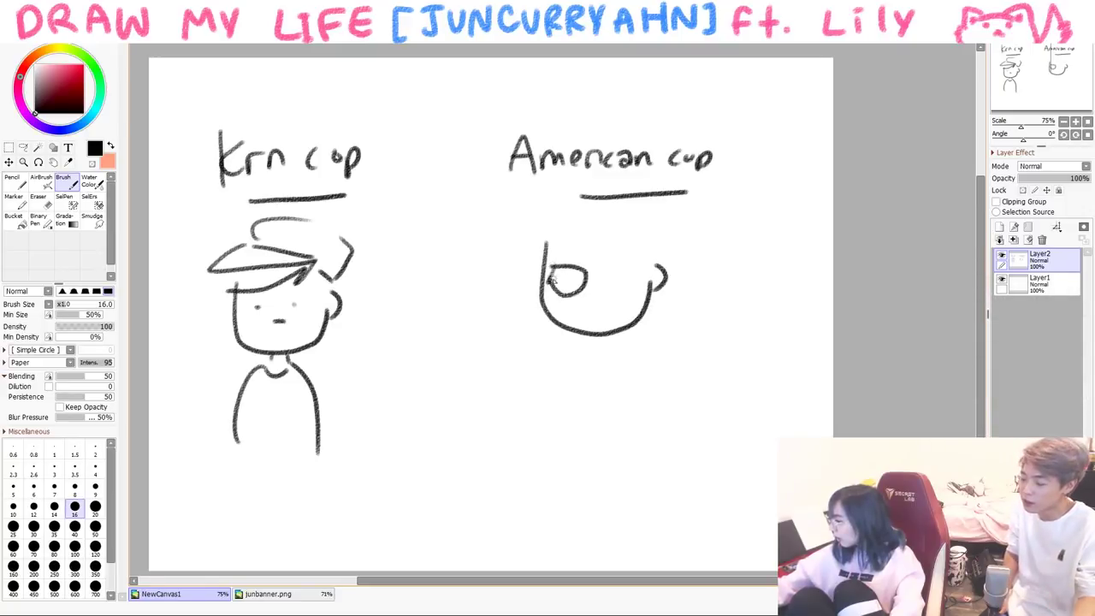
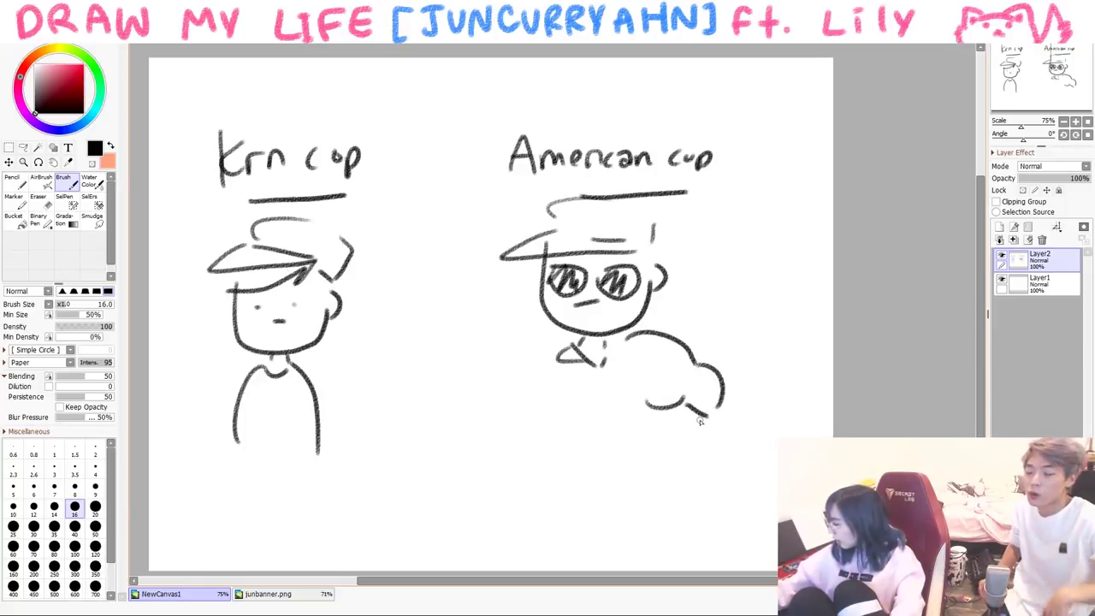
# - Draw the American cop's bulging arms and torso line, and finish the Korean cop's feet
pyautogui.moveTo(483, 395); pyautogui.dragTo(487, 445)
pyautogui.moveTo(499, 421); pyautogui.dragTo(505, 458)
pyautogui.moveTo(552, 381)
pyautogui.mouseDown()
pyautogui.moveTo(537, 453)
pyautogui.moveTo(634, 479)
pyautogui.mouseUp()
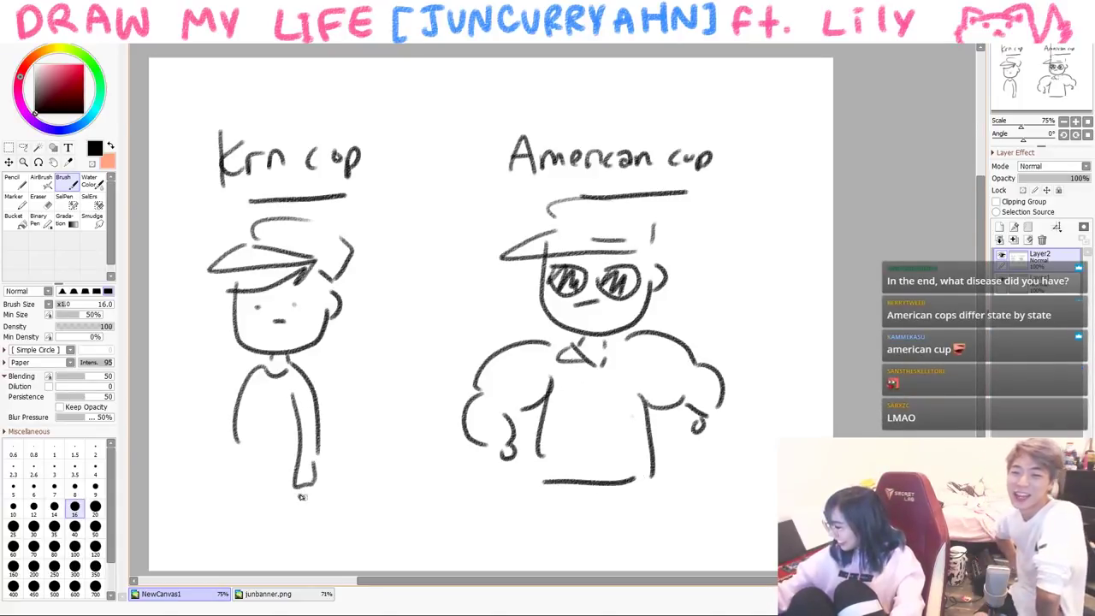
pyautogui.moveTo(300, 496); pyautogui.dragTo(315, 468)
pyautogui.moveTo(242, 469); pyautogui.dragTo(295, 493)
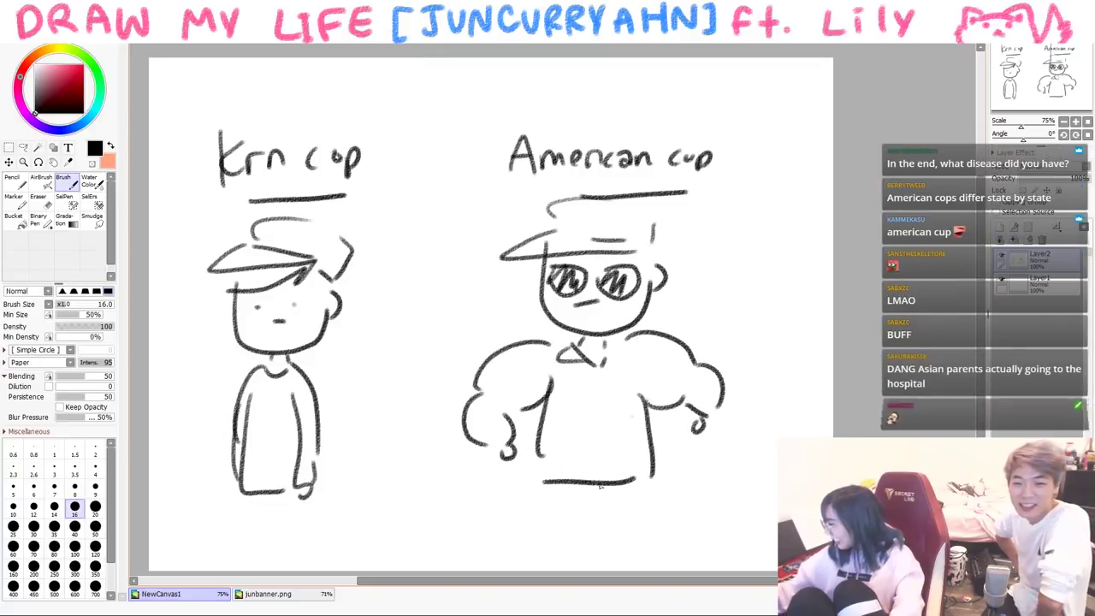
# - Add the American cop's waist, legs and chest collar, and the Korean cop's legs
pyautogui.moveTo(536, 468); pyautogui.dragTo(521, 568)
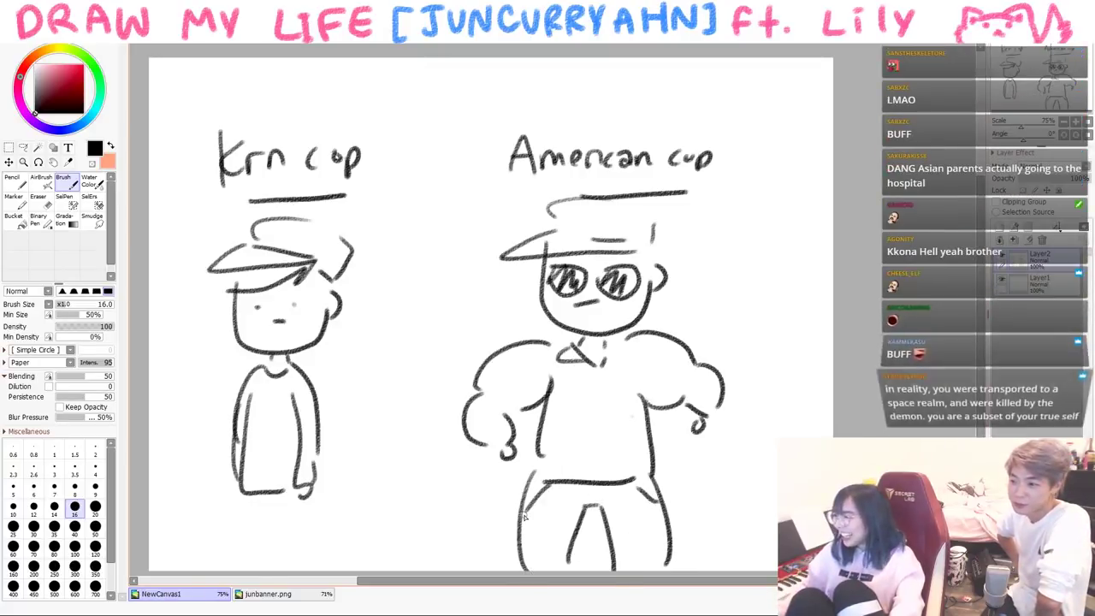
pyautogui.moveTo(627, 328)
pyautogui.mouseDown()
pyautogui.moveTo(607, 351)
pyautogui.moveTo(632, 370)
pyautogui.mouseUp()
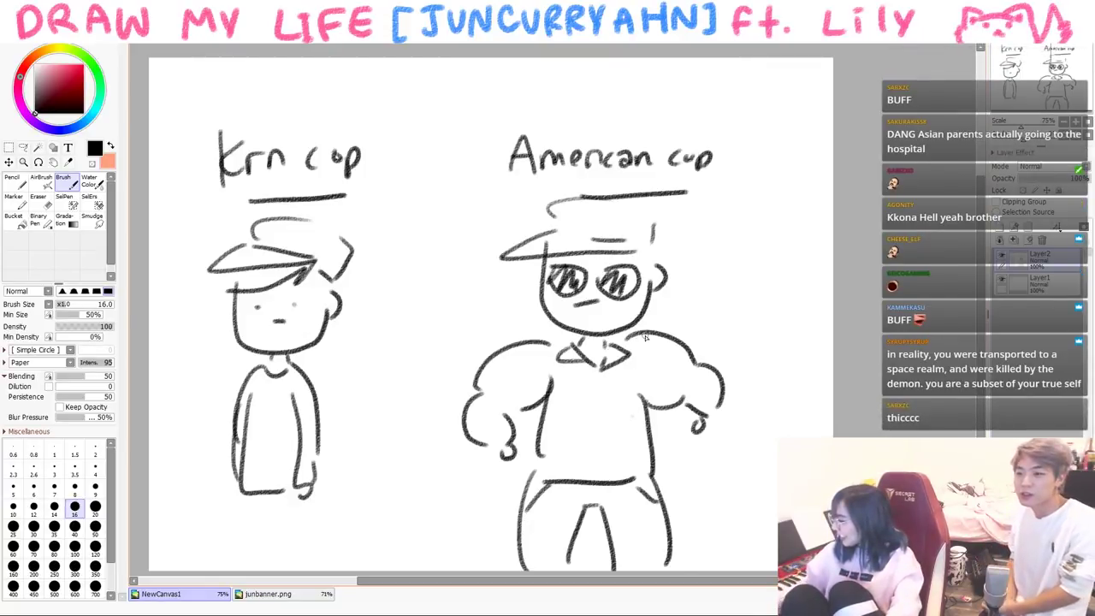
pyautogui.moveTo(246, 494); pyautogui.dragTo(248, 568)
pyautogui.moveTo(268, 496); pyautogui.dragTo(270, 571)
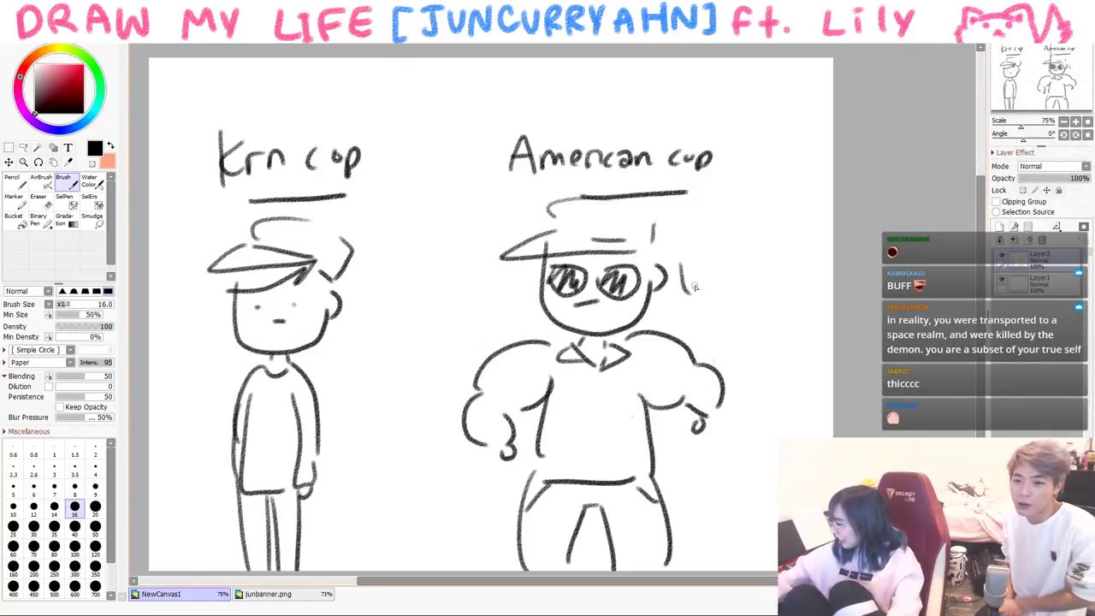
# - Finish writing 'Sup beside the Korean cop, then wipe the canvas
pyautogui.moveTo(481, 313); pyautogui.dragTo(491, 318)
pyautogui.moveTo(406, 319); pyautogui.dragTo(407, 343)
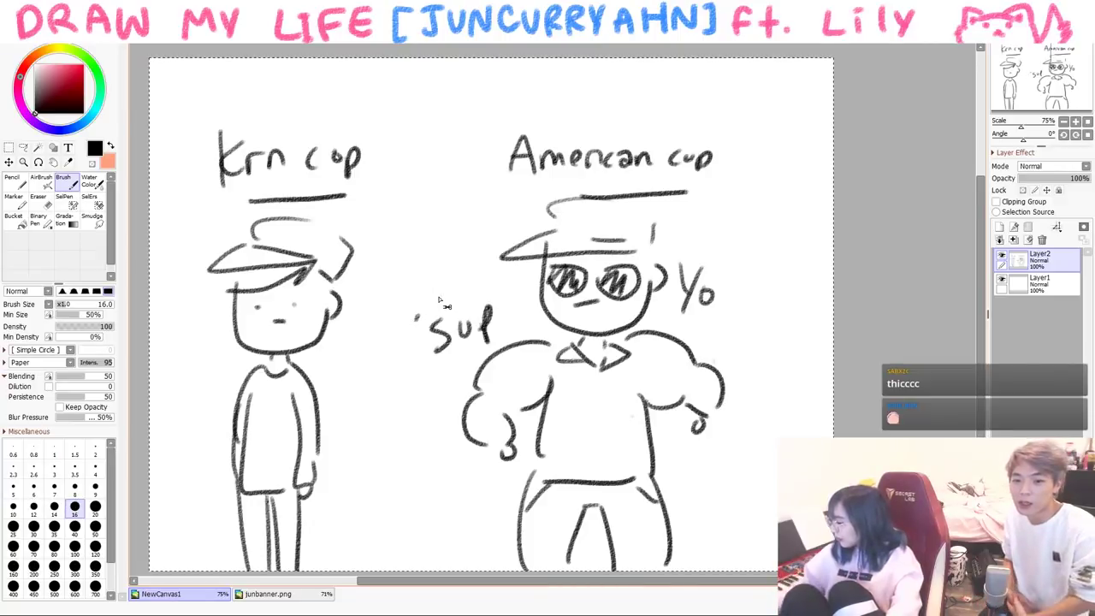
pyautogui.press('Delete')
# - Outline the girl's face with glasses and a hair fringe
pyautogui.moveTo(375, 158)
pyautogui.mouseDown()
pyautogui.moveTo(397, 222)
pyautogui.moveTo(316, 262)
pyautogui.moveTo(267, 221)
pyautogui.mouseUp()
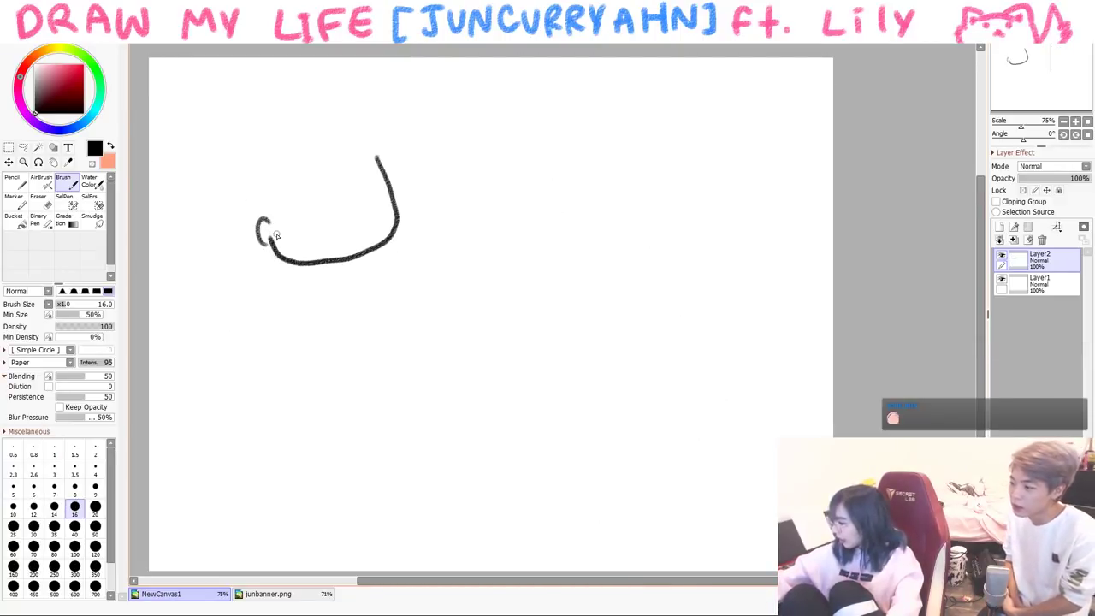
pyautogui.moveTo(341, 200); pyautogui.dragTo(330, 194)
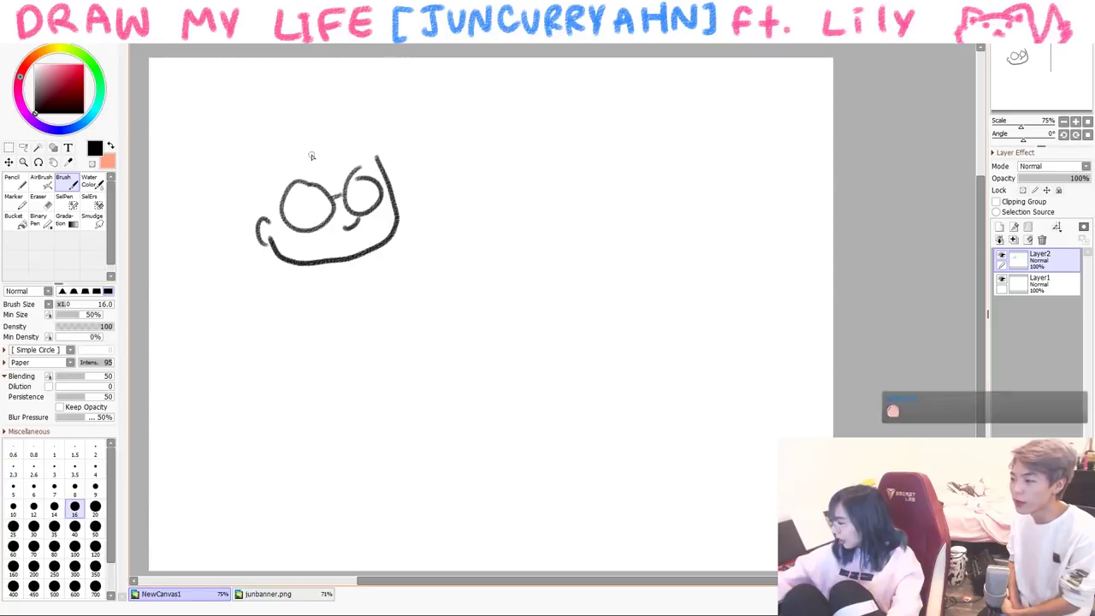
pyautogui.moveTo(306, 155)
pyautogui.mouseDown()
pyautogui.moveTo(331, 174)
pyautogui.moveTo(375, 163)
pyautogui.mouseUp()
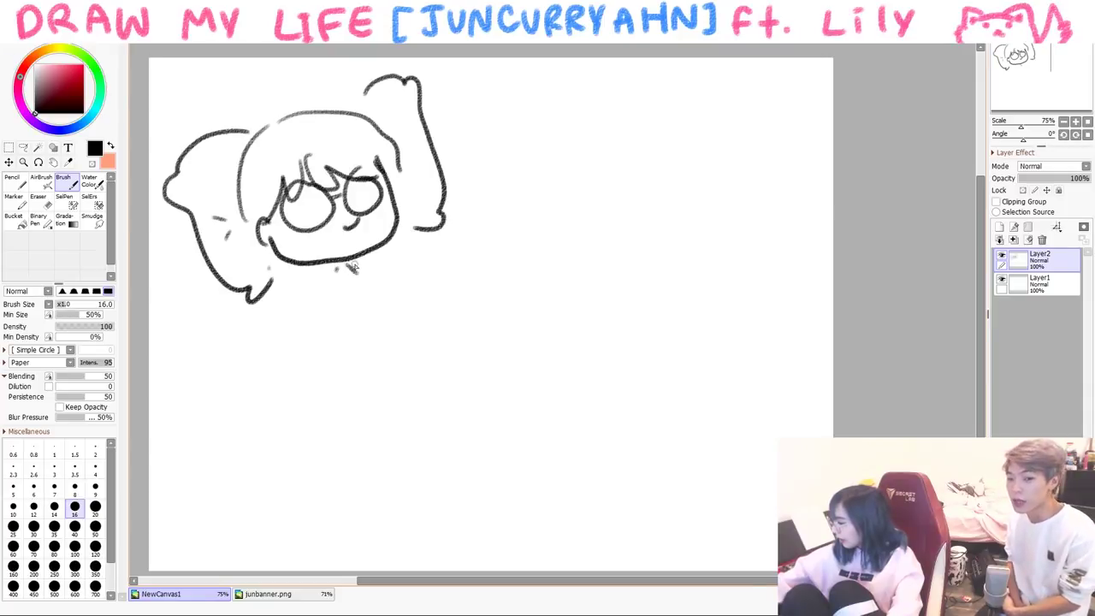
# - Draw her shoulders and the sloping blanket over her in bed
pyautogui.moveTo(484, 299); pyautogui.dragTo(494, 299)
pyautogui.moveTo(272, 384); pyautogui.dragTo(384, 477)
pyautogui.moveTo(501, 312); pyautogui.dragTo(643, 419)
pyautogui.moveTo(256, 479); pyautogui.dragTo(269, 386)
# - Add a speech bubble beside her reading "I'm ok."
pyautogui.moveTo(503, 231); pyautogui.dragTo(540, 226)
pyautogui.moveTo(541, 209)
pyautogui.mouseDown()
pyautogui.moveTo(684, 313)
pyautogui.moveTo(523, 241)
pyautogui.mouseUp()
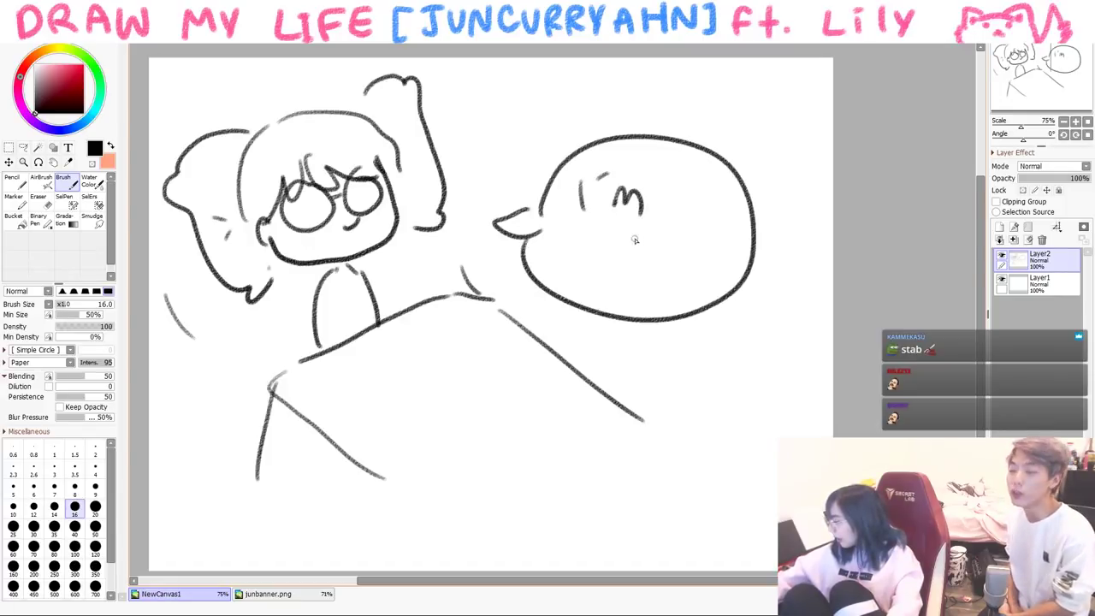
pyautogui.moveTo(659, 245); pyautogui.dragTo(660, 266)
pyautogui.click(674, 269)
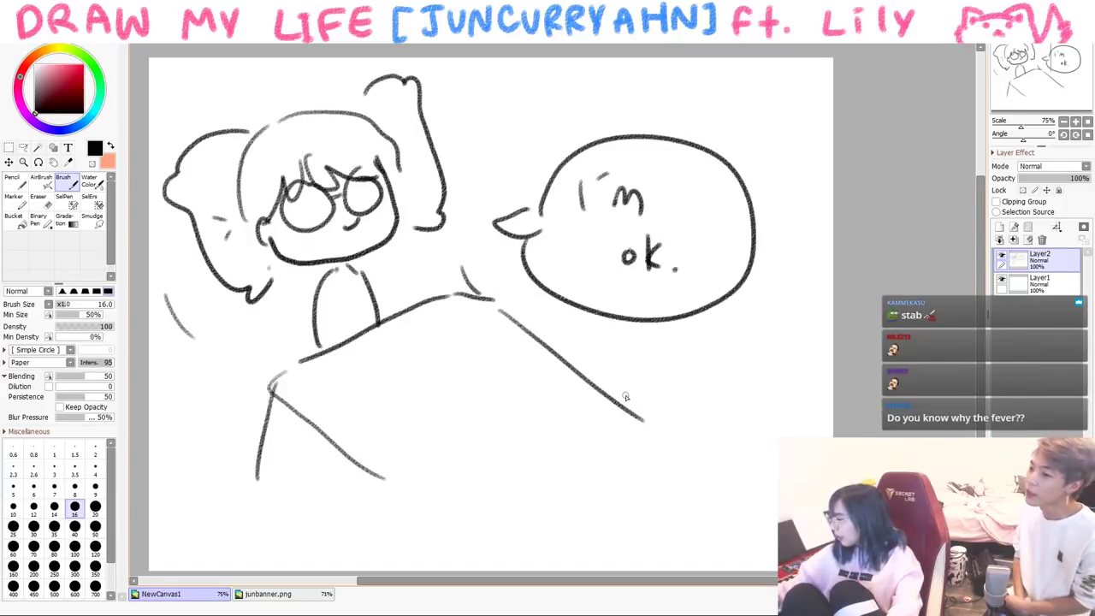
# - Extend the blanket edge and draw her arm and hand over it
pyautogui.moveTo(622, 410); pyautogui.dragTo(740, 531)
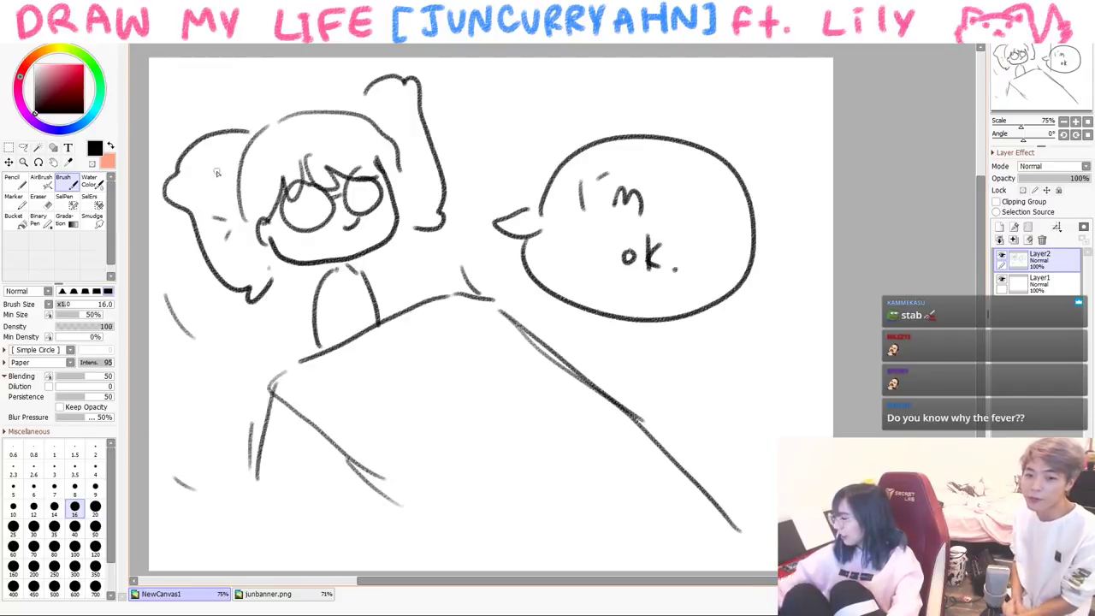
pyautogui.moveTo(328, 293)
pyautogui.mouseDown()
pyautogui.moveTo(331, 337)
pyautogui.moveTo(348, 385)
pyautogui.mouseUp()
pyautogui.moveTo(362, 283); pyautogui.dragTo(367, 329)
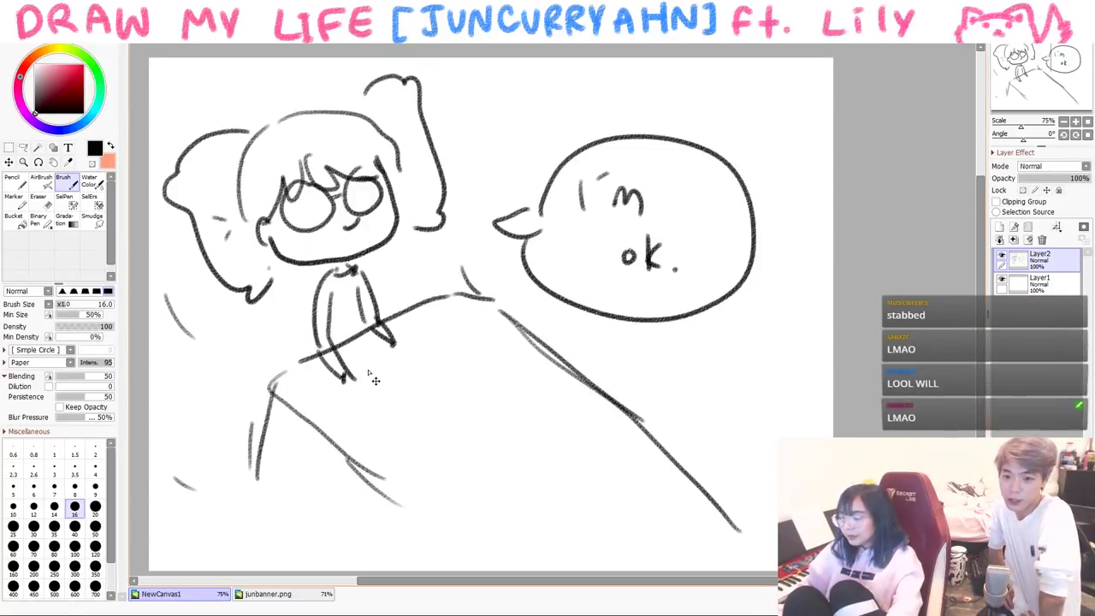
# - Clear the bed scene and remove a stray wavy stroke
pyautogui.press('Delete')
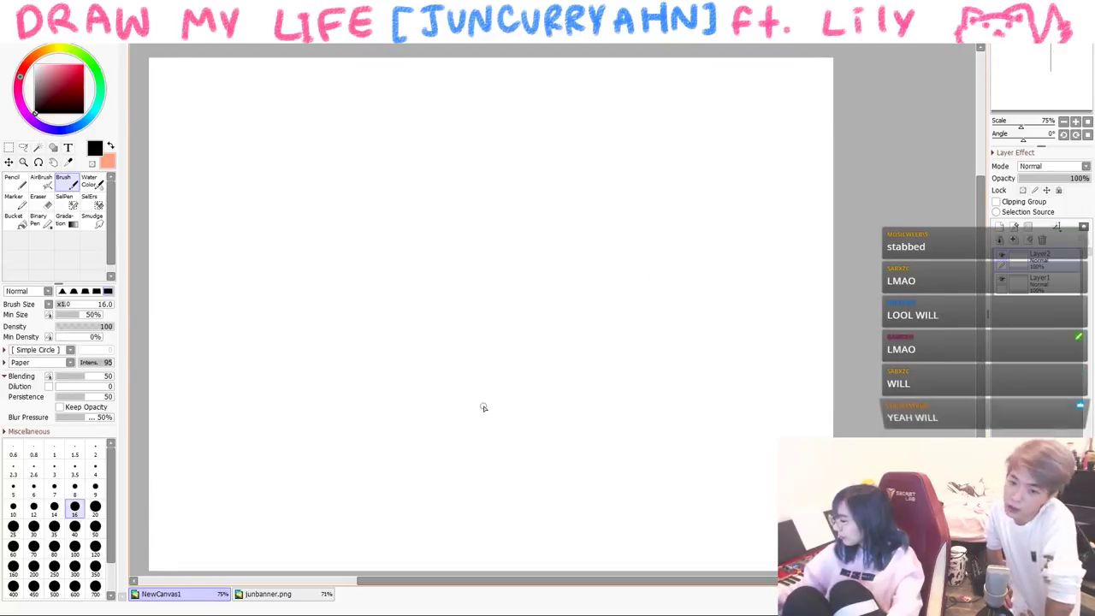
pyautogui.moveTo(198, 190)
pyautogui.mouseDown()
pyautogui.moveTo(464, 167)
pyautogui.moveTo(813, 188)
pyautogui.mouseUp()
pyautogui.press('Delete')
# - Write and underline the title "5th grade" at the top left
pyautogui.moveTo(227, 106)
pyautogui.mouseDown()
pyautogui.moveTo(191, 129)
pyautogui.moveTo(195, 154)
pyautogui.mouseUp()
pyautogui.moveTo(240, 87); pyautogui.dragTo(237, 120)
pyautogui.moveTo(310, 101); pyautogui.dragTo(295, 144)
pyautogui.moveTo(324, 110)
pyautogui.mouseDown()
pyautogui.moveTo(375, 105)
pyautogui.moveTo(381, 78)
pyautogui.moveTo(402, 121)
pyautogui.mouseUp()
pyautogui.moveTo(409, 110); pyautogui.dragTo(425, 116)
pyautogui.moveTo(206, 216); pyautogui.dragTo(462, 132)
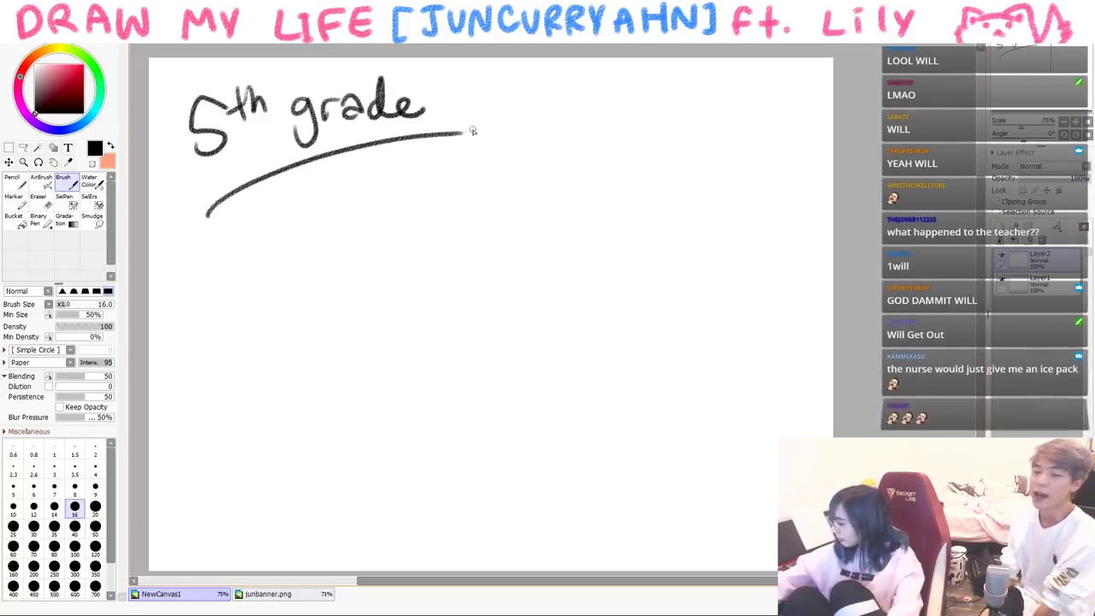
# - Draw the first friend's face with glasses, mouth and hair
pyautogui.moveTo(442, 325); pyautogui.dragTo(481, 322)
pyautogui.hotkey('ctrl', 'z')
pyautogui.moveTo(440, 248)
pyautogui.mouseDown()
pyautogui.moveTo(444, 320)
pyautogui.moveTo(341, 323)
pyautogui.mouseUp()
pyautogui.moveTo(381, 267); pyautogui.dragTo(407, 272)
pyautogui.moveTo(398, 310); pyautogui.dragTo(395, 311)
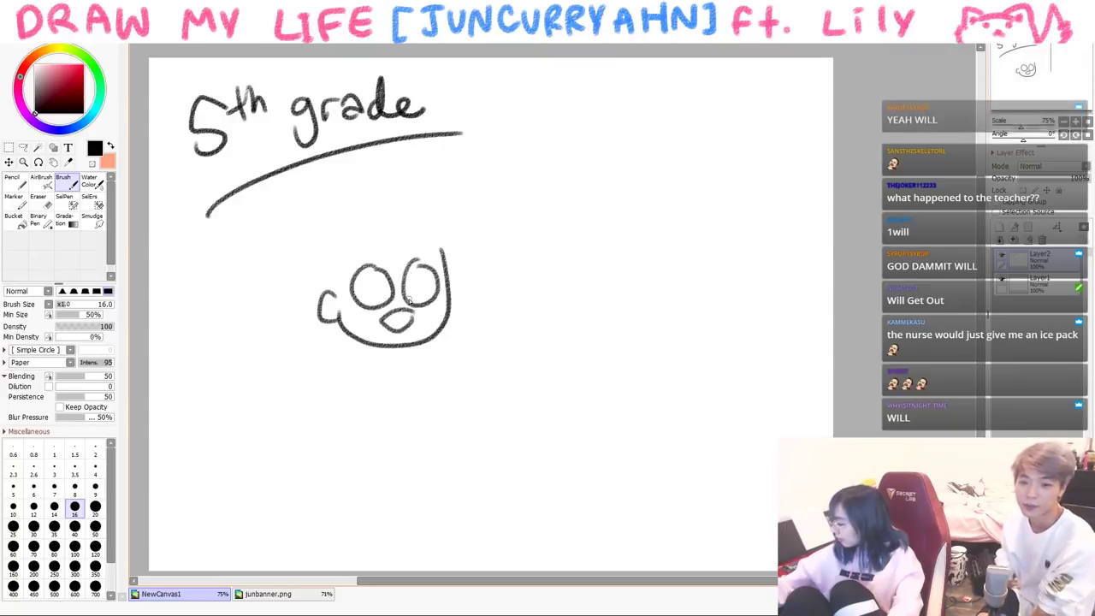
pyautogui.moveTo(340, 248)
pyautogui.mouseDown()
pyautogui.moveTo(427, 261)
pyautogui.moveTo(444, 279)
pyautogui.mouseUp()
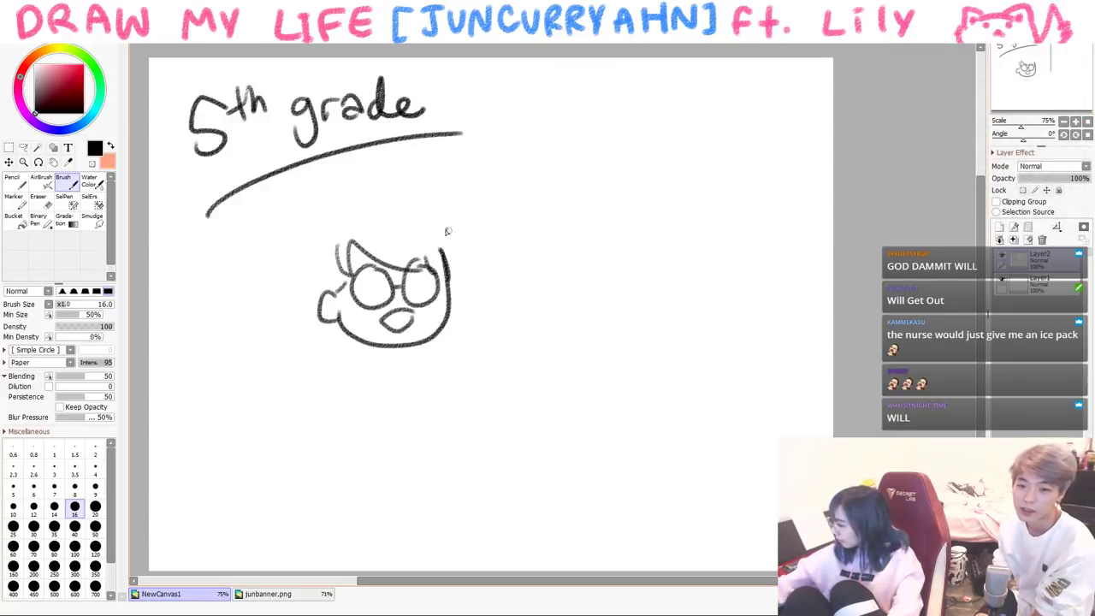
pyautogui.moveTo(335, 219); pyautogui.dragTo(304, 299)
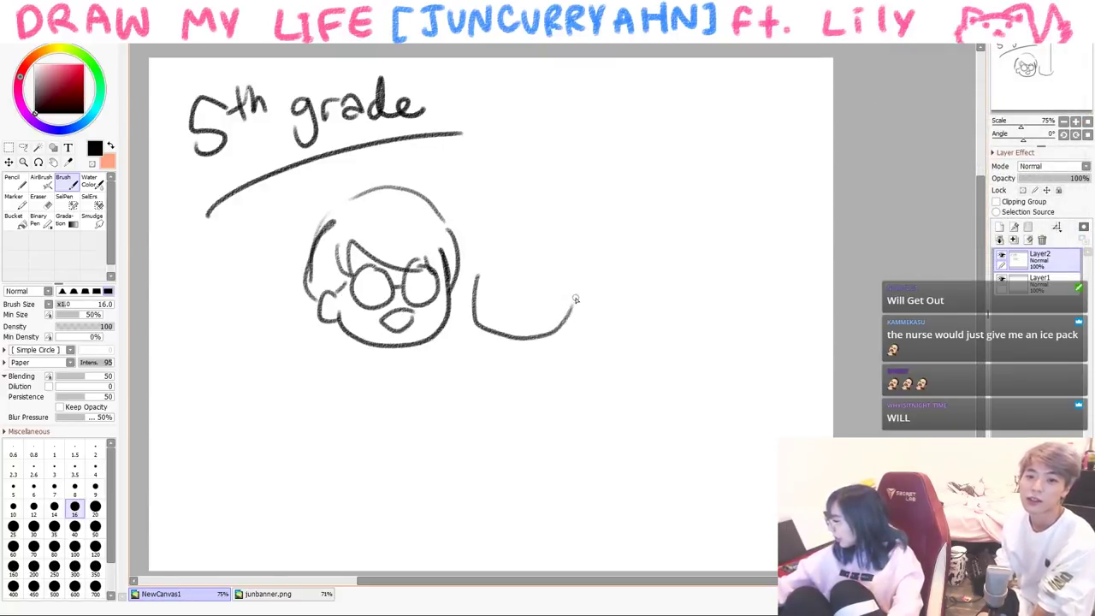
# - Draw the second friend's face with ear, eyes, open mouth and hair
pyautogui.moveTo(579, 276); pyautogui.dragTo(572, 306)
pyautogui.moveTo(492, 269); pyautogui.dragTo(494, 286)
pyautogui.moveTo(541, 265)
pyautogui.mouseDown()
pyautogui.moveTo(541, 287)
pyautogui.moveTo(519, 317)
pyautogui.moveTo(505, 298)
pyautogui.moveTo(474, 297)
pyautogui.mouseUp()
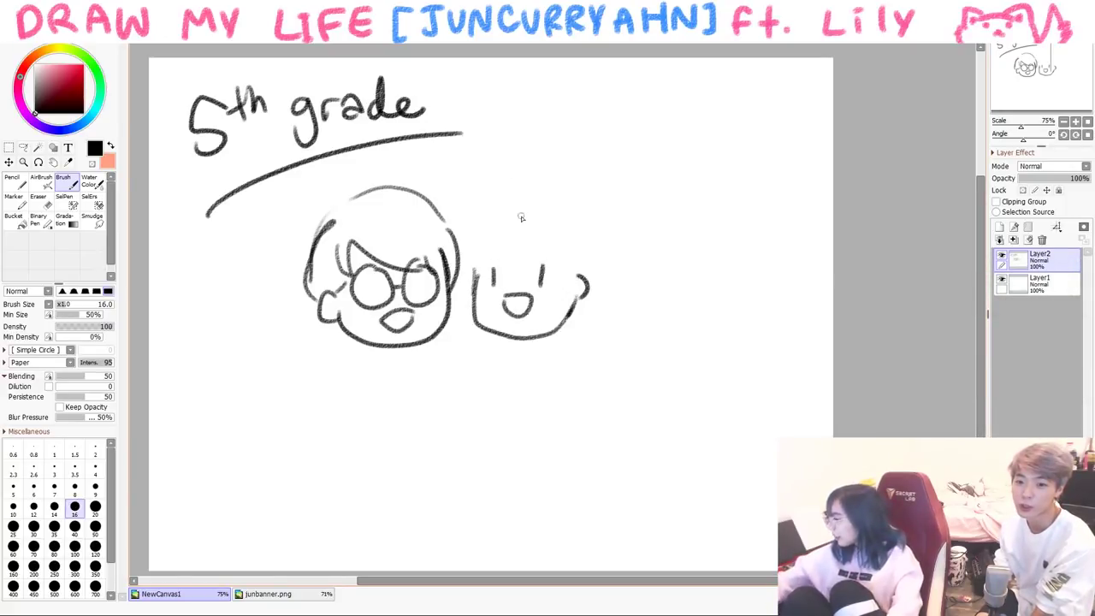
pyautogui.moveTo(459, 250); pyautogui.dragTo(492, 206)
pyautogui.moveTo(462, 250); pyautogui.dragTo(485, 237)
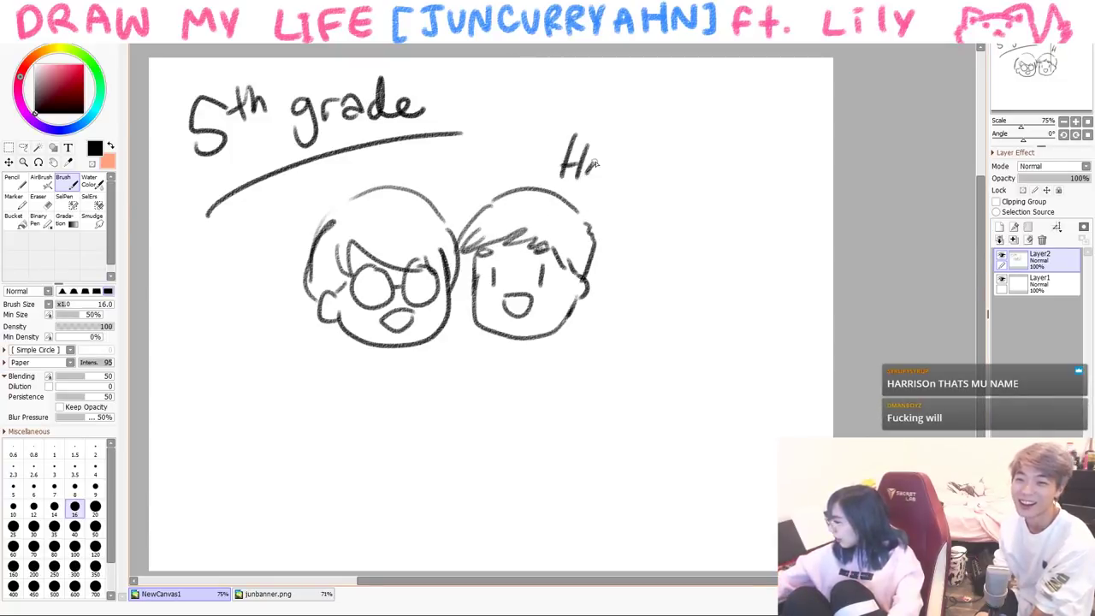
# - Add an arrow from Happy to the right friend and write BFF above the heads
pyautogui.moveTo(650, 207); pyautogui.dragTo(606, 247)
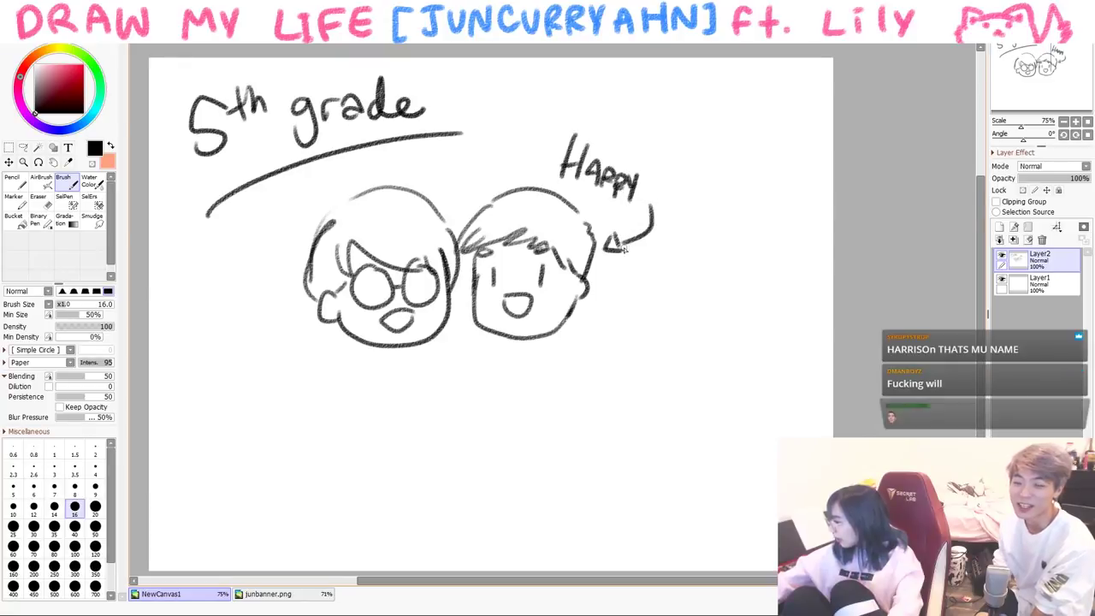
pyautogui.moveTo(427, 165)
pyautogui.mouseDown()
pyautogui.moveTo(473, 171)
pyautogui.moveTo(468, 191)
pyautogui.moveTo(483, 167)
pyautogui.mouseUp()
pyautogui.moveTo(469, 181); pyautogui.dragTo(482, 179)
# - Draw red hearts on both sides of the heads, then return to black
pyautogui.click(83, 66)
pyautogui.moveTo(245, 253); pyautogui.dragTo(246, 279)
pyautogui.moveTo(245, 253); pyautogui.dragTo(246, 280)
pyautogui.moveTo(643, 294); pyautogui.dragTo(643, 319)
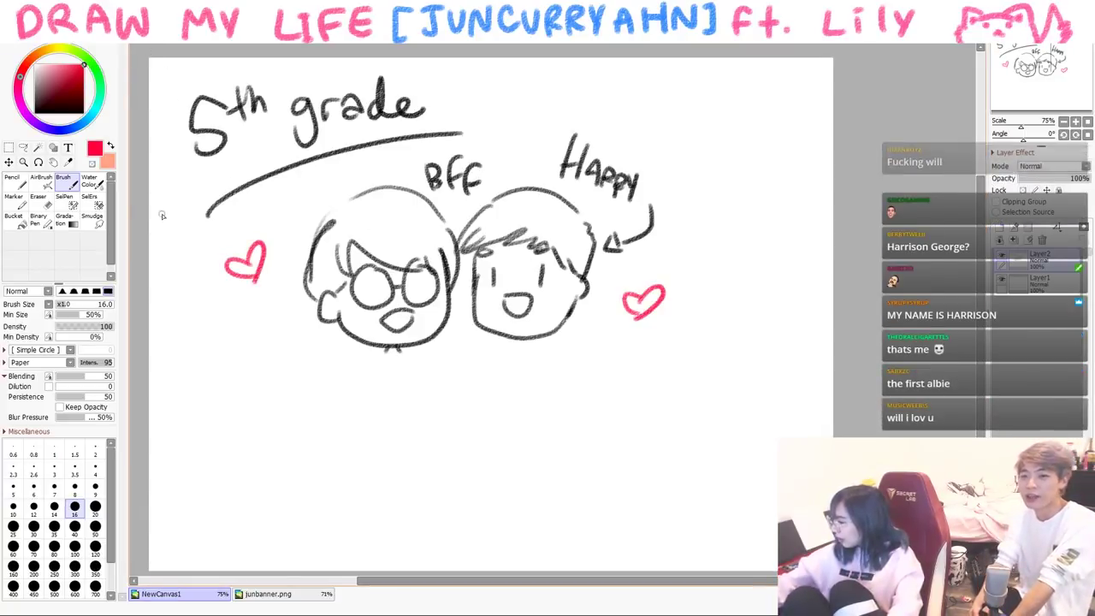
pyautogui.keyDown('alt'); pyautogui.click(402, 231); pyautogui.keyUp('alt')
# - Draw both friends' torsos and outstretched arms joining hands
pyautogui.moveTo(395, 351); pyautogui.dragTo(461, 397)
pyautogui.moveTo(416, 378); pyautogui.dragTo(461, 408)
pyautogui.moveTo(387, 347); pyautogui.dragTo(301, 390)
pyautogui.moveTo(532, 343)
pyautogui.mouseDown()
pyautogui.moveTo(614, 349)
pyautogui.moveTo(568, 364)
pyautogui.moveTo(563, 435)
pyautogui.mouseUp()
pyautogui.moveTo(508, 363); pyautogui.dragTo(493, 438)
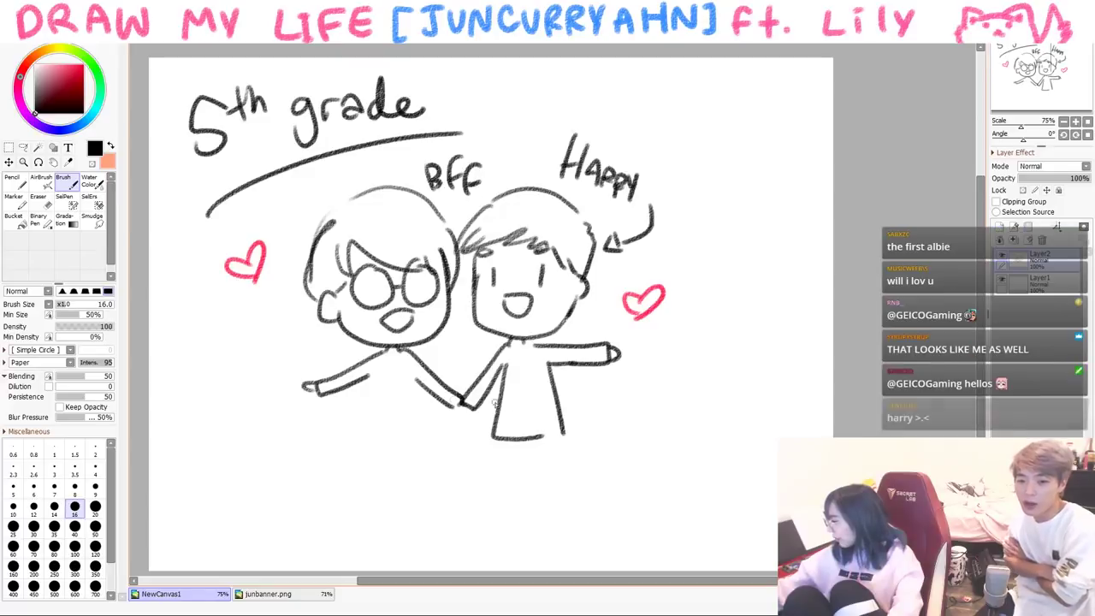
pyautogui.moveTo(370, 372); pyautogui.dragTo(349, 450)
pyautogui.moveTo(419, 380); pyautogui.dragTo(368, 455)
pyautogui.moveTo(513, 347); pyautogui.dragTo(539, 352)
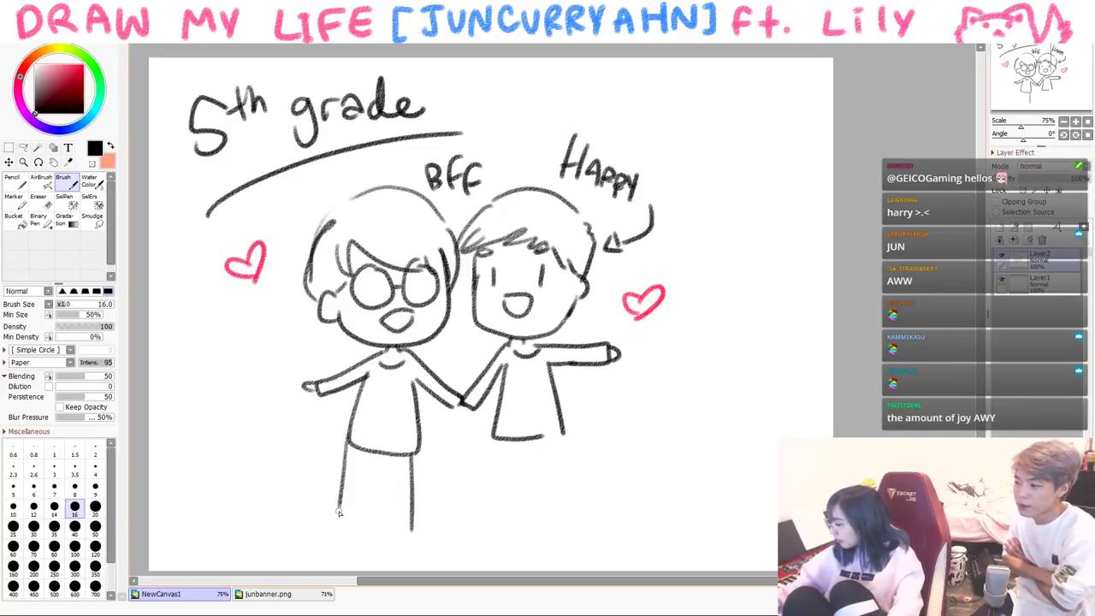
# - Draw the friends' legs and feet
pyautogui.moveTo(338, 512); pyautogui.dragTo(359, 533)
pyautogui.moveTo(376, 462); pyautogui.dragTo(421, 541)
pyautogui.moveTo(331, 533); pyautogui.dragTo(368, 528)
pyautogui.moveTo(544, 433)
pyautogui.mouseDown()
pyautogui.moveTo(496, 438)
pyautogui.moveTo(520, 529)
pyautogui.moveTo(571, 517)
pyautogui.mouseUp()
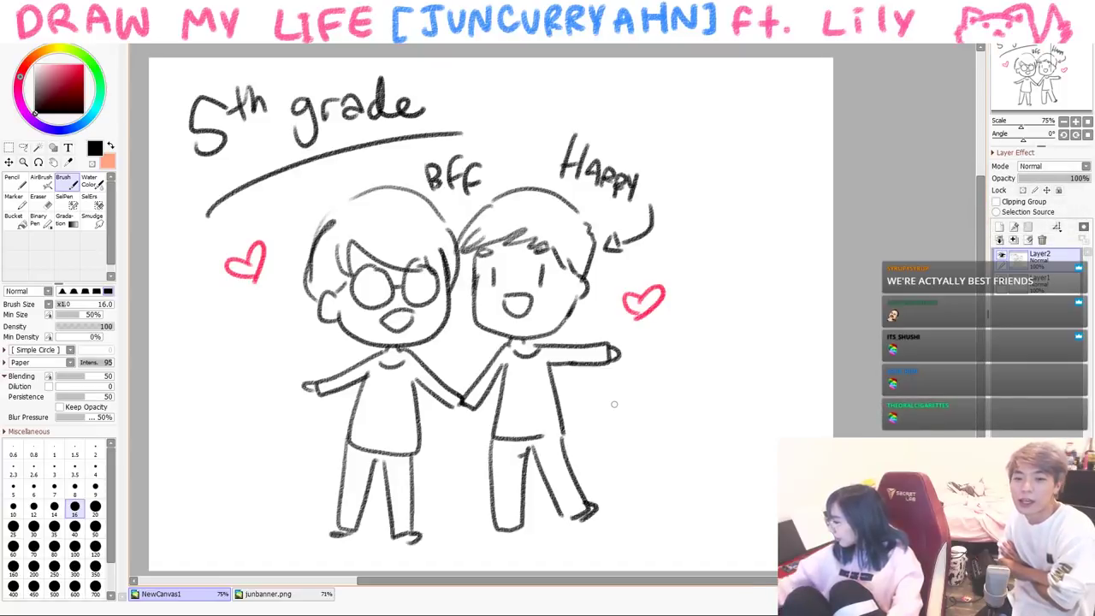
# - Write "great guy" with an arrow to the friend, then clear the panel
pyautogui.moveTo(731, 371); pyautogui.dragTo(728, 416)
pyautogui.moveTo(718, 396); pyautogui.dragTo(746, 392)
pyautogui.moveTo(685, 445)
pyautogui.mouseDown()
pyautogui.moveTo(668, 472)
pyautogui.moveTo(707, 461)
pyautogui.mouseUp()
pyautogui.moveTo(712, 436)
pyautogui.mouseDown()
pyautogui.moveTo(719, 476)
pyautogui.moveTo(637, 511)
pyautogui.mouseUp()
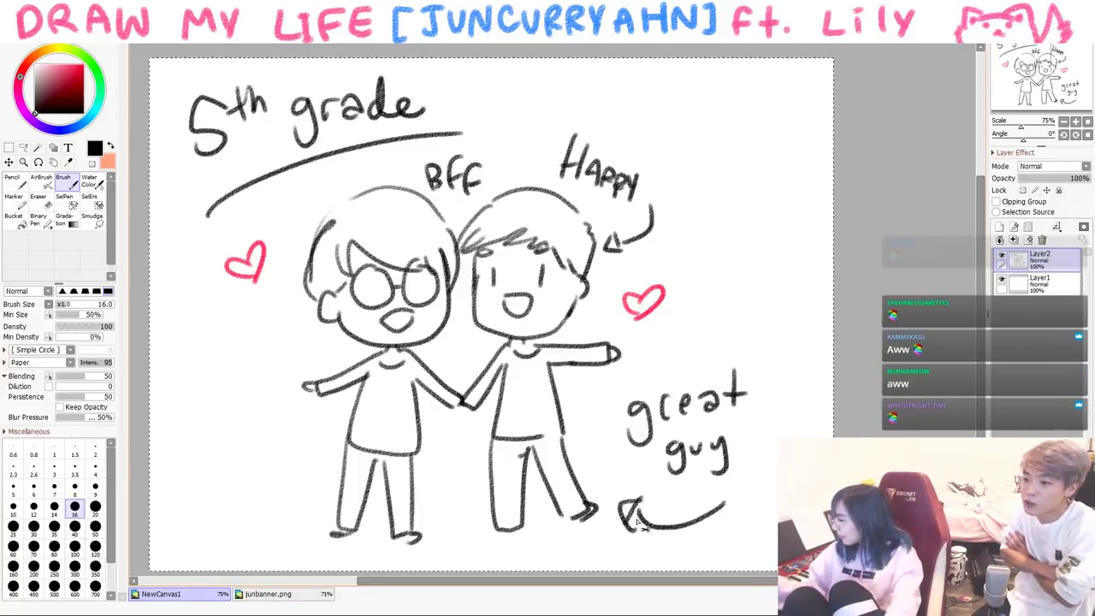
pyautogui.press('Delete')
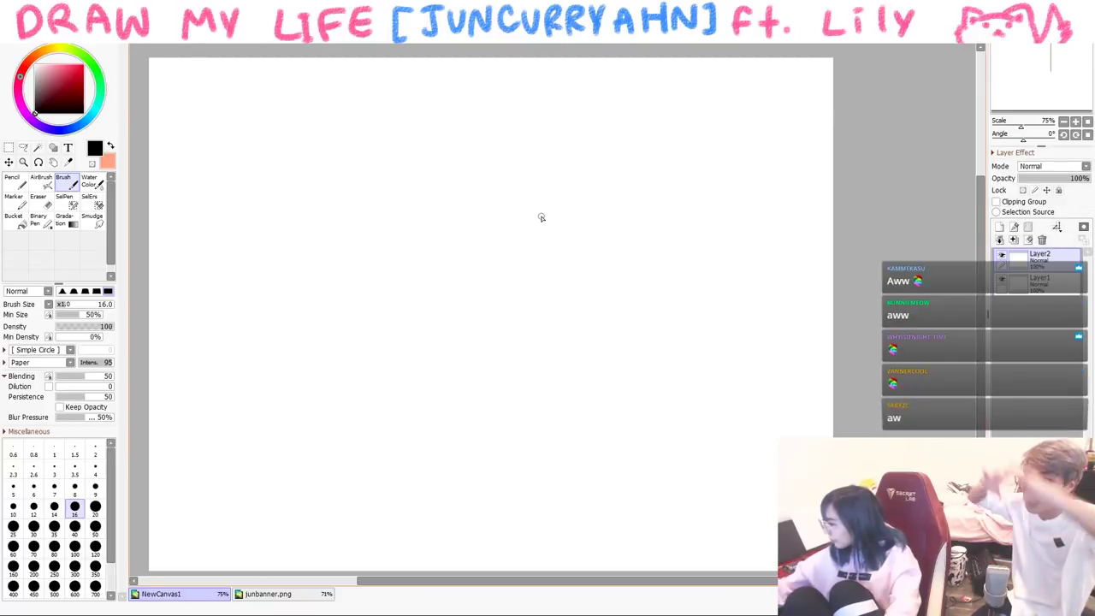
# - Draw a new head with hair, closed eyes and a small smile, undoing stray strokes
pyautogui.moveTo(513, 196)
pyautogui.mouseDown()
pyautogui.moveTo(593, 264)
pyautogui.moveTo(619, 207)
pyautogui.moveTo(621, 224)
pyautogui.mouseUp()
pyautogui.moveTo(574, 190)
pyautogui.mouseDown()
pyautogui.moveTo(580, 168)
pyautogui.moveTo(509, 209)
pyautogui.mouseUp()
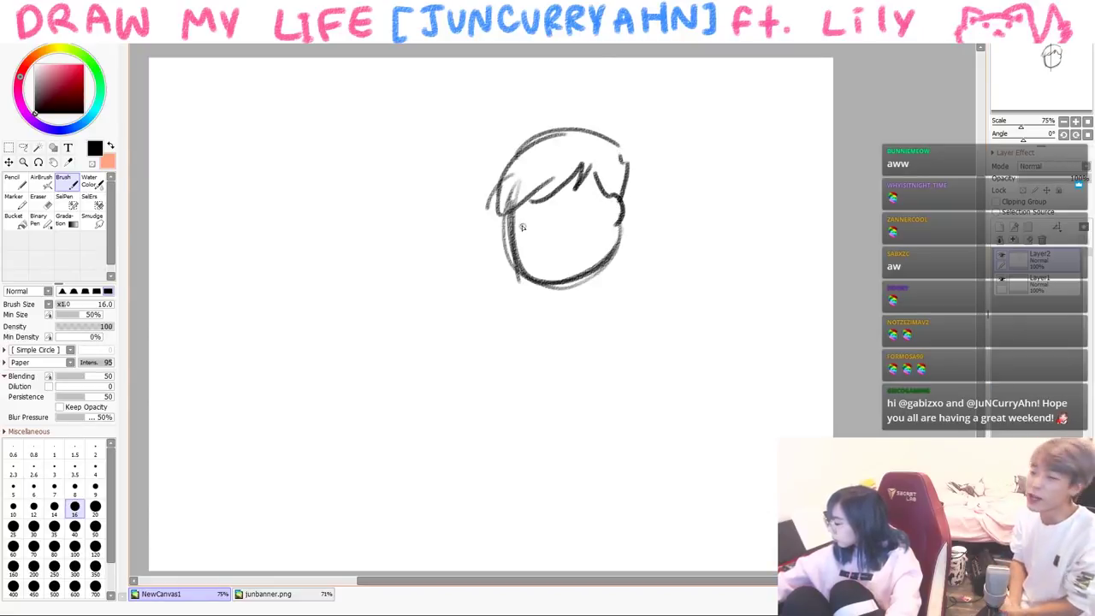
pyautogui.moveTo(517, 233); pyautogui.dragTo(540, 226)
pyautogui.moveTo(565, 219)
pyautogui.mouseDown()
pyautogui.moveTo(589, 214)
pyautogui.moveTo(564, 241)
pyautogui.mouseUp()
pyautogui.moveTo(585, 186); pyautogui.dragTo(575, 197)
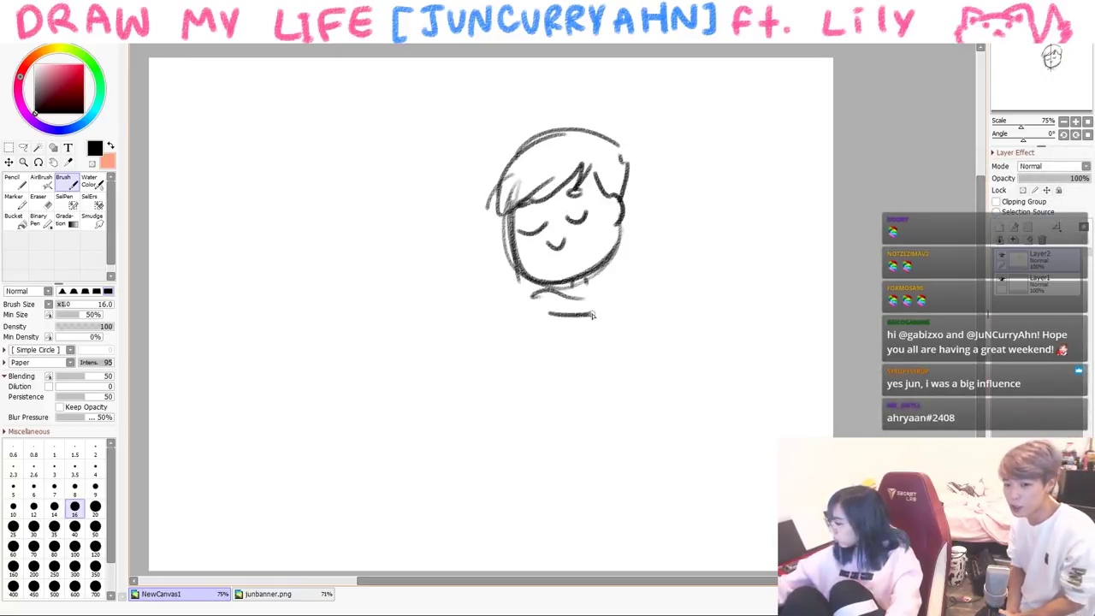
pyautogui.hotkey('ctrl', 'z')
pyautogui.hotkey('ctrl', 'z')
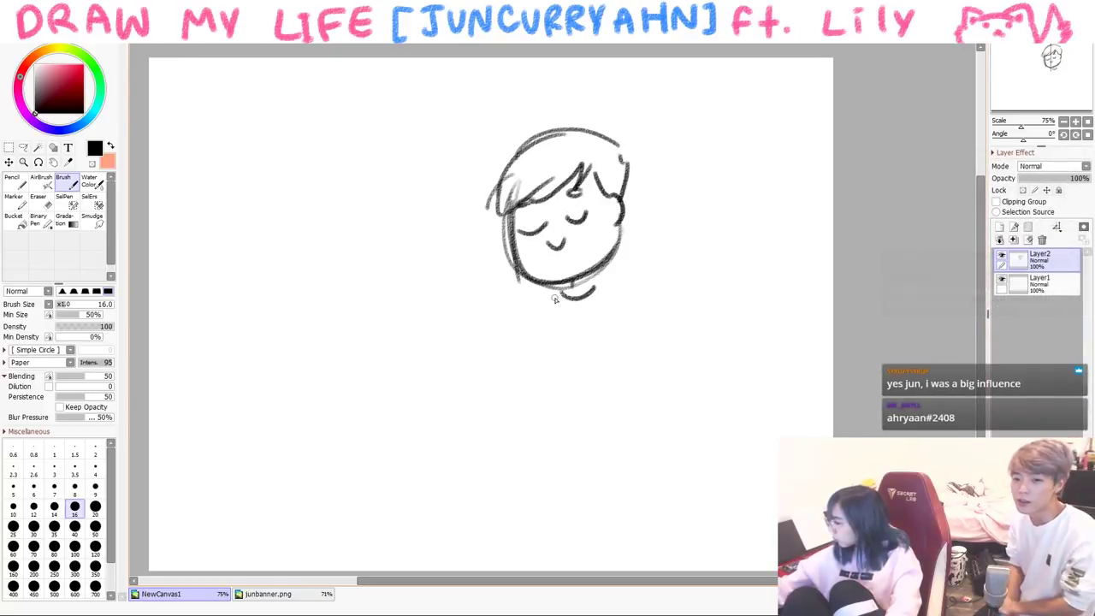
# - Draw the shoulder, raised arm and right torso side; sketch a guitar and undo it
pyautogui.moveTo(483, 292); pyautogui.dragTo(509, 301)
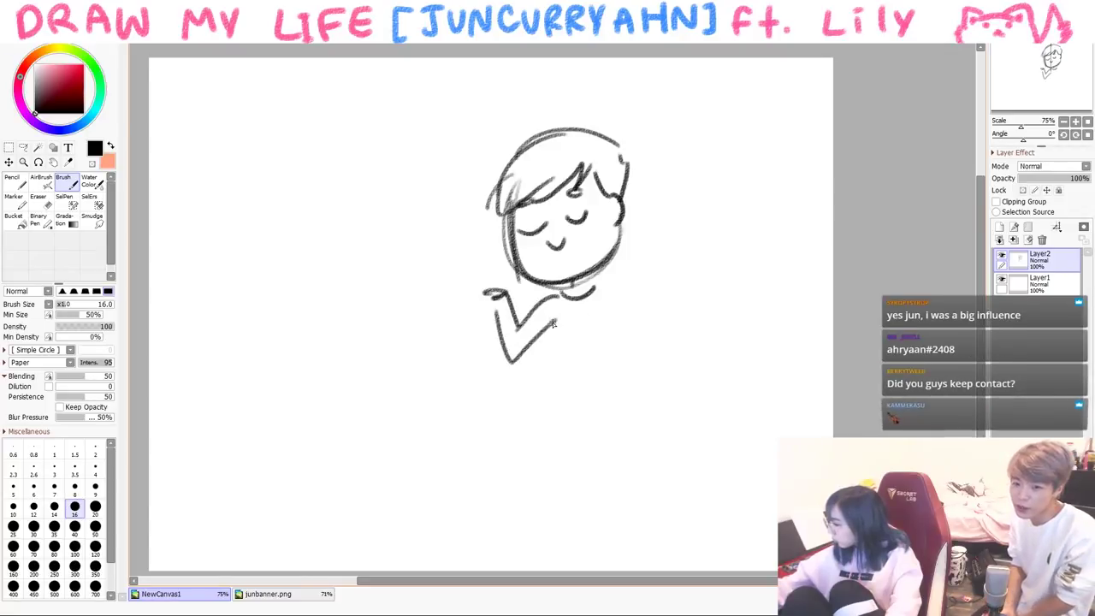
pyautogui.moveTo(608, 289); pyautogui.dragTo(646, 368)
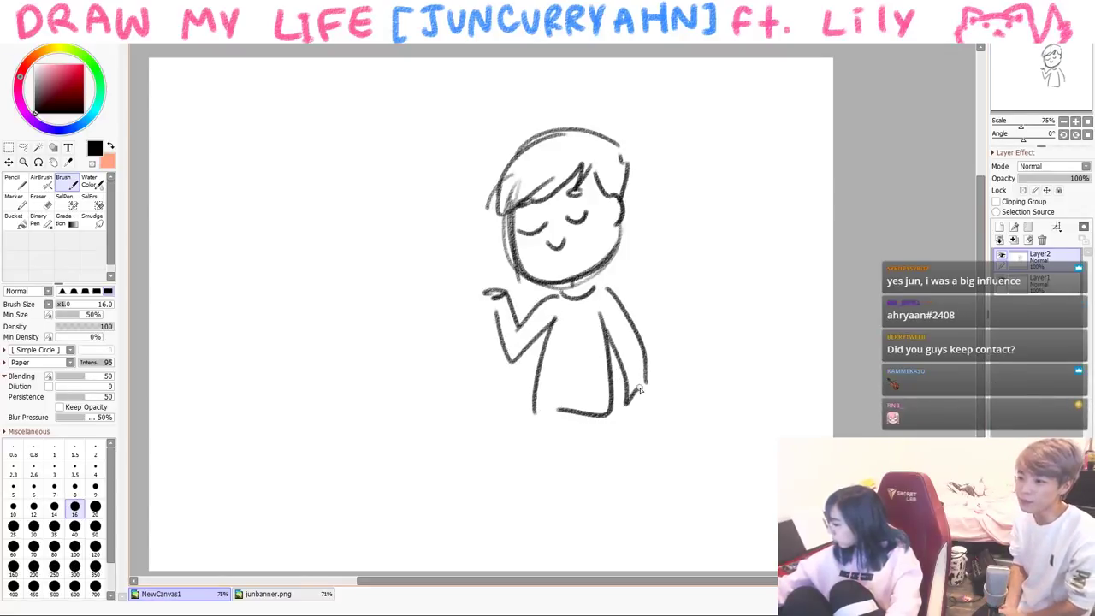
pyautogui.moveTo(633, 418); pyautogui.dragTo(599, 421)
pyautogui.moveTo(646, 391)
pyautogui.mouseDown()
pyautogui.moveTo(710, 328)
pyautogui.moveTo(738, 346)
pyautogui.mouseUp()
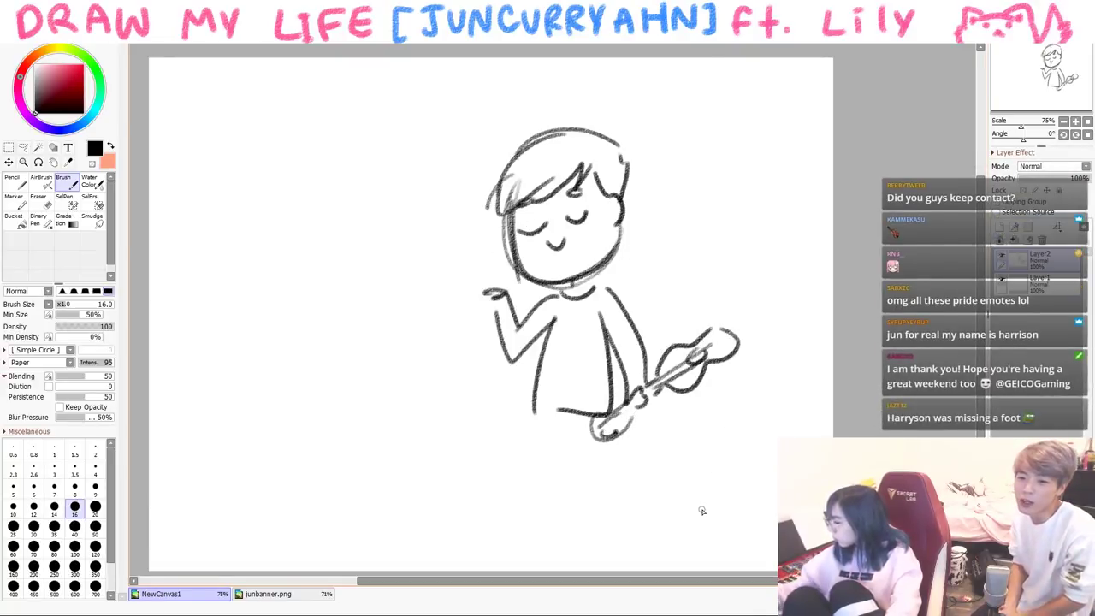
pyautogui.hotkey('ctrl', 'z')
pyautogui.hotkey('ctrl', 'z')
pyautogui.hotkey('ctrl', 'z')
pyautogui.hotkey('ctrl', 'z')
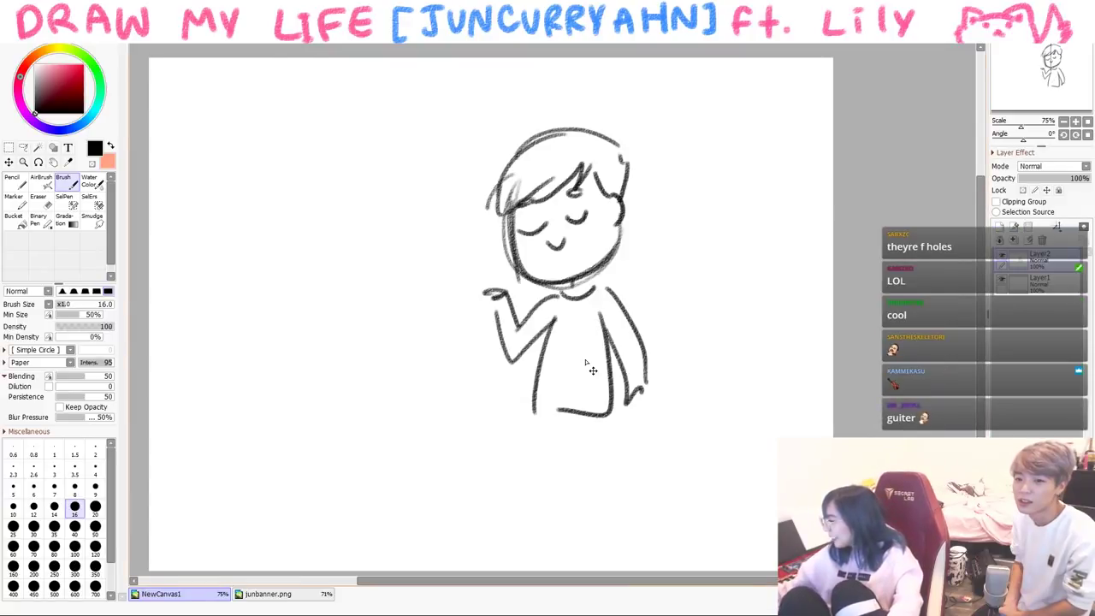
# - Paste a violin picture and place it beside the figure
pyautogui.hotkey('ctrl', 'v')
pyautogui.moveTo(249, 114)
pyautogui.mouseDown()
pyautogui.moveTo(610, 414)
pyautogui.moveTo(682, 382)
pyautogui.mouseUp()
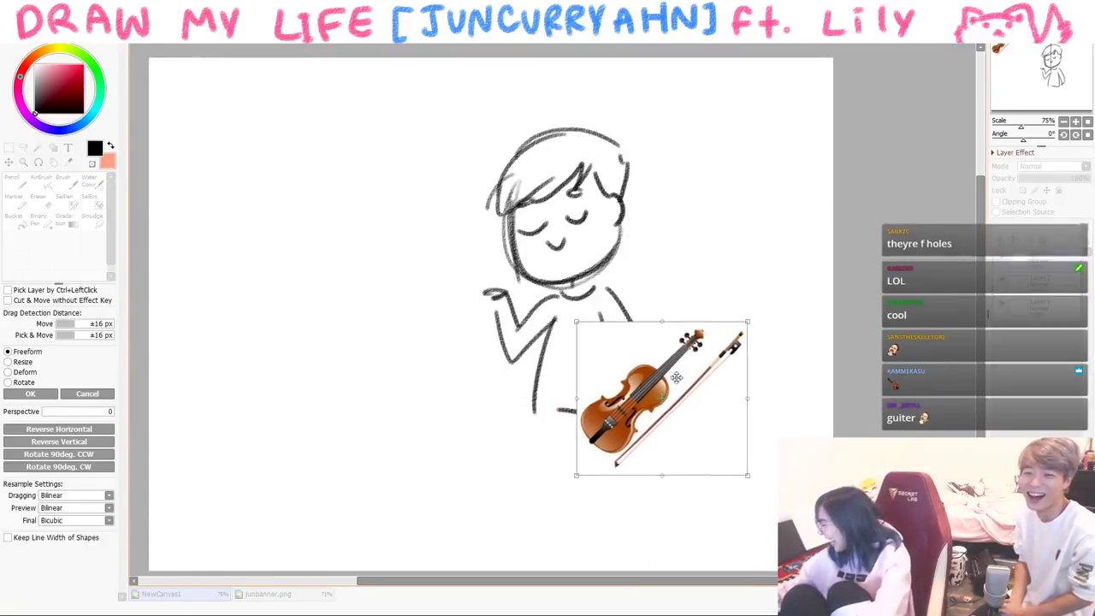
pyautogui.click(30, 393)
# - Use the Magic Wand at range 58 to select and delete the violin's white background
pyautogui.click(38, 147)
pyautogui.click(160, 420)
pyautogui.hotkey('ctrl', 'd')
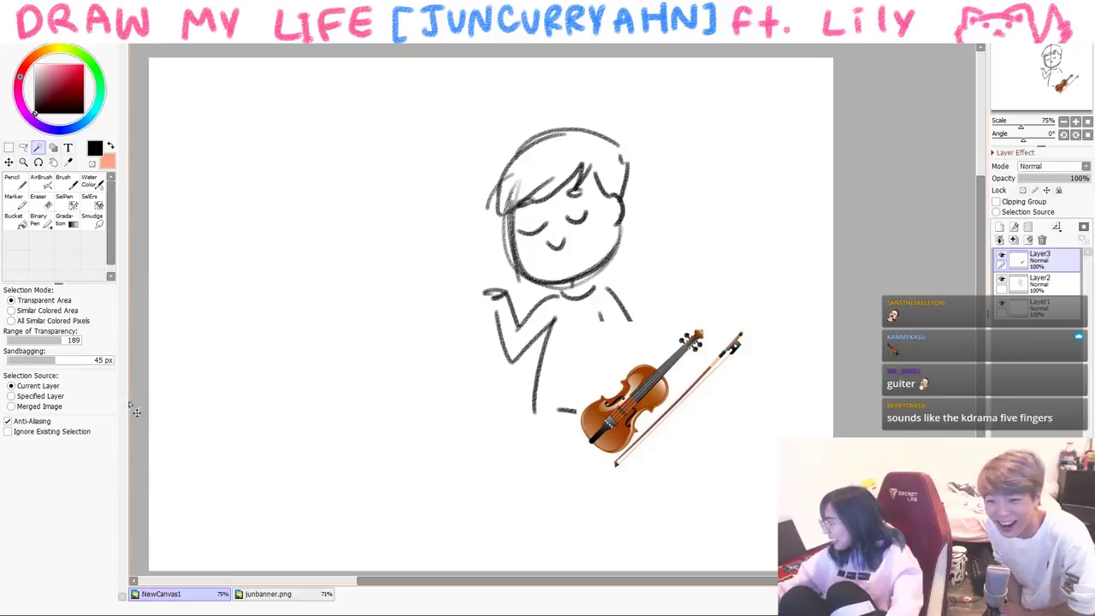
pyautogui.moveTo(34, 344); pyautogui.dragTo(21, 342)
pyautogui.click(188, 354)
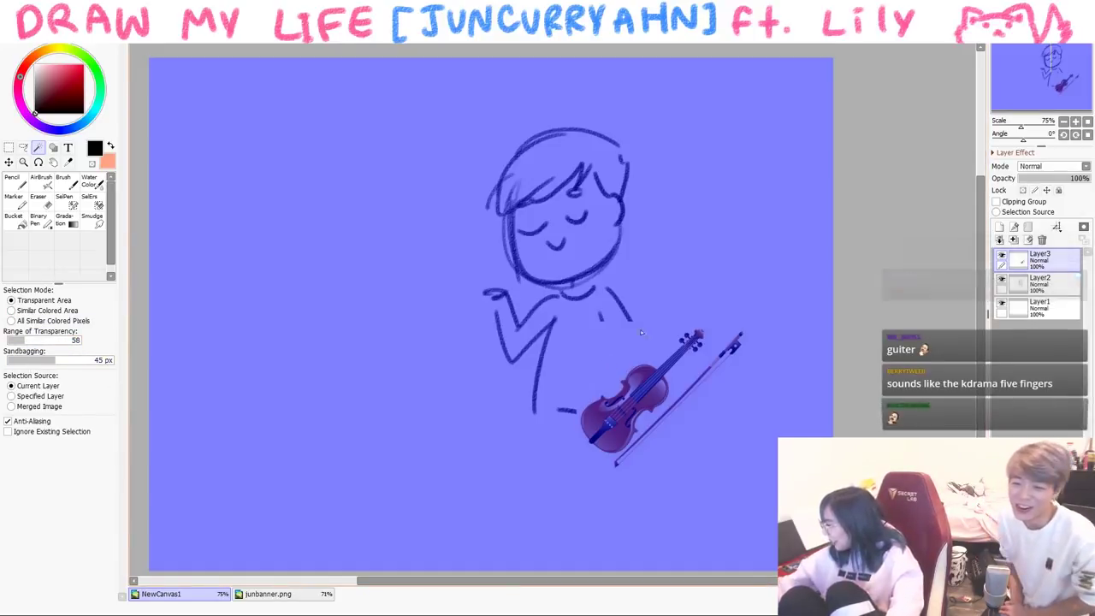
pyautogui.hotkey('ctrl', 'd')
pyautogui.click(616, 359)
pyautogui.press('Delete')
pyautogui.hotkey('ctrl', 'd')
# - Transform the violin up into the character's hands
pyautogui.hotkey('ctrl', 't')
pyautogui.moveTo(742, 381); pyautogui.dragTo(719, 357)
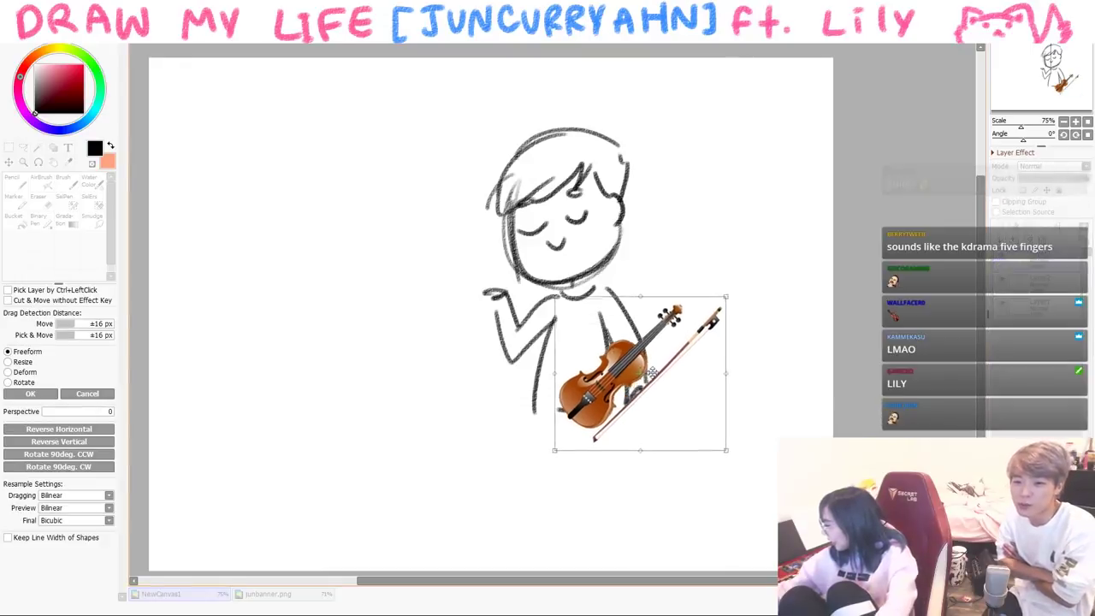
pyautogui.press('Return')
# - Draw a speech bubble beside the boy's head reading "lol look"
pyautogui.press('b')
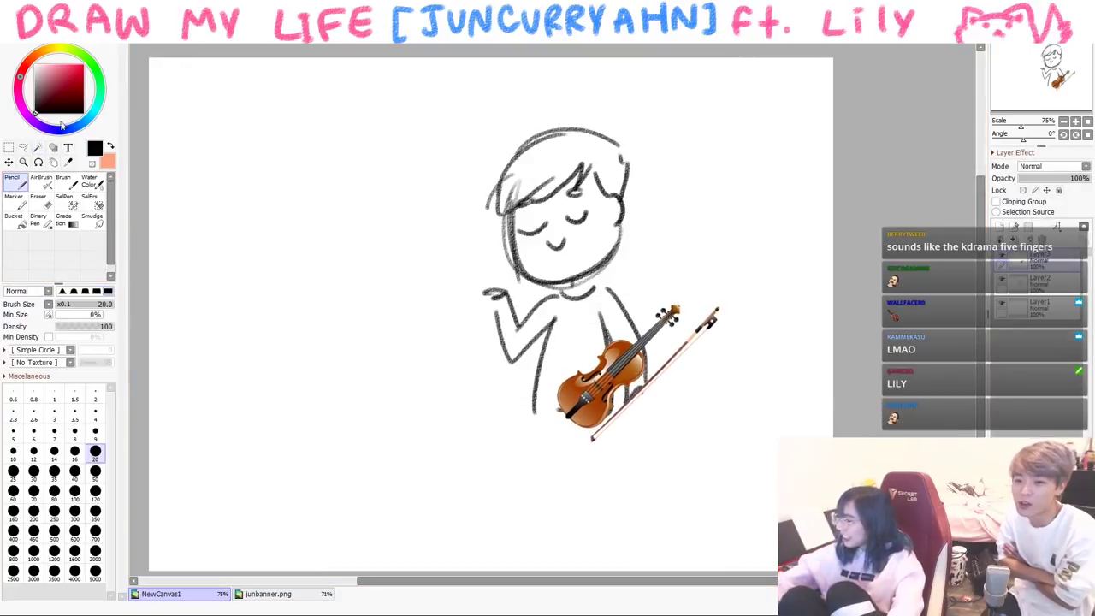
pyautogui.moveTo(528, 420); pyautogui.dragTo(551, 418)
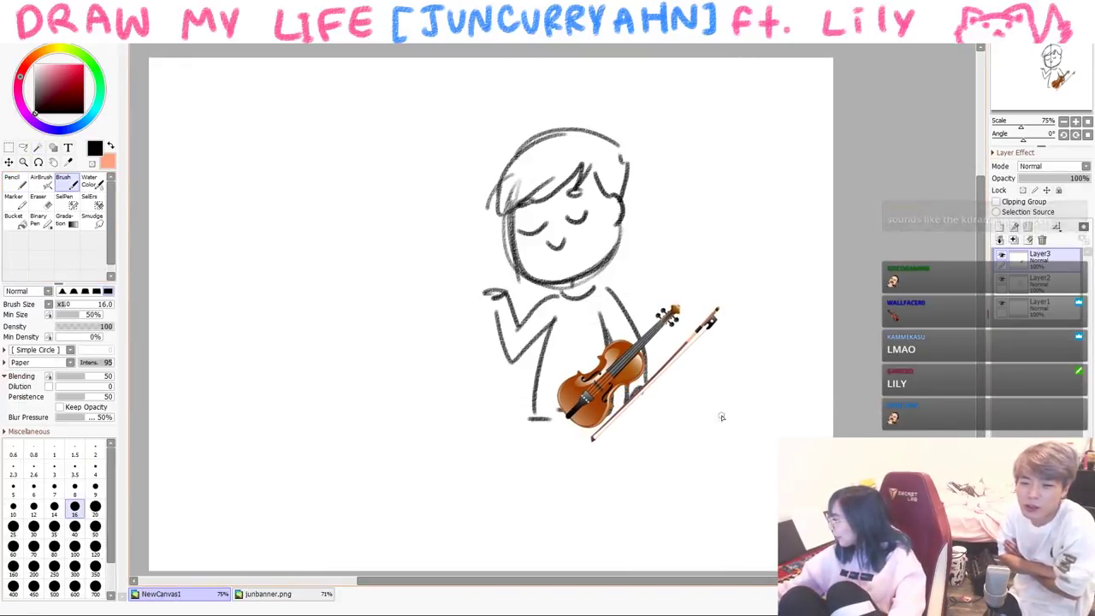
pyautogui.moveTo(661, 177)
pyautogui.mouseDown()
pyautogui.moveTo(733, 112)
pyautogui.moveTo(677, 199)
pyautogui.mouseUp()
pyautogui.moveTo(684, 158)
pyautogui.mouseDown()
pyautogui.moveTo(719, 150)
pyautogui.moveTo(728, 182)
pyautogui.moveTo(764, 168)
pyautogui.mouseUp()
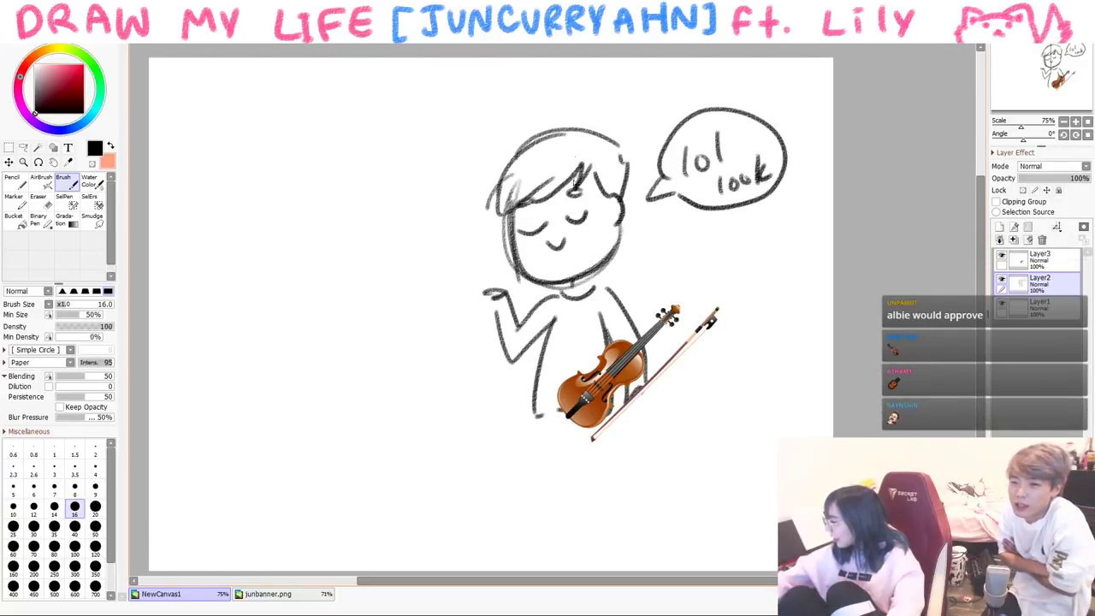
pyautogui.hotkey('ctrl', 'z')
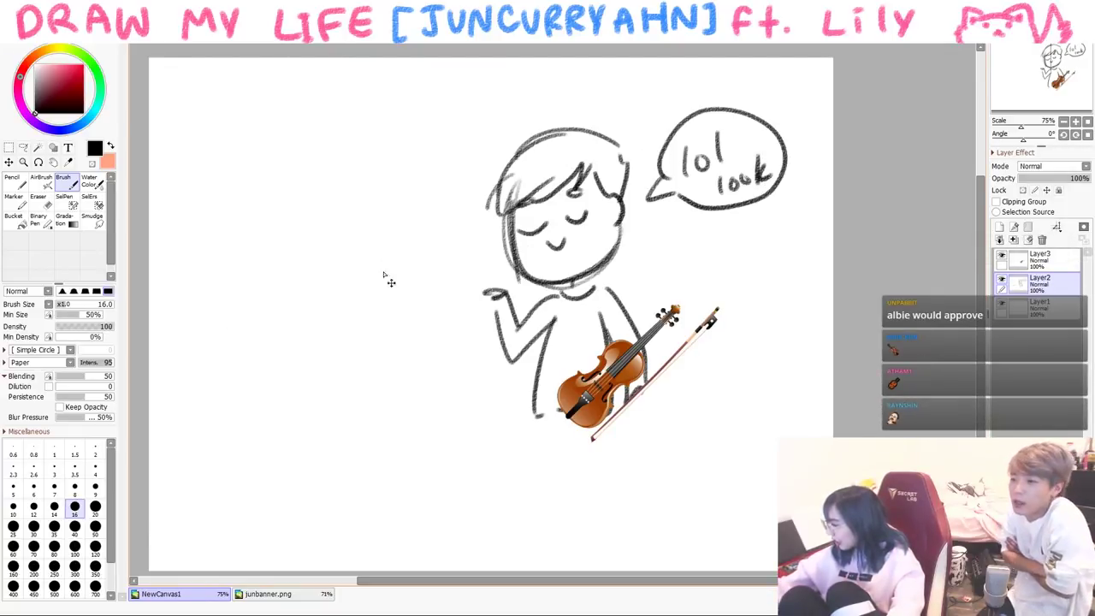
# - Draw a second character on the left with round glasses, neck and shoulders
pyautogui.moveTo(290, 268); pyautogui.dragTo(293, 267)
pyautogui.moveTo(323, 292); pyautogui.dragTo(373, 279)
pyautogui.moveTo(315, 330); pyautogui.dragTo(330, 327)
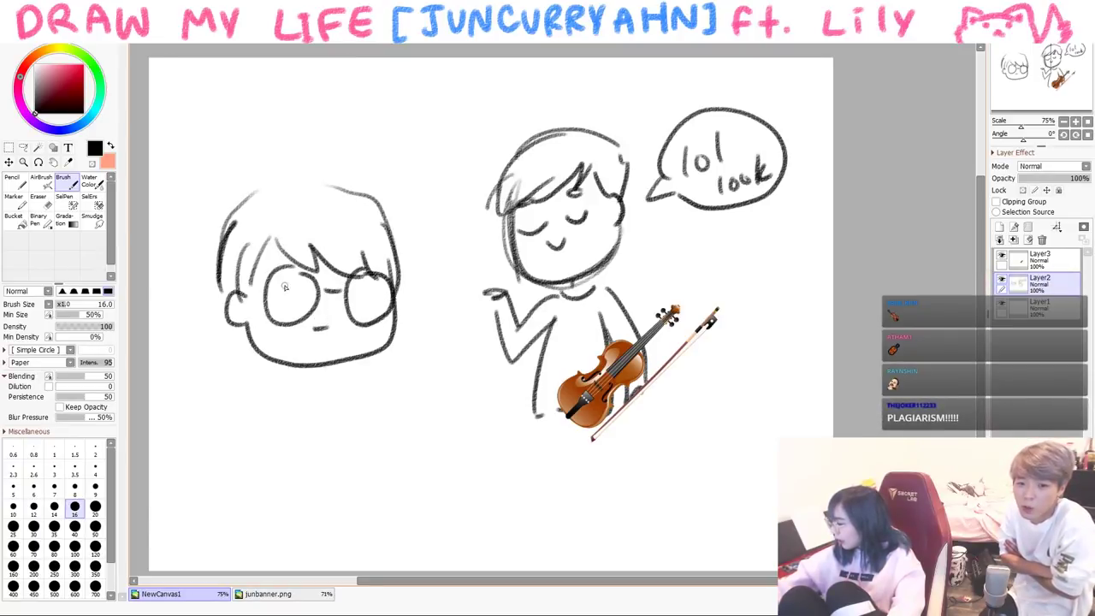
pyautogui.moveTo(296, 385); pyautogui.dragTo(252, 476)
pyautogui.moveTo(336, 386); pyautogui.dragTo(363, 465)
# - Zoom in on the glasses and write "dis" in the left lens with a size-9 pencil
pyautogui.click(22, 149)
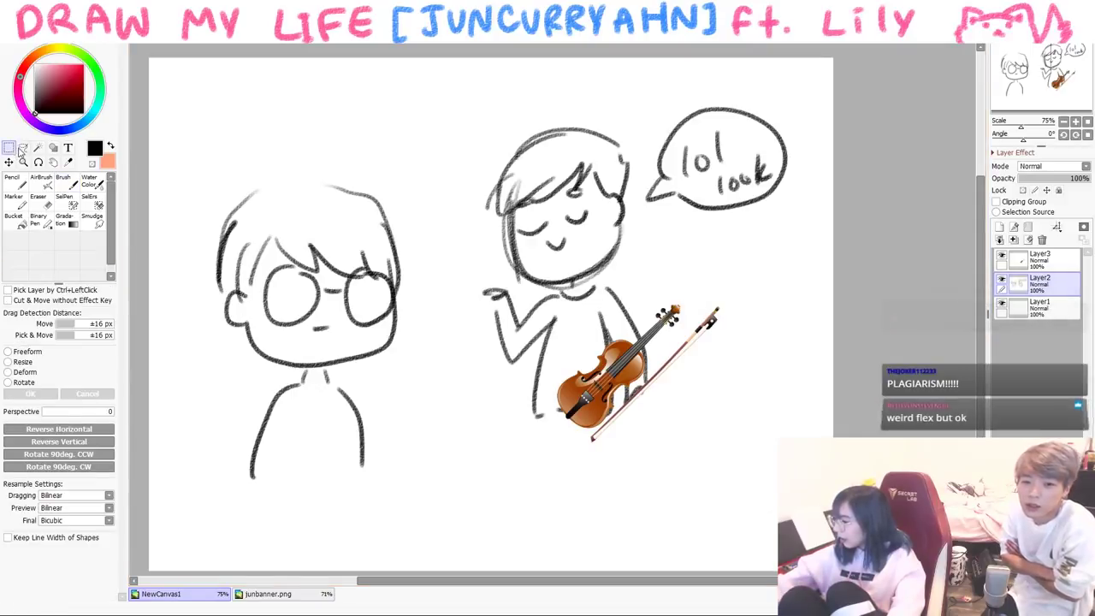
pyautogui.click(23, 162)
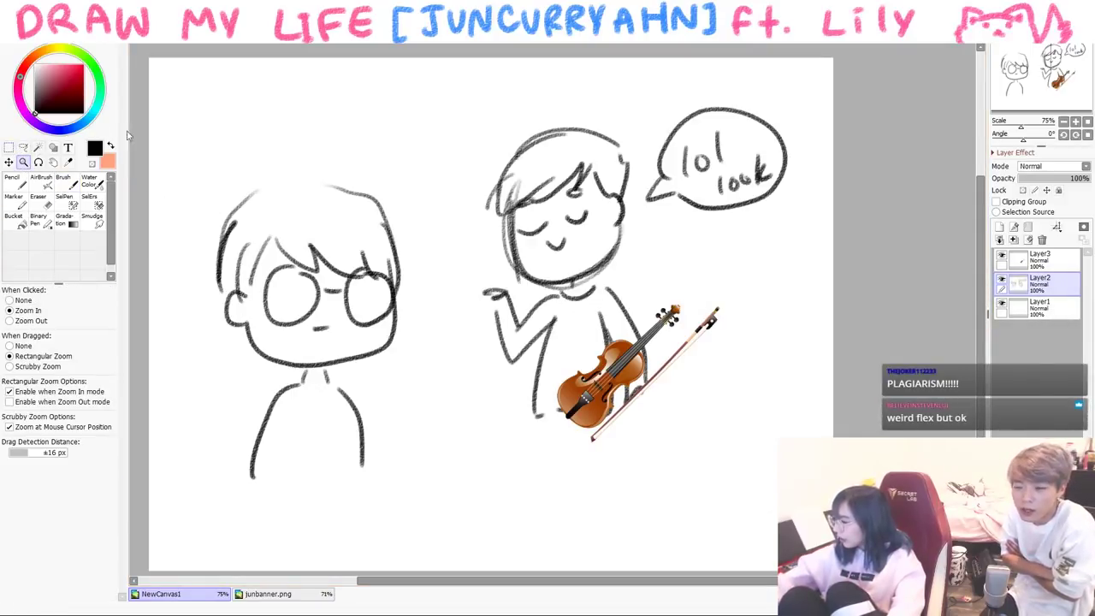
pyautogui.moveTo(248, 244); pyautogui.dragTo(406, 342)
pyautogui.press('n')
pyautogui.moveTo(566, 429); pyautogui.dragTo(451, 407)
pyautogui.click(95, 431)
pyautogui.moveTo(199, 270); pyautogui.dragTo(204, 340)
pyautogui.moveTo(197, 304)
pyautogui.mouseDown()
pyautogui.moveTo(205, 342)
pyautogui.moveTo(226, 332)
pyautogui.mouseUp()
pyautogui.moveTo(222, 279); pyautogui.dragTo(224, 284)
pyautogui.moveTo(265, 291)
pyautogui.mouseDown()
pyautogui.moveTo(272, 318)
pyautogui.moveTo(261, 339)
pyautogui.mouseUp()
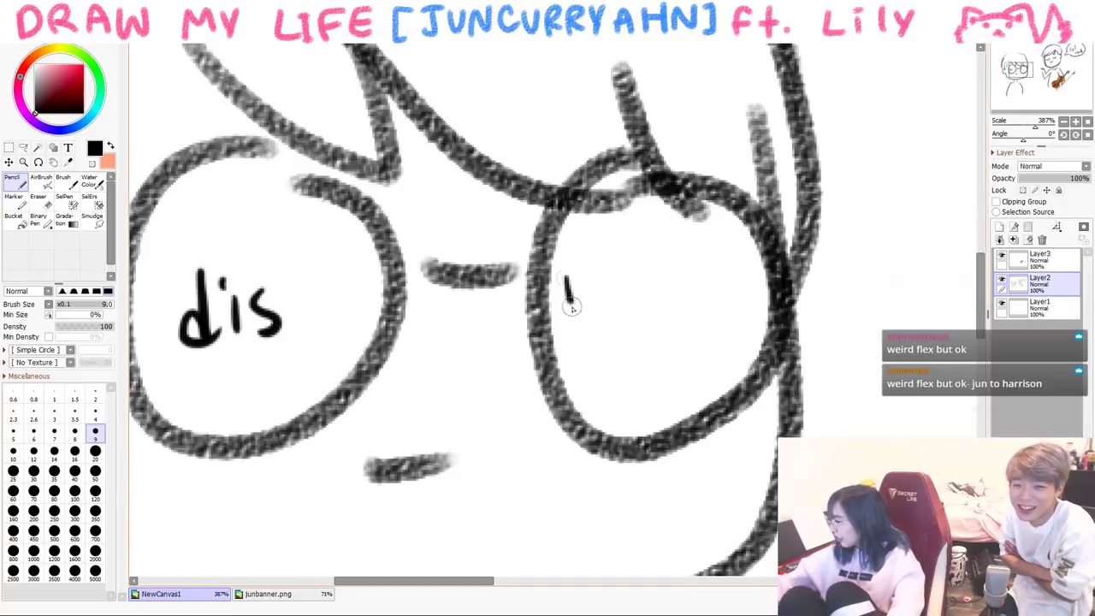
pyautogui.moveTo(567, 282); pyautogui.dragTo(572, 338)
# - Write "bich" in the right lens and zoom back out to the whole drawing
pyautogui.moveTo(571, 312); pyautogui.dragTo(575, 335)
pyautogui.moveTo(607, 295); pyautogui.dragTo(609, 333)
pyautogui.moveTo(663, 308)
pyautogui.mouseDown()
pyautogui.moveTo(655, 339)
pyautogui.moveTo(663, 329)
pyautogui.mouseUp()
pyautogui.moveTo(676, 284); pyautogui.dragTo(710, 340)
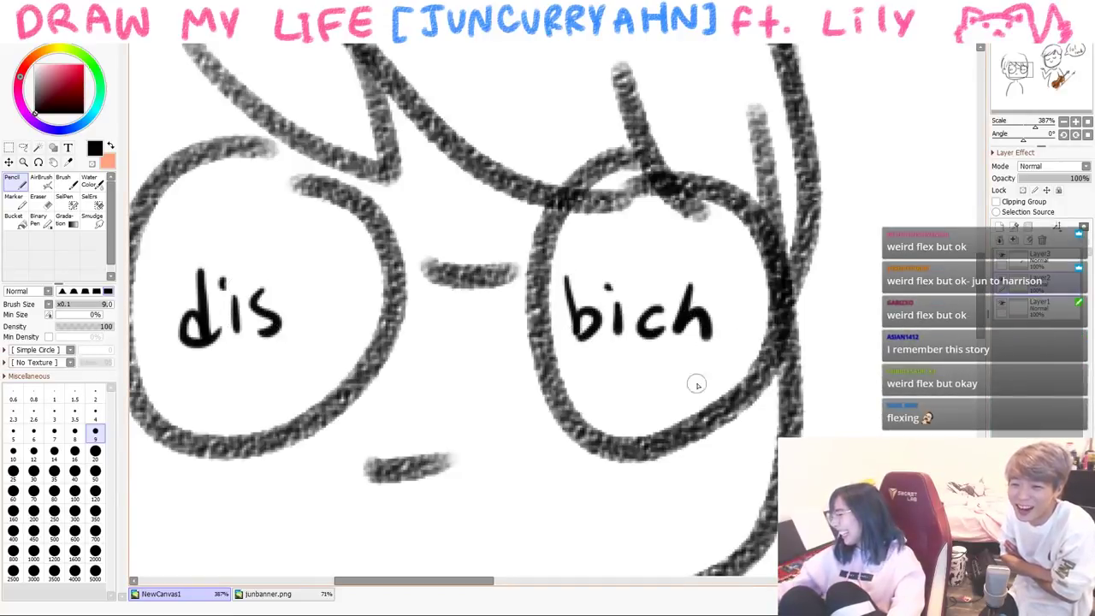
pyautogui.scroll(-1, 622, 467)
pyautogui.scroll(-5, 622, 467)
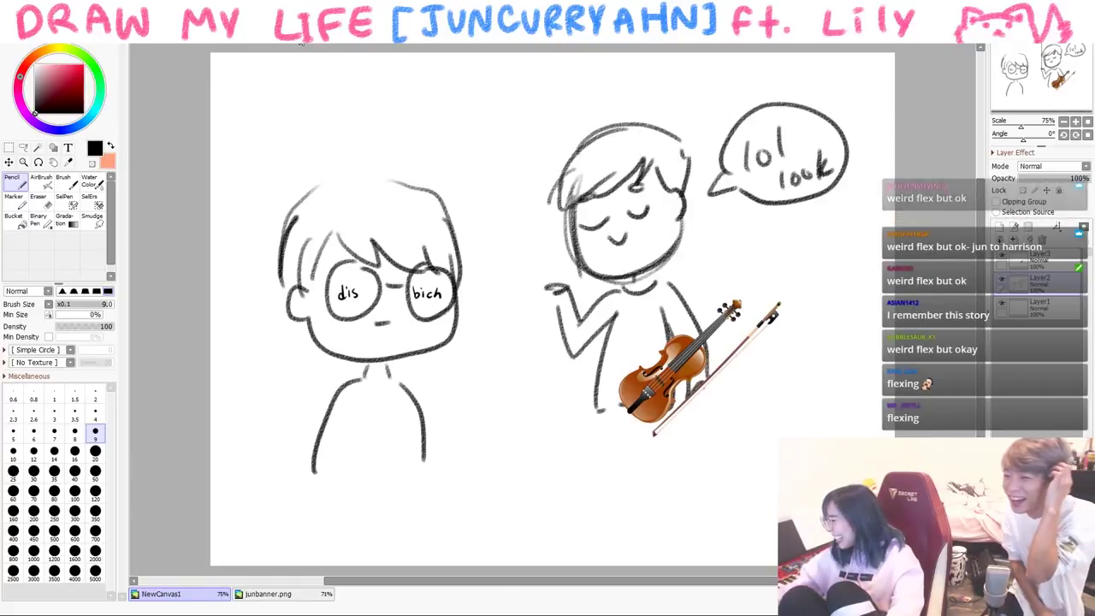
pyautogui.moveTo(498, 305); pyautogui.dragTo(459, 317)
# - With a size-16 brush, add a "...." speech bubble above the friend, then clear the canvas
pyautogui.press('b')
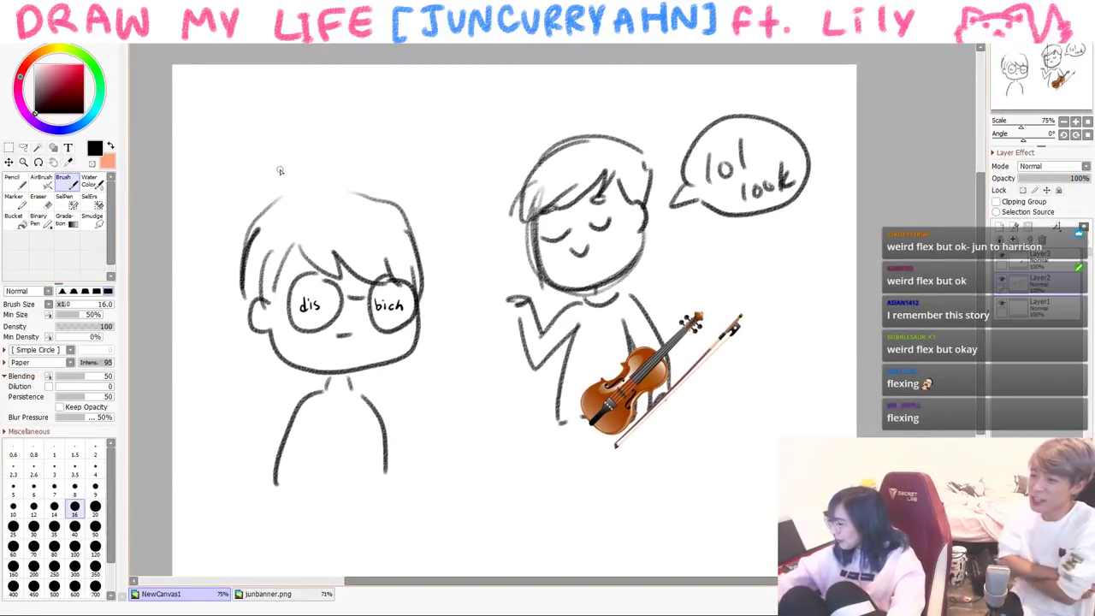
pyautogui.moveTo(286, 175)
pyautogui.mouseDown()
pyautogui.moveTo(330, 96)
pyautogui.moveTo(291, 171)
pyautogui.mouseUp()
pyautogui.click(263, 139)
pyautogui.click(279, 134)
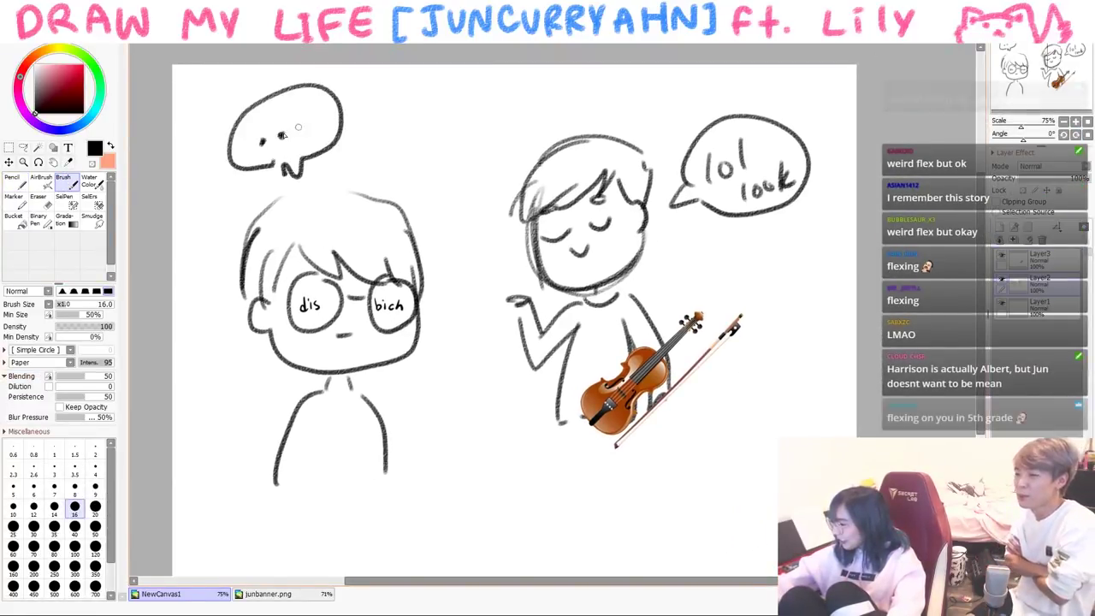
pyautogui.click(295, 130)
pyautogui.click(311, 127)
pyautogui.click(330, 127)
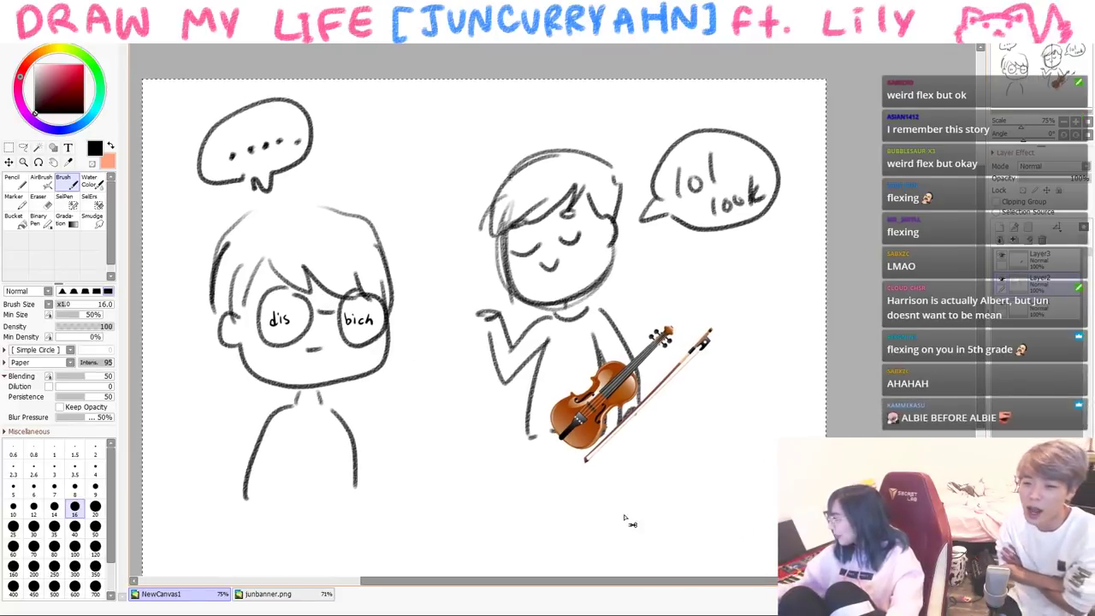
pyautogui.press('Delete')
pyautogui.press('Delete')
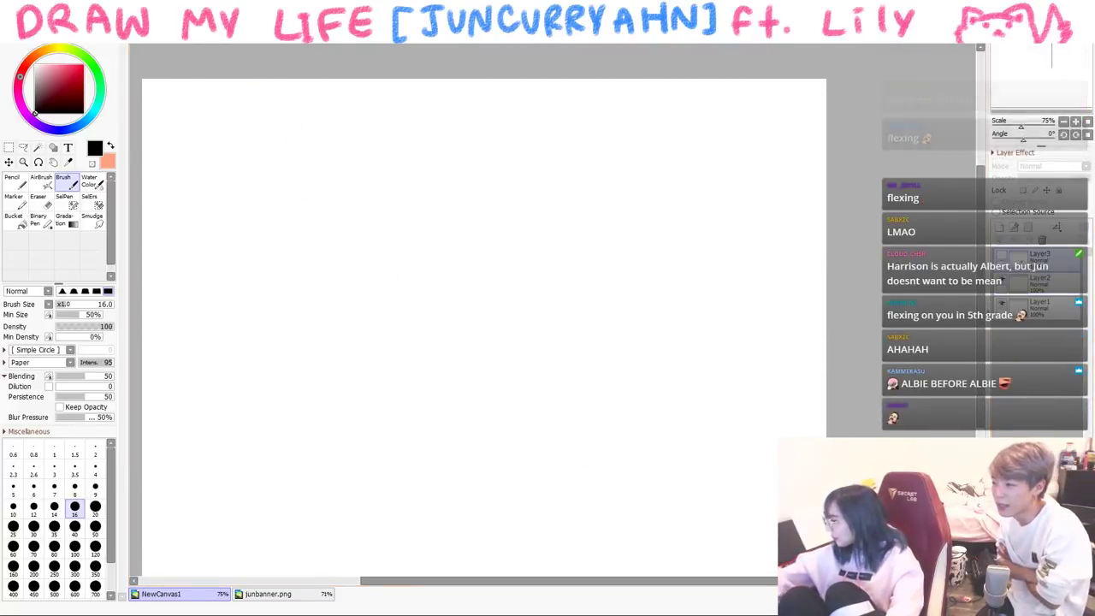
# - On a new layer, draw a face with a hooked jaw, glasses and an open boxy mouth
pyautogui.hotkey('ctrl', 'shift', 'n')
pyautogui.moveTo(421, 252)
pyautogui.mouseDown()
pyautogui.moveTo(408, 365)
pyautogui.moveTo(265, 358)
pyautogui.mouseUp()
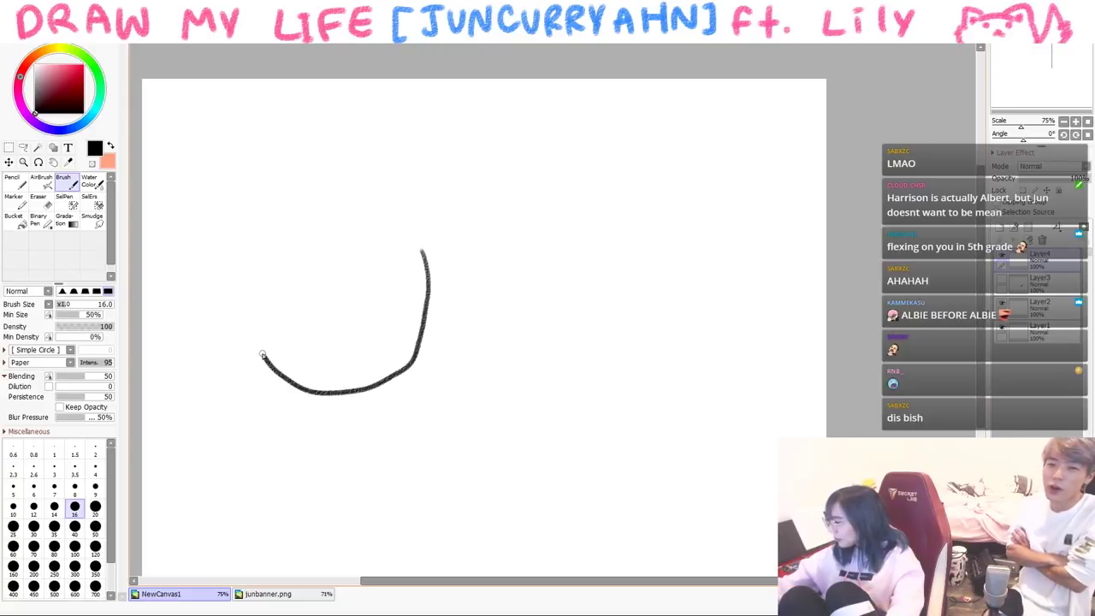
pyautogui.hotkey('ctrl', 'z')
pyautogui.moveTo(425, 244)
pyautogui.mouseDown()
pyautogui.moveTo(367, 372)
pyautogui.moveTo(256, 334)
pyautogui.moveTo(247, 296)
pyautogui.mouseUp()
pyautogui.moveTo(308, 232)
pyautogui.mouseDown()
pyautogui.moveTo(340, 266)
pyautogui.moveTo(310, 232)
pyautogui.mouseUp()
pyautogui.moveTo(387, 236)
pyautogui.mouseDown()
pyautogui.moveTo(396, 311)
pyautogui.moveTo(402, 248)
pyautogui.mouseUp()
pyautogui.moveTo(359, 318); pyautogui.dragTo(362, 319)
# - Add hair and pointed shoulders, and write 'me play 2' beside the face
pyautogui.moveTo(260, 285)
pyautogui.mouseDown()
pyautogui.moveTo(325, 261)
pyautogui.moveTo(422, 275)
pyautogui.mouseUp()
pyautogui.moveTo(266, 159)
pyautogui.mouseDown()
pyautogui.moveTo(212, 272)
pyautogui.moveTo(213, 296)
pyautogui.mouseUp()
pyautogui.moveTo(420, 350); pyautogui.dragTo(432, 369)
pyautogui.moveTo(257, 359); pyautogui.dragTo(269, 394)
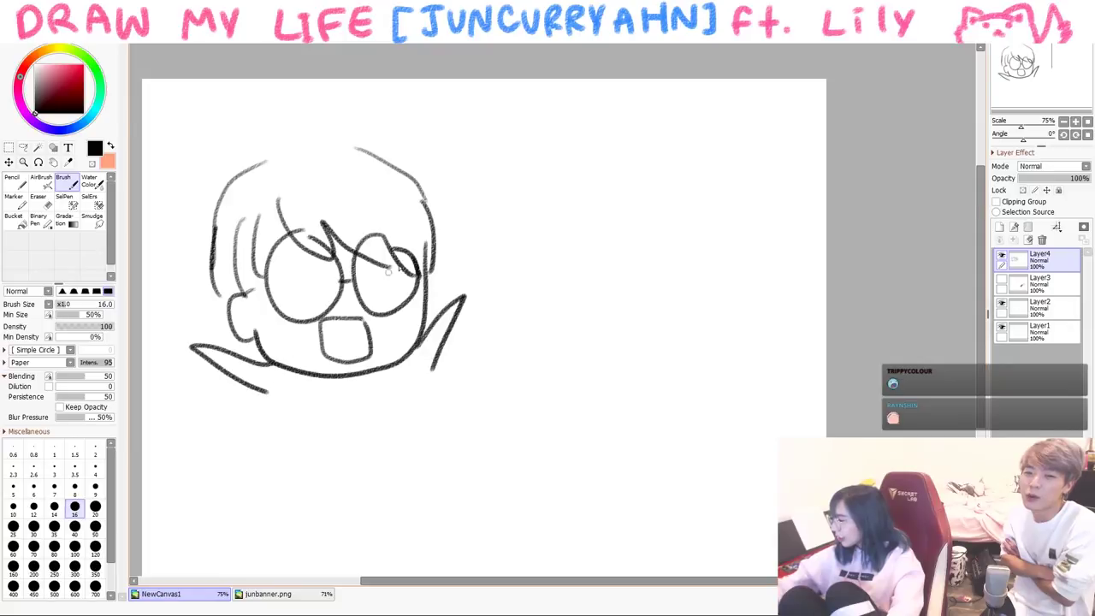
pyautogui.moveTo(469, 193)
pyautogui.mouseDown()
pyautogui.moveTo(500, 213)
pyautogui.moveTo(511, 197)
pyautogui.moveTo(497, 271)
pyautogui.moveTo(553, 242)
pyautogui.moveTo(580, 250)
pyautogui.mouseUp()
pyautogui.moveTo(598, 198); pyautogui.dragTo(614, 224)
# - Draw a second face at lower right with closed eyes, a mouth, bangs and hair
pyautogui.moveTo(630, 293)
pyautogui.mouseDown()
pyautogui.moveTo(645, 388)
pyautogui.moveTo(753, 370)
pyautogui.mouseUp()
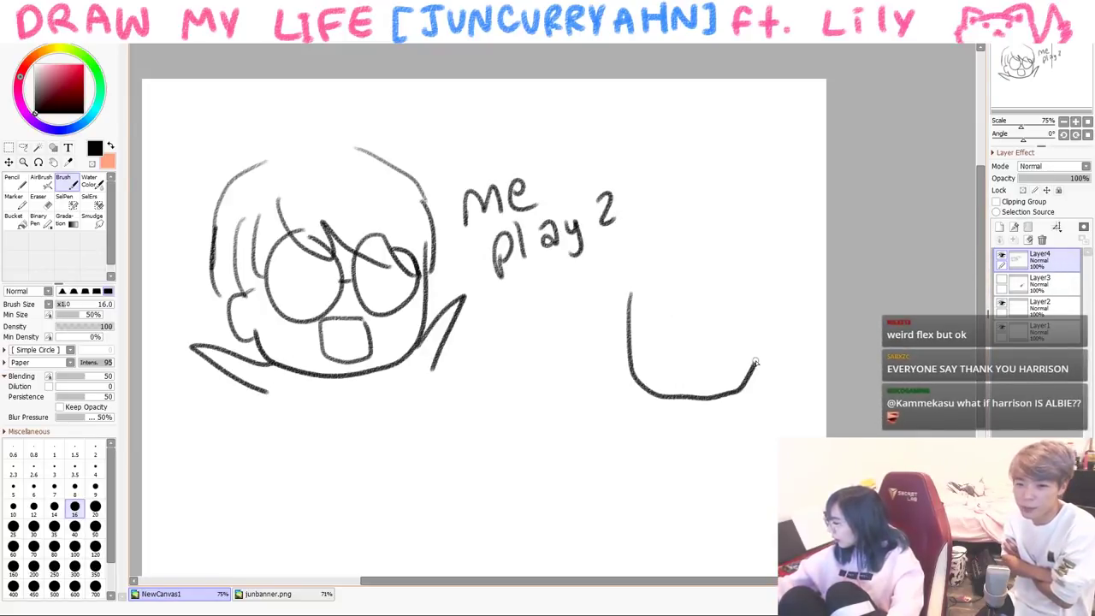
pyautogui.moveTo(637, 314)
pyautogui.mouseDown()
pyautogui.moveTo(686, 317)
pyautogui.moveTo(682, 305)
pyautogui.mouseUp()
pyautogui.click(648, 333)
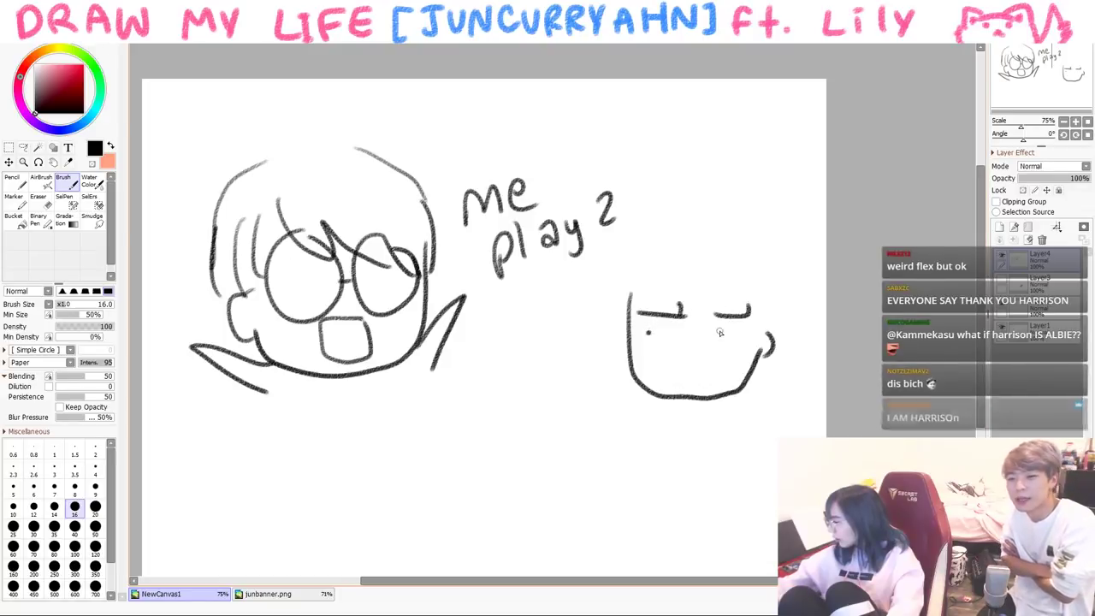
pyautogui.click(719, 338)
pyautogui.moveTo(712, 352); pyautogui.dragTo(712, 365)
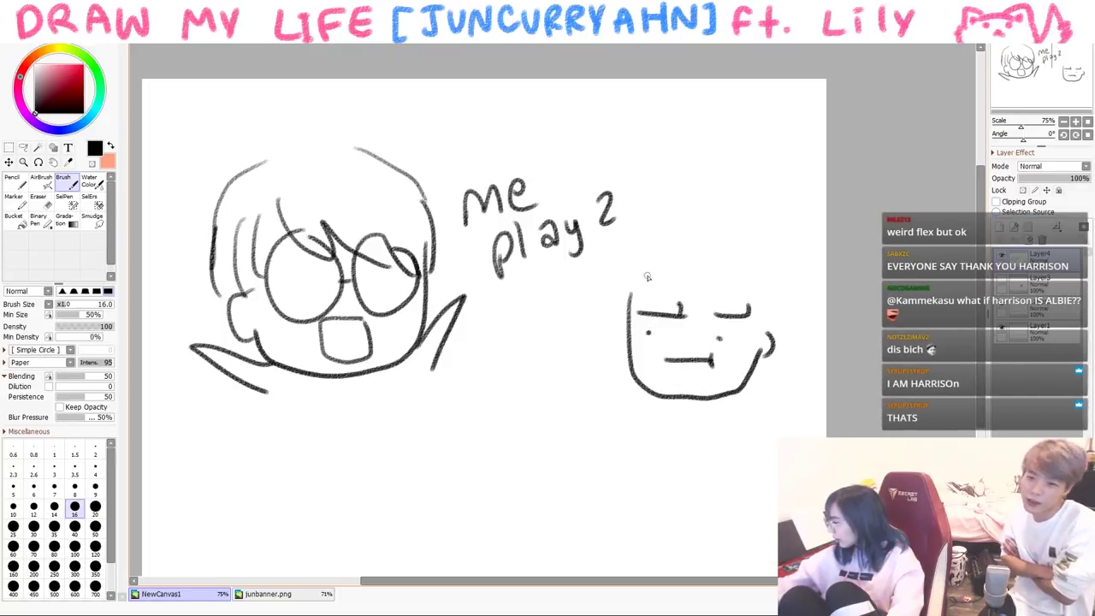
pyautogui.moveTo(630, 260); pyautogui.dragTo(625, 376)
pyautogui.moveTo(682, 266); pyautogui.dragTo(752, 321)
pyautogui.moveTo(652, 242)
pyautogui.mouseDown()
pyautogui.moveTo(787, 277)
pyautogui.moveTo(774, 389)
pyautogui.mouseUp()
# - Draw two legs under the left character and a speech bubble reading 'Fine'
pyautogui.moveTo(279, 395); pyautogui.dragTo(283, 462)
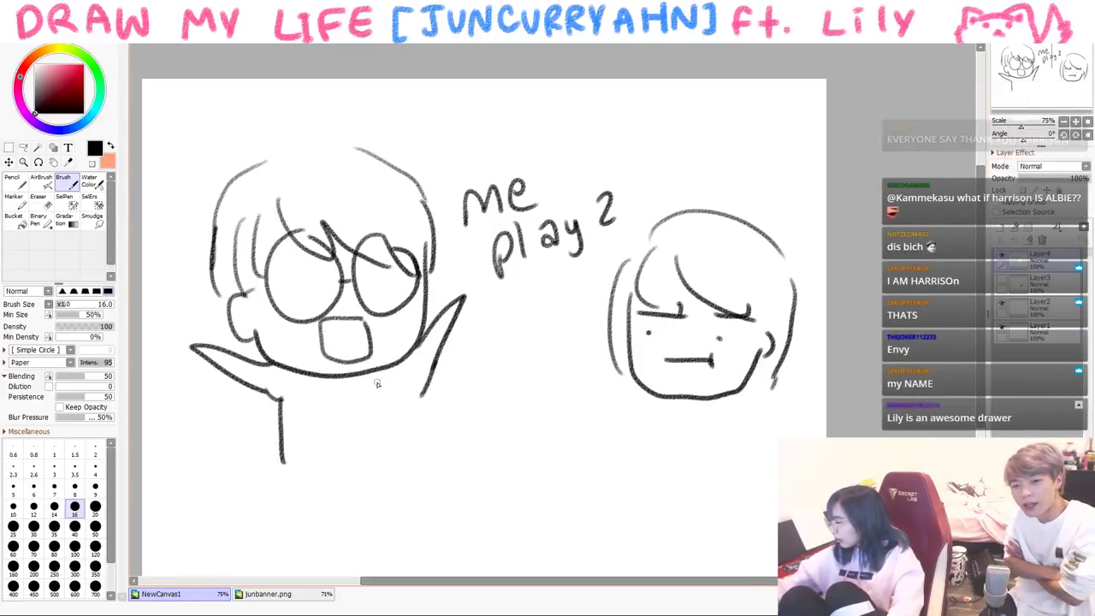
pyautogui.moveTo(412, 390); pyautogui.dragTo(426, 445)
pyautogui.moveTo(567, 415)
pyautogui.mouseDown()
pyautogui.moveTo(591, 467)
pyautogui.moveTo(556, 404)
pyautogui.mouseUp()
pyautogui.moveTo(513, 435); pyautogui.dragTo(494, 469)
pyautogui.moveTo(497, 452); pyautogui.dragTo(513, 450)
pyautogui.moveTo(518, 441)
pyautogui.mouseDown()
pyautogui.moveTo(518, 466)
pyautogui.moveTo(567, 462)
pyautogui.mouseUp()
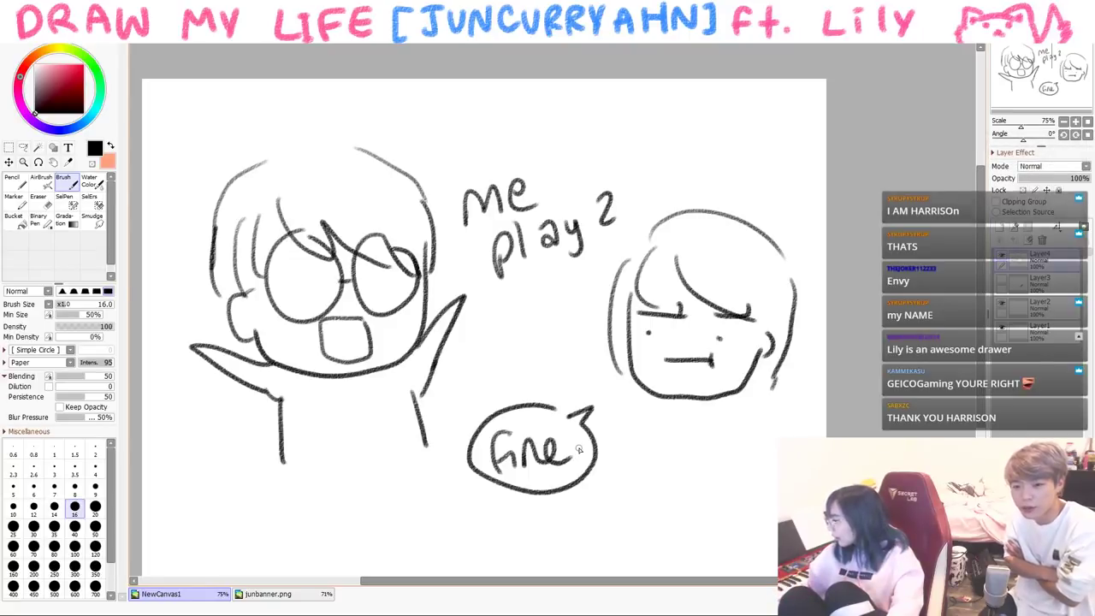
# - Clear the canvas with Delete and write the caption '5th' at top left
pyautogui.press('Delete')
pyautogui.moveTo(217, 129)
pyautogui.mouseDown()
pyautogui.moveTo(184, 181)
pyautogui.moveTo(226, 156)
pyautogui.mouseUp()
pyautogui.moveTo(238, 126); pyautogui.dragTo(282, 171)
# - Revise the caption to a '5-6' grade range, then undo it back to a blank canvas
pyautogui.hotkey('ctrl', 'z')
pyautogui.hotkey('ctrl', 'z')
pyautogui.hotkey('ctrl', 'z')
pyautogui.hotkey('ctrl', 'z')
pyautogui.hotkey('ctrl', 'z')
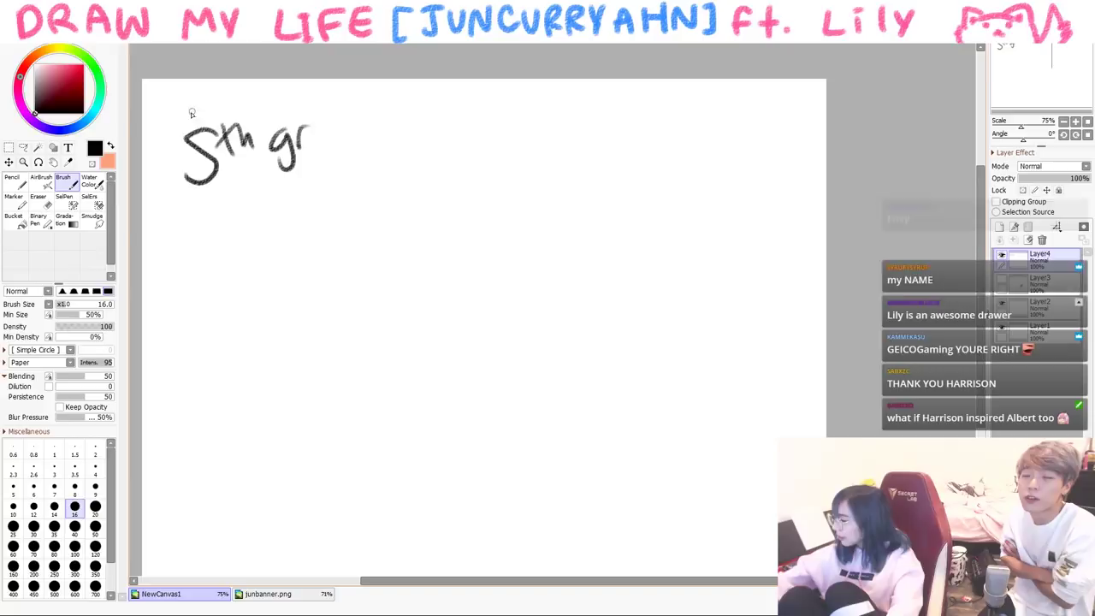
pyautogui.moveTo(224, 154); pyautogui.dragTo(245, 148)
pyautogui.moveTo(270, 108); pyautogui.dragTo(264, 145)
pyautogui.moveTo(295, 132); pyautogui.dragTo(304, 130)
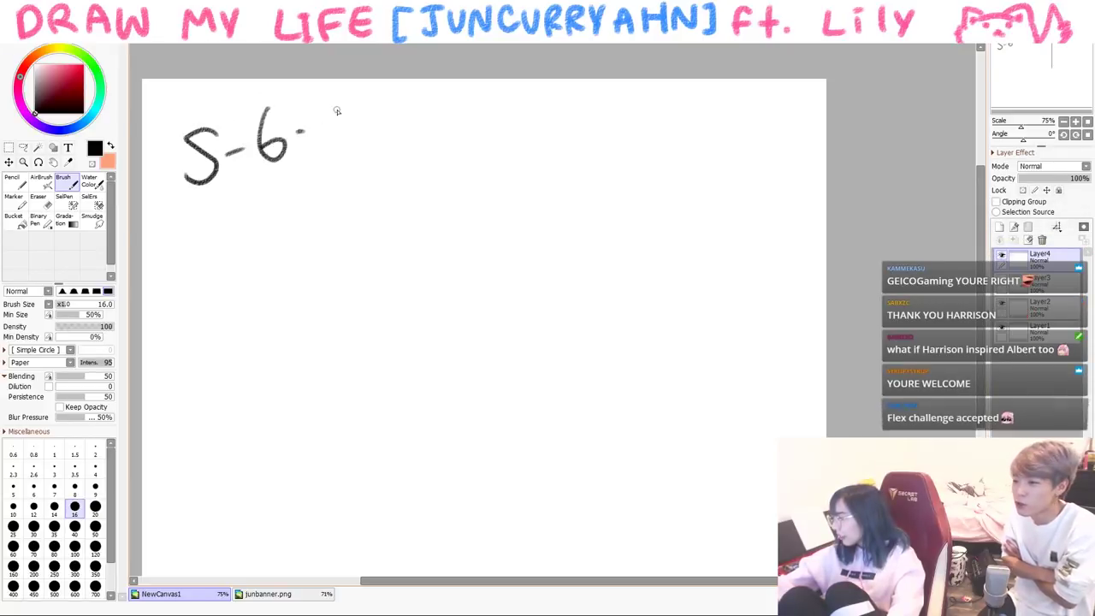
pyautogui.hotkey('ctrl', 'z')
pyautogui.hotkey('ctrl', 'z')
pyautogui.hotkey('ctrl', 'z')
pyautogui.hotkey('ctrl', 'z')
pyautogui.hotkey('ctrl', 'z')
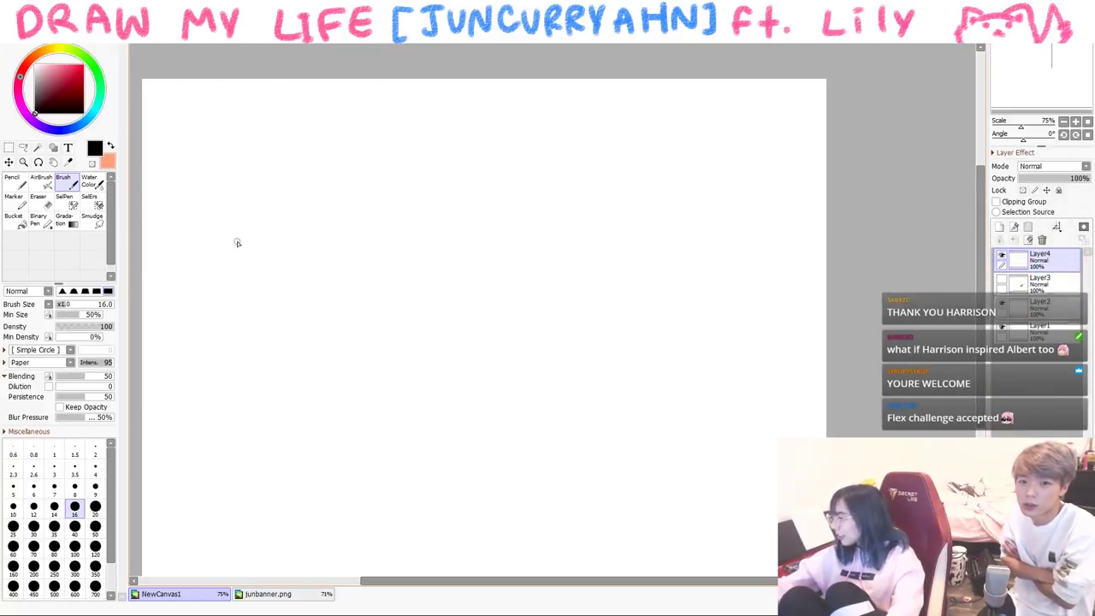
# - Draw a spiky-haired, bespectacled character raising a tall card
pyautogui.moveTo(461, 222)
pyautogui.mouseDown()
pyautogui.moveTo(573, 317)
pyautogui.moveTo(602, 269)
pyautogui.moveTo(468, 214)
pyautogui.moveTo(502, 226)
pyautogui.moveTo(513, 250)
pyautogui.moveTo(527, 248)
pyautogui.moveTo(586, 107)
pyautogui.moveTo(645, 148)
pyautogui.mouseUp()
pyautogui.moveTo(660, 186)
pyautogui.mouseDown()
pyautogui.moveTo(641, 240)
pyautogui.moveTo(603, 282)
pyautogui.mouseUp()
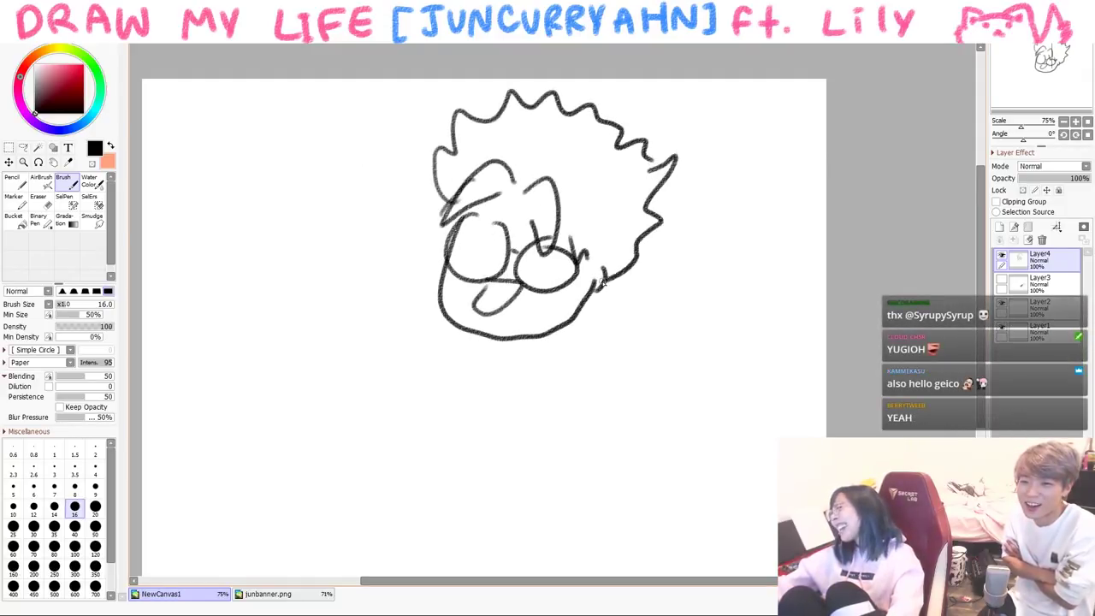
pyautogui.moveTo(565, 220); pyautogui.dragTo(564, 274)
pyautogui.moveTo(446, 313)
pyautogui.mouseDown()
pyautogui.moveTo(417, 249)
pyautogui.moveTo(419, 327)
pyautogui.mouseUp()
pyautogui.moveTo(423, 175)
pyautogui.mouseDown()
pyautogui.moveTo(400, 221)
pyautogui.moveTo(420, 152)
pyautogui.mouseUp()
# - Add curved motion lines and a flung card at lower left, then clear the layer
pyautogui.moveTo(310, 280); pyautogui.dragTo(275, 380)
pyautogui.moveTo(326, 297); pyautogui.dragTo(295, 432)
pyautogui.moveTo(314, 448)
pyautogui.mouseDown()
pyautogui.moveTo(244, 469)
pyautogui.moveTo(316, 454)
pyautogui.mouseUp()
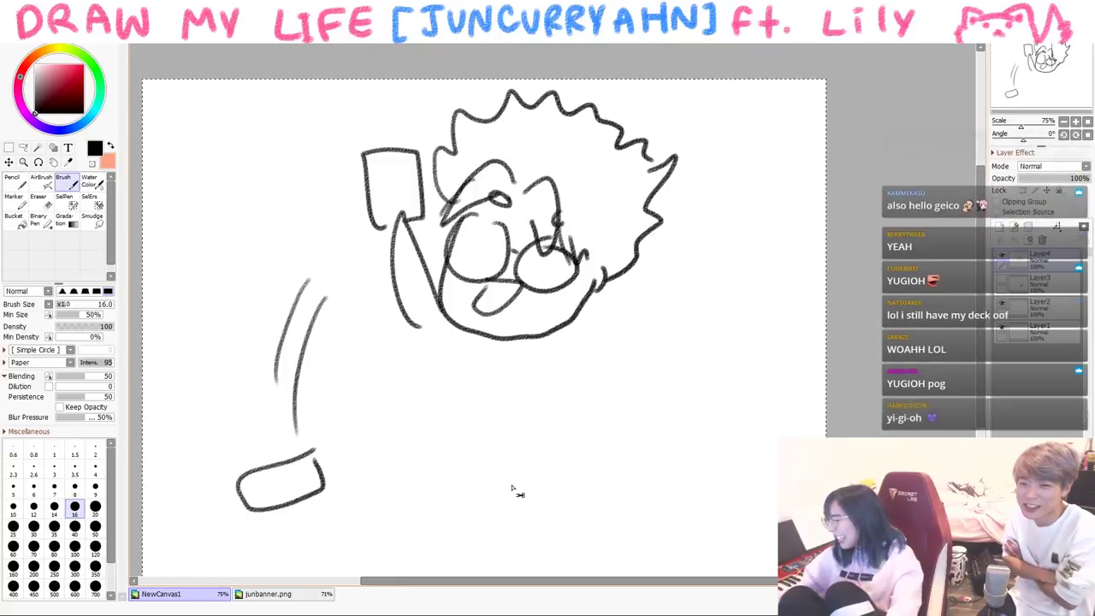
pyautogui.press('Delete')
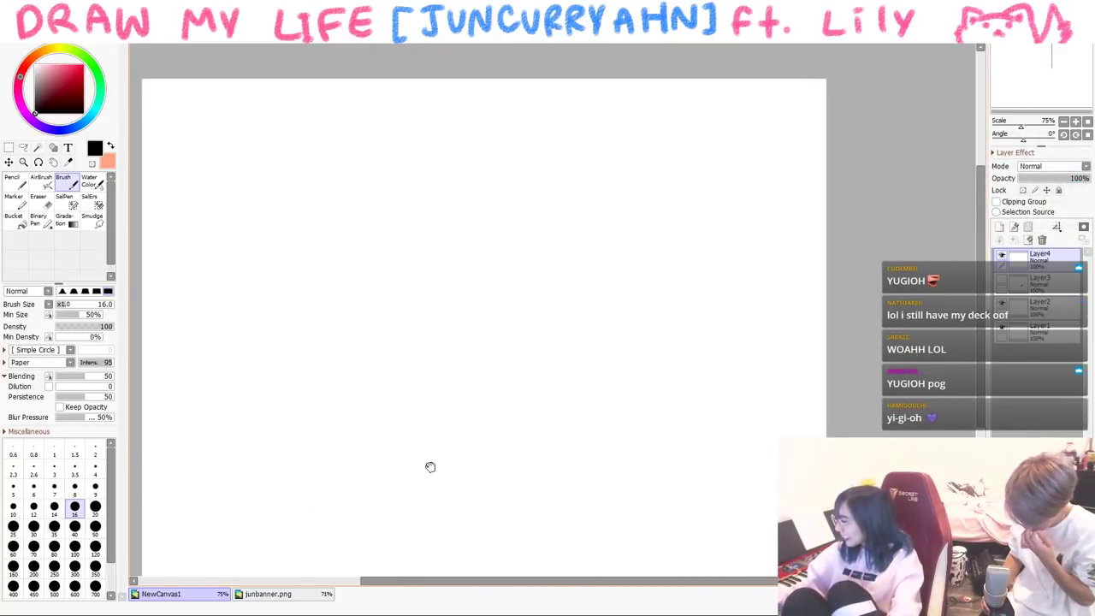
pyautogui.moveTo(430, 465); pyautogui.dragTo(448, 445)
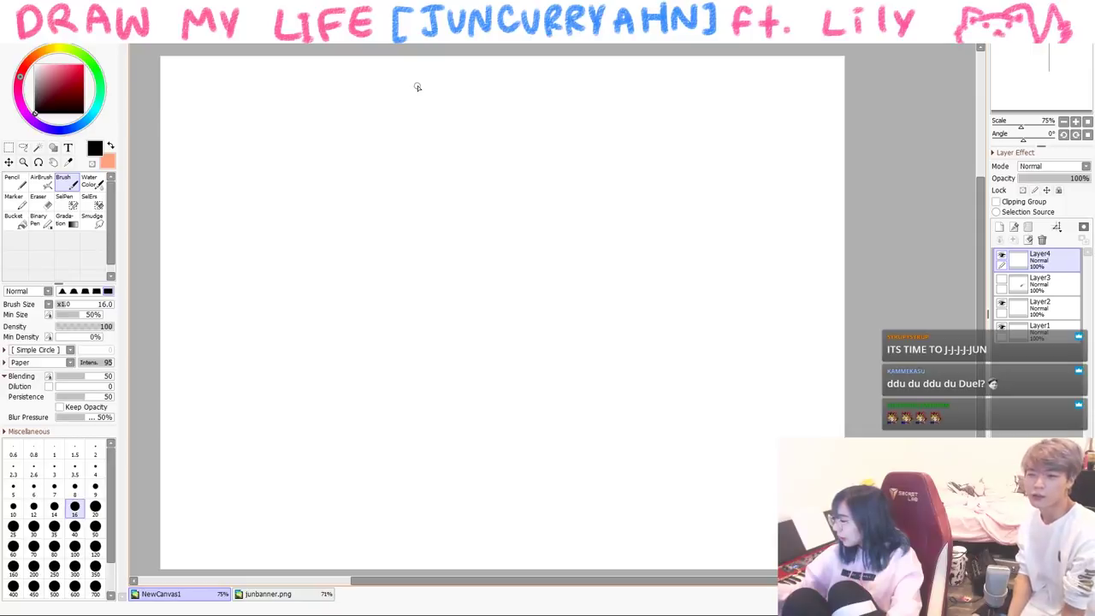
# - Write the 'HS.' caption at top left and make the violin layer, Layer3, visible
pyautogui.moveTo(189, 94); pyautogui.dragTo(194, 147)
pyautogui.moveTo(191, 120)
pyautogui.mouseDown()
pyautogui.moveTo(215, 117)
pyautogui.moveTo(221, 145)
pyautogui.mouseUp()
pyautogui.moveTo(243, 96); pyautogui.dragTo(228, 142)
pyautogui.click(254, 128)
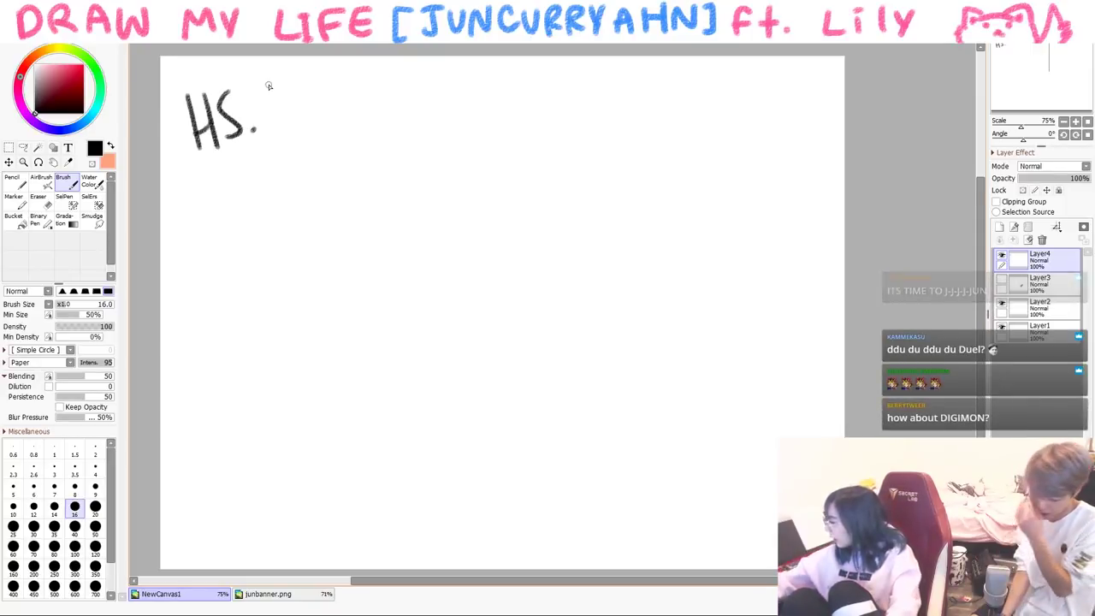
pyautogui.click(1002, 280)
pyautogui.hotkey('ctrl', 't')
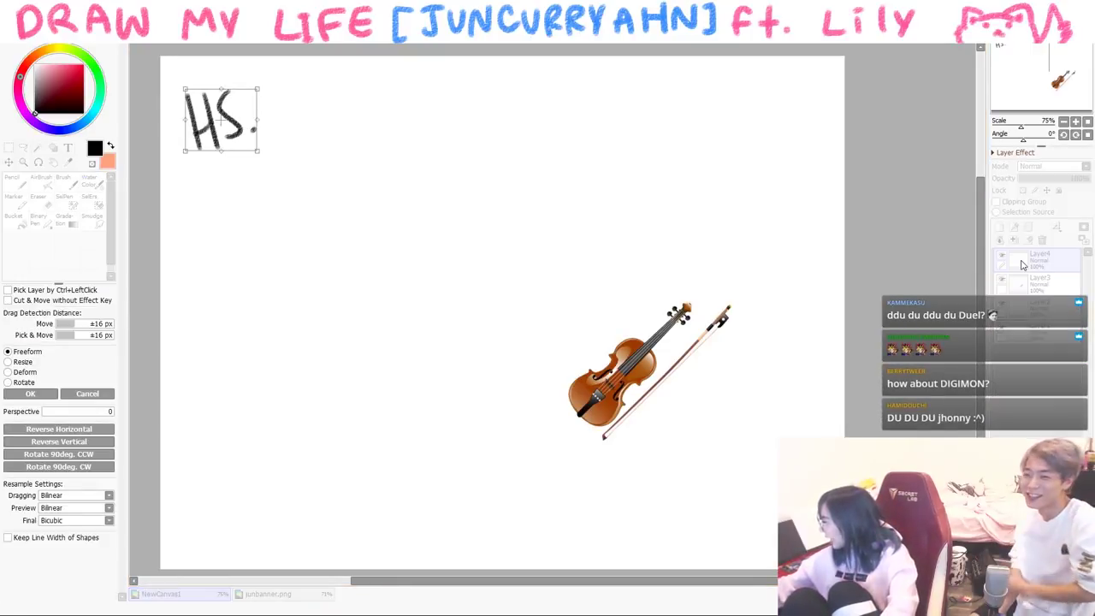
pyautogui.press('Return')
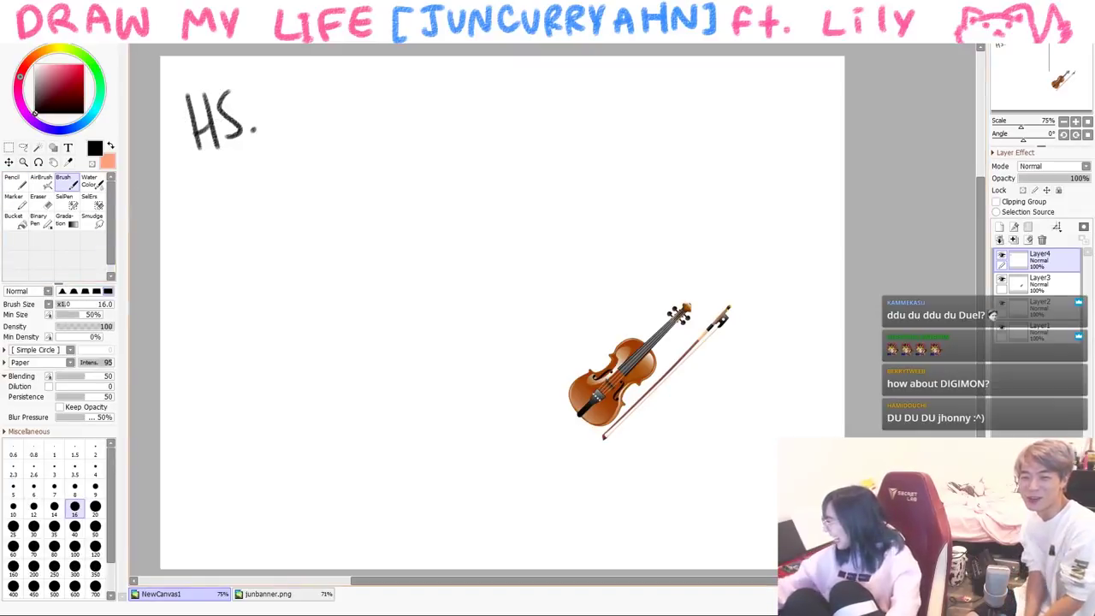
# - Move the violin image up and left toward the centre, then return to the drawing layer
pyautogui.click(1037, 279)
pyautogui.hotkey('ctrl', 't')
pyautogui.moveTo(549, 368); pyautogui.dragTo(510, 344)
pyautogui.press('Return')
pyautogui.click(1037, 255)
# - Draw a glasses-wearing girl's face, body and hair above the violin
pyautogui.moveTo(459, 210); pyautogui.dragTo(424, 367)
pyautogui.hotkey('ctrl', 'z')
pyautogui.moveTo(487, 178)
pyautogui.mouseDown()
pyautogui.moveTo(505, 267)
pyautogui.moveTo(368, 269)
pyautogui.mouseUp()
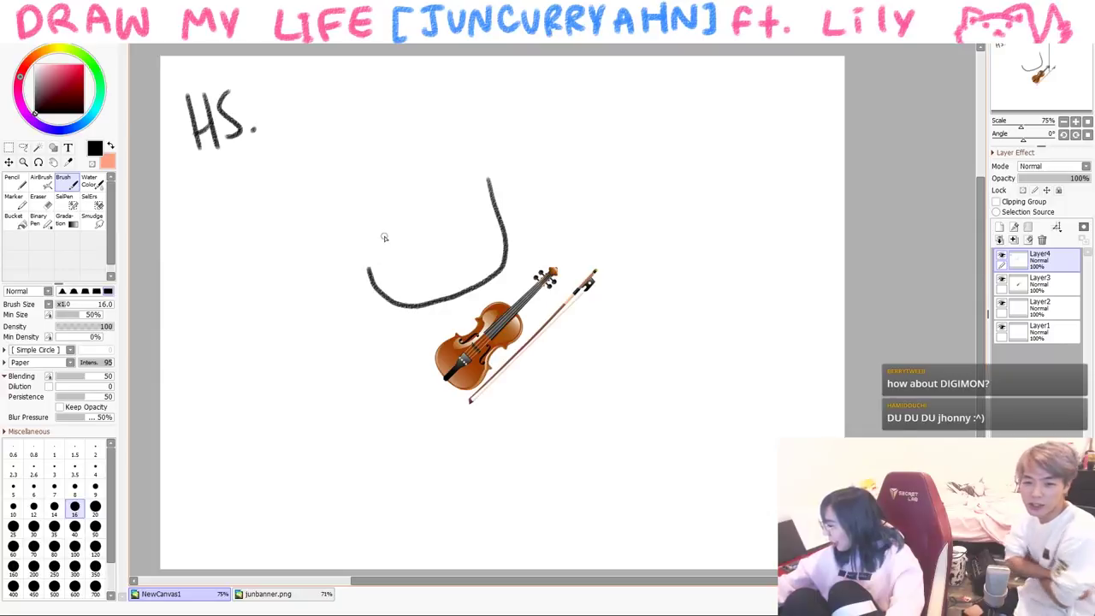
pyautogui.moveTo(409, 219); pyautogui.dragTo(468, 243)
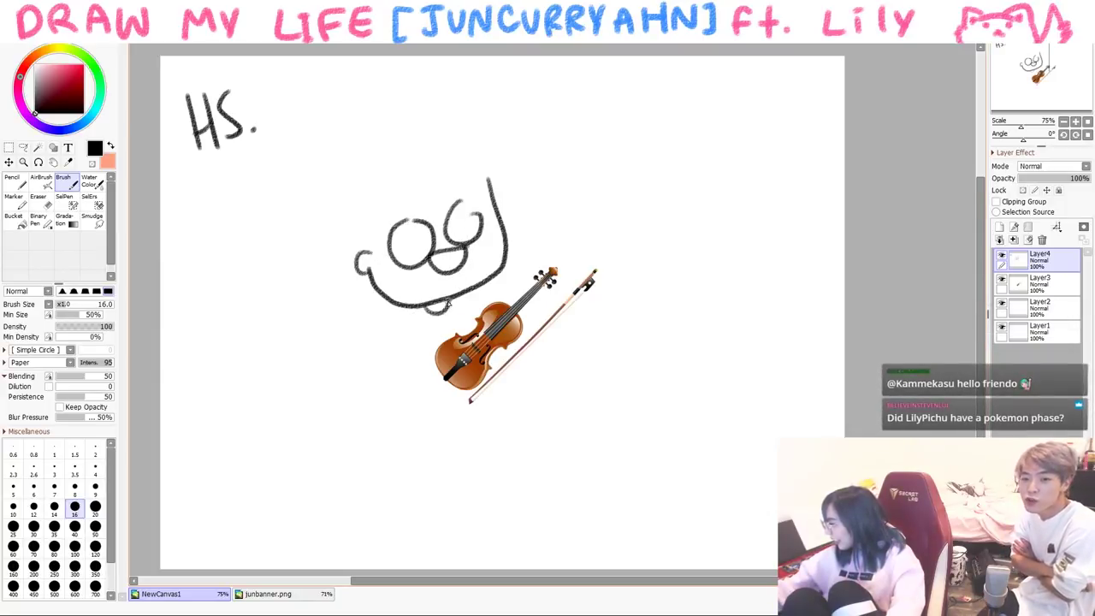
pyautogui.moveTo(417, 312); pyautogui.dragTo(400, 411)
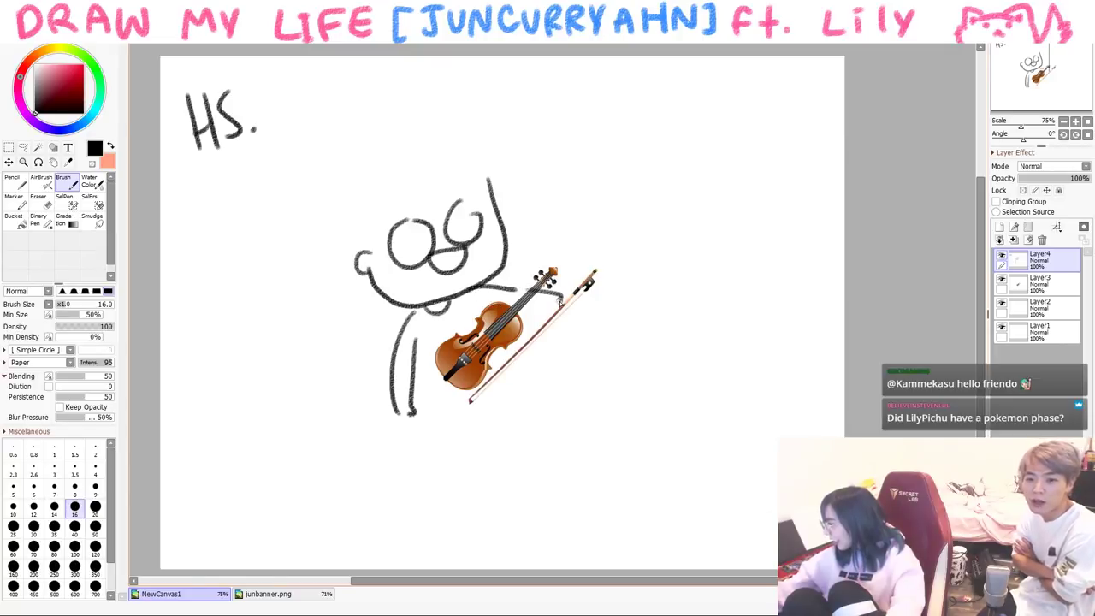
pyautogui.moveTo(393, 158)
pyautogui.mouseDown()
pyautogui.moveTo(414, 190)
pyautogui.moveTo(497, 197)
pyautogui.mouseUp()
pyautogui.moveTo(360, 164)
pyautogui.mouseDown()
pyautogui.moveTo(459, 125)
pyautogui.moveTo(497, 168)
pyautogui.mouseUp()
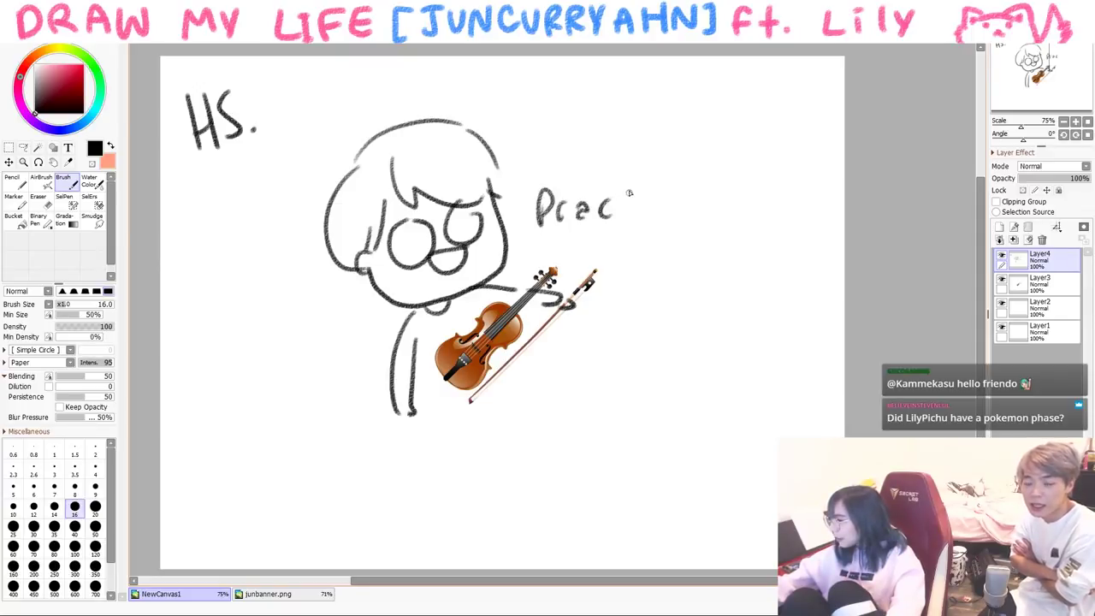
# - Write 'Practice' beside the character, then clear Layer4 and hide the violin layer
pyautogui.moveTo(218, 342)
pyautogui.mouseDown()
pyautogui.moveTo(226, 383)
pyautogui.moveTo(255, 344)
pyautogui.mouseUp()
pyautogui.moveTo(262, 346); pyautogui.dragTo(267, 342)
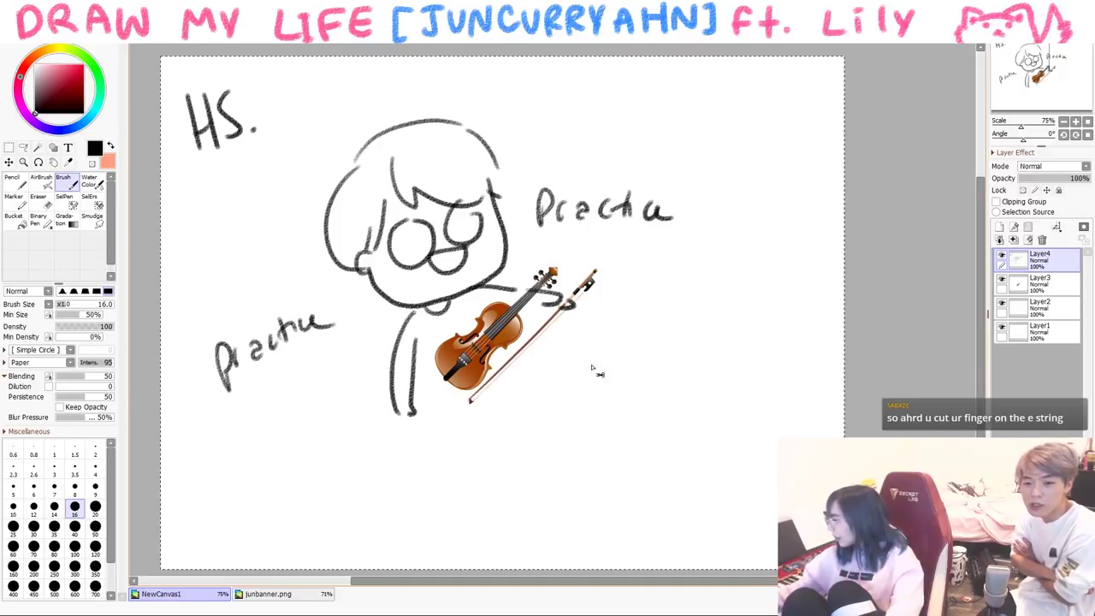
pyautogui.click(1002, 279)
pyautogui.click(1027, 240)
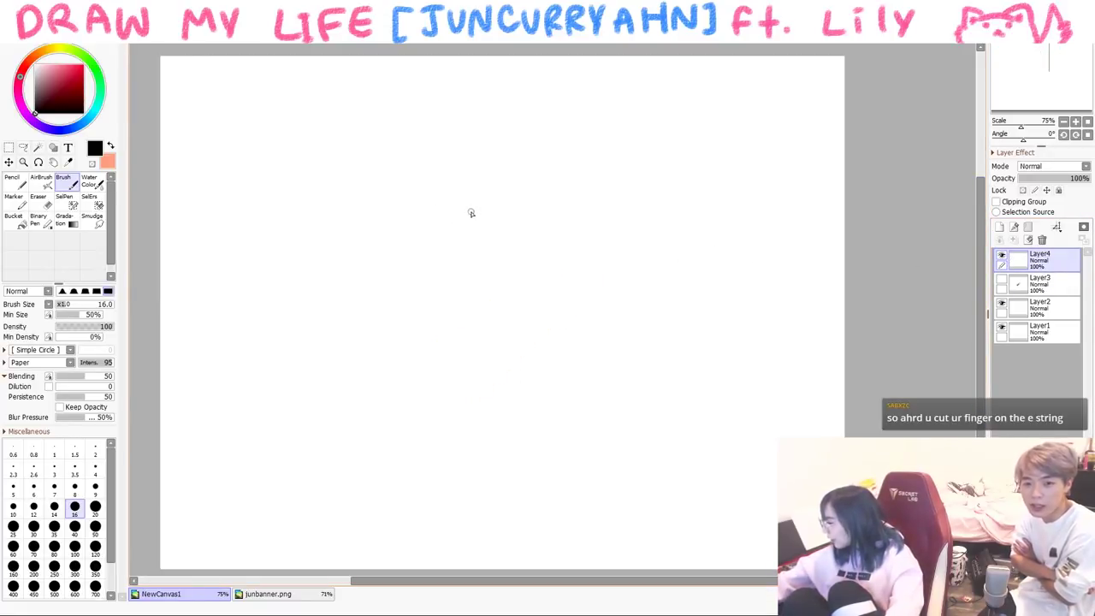
# - Draw a new face with hair strands, round glasses, an eyebrow, a mouth and a collar
pyautogui.moveTo(392, 193)
pyautogui.mouseDown()
pyautogui.moveTo(481, 264)
pyautogui.moveTo(505, 248)
pyautogui.mouseUp()
pyautogui.moveTo(388, 187); pyautogui.dragTo(467, 271)
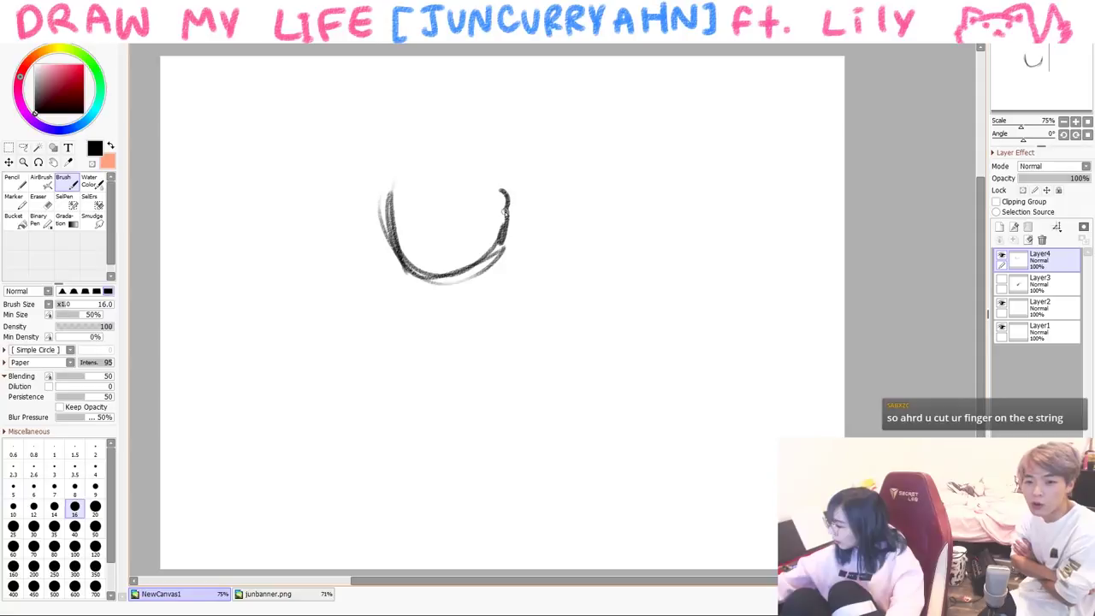
pyautogui.moveTo(374, 220); pyautogui.dragTo(491, 136)
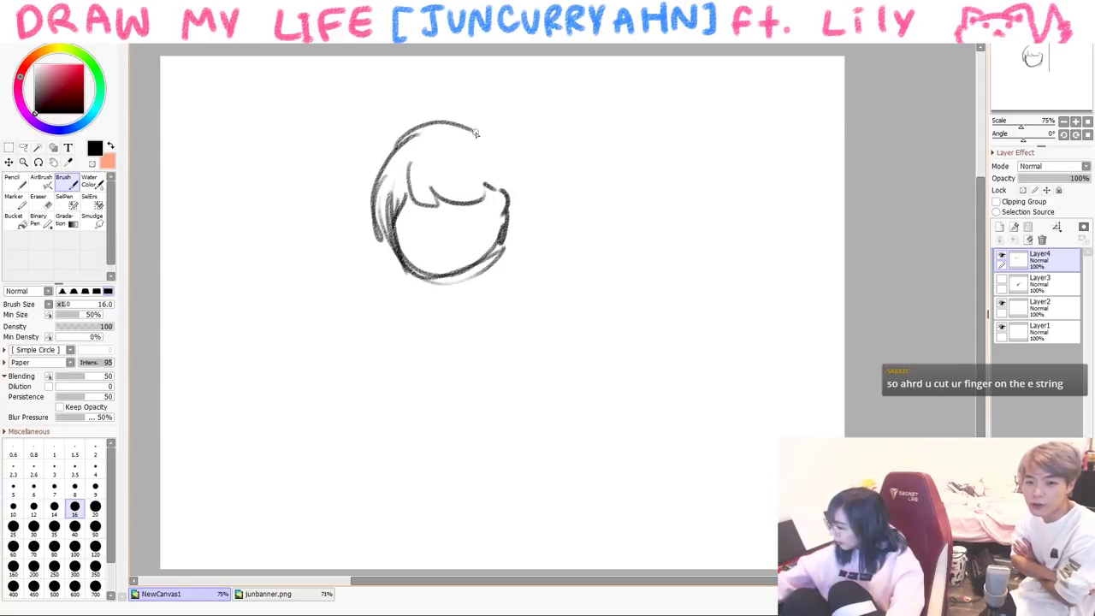
pyautogui.moveTo(381, 171); pyautogui.dragTo(509, 184)
pyautogui.moveTo(467, 128); pyautogui.dragTo(505, 171)
pyautogui.moveTo(408, 218)
pyautogui.mouseDown()
pyautogui.moveTo(445, 195)
pyautogui.moveTo(473, 209)
pyautogui.moveTo(423, 229)
pyautogui.moveTo(402, 224)
pyautogui.mouseUp()
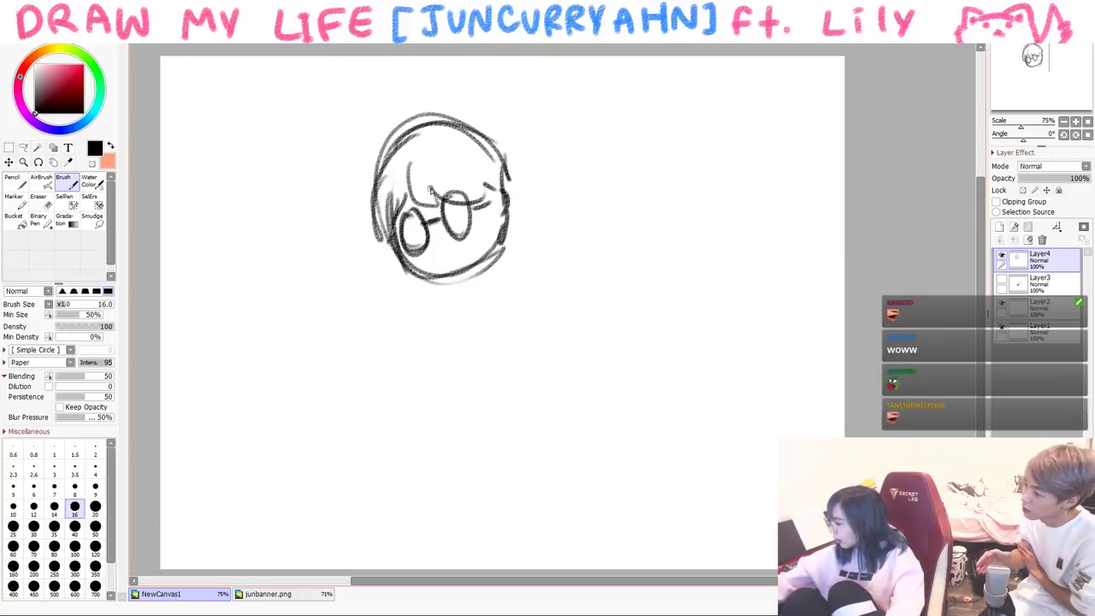
pyautogui.moveTo(439, 192); pyautogui.dragTo(457, 187)
pyautogui.moveTo(444, 255)
pyautogui.mouseDown()
pyautogui.moveTo(453, 248)
pyautogui.moveTo(480, 268)
pyautogui.moveTo(460, 318)
pyautogui.mouseUp()
pyautogui.moveTo(437, 273); pyautogui.dragTo(430, 316)
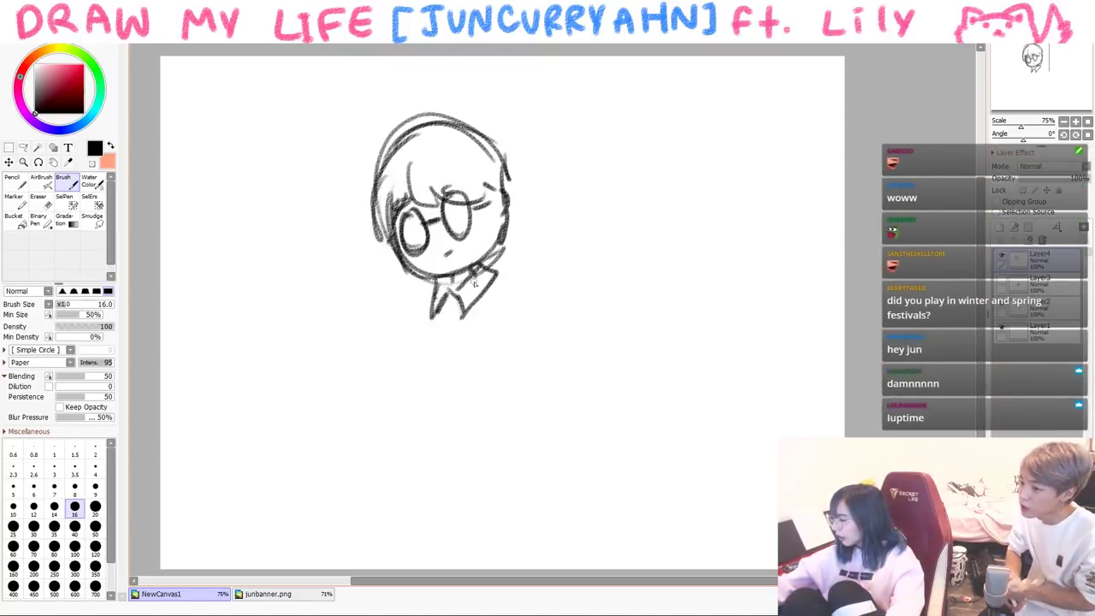
# - Check the sketch with a horizontal flip, clear it and redraw the head outline
pyautogui.press('h')
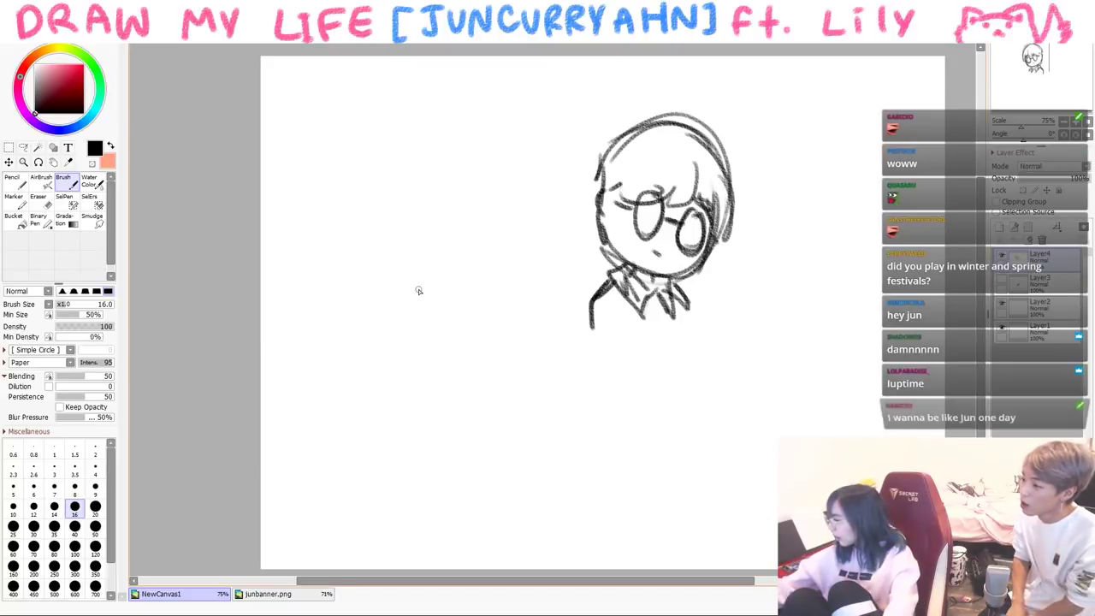
pyautogui.press('h')
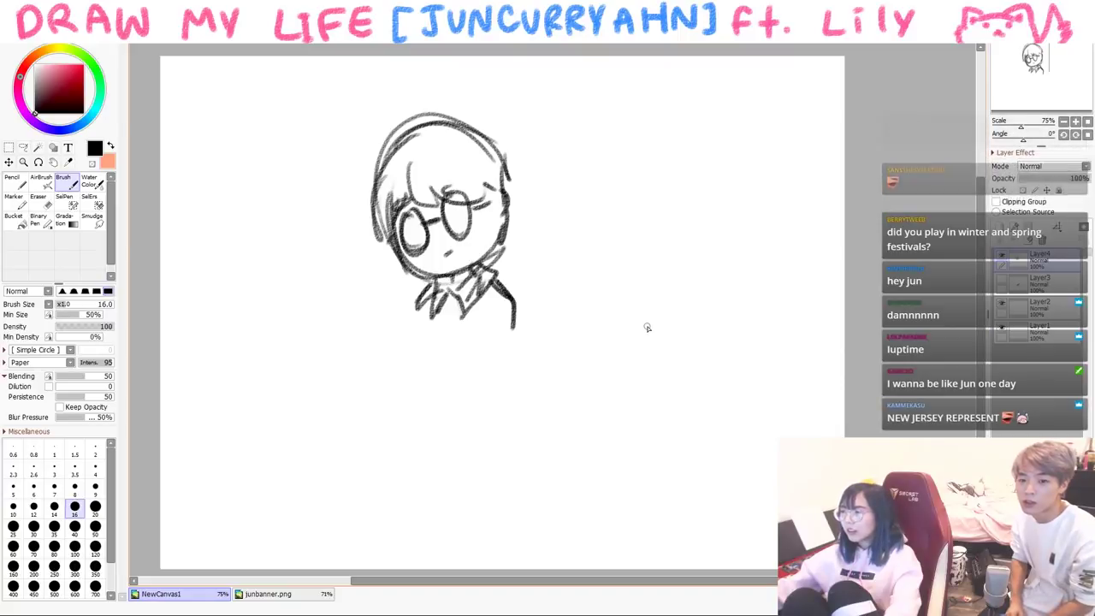
pyautogui.press('Delete')
pyautogui.moveTo(405, 263)
pyautogui.mouseDown()
pyautogui.moveTo(405, 202)
pyautogui.moveTo(506, 272)
pyautogui.moveTo(459, 285)
pyautogui.moveTo(476, 284)
pyautogui.mouseUp()
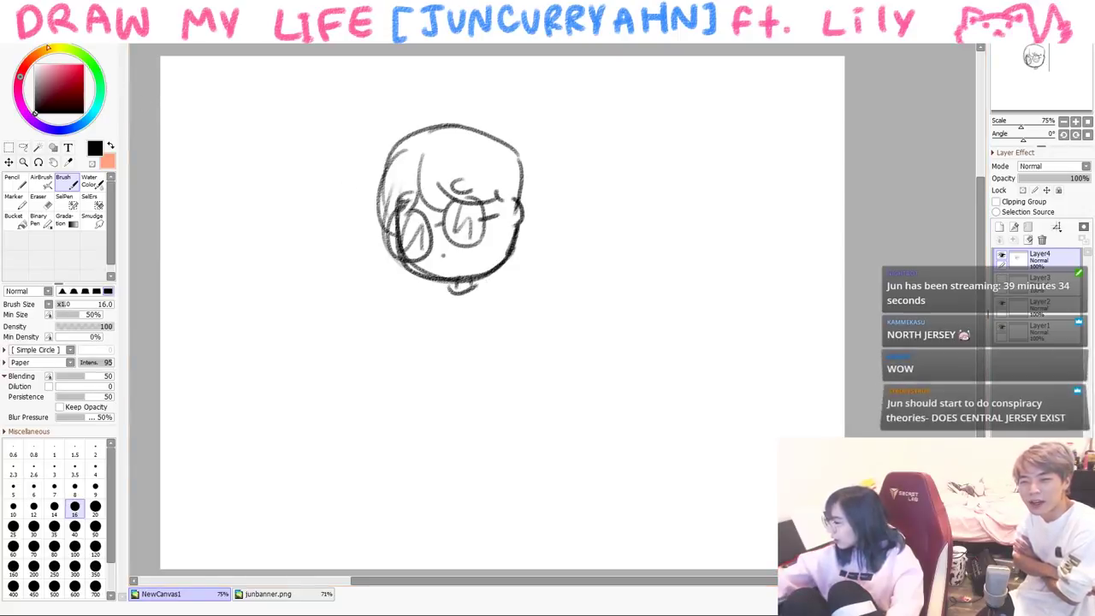
# - Paint orange hair on the head at stroke size 50, then switch back to black
pyautogui.click(57, 61)
pyautogui.press('n')
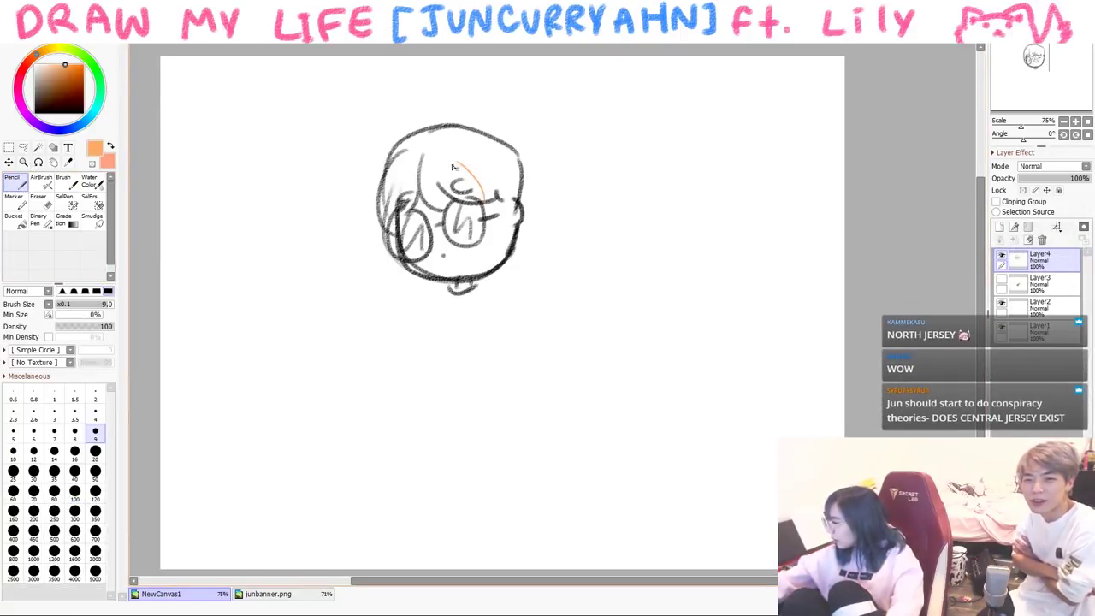
pyautogui.click(95, 471)
pyautogui.moveTo(435, 141)
pyautogui.mouseDown()
pyautogui.moveTo(466, 199)
pyautogui.moveTo(479, 169)
pyautogui.moveTo(494, 198)
pyautogui.mouseUp()
pyautogui.moveTo(412, 170); pyautogui.dragTo(402, 210)
pyautogui.press('b')
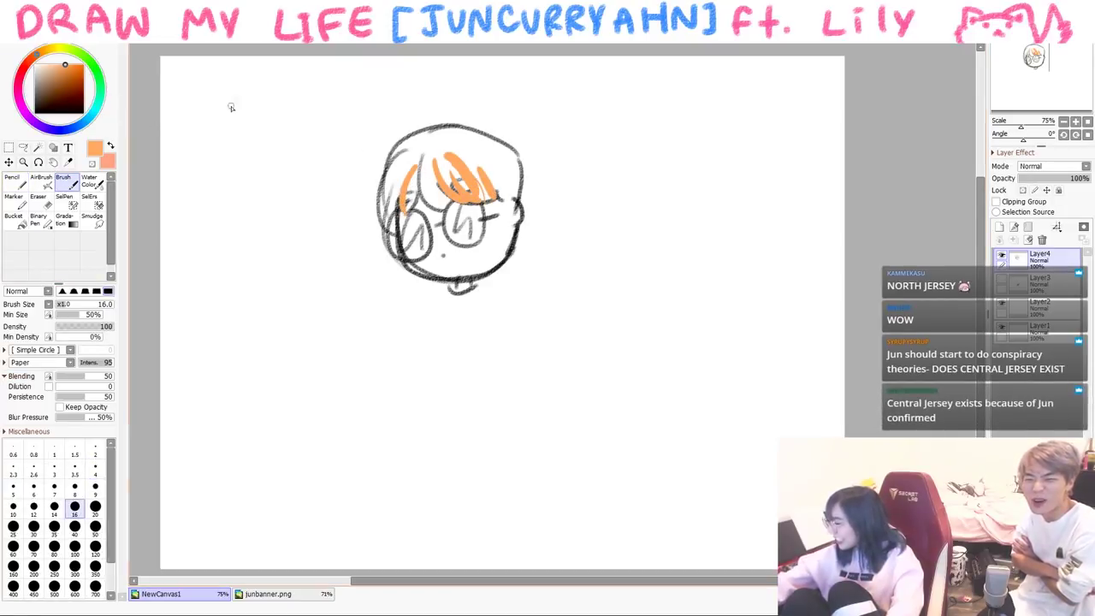
pyautogui.moveTo(406, 171); pyautogui.dragTo(408, 218)
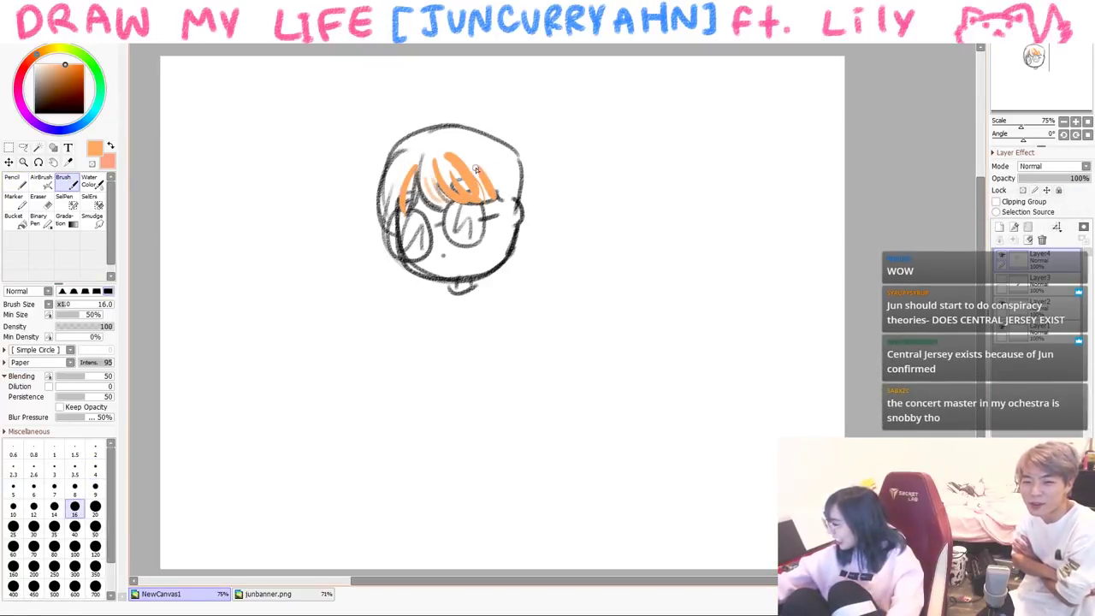
pyautogui.hotkey('ctrl', 'z')
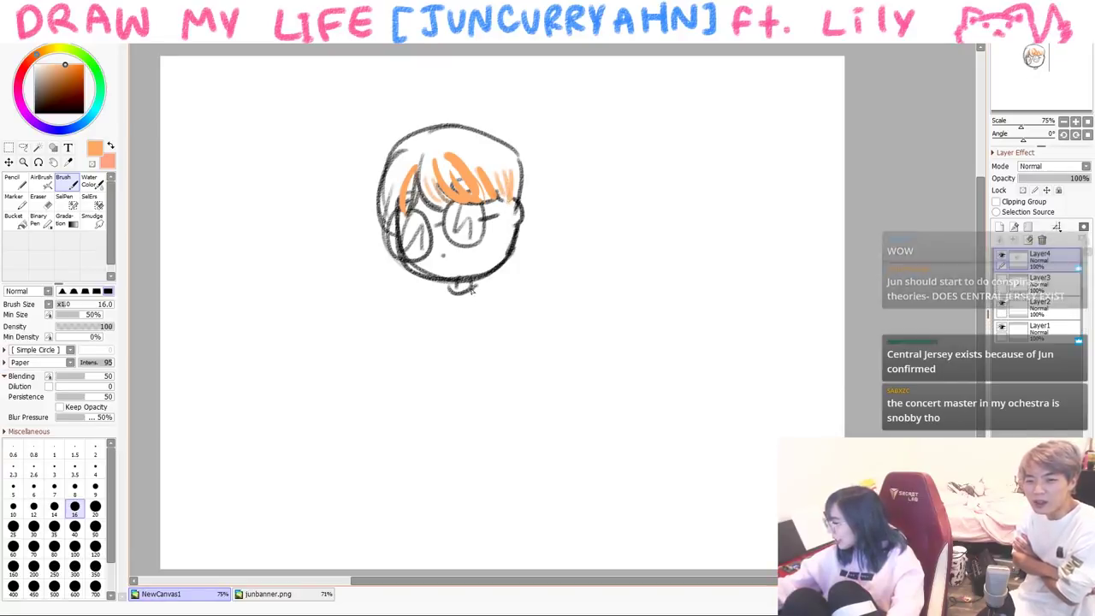
pyautogui.click(34, 111)
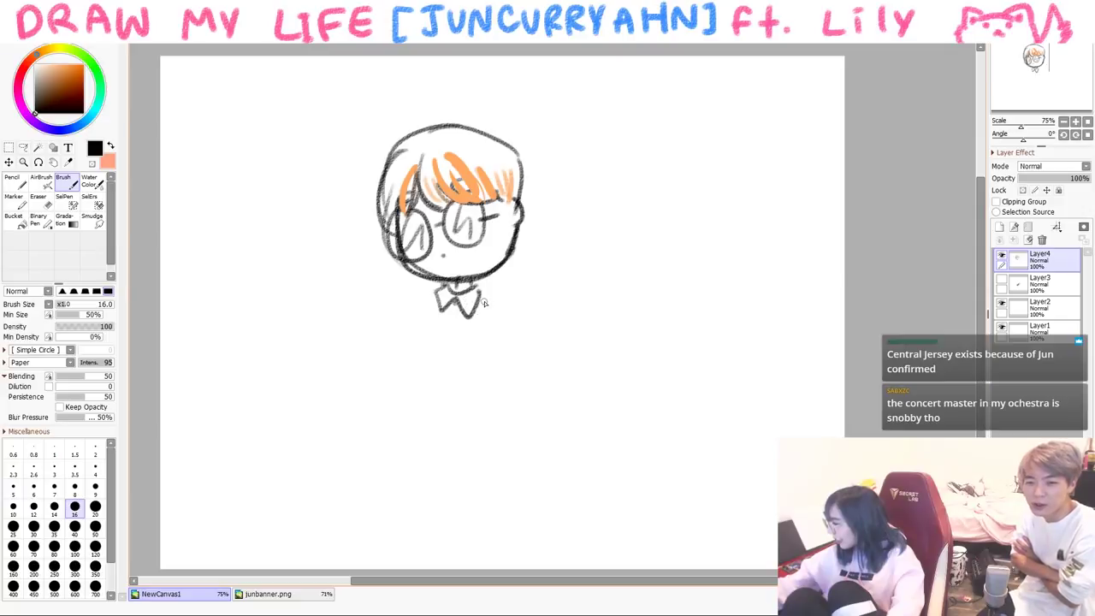
# - With the view flipped, add the face edge, the chair back and a hand at the side
pyautogui.moveTo(490, 300); pyautogui.dragTo(501, 402)
pyautogui.hotkey('ctrl', 'z')
pyautogui.moveTo(484, 312); pyautogui.dragTo(585, 313)
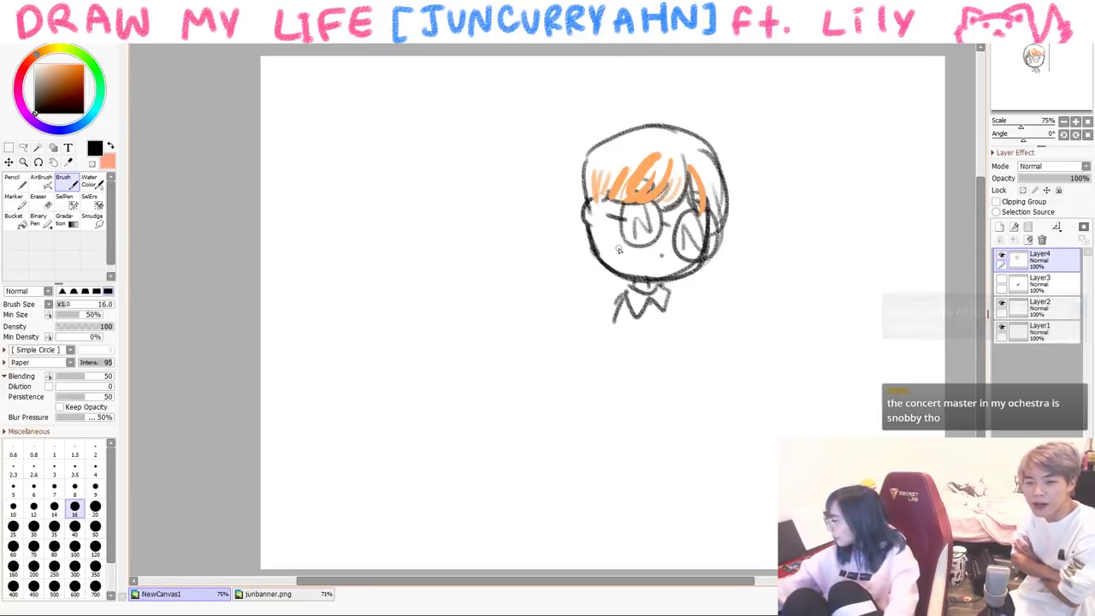
pyautogui.press('h')
pyautogui.moveTo(512, 212); pyautogui.dragTo(484, 271)
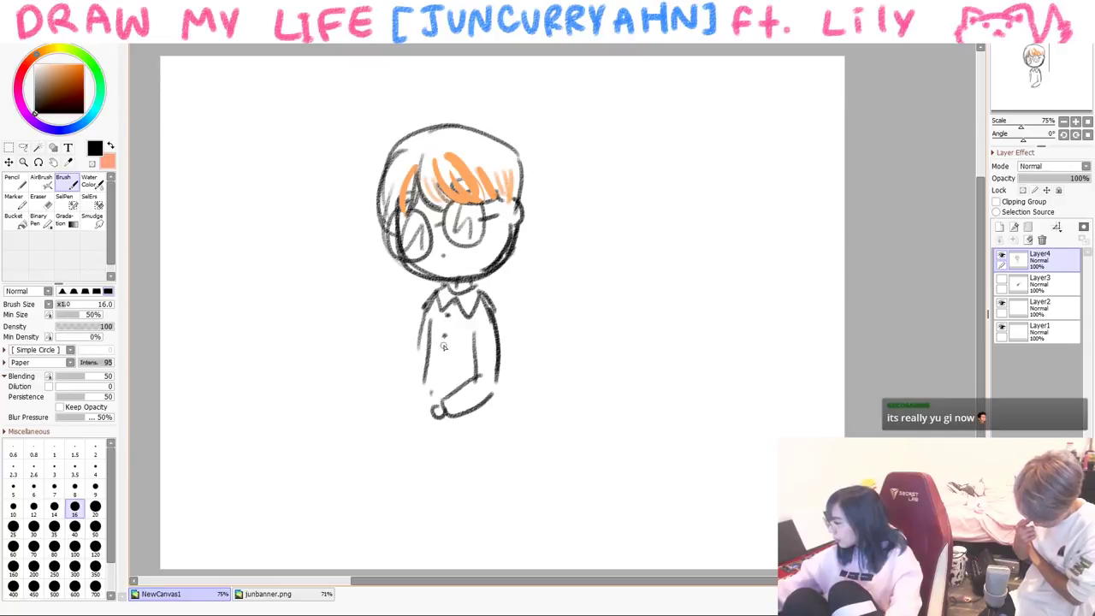
pyautogui.moveTo(513, 263); pyautogui.dragTo(525, 394)
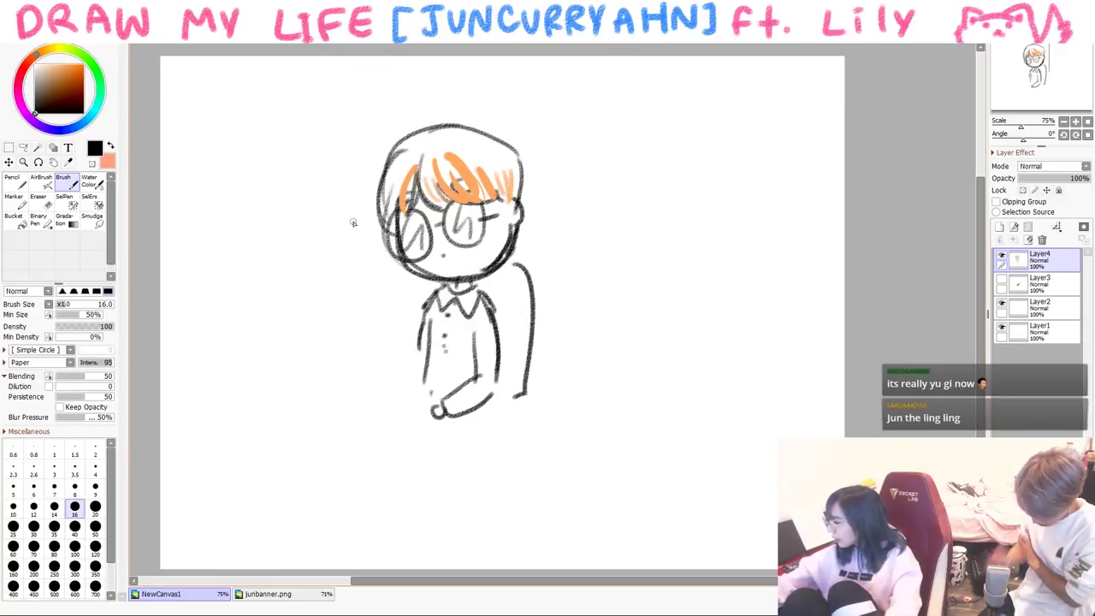
pyautogui.moveTo(426, 393)
pyautogui.mouseDown()
pyautogui.moveTo(413, 374)
pyautogui.moveTo(438, 400)
pyautogui.mouseUp()
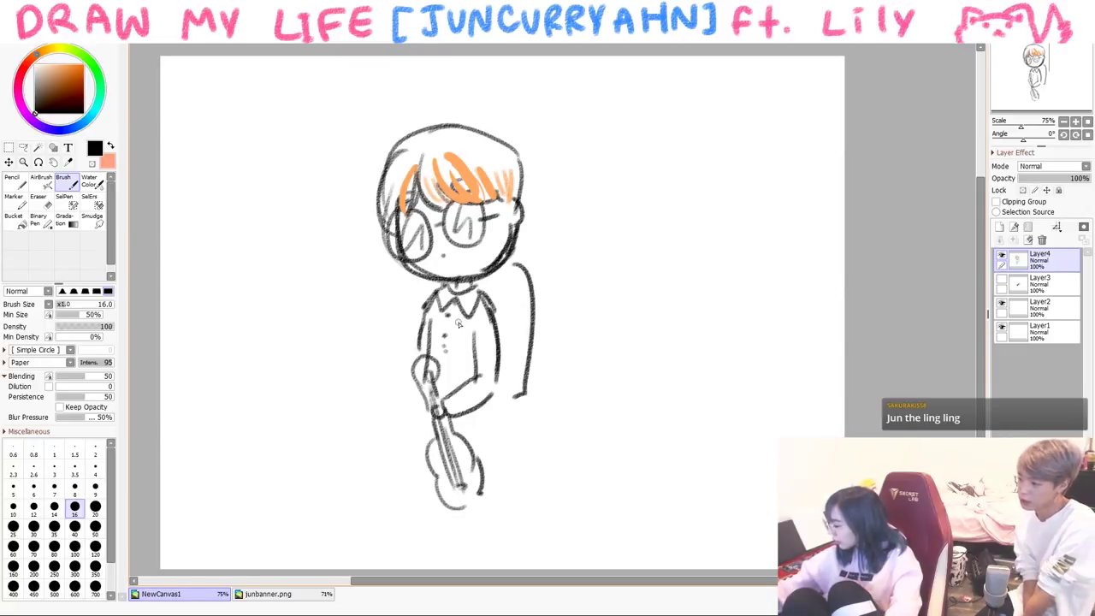
# - Draw the arm lines, the long seated legs and the chair's front leg
pyautogui.moveTo(496, 413); pyautogui.dragTo(433, 452)
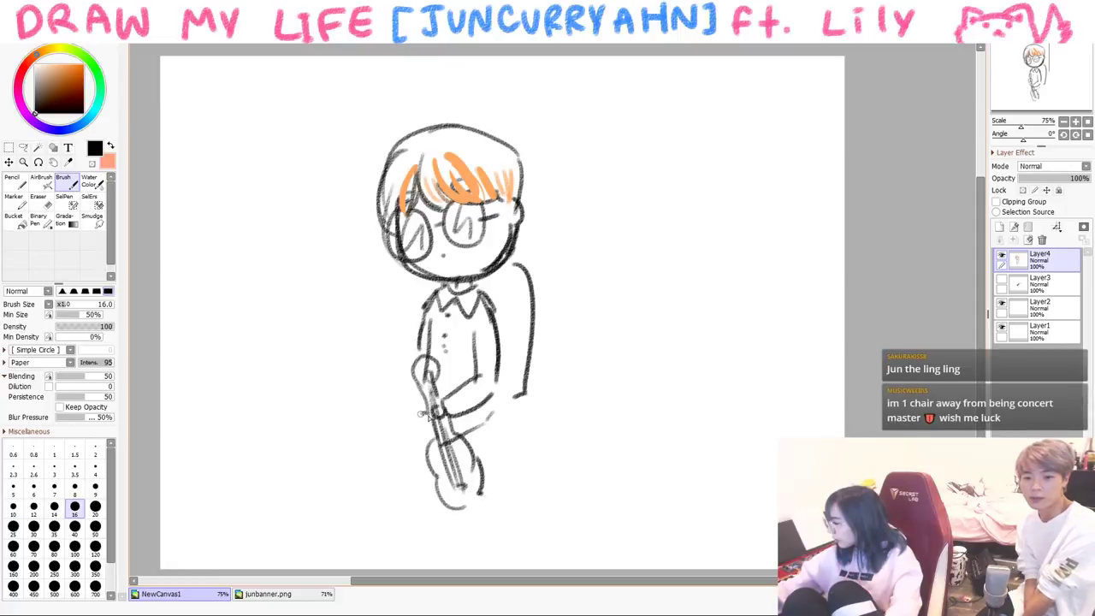
pyautogui.moveTo(432, 412); pyautogui.dragTo(437, 535)
pyautogui.moveTo(420, 391); pyautogui.dragTo(407, 523)
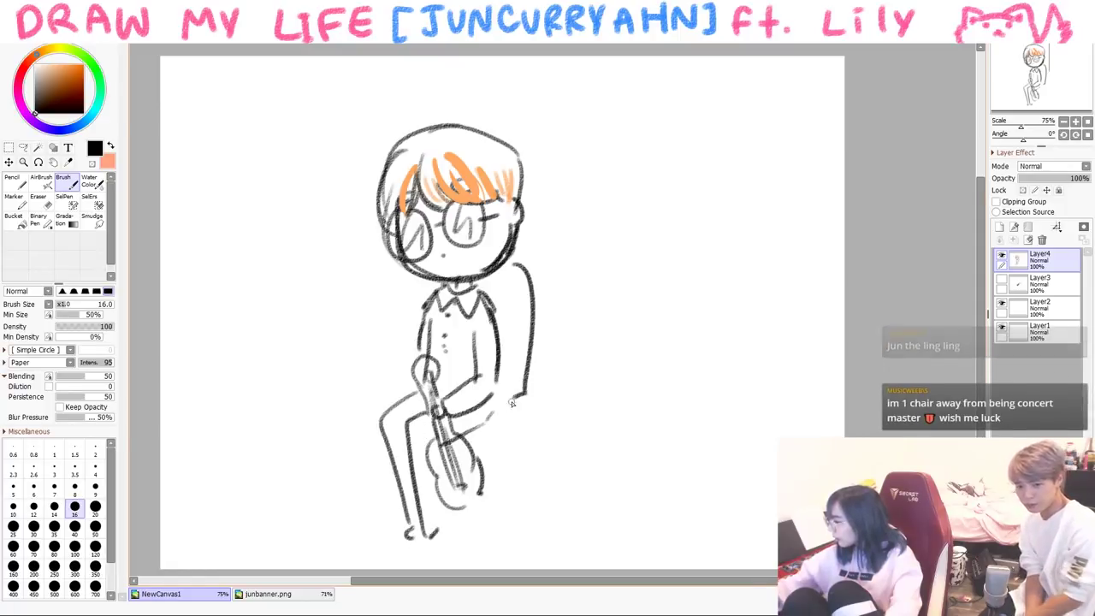
pyautogui.moveTo(511, 423); pyautogui.dragTo(503, 522)
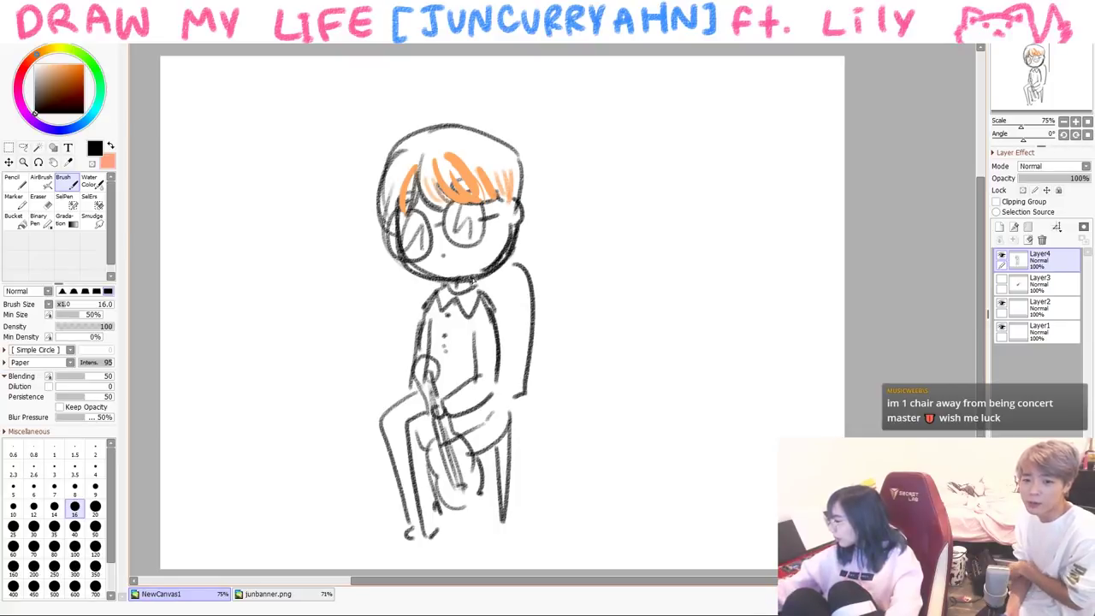
# - Sketch a second player's hair and body to the left, plus an oval stroke
pyautogui.moveTo(278, 201)
pyautogui.mouseDown()
pyautogui.moveTo(355, 278)
pyautogui.moveTo(362, 224)
pyautogui.mouseUp()
pyautogui.moveTo(227, 274); pyautogui.dragTo(275, 201)
pyautogui.moveTo(373, 332); pyautogui.dragTo(341, 471)
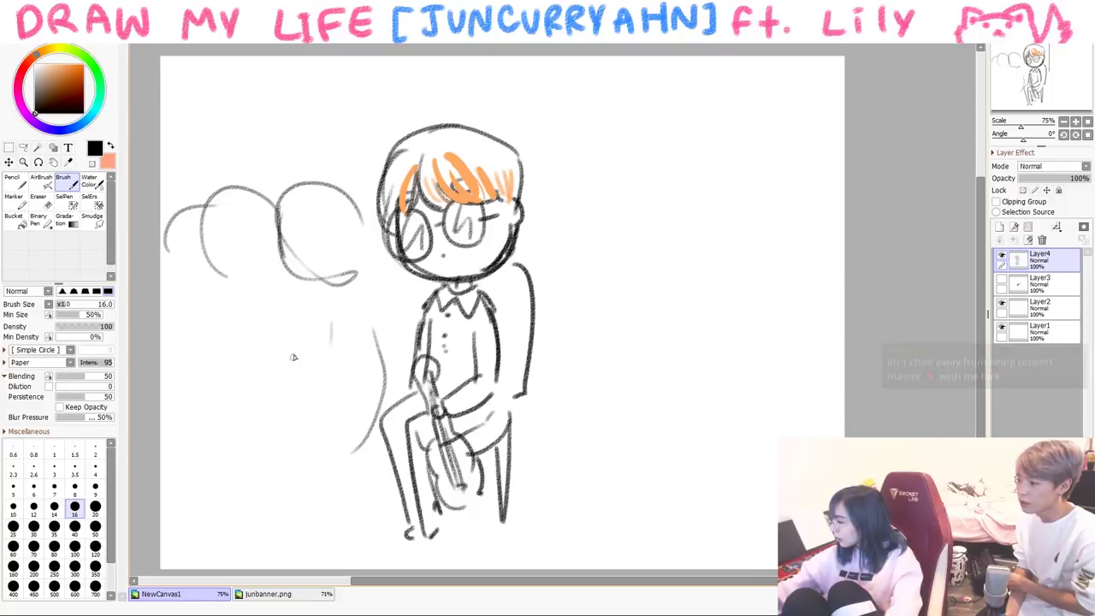
pyautogui.moveTo(316, 317); pyautogui.dragTo(299, 373)
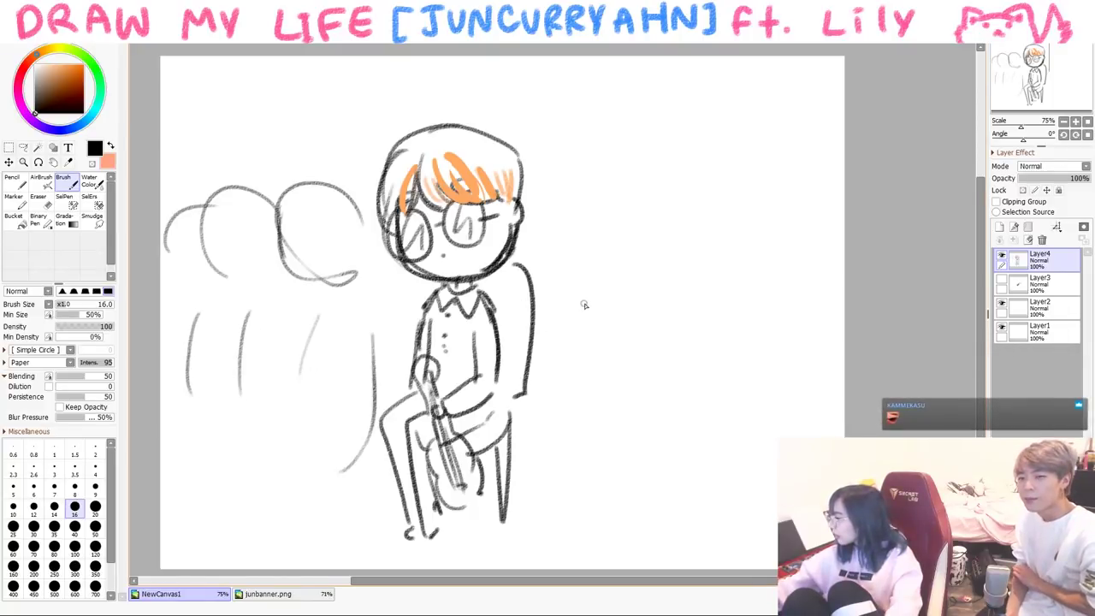
pyautogui.moveTo(572, 371); pyautogui.dragTo(634, 380)
# - Clear the canvas and draw a large face with glasses, with 'hmm' written in a lens
pyautogui.press('Delete')
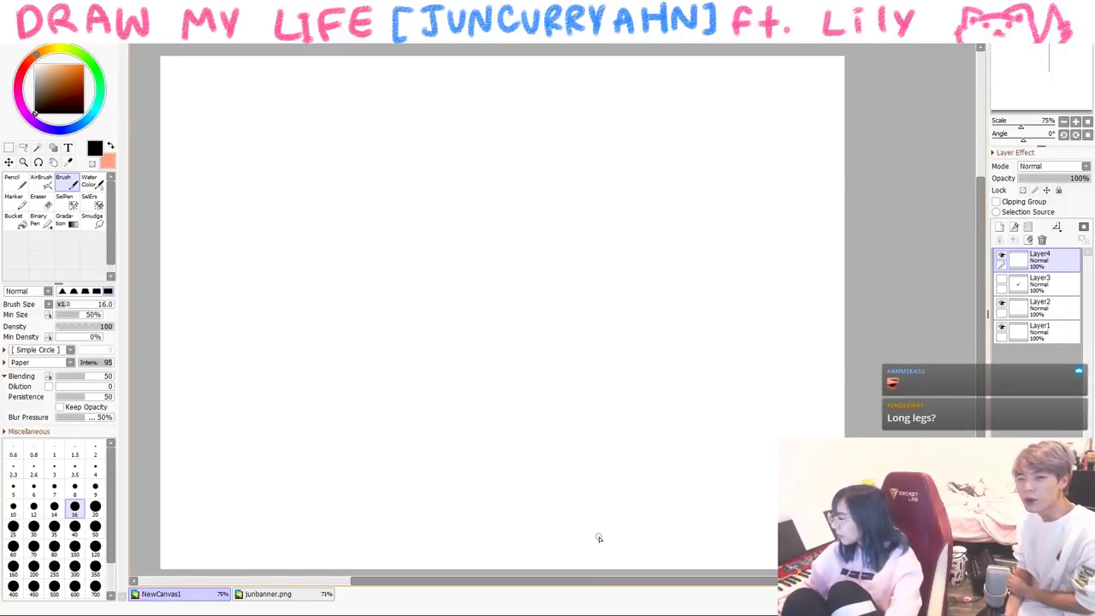
pyautogui.moveTo(269, 256)
pyautogui.mouseDown()
pyautogui.moveTo(643, 353)
pyautogui.moveTo(623, 390)
pyautogui.mouseUp()
pyautogui.moveTo(519, 218)
pyautogui.mouseDown()
pyautogui.moveTo(568, 229)
pyautogui.moveTo(532, 227)
pyautogui.mouseUp()
pyautogui.moveTo(334, 190); pyautogui.dragTo(280, 327)
pyautogui.moveTo(356, 203); pyautogui.dragTo(267, 282)
pyautogui.moveTo(295, 240); pyautogui.dragTo(319, 285)
pyautogui.moveTo(337, 289); pyautogui.dragTo(342, 277)
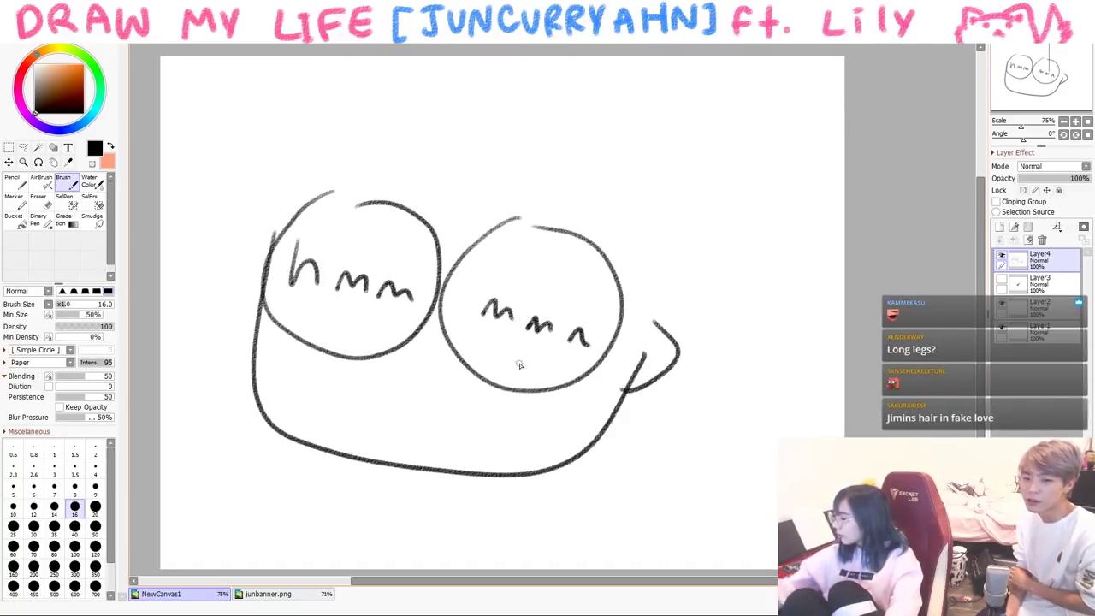
# - Add a wavy mouth below the glasses and hair strands over the head
pyautogui.moveTo(395, 373); pyautogui.dragTo(451, 389)
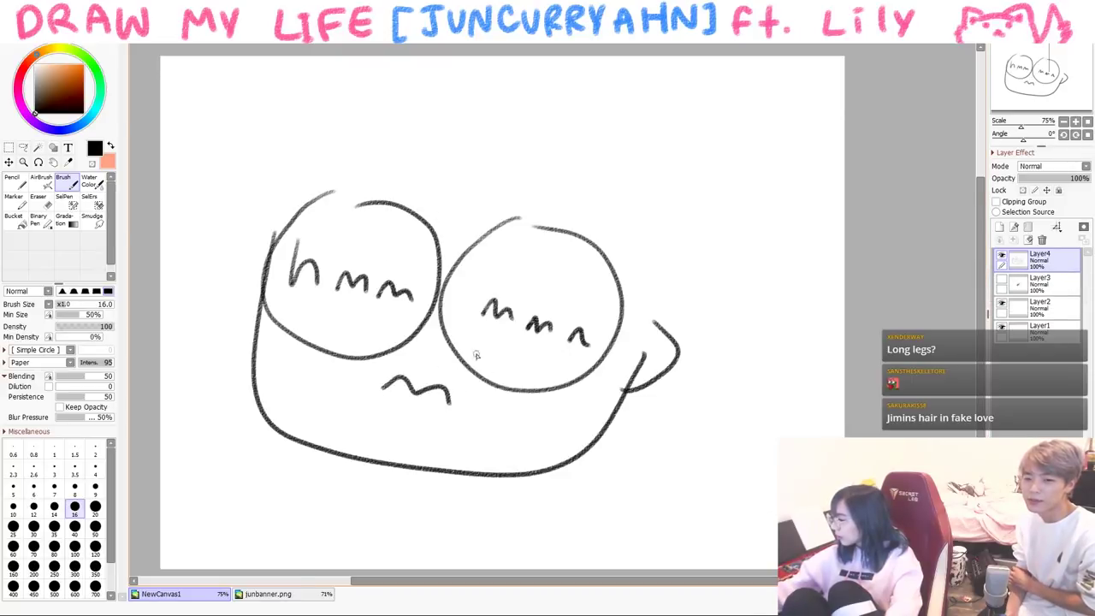
pyautogui.moveTo(429, 212); pyautogui.dragTo(453, 259)
pyautogui.moveTo(467, 267); pyautogui.dragTo(637, 322)
pyautogui.moveTo(421, 167); pyautogui.dragTo(363, 229)
pyautogui.moveTo(294, 235); pyautogui.dragTo(376, 192)
# - Draw the head's right side, neck, shoulders and ear, plus a question mark at upper left
pyautogui.moveTo(349, 92)
pyautogui.mouseDown()
pyautogui.moveTo(330, 103)
pyautogui.moveTo(257, 284)
pyautogui.mouseUp()
pyautogui.moveTo(587, 100)
pyautogui.mouseDown()
pyautogui.moveTo(665, 166)
pyautogui.moveTo(677, 279)
pyautogui.moveTo(660, 341)
pyautogui.mouseUp()
pyautogui.moveTo(415, 475)
pyautogui.mouseDown()
pyautogui.moveTo(412, 485)
pyautogui.moveTo(438, 492)
pyautogui.mouseUp()
pyautogui.moveTo(456, 492); pyautogui.dragTo(514, 566)
pyautogui.moveTo(409, 487)
pyautogui.mouseDown()
pyautogui.moveTo(379, 564)
pyautogui.moveTo(437, 500)
pyautogui.mouseUp()
pyautogui.moveTo(706, 336); pyautogui.dragTo(729, 366)
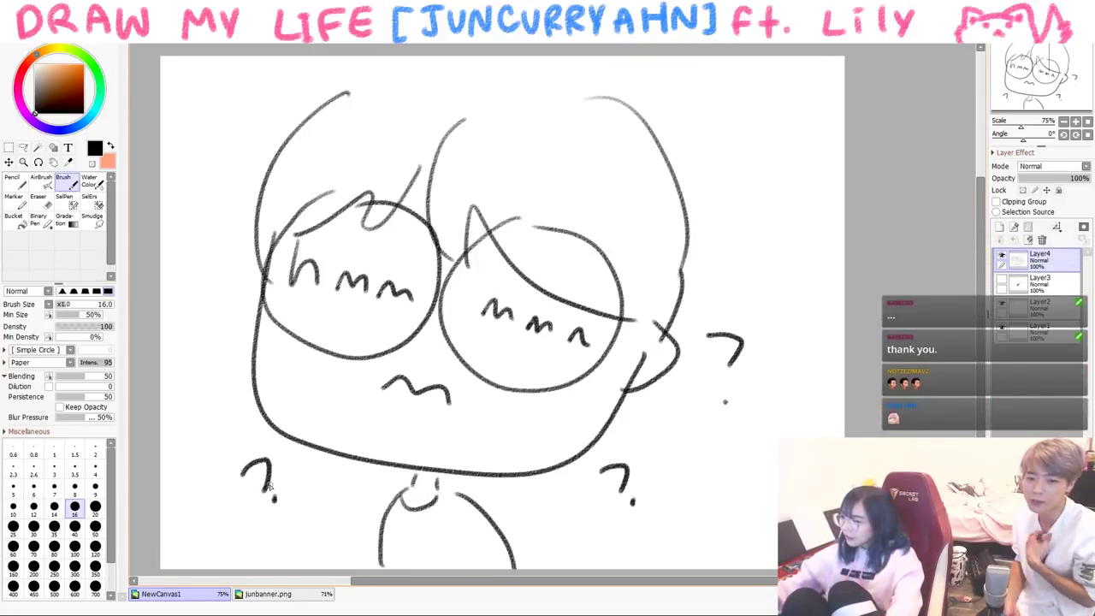
pyautogui.moveTo(192, 156); pyautogui.dragTo(202, 181)
pyautogui.click(212, 201)
# - Switch to the Pencil at size 50 and add a thick question mark at lower right
pyautogui.click(12, 180)
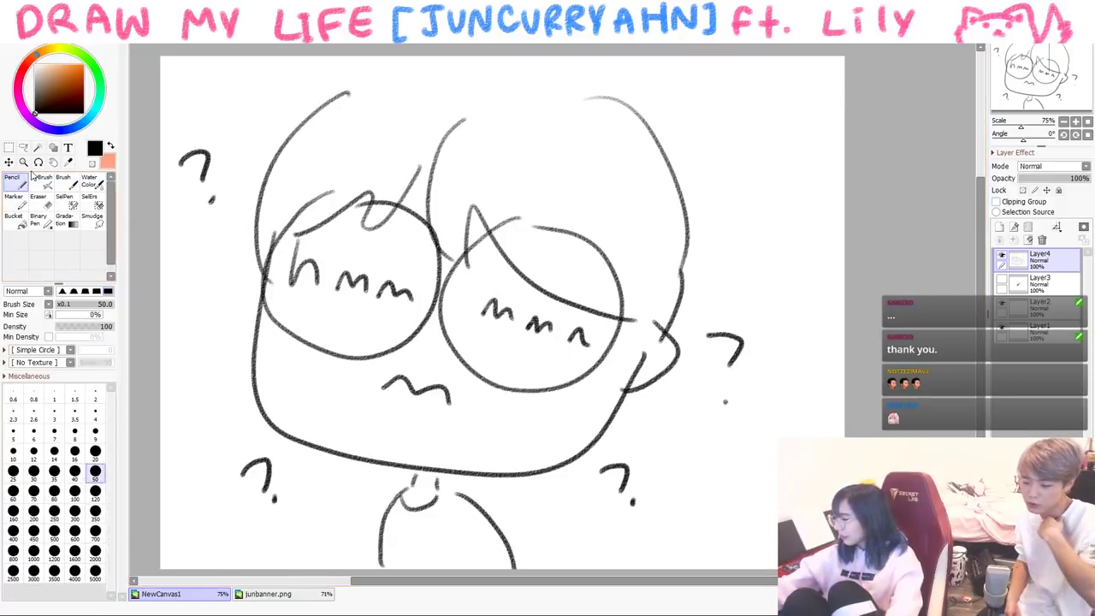
pyautogui.click(95, 463)
pyautogui.moveTo(640, 125); pyautogui.dragTo(669, 295)
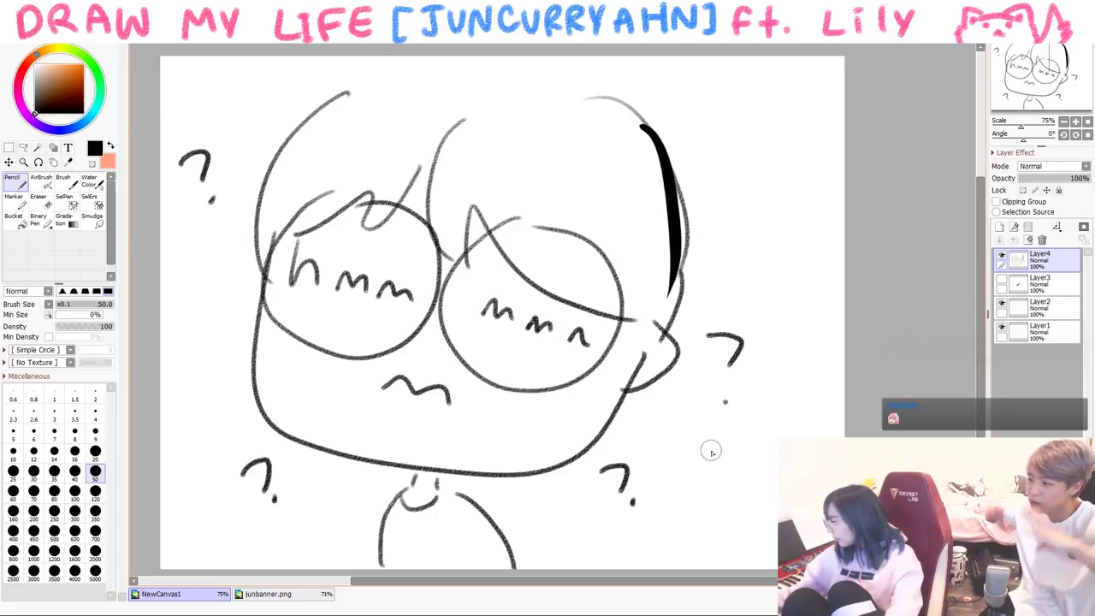
pyautogui.moveTo(710, 462); pyautogui.dragTo(723, 486)
pyautogui.click(718, 503)
# - Add thick question marks at upper right and left, set size 40, and clear the canvas
pyautogui.moveTo(722, 168); pyautogui.dragTo(756, 207)
pyautogui.moveTo(190, 314); pyautogui.dragTo(204, 341)
pyautogui.click(205, 357)
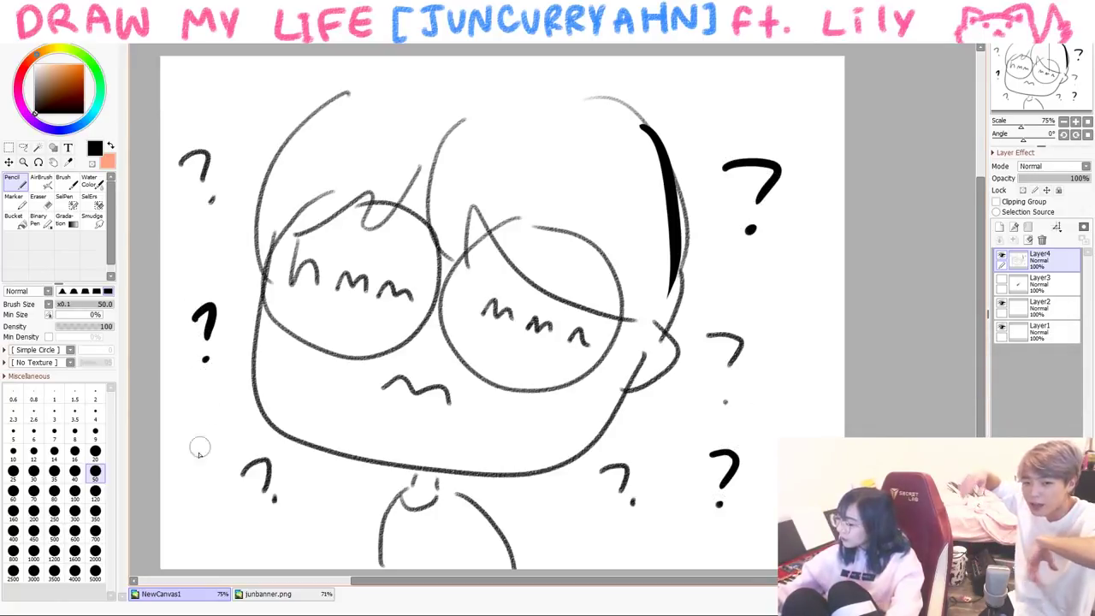
pyautogui.click(74, 472)
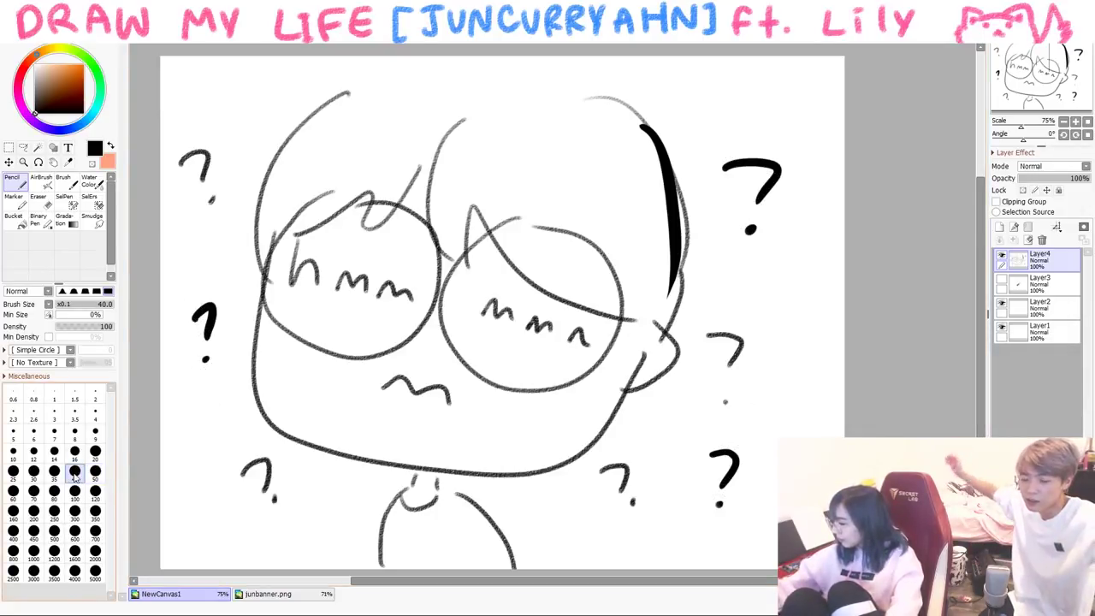
pyautogui.press('Delete')
# - Draw the thick U-shaped face with an ear, dotted eye and smile
pyautogui.moveTo(261, 204)
pyautogui.mouseDown()
pyautogui.moveTo(467, 280)
pyautogui.moveTo(470, 299)
pyautogui.mouseUp()
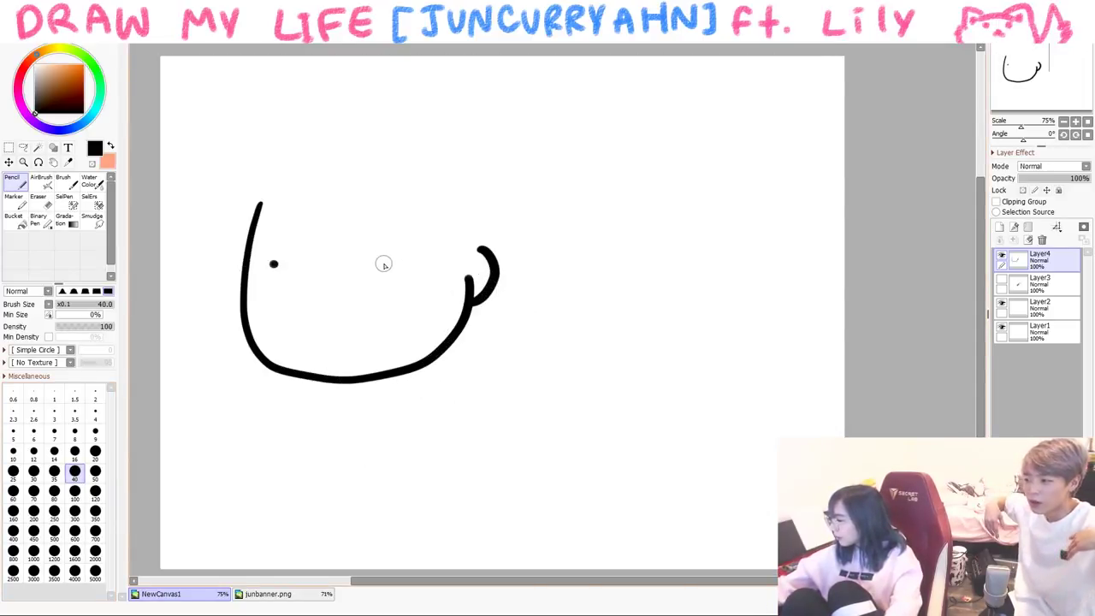
pyautogui.click(383, 263)
pyautogui.moveTo(301, 272); pyautogui.dragTo(340, 282)
pyautogui.moveTo(385, 240)
pyautogui.mouseDown()
pyautogui.moveTo(348, 272)
pyautogui.moveTo(381, 234)
pyautogui.mouseUp()
pyautogui.moveTo(267, 235); pyautogui.dragTo(332, 256)
# - Add the glasses frame, hair strands and outline, and the right side of the head
pyautogui.moveTo(301, 170); pyautogui.dragTo(295, 252)
pyautogui.moveTo(329, 208); pyautogui.dragTo(377, 235)
pyautogui.moveTo(411, 248); pyautogui.dragTo(462, 256)
pyautogui.moveTo(318, 209); pyautogui.dragTo(257, 250)
pyautogui.moveTo(272, 205); pyautogui.dragTo(242, 248)
pyautogui.moveTo(252, 156); pyautogui.dragTo(224, 258)
pyautogui.moveTo(243, 167)
pyautogui.mouseDown()
pyautogui.moveTo(364, 113)
pyautogui.moveTo(470, 171)
pyautogui.mouseUp()
pyautogui.moveTo(494, 198); pyautogui.dragTo(487, 258)
# - Letter the word 'NAH' beside the head
pyautogui.moveTo(503, 156)
pyautogui.mouseDown()
pyautogui.moveTo(523, 93)
pyautogui.moveTo(567, 111)
pyautogui.mouseUp()
pyautogui.moveTo(601, 130)
pyautogui.mouseDown()
pyautogui.moveTo(593, 182)
pyautogui.moveTo(607, 159)
pyautogui.mouseUp()
pyautogui.moveTo(609, 141)
pyautogui.mouseDown()
pyautogui.moveTo(607, 182)
pyautogui.moveTo(656, 171)
pyautogui.mouseUp()
pyautogui.moveTo(663, 150); pyautogui.dragTo(624, 227)
# - Draw the neck and both arms spread outward with hands
pyautogui.moveTo(342, 386); pyautogui.dragTo(373, 395)
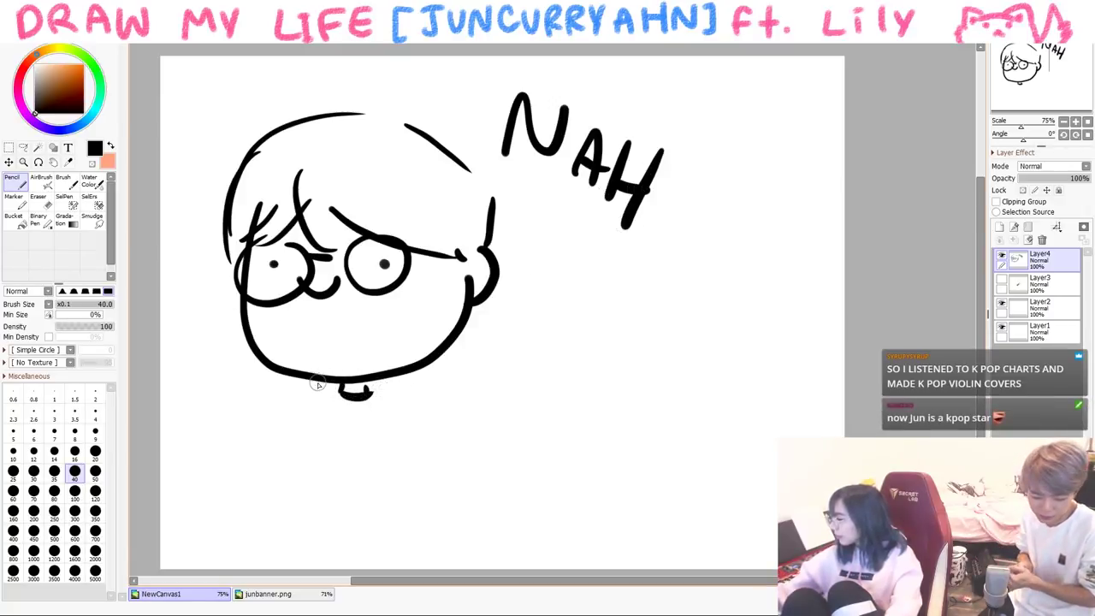
pyautogui.moveTo(336, 389)
pyautogui.mouseDown()
pyautogui.moveTo(212, 389)
pyautogui.moveTo(270, 436)
pyautogui.mouseUp()
pyautogui.moveTo(187, 399)
pyautogui.mouseDown()
pyautogui.moveTo(190, 413)
pyautogui.moveTo(175, 390)
pyautogui.mouseUp()
pyautogui.moveTo(383, 390)
pyautogui.mouseDown()
pyautogui.moveTo(476, 439)
pyautogui.moveTo(455, 444)
pyautogui.mouseUp()
pyautogui.moveTo(502, 402)
pyautogui.mouseDown()
pyautogui.moveTo(529, 384)
pyautogui.moveTo(533, 412)
pyautogui.mouseUp()
pyautogui.moveTo(512, 412); pyautogui.dragTo(523, 419)
pyautogui.moveTo(458, 445); pyautogui.dragTo(409, 427)
# - Draw the torso, bottom line and leg, plus two wavy squiggles at lower right
pyautogui.moveTo(270, 434); pyautogui.dragTo(301, 552)
pyautogui.moveTo(408, 425)
pyautogui.mouseDown()
pyautogui.moveTo(438, 536)
pyautogui.moveTo(324, 555)
pyautogui.mouseUp()
pyautogui.moveTo(442, 533); pyautogui.dragTo(476, 570)
pyautogui.moveTo(509, 511); pyautogui.dragTo(622, 478)
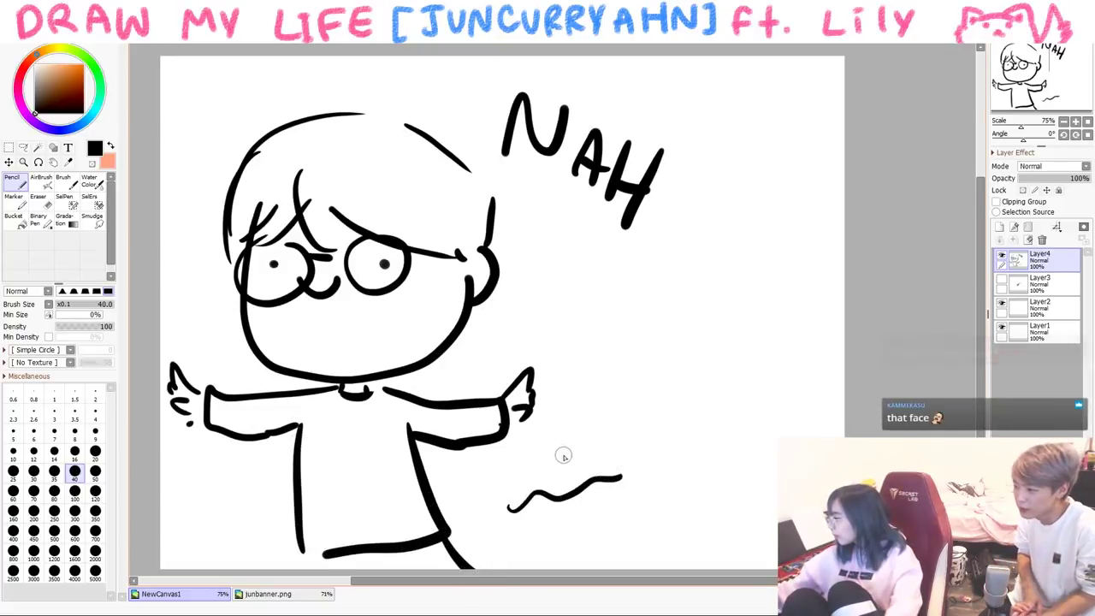
pyautogui.moveTo(559, 462); pyautogui.dragTo(640, 449)
# - Show Layer3's violin, move it to the right, and add a blue sweat drop at size 20
pyautogui.click(1002, 279)
pyautogui.click(1037, 282)
pyautogui.moveTo(496, 323); pyautogui.dragTo(747, 317)
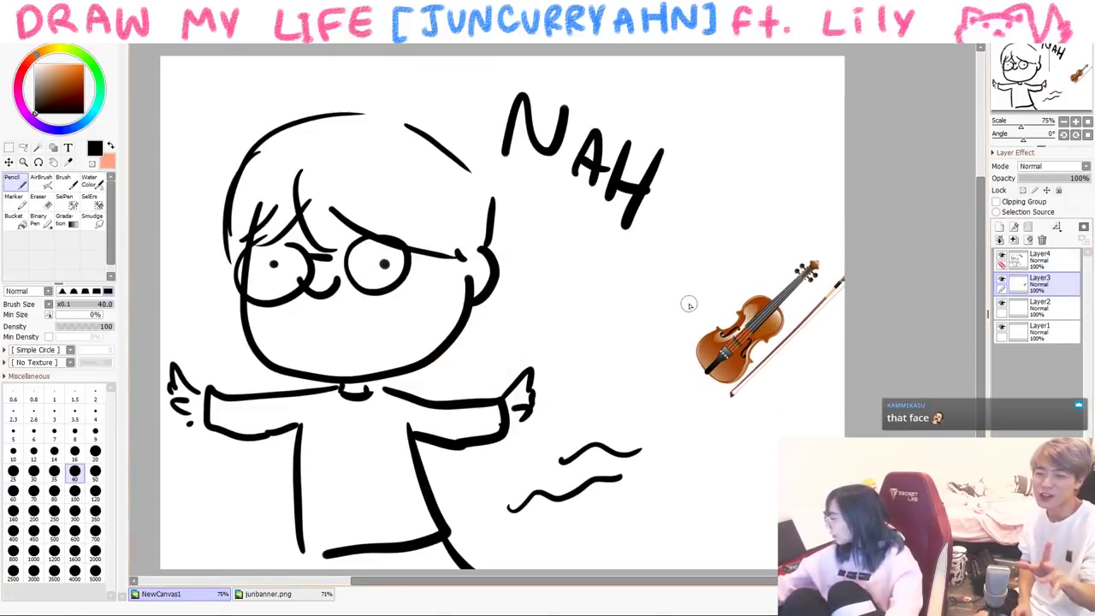
pyautogui.hotkey('ctrl', 'z')
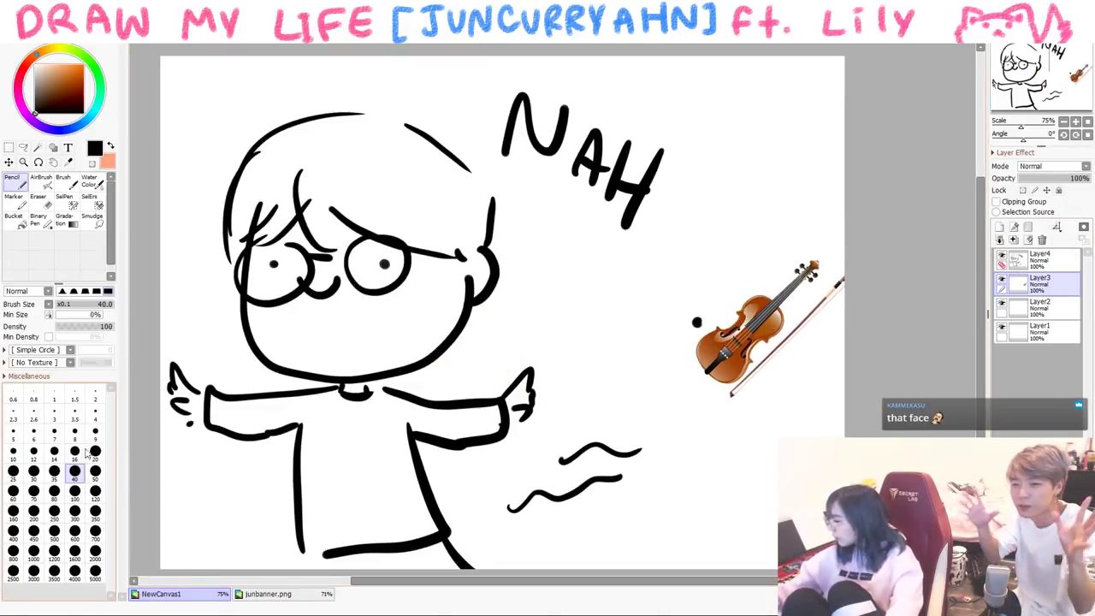
pyautogui.click(95, 451)
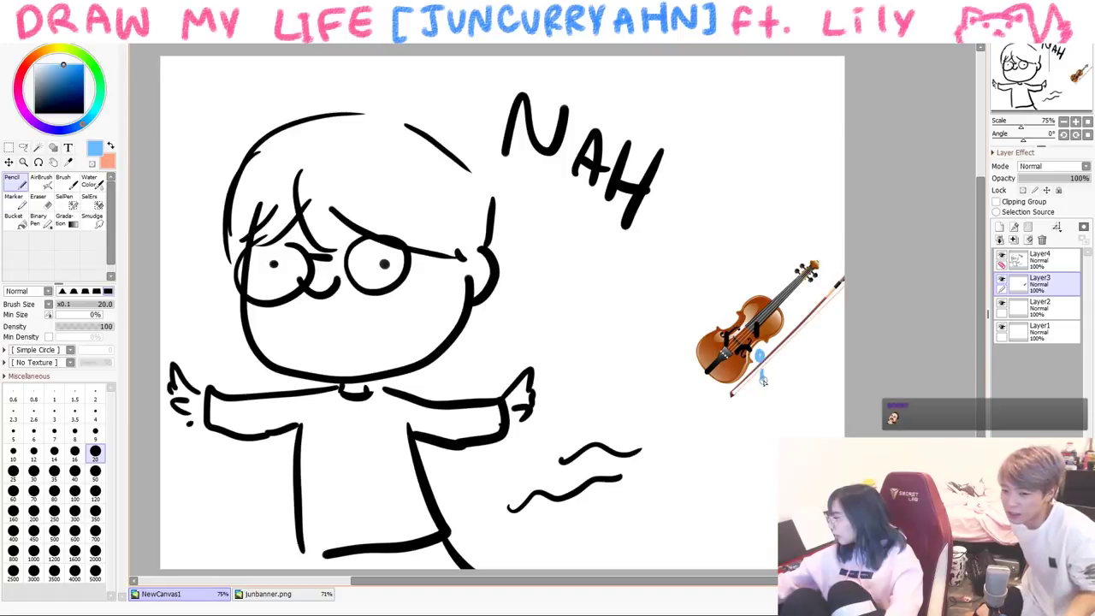
pyautogui.moveTo(763, 379); pyautogui.dragTo(760, 368)
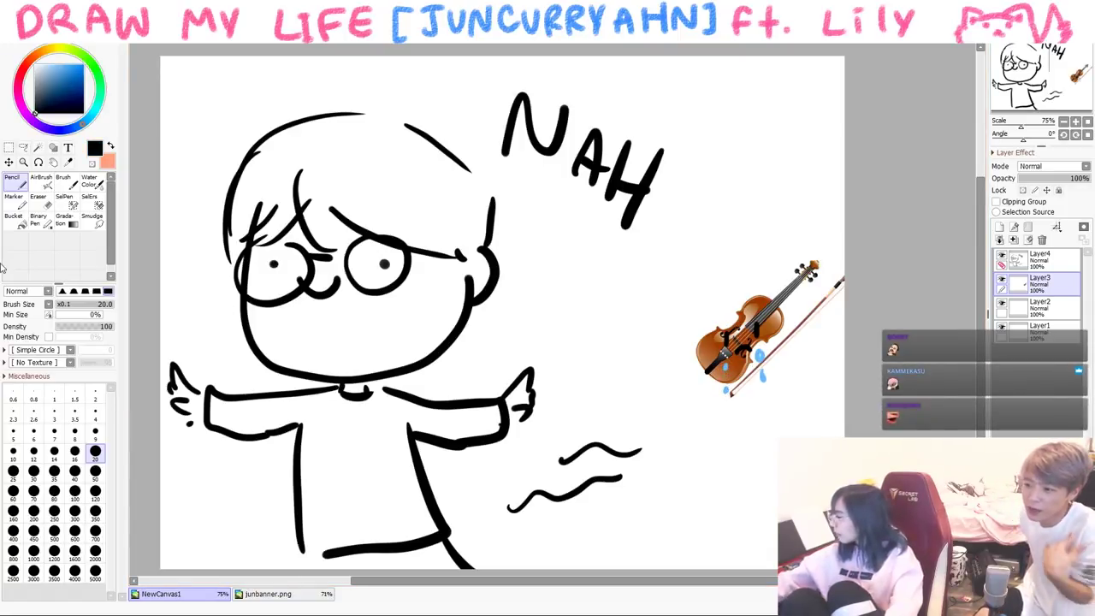
# - Handwrite 'too tiring…' in black on Layer4 beside the face
pyautogui.click(1052, 268)
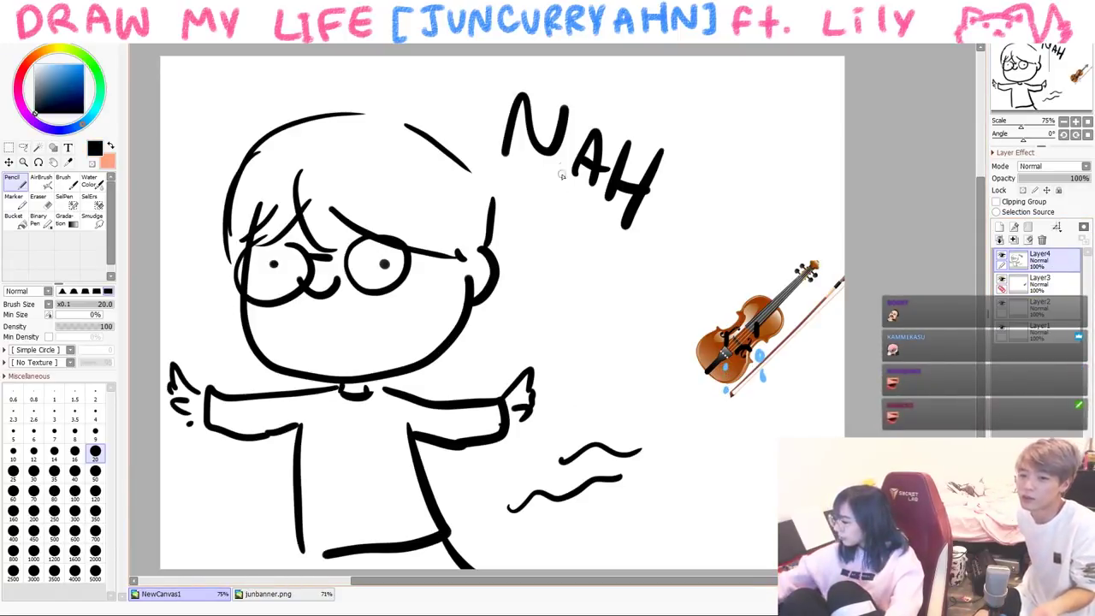
pyautogui.moveTo(531, 244); pyautogui.dragTo(534, 272)
pyautogui.moveTo(523, 250); pyautogui.dragTo(547, 242)
pyautogui.moveTo(556, 242); pyautogui.dragTo(566, 241)
pyautogui.moveTo(536, 295); pyautogui.dragTo(537, 318)
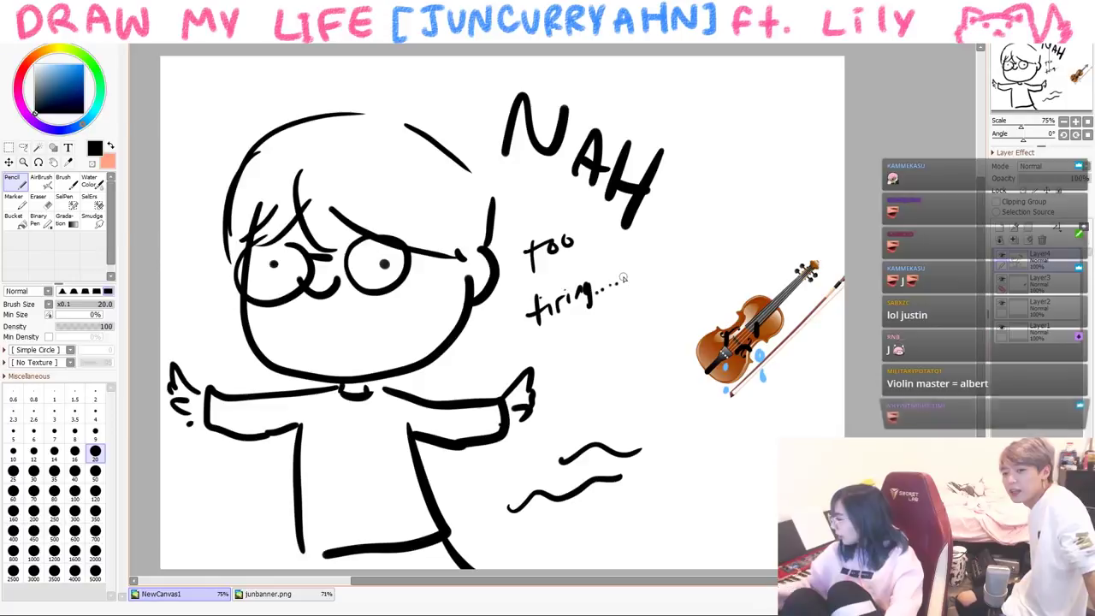
# - Clear the NAH scene and switch back to the soft brush, undoing a trial stroke
pyautogui.press('Delete')
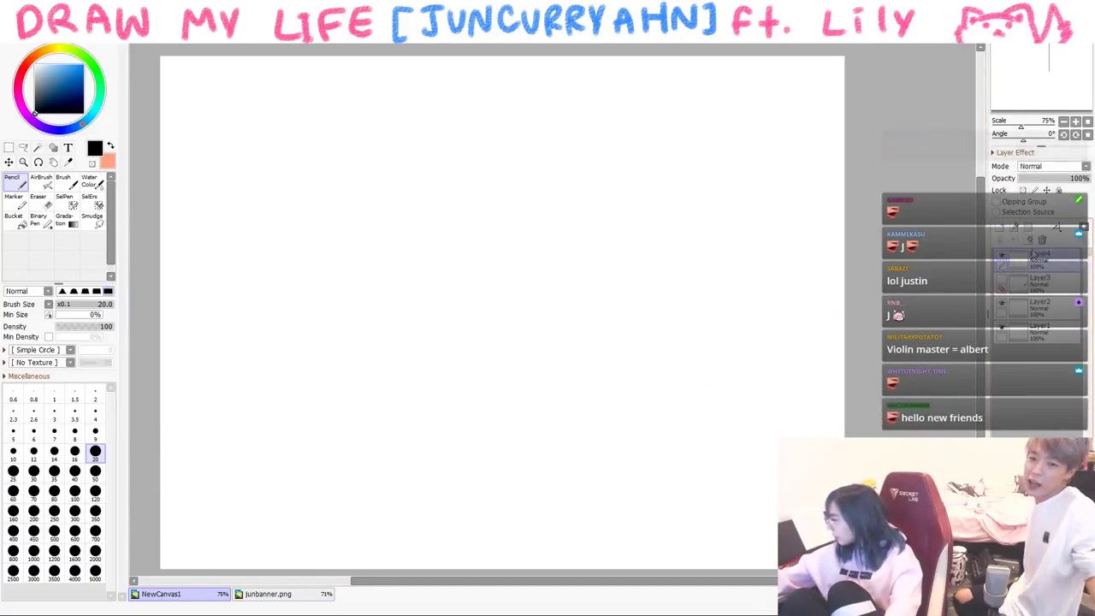
pyautogui.press('b')
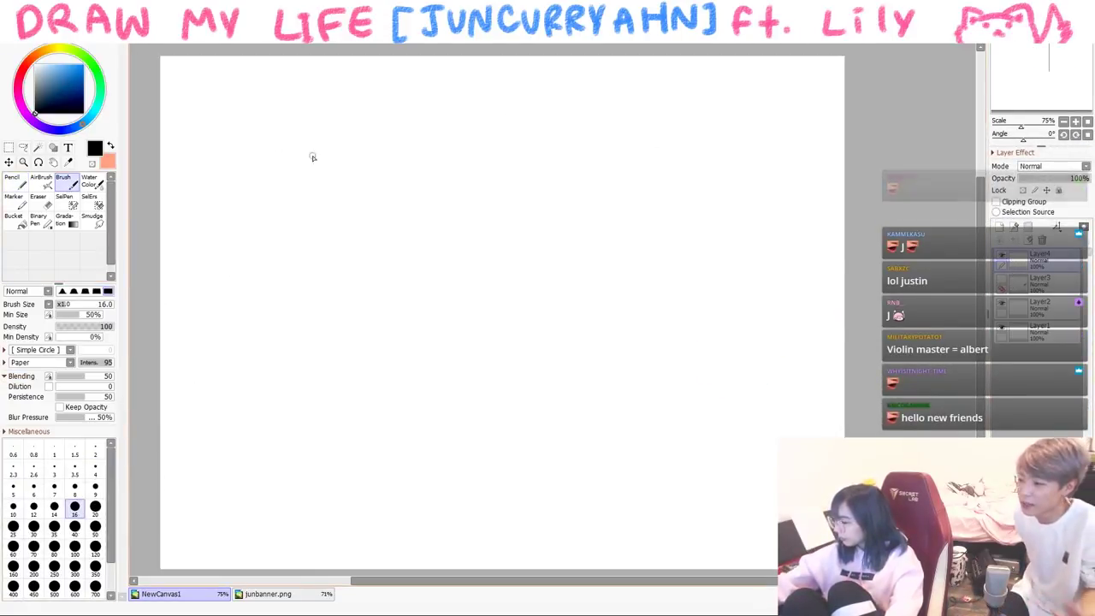
pyautogui.moveTo(430, 185); pyautogui.dragTo(383, 399)
pyautogui.hotkey('ctrl', 'z')
# - Sketch the oval head with glasses, hair strands and a small mouth
pyautogui.moveTo(366, 227)
pyautogui.mouseDown()
pyautogui.moveTo(377, 317)
pyautogui.moveTo(479, 308)
pyautogui.mouseUp()
pyautogui.moveTo(367, 321)
pyautogui.mouseDown()
pyautogui.moveTo(470, 256)
pyautogui.moveTo(444, 273)
pyautogui.moveTo(419, 250)
pyautogui.moveTo(386, 261)
pyautogui.mouseUp()
pyautogui.moveTo(396, 205); pyautogui.dragTo(425, 260)
pyautogui.moveTo(382, 229); pyautogui.dragTo(368, 261)
pyautogui.moveTo(395, 201); pyautogui.dragTo(355, 257)
pyautogui.moveTo(449, 179)
pyautogui.mouseDown()
pyautogui.moveTo(478, 249)
pyautogui.moveTo(434, 240)
pyautogui.mouseUp()
pyautogui.moveTo(407, 305); pyautogui.dragTo(425, 298)
# - Draw the computer monitor with stand, the neck and shoulders, and arms at the keyboard
pyautogui.moveTo(292, 347)
pyautogui.mouseDown()
pyautogui.moveTo(296, 429)
pyautogui.moveTo(389, 430)
pyautogui.mouseUp()
pyautogui.moveTo(304, 432)
pyautogui.mouseDown()
pyautogui.moveTo(392, 433)
pyautogui.moveTo(341, 454)
pyautogui.mouseUp()
pyautogui.moveTo(301, 462); pyautogui.dragTo(371, 467)
pyautogui.moveTo(251, 409); pyautogui.dragTo(158, 444)
pyautogui.moveTo(418, 326); pyautogui.dragTo(458, 339)
pyautogui.moveTo(467, 387)
pyautogui.mouseDown()
pyautogui.moveTo(469, 422)
pyautogui.moveTo(389, 462)
pyautogui.mouseUp()
pyautogui.moveTo(400, 345); pyautogui.dragTo(395, 364)
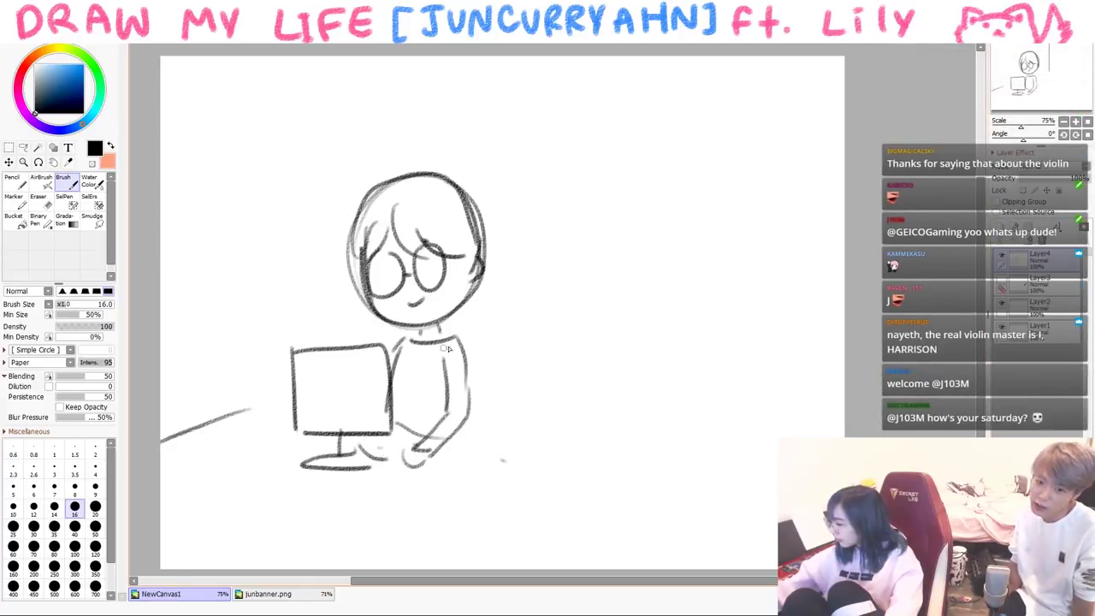
# - Clear the canvas and draw the front row of arched audience heads
pyautogui.press('Delete')
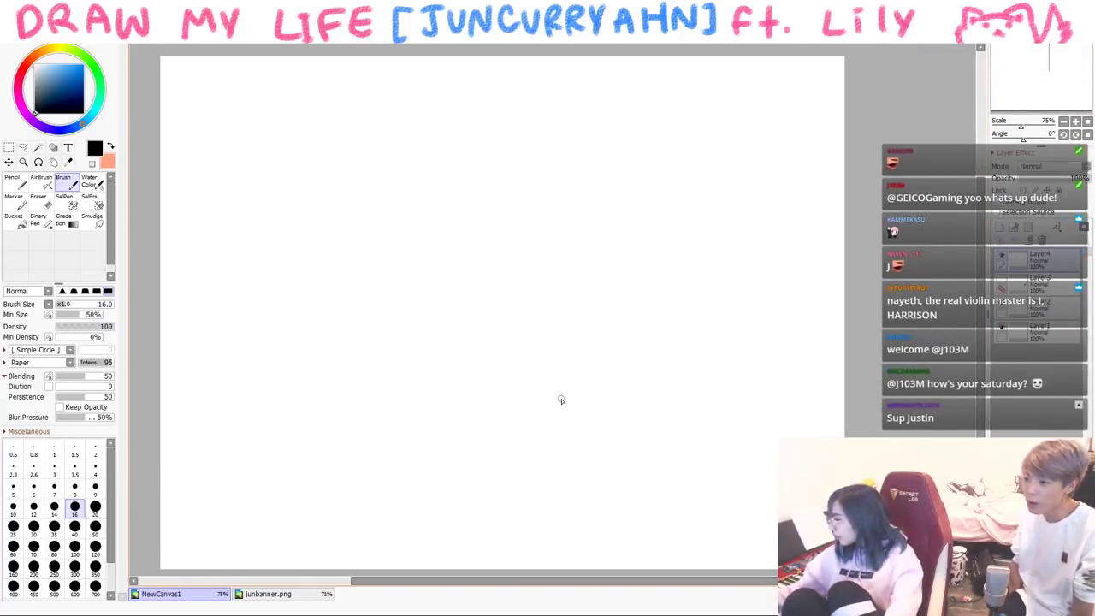
pyautogui.moveTo(351, 372); pyautogui.dragTo(355, 479)
pyautogui.moveTo(350, 373)
pyautogui.mouseDown()
pyautogui.moveTo(469, 505)
pyautogui.moveTo(262, 368)
pyautogui.moveTo(243, 466)
pyautogui.mouseUp()
pyautogui.moveTo(262, 362); pyautogui.dragTo(160, 373)
pyautogui.moveTo(454, 390)
pyautogui.mouseDown()
pyautogui.moveTo(469, 386)
pyautogui.moveTo(575, 517)
pyautogui.mouseUp()
pyautogui.moveTo(552, 427); pyautogui.dragTo(635, 461)
pyautogui.moveTo(377, 348)
pyautogui.mouseDown()
pyautogui.moveTo(451, 341)
pyautogui.moveTo(440, 363)
pyautogui.mouseUp()
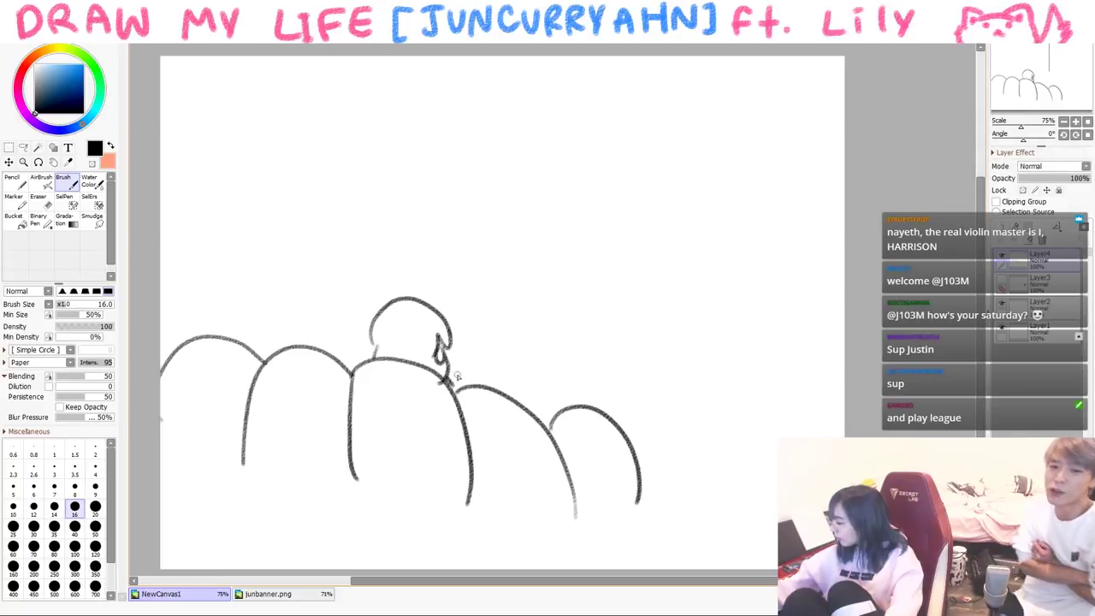
# - Outline the cinema screen above the audience
pyautogui.moveTo(309, 96); pyautogui.dragTo(322, 295)
pyautogui.moveTo(336, 288); pyautogui.dragTo(565, 305)
pyautogui.moveTo(459, 77); pyautogui.dragTo(725, 95)
pyautogui.moveTo(805, 142); pyautogui.dragTo(802, 268)
pyautogui.moveTo(723, 320); pyautogui.dragTo(781, 328)
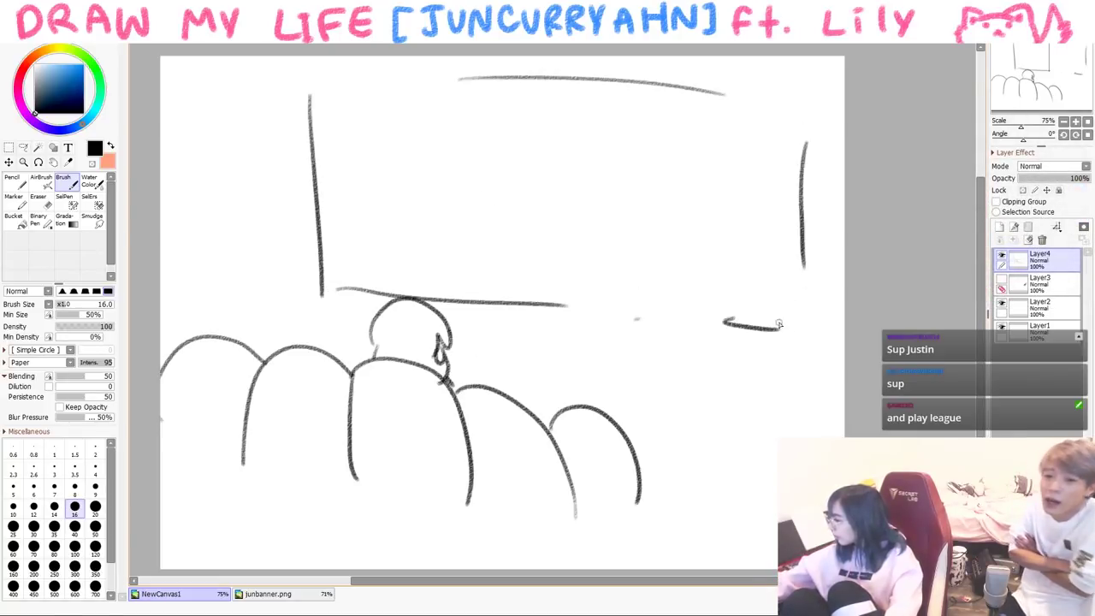
# - Letter 'MOVIES' on the screen and underline it with a wavy line
pyautogui.moveTo(371, 207)
pyautogui.mouseDown()
pyautogui.moveTo(426, 202)
pyautogui.moveTo(451, 178)
pyautogui.mouseUp()
pyautogui.moveTo(480, 168); pyautogui.dragTo(483, 198)
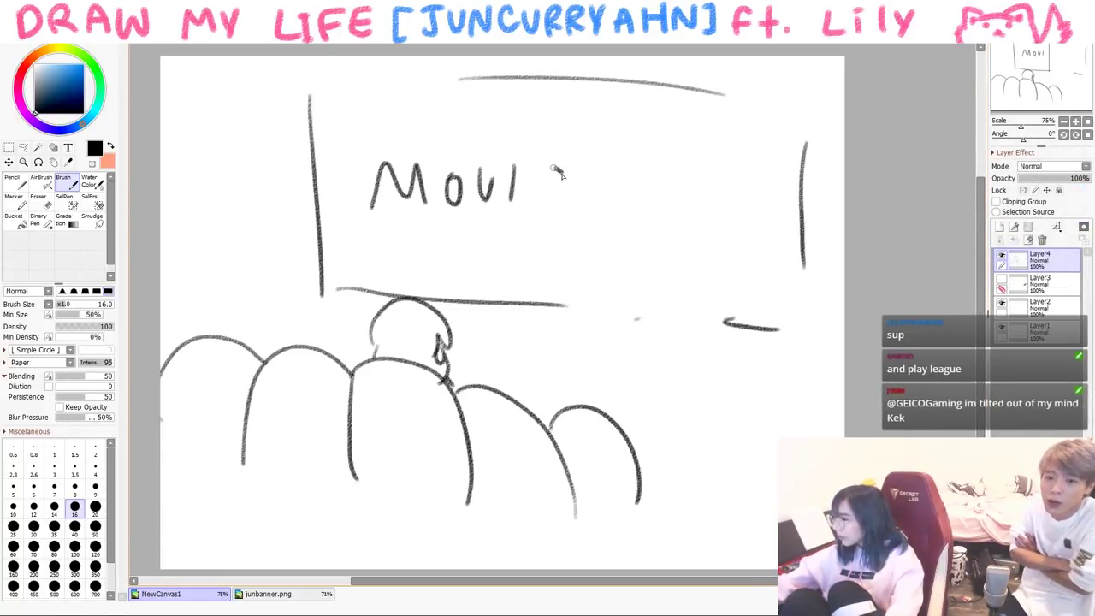
pyautogui.moveTo(560, 169); pyautogui.dragTo(562, 207)
pyautogui.moveTo(530, 194); pyautogui.dragTo(556, 190)
pyautogui.moveTo(383, 233); pyautogui.dragTo(623, 249)
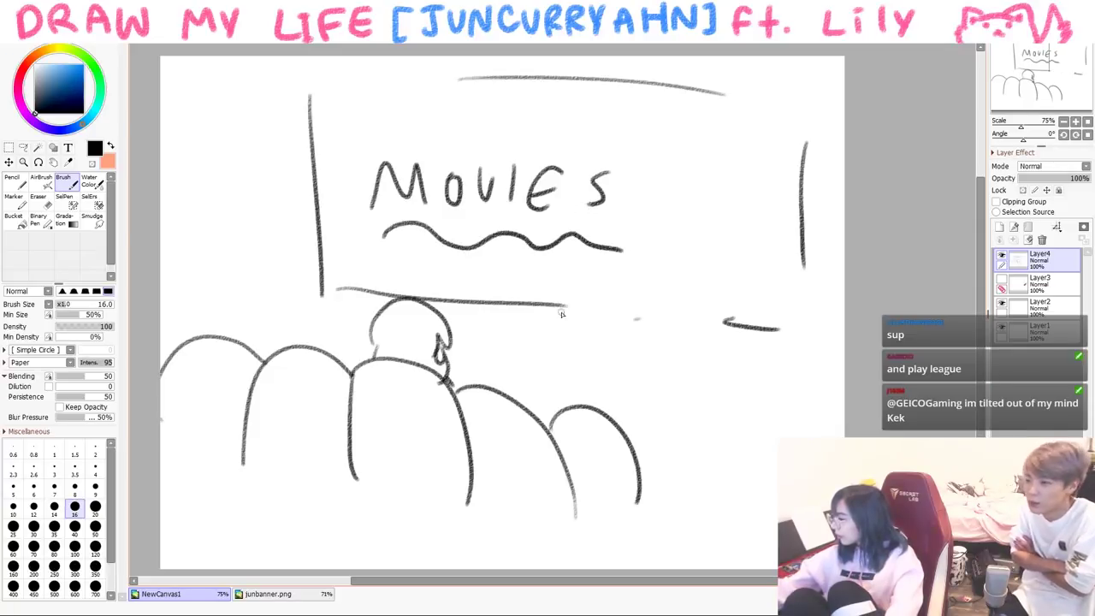
# - Add more audience heads in the back row and along the bottom, plus motion marks
pyautogui.moveTo(484, 377)
pyautogui.mouseDown()
pyautogui.moveTo(537, 387)
pyautogui.moveTo(607, 359)
pyautogui.mouseUp()
pyautogui.moveTo(276, 330); pyautogui.dragTo(339, 329)
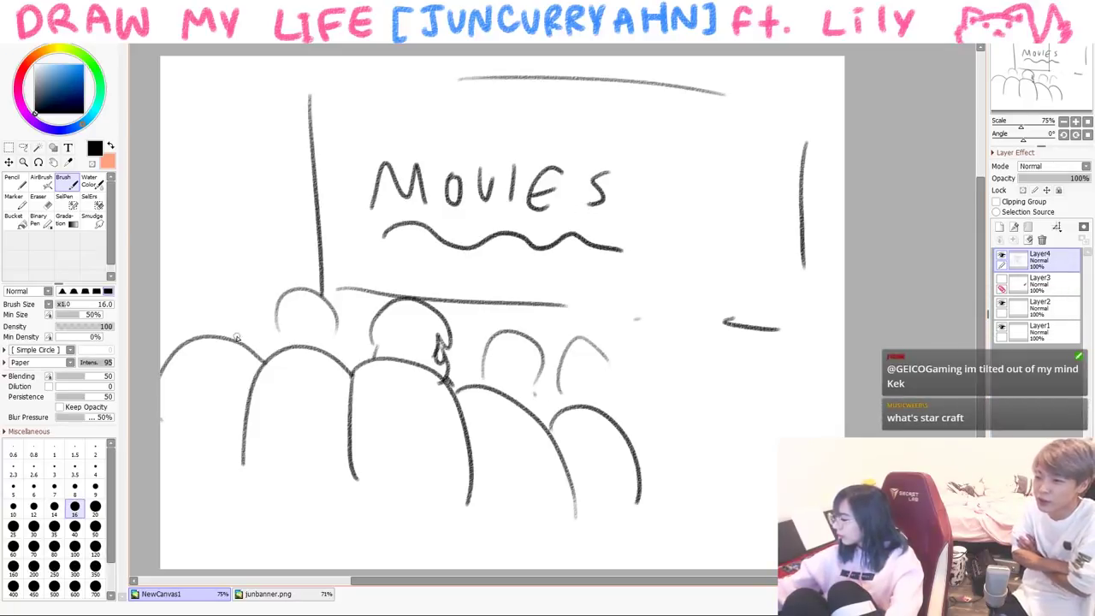
pyautogui.moveTo(639, 503); pyautogui.dragTo(766, 505)
pyautogui.moveTo(165, 505); pyautogui.dragTo(264, 492)
pyautogui.moveTo(329, 525); pyautogui.dragTo(392, 503)
pyautogui.moveTo(225, 162); pyautogui.dragTo(255, 161)
pyautogui.moveTo(250, 195)
pyautogui.mouseDown()
pyautogui.moveTo(233, 206)
pyautogui.moveTo(238, 246)
pyautogui.mouseUp()
pyautogui.moveTo(767, 349)
pyautogui.mouseDown()
pyautogui.moveTo(768, 372)
pyautogui.moveTo(780, 363)
pyautogui.mouseUp()
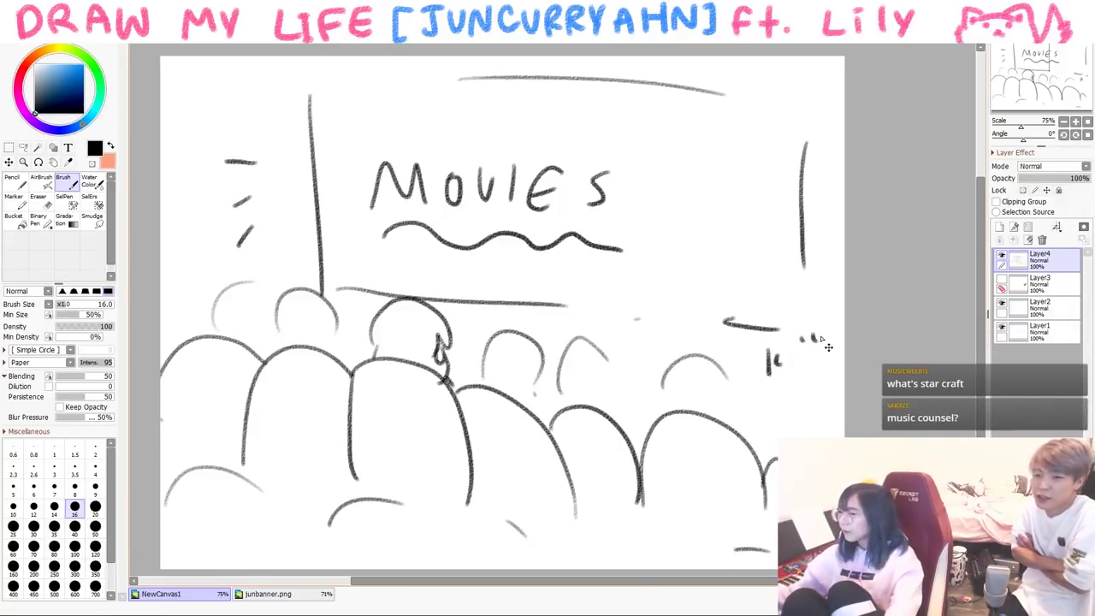
# - Clear the cinema, sketch a video camera with dash marks, then discard it
pyautogui.press('Delete')
pyautogui.moveTo(247, 288)
pyautogui.mouseDown()
pyautogui.moveTo(369, 203)
pyautogui.moveTo(375, 295)
pyautogui.mouseUp()
pyautogui.moveTo(369, 295); pyautogui.dragTo(262, 297)
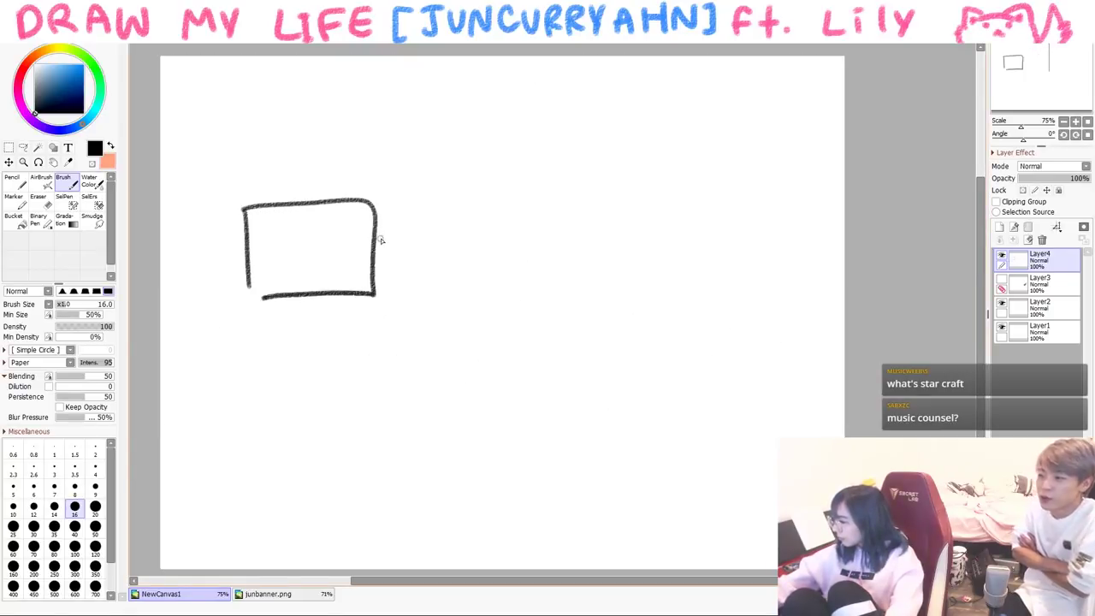
pyautogui.moveTo(376, 224); pyautogui.dragTo(379, 275)
pyautogui.moveTo(425, 229); pyautogui.dragTo(447, 220)
pyautogui.moveTo(432, 255)
pyautogui.mouseDown()
pyautogui.moveTo(447, 254)
pyautogui.moveTo(452, 281)
pyautogui.mouseUp()
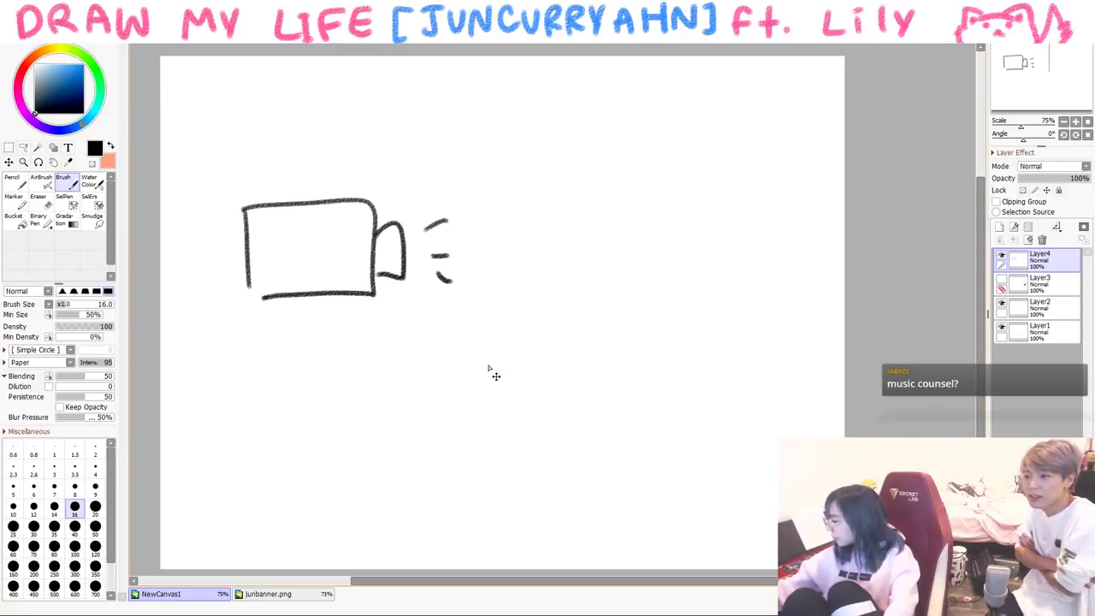
pyautogui.press('Delete')
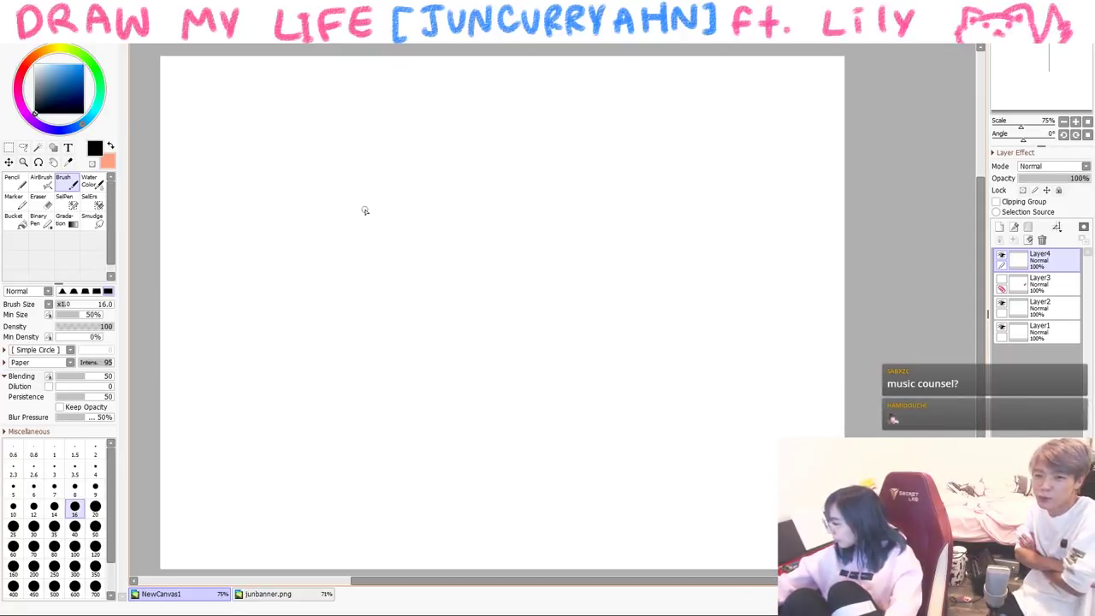
# - Draw the laptop screen outline, its base, and the table edge
pyautogui.moveTo(316, 273); pyautogui.dragTo(321, 407)
pyautogui.moveTo(316, 272)
pyautogui.mouseDown()
pyautogui.moveTo(542, 272)
pyautogui.moveTo(582, 415)
pyautogui.mouseUp()
pyautogui.moveTo(330, 428); pyautogui.dragTo(472, 432)
pyautogui.moveTo(586, 427); pyautogui.dragTo(540, 433)
pyautogui.moveTo(444, 419); pyautogui.dragTo(445, 454)
pyautogui.moveTo(458, 417)
pyautogui.mouseDown()
pyautogui.moveTo(462, 460)
pyautogui.moveTo(487, 459)
pyautogui.mouseUp()
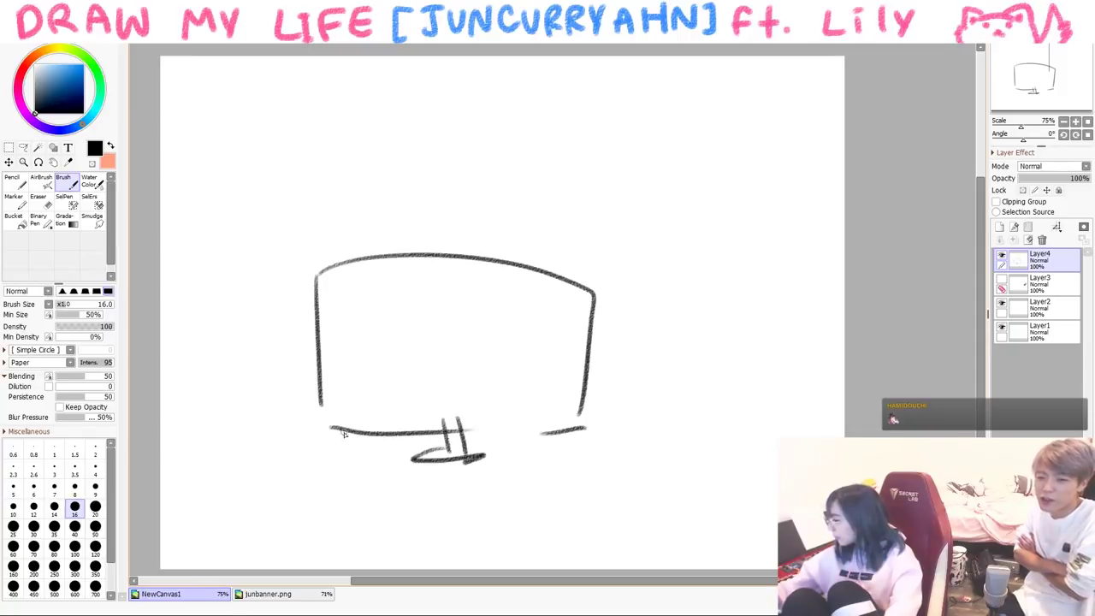
pyautogui.moveTo(313, 421); pyautogui.dragTo(165, 445)
pyautogui.moveTo(617, 426); pyautogui.dragTo(744, 462)
# - Draw the hand and arm at the laptop's lower left, with small marks underneath
pyautogui.moveTo(317, 390); pyautogui.dragTo(303, 445)
pyautogui.moveTo(347, 419); pyautogui.dragTo(347, 438)
pyautogui.moveTo(318, 440)
pyautogui.mouseDown()
pyautogui.moveTo(332, 455)
pyautogui.moveTo(342, 443)
pyautogui.moveTo(350, 467)
pyautogui.mouseUp()
pyautogui.moveTo(342, 484); pyautogui.dragTo(368, 552)
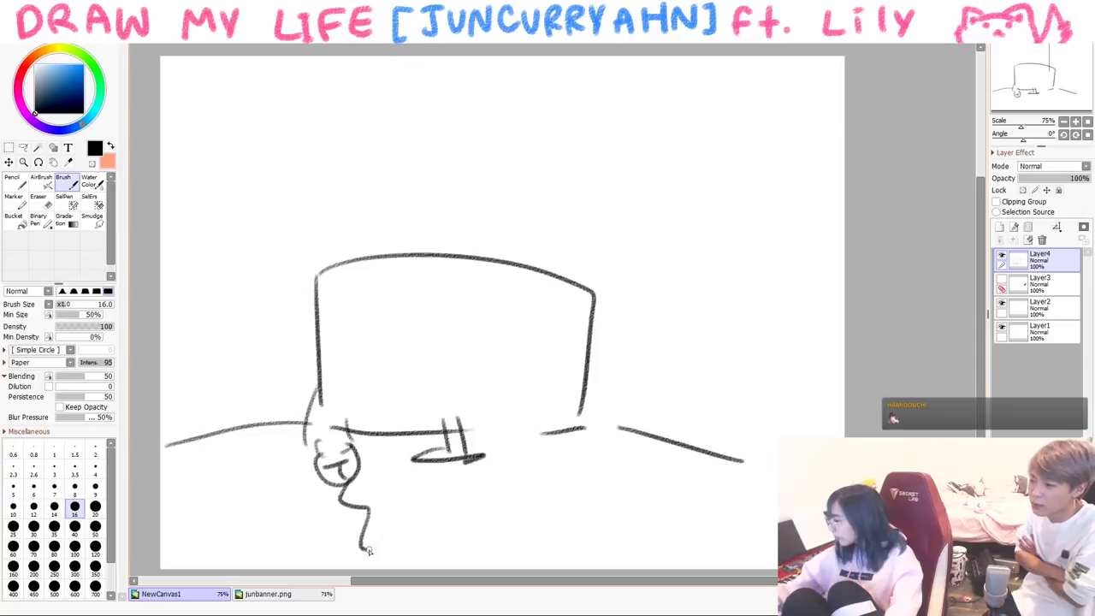
pyautogui.moveTo(390, 449); pyautogui.dragTo(428, 454)
pyautogui.moveTo(544, 463); pyautogui.dragTo(563, 461)
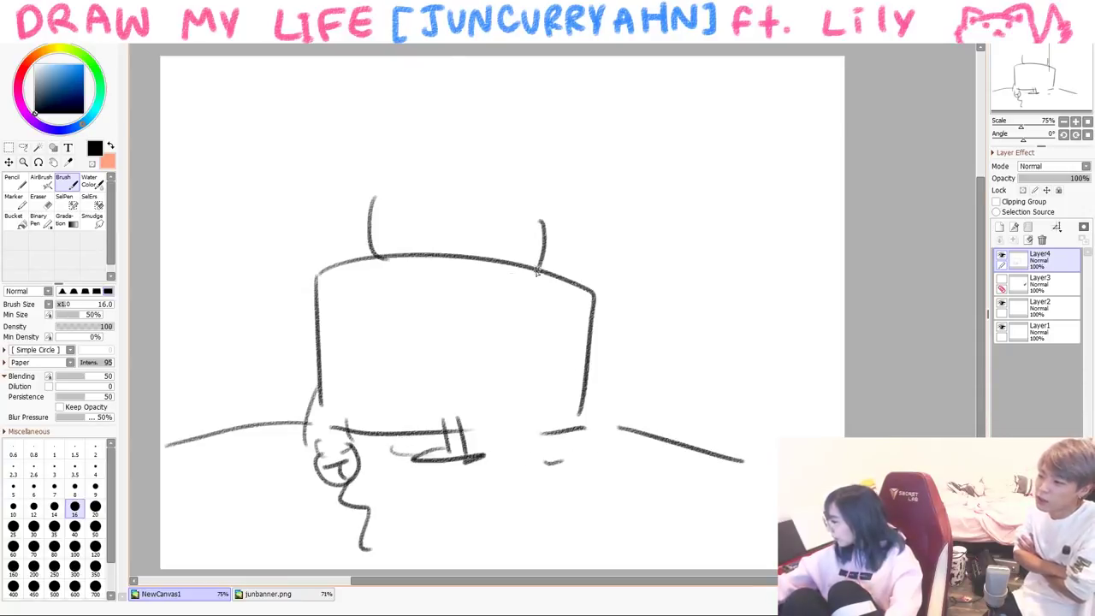
# - Draw the peeking head with glasses and hair, the right hand, then clear the canvas
pyautogui.moveTo(385, 248); pyautogui.dragTo(522, 253)
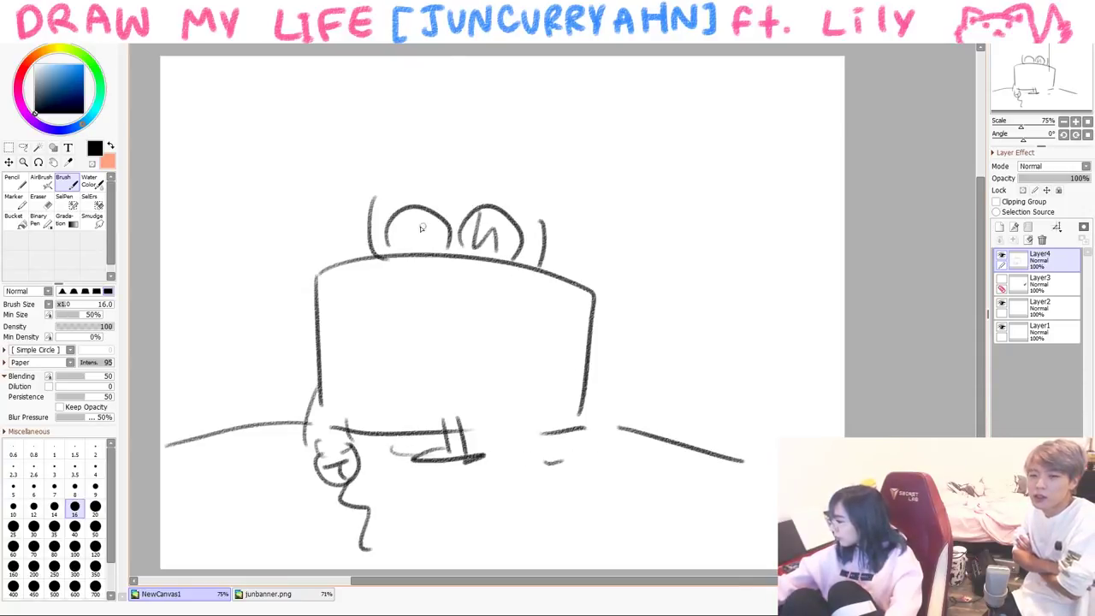
pyautogui.moveTo(427, 171); pyautogui.dragTo(430, 226)
pyautogui.moveTo(445, 183); pyautogui.dragTo(513, 210)
pyautogui.moveTo(348, 216); pyautogui.dragTo(514, 162)
pyautogui.moveTo(373, 176)
pyautogui.mouseDown()
pyautogui.moveTo(540, 175)
pyautogui.moveTo(557, 244)
pyautogui.mouseUp()
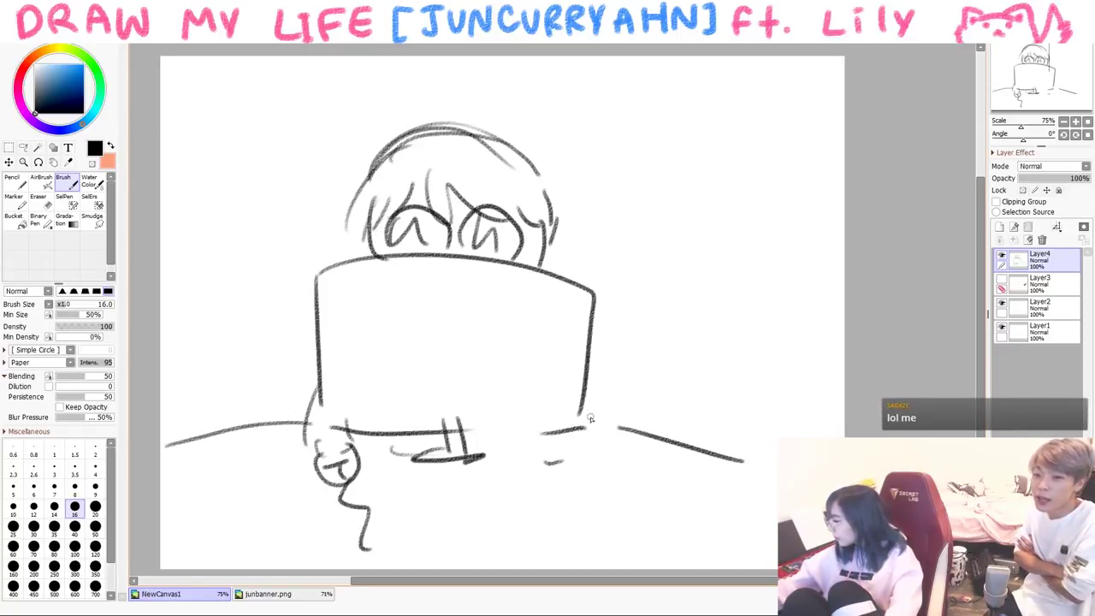
pyautogui.moveTo(494, 437); pyautogui.dragTo(566, 433)
pyautogui.moveTo(541, 445); pyautogui.dragTo(564, 442)
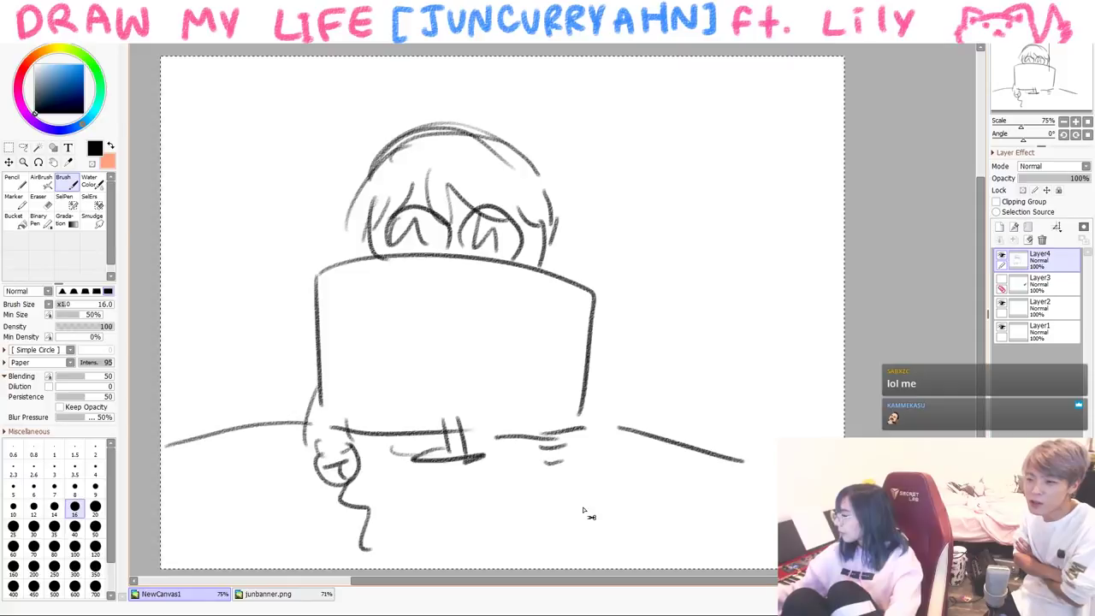
pyautogui.press('Delete')
# - Draw the presenter's head with glasses and a large board with text lines and a clock
pyautogui.moveTo(224, 346); pyautogui.dragTo(304, 332)
pyautogui.moveTo(257, 256)
pyautogui.mouseDown()
pyautogui.moveTo(277, 316)
pyautogui.moveTo(263, 305)
pyautogui.mouseUp()
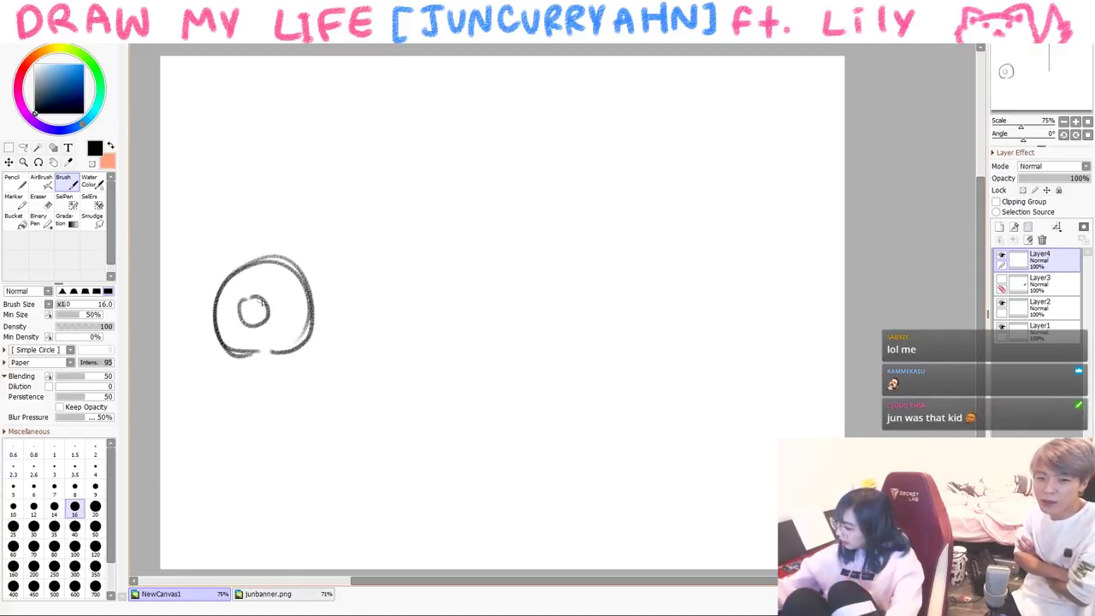
pyautogui.moveTo(243, 270); pyautogui.dragTo(255, 363)
pyautogui.moveTo(358, 128)
pyautogui.mouseDown()
pyautogui.moveTo(351, 430)
pyautogui.moveTo(787, 245)
pyautogui.moveTo(791, 393)
pyautogui.mouseUp()
pyautogui.moveTo(377, 425); pyautogui.dragTo(761, 439)
pyautogui.moveTo(389, 171); pyautogui.dragTo(439, 171)
pyautogui.moveTo(410, 202)
pyautogui.mouseDown()
pyautogui.moveTo(431, 204)
pyautogui.moveTo(438, 233)
pyautogui.mouseUp()
pyautogui.moveTo(404, 289); pyautogui.dragTo(458, 287)
pyautogui.moveTo(693, 185)
pyautogui.mouseDown()
pyautogui.moveTo(518, 313)
pyautogui.moveTo(672, 181)
pyautogui.mouseUp()
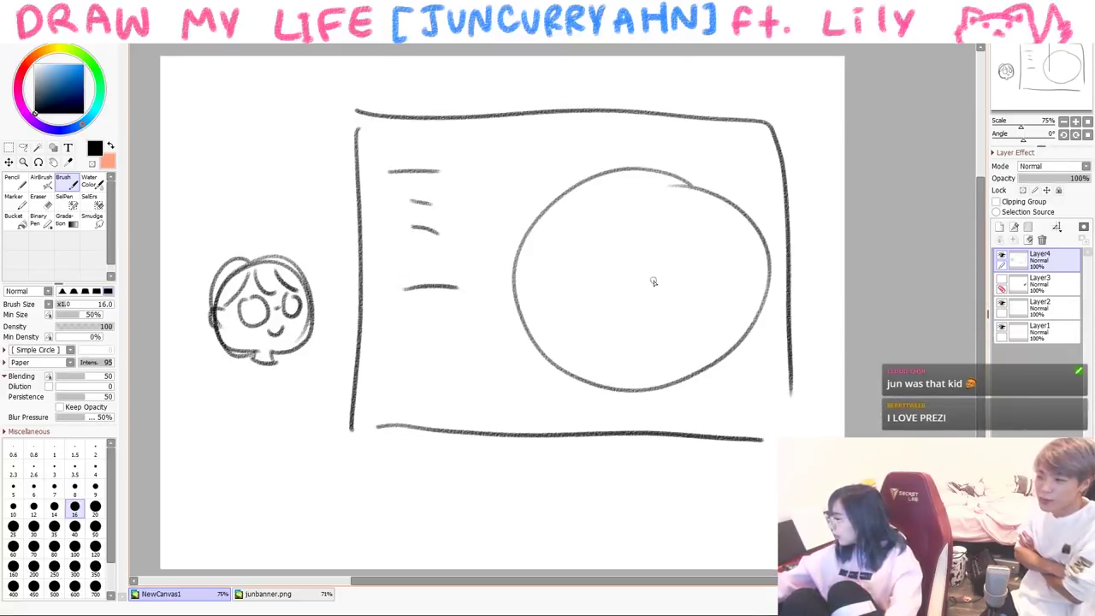
pyautogui.moveTo(604, 199); pyautogui.dragTo(693, 220)
pyautogui.moveTo(614, 313); pyautogui.dragTo(589, 326)
pyautogui.moveTo(460, 124); pyautogui.dragTo(462, 165)
# - Letter the POWERPOINT title across the top of the board
pyautogui.moveTo(459, 126)
pyautogui.mouseDown()
pyautogui.moveTo(471, 152)
pyautogui.moveTo(494, 141)
pyautogui.mouseUp()
pyautogui.moveTo(507, 137)
pyautogui.mouseDown()
pyautogui.moveTo(539, 138)
pyautogui.moveTo(547, 159)
pyautogui.mouseUp()
pyautogui.moveTo(544, 138); pyautogui.dragTo(558, 135)
pyautogui.moveTo(547, 147); pyautogui.dragTo(563, 157)
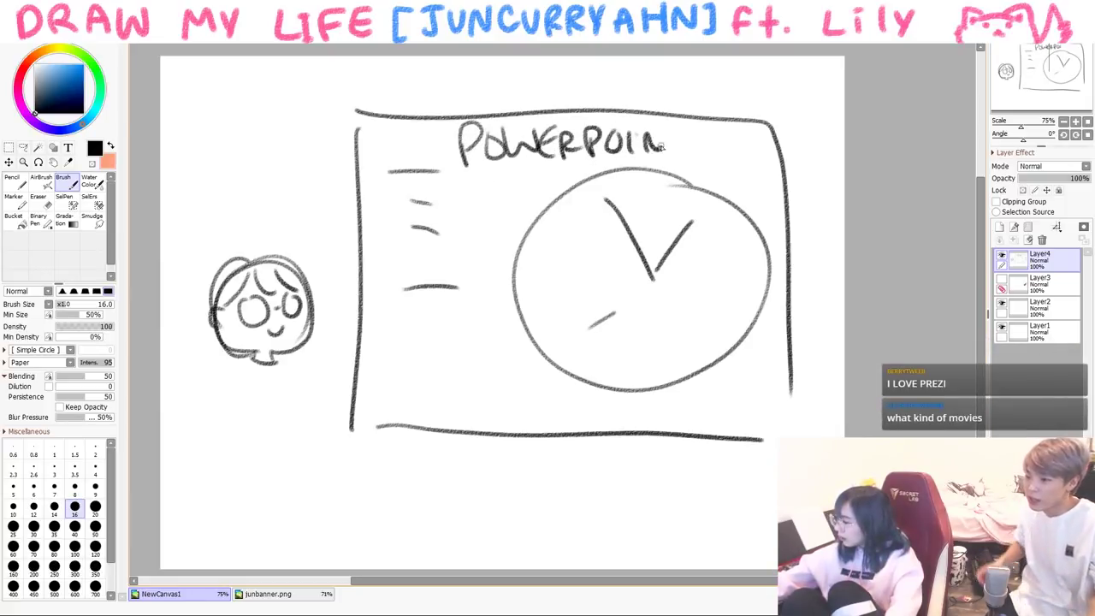
pyautogui.moveTo(697, 135); pyautogui.dragTo(689, 161)
# - Give the presenter an arm pointing at the board, a second arm, a body and legs
pyautogui.moveTo(272, 352); pyautogui.dragTo(344, 335)
pyautogui.moveTo(306, 366); pyautogui.dragTo(392, 299)
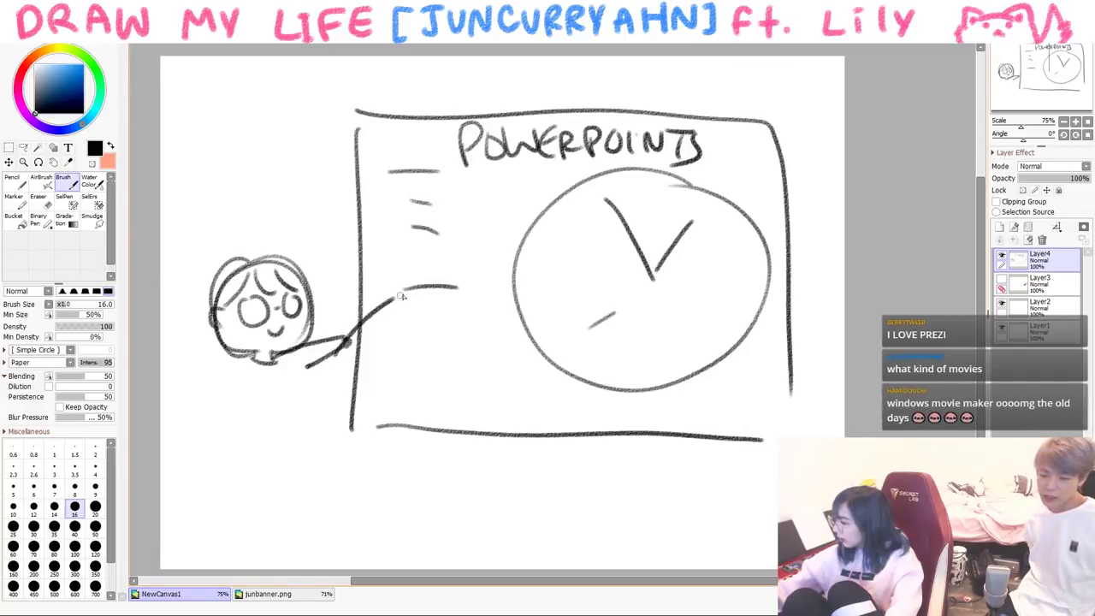
pyautogui.moveTo(248, 361); pyautogui.dragTo(189, 409)
pyautogui.moveTo(243, 387); pyautogui.dragTo(186, 414)
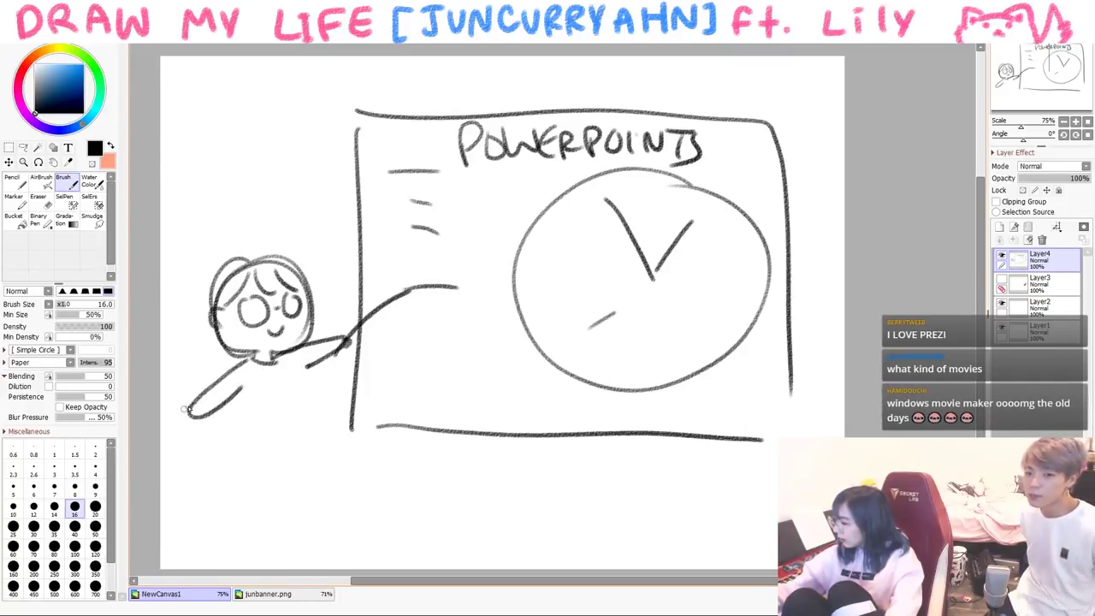
pyautogui.moveTo(241, 384); pyautogui.dragTo(295, 438)
pyautogui.moveTo(295, 367); pyautogui.dragTo(310, 436)
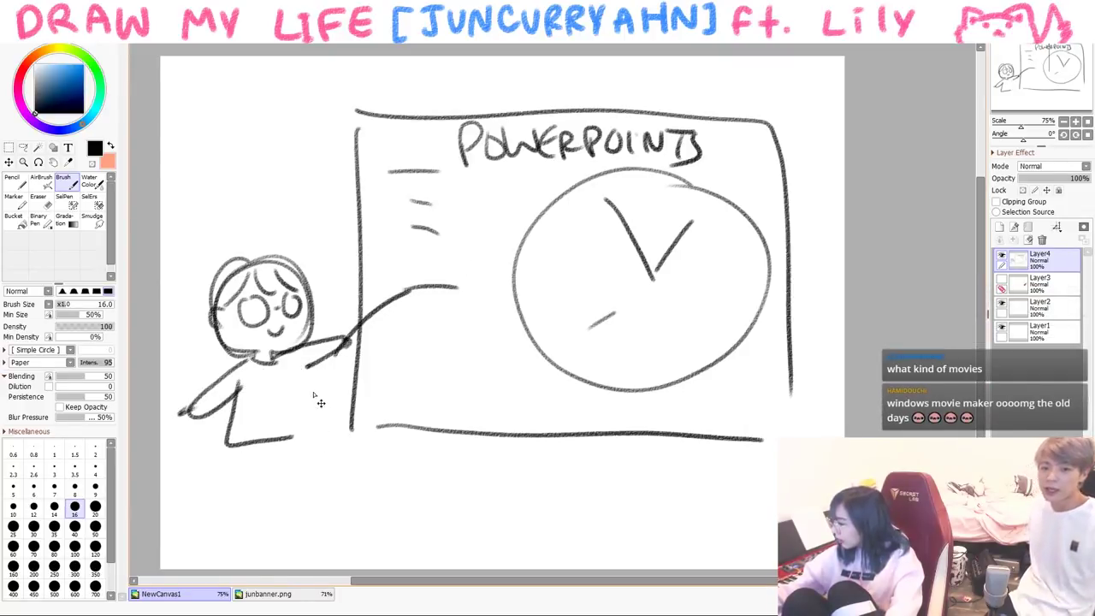
pyautogui.moveTo(232, 444)
pyautogui.mouseDown()
pyautogui.moveTo(242, 526)
pyautogui.moveTo(296, 503)
pyautogui.moveTo(305, 517)
pyautogui.mouseUp()
pyautogui.moveTo(312, 434)
pyautogui.mouseDown()
pyautogui.moveTo(321, 511)
pyautogui.moveTo(310, 518)
pyautogui.mouseUp()
pyautogui.moveTo(315, 469); pyautogui.dragTo(281, 468)
# - Clear the canvas and draw a play-button logo beside 'YOUTUBE' with tilde marks
pyautogui.hotkey('ctrl', 'a')
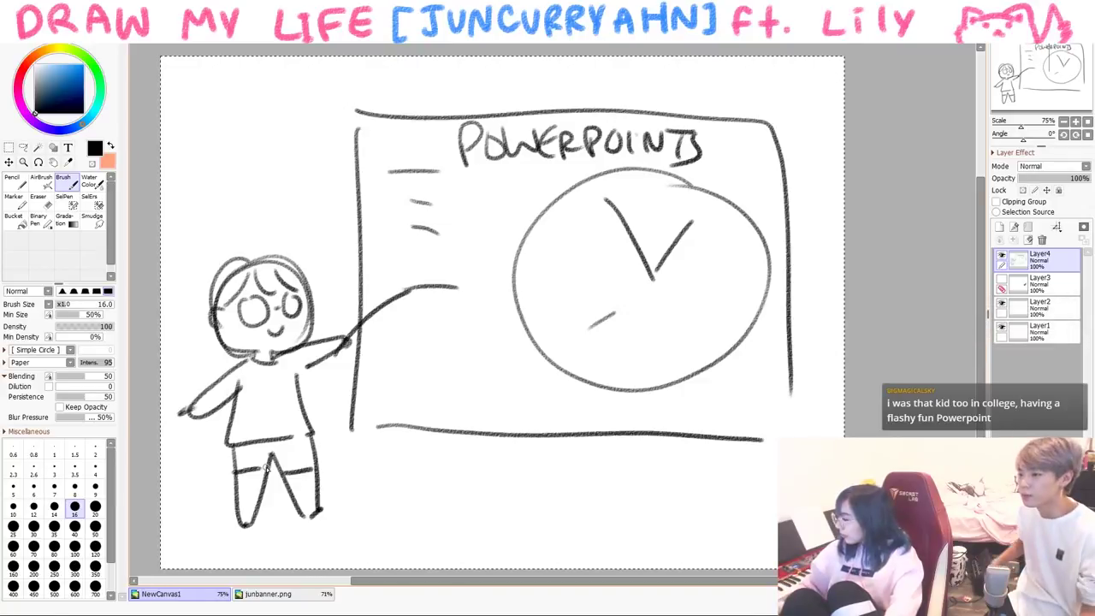
pyautogui.press('Delete')
pyautogui.moveTo(205, 100)
pyautogui.mouseDown()
pyautogui.moveTo(286, 179)
pyautogui.moveTo(350, 177)
pyautogui.moveTo(296, 187)
pyautogui.mouseUp()
pyautogui.moveTo(240, 119); pyautogui.dragTo(250, 170)
pyautogui.moveTo(398, 114); pyautogui.dragTo(389, 171)
pyautogui.moveTo(416, 128); pyautogui.dragTo(452, 127)
pyautogui.moveTo(458, 122)
pyautogui.mouseDown()
pyautogui.moveTo(496, 121)
pyautogui.moveTo(475, 147)
pyautogui.mouseUp()
pyautogui.moveTo(492, 132); pyautogui.dragTo(533, 156)
pyautogui.moveTo(579, 120); pyautogui.dragTo(582, 150)
pyautogui.moveTo(667, 140); pyautogui.dragTo(679, 135)
pyautogui.moveTo(701, 142); pyautogui.dragTo(719, 143)
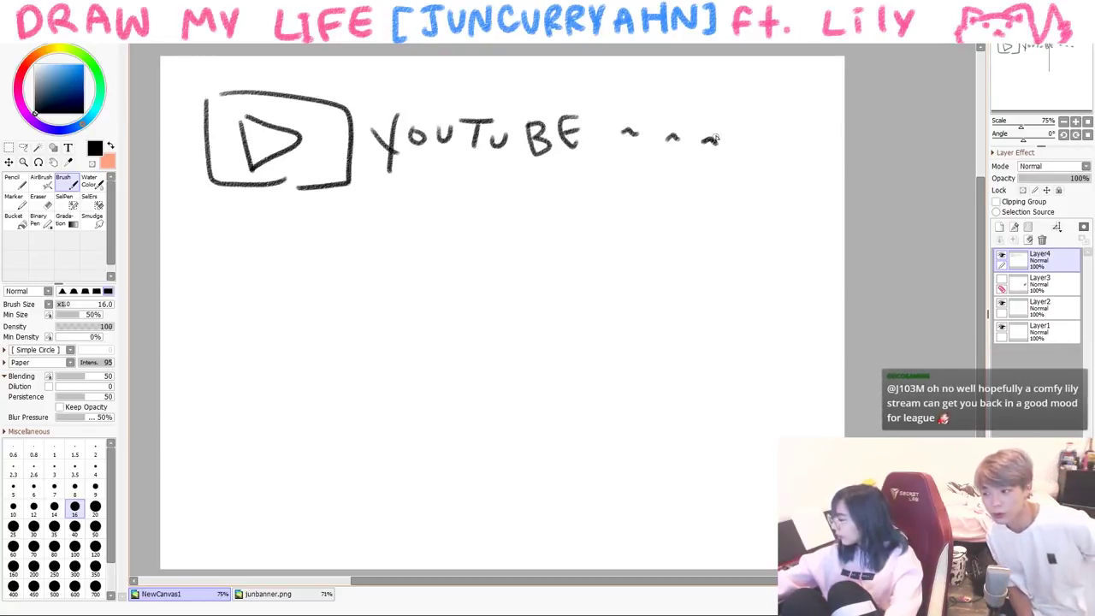
# - Remove the tildes and scribble red inside the YouTube logo
pyautogui.hotkey('ctrl', 'z')
pyautogui.hotkey('ctrl', 'z')
pyautogui.hotkey('ctrl', 'z')
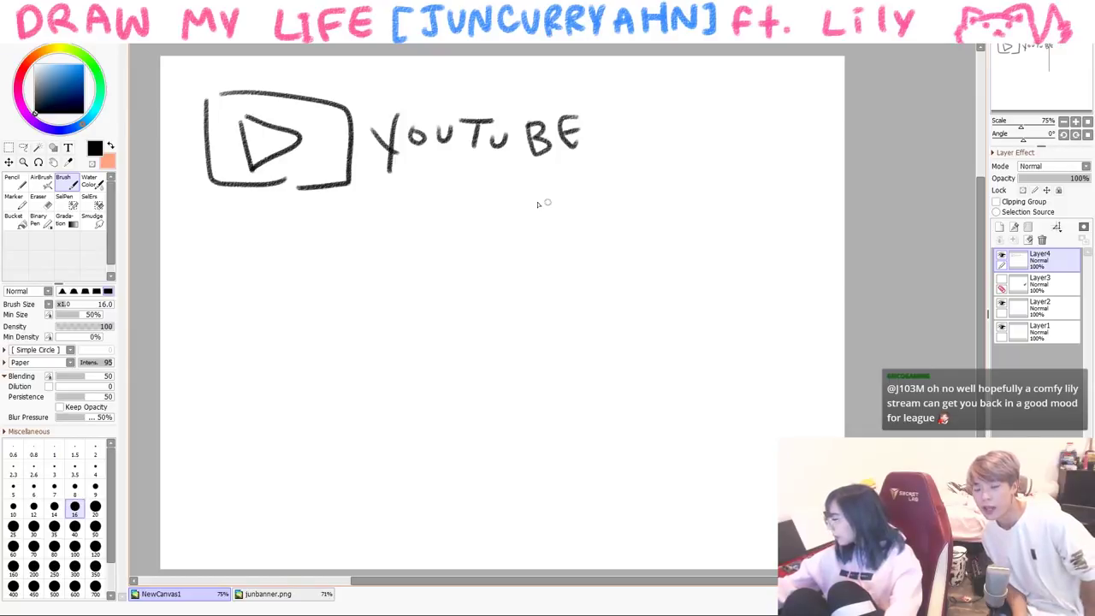
pyautogui.click(38, 52)
pyautogui.click(77, 65)
pyautogui.moveTo(228, 104)
pyautogui.mouseDown()
pyautogui.moveTo(224, 175)
pyautogui.moveTo(257, 109)
pyautogui.moveTo(310, 122)
pyautogui.moveTo(329, 162)
pyautogui.moveTo(234, 180)
pyautogui.mouseUp()
# - Underline the logo and title in black, then clear the canvas
pyautogui.click(49, 109)
pyautogui.moveTo(208, 204); pyautogui.dragTo(553, 193)
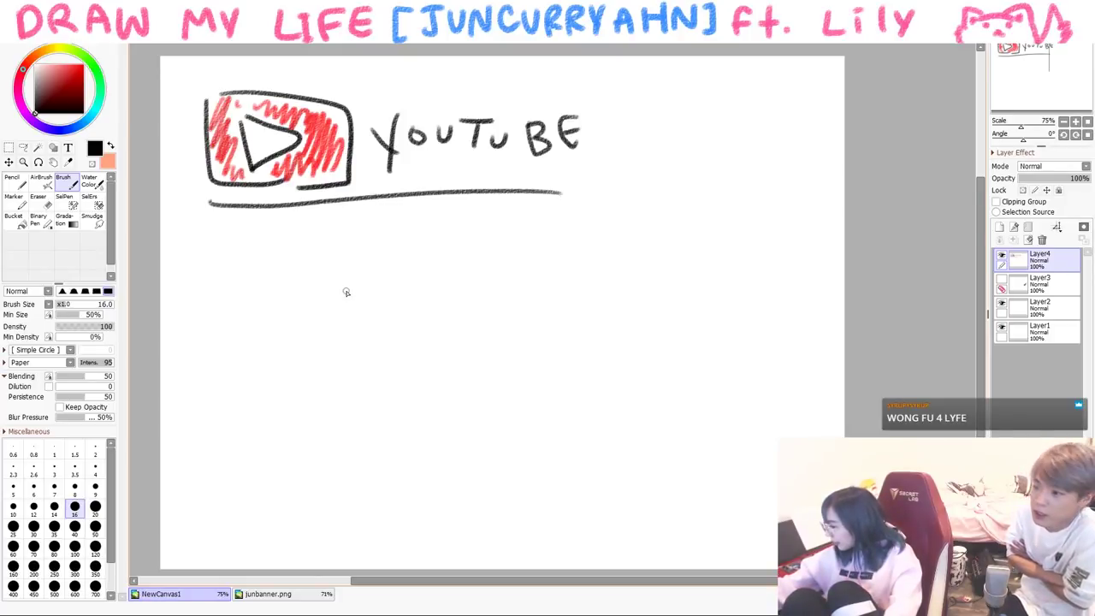
pyautogui.hotkey('ctrl', 'a')
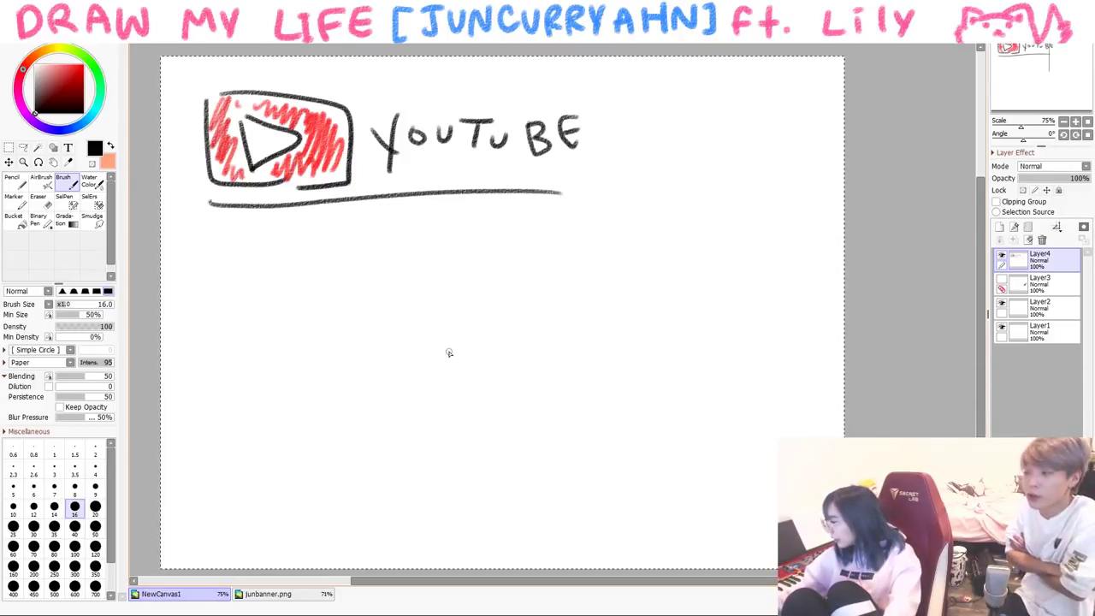
pyautogui.press('Delete')
pyautogui.hotkey('ctrl', 'd')
# - Write 'U' followed by a pen shape at the top of the page
pyautogui.moveTo(214, 114)
pyautogui.mouseDown()
pyautogui.moveTo(249, 118)
pyautogui.moveTo(257, 160)
pyautogui.mouseUp()
pyautogui.moveTo(293, 145)
pyautogui.mouseDown()
pyautogui.moveTo(296, 164)
pyautogui.moveTo(297, 142)
pyautogui.mouseUp()
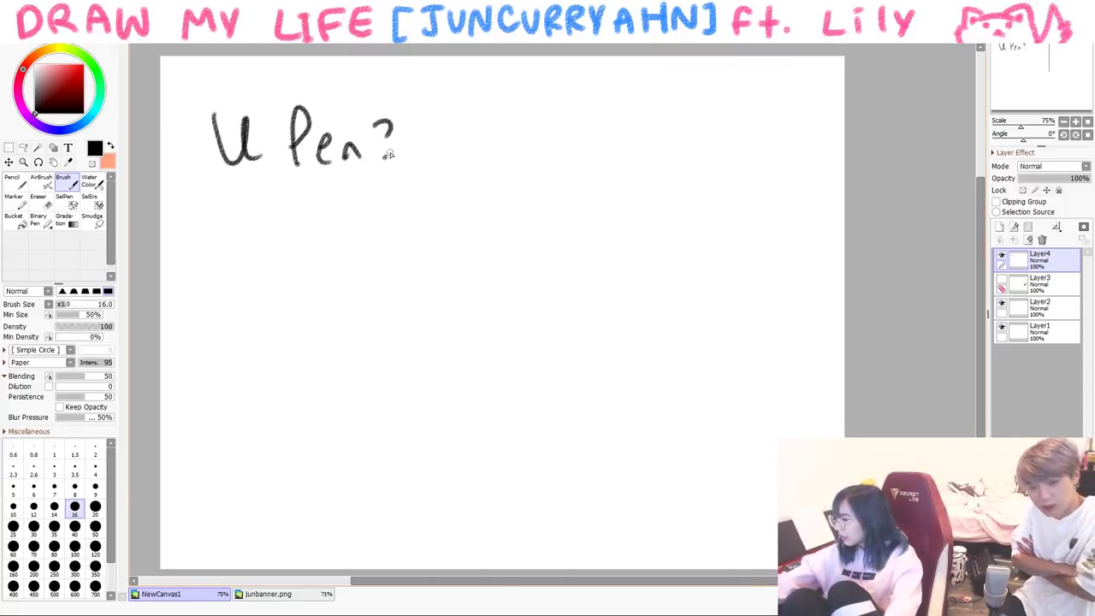
pyautogui.moveTo(354, 276)
pyautogui.mouseDown()
pyautogui.moveTo(470, 203)
pyautogui.moveTo(351, 289)
pyautogui.moveTo(363, 259)
pyautogui.mouseUp()
pyautogui.moveTo(354, 265); pyautogui.dragTo(384, 247)
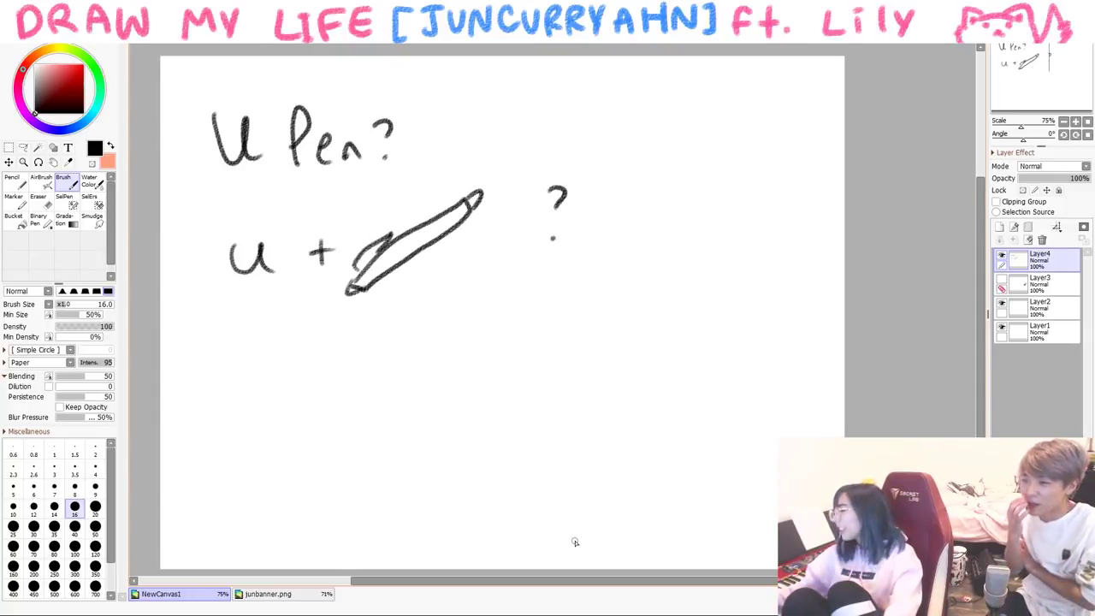
# - Draw the DAD head with hair, plus an arrow leading right
pyautogui.moveTo(228, 354)
pyautogui.mouseDown()
pyautogui.moveTo(229, 366)
pyautogui.moveTo(340, 368)
pyautogui.mouseUp()
pyautogui.moveTo(229, 383); pyautogui.dragTo(227, 409)
pyautogui.moveTo(249, 373); pyautogui.dragTo(267, 379)
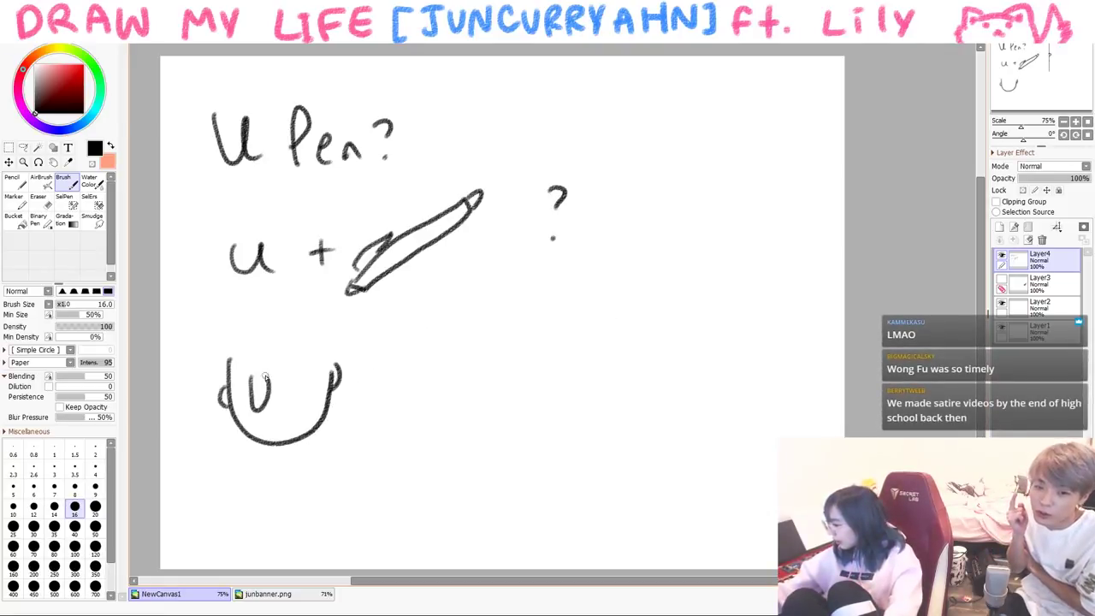
pyautogui.moveTo(241, 325)
pyautogui.mouseDown()
pyautogui.moveTo(214, 389)
pyautogui.moveTo(341, 373)
pyautogui.moveTo(383, 346)
pyautogui.moveTo(377, 318)
pyautogui.mouseUp()
pyautogui.moveTo(364, 342)
pyautogui.mouseDown()
pyautogui.moveTo(390, 341)
pyautogui.moveTo(439, 389)
pyautogui.moveTo(548, 346)
pyautogui.mouseUp()
# - Draw the second head with hair, ear and ponytail, labelled 'sis'
pyautogui.moveTo(462, 306); pyautogui.dragTo(523, 353)
pyautogui.moveTo(425, 373)
pyautogui.mouseDown()
pyautogui.moveTo(518, 283)
pyautogui.moveTo(544, 351)
pyautogui.mouseUp()
pyautogui.moveTo(552, 325); pyautogui.dragTo(577, 363)
pyautogui.moveTo(467, 365); pyautogui.dragTo(457, 382)
pyautogui.moveTo(479, 366)
pyautogui.mouseDown()
pyautogui.moveTo(479, 381)
pyautogui.moveTo(493, 383)
pyautogui.mouseUp()
pyautogui.moveTo(583, 276)
pyautogui.mouseDown()
pyautogui.moveTo(587, 320)
pyautogui.moveTo(572, 286)
pyautogui.mouseUp()
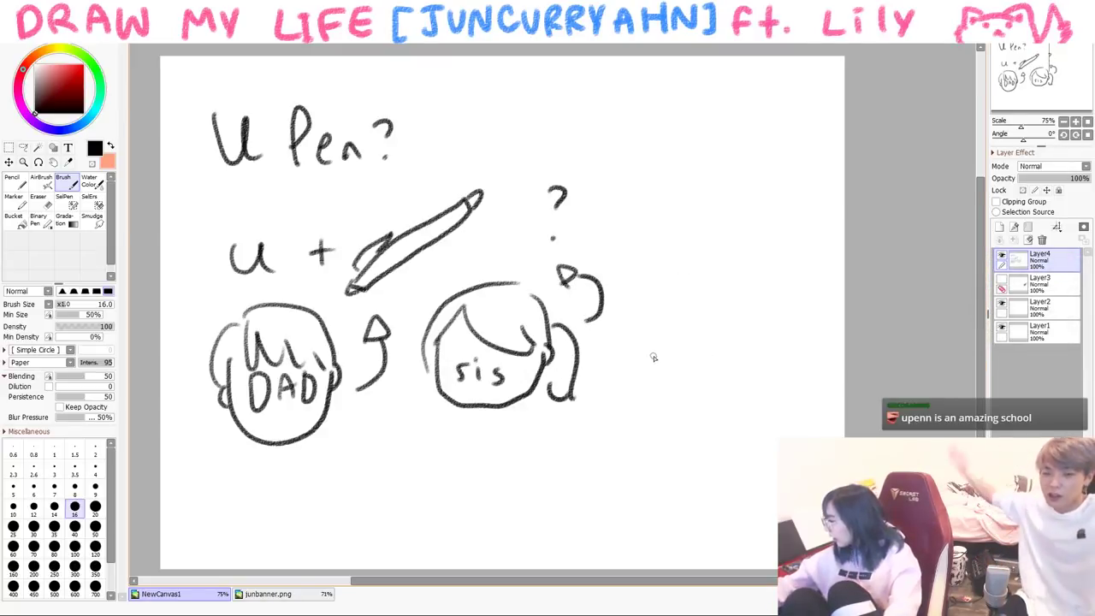
# - Add an equals sign and Jun's bespectacled head with eyes, mouth and hair
pyautogui.moveTo(639, 361); pyautogui.dragTo(656, 359)
pyautogui.moveTo(638, 369); pyautogui.dragTo(659, 369)
pyautogui.moveTo(695, 314)
pyautogui.mouseDown()
pyautogui.moveTo(770, 392)
pyautogui.moveTo(795, 346)
pyautogui.mouseUp()
pyautogui.moveTo(748, 319); pyautogui.dragTo(696, 321)
pyautogui.moveTo(715, 339)
pyautogui.mouseDown()
pyautogui.moveTo(729, 339)
pyautogui.moveTo(714, 355)
pyautogui.mouseUp()
pyautogui.moveTo(702, 291); pyautogui.dragTo(673, 359)
pyautogui.moveTo(691, 301); pyautogui.dragTo(684, 352)
pyautogui.moveTo(722, 293); pyautogui.dragTo(740, 325)
pyautogui.moveTo(771, 312); pyautogui.dragTo(780, 335)
pyautogui.moveTo(691, 296)
pyautogui.mouseDown()
pyautogui.moveTo(812, 319)
pyautogui.moveTo(807, 349)
pyautogui.mouseUp()
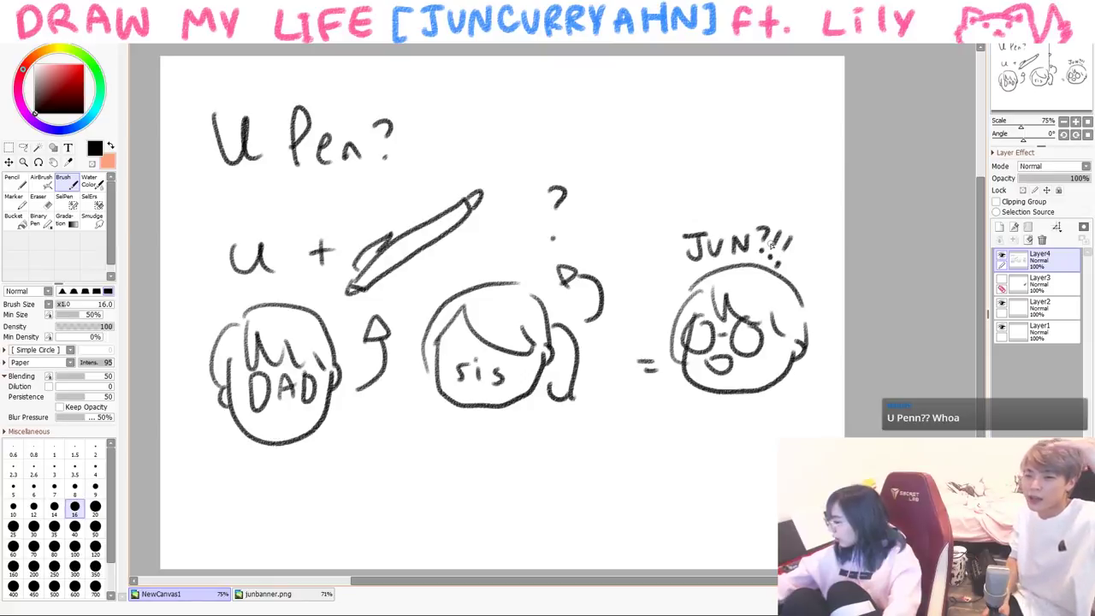
# - Draw orange star eyes on Jun using the Pencil at size 20
pyautogui.click(43, 52)
pyautogui.click(12, 182)
pyautogui.click(75, 64)
pyautogui.click(74, 470)
pyautogui.hotkey('ctrl', 'z')
pyautogui.click(95, 450)
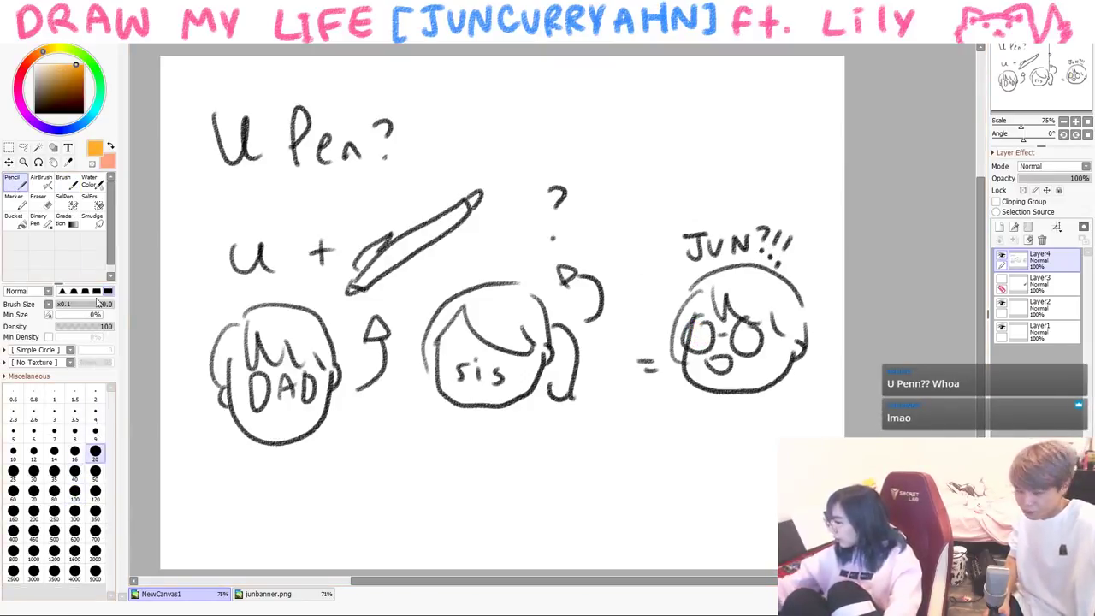
pyautogui.click(50, 50)
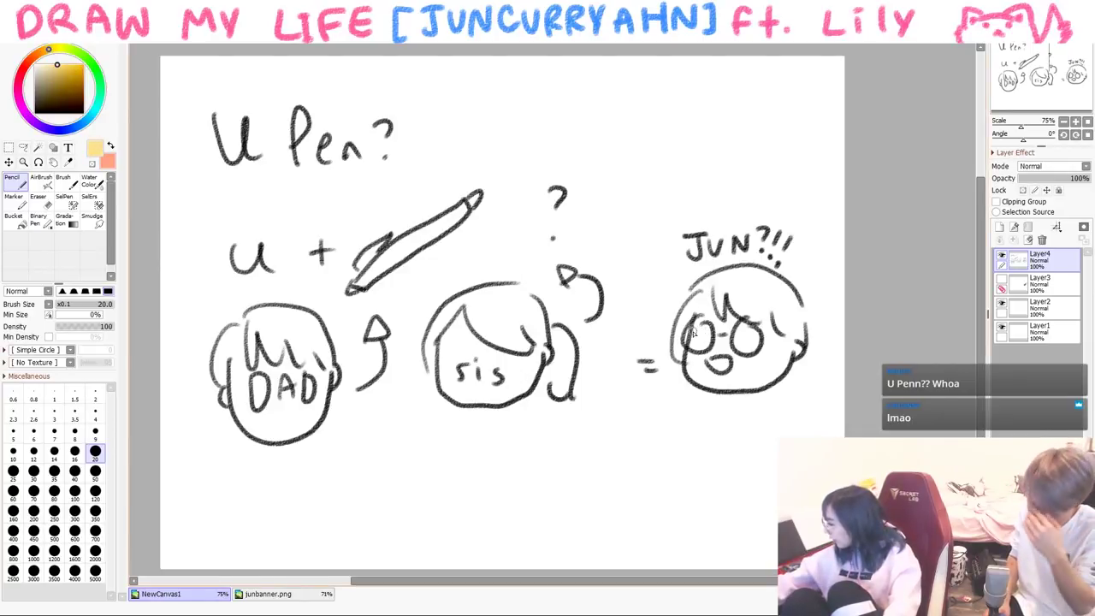
pyautogui.moveTo(693, 340); pyautogui.dragTo(685, 346)
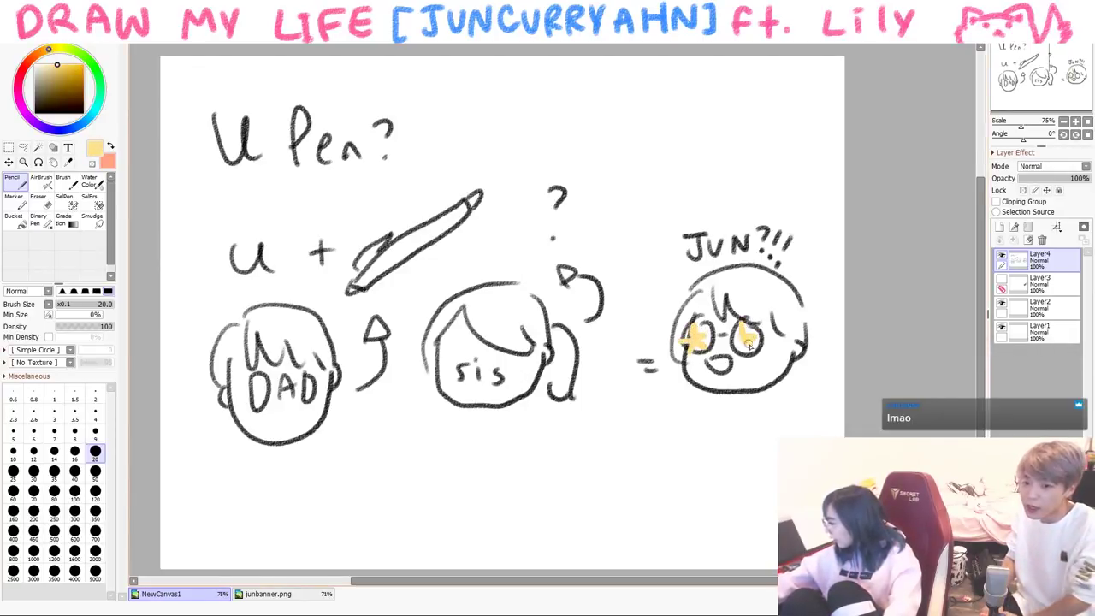
# - Draw Jun's small body curve under his chin with the Brush
pyautogui.moveTo(761, 352); pyautogui.dragTo(716, 447)
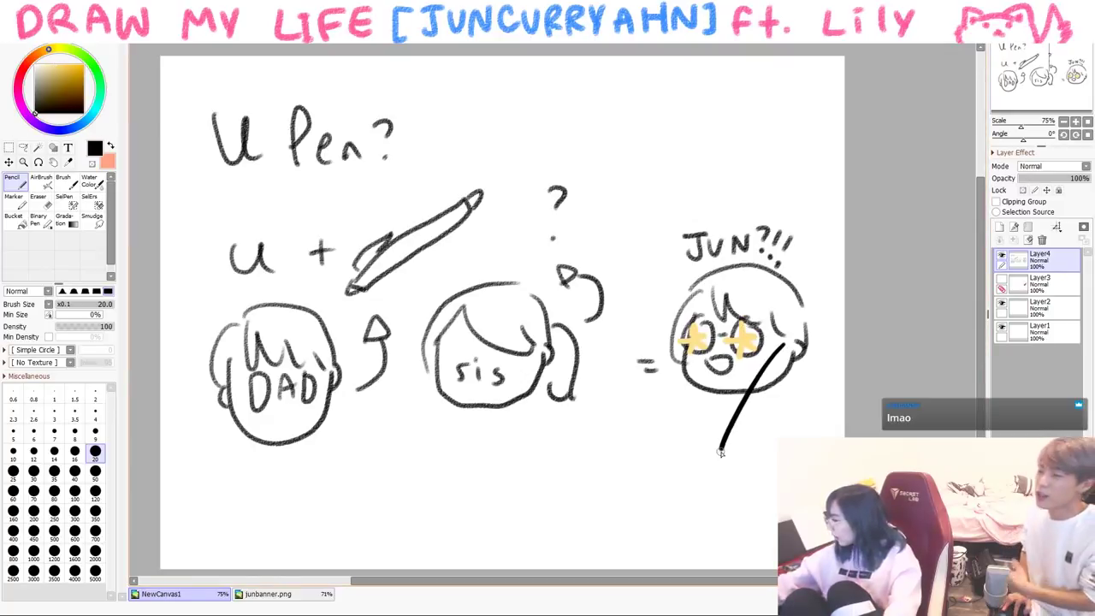
pyautogui.hotkey('ctrl', 'z')
pyautogui.press('b')
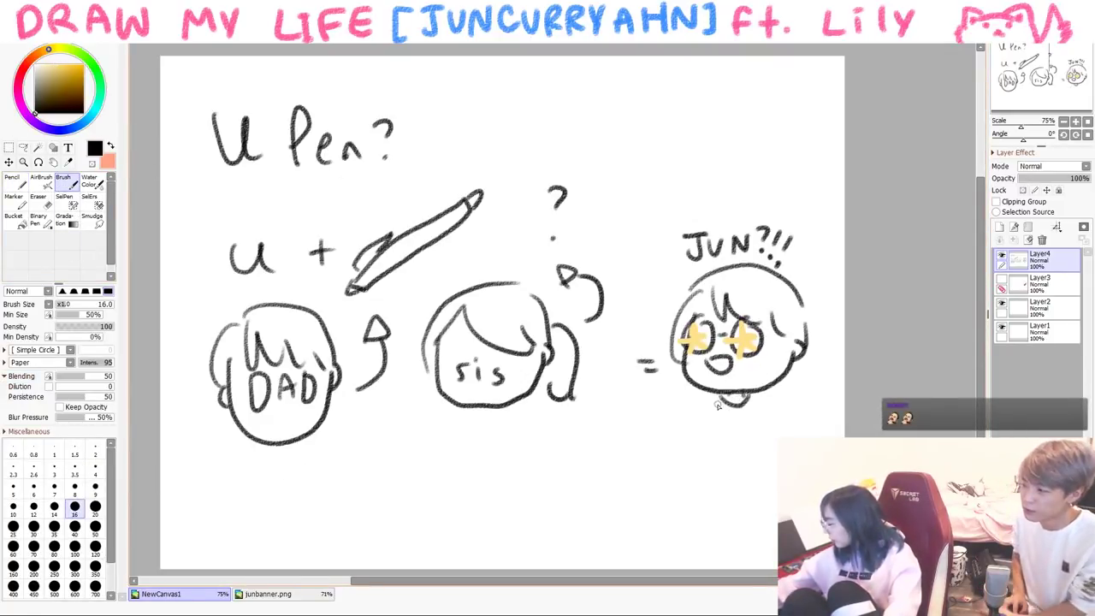
pyautogui.moveTo(715, 399); pyautogui.dragTo(692, 462)
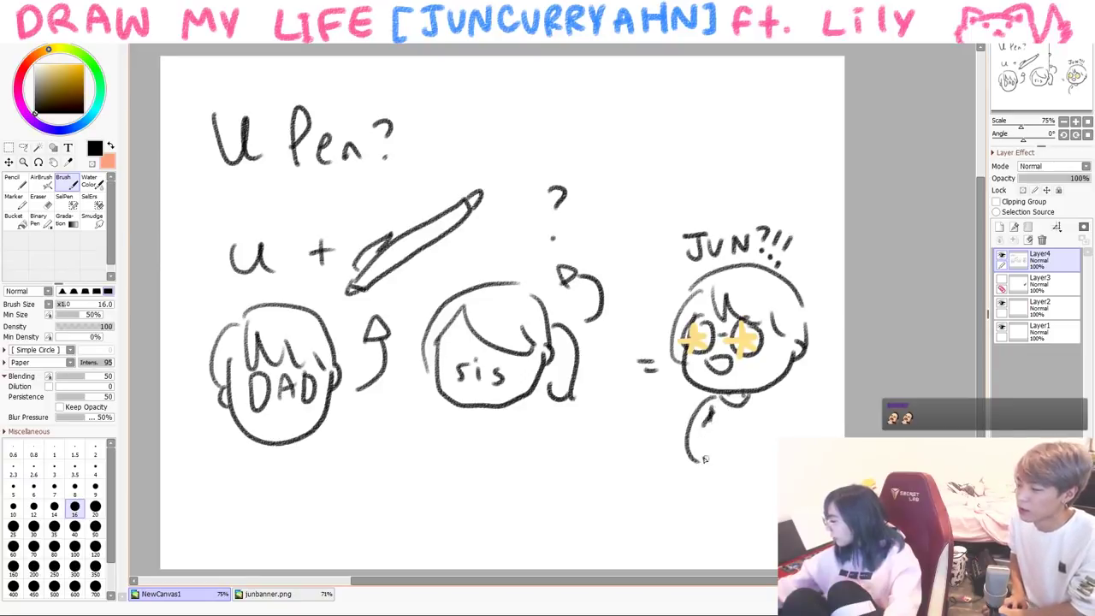
pyautogui.moveTo(747, 411); pyautogui.dragTo(752, 400)
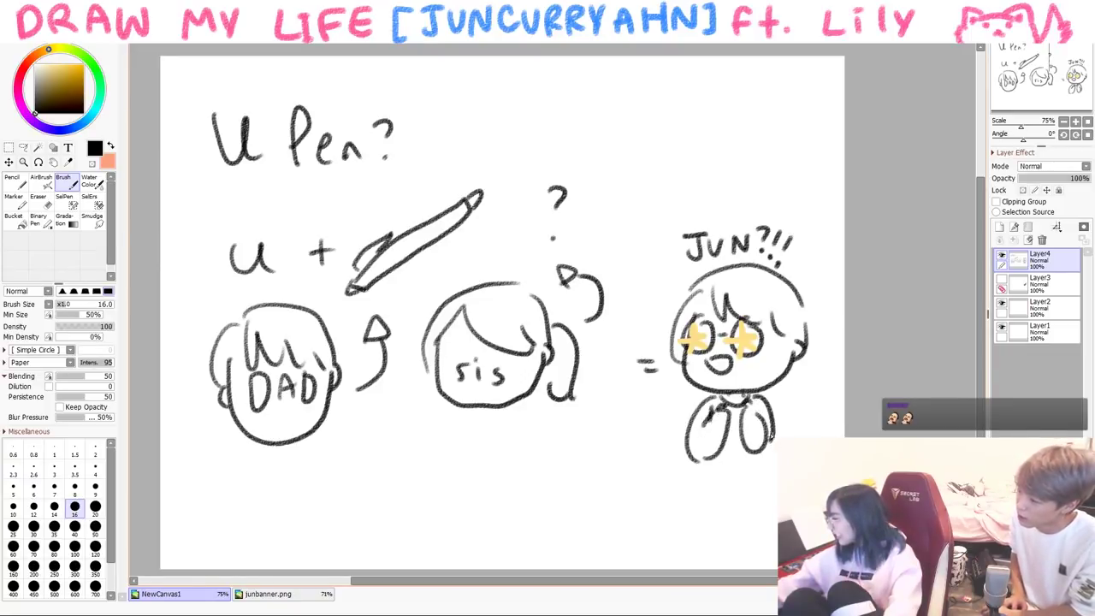
pyautogui.hotkey('ctrl', 'z')
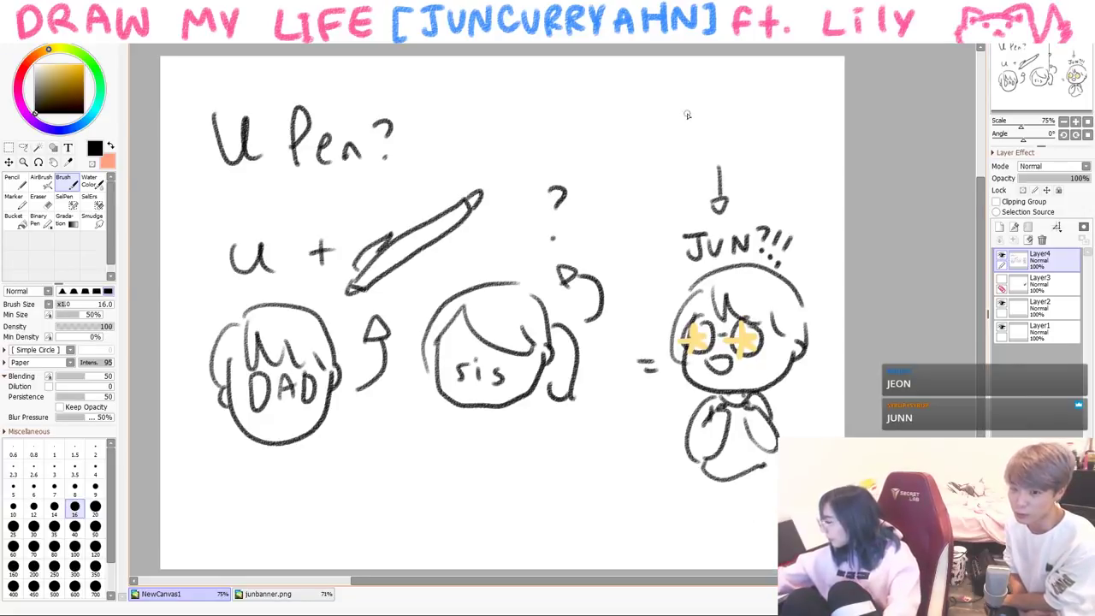
# - Write 'JUNN lol' with an arrow above Jun's name
pyautogui.moveTo(645, 120)
pyautogui.mouseDown()
pyautogui.moveTo(671, 119)
pyautogui.moveTo(650, 156)
pyautogui.mouseUp()
pyautogui.moveTo(674, 128); pyautogui.dragTo(687, 134)
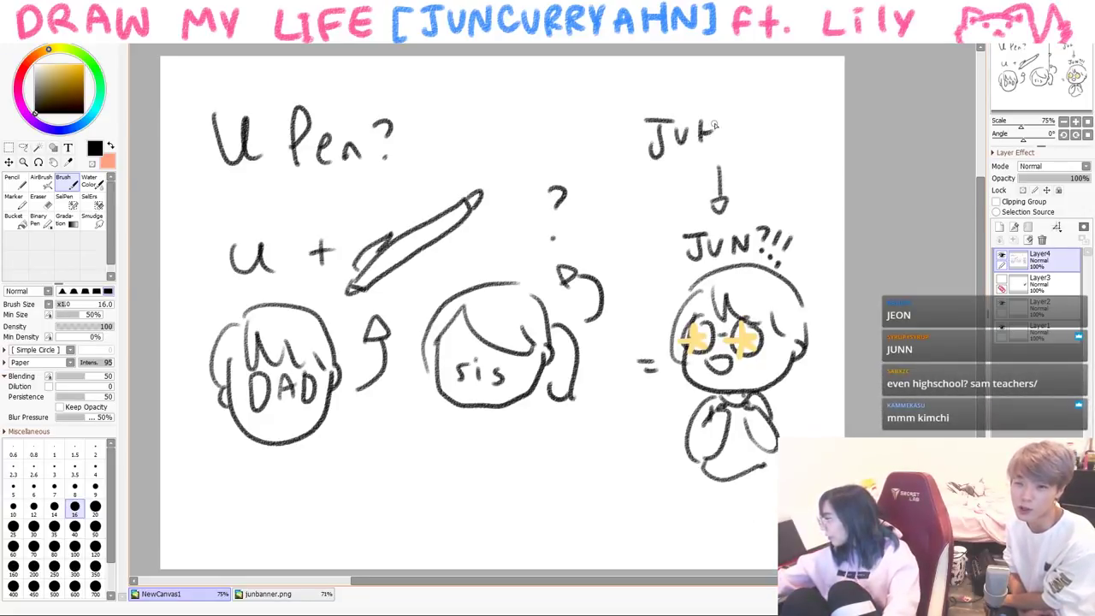
pyautogui.moveTo(767, 124)
pyautogui.mouseDown()
pyautogui.moveTo(766, 149)
pyautogui.moveTo(779, 140)
pyautogui.mouseUp()
pyautogui.moveTo(797, 129); pyautogui.dragTo(793, 156)
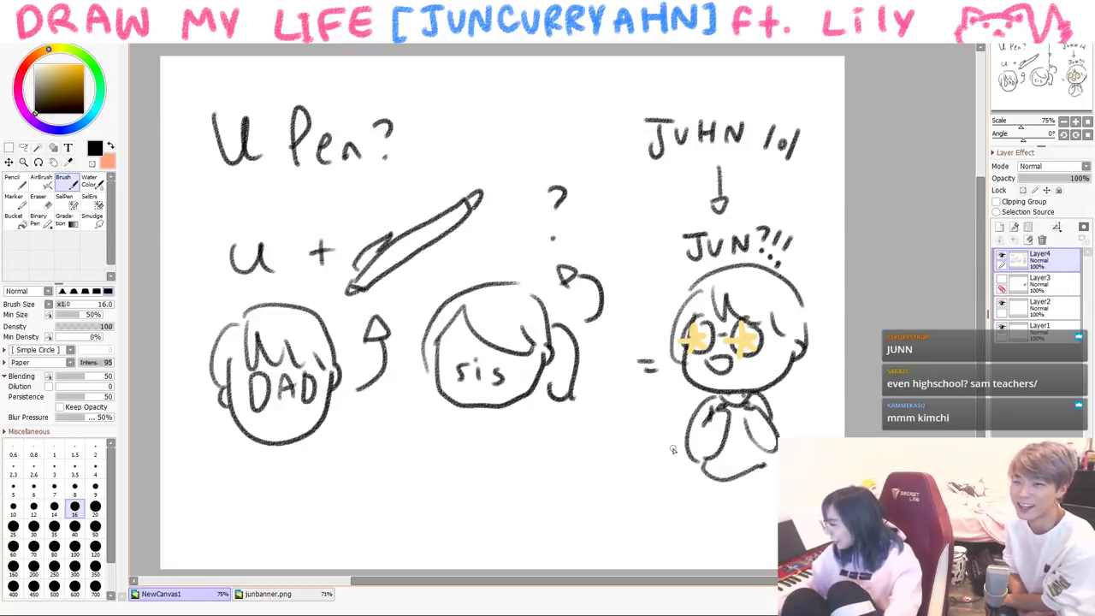
pyautogui.hotkey('ctrl', 'z')
pyautogui.hotkey('ctrl', 'z')
pyautogui.hotkey('ctrl', 'z')
pyautogui.moveTo(696, 146); pyautogui.dragTo(718, 141)
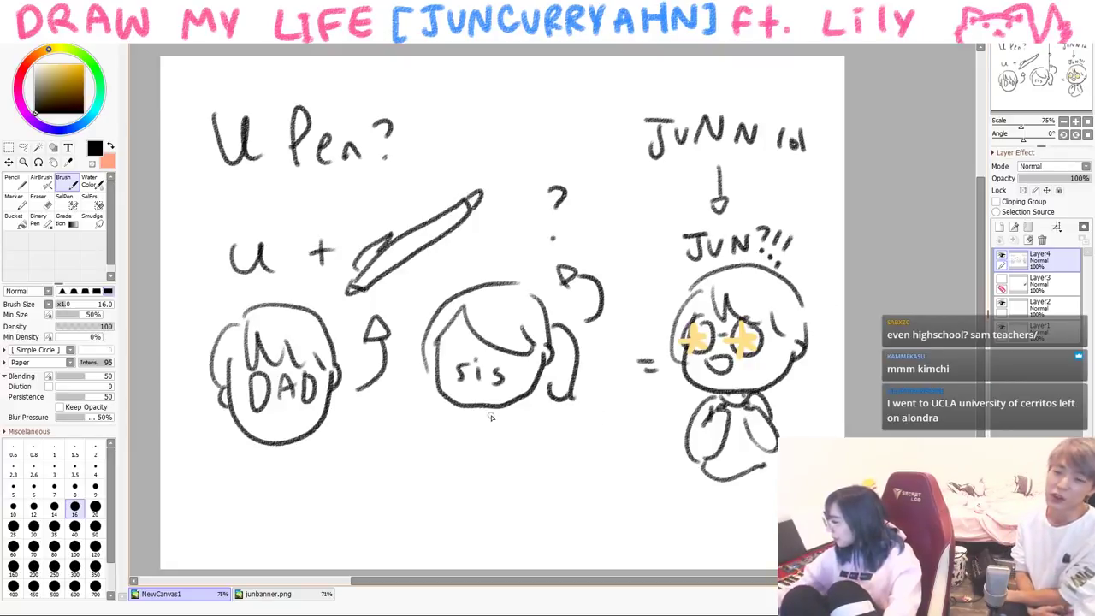
# - Write '300 IQ' in dark green pencil over the sis head
pyautogui.click(100, 94)
pyautogui.press('n')
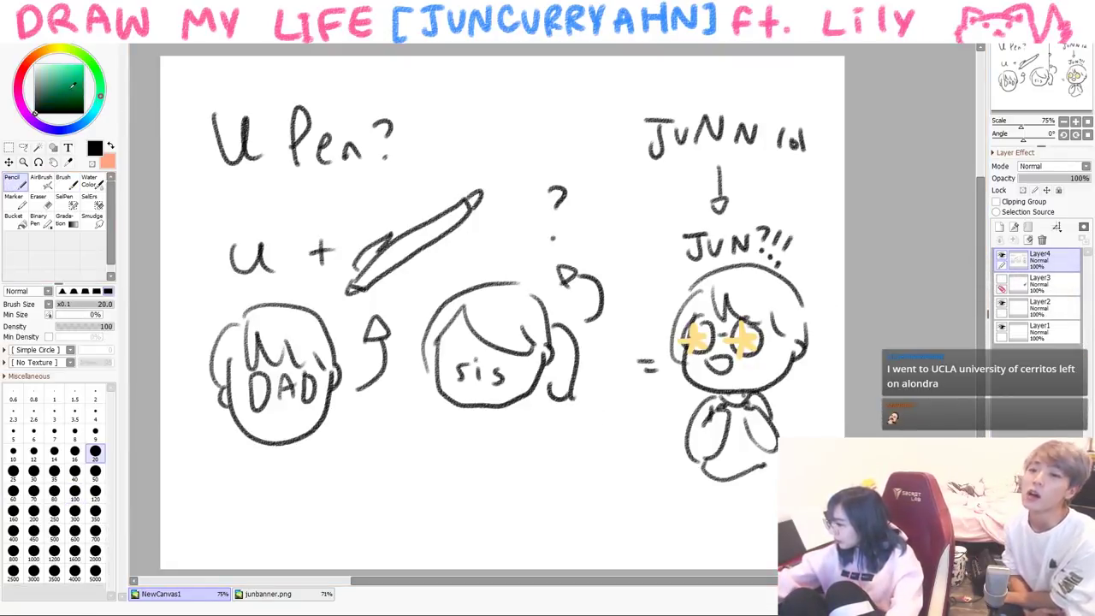
pyautogui.moveTo(440, 274)
pyautogui.mouseDown()
pyautogui.moveTo(443, 297)
pyautogui.moveTo(484, 276)
pyautogui.mouseUp()
pyautogui.moveTo(502, 296)
pyautogui.mouseDown()
pyautogui.moveTo(503, 320)
pyautogui.moveTo(513, 319)
pyautogui.mouseUp()
pyautogui.click(70, 92)
pyautogui.hotkey('ctrl', 'z')
pyautogui.hotkey('ctrl', 'z')
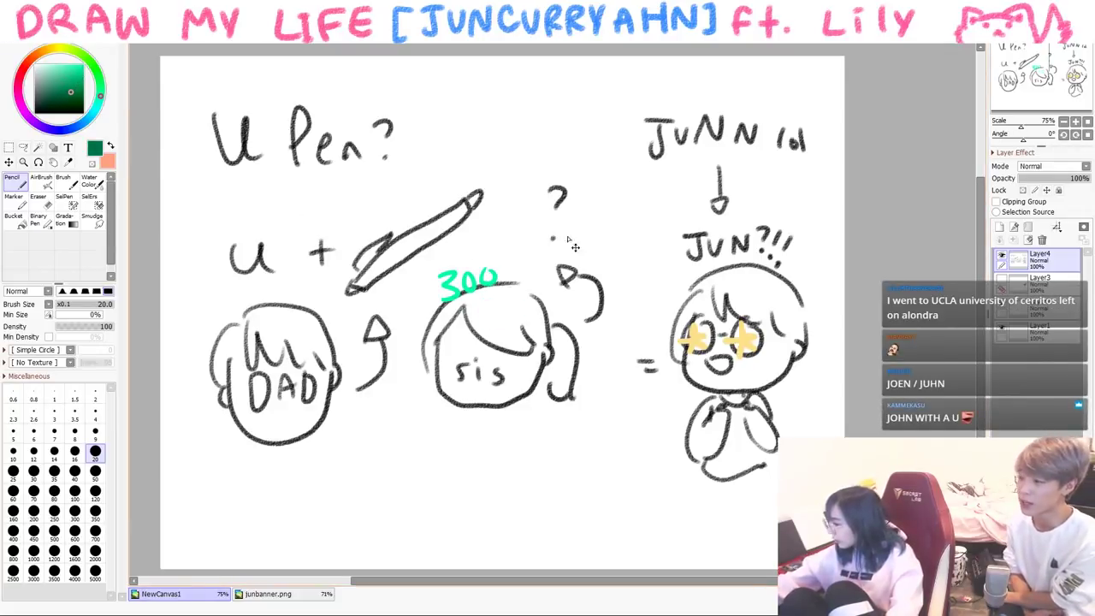
pyautogui.hotkey('ctrl', 'z')
pyautogui.hotkey('ctrl', 'z')
pyautogui.hotkey('ctrl', 'z')
pyautogui.moveTo(447, 270)
pyautogui.mouseDown()
pyautogui.moveTo(459, 280)
pyautogui.moveTo(447, 296)
pyautogui.mouseUp()
pyautogui.moveTo(479, 272); pyautogui.dragTo(498, 274)
pyautogui.moveTo(492, 303); pyautogui.dragTo(508, 314)
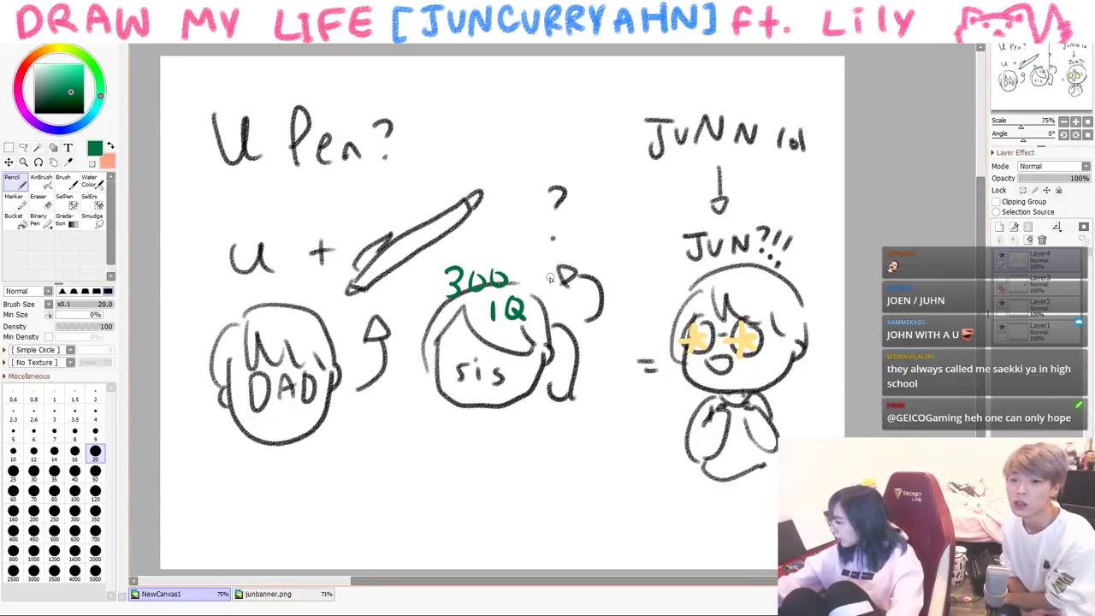
# - Add green sparkle ticks around 300, then return to the black Brush
pyautogui.moveTo(532, 264); pyautogui.dragTo(533, 270)
pyautogui.moveTo(538, 270); pyautogui.dragTo(541, 276)
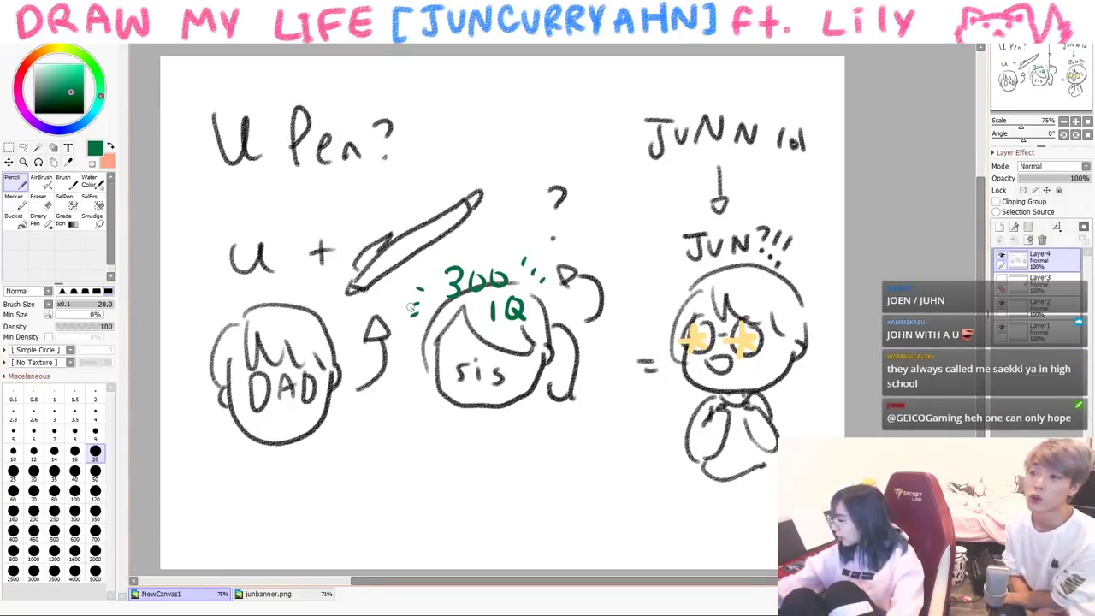
pyautogui.click(34, 112)
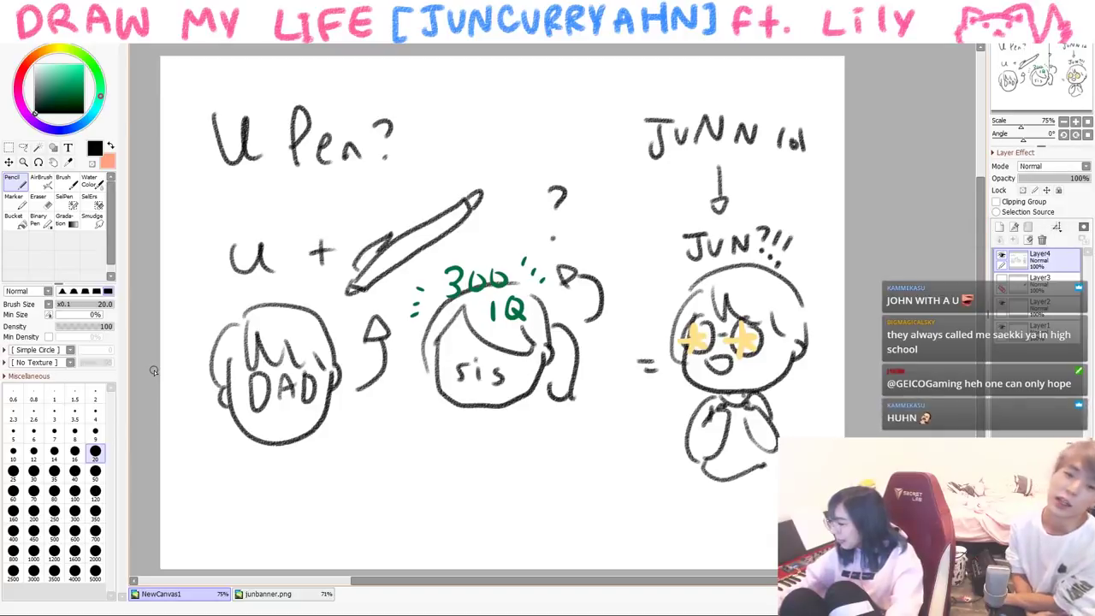
pyautogui.click(63, 180)
pyautogui.moveTo(342, 390); pyautogui.dragTo(301, 395)
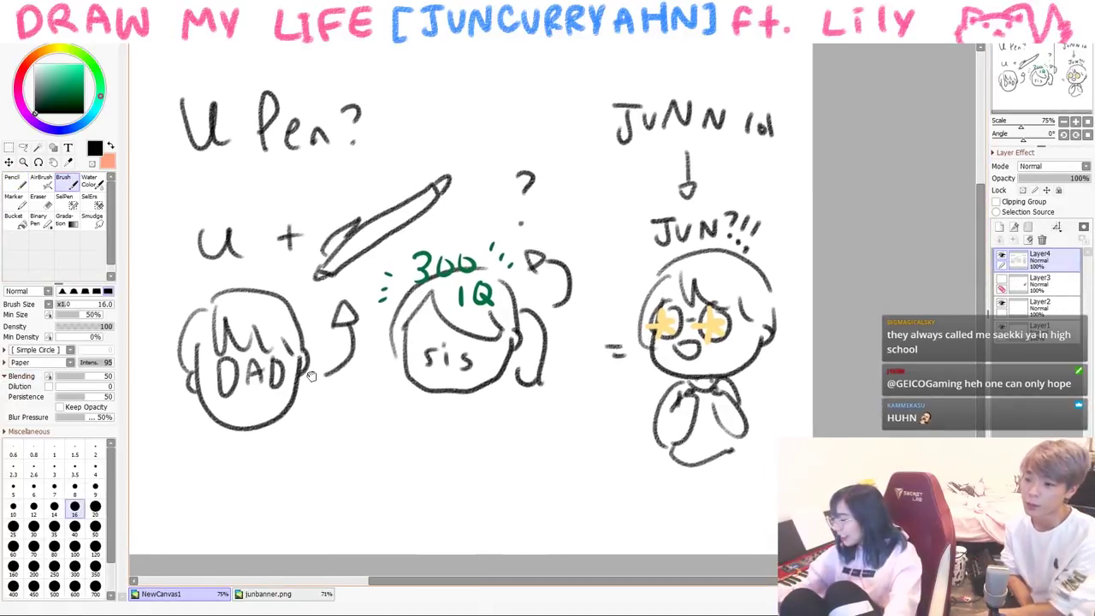
pyautogui.moveTo(374, 369)
pyautogui.mouseDown()
pyautogui.moveTo(366, 375)
pyautogui.moveTo(464, 440)
pyautogui.moveTo(450, 436)
pyautogui.moveTo(541, 459)
pyautogui.mouseUp()
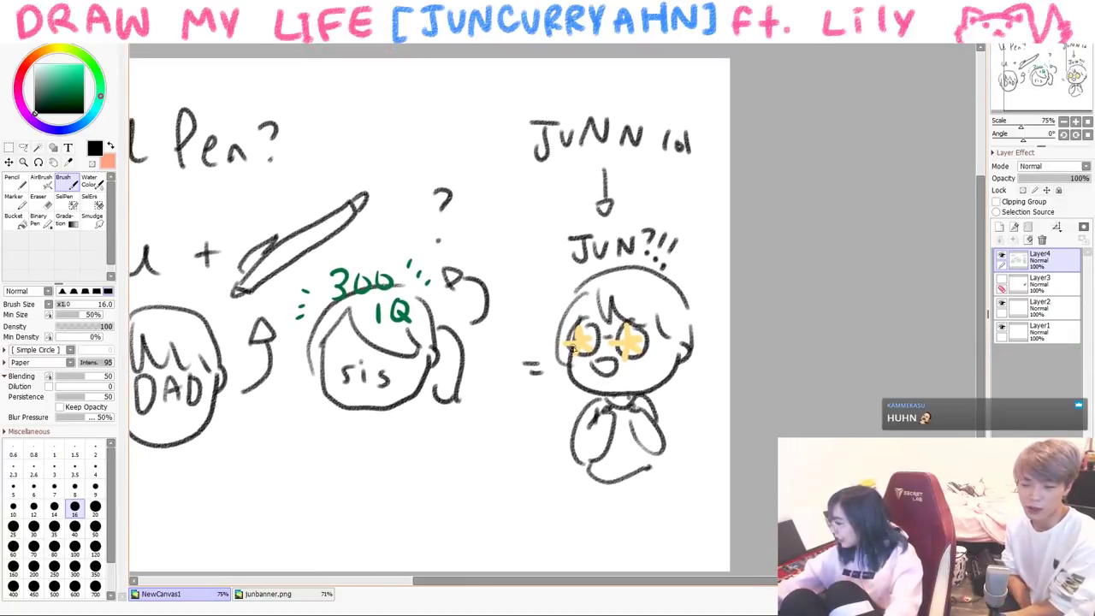
# - Add a question mark beside Jun's body
pyautogui.moveTo(530, 409); pyautogui.dragTo(541, 424)
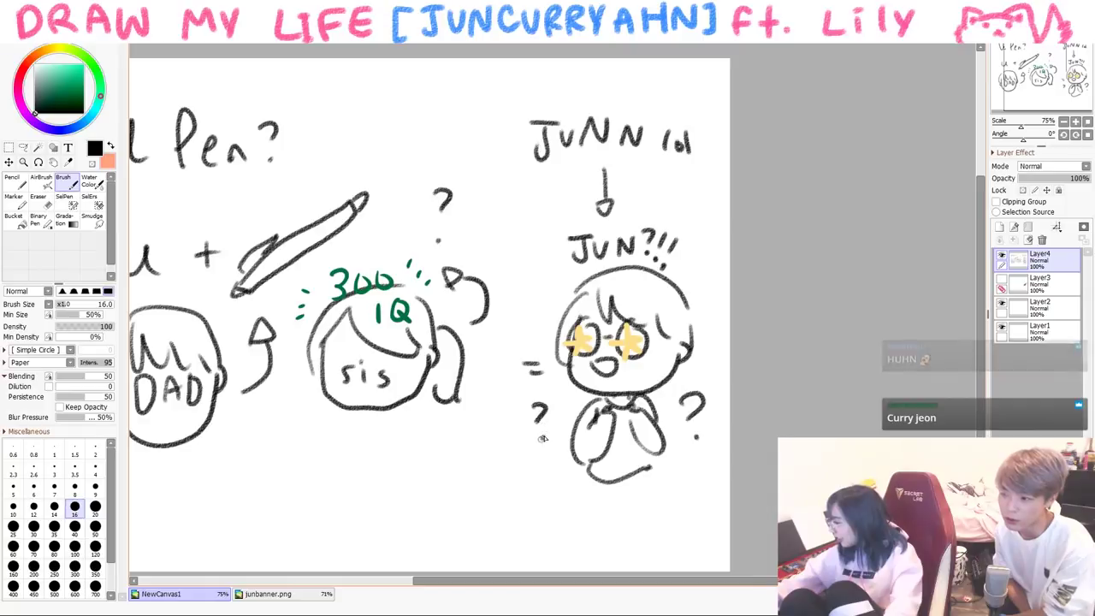
pyautogui.click(540, 438)
pyautogui.scroll(-2, 591, 435)
pyautogui.scroll(2, 604, 436)
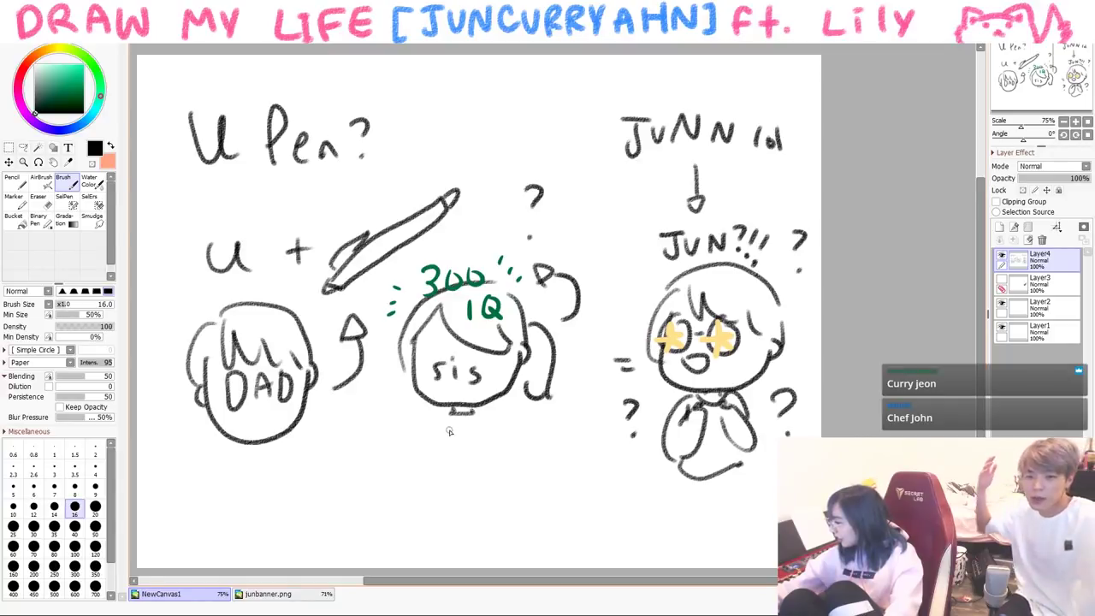
# - Draw the sis figure's body with a hand on hip, skirt hem and legs
pyautogui.moveTo(506, 456)
pyautogui.mouseDown()
pyautogui.moveTo(475, 480)
pyautogui.moveTo(491, 484)
pyautogui.mouseUp()
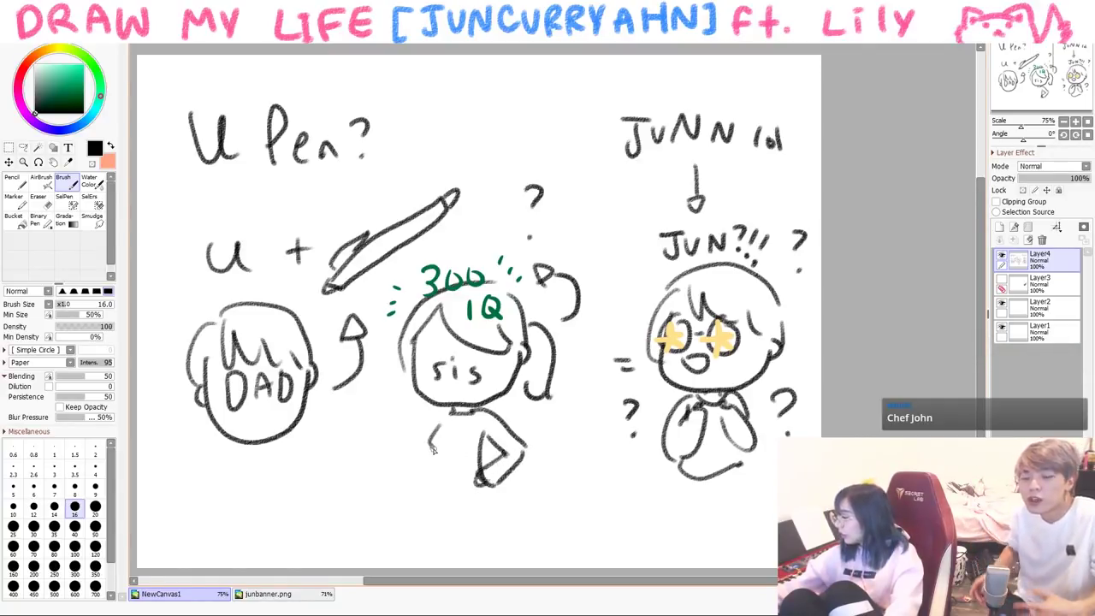
pyautogui.moveTo(434, 451); pyautogui.dragTo(489, 464)
pyautogui.moveTo(401, 443)
pyautogui.mouseDown()
pyautogui.moveTo(368, 415)
pyautogui.moveTo(409, 467)
pyautogui.mouseUp()
pyautogui.moveTo(369, 418); pyautogui.dragTo(355, 421)
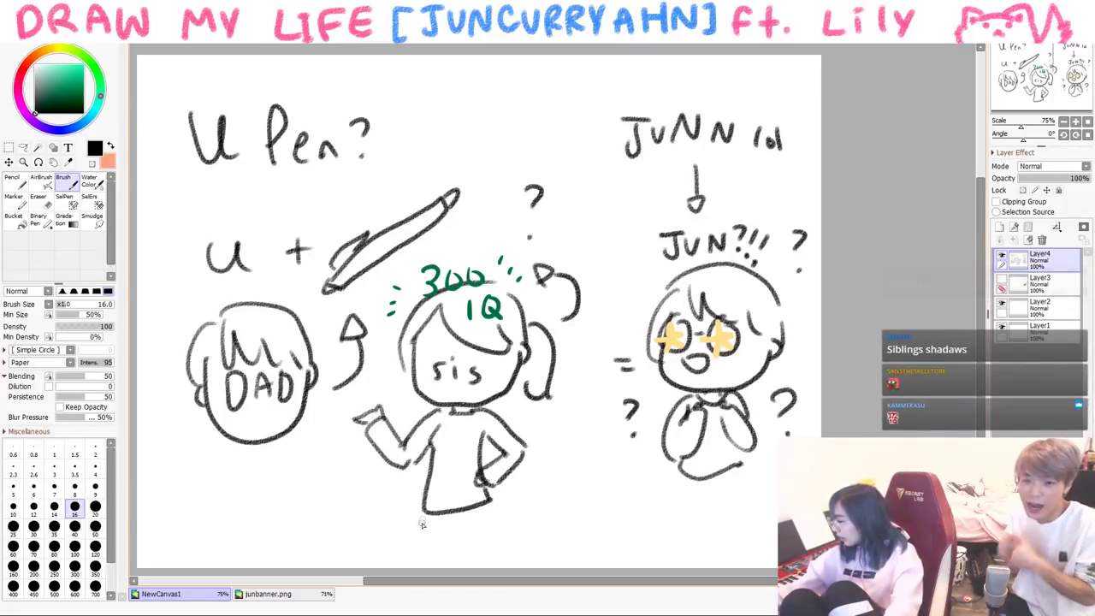
pyautogui.moveTo(429, 541)
pyautogui.mouseDown()
pyautogui.moveTo(433, 565)
pyautogui.moveTo(469, 564)
pyautogui.mouseUp()
pyautogui.moveTo(500, 522); pyautogui.dragTo(509, 565)
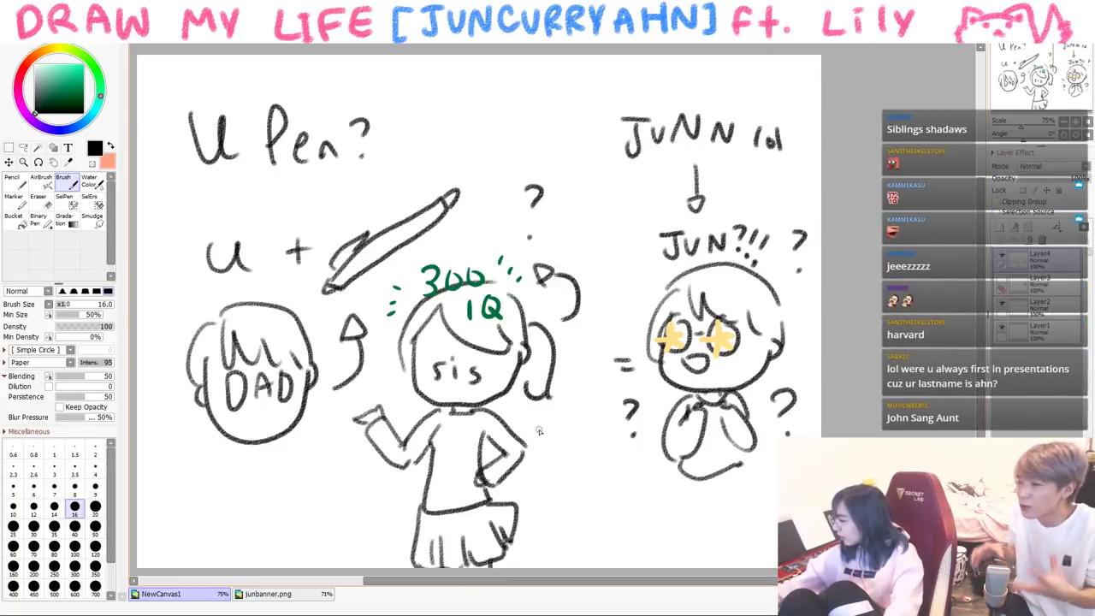
# - Write 'SMART AF' beside sis and draw a stack of books with page lines
pyautogui.moveTo(353, 506); pyautogui.dragTo(341, 524)
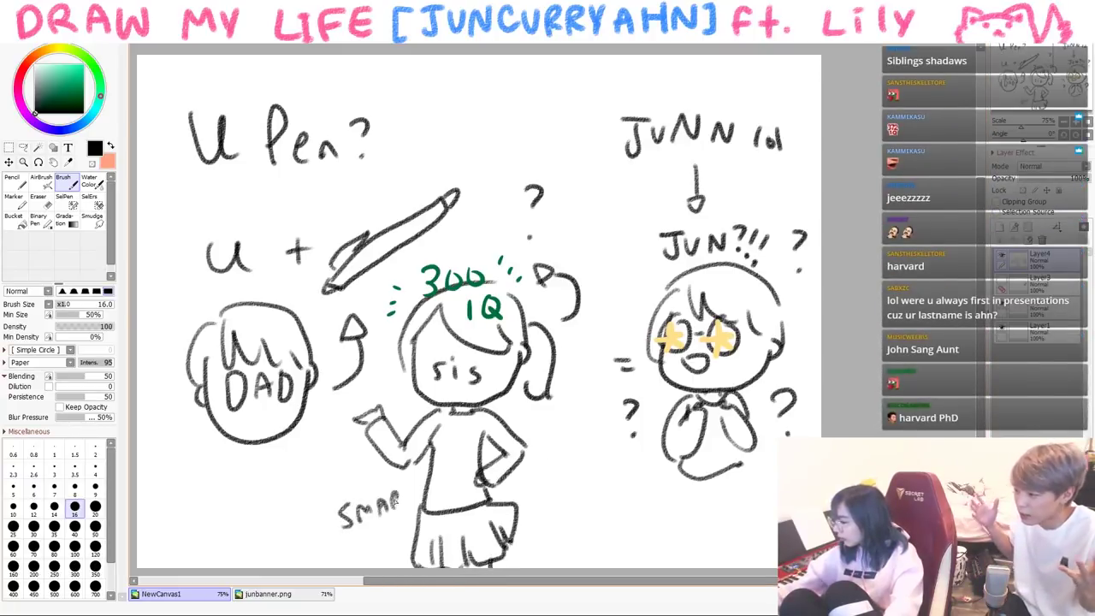
pyautogui.moveTo(401, 489); pyautogui.dragTo(417, 482)
pyautogui.moveTo(410, 485); pyautogui.dragTo(409, 505)
pyautogui.moveTo(369, 541); pyautogui.dragTo(378, 538)
pyautogui.moveTo(513, 506)
pyautogui.mouseDown()
pyautogui.moveTo(544, 528)
pyautogui.moveTo(577, 493)
pyautogui.moveTo(582, 510)
pyautogui.moveTo(560, 533)
pyautogui.moveTo(511, 545)
pyautogui.moveTo(558, 539)
pyautogui.moveTo(580, 522)
pyautogui.mouseUp()
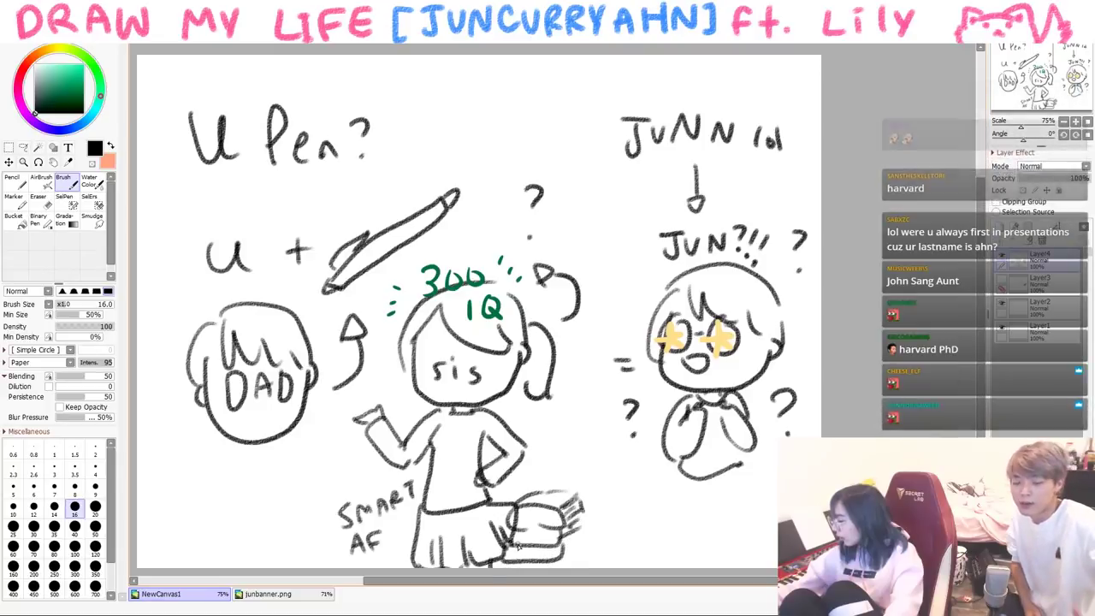
pyautogui.moveTo(510, 542); pyautogui.dragTo(527, 563)
pyautogui.moveTo(573, 532); pyautogui.dragTo(578, 556)
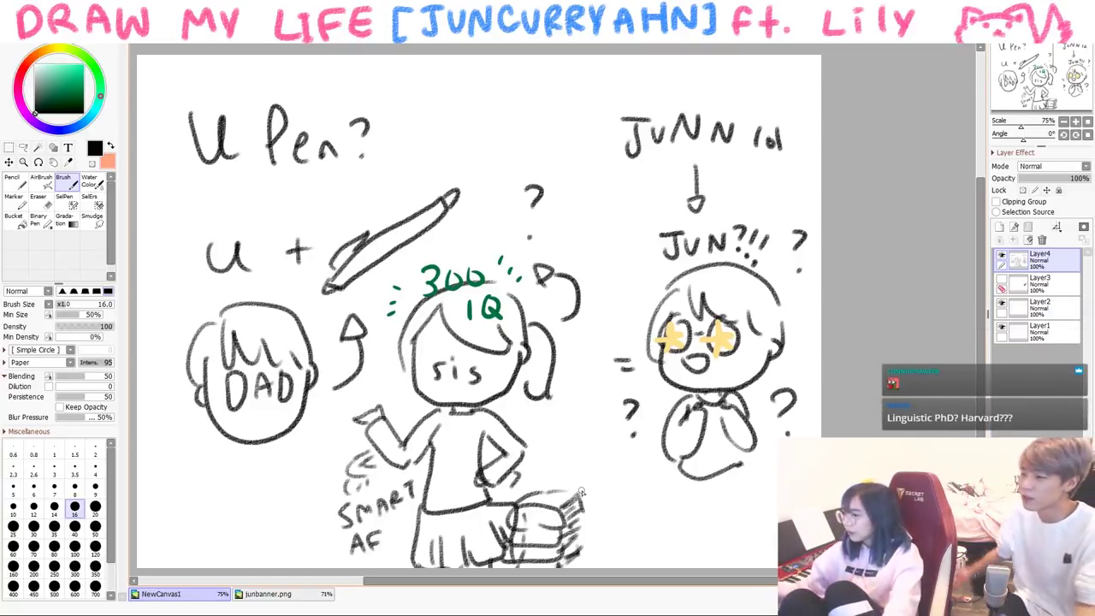
# - Switch to the Pencil with the colour hue shifted toward red
pyautogui.scroll(-1, 581, 491)
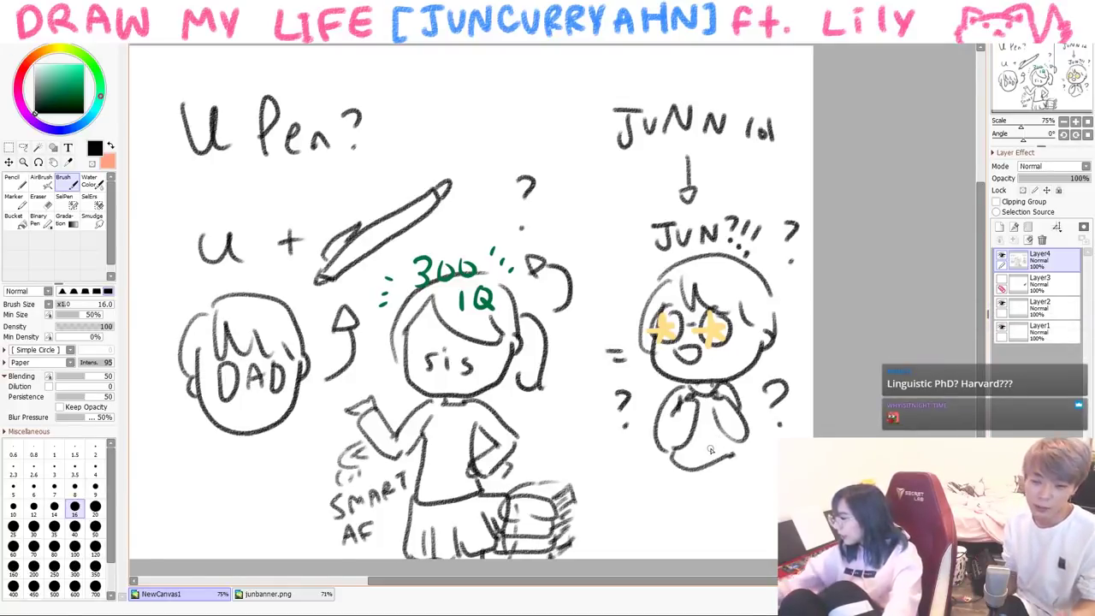
pyautogui.click(12, 180)
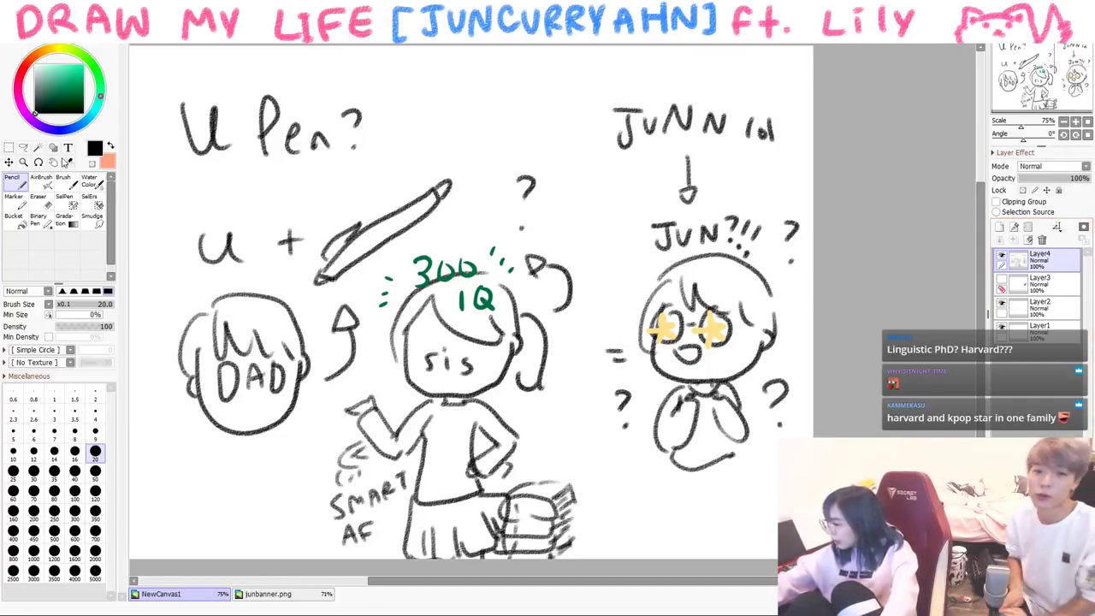
pyautogui.press('b')
pyautogui.click(34, 62)
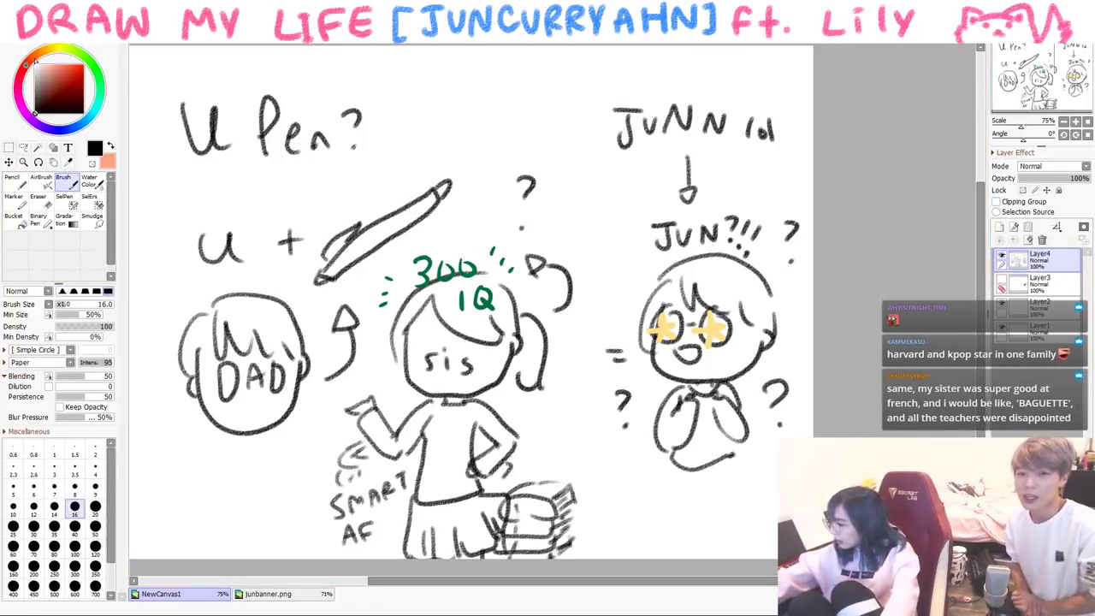
pyautogui.click(12, 179)
# - Draw a large bright red X across the Jun figure
pyautogui.click(84, 65)
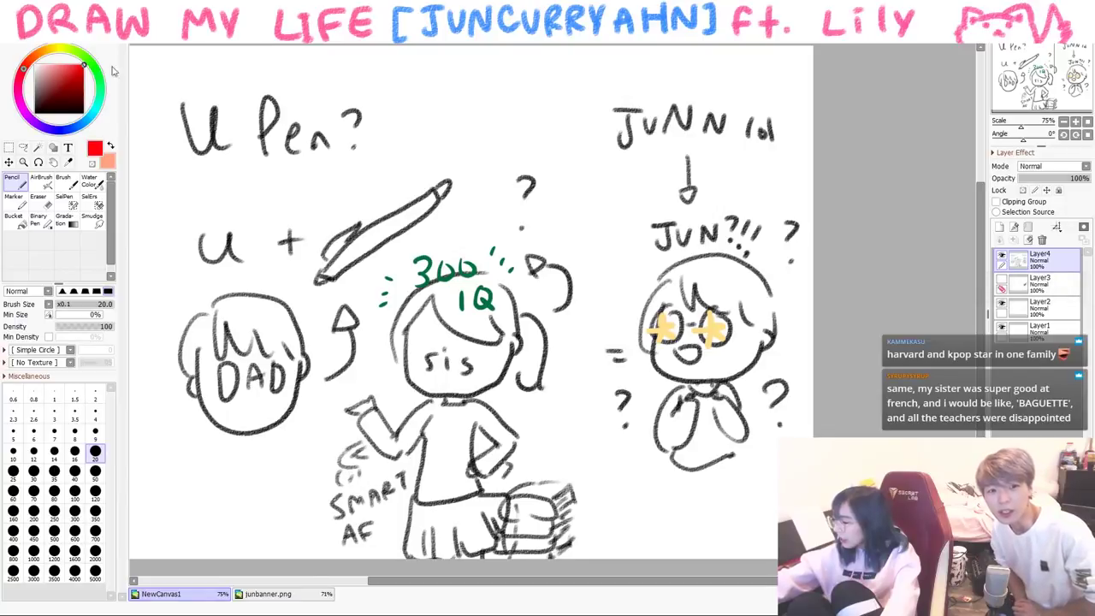
pyautogui.moveTo(786, 94); pyautogui.dragTo(631, 558)
pyautogui.moveTo(547, 67); pyautogui.dragTo(770, 552)
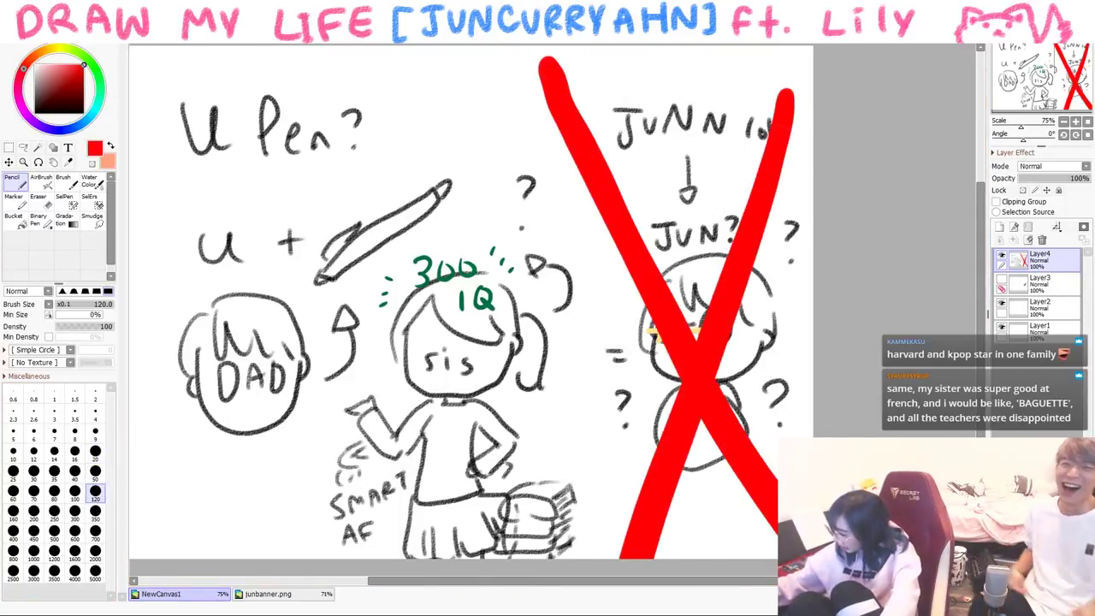
# - Shrink the pencil to size 50 and write a red '101' beside 'U Pen?'
pyautogui.click(95, 470)
pyautogui.moveTo(424, 104); pyautogui.dragTo(428, 168)
pyautogui.moveTo(453, 103); pyautogui.dragTo(446, 110)
pyautogui.moveTo(489, 76); pyautogui.dragTo(492, 154)
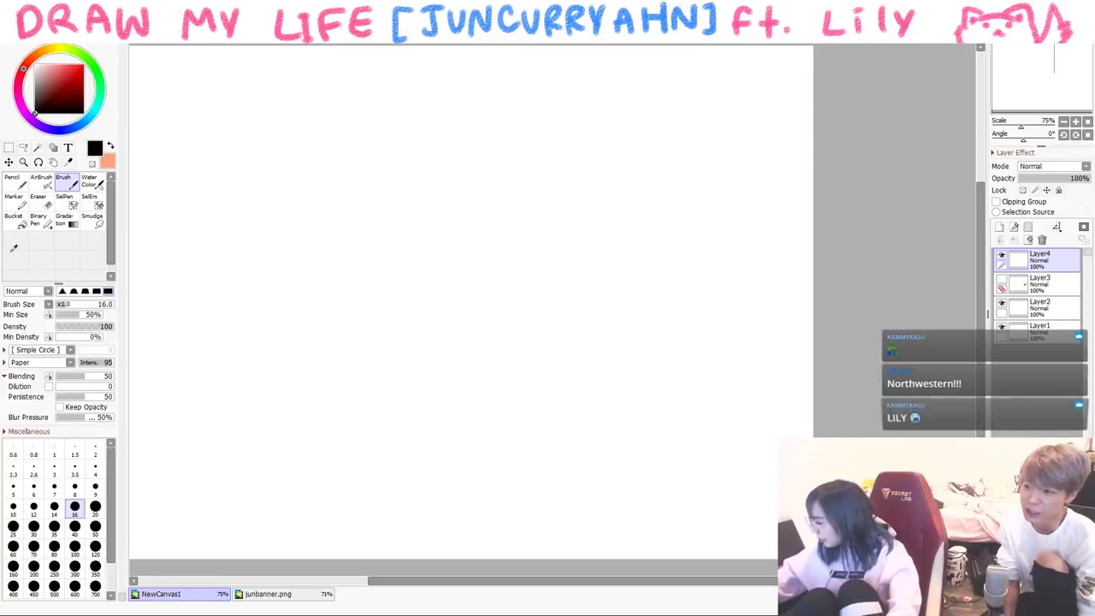
# - Brush the new character's round body and eyes in black
pyautogui.moveTo(285, 188)
pyautogui.mouseDown()
pyautogui.moveTo(321, 354)
pyautogui.moveTo(534, 299)
pyautogui.mouseUp()
pyautogui.moveTo(537, 242); pyautogui.dragTo(532, 300)
pyautogui.moveTo(455, 198); pyautogui.dragTo(456, 199)
pyautogui.moveTo(308, 190)
pyautogui.mouseDown()
pyautogui.moveTo(282, 206)
pyautogui.moveTo(318, 202)
pyautogui.mouseUp()
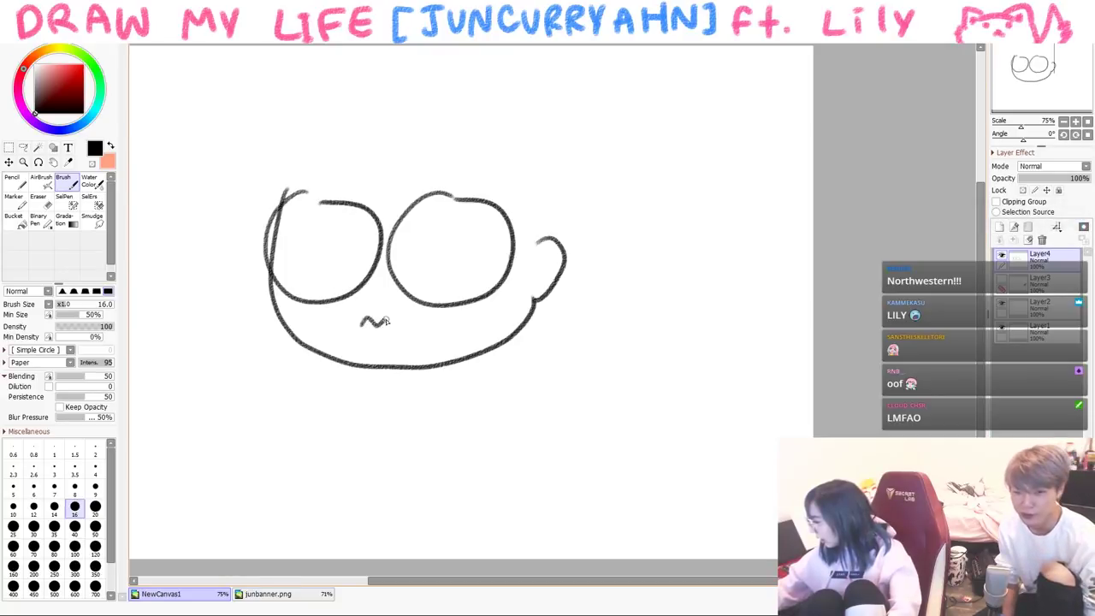
pyautogui.moveTo(433, 375)
pyautogui.mouseDown()
pyautogui.moveTo(452, 381)
pyautogui.moveTo(480, 359)
pyautogui.mouseUp()
pyautogui.moveTo(308, 349)
pyautogui.mouseDown()
pyautogui.moveTo(304, 359)
pyautogui.moveTo(332, 366)
pyautogui.mouseUp()
pyautogui.moveTo(372, 117)
pyautogui.mouseDown()
pyautogui.moveTo(383, 214)
pyautogui.moveTo(534, 227)
pyautogui.mouseUp()
# - Add eyelids, hair outline, head side, body line, and the arm and hand
pyautogui.moveTo(340, 162)
pyautogui.mouseDown()
pyautogui.moveTo(318, 202)
pyautogui.moveTo(265, 215)
pyautogui.mouseUp()
pyautogui.moveTo(272, 225)
pyautogui.mouseDown()
pyautogui.moveTo(264, 188)
pyautogui.moveTo(321, 78)
pyautogui.mouseUp()
pyautogui.moveTo(315, 82); pyautogui.dragTo(443, 60)
pyautogui.moveTo(510, 68); pyautogui.dragTo(558, 103)
pyautogui.moveTo(579, 145); pyautogui.dragTo(566, 255)
pyautogui.moveTo(520, 325); pyautogui.dragTo(571, 301)
pyautogui.moveTo(571, 224)
pyautogui.mouseDown()
pyautogui.moveTo(609, 256)
pyautogui.moveTo(658, 255)
pyautogui.mouseUp()
pyautogui.moveTo(602, 246); pyautogui.dragTo(622, 243)
# - With a larger blue Pencil, draw tears under both eyes and a right puddle
pyautogui.click(84, 65)
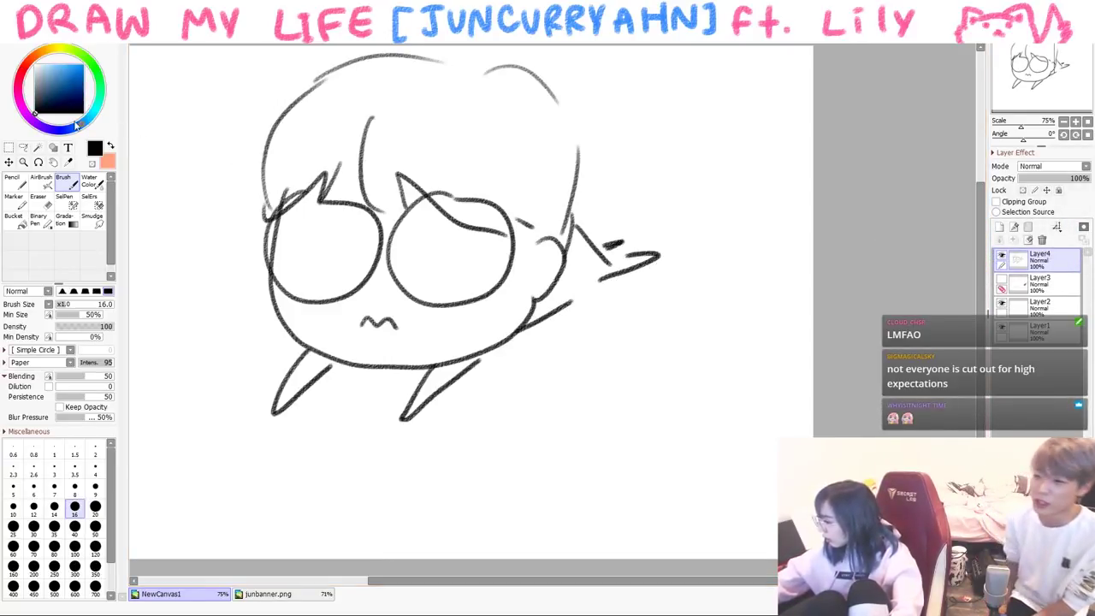
pyautogui.click(12, 180)
pyautogui.moveTo(310, 302)
pyautogui.mouseDown()
pyautogui.moveTo(311, 347)
pyautogui.moveTo(293, 344)
pyautogui.moveTo(308, 351)
pyautogui.mouseUp()
pyautogui.moveTo(451, 299)
pyautogui.mouseDown()
pyautogui.moveTo(450, 351)
pyautogui.moveTo(464, 352)
pyautogui.mouseUp()
pyautogui.moveTo(476, 306); pyautogui.dragTo(472, 356)
pyautogui.moveTo(460, 313)
pyautogui.mouseDown()
pyautogui.moveTo(461, 359)
pyautogui.moveTo(530, 377)
pyautogui.moveTo(467, 392)
pyautogui.mouseUp()
# - Scribble a large blue puddle at left and go over tears and puddles in paler blue
pyautogui.moveTo(257, 330)
pyautogui.mouseDown()
pyautogui.moveTo(190, 351)
pyautogui.moveTo(282, 368)
pyautogui.mouseUp()
pyautogui.moveTo(205, 355)
pyautogui.mouseDown()
pyautogui.moveTo(286, 334)
pyautogui.moveTo(303, 359)
pyautogui.mouseUp()
pyautogui.moveTo(254, 309); pyautogui.dragTo(172, 366)
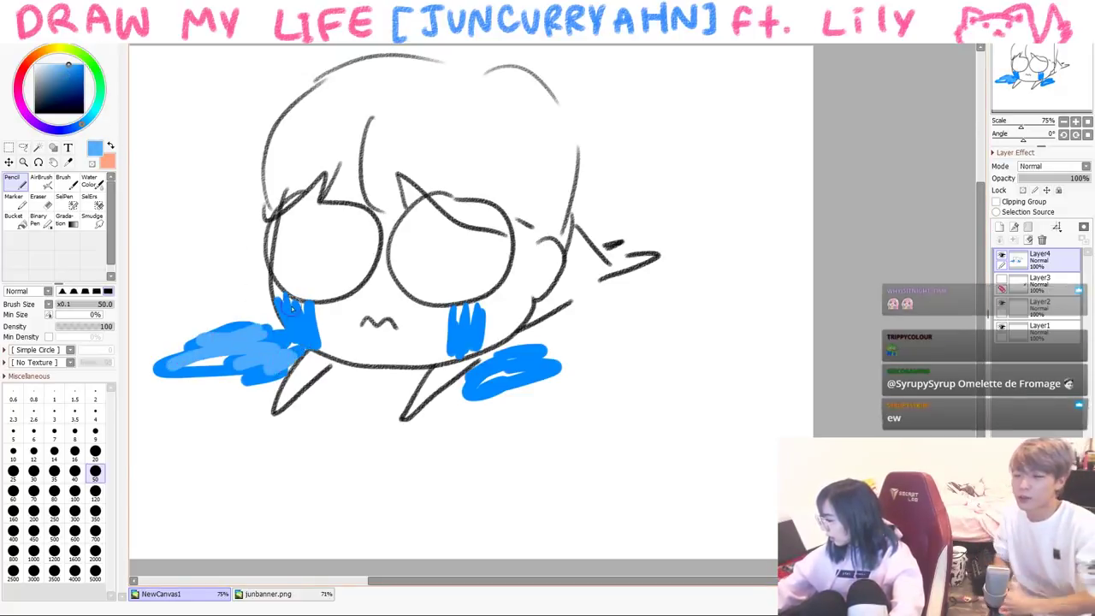
pyautogui.moveTo(295, 299); pyautogui.dragTo(308, 349)
pyautogui.moveTo(458, 313); pyautogui.dragTo(475, 354)
pyautogui.moveTo(539, 361); pyautogui.dragTo(487, 379)
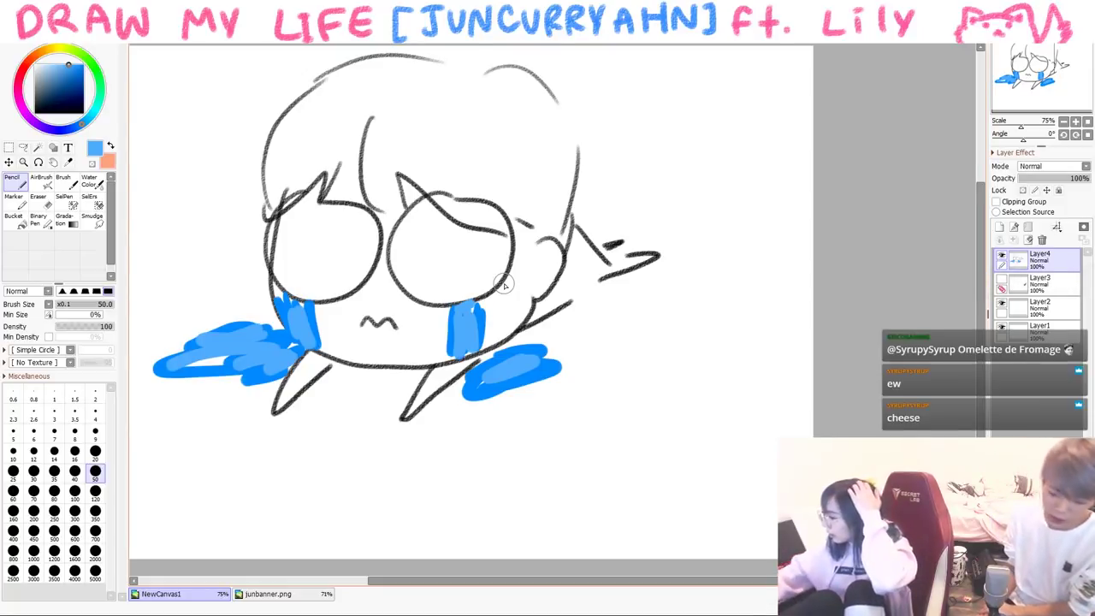
# - Write the caption '~I wk off~' below the character in black at pencil size 20
pyautogui.click(36, 112)
pyautogui.click(95, 451)
pyautogui.moveTo(243, 464); pyautogui.dragTo(248, 517)
pyautogui.moveTo(304, 476)
pyautogui.mouseDown()
pyautogui.moveTo(347, 470)
pyautogui.moveTo(369, 518)
pyautogui.mouseUp()
pyautogui.moveTo(391, 473); pyautogui.dragTo(394, 515)
pyautogui.moveTo(471, 477); pyautogui.dragTo(469, 479)
pyautogui.moveTo(498, 455)
pyautogui.mouseDown()
pyautogui.moveTo(484, 515)
pyautogui.moveTo(502, 486)
pyautogui.mouseUp()
pyautogui.moveTo(532, 463)
pyautogui.mouseDown()
pyautogui.moveTo(519, 511)
pyautogui.moveTo(532, 487)
pyautogui.mouseUp()
pyautogui.moveTo(541, 498); pyautogui.dragTo(590, 492)
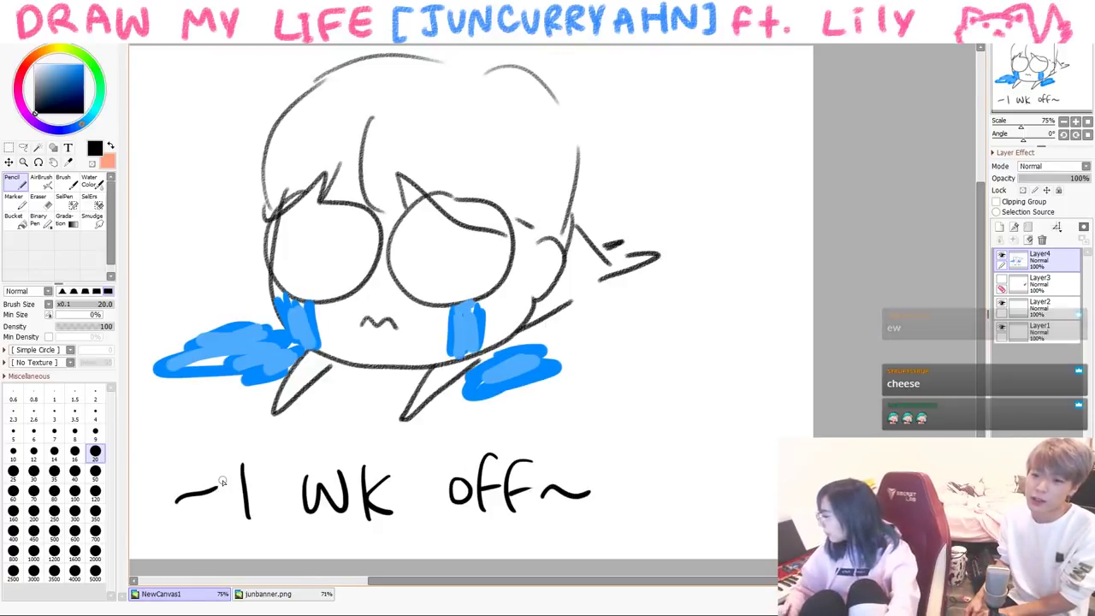
# - Clear the canvas and, with the Brush, draw the first oval labelled DAD
pyautogui.press('Delete')
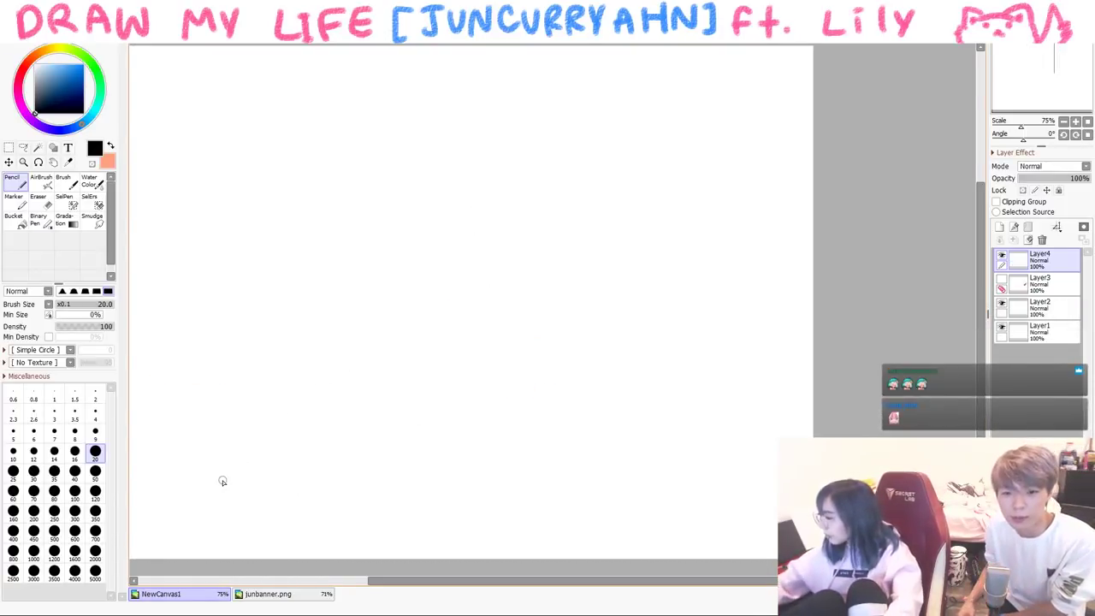
pyautogui.press('b')
pyautogui.moveTo(276, 202)
pyautogui.mouseDown()
pyautogui.moveTo(356, 256)
pyautogui.moveTo(297, 203)
pyautogui.mouseUp()
pyautogui.press('Delete')
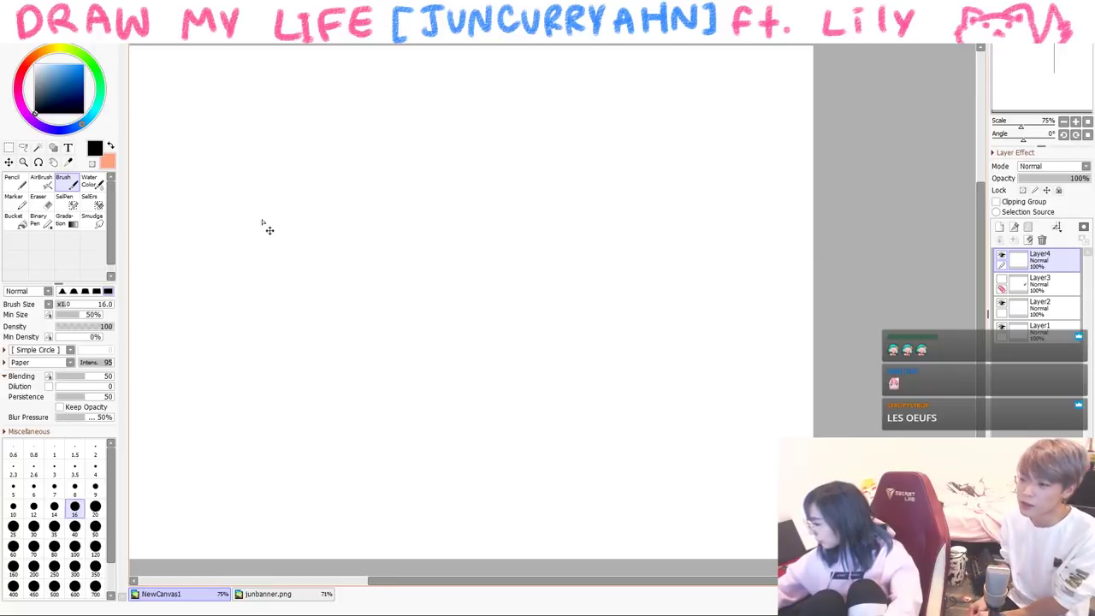
pyautogui.moveTo(325, 279); pyautogui.dragTo(214, 261)
pyautogui.hotkey('ctrl', 'z')
pyautogui.hotkey('ctrl', 'z')
pyautogui.moveTo(256, 322)
pyautogui.mouseDown()
pyautogui.moveTo(210, 283)
pyautogui.moveTo(264, 321)
pyautogui.mouseUp()
pyautogui.moveTo(241, 247); pyautogui.dragTo(285, 272)
pyautogui.moveTo(267, 262); pyautogui.dragTo(281, 258)
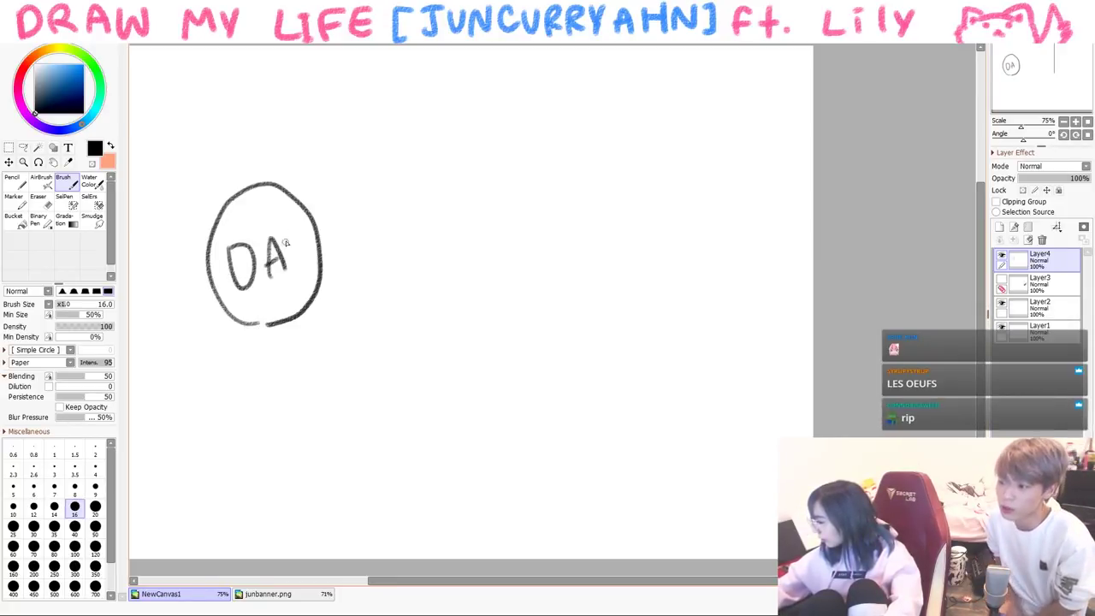
# - Add ovals labelled MOM and SIS, plus the speech text "it's ok." with a line toward them
pyautogui.moveTo(349, 311)
pyautogui.mouseDown()
pyautogui.moveTo(436, 256)
pyautogui.moveTo(350, 316)
pyautogui.mouseUp()
pyautogui.moveTo(341, 279)
pyautogui.mouseDown()
pyautogui.moveTo(347, 246)
pyautogui.moveTo(374, 273)
pyautogui.mouseUp()
pyautogui.moveTo(392, 254); pyautogui.dragTo(394, 257)
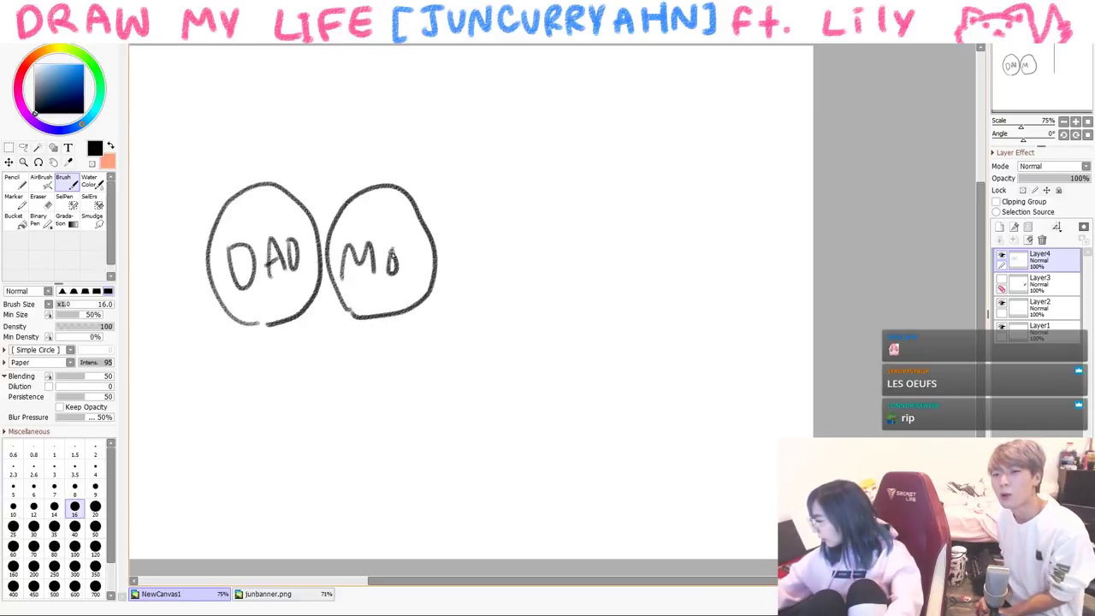
pyautogui.moveTo(310, 322)
pyautogui.mouseDown()
pyautogui.moveTo(334, 420)
pyautogui.moveTo(313, 318)
pyautogui.mouseUp()
pyautogui.moveTo(301, 352); pyautogui.dragTo(287, 386)
pyautogui.moveTo(314, 355); pyautogui.dragTo(314, 383)
pyautogui.moveTo(323, 357)
pyautogui.mouseDown()
pyautogui.moveTo(330, 393)
pyautogui.moveTo(323, 384)
pyautogui.mouseUp()
pyautogui.hotkey('ctrl', 'z')
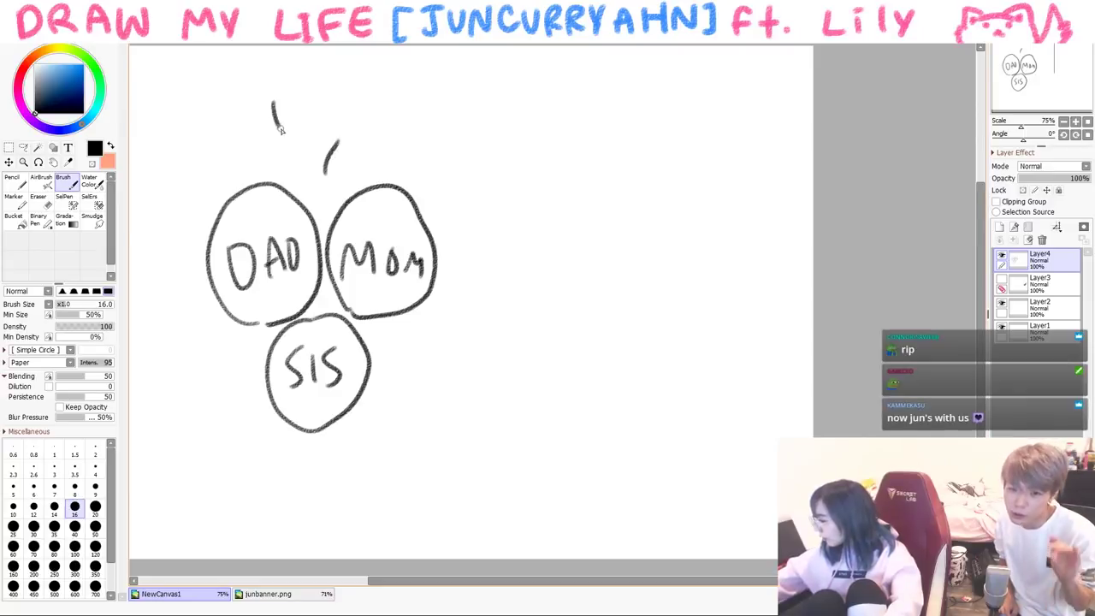
pyautogui.moveTo(364, 80); pyautogui.dragTo(366, 82)
pyautogui.moveTo(397, 74); pyautogui.dragTo(371, 132)
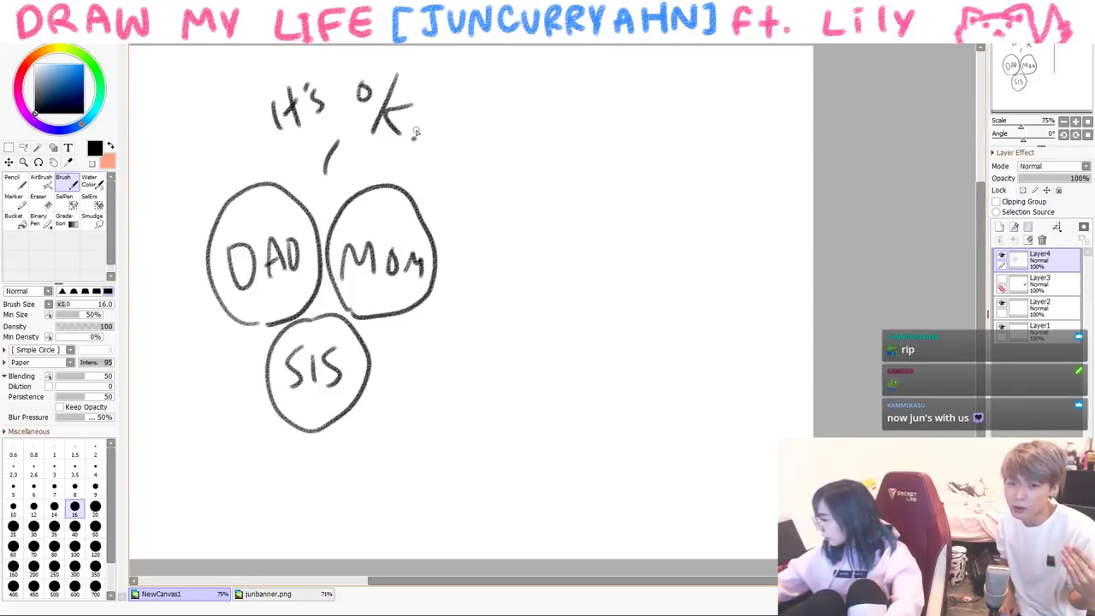
# - Draw a bespectacled character with hair and body replying "ok."
pyautogui.moveTo(548, 258); pyautogui.dragTo(695, 323)
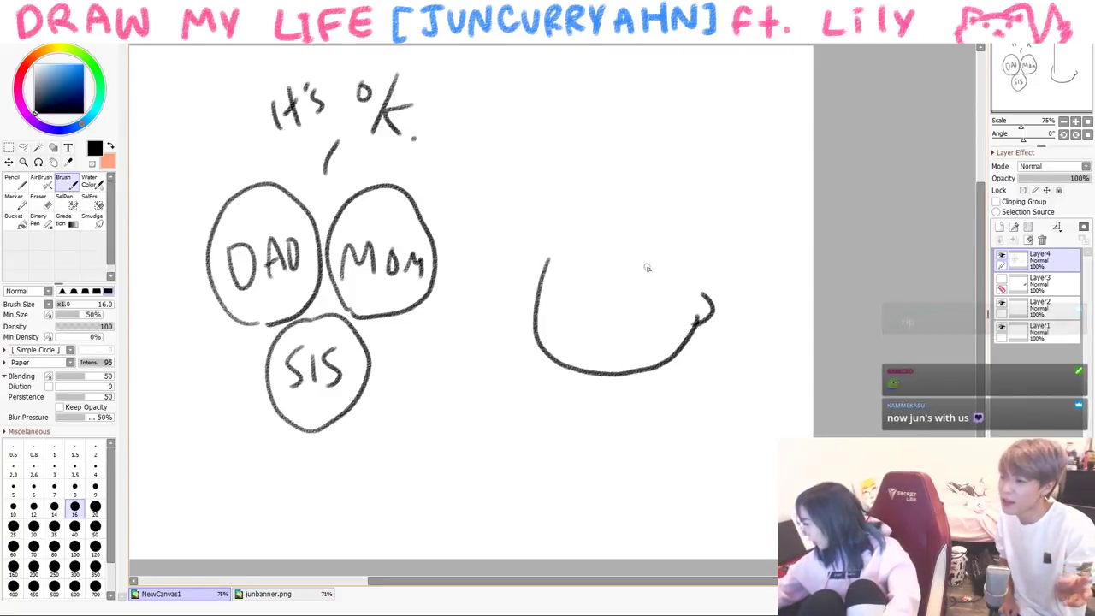
pyautogui.moveTo(648, 256); pyautogui.dragTo(608, 279)
pyautogui.moveTo(534, 314); pyautogui.dragTo(578, 274)
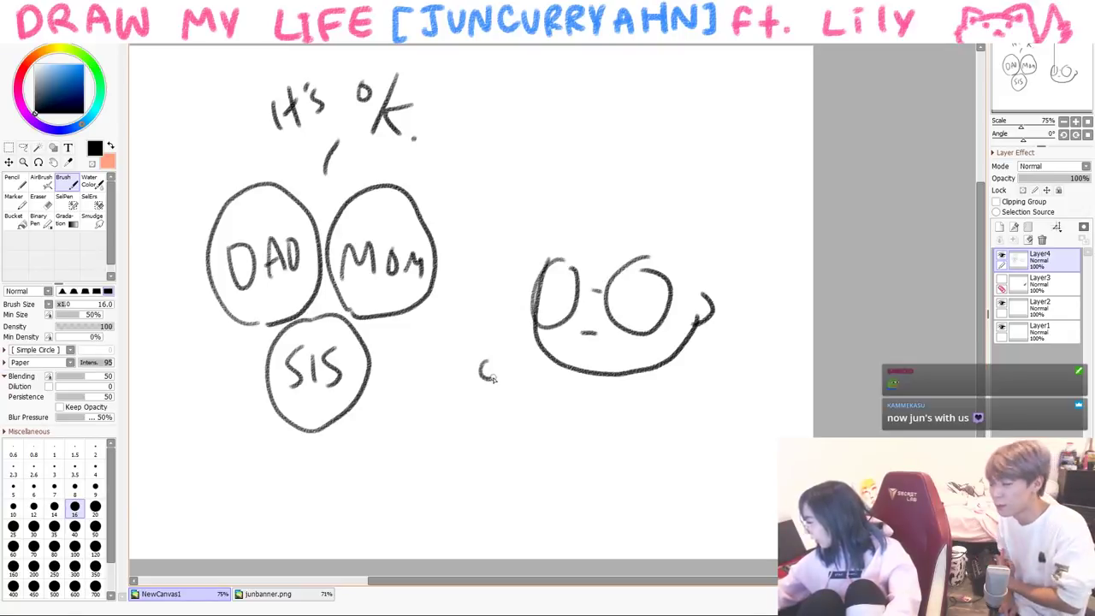
pyautogui.click(523, 374)
pyautogui.moveTo(628, 339); pyautogui.dragTo(627, 366)
pyautogui.moveTo(641, 339); pyautogui.dragTo(643, 366)
pyautogui.moveTo(553, 331); pyautogui.dragTo(552, 358)
pyautogui.moveTo(565, 212)
pyautogui.mouseDown()
pyautogui.moveTo(545, 310)
pyautogui.moveTo(606, 279)
pyautogui.moveTo(684, 298)
pyautogui.moveTo(704, 208)
pyautogui.moveTo(692, 306)
pyautogui.mouseUp()
pyautogui.moveTo(618, 376)
pyautogui.mouseDown()
pyautogui.moveTo(655, 450)
pyautogui.moveTo(567, 458)
pyautogui.mouseUp()
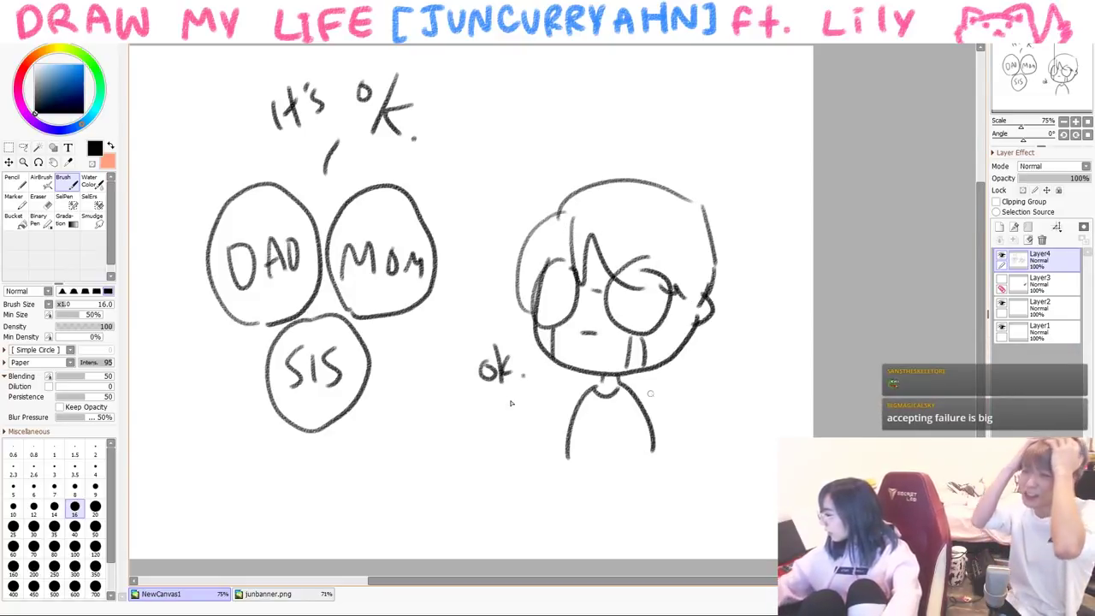
# - Clear the canvas and brush three tilted paper sheet outlines
pyautogui.press('Delete')
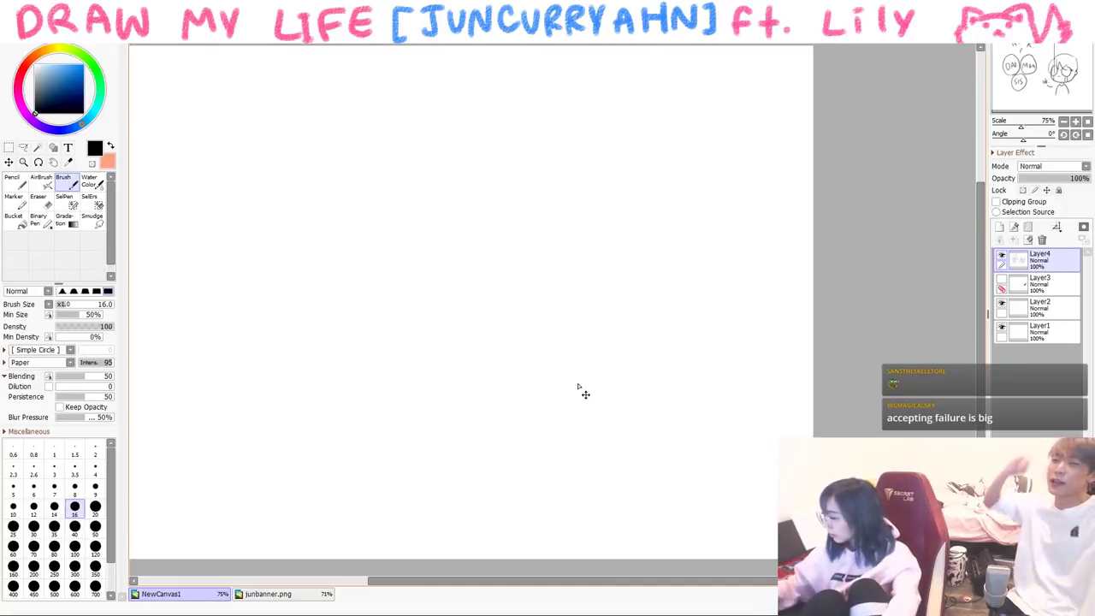
pyautogui.moveTo(189, 290); pyautogui.dragTo(223, 455)
pyautogui.moveTo(184, 270)
pyautogui.mouseDown()
pyautogui.moveTo(275, 445)
pyautogui.moveTo(229, 470)
pyautogui.mouseUp()
pyautogui.moveTo(358, 195)
pyautogui.mouseDown()
pyautogui.moveTo(322, 301)
pyautogui.moveTo(415, 366)
pyautogui.moveTo(347, 378)
pyautogui.mouseUp()
pyautogui.moveTo(466, 186); pyautogui.dragTo(597, 312)
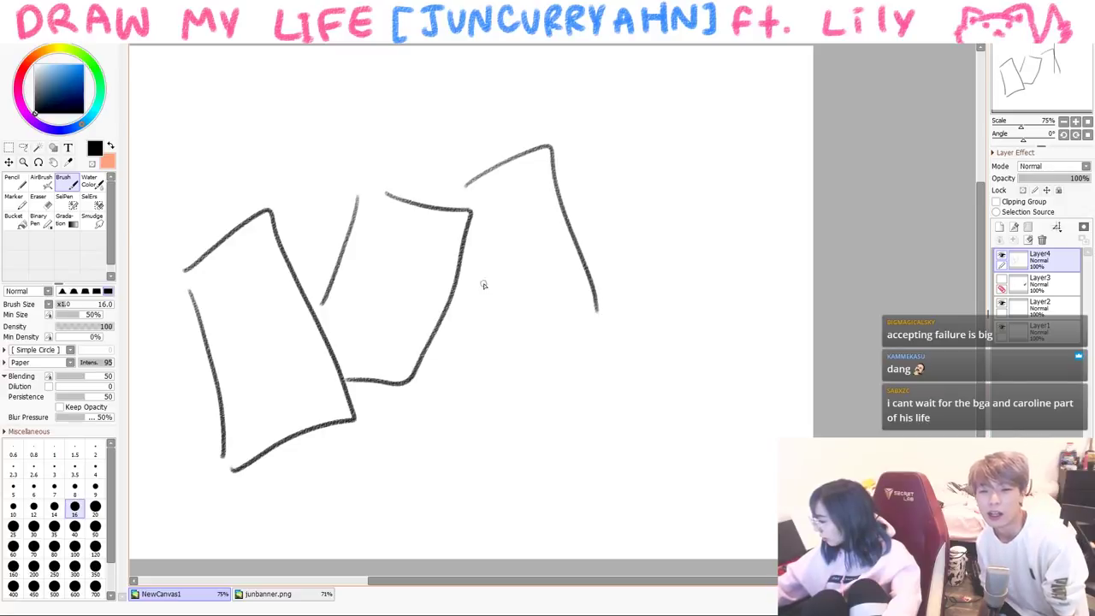
pyautogui.moveTo(472, 295); pyautogui.dragTo(595, 320)
pyautogui.moveTo(192, 150)
pyautogui.mouseDown()
pyautogui.moveTo(182, 200)
pyautogui.moveTo(205, 191)
pyautogui.mouseUp()
# - Handwrite the caption 'College apps~' across the top
pyautogui.moveTo(215, 159); pyautogui.dragTo(214, 163)
pyautogui.moveTo(226, 133)
pyautogui.mouseDown()
pyautogui.moveTo(229, 176)
pyautogui.moveTo(246, 171)
pyautogui.mouseUp()
pyautogui.moveTo(257, 154)
pyautogui.mouseDown()
pyautogui.moveTo(279, 137)
pyautogui.moveTo(301, 175)
pyautogui.mouseUp()
pyautogui.moveTo(315, 153)
pyautogui.mouseDown()
pyautogui.moveTo(342, 135)
pyautogui.moveTo(402, 128)
pyautogui.mouseUp()
pyautogui.moveTo(414, 99)
pyautogui.mouseDown()
pyautogui.moveTo(420, 123)
pyautogui.moveTo(435, 104)
pyautogui.mouseUp()
pyautogui.moveTo(438, 101); pyautogui.dragTo(443, 116)
pyautogui.moveTo(455, 85); pyautogui.dragTo(460, 101)
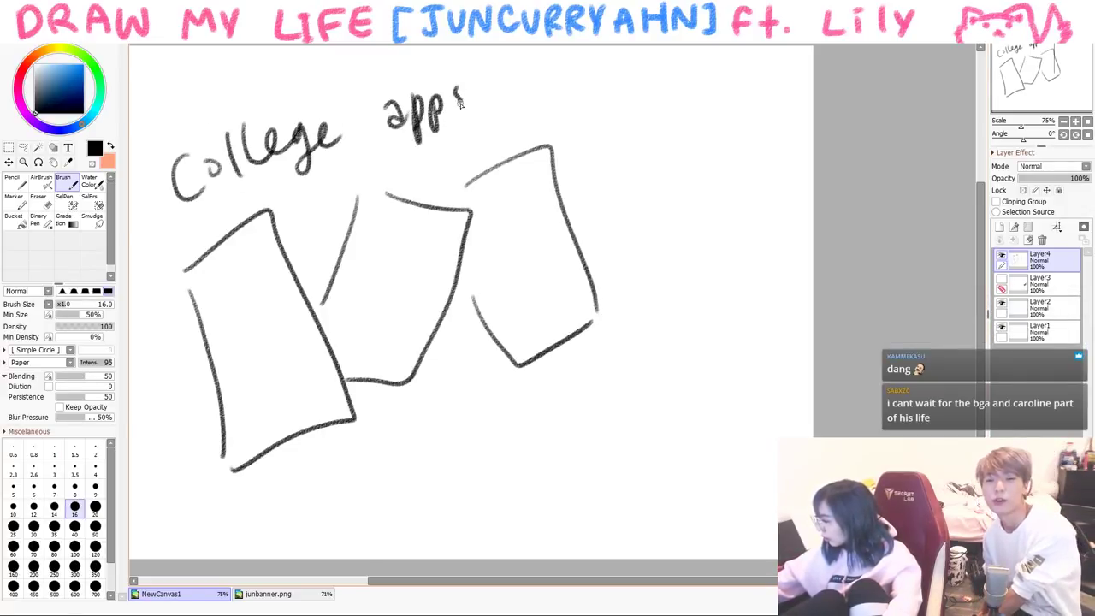
# - Add a fourth sheet and draw text lines on all four papers
pyautogui.moveTo(578, 203)
pyautogui.mouseDown()
pyautogui.moveTo(722, 282)
pyautogui.moveTo(616, 323)
pyautogui.mouseUp()
pyautogui.moveTo(608, 131); pyautogui.dragTo(731, 127)
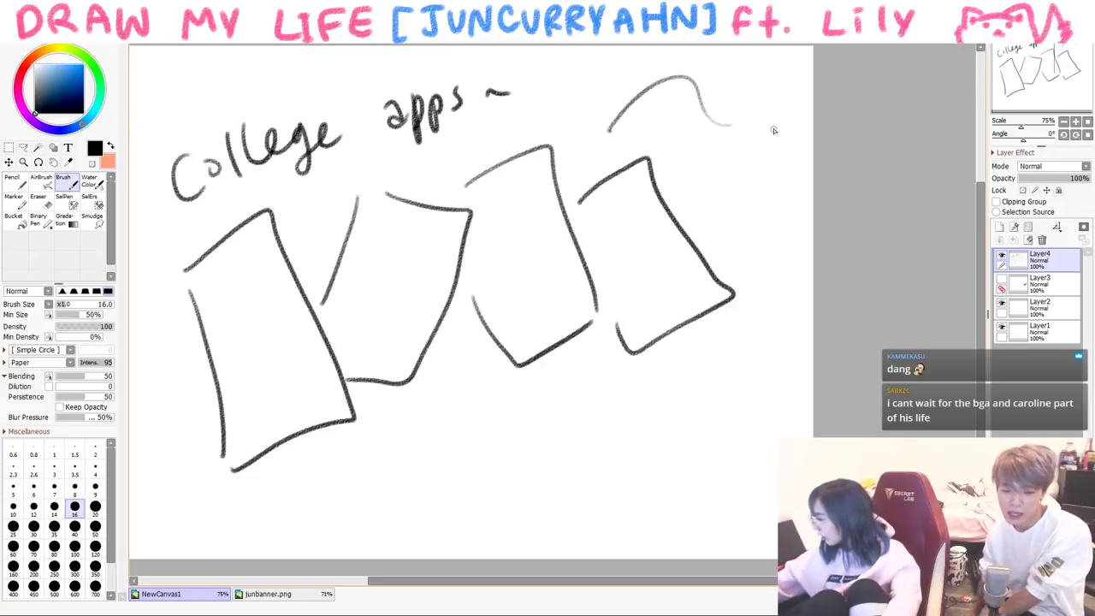
pyautogui.moveTo(219, 273); pyautogui.dragTo(263, 257)
pyautogui.moveTo(222, 306); pyautogui.dragTo(265, 286)
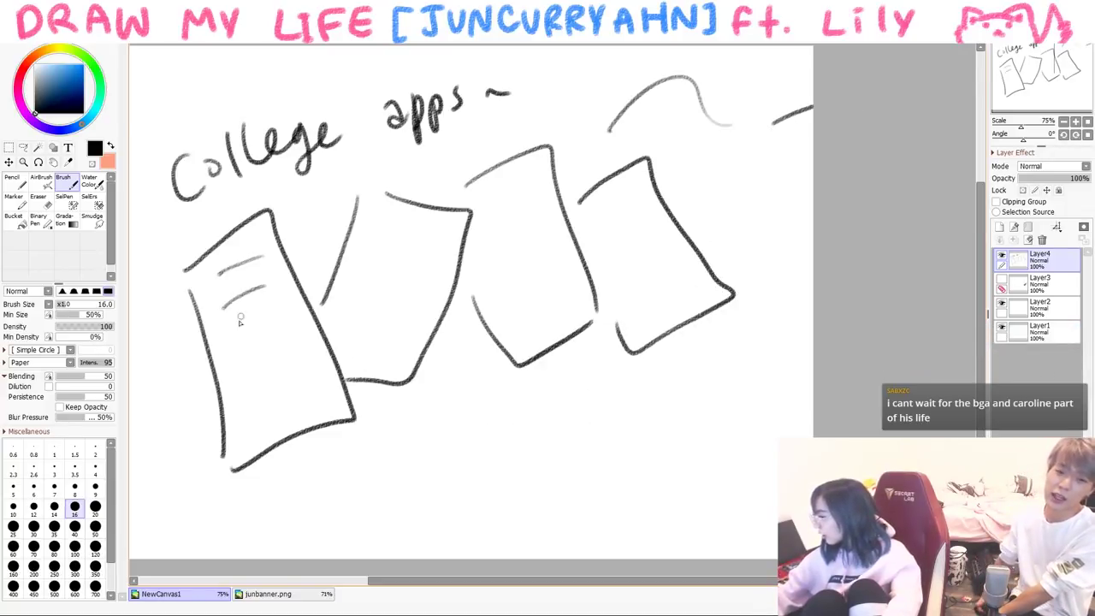
pyautogui.moveTo(369, 276); pyautogui.dragTo(395, 275)
pyautogui.moveTo(504, 238)
pyautogui.mouseDown()
pyautogui.moveTo(531, 229)
pyautogui.moveTo(533, 244)
pyautogui.mouseUp()
pyautogui.moveTo(512, 276); pyautogui.dragTo(540, 263)
pyautogui.moveTo(622, 224); pyautogui.dragTo(653, 216)
pyautogui.moveTo(613, 274); pyautogui.dragTo(643, 241)
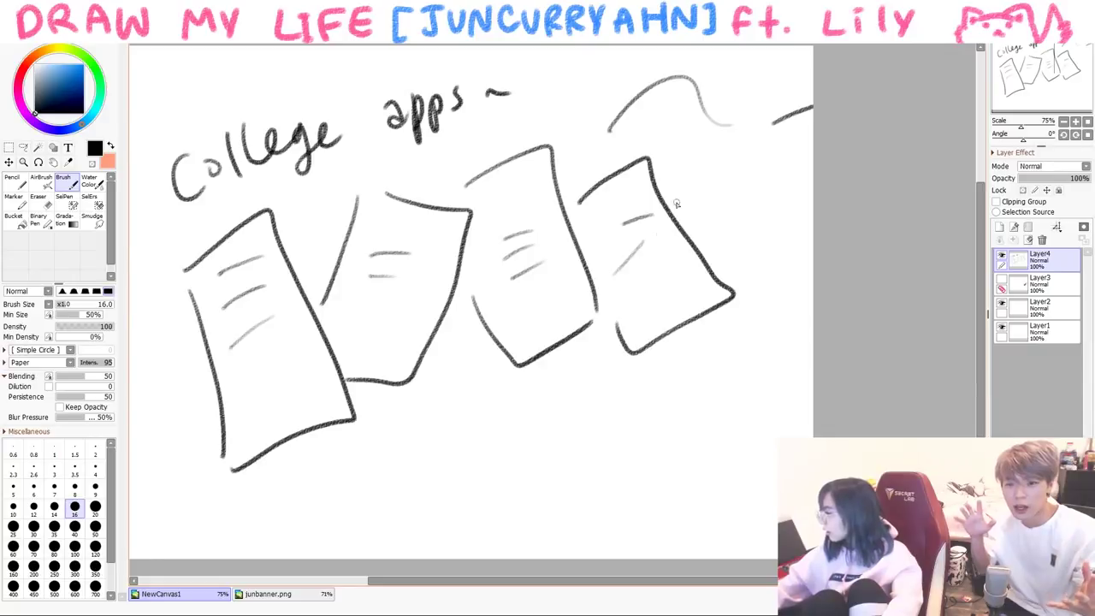
pyautogui.moveTo(419, 398); pyautogui.dragTo(506, 359)
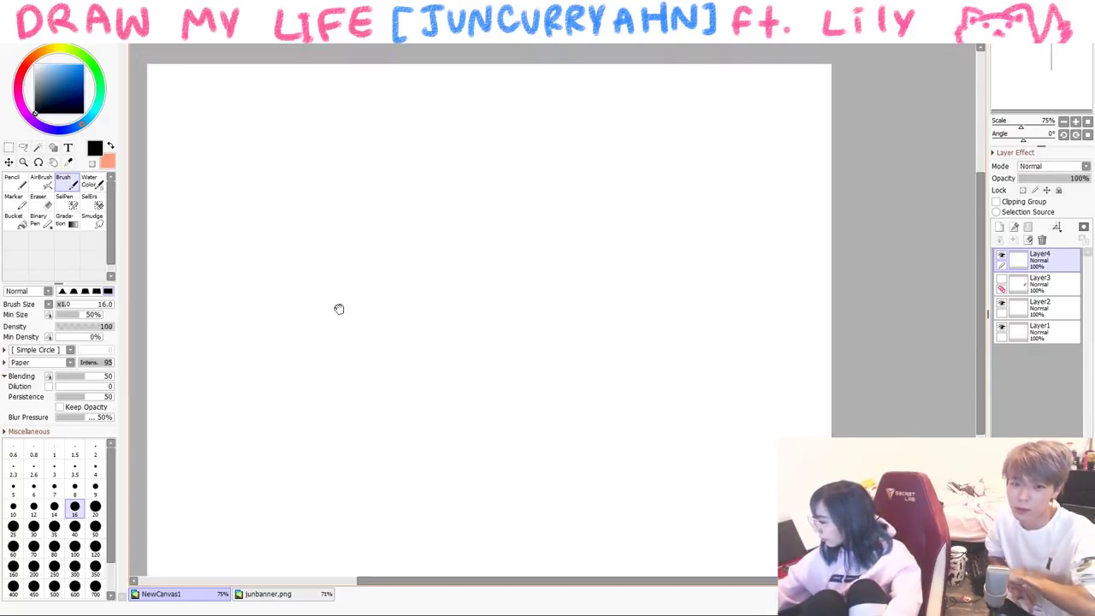
# - Write 'NORTHWESTERN' across the top and underline it
pyautogui.moveTo(189, 156); pyautogui.dragTo(238, 111)
pyautogui.moveTo(262, 120)
pyautogui.mouseDown()
pyautogui.moveTo(250, 152)
pyautogui.moveTo(261, 120)
pyautogui.mouseUp()
pyautogui.moveTo(275, 163)
pyautogui.mouseDown()
pyautogui.moveTo(275, 135)
pyautogui.moveTo(349, 171)
pyautogui.mouseUp()
pyautogui.moveTo(365, 120)
pyautogui.mouseDown()
pyautogui.moveTo(400, 116)
pyautogui.moveTo(434, 159)
pyautogui.moveTo(489, 121)
pyautogui.moveTo(471, 166)
pyautogui.mouseUp()
pyautogui.moveTo(511, 128)
pyautogui.mouseDown()
pyautogui.moveTo(513, 170)
pyautogui.moveTo(510, 147)
pyautogui.mouseUp()
pyautogui.moveTo(518, 168)
pyautogui.mouseDown()
pyautogui.moveTo(520, 128)
pyautogui.moveTo(542, 169)
pyautogui.mouseUp()
pyautogui.moveTo(552, 168); pyautogui.dragTo(574, 120)
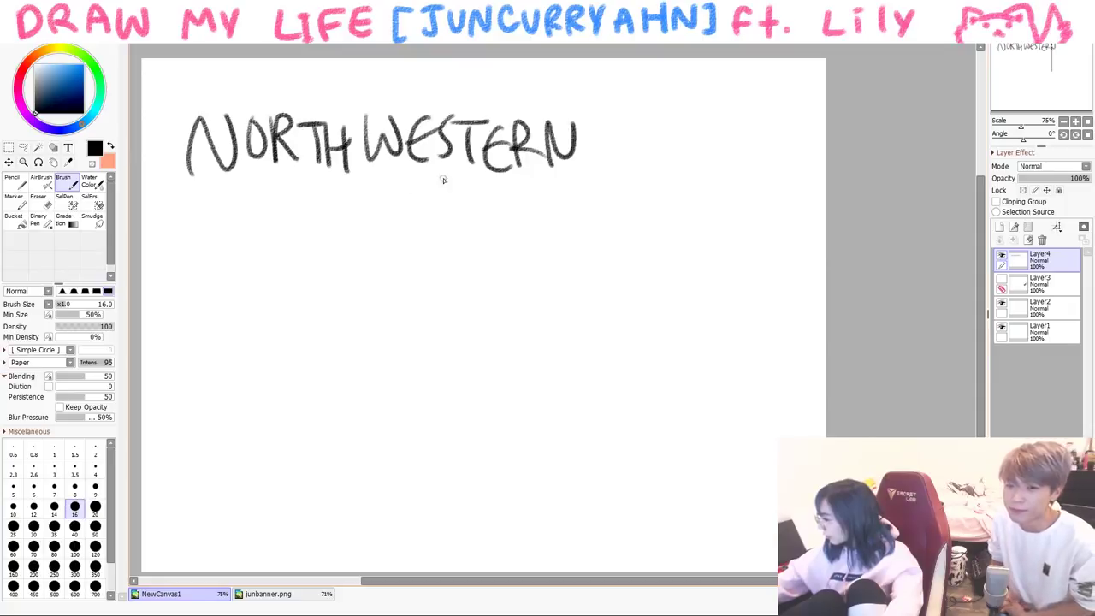
pyautogui.moveTo(184, 218); pyautogui.dragTo(532, 221)
# - Draw a cat with raised arm and curled tail, captioned 'be a wild cat!'
pyautogui.moveTo(264, 325)
pyautogui.mouseDown()
pyautogui.moveTo(364, 311)
pyautogui.moveTo(419, 333)
pyautogui.moveTo(387, 321)
pyautogui.mouseUp()
pyautogui.moveTo(278, 315)
pyautogui.mouseDown()
pyautogui.moveTo(199, 293)
pyautogui.moveTo(203, 383)
pyautogui.mouseUp()
pyautogui.moveTo(221, 353)
pyautogui.mouseDown()
pyautogui.moveTo(242, 348)
pyautogui.moveTo(224, 340)
pyautogui.mouseUp()
pyautogui.moveTo(209, 385)
pyautogui.mouseDown()
pyautogui.moveTo(202, 448)
pyautogui.moveTo(421, 401)
pyautogui.moveTo(412, 342)
pyautogui.mouseUp()
pyautogui.moveTo(416, 350); pyautogui.dragTo(433, 361)
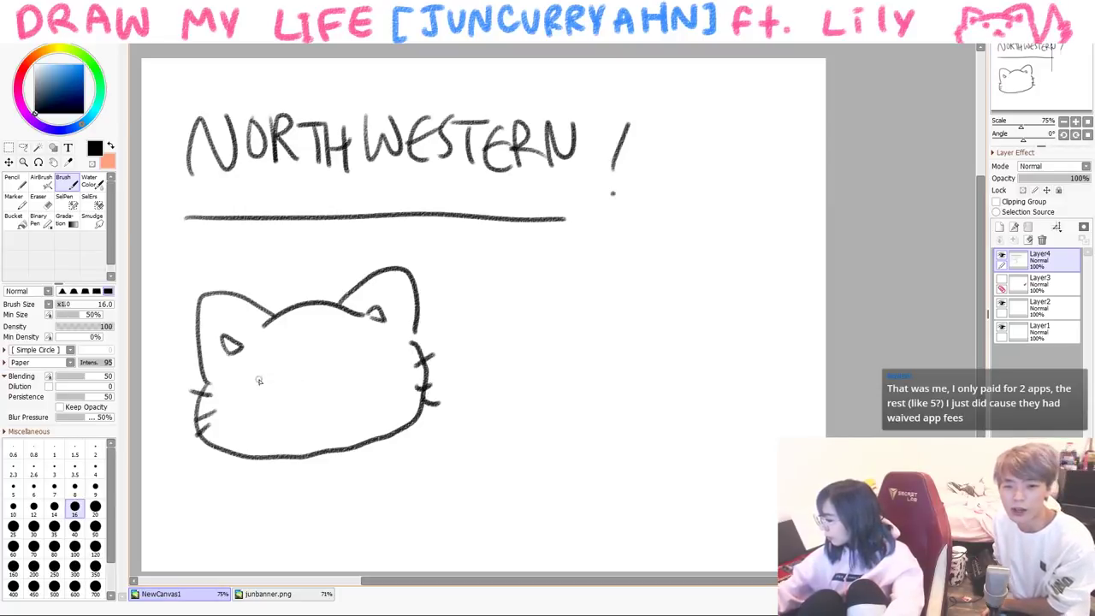
pyautogui.moveTo(466, 333); pyautogui.dragTo(446, 344)
pyautogui.moveTo(244, 458); pyautogui.dragTo(212, 535)
pyautogui.moveTo(300, 474); pyautogui.dragTo(315, 462)
pyautogui.moveTo(432, 434); pyautogui.dragTo(392, 462)
pyautogui.moveTo(391, 462); pyautogui.dragTo(393, 569)
pyautogui.moveTo(215, 511)
pyautogui.mouseDown()
pyautogui.moveTo(209, 537)
pyautogui.moveTo(204, 563)
pyautogui.mouseUp()
pyautogui.moveTo(178, 570)
pyautogui.mouseDown()
pyautogui.moveTo(167, 508)
pyautogui.moveTo(192, 566)
pyautogui.mouseUp()
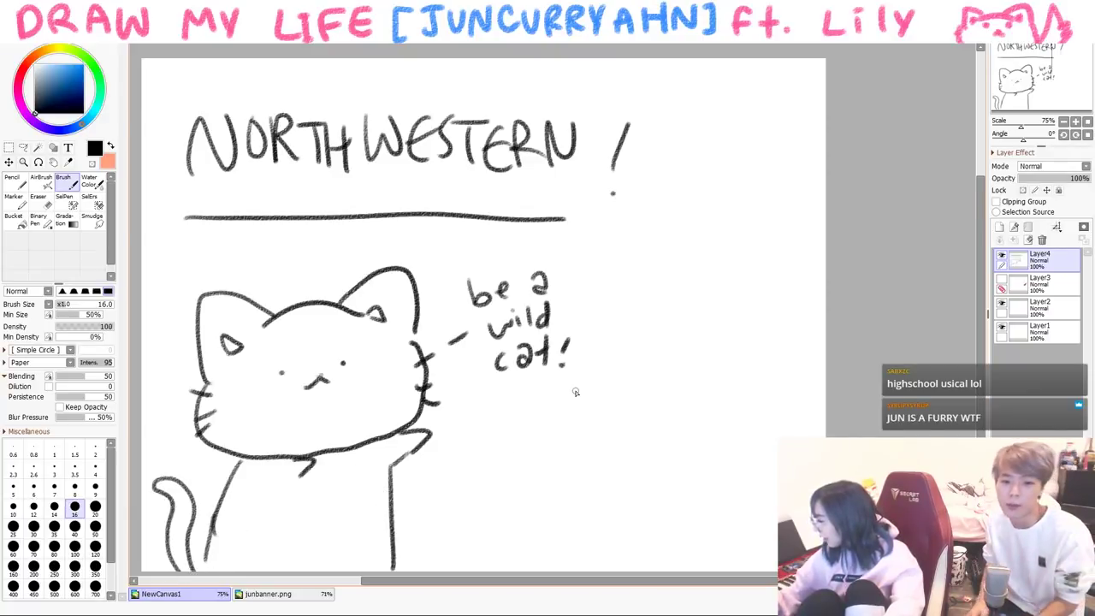
# - Draw a second character's face with round glasses and hair, exclaiming 'ooooooh'
pyautogui.moveTo(631, 347)
pyautogui.mouseDown()
pyautogui.moveTo(667, 452)
pyautogui.moveTo(735, 410)
pyautogui.moveTo(643, 352)
pyautogui.mouseUp()
pyautogui.moveTo(676, 389)
pyautogui.mouseDown()
pyautogui.moveTo(713, 370)
pyautogui.moveTo(727, 419)
pyautogui.mouseUp()
pyautogui.moveTo(644, 315)
pyautogui.mouseDown()
pyautogui.moveTo(660, 314)
pyautogui.moveTo(650, 305)
pyautogui.moveTo(742, 319)
pyautogui.moveTo(743, 401)
pyautogui.mouseUp()
pyautogui.moveTo(684, 266); pyautogui.dragTo(686, 267)
pyautogui.moveTo(705, 268); pyautogui.dragTo(746, 284)
pyautogui.moveTo(757, 298); pyautogui.dragTo(770, 321)
pyautogui.moveTo(778, 338)
pyautogui.mouseDown()
pyautogui.moveTo(790, 329)
pyautogui.moveTo(779, 360)
pyautogui.mouseUp()
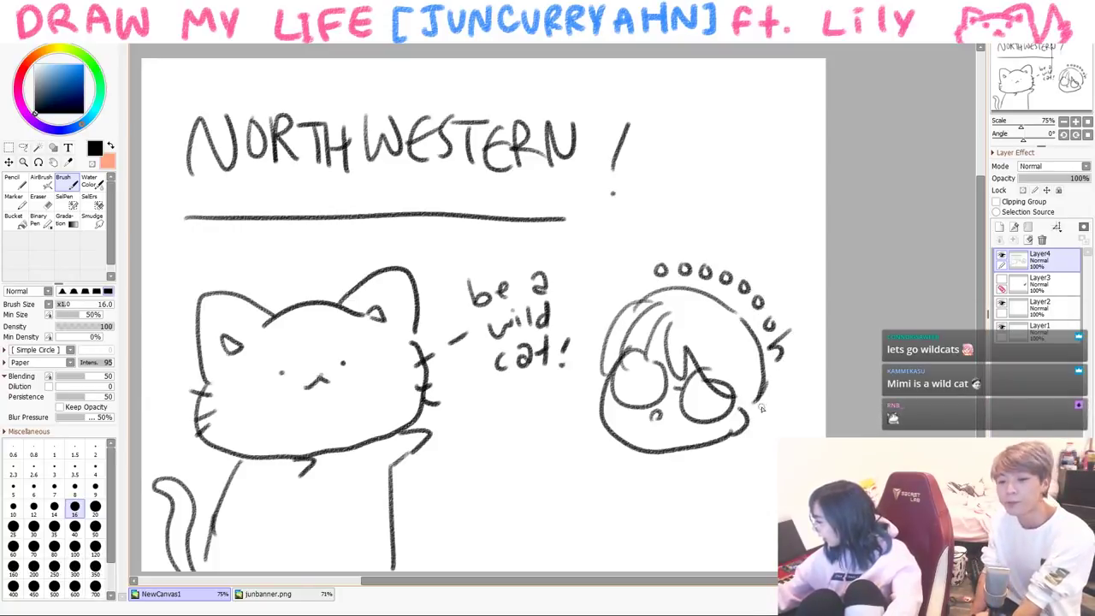
# - Hatch the glasses lenses and hair, then draw the character's arms, collar and body
pyautogui.moveTo(631, 385); pyautogui.dragTo(654, 404)
pyautogui.moveTo(692, 390); pyautogui.dragTo(710, 409)
pyautogui.moveTo(700, 359); pyautogui.dragTo(715, 349)
pyautogui.moveTo(630, 346); pyautogui.dragTo(652, 337)
pyautogui.moveTo(611, 437); pyautogui.dragTo(625, 464)
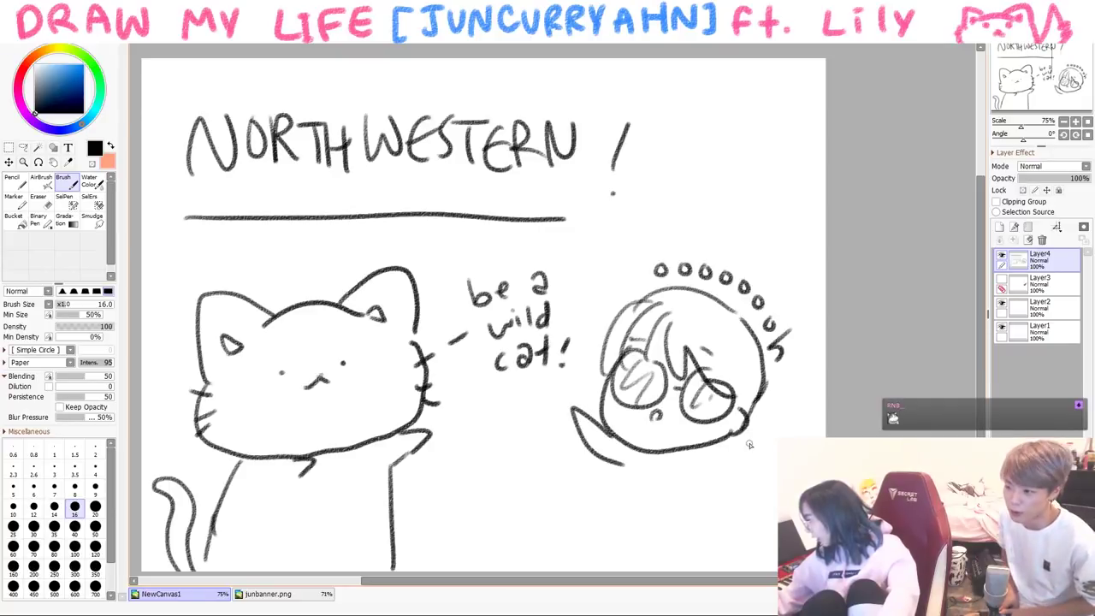
pyautogui.hotkey('ctrl', 'z')
pyautogui.moveTo(756, 429)
pyautogui.mouseDown()
pyautogui.moveTo(717, 473)
pyautogui.moveTo(737, 532)
pyautogui.mouseUp()
pyautogui.hotkey('ctrl', 'z')
pyautogui.moveTo(622, 466); pyautogui.dragTo(613, 534)
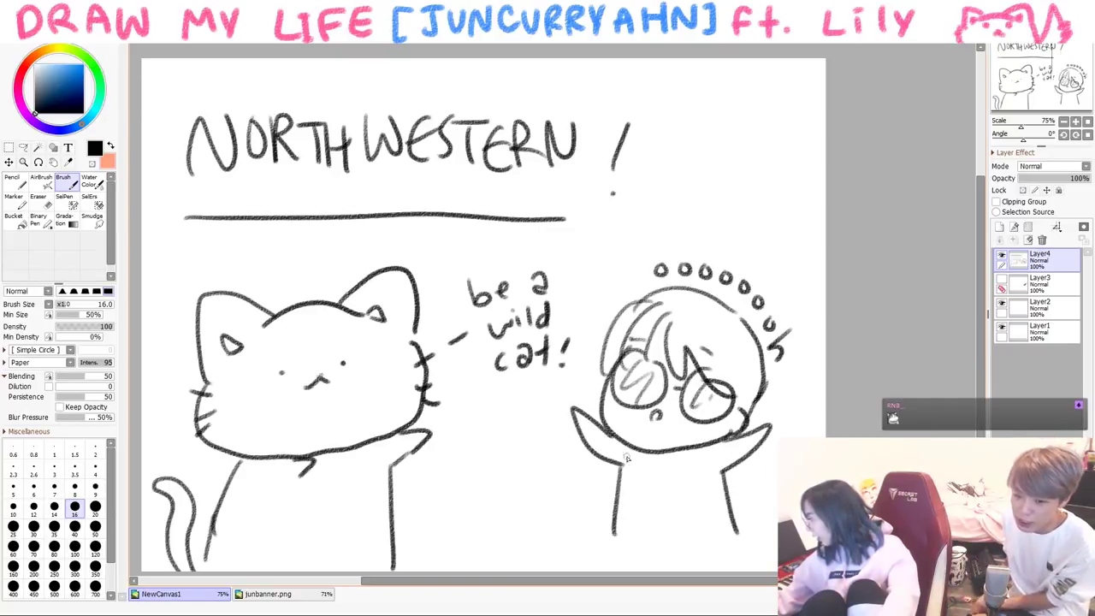
pyautogui.moveTo(726, 447)
pyautogui.mouseDown()
pyautogui.moveTo(649, 460)
pyautogui.moveTo(674, 458)
pyautogui.mouseUp()
pyautogui.moveTo(626, 543)
pyautogui.mouseDown()
pyautogui.moveTo(723, 537)
pyautogui.moveTo(740, 576)
pyautogui.mouseUp()
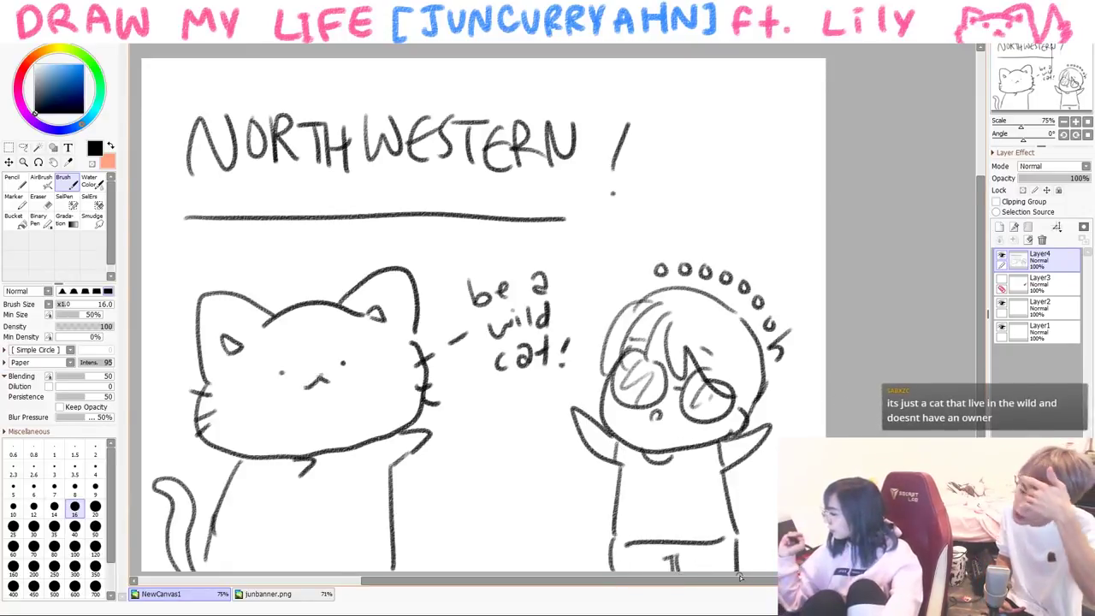
# - Show the hidden violin layer and remove the music-note doodle below the caption
pyautogui.moveTo(485, 466)
pyautogui.mouseDown()
pyautogui.moveTo(488, 508)
pyautogui.moveTo(487, 466)
pyautogui.moveTo(513, 494)
pyautogui.mouseUp()
pyautogui.click(1002, 278)
pyautogui.scroll(-2, 479, 342)
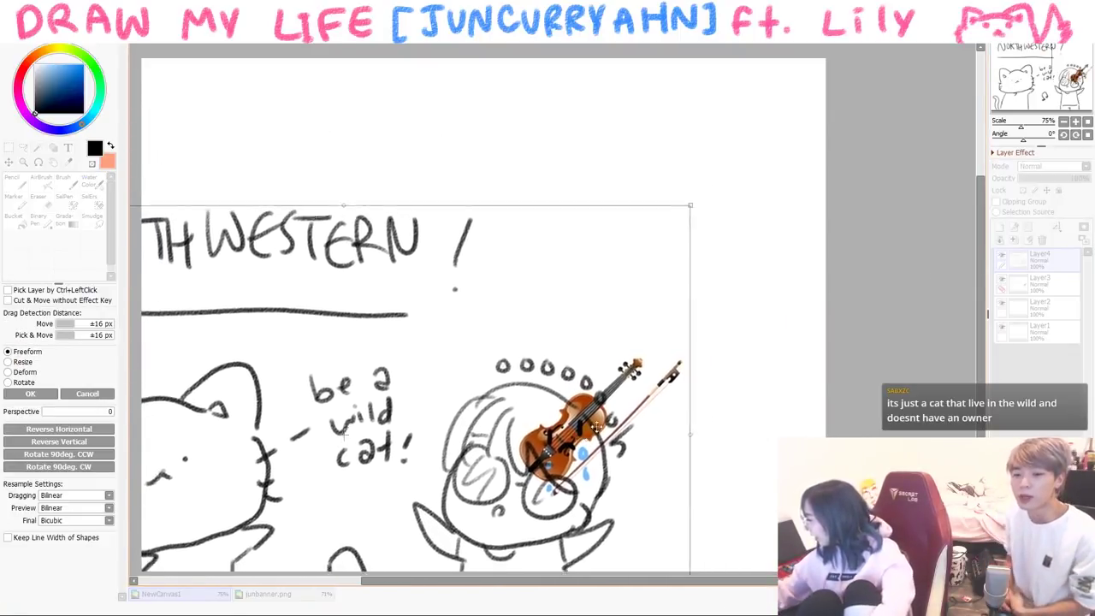
pyautogui.scroll(2, 479, 342)
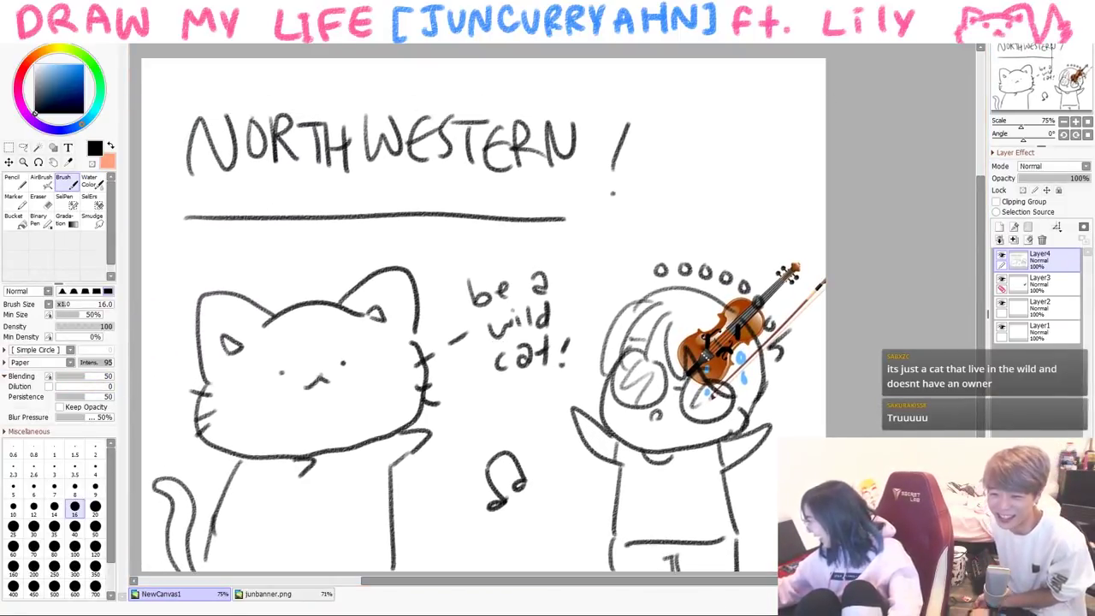
pyautogui.hotkey('ctrl', 'z')
pyautogui.hotkey('ctrl', 'z')
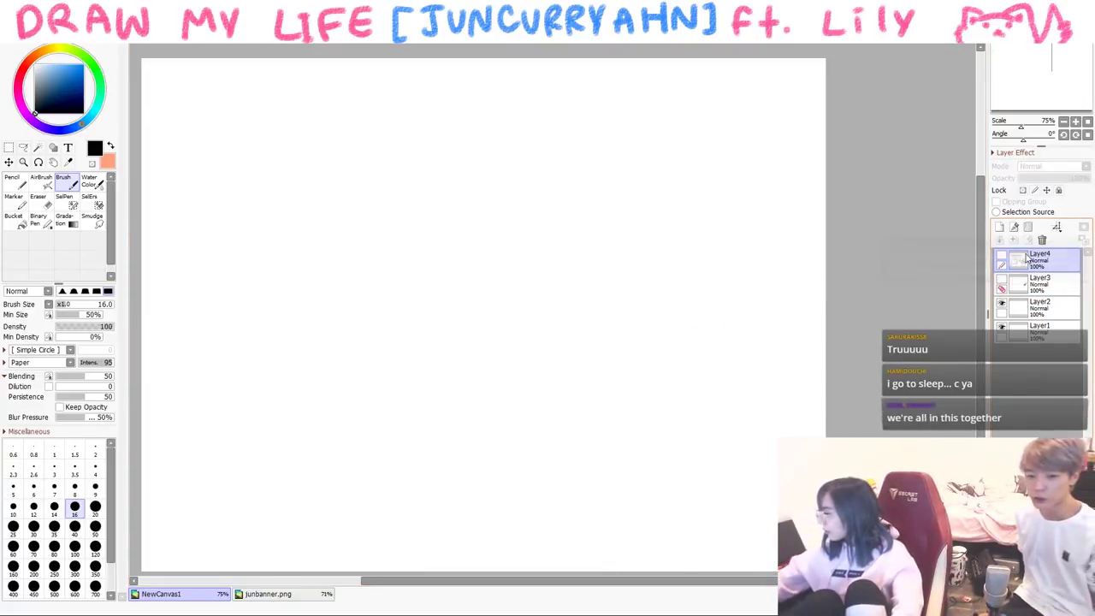
# - On a new layer, draw a face with jaw, ear, glasses, swept hair and a dot mouth
pyautogui.click(999, 227)
pyautogui.moveTo(582, 164)
pyautogui.mouseDown()
pyautogui.moveTo(581, 257)
pyautogui.moveTo(482, 319)
pyautogui.moveTo(375, 269)
pyautogui.mouseUp()
pyautogui.moveTo(447, 165)
pyautogui.mouseDown()
pyautogui.moveTo(451, 260)
pyautogui.moveTo(493, 190)
pyautogui.mouseUp()
pyautogui.moveTo(497, 205); pyautogui.dragTo(524, 203)
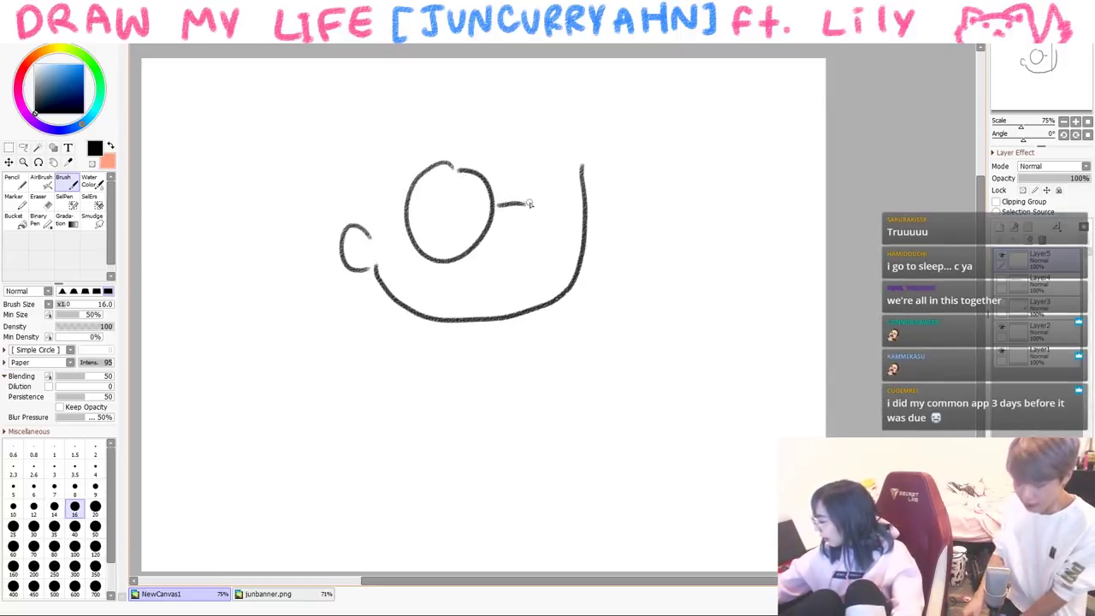
pyautogui.moveTo(552, 161); pyautogui.dragTo(573, 175)
pyautogui.moveTo(363, 233); pyautogui.dragTo(395, 215)
pyautogui.moveTo(437, 107)
pyautogui.mouseDown()
pyautogui.moveTo(438, 137)
pyautogui.moveTo(590, 190)
pyautogui.mouseUp()
pyautogui.moveTo(535, 76)
pyautogui.mouseDown()
pyautogui.moveTo(605, 182)
pyautogui.moveTo(597, 224)
pyautogui.mouseUp()
pyautogui.moveTo(428, 131); pyautogui.dragTo(366, 231)
pyautogui.moveTo(368, 92)
pyautogui.mouseDown()
pyautogui.moveTo(323, 220)
pyautogui.moveTo(436, 58)
pyautogui.mouseUp()
pyautogui.click(515, 274)
# - Draw the character's collar, torso, bent arm, legs and a backpack outline behind it
pyautogui.moveTo(433, 326)
pyautogui.mouseDown()
pyautogui.moveTo(427, 381)
pyautogui.moveTo(455, 380)
pyautogui.moveTo(448, 475)
pyautogui.mouseUp()
pyautogui.moveTo(428, 374); pyautogui.dragTo(406, 428)
pyautogui.moveTo(409, 334); pyautogui.dragTo(402, 506)
pyautogui.moveTo(448, 479); pyautogui.dragTo(428, 501)
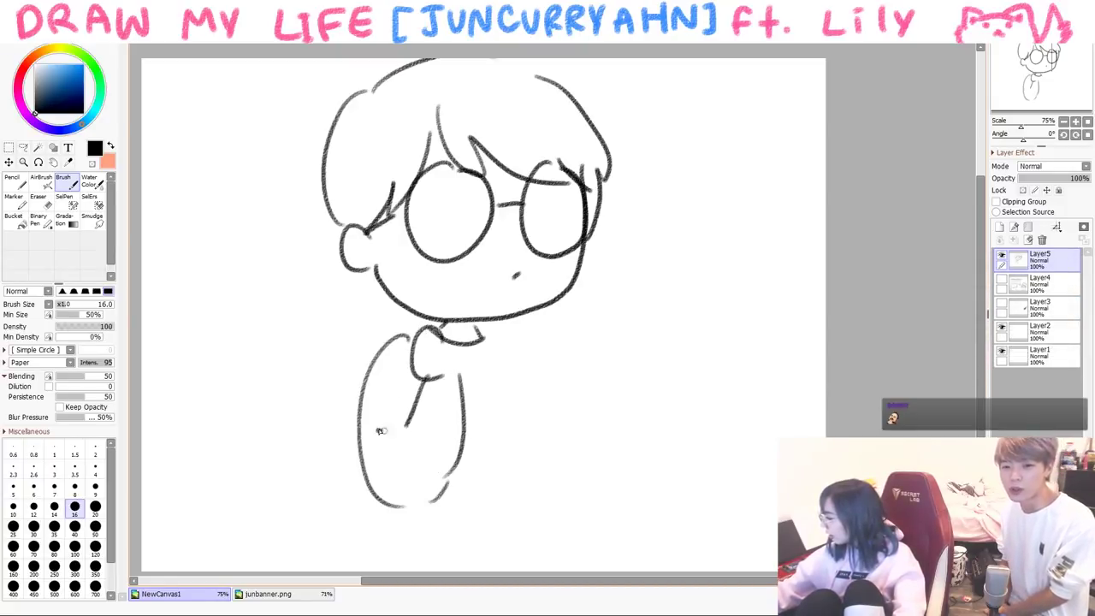
pyautogui.moveTo(505, 335)
pyautogui.mouseDown()
pyautogui.moveTo(532, 349)
pyautogui.moveTo(526, 463)
pyautogui.moveTo(522, 395)
pyautogui.mouseUp()
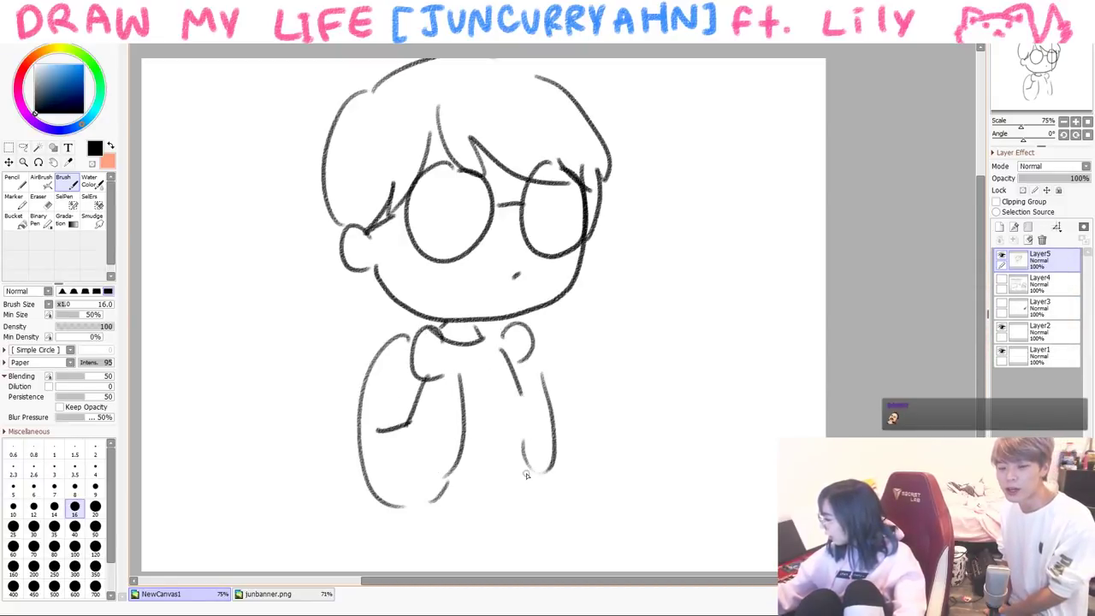
pyautogui.moveTo(532, 483); pyautogui.dragTo(539, 544)
pyautogui.moveTo(539, 545); pyautogui.dragTo(408, 542)
pyautogui.moveTo(376, 301); pyautogui.dragTo(383, 530)
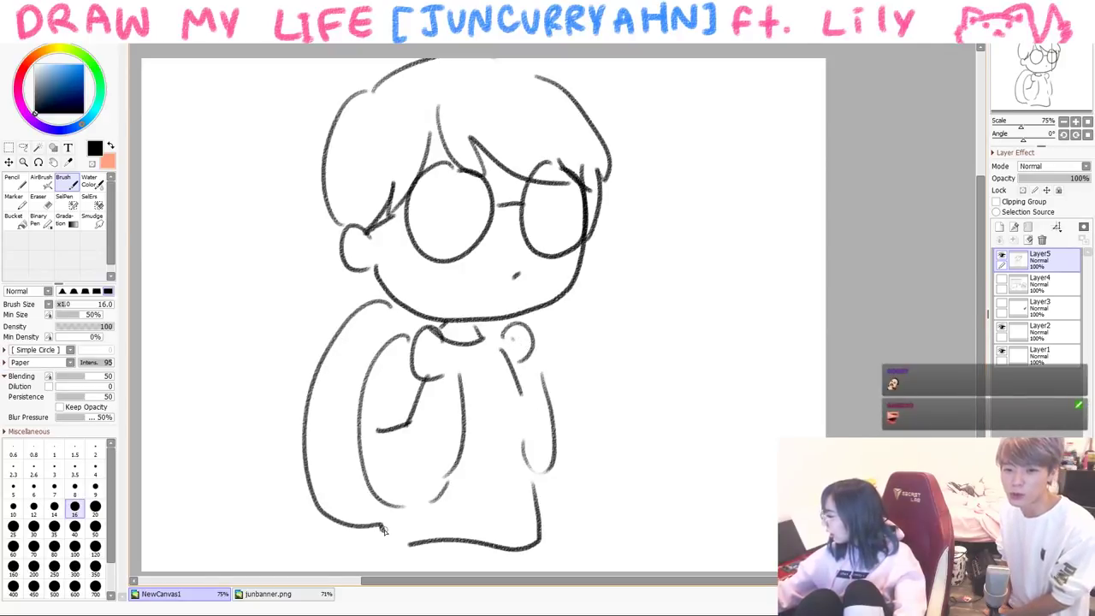
# - Add a speech bubble with three ellipsis dots and a cat face on the shirt
pyautogui.moveTo(626, 321); pyautogui.dragTo(621, 340)
pyautogui.moveTo(631, 314)
pyautogui.mouseDown()
pyautogui.moveTo(746, 376)
pyautogui.moveTo(638, 360)
pyautogui.mouseUp()
pyautogui.click(674, 333)
pyautogui.click(701, 343)
pyautogui.click(724, 351)
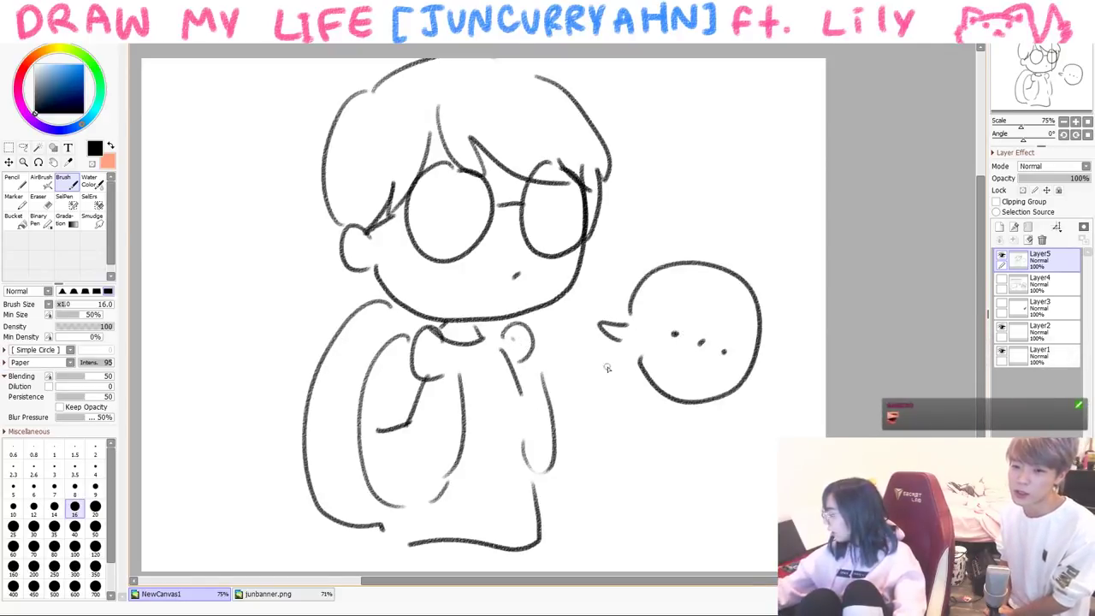
pyautogui.moveTo(477, 421); pyautogui.dragTo(515, 389)
pyautogui.click(485, 397)
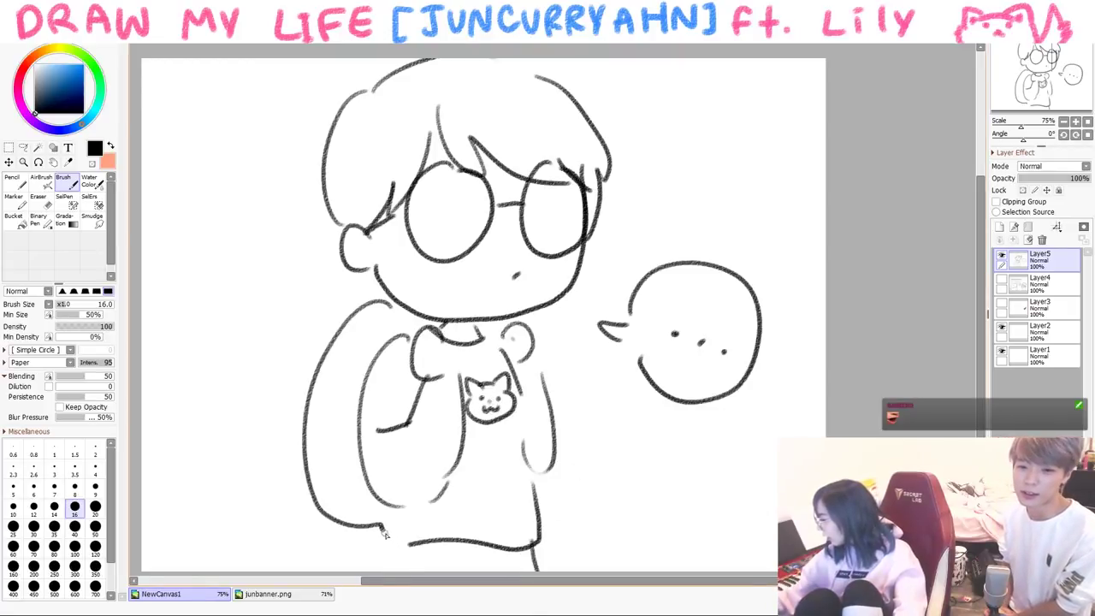
pyautogui.moveTo(458, 551); pyautogui.dragTo(463, 571)
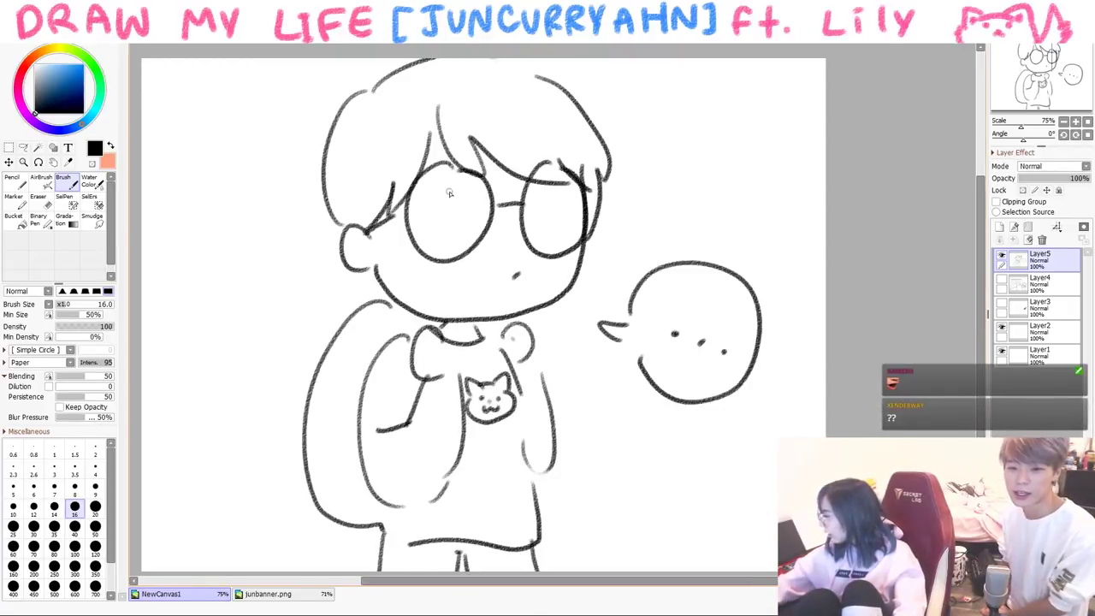
# - Hatch both glasses lenses, add a hair curl and draw the backpack straps
pyautogui.moveTo(423, 236); pyautogui.dragTo(446, 171)
pyautogui.moveTo(438, 241); pyautogui.dragTo(467, 191)
pyautogui.moveTo(526, 232); pyautogui.dragTo(552, 188)
pyautogui.moveTo(540, 241); pyautogui.dragTo(564, 195)
pyautogui.moveTo(436, 149); pyautogui.dragTo(469, 142)
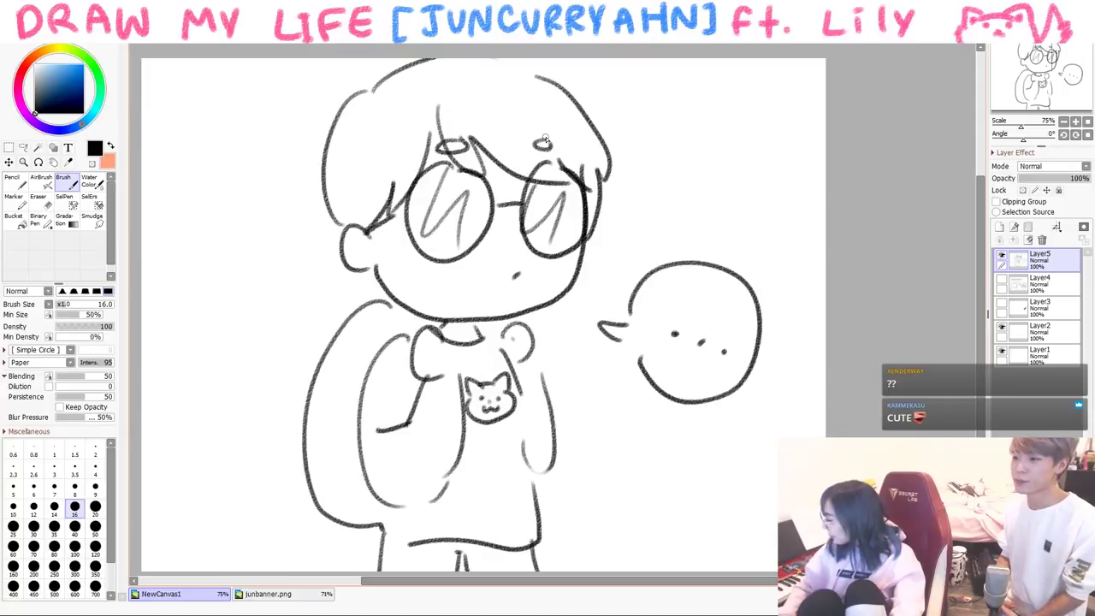
pyautogui.moveTo(308, 404); pyautogui.dragTo(330, 470)
pyautogui.moveTo(334, 367); pyautogui.dragTo(330, 442)
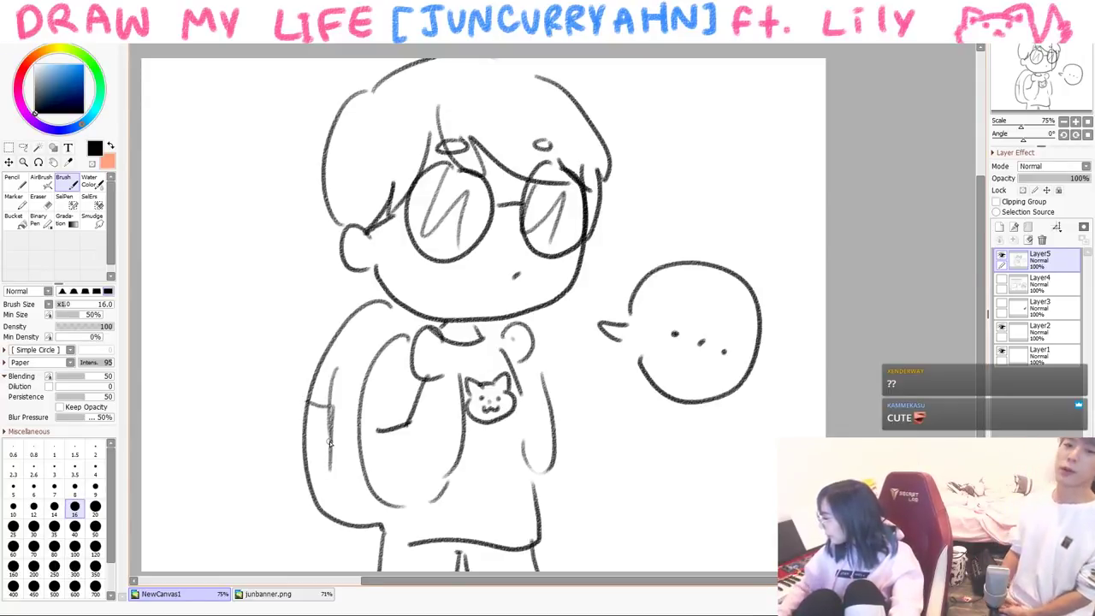
# - Clear the layer with Delete, then undo a stray test stroke
pyautogui.press('Delete')
pyautogui.moveTo(383, 340)
pyautogui.mouseDown()
pyautogui.moveTo(423, 386)
pyautogui.moveTo(476, 350)
pyautogui.mouseUp()
pyautogui.hotkey('ctrl', 'z')
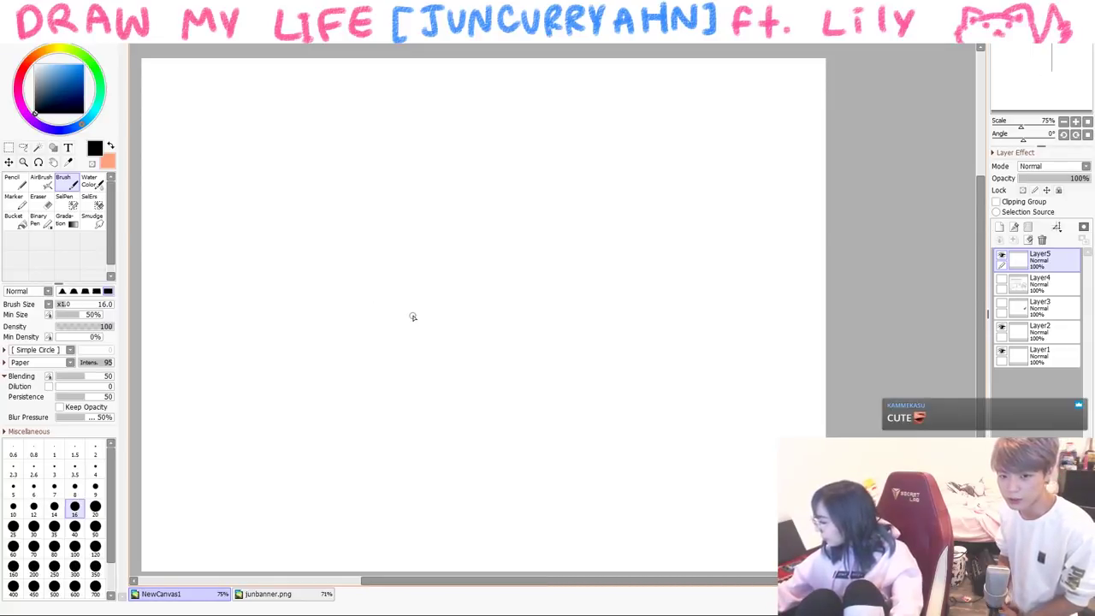
# - Draw a play-button logo and handwrite YOUTUBE beside it
pyautogui.moveTo(173, 141); pyautogui.dragTo(367, 229)
pyautogui.moveTo(203, 114); pyautogui.dragTo(382, 229)
pyautogui.moveTo(245, 154); pyautogui.dragTo(258, 221)
pyautogui.moveTo(439, 147)
pyautogui.mouseDown()
pyautogui.moveTo(458, 181)
pyautogui.moveTo(556, 135)
pyautogui.moveTo(571, 178)
pyautogui.mouseUp()
pyautogui.moveTo(591, 139)
pyautogui.mouseDown()
pyautogui.moveTo(623, 142)
pyautogui.moveTo(599, 184)
pyautogui.mouseUp()
# - Fill the logo pink with the Pencil, then return to black Brush and underline YOUTUBE
pyautogui.click(12, 180)
pyautogui.click(80, 65)
pyautogui.click(81, 70)
pyautogui.moveTo(195, 129)
pyautogui.mouseDown()
pyautogui.moveTo(222, 224)
pyautogui.moveTo(293, 120)
pyautogui.moveTo(365, 130)
pyautogui.moveTo(342, 205)
pyautogui.moveTo(291, 221)
pyautogui.mouseUp()
pyautogui.click(35, 111)
pyautogui.click(63, 180)
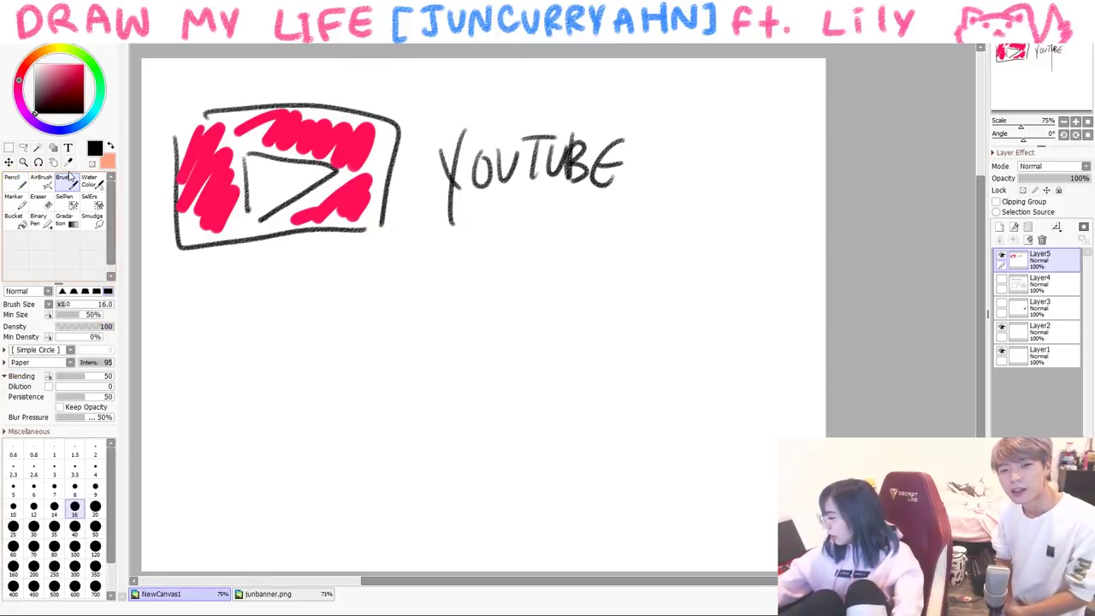
pyautogui.moveTo(433, 222); pyautogui.dragTo(665, 203)
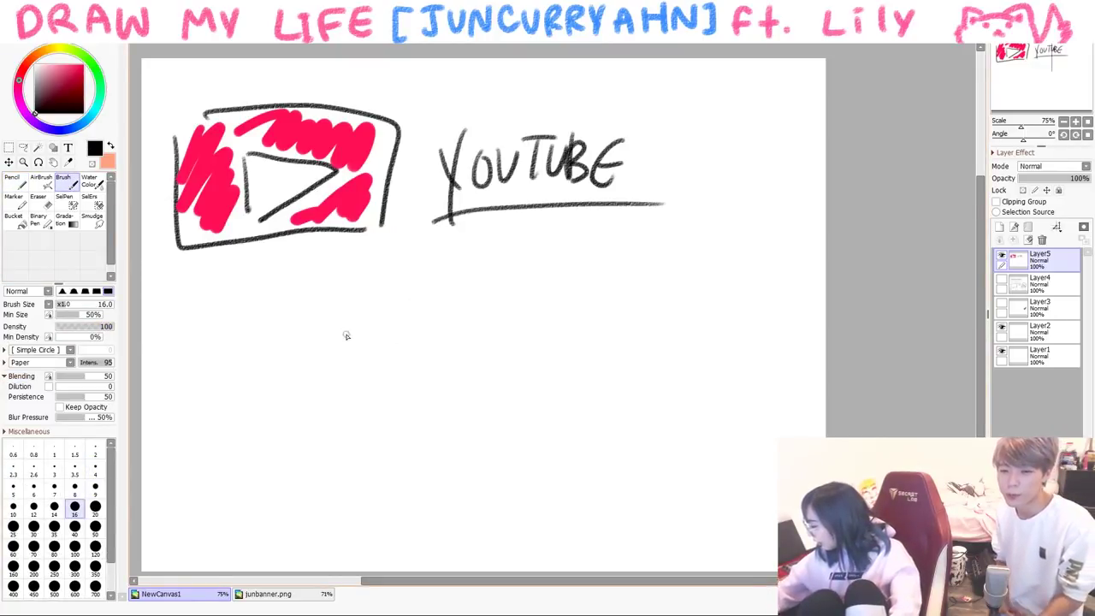
# - Draw a stick figure below the logo saying "play dis"
pyautogui.moveTo(356, 378); pyautogui.dragTo(299, 467)
pyautogui.hotkey('ctrl', 'z')
pyautogui.moveTo(333, 394); pyautogui.dragTo(354, 460)
pyautogui.moveTo(338, 399); pyautogui.dragTo(344, 418)
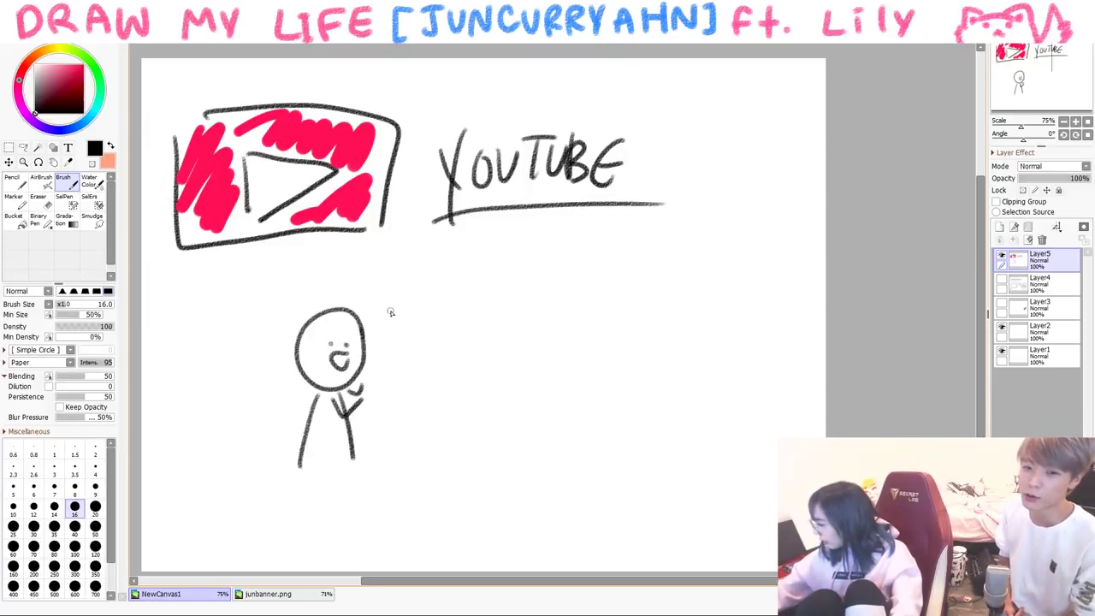
pyautogui.moveTo(402, 351); pyautogui.dragTo(412, 370)
pyautogui.moveTo(419, 344); pyautogui.dragTo(422, 366)
pyautogui.click(419, 337)
# - Draw a second figure with round glasses and legs, and add hips and legs to the stick figure
pyautogui.moveTo(532, 315); pyautogui.dragTo(605, 339)
pyautogui.moveTo(536, 345); pyautogui.dragTo(554, 318)
pyautogui.moveTo(575, 318)
pyautogui.mouseDown()
pyautogui.moveTo(569, 330)
pyautogui.moveTo(539, 291)
pyautogui.moveTo(622, 324)
pyautogui.mouseUp()
pyautogui.moveTo(575, 390); pyautogui.dragTo(585, 460)
pyautogui.moveTo(541, 390)
pyautogui.mouseDown()
pyautogui.moveTo(566, 458)
pyautogui.moveTo(533, 517)
pyautogui.mouseUp()
pyautogui.moveTo(541, 462); pyautogui.dragTo(540, 520)
pyautogui.moveTo(550, 458); pyautogui.dragTo(551, 526)
pyautogui.moveTo(560, 463); pyautogui.dragTo(561, 523)
pyautogui.moveTo(571, 467); pyautogui.dragTo(573, 487)
pyautogui.moveTo(306, 461)
pyautogui.mouseDown()
pyautogui.moveTo(342, 467)
pyautogui.moveTo(312, 504)
pyautogui.mouseUp()
pyautogui.moveTo(322, 468)
pyautogui.mouseDown()
pyautogui.moveTo(323, 502)
pyautogui.moveTo(335, 504)
pyautogui.mouseUp()
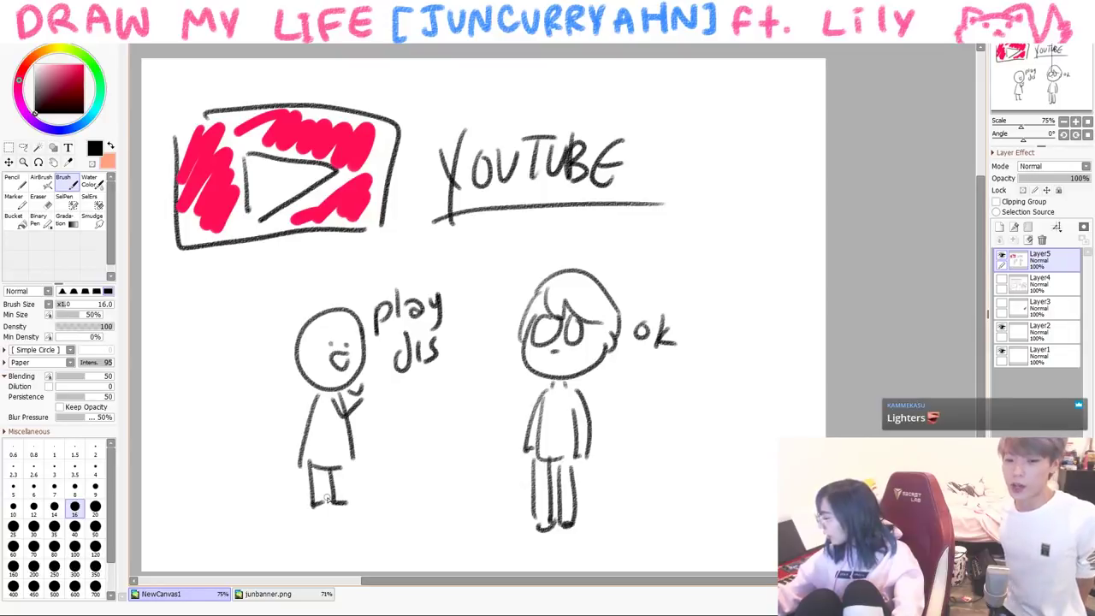
# - Clear the YouTube scene, then draw a top-left line and start lettering the channel name
pyautogui.press('Delete')
pyautogui.moveTo(156, 137); pyautogui.dragTo(256, 112)
pyautogui.moveTo(225, 135); pyautogui.dragTo(225, 186)
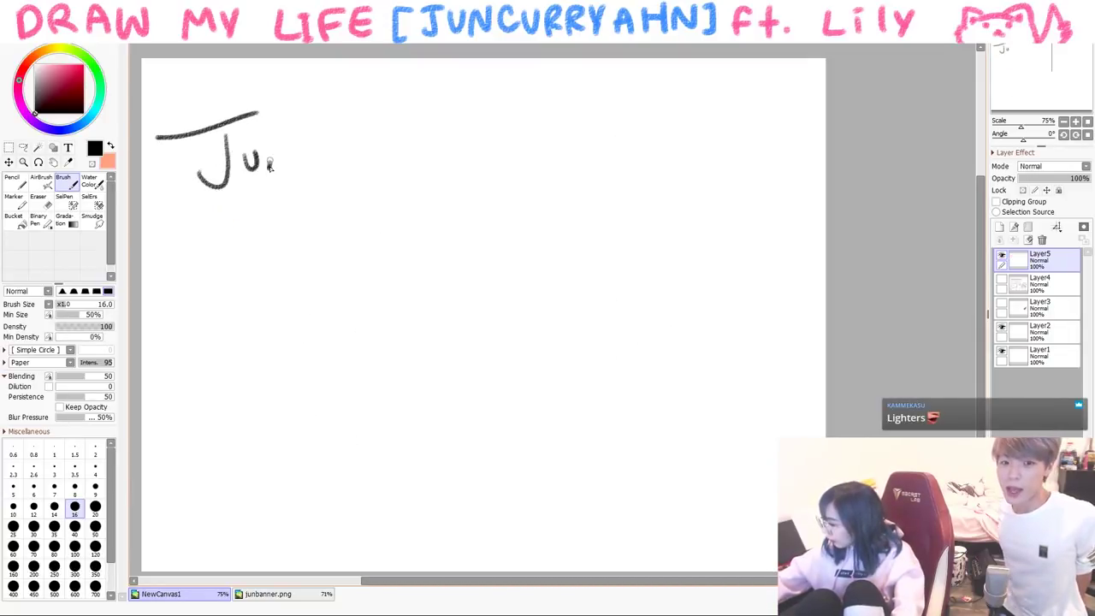
# - Finish handwriting the channel name from the C onward beneath the top-left line
pyautogui.moveTo(312, 124); pyautogui.dragTo(335, 173)
pyautogui.moveTo(337, 149); pyautogui.dragTo(349, 150)
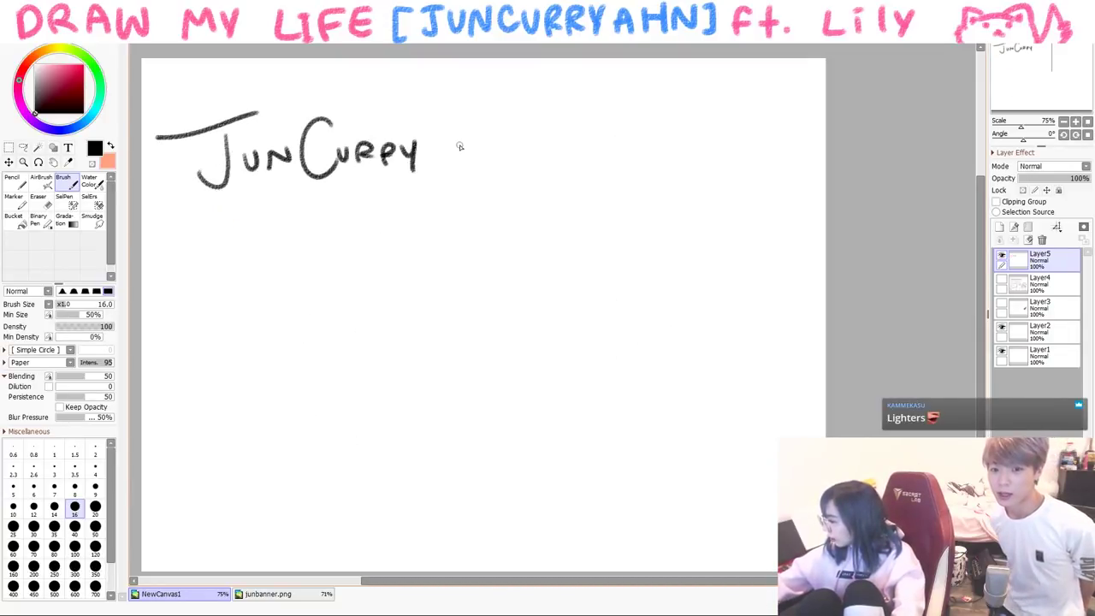
pyautogui.moveTo(458, 101); pyautogui.dragTo(437, 169)
pyautogui.moveTo(461, 101); pyautogui.dragTo(467, 181)
pyautogui.moveTo(438, 151); pyautogui.dragTo(472, 147)
pyautogui.moveTo(481, 130); pyautogui.dragTo(495, 167)
pyautogui.moveTo(502, 154); pyautogui.dragTo(523, 170)
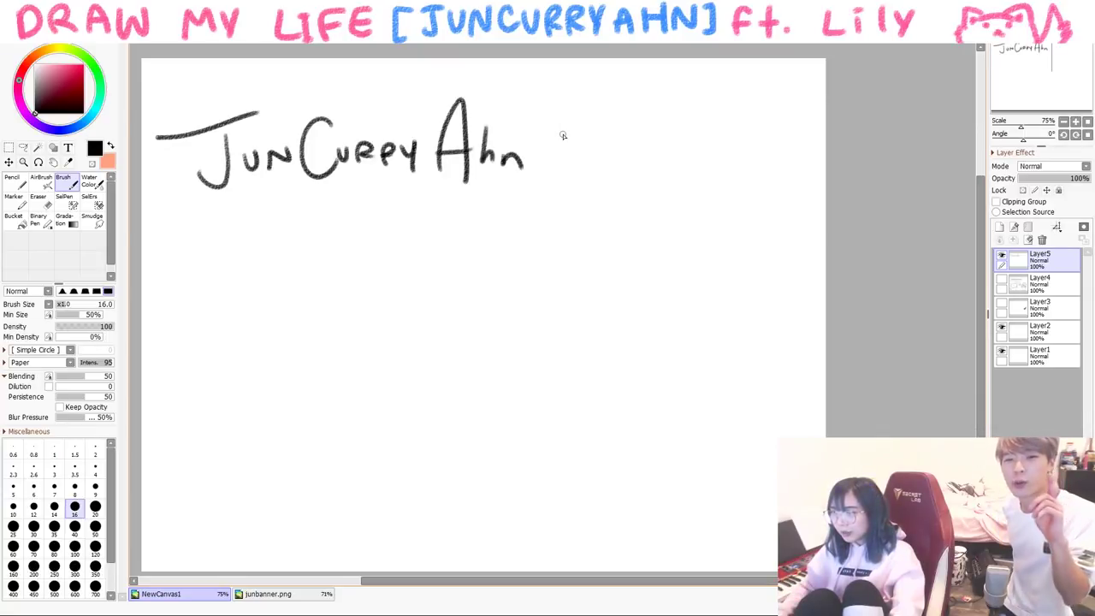
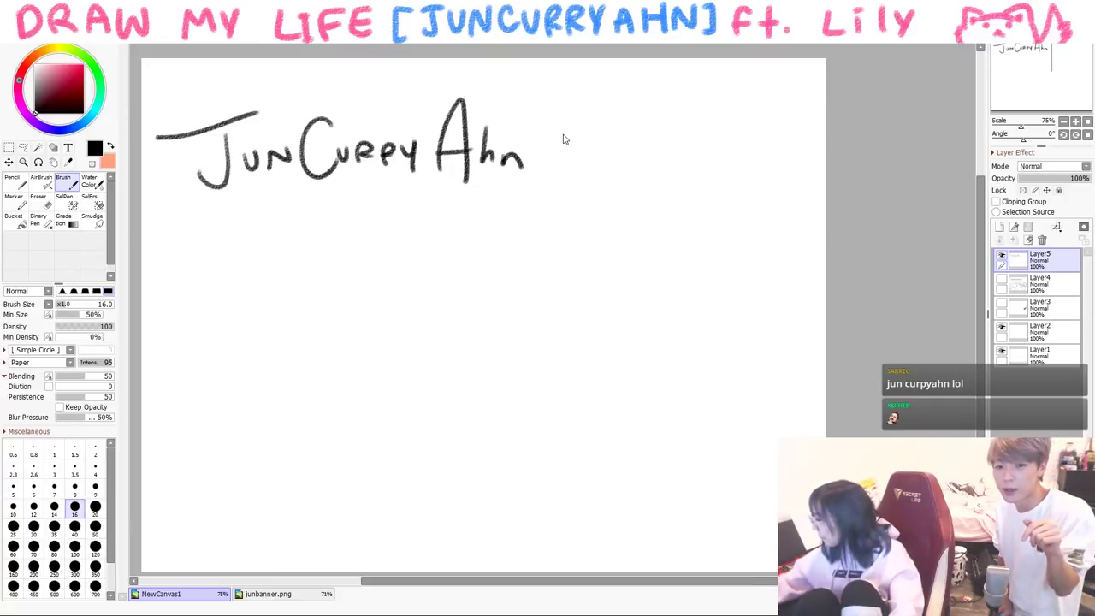
# - Handwrite the old alias below the name, undoing one misdrawn letter
pyautogui.moveTo(194, 306)
pyautogui.mouseDown()
pyautogui.moveTo(232, 304)
pyautogui.moveTo(231, 282)
pyautogui.mouseUp()
pyautogui.moveTo(240, 273)
pyautogui.mouseDown()
pyautogui.moveTo(257, 290)
pyautogui.moveTo(301, 231)
pyautogui.moveTo(346, 285)
pyautogui.moveTo(313, 271)
pyautogui.moveTo(307, 290)
pyautogui.mouseUp()
pyautogui.hotkey('ctrl', 'z')
pyautogui.hotkey('ctrl', 'z')
pyautogui.hotkey('ctrl', 'z')
pyautogui.moveTo(302, 233)
pyautogui.mouseDown()
pyautogui.moveTo(352, 290)
pyautogui.moveTo(373, 257)
pyautogui.mouseUp()
pyautogui.moveTo(392, 257)
pyautogui.mouseDown()
pyautogui.moveTo(395, 238)
pyautogui.moveTo(435, 268)
pyautogui.mouseUp()
pyautogui.moveTo(443, 272); pyautogui.dragTo(452, 243)
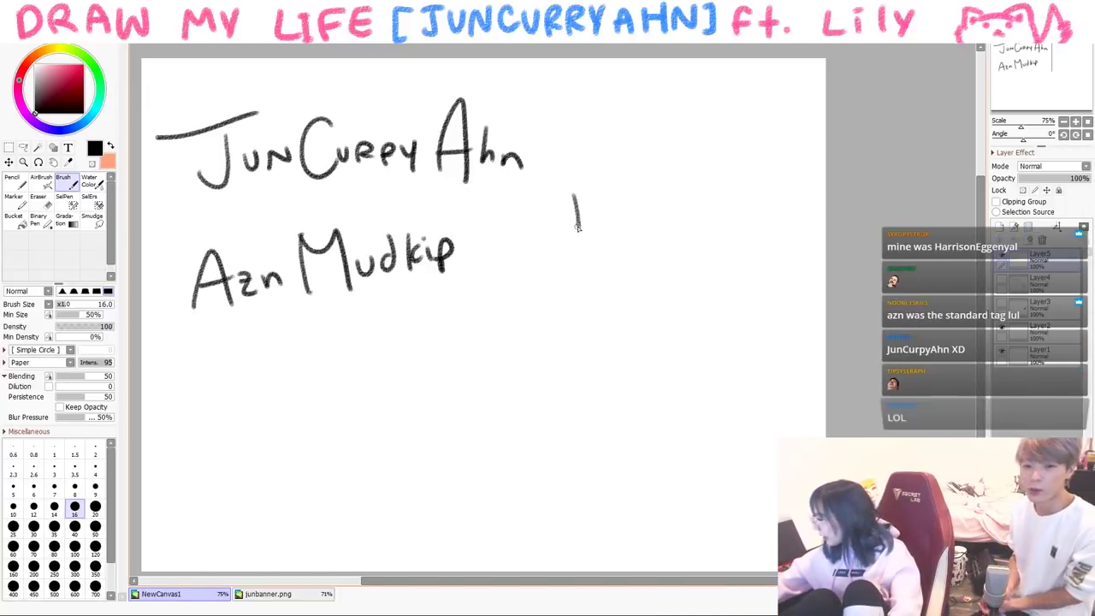
# - Write 'olden days' to the right with decorative squiggles around it
pyautogui.moveTo(631, 190); pyautogui.dragTo(664, 198)
pyautogui.moveTo(684, 190); pyautogui.dragTo(703, 159)
pyautogui.moveTo(717, 182); pyautogui.dragTo(725, 193)
pyautogui.moveTo(736, 183); pyautogui.dragTo(740, 205)
pyautogui.moveTo(768, 182); pyautogui.dragTo(761, 196)
pyautogui.moveTo(776, 187); pyautogui.dragTo(792, 190)
pyautogui.moveTo(530, 246); pyautogui.dragTo(552, 232)
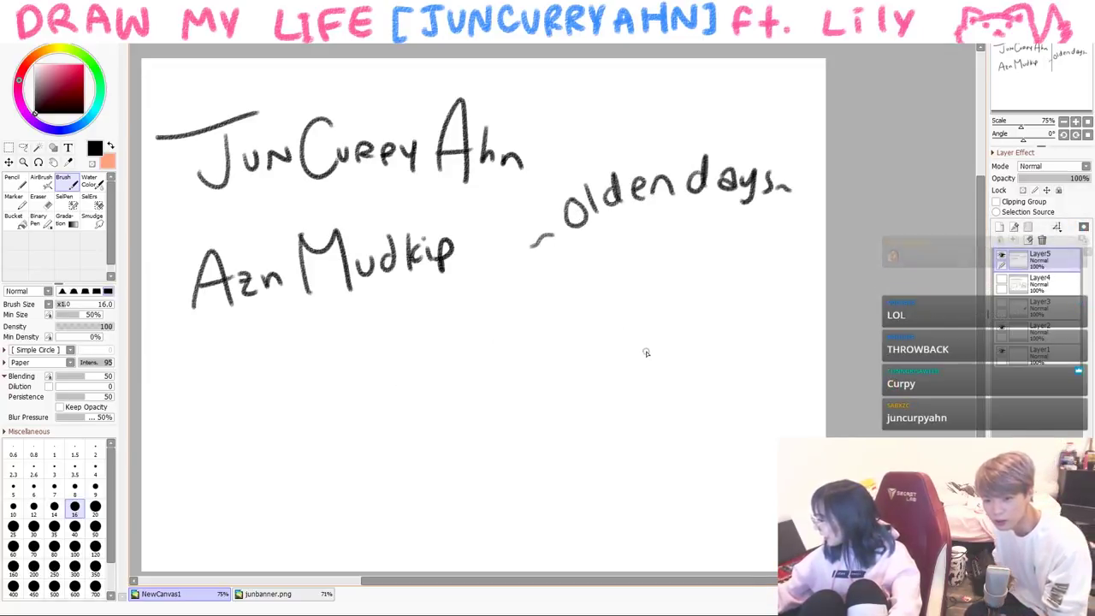
# - Cross out the old alias and circle the name with a check mark
pyautogui.moveTo(205, 209); pyautogui.dragTo(390, 325)
pyautogui.moveTo(384, 201); pyautogui.dragTo(184, 340)
pyautogui.moveTo(461, 64)
pyautogui.mouseDown()
pyautogui.moveTo(141, 115)
pyautogui.moveTo(454, 69)
pyautogui.mouseUp()
pyautogui.moveTo(579, 111); pyautogui.dragTo(701, 83)
# - Add red check marks above 'olden days', then clear the canvas with Delete
pyautogui.click(83, 65)
pyautogui.moveTo(664, 137); pyautogui.dragTo(691, 119)
pyautogui.moveTo(708, 130); pyautogui.dragTo(811, 100)
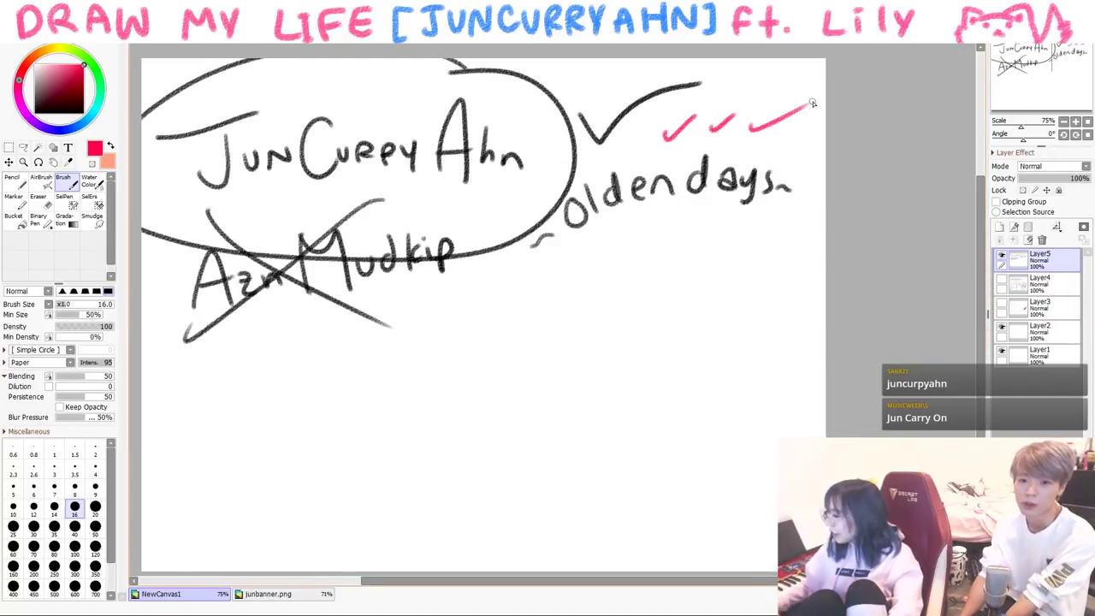
pyautogui.click(23, 162)
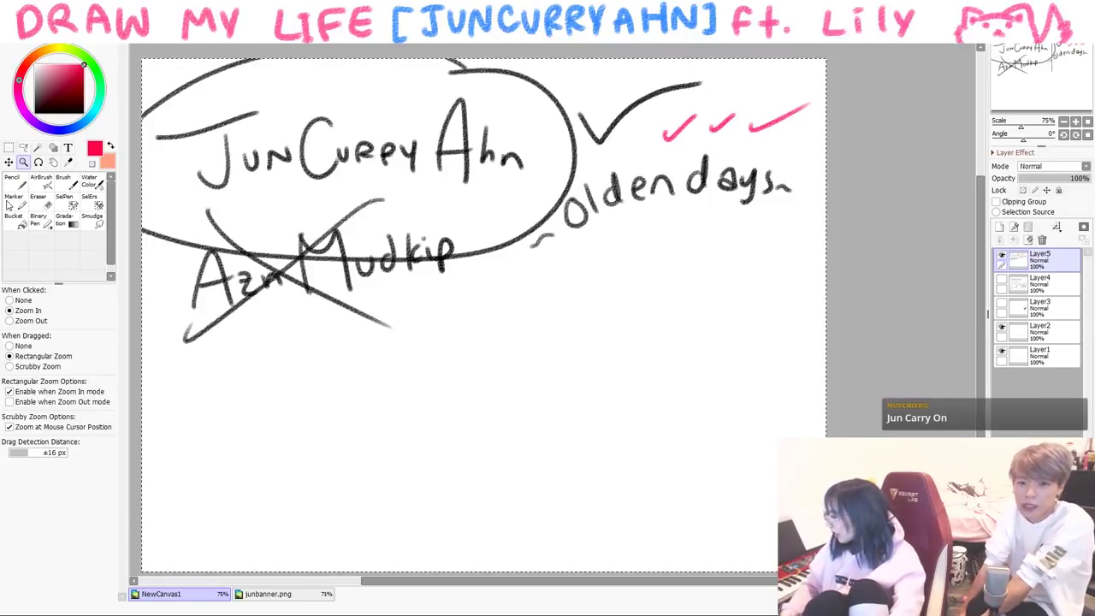
pyautogui.press('Delete')
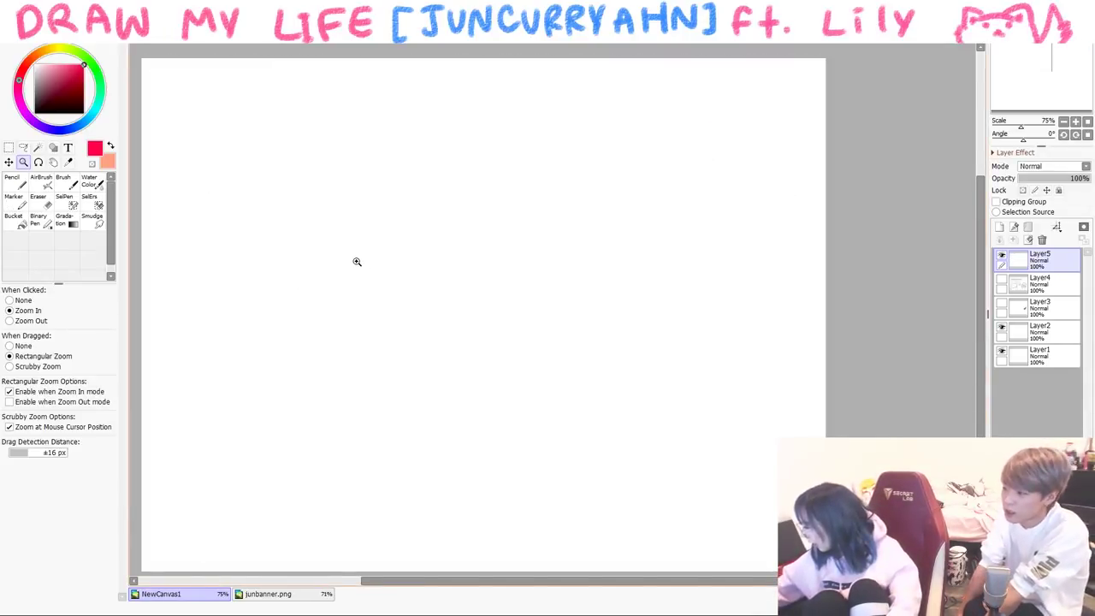
# - In black brush, sketch a face with round glasses, spiky hair, neck and torso
pyautogui.press('b')
pyautogui.press('d')
pyautogui.moveTo(382, 226); pyautogui.dragTo(513, 259)
pyautogui.moveTo(400, 227)
pyautogui.mouseDown()
pyautogui.moveTo(433, 254)
pyautogui.moveTo(470, 224)
pyautogui.moveTo(489, 230)
pyautogui.mouseUp()
pyautogui.moveTo(392, 253); pyautogui.dragTo(429, 242)
pyautogui.moveTo(427, 276); pyautogui.dragTo(449, 279)
pyautogui.moveTo(462, 193); pyautogui.dragTo(386, 229)
pyautogui.moveTo(395, 169); pyautogui.dragTo(359, 261)
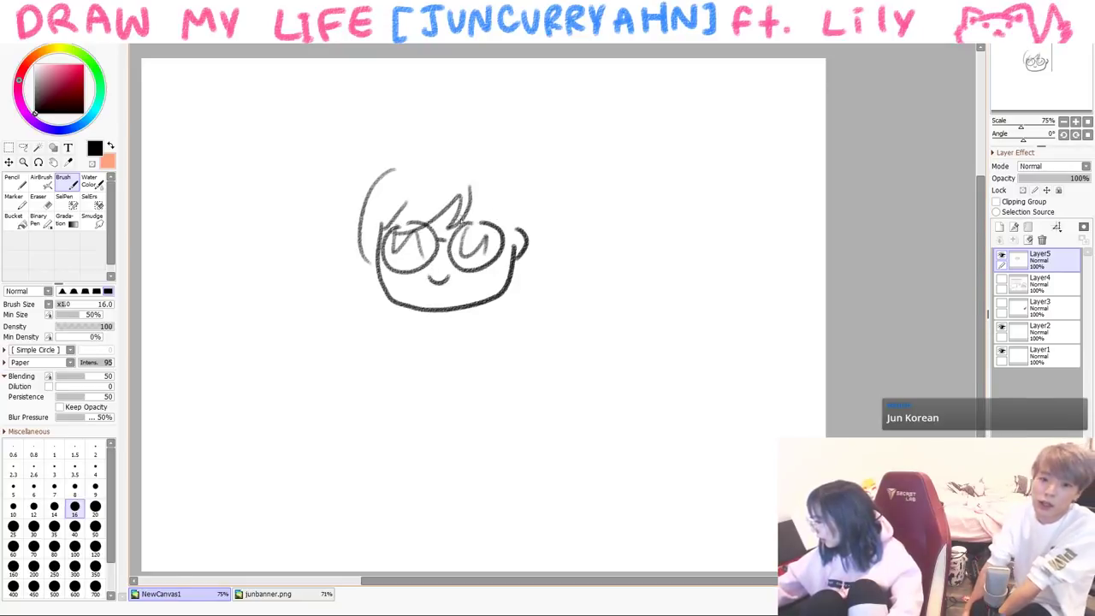
pyautogui.moveTo(400, 171); pyautogui.dragTo(485, 156)
pyautogui.moveTo(514, 174); pyautogui.dragTo(524, 229)
pyautogui.moveTo(469, 320); pyautogui.dragTo(491, 372)
pyautogui.moveTo(425, 321); pyautogui.dragTo(405, 372)
# - Draw a laptop, table and chair, plus an arm with a hand at the laptop
pyautogui.moveTo(296, 352); pyautogui.dragTo(296, 476)
pyautogui.moveTo(301, 363)
pyautogui.mouseDown()
pyautogui.moveTo(463, 376)
pyautogui.moveTo(455, 467)
pyautogui.mouseUp()
pyautogui.moveTo(323, 471); pyautogui.dragTo(452, 466)
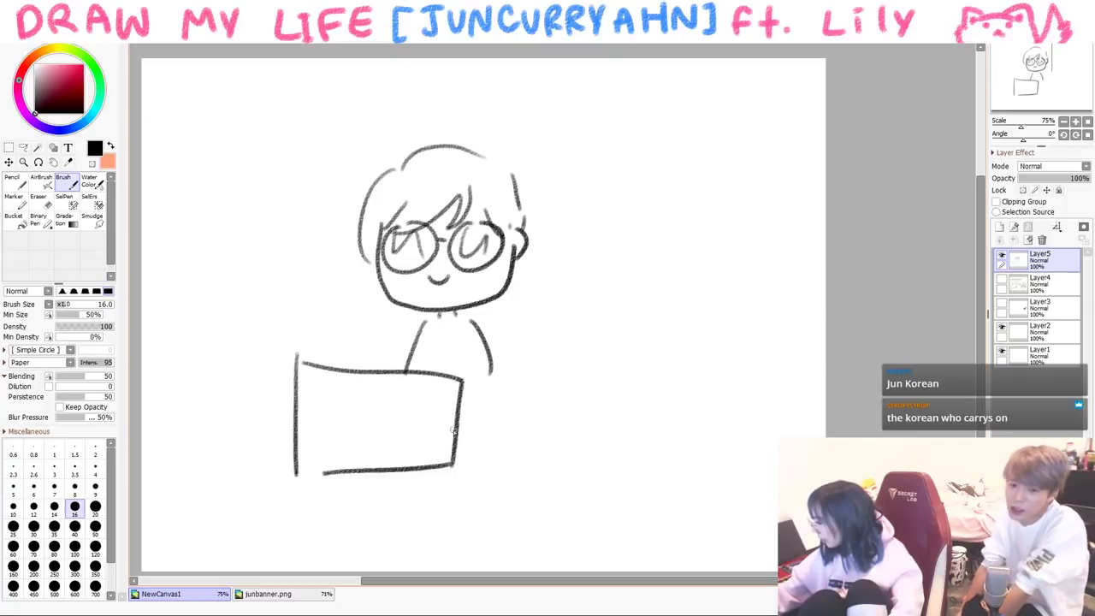
pyautogui.moveTo(472, 412); pyautogui.dragTo(537, 425)
pyautogui.moveTo(556, 443); pyautogui.dragTo(493, 517)
pyautogui.moveTo(228, 448); pyautogui.dragTo(214, 473)
pyautogui.moveTo(356, 445); pyautogui.dragTo(356, 500)
pyautogui.moveTo(371, 444)
pyautogui.mouseDown()
pyautogui.moveTo(371, 499)
pyautogui.moveTo(329, 498)
pyautogui.mouseUp()
pyautogui.moveTo(487, 441); pyautogui.dragTo(484, 482)
pyautogui.moveTo(467, 343); pyautogui.dragTo(464, 392)
pyautogui.moveTo(488, 407); pyautogui.dragTo(457, 447)
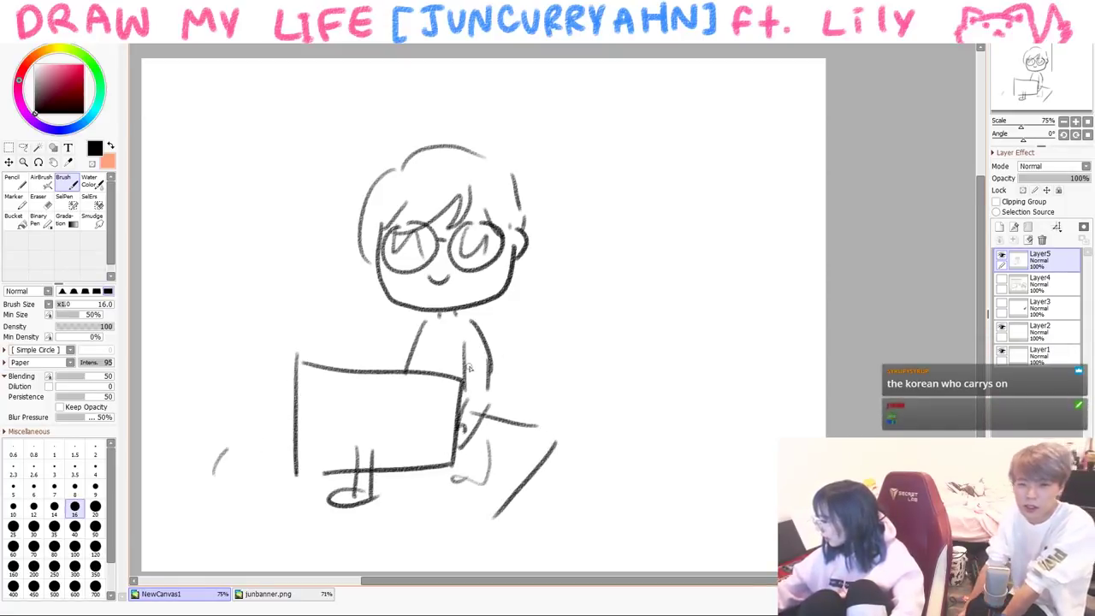
# - Replace the small smile with a shocked open mouth below the glasses
pyautogui.hotkey('ctrl', 'z')
pyautogui.moveTo(436, 279)
pyautogui.mouseDown()
pyautogui.moveTo(445, 287)
pyautogui.moveTo(450, 273)
pyautogui.mouseUp()
pyautogui.hotkey('ctrl', 'z')
pyautogui.press('a')
pyautogui.press('b')
pyautogui.moveTo(417, 274)
pyautogui.mouseDown()
pyautogui.moveTo(419, 291)
pyautogui.moveTo(471, 288)
pyautogui.mouseUp()
pyautogui.moveTo(428, 292); pyautogui.dragTo(468, 294)
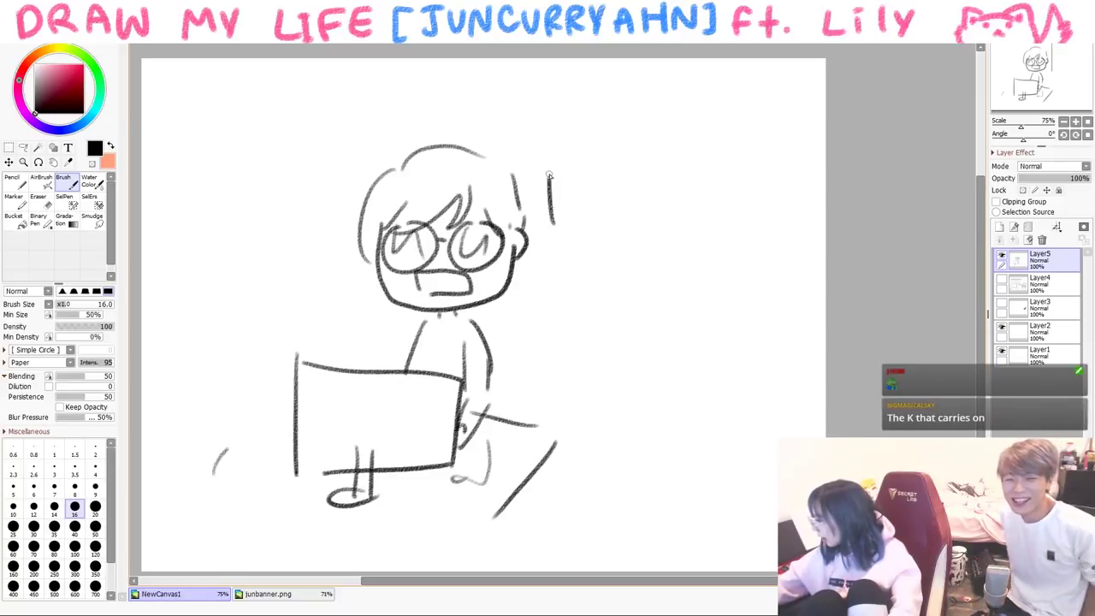
# - Draw three exclamation marks on each side of the head
pyautogui.moveTo(550, 190); pyautogui.dragTo(549, 161)
pyautogui.click(551, 251)
pyautogui.moveTo(582, 169); pyautogui.dragTo(584, 229)
pyautogui.click(583, 248)
pyautogui.moveTo(617, 182); pyautogui.dragTo(608, 234)
pyautogui.click(325, 265)
pyautogui.moveTo(314, 185)
pyautogui.mouseDown()
pyautogui.moveTo(313, 245)
pyautogui.moveTo(278, 248)
pyautogui.mouseUp()
pyautogui.click(276, 263)
pyautogui.moveTo(242, 186); pyautogui.dragTo(245, 248)
pyautogui.click(243, 270)
# - Write a long 'WHOA' shout across the figure, trailing off with smaller a's
pyautogui.moveTo(165, 295)
pyautogui.mouseDown()
pyautogui.moveTo(205, 342)
pyautogui.moveTo(227, 287)
pyautogui.mouseUp()
pyautogui.moveTo(238, 287)
pyautogui.mouseDown()
pyautogui.moveTo(240, 347)
pyautogui.moveTo(252, 347)
pyautogui.mouseUp()
pyautogui.moveTo(271, 291); pyautogui.dragTo(272, 293)
pyautogui.moveTo(288, 338); pyautogui.dragTo(302, 338)
pyautogui.moveTo(289, 323)
pyautogui.mouseDown()
pyautogui.moveTo(345, 339)
pyautogui.moveTo(344, 316)
pyautogui.mouseUp()
pyautogui.moveTo(353, 346); pyautogui.dragTo(400, 340)
pyautogui.moveTo(506, 301)
pyautogui.mouseDown()
pyautogui.moveTo(500, 339)
pyautogui.moveTo(519, 338)
pyautogui.mouseUp()
pyautogui.moveTo(529, 341)
pyautogui.mouseDown()
pyautogui.moveTo(542, 286)
pyautogui.moveTo(556, 341)
pyautogui.mouseUp()
pyautogui.moveTo(530, 321)
pyautogui.mouseDown()
pyautogui.moveTo(554, 321)
pyautogui.moveTo(590, 284)
pyautogui.mouseUp()
pyautogui.moveTo(590, 284)
pyautogui.mouseDown()
pyautogui.moveTo(605, 352)
pyautogui.moveTo(661, 350)
pyautogui.mouseUp()
pyautogui.moveTo(617, 327)
pyautogui.mouseDown()
pyautogui.moveTo(662, 323)
pyautogui.moveTo(696, 304)
pyautogui.mouseUp()
pyautogui.moveTo(695, 304); pyautogui.dragTo(709, 351)
pyautogui.moveTo(681, 342); pyautogui.dragTo(713, 339)
pyautogui.moveTo(722, 359); pyautogui.dragTo(770, 341)
pyautogui.moveTo(768, 346); pyautogui.dragTo(788, 334)
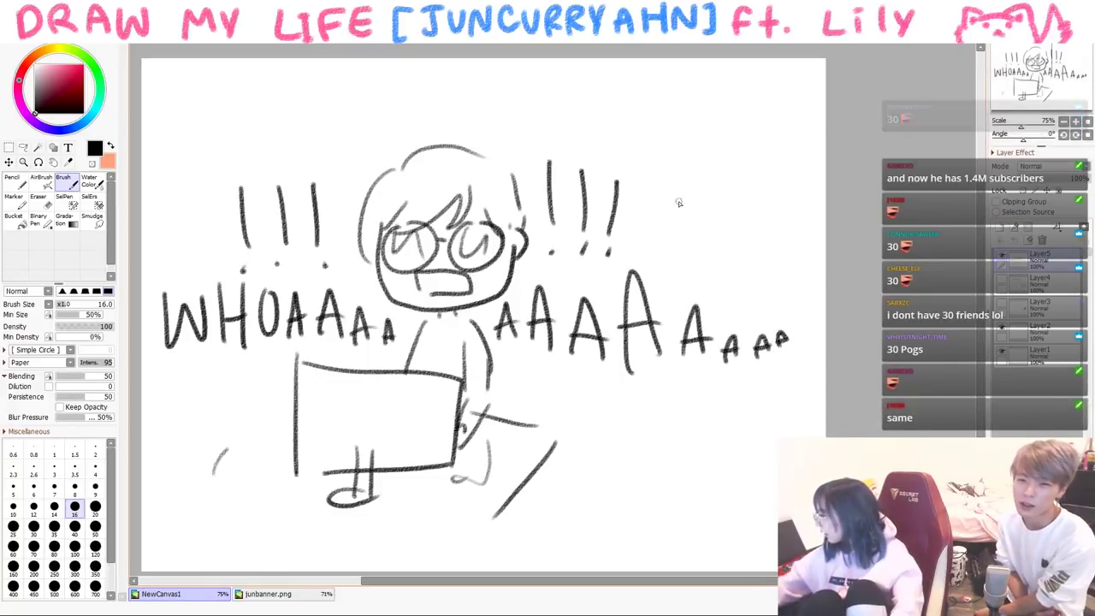
# - Write the caption '30 views?!' in red above the figure
pyautogui.click(83, 66)
pyautogui.moveTo(320, 110)
pyautogui.mouseDown()
pyautogui.moveTo(342, 103)
pyautogui.moveTo(325, 152)
pyautogui.mouseUp()
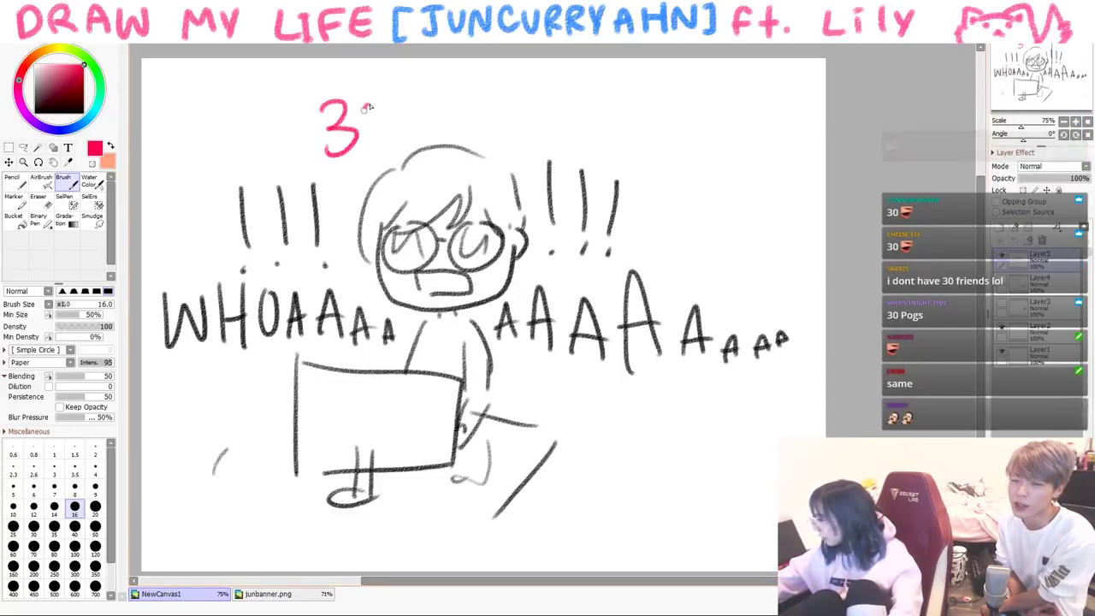
pyautogui.moveTo(377, 102); pyautogui.dragTo(375, 105)
pyautogui.moveTo(424, 105)
pyautogui.mouseDown()
pyautogui.moveTo(434, 134)
pyautogui.moveTo(446, 101)
pyautogui.mouseUp()
pyautogui.moveTo(450, 100)
pyautogui.mouseDown()
pyautogui.moveTo(452, 133)
pyautogui.moveTo(485, 135)
pyautogui.moveTo(505, 111)
pyautogui.mouseUp()
pyautogui.moveTo(516, 113)
pyautogui.mouseDown()
pyautogui.moveTo(506, 134)
pyautogui.moveTo(553, 135)
pyautogui.mouseUp()
pyautogui.click(529, 145)
pyautogui.click(546, 148)
# - In black, write 'Comments' at the upper right with wavy comment lines
pyautogui.click(36, 111)
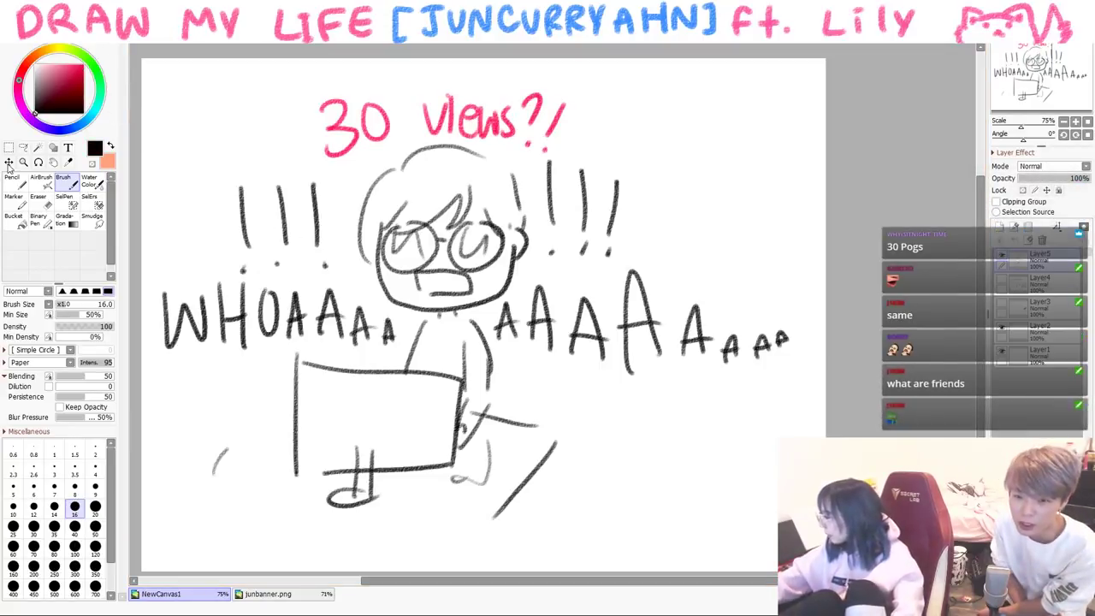
pyautogui.moveTo(614, 103); pyautogui.dragTo(673, 103)
pyautogui.hotkey('ctrl', 'z')
pyautogui.moveTo(601, 122); pyautogui.dragTo(710, 122)
pyautogui.moveTo(648, 137); pyautogui.dragTo(725, 134)
pyautogui.moveTo(659, 152); pyautogui.dragTo(732, 148)
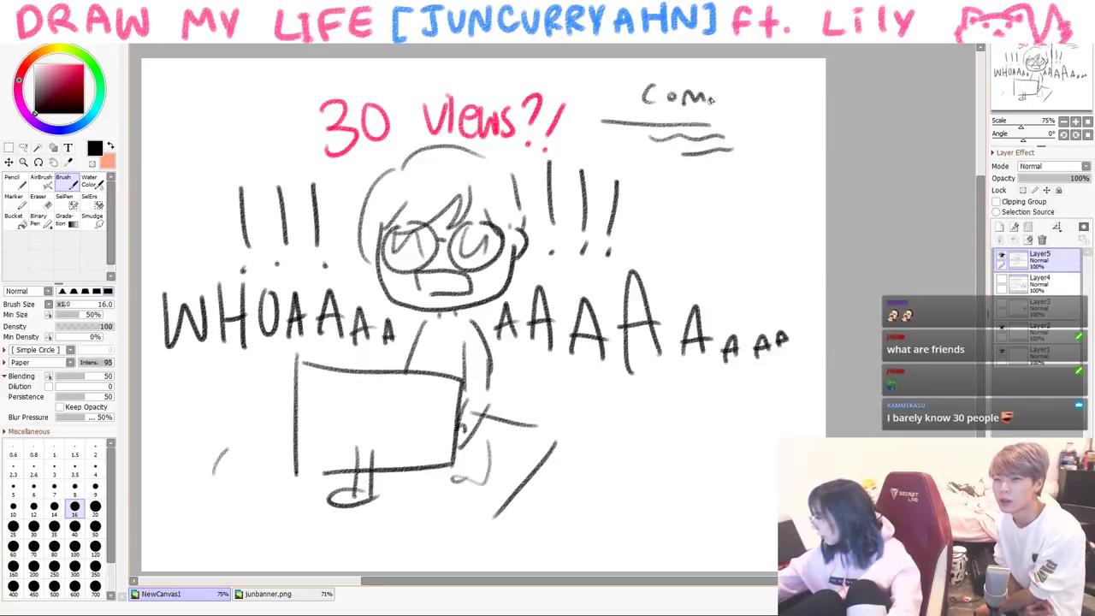
pyautogui.moveTo(757, 99); pyautogui.dragTo(778, 106)
pyautogui.moveTo(704, 179); pyautogui.dragTo(763, 182)
pyautogui.moveTo(734, 197)
pyautogui.mouseDown()
pyautogui.moveTo(774, 197)
pyautogui.moveTo(774, 210)
pyautogui.mouseUp()
pyautogui.moveTo(753, 223); pyautogui.dragTo(775, 222)
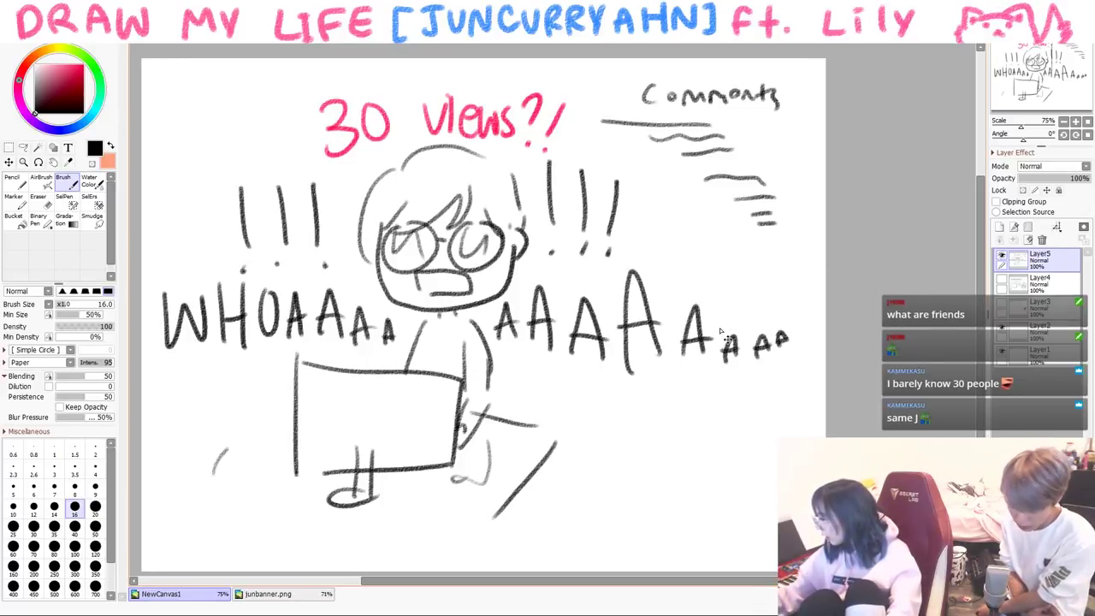
# - Clear the canvas and start a new figure with a circle head and raised arm
pyautogui.press('Delete')
pyautogui.moveTo(539, 235)
pyautogui.mouseDown()
pyautogui.moveTo(587, 281)
pyautogui.moveTo(513, 330)
pyautogui.moveTo(531, 349)
pyautogui.mouseUp()
pyautogui.moveTo(603, 265)
pyautogui.mouseDown()
pyautogui.moveTo(629, 422)
pyautogui.moveTo(511, 396)
pyautogui.mouseUp()
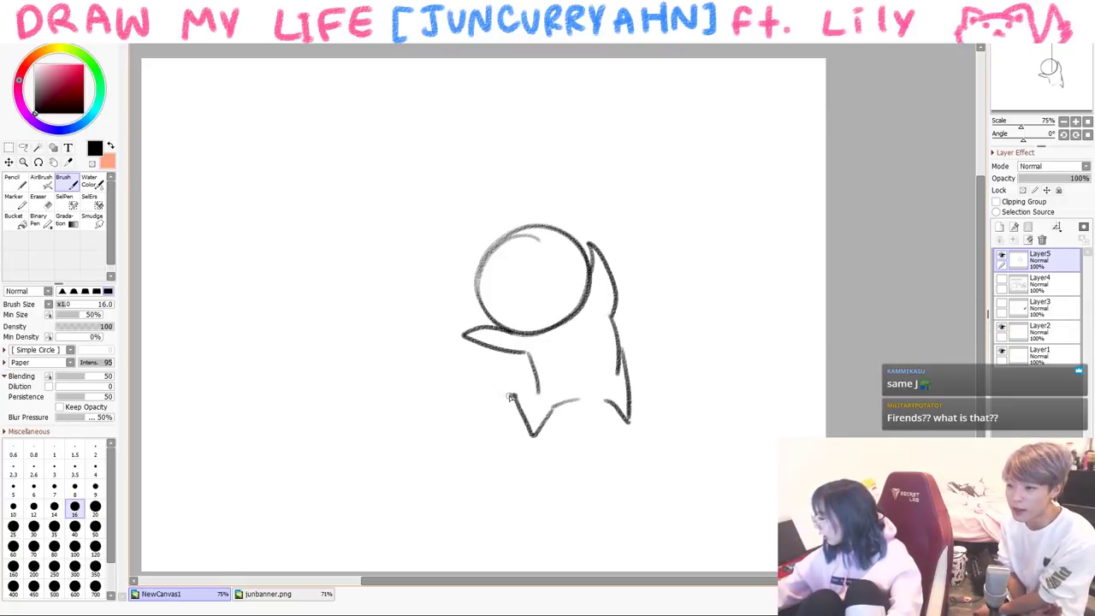
# - Add eyes, open mouth, hand and hair, and a tilted 'Covers' sign at left
pyautogui.moveTo(518, 270)
pyautogui.mouseDown()
pyautogui.moveTo(548, 263)
pyautogui.moveTo(564, 296)
pyautogui.mouseUp()
pyautogui.moveTo(481, 310)
pyautogui.mouseDown()
pyautogui.moveTo(490, 254)
pyautogui.moveTo(539, 236)
pyautogui.mouseUp()
pyautogui.moveTo(462, 261); pyautogui.dragTo(565, 227)
pyautogui.moveTo(192, 258)
pyautogui.mouseDown()
pyautogui.moveTo(220, 336)
pyautogui.moveTo(355, 287)
pyautogui.moveTo(235, 329)
pyautogui.mouseUp()
pyautogui.moveTo(221, 272)
pyautogui.mouseDown()
pyautogui.moveTo(227, 299)
pyautogui.moveTo(240, 297)
pyautogui.mouseUp()
pyautogui.moveTo(254, 257); pyautogui.dragTo(248, 282)
pyautogui.moveTo(264, 260)
pyautogui.mouseDown()
pyautogui.moveTo(266, 272)
pyautogui.moveTo(295, 248)
pyautogui.mouseUp()
pyautogui.moveTo(299, 258); pyautogui.dragTo(313, 250)
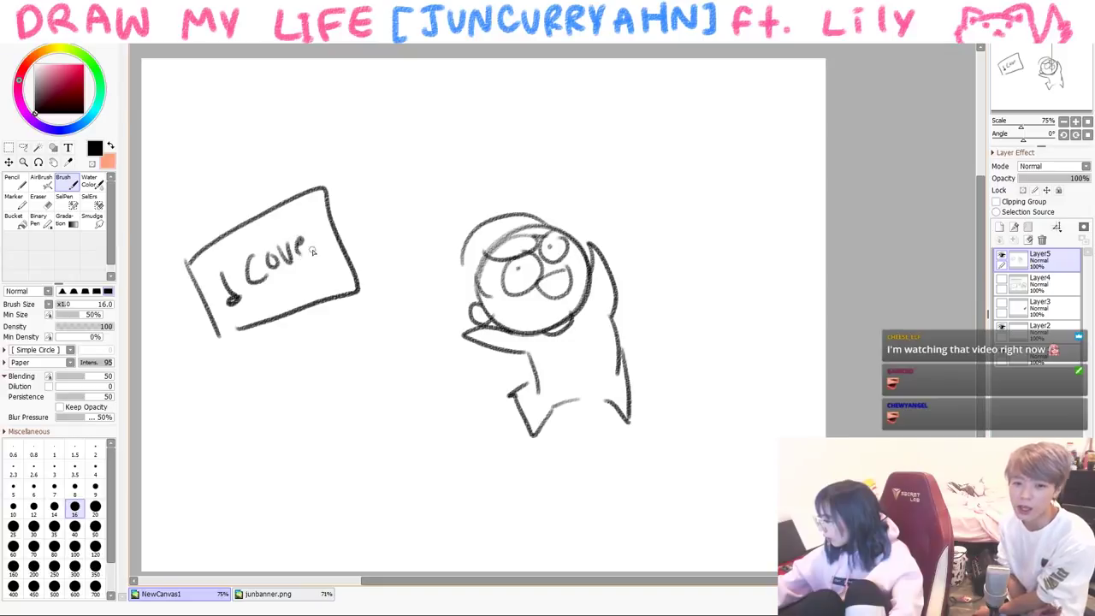
# - Draw flying sheets of paper around the character and a ground line along the bottom
pyautogui.moveTo(364, 216)
pyautogui.mouseDown()
pyautogui.moveTo(460, 207)
pyautogui.moveTo(386, 282)
pyautogui.mouseUp()
pyautogui.moveTo(368, 240); pyautogui.dragTo(386, 282)
pyautogui.moveTo(483, 122); pyautogui.dragTo(575, 181)
pyautogui.moveTo(483, 120)
pyautogui.mouseDown()
pyautogui.moveTo(564, 113)
pyautogui.moveTo(575, 180)
pyautogui.mouseUp()
pyautogui.moveTo(697, 158)
pyautogui.mouseDown()
pyautogui.moveTo(646, 221)
pyautogui.moveTo(717, 202)
pyautogui.mouseUp()
pyautogui.moveTo(697, 169); pyautogui.dragTo(714, 195)
pyautogui.moveTo(744, 92); pyautogui.dragTo(753, 168)
pyautogui.moveTo(737, 96); pyautogui.dragTo(708, 144)
pyautogui.moveTo(203, 452); pyautogui.dragTo(440, 419)
pyautogui.moveTo(363, 445); pyautogui.dragTo(541, 438)
# - Draw a flag on a pole at right reading '500 subs'
pyautogui.moveTo(719, 422)
pyautogui.mouseDown()
pyautogui.moveTo(713, 330)
pyautogui.moveTo(780, 246)
pyautogui.moveTo(719, 328)
pyautogui.mouseUp()
pyautogui.moveTo(734, 268)
pyautogui.mouseDown()
pyautogui.moveTo(723, 299)
pyautogui.moveTo(746, 289)
pyautogui.mouseUp()
pyautogui.moveTo(763, 261)
pyautogui.mouseDown()
pyautogui.moveTo(760, 287)
pyautogui.moveTo(753, 257)
pyautogui.mouseUp()
pyautogui.moveTo(744, 299); pyautogui.dragTo(725, 319)
pyautogui.moveTo(742, 289)
pyautogui.mouseDown()
pyautogui.moveTo(728, 321)
pyautogui.moveTo(764, 318)
pyautogui.mouseUp()
pyautogui.moveTo(788, 297); pyautogui.dragTo(775, 318)
pyautogui.moveTo(717, 429); pyautogui.dragTo(650, 439)
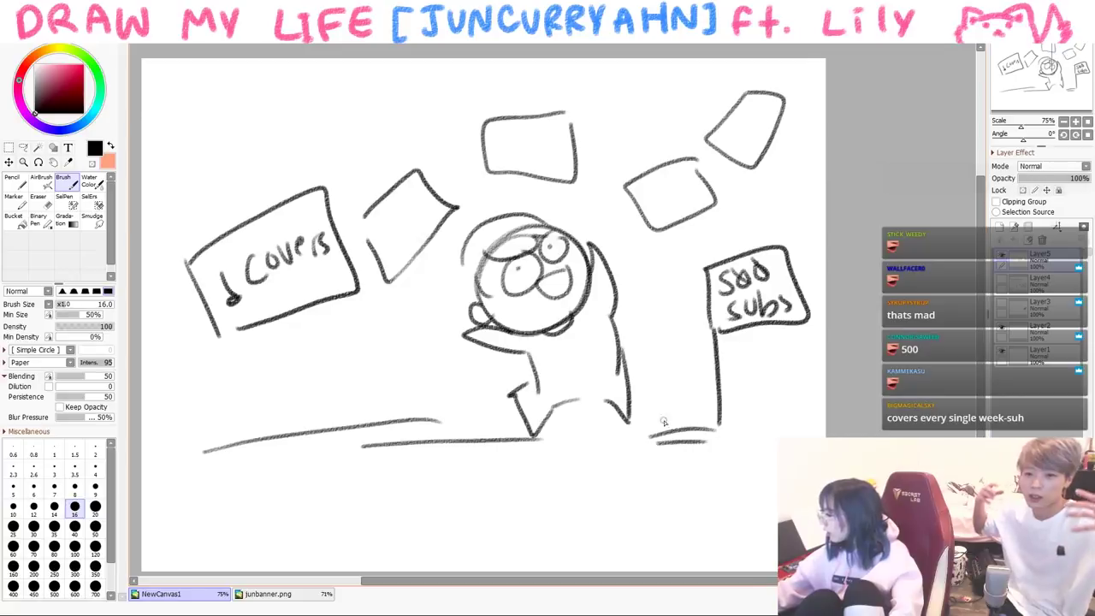
# - Scatter red hearts around the scene, return to black, and clear the canvas
pyautogui.click(83, 65)
pyautogui.moveTo(398, 276); pyautogui.dragTo(380, 293)
pyautogui.moveTo(414, 257); pyautogui.dragTo(401, 299)
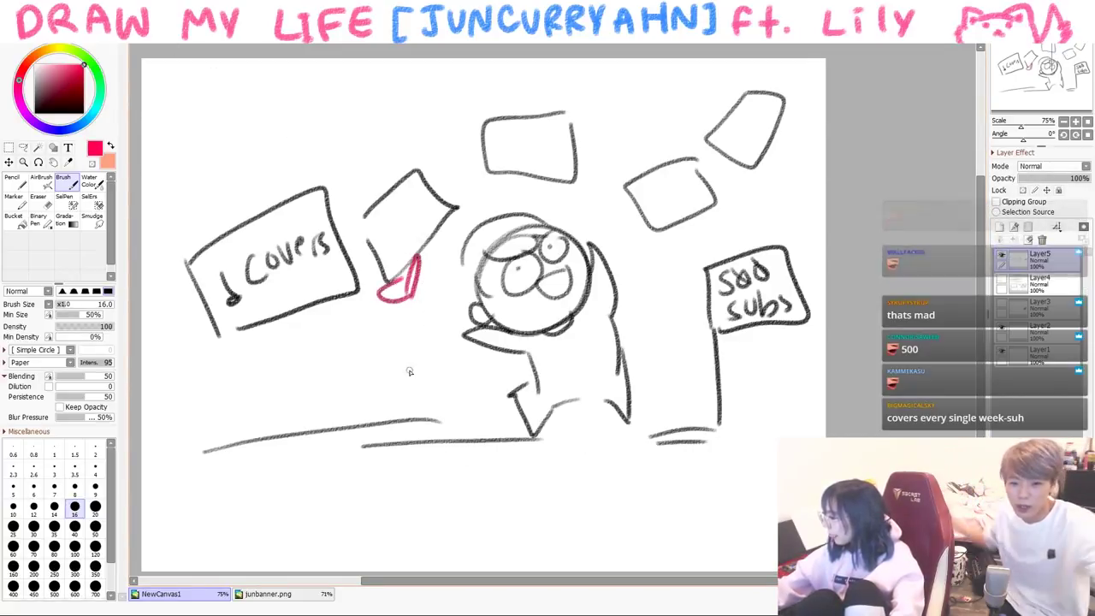
pyautogui.moveTo(415, 338); pyautogui.dragTo(423, 376)
pyautogui.moveTo(659, 261); pyautogui.dragTo(644, 287)
pyautogui.moveTo(752, 190)
pyautogui.mouseDown()
pyautogui.moveTo(750, 206)
pyautogui.moveTo(761, 203)
pyautogui.mouseUp()
pyautogui.moveTo(641, 111); pyautogui.dragTo(628, 136)
pyautogui.moveTo(399, 137); pyautogui.dragTo(387, 163)
pyautogui.moveTo(400, 136); pyautogui.dragTo(392, 162)
pyautogui.click(57, 92)
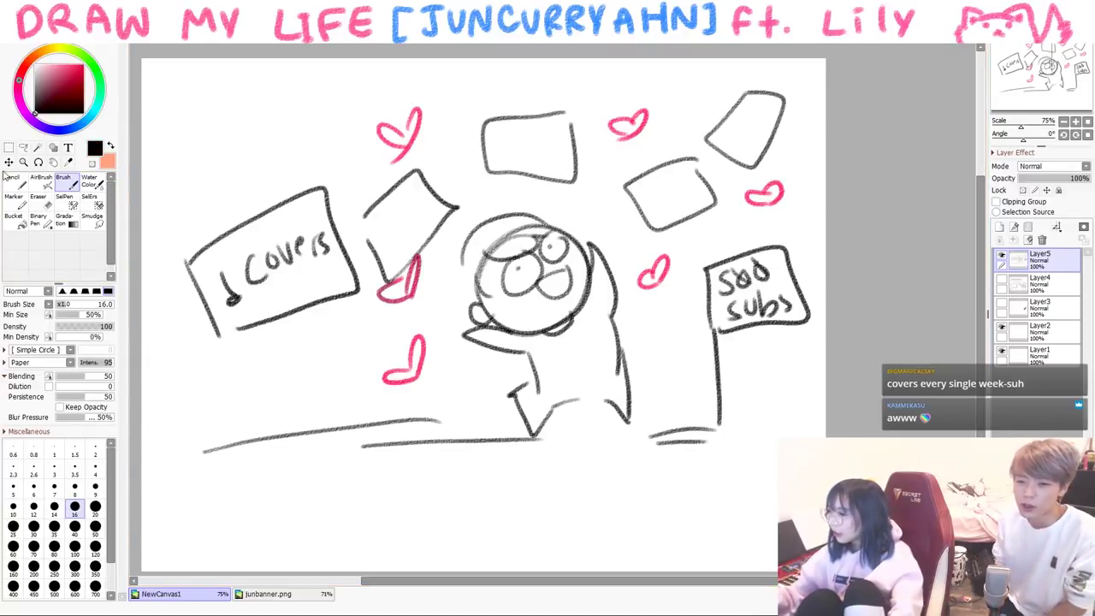
pyautogui.press('Delete')
# - Draw a face outline with a forehead headband, round glasses, a small mouth and tear marks
pyautogui.moveTo(338, 248)
pyautogui.mouseDown()
pyautogui.moveTo(438, 368)
pyautogui.moveTo(525, 244)
pyautogui.moveTo(511, 334)
pyautogui.mouseUp()
pyautogui.moveTo(343, 295); pyautogui.dragTo(511, 267)
pyautogui.moveTo(340, 237); pyautogui.dragTo(506, 227)
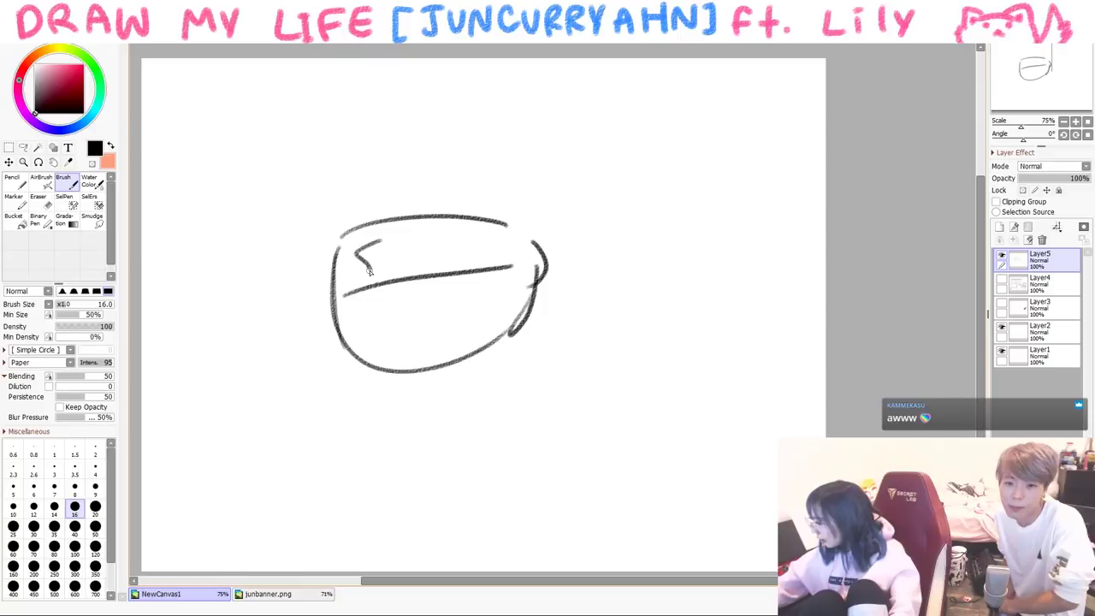
pyautogui.moveTo(376, 289)
pyautogui.mouseDown()
pyautogui.moveTo(402, 300)
pyautogui.moveTo(446, 284)
pyautogui.moveTo(430, 296)
pyautogui.mouseUp()
pyautogui.moveTo(417, 329)
pyautogui.mouseDown()
pyautogui.moveTo(402, 339)
pyautogui.moveTo(427, 335)
pyautogui.mouseUp()
pyautogui.moveTo(457, 315); pyautogui.dragTo(458, 350)
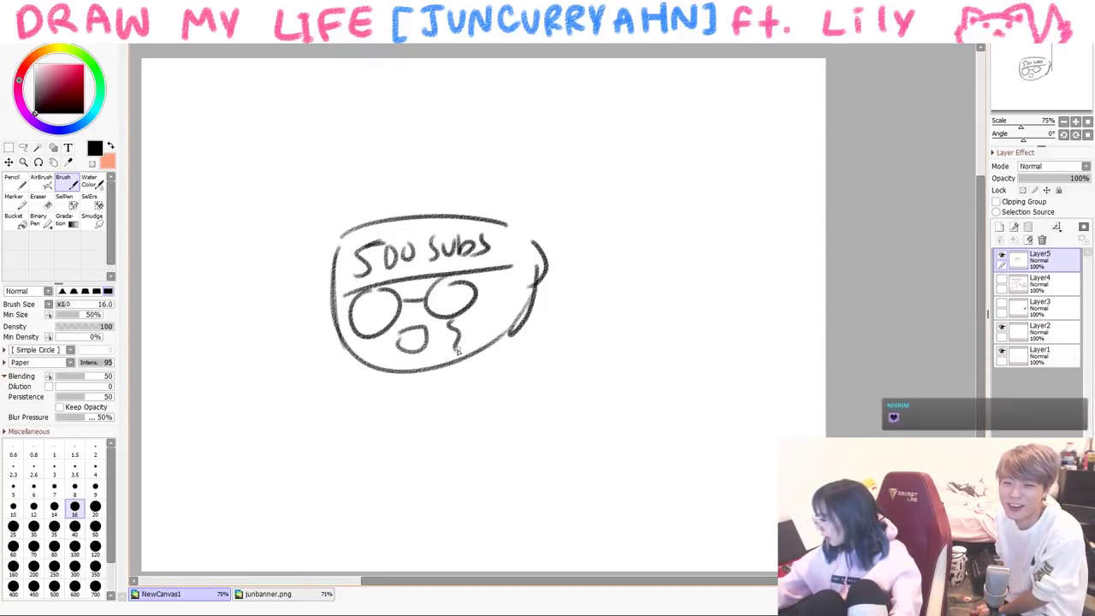
pyautogui.moveTo(371, 332)
pyautogui.mouseDown()
pyautogui.moveTo(366, 358)
pyautogui.moveTo(391, 361)
pyautogui.mouseUp()
# - Sketch hair strokes above the headband and the hair outline around the head
pyautogui.moveTo(472, 183); pyautogui.dragTo(477, 258)
pyautogui.moveTo(512, 224); pyautogui.dragTo(525, 258)
pyautogui.moveTo(407, 183); pyautogui.dragTo(412, 250)
pyautogui.moveTo(380, 198); pyautogui.dragTo(359, 258)
pyautogui.moveTo(349, 188); pyautogui.dragTo(331, 213)
pyautogui.moveTo(325, 278)
pyautogui.mouseDown()
pyautogui.moveTo(444, 151)
pyautogui.moveTo(528, 274)
pyautogui.mouseUp()
# - Touch up the chin and draw the body with clasped hands on the torso
pyautogui.moveTo(467, 363)
pyautogui.mouseDown()
pyautogui.moveTo(456, 369)
pyautogui.moveTo(472, 433)
pyautogui.mouseUp()
pyautogui.moveTo(451, 390)
pyautogui.mouseDown()
pyautogui.moveTo(449, 430)
pyautogui.moveTo(433, 390)
pyautogui.mouseUp()
pyautogui.moveTo(429, 382); pyautogui.dragTo(405, 439)
pyautogui.moveTo(425, 382)
pyautogui.mouseDown()
pyautogui.moveTo(417, 443)
pyautogui.moveTo(431, 390)
pyautogui.moveTo(430, 440)
pyautogui.moveTo(465, 430)
pyautogui.moveTo(450, 378)
pyautogui.mouseUp()
# - Clear the whole canvas with Ctrl+A, Delete and Ctrl+D, then draw a new head circle
pyautogui.hotkey('ctrl', 'a')
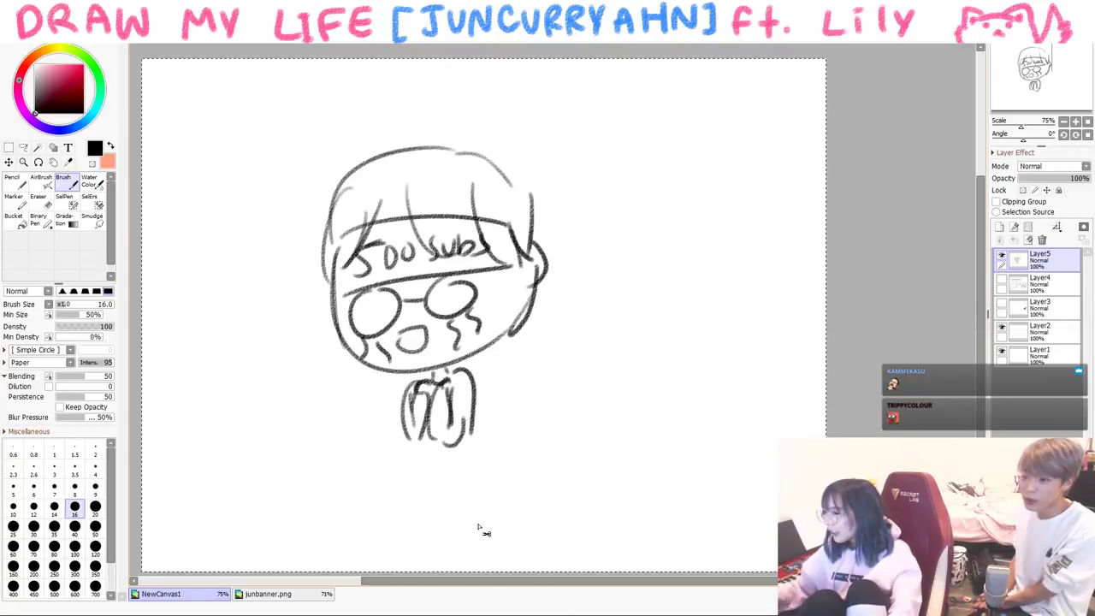
pyautogui.press('Delete')
pyautogui.hotkey('ctrl', 'd')
pyautogui.moveTo(421, 148)
pyautogui.mouseDown()
pyautogui.moveTo(489, 247)
pyautogui.moveTo(362, 190)
pyautogui.mouseUp()
# - Draw eyes and hair strokes inside the new head circle and trace its outline
pyautogui.moveTo(427, 202)
pyautogui.mouseDown()
pyautogui.moveTo(467, 224)
pyautogui.moveTo(480, 212)
pyautogui.mouseUp()
pyautogui.moveTo(392, 211)
pyautogui.mouseDown()
pyautogui.moveTo(404, 217)
pyautogui.moveTo(381, 208)
pyautogui.mouseUp()
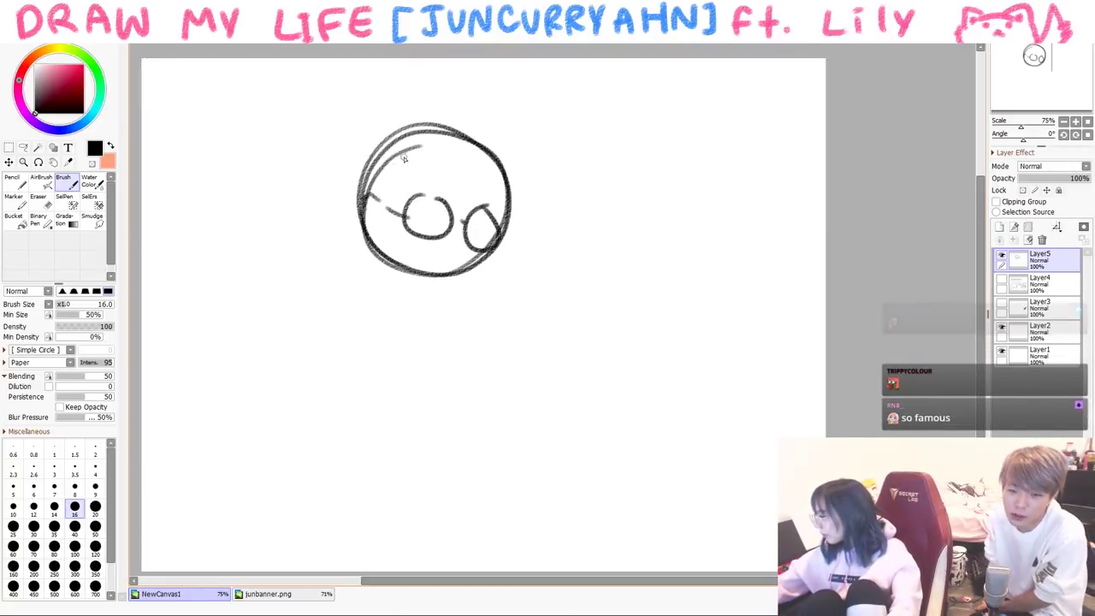
pyautogui.moveTo(419, 148); pyautogui.dragTo(414, 202)
pyautogui.moveTo(436, 176); pyautogui.dragTo(468, 219)
pyautogui.moveTo(379, 187)
pyautogui.mouseDown()
pyautogui.moveTo(437, 120)
pyautogui.moveTo(443, 269)
pyautogui.mouseUp()
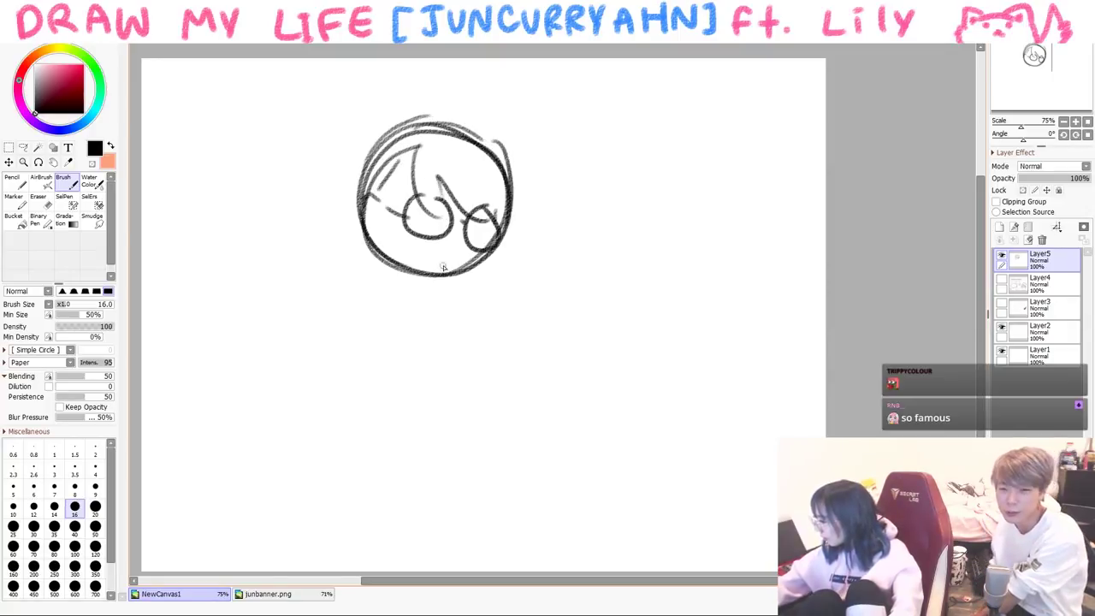
# - Draw the body below the head with both arms raised
pyautogui.moveTo(398, 278)
pyautogui.mouseDown()
pyautogui.moveTo(402, 258)
pyautogui.moveTo(321, 261)
pyautogui.moveTo(315, 204)
pyautogui.mouseUp()
pyautogui.moveTo(332, 261); pyautogui.dragTo(316, 184)
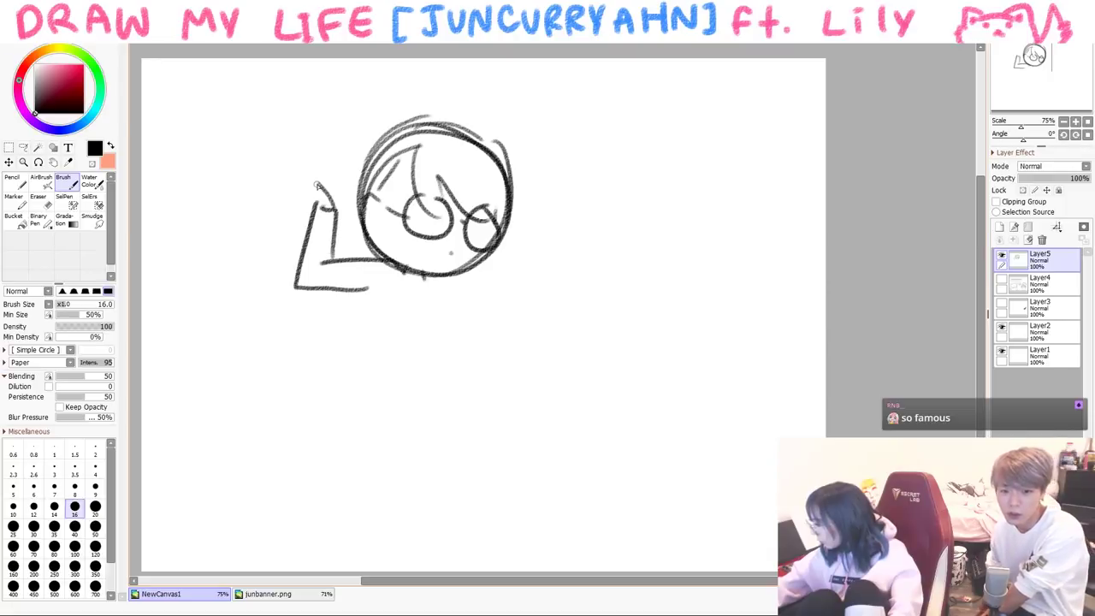
pyautogui.moveTo(445, 274)
pyautogui.mouseDown()
pyautogui.moveTo(517, 321)
pyautogui.moveTo(513, 340)
pyautogui.mouseUp()
pyautogui.moveTo(517, 337)
pyautogui.mouseDown()
pyautogui.moveTo(535, 279)
pyautogui.moveTo(523, 269)
pyautogui.mouseUp()
pyautogui.moveTo(523, 269); pyautogui.dragTo(548, 275)
# - Draw the legs, undo a misplaced foot, redraw them and close the body's lower edge
pyautogui.moveTo(448, 307); pyautogui.dragTo(466, 324)
pyautogui.moveTo(453, 315); pyautogui.dragTo(474, 383)
pyautogui.moveTo(359, 295); pyautogui.dragTo(358, 398)
pyautogui.moveTo(460, 425); pyautogui.dragTo(398, 412)
pyautogui.hotkey('ctrl', 'z')
pyautogui.hotkey('ctrl', 'z')
pyautogui.hotkey('ctrl', 'z')
pyautogui.moveTo(368, 296); pyautogui.dragTo(346, 363)
pyautogui.moveTo(446, 314); pyautogui.dragTo(461, 396)
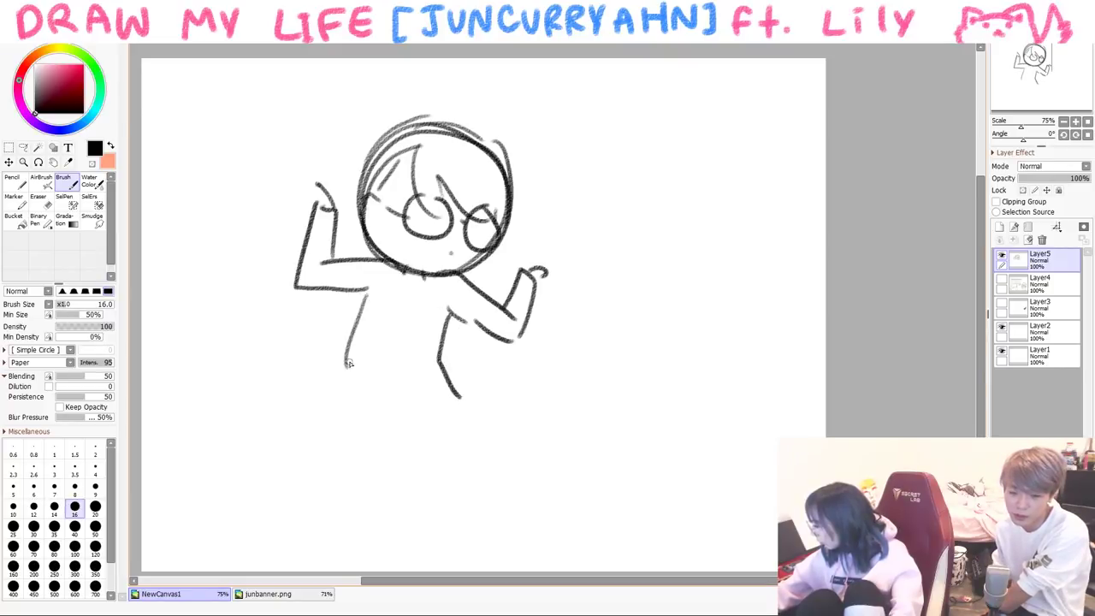
pyautogui.moveTo(346, 363); pyautogui.dragTo(455, 395)
# - Draw bent legs with feet, redoing the right lower leg until it looks right
pyautogui.moveTo(351, 409); pyautogui.dragTo(385, 469)
pyautogui.moveTo(401, 402); pyautogui.dragTo(345, 506)
pyautogui.moveTo(373, 462); pyautogui.dragTo(347, 520)
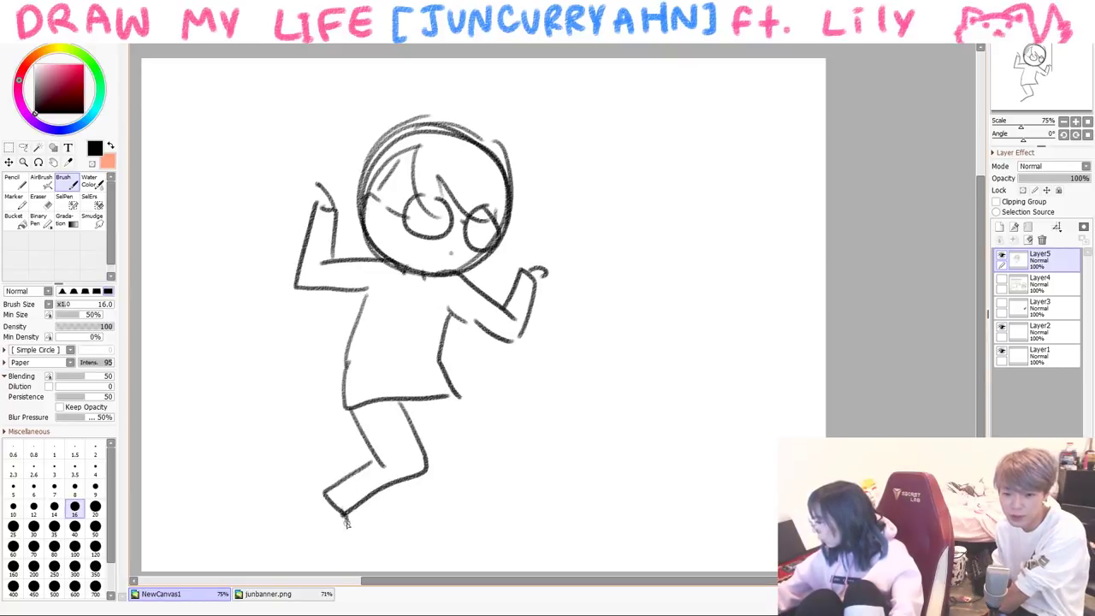
pyautogui.moveTo(469, 431); pyautogui.dragTo(492, 512)
pyautogui.hotkey('ctrl', 'z')
pyautogui.hotkey('ctrl', 'z')
pyautogui.moveTo(455, 396); pyautogui.dragTo(471, 483)
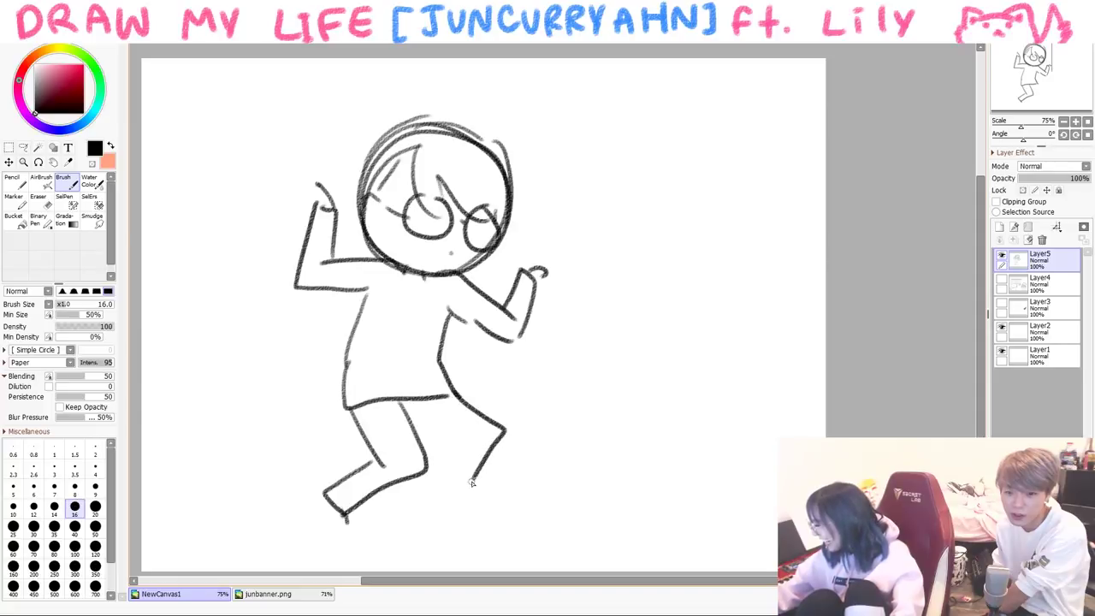
pyautogui.hotkey('ctrl', 'z')
pyautogui.hotkey('ctrl', 'z')
pyautogui.moveTo(446, 393); pyautogui.dragTo(488, 428)
pyautogui.moveTo(417, 417); pyautogui.dragTo(443, 436)
pyautogui.moveTo(445, 436); pyautogui.dragTo(421, 517)
pyautogui.moveTo(484, 441); pyautogui.dragTo(466, 520)
# - Add ground lines and write DANCING to the left of the figure
pyautogui.moveTo(453, 511)
pyautogui.mouseDown()
pyautogui.moveTo(472, 526)
pyautogui.moveTo(616, 486)
pyautogui.mouseUp()
pyautogui.moveTo(276, 505); pyautogui.dragTo(210, 514)
pyautogui.moveTo(231, 389); pyautogui.dragTo(244, 420)
pyautogui.moveTo(265, 400)
pyautogui.mouseDown()
pyautogui.moveTo(282, 394)
pyautogui.moveTo(277, 380)
pyautogui.mouseUp()
pyautogui.moveTo(284, 384)
pyautogui.mouseDown()
pyautogui.moveTo(300, 345)
pyautogui.moveTo(337, 315)
pyautogui.mouseUp()
pyautogui.moveTo(345, 318); pyautogui.dragTo(344, 340)
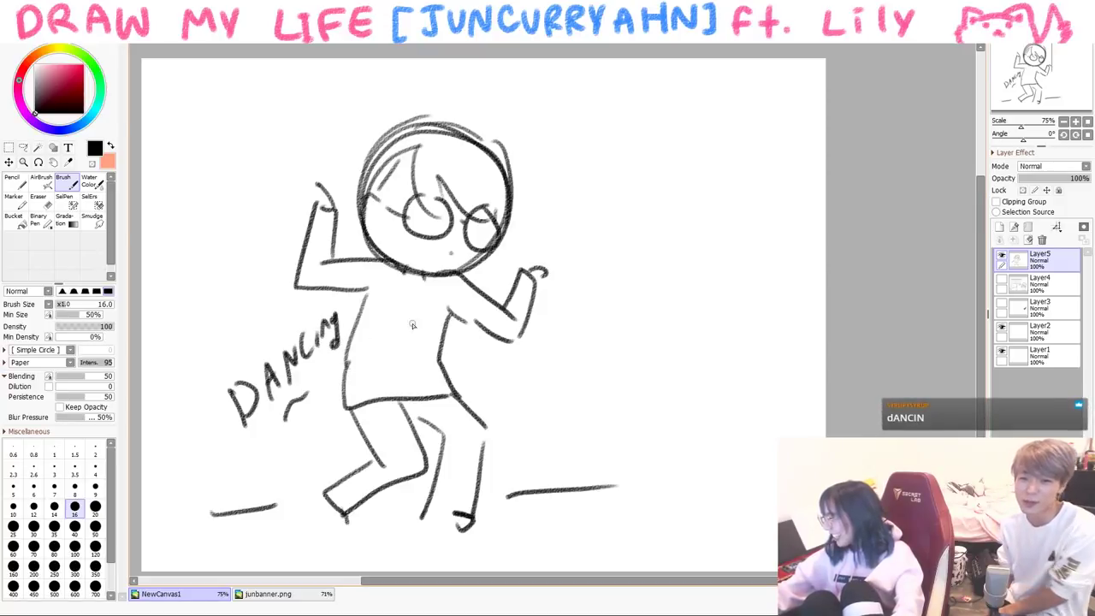
# - Undo the stray black stroke at upper left and switch the colour to orange
pyautogui.moveTo(246, 103); pyautogui.dragTo(141, 324)
pyautogui.moveTo(280, 100); pyautogui.dragTo(174, 297)
pyautogui.hotkey('ctrl', 'z')
pyautogui.hotkey('ctrl', 'z')
pyautogui.click(47, 54)
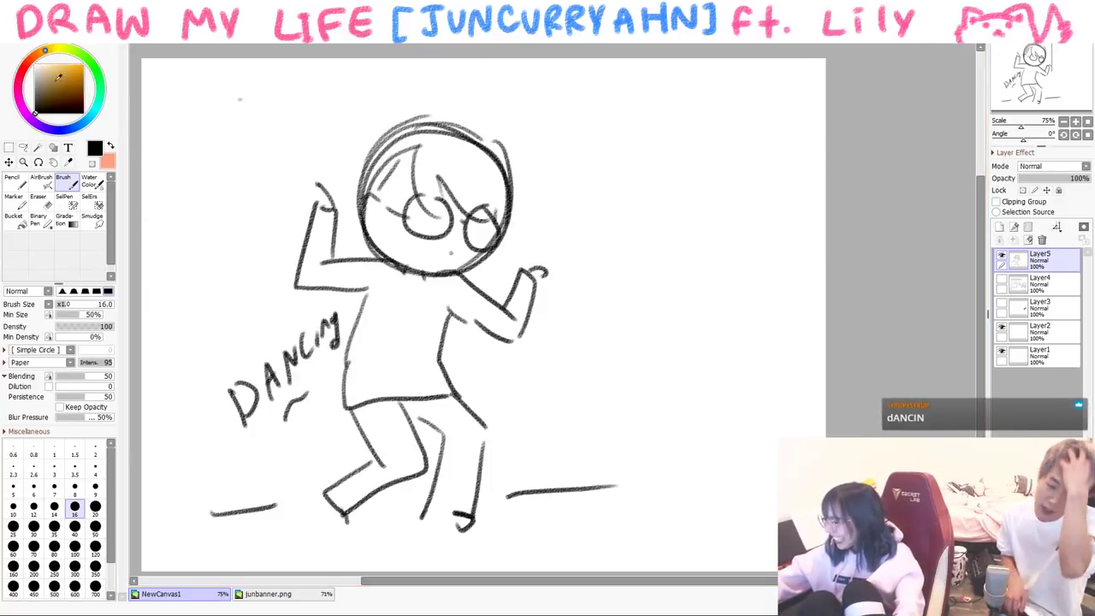
pyautogui.click(83, 65)
# - Brush seven orange spotlight rays around the dancing figure
pyautogui.moveTo(231, 98); pyautogui.dragTo(142, 324)
pyautogui.moveTo(304, 85); pyautogui.dragTo(233, 289)
pyautogui.moveTo(373, 89); pyautogui.dragTo(364, 144)
pyautogui.moveTo(472, 84); pyautogui.dragTo(477, 124)
pyautogui.moveTo(545, 107); pyautogui.dragTo(624, 432)
pyautogui.moveTo(606, 109); pyautogui.dragTo(684, 376)
pyautogui.moveTo(654, 103); pyautogui.dragTo(722, 232)
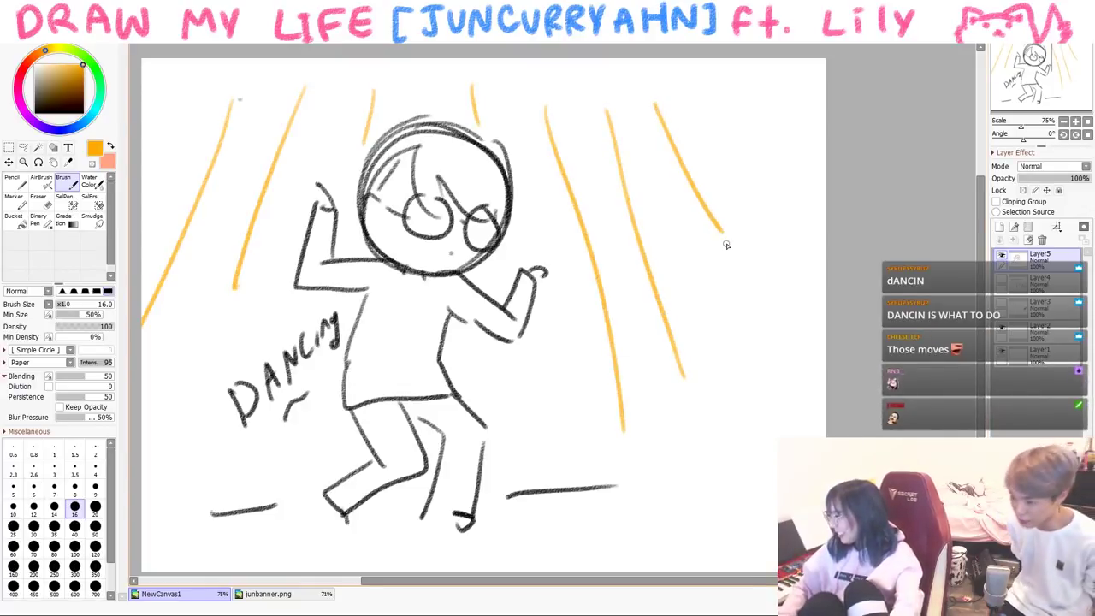
# - Switch back to black, clear the canvas and draw an oval glasses lens
pyautogui.click(35, 111)
pyautogui.press('Delete')
pyautogui.moveTo(210, 215); pyautogui.dragTo(204, 229)
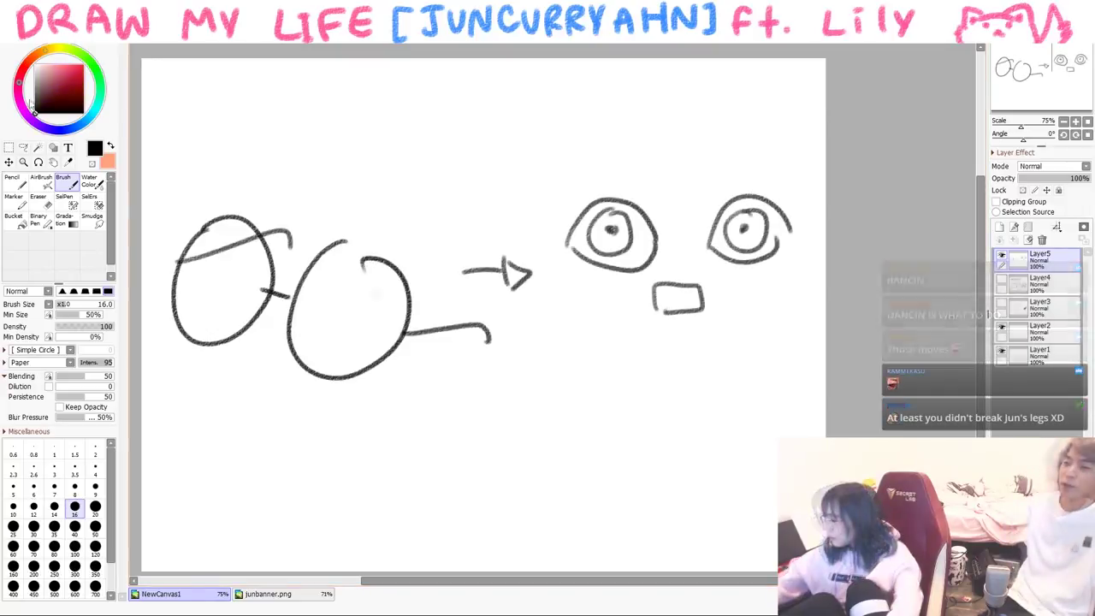
# - With a red pencil, cross out the glasses with an X and add a red check mark
pyautogui.click(12, 182)
pyautogui.click(83, 64)
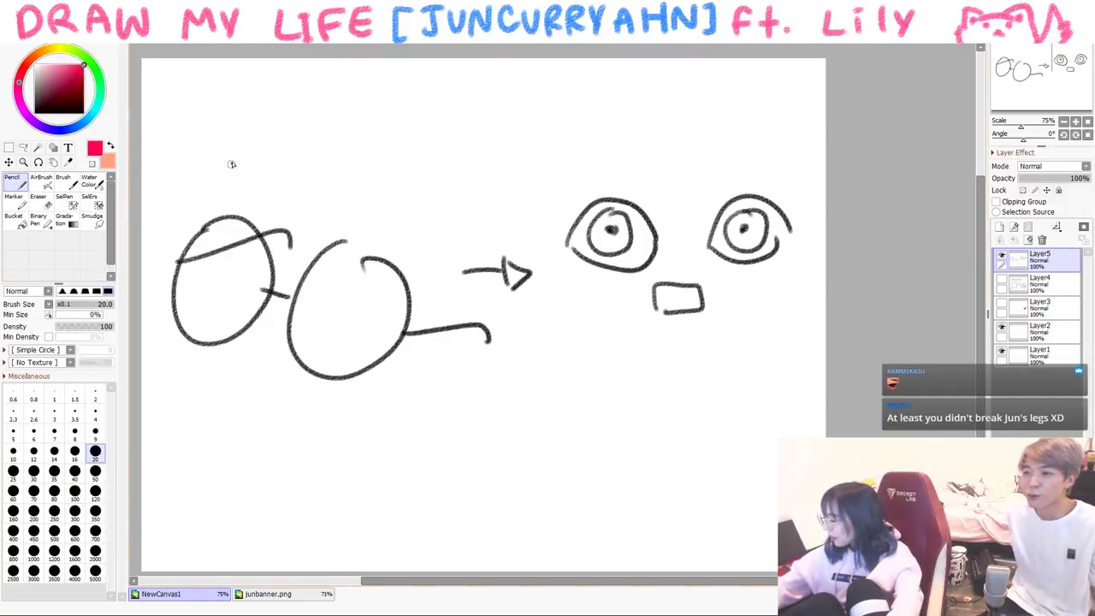
pyautogui.moveTo(199, 184); pyautogui.dragTo(413, 395)
pyautogui.moveTo(379, 165); pyautogui.dragTo(187, 433)
pyautogui.moveTo(652, 137); pyautogui.dragTo(732, 116)
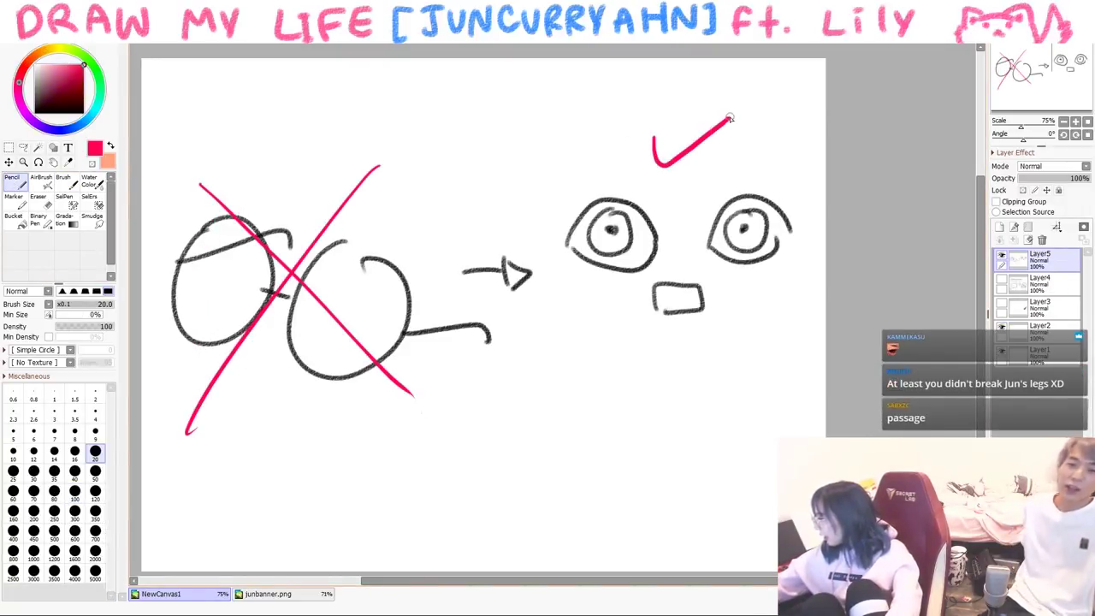
pyautogui.moveTo(590, 360)
pyautogui.mouseDown()
pyautogui.moveTo(625, 376)
pyautogui.moveTo(697, 346)
pyautogui.moveTo(714, 368)
pyautogui.moveTo(774, 381)
pyautogui.mouseUp()
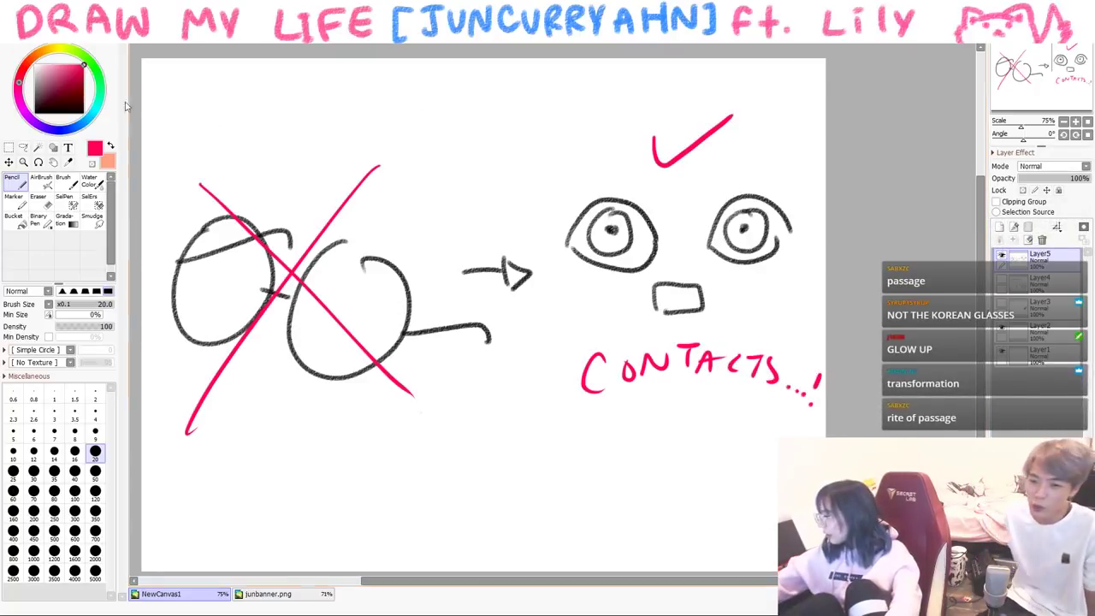
# - Colour both irises dark maroon, dot a black pupil in the right eye, then pick white
pyautogui.click(51, 88)
pyautogui.moveTo(597, 240); pyautogui.dragTo(619, 232)
pyautogui.moveTo(732, 220); pyautogui.dragTo(746, 228)
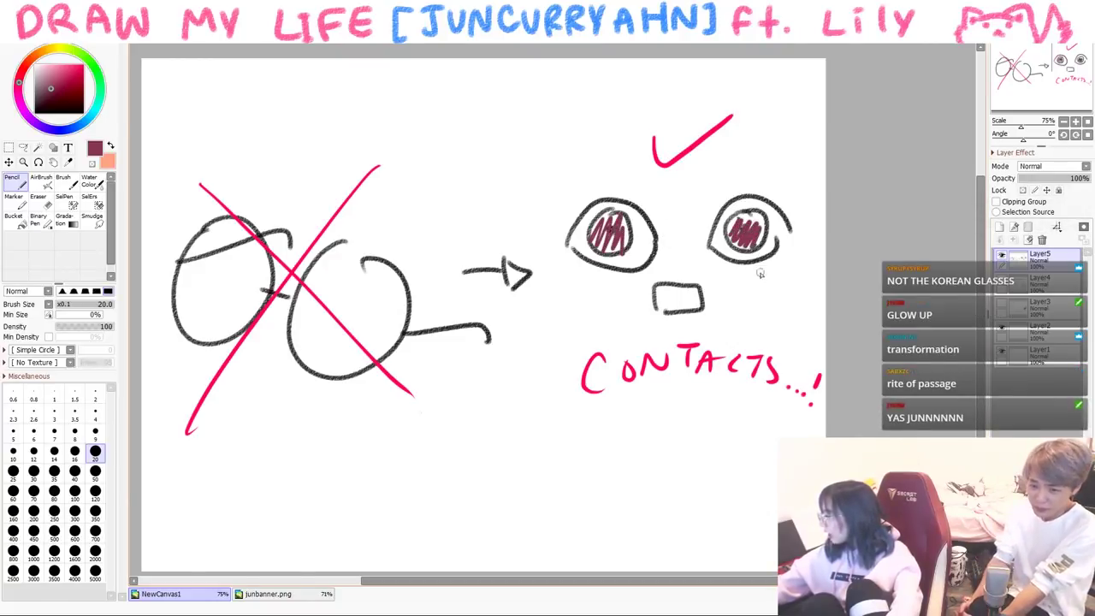
pyautogui.keyDown('alt'); pyautogui.click(765, 225); pyautogui.keyUp('alt')
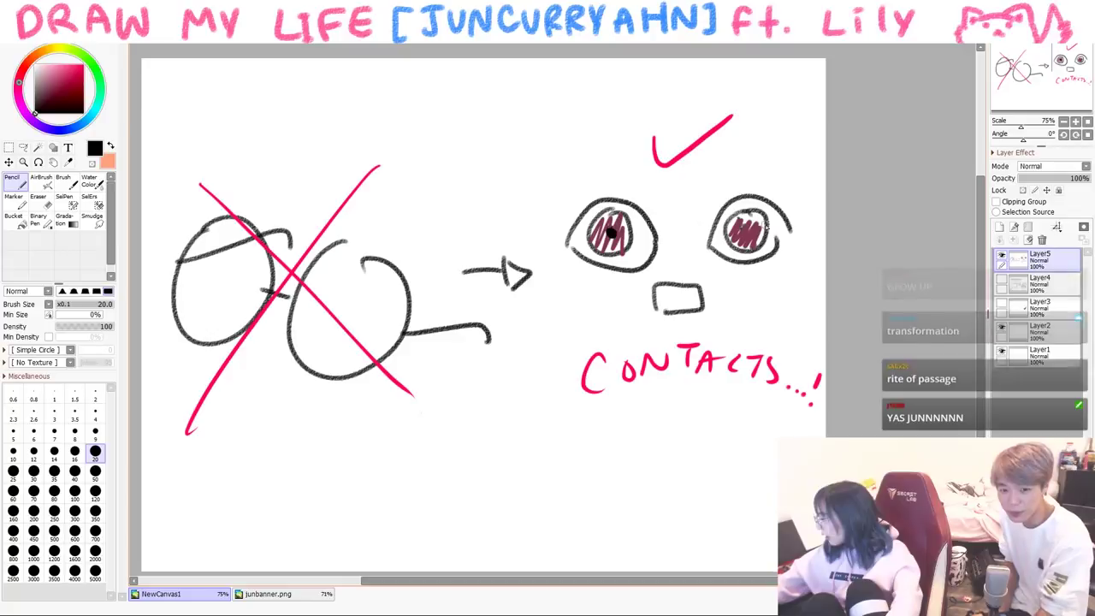
pyautogui.click(746, 230)
pyautogui.keyDown('alt'); pyautogui.click(761, 200); pyautogui.keyUp('alt')
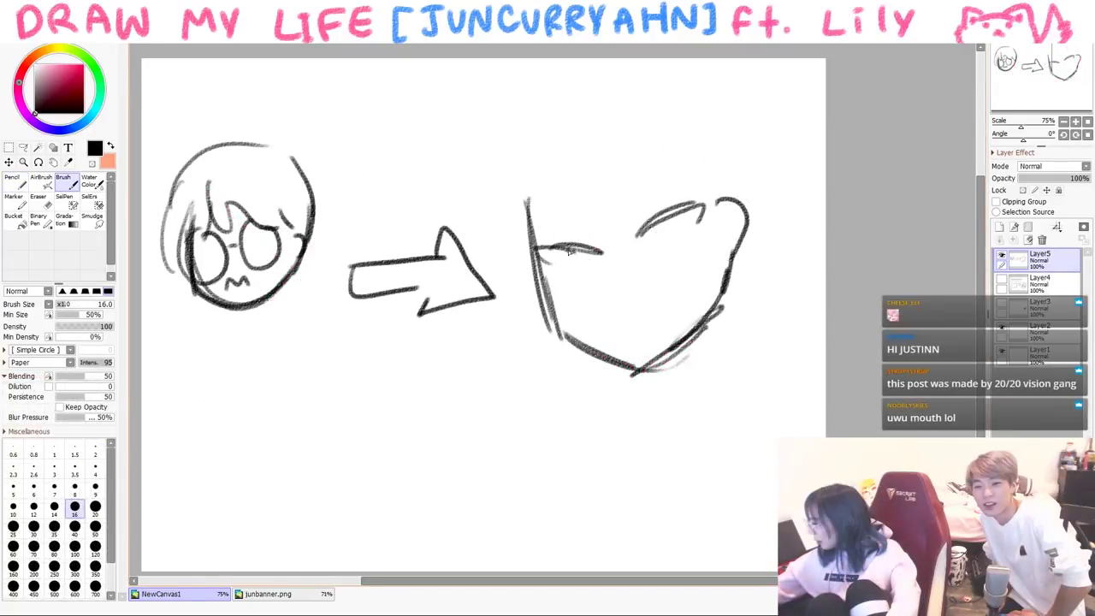
# - Draw an eye line, a left sparkle and a curved mouth on the big head
pyautogui.moveTo(665, 224); pyautogui.dragTo(687, 229)
pyautogui.moveTo(505, 328)
pyautogui.mouseDown()
pyautogui.moveTo(510, 370)
pyautogui.moveTo(536, 360)
pyautogui.mouseUp()
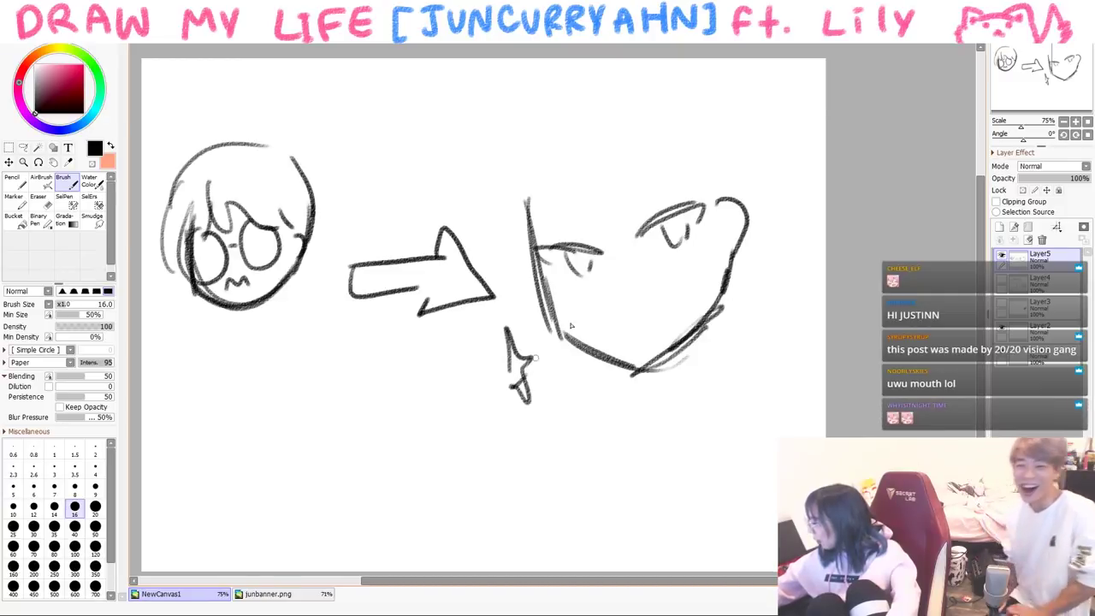
pyautogui.moveTo(630, 323); pyautogui.dragTo(674, 295)
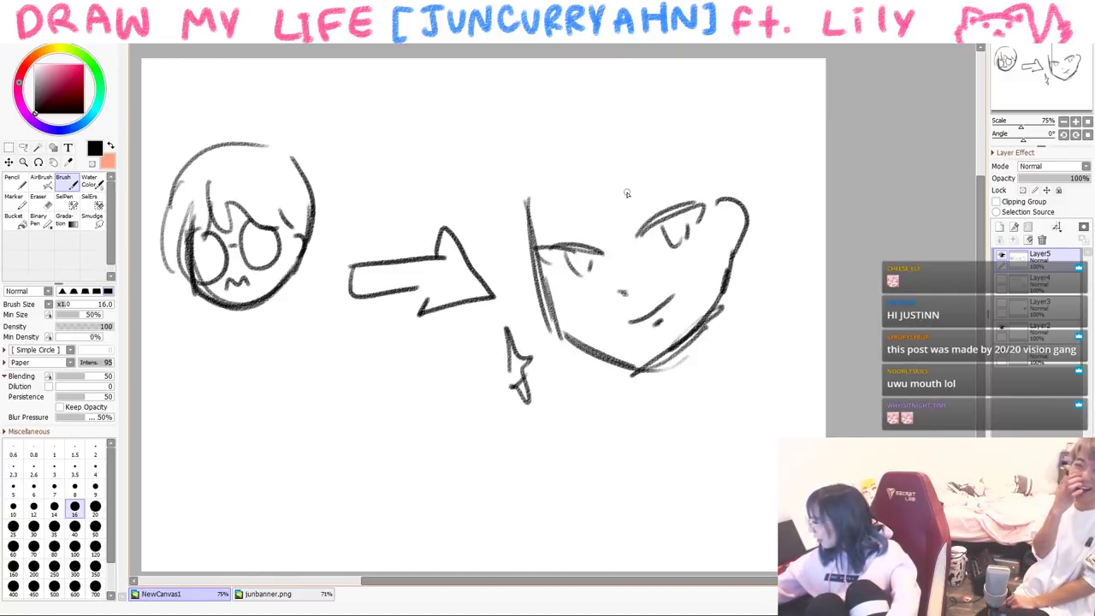
# - Sketch hair strands and the hair outline of the big head, adding a sparkle at right
pyautogui.moveTo(569, 134); pyautogui.dragTo(554, 226)
pyautogui.moveTo(583, 169); pyautogui.dragTo(617, 241)
pyautogui.moveTo(648, 178); pyautogui.dragTo(697, 213)
pyautogui.moveTo(650, 179); pyautogui.dragTo(691, 168)
pyautogui.moveTo(556, 170); pyautogui.dragTo(542, 265)
pyautogui.moveTo(512, 299)
pyautogui.mouseDown()
pyautogui.moveTo(531, 127)
pyautogui.moveTo(604, 83)
pyautogui.mouseUp()
pyautogui.moveTo(688, 77)
pyautogui.mouseDown()
pyautogui.moveTo(746, 113)
pyautogui.moveTo(759, 218)
pyautogui.moveTo(729, 289)
pyautogui.moveTo(763, 335)
pyautogui.mouseUp()
pyautogui.moveTo(768, 289); pyautogui.dragTo(752, 366)
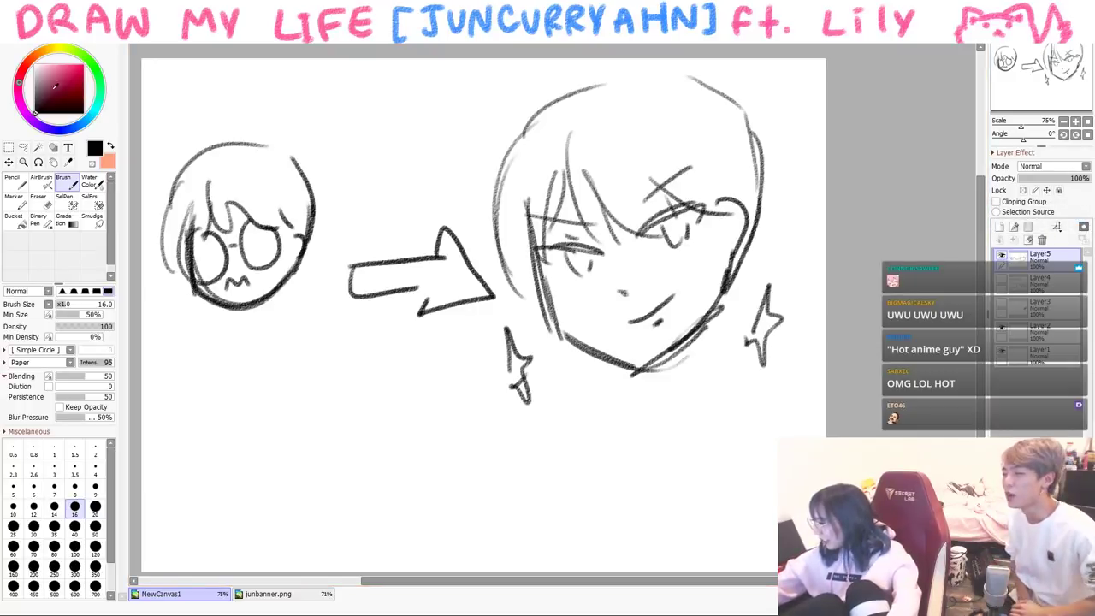
# - Hatch salmon blush on both cheeks with the pencil, then return to black
pyautogui.press('m')
pyautogui.press('x')
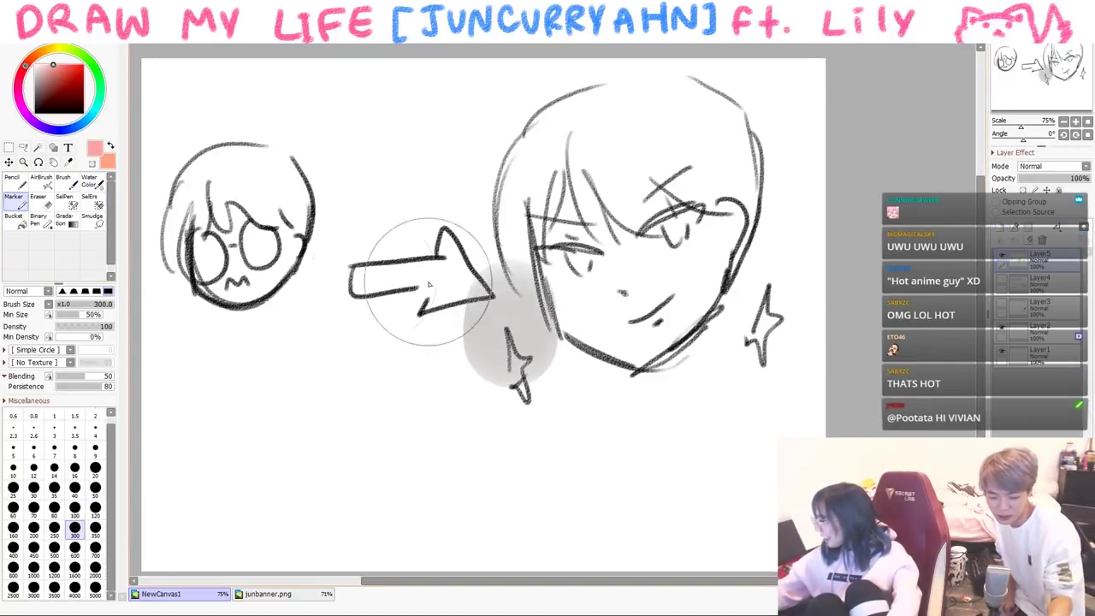
pyautogui.click(69, 181)
pyautogui.click(12, 179)
pyautogui.moveTo(520, 292)
pyautogui.mouseDown()
pyautogui.moveTo(515, 336)
pyautogui.moveTo(540, 346)
pyautogui.mouseUp()
pyautogui.moveTo(571, 298); pyautogui.dragTo(565, 342)
pyautogui.moveTo(695, 263)
pyautogui.mouseDown()
pyautogui.moveTo(683, 302)
pyautogui.moveTo(703, 299)
pyautogui.mouseUp()
pyautogui.moveTo(733, 253); pyautogui.dragTo(724, 291)
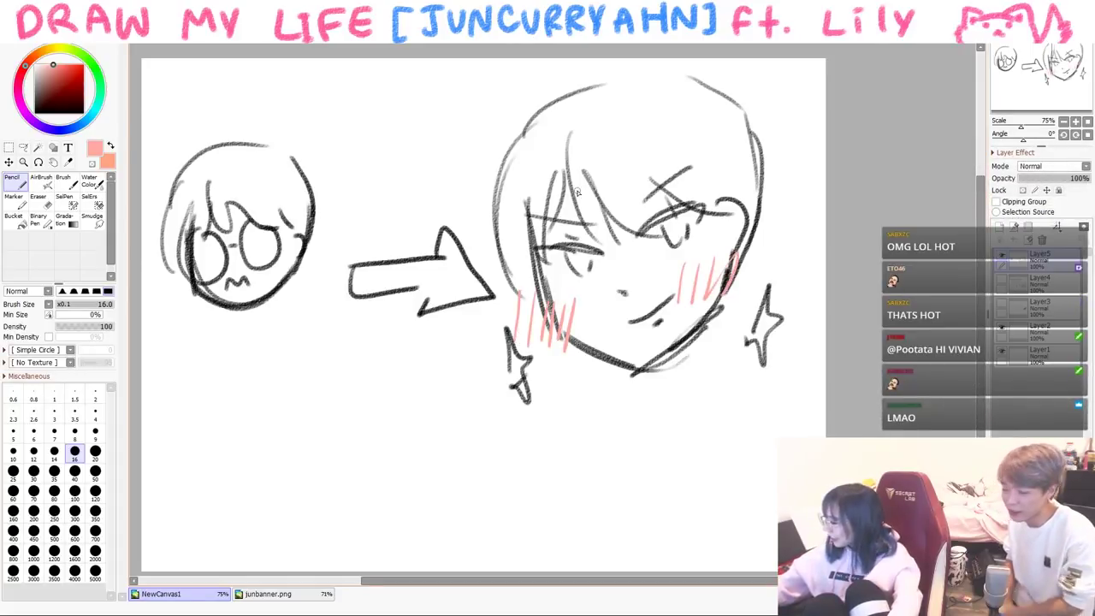
pyautogui.press('x')
# - Add lashes and shade the big head's eyes and right pupil in black
pyautogui.moveTo(581, 255); pyautogui.dragTo(578, 274)
pyautogui.click(63, 179)
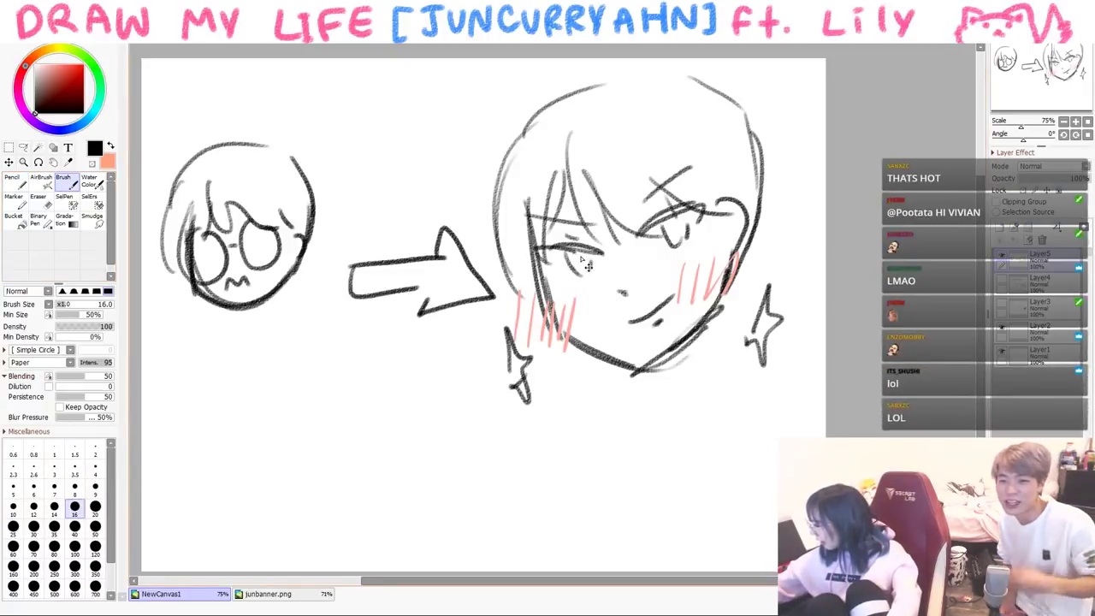
pyautogui.moveTo(578, 256); pyautogui.dragTo(588, 267)
pyautogui.moveTo(670, 221); pyautogui.dragTo(675, 233)
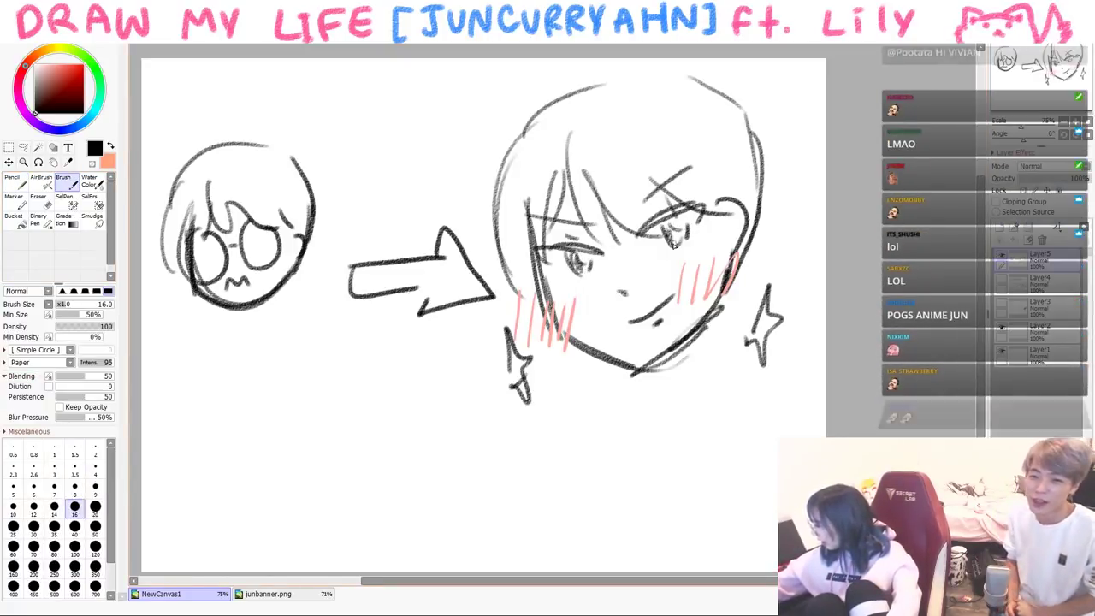
# - Write 'slow process' beside the arrow
pyautogui.moveTo(354, 222)
pyautogui.mouseDown()
pyautogui.moveTo(342, 244)
pyautogui.moveTo(388, 158)
pyautogui.moveTo(389, 202)
pyautogui.mouseUp()
pyautogui.moveTo(396, 205); pyautogui.dragTo(407, 176)
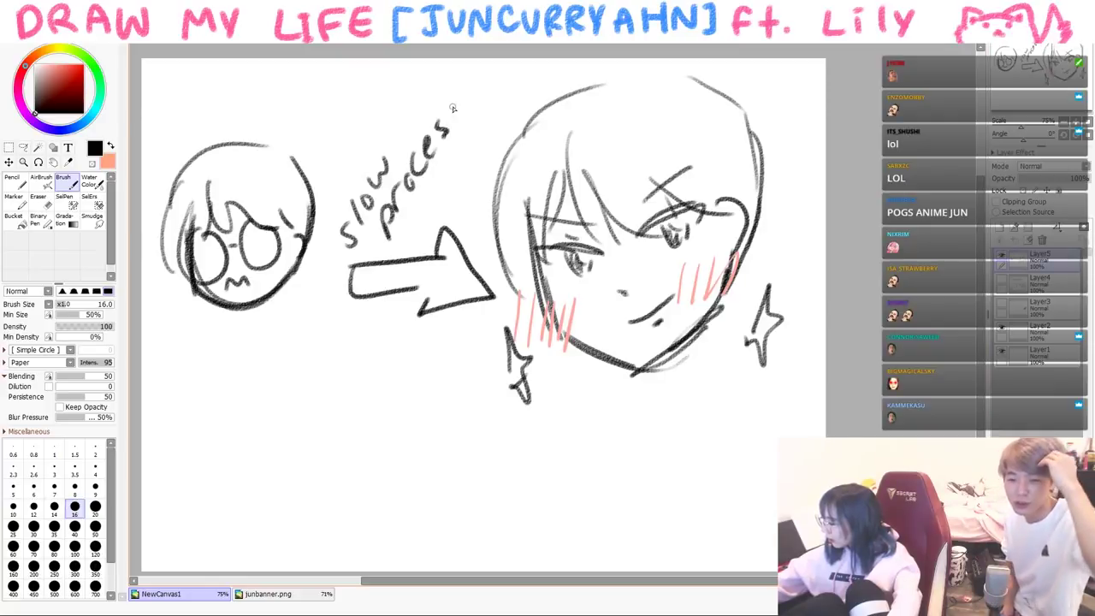
pyautogui.moveTo(461, 111); pyautogui.dragTo(453, 130)
# - Draw shoulders and a hatched collar under the big head and add a nose dot
pyautogui.moveTo(650, 402); pyautogui.dragTo(701, 330)
pyautogui.moveTo(693, 376); pyautogui.dragTo(800, 369)
pyautogui.moveTo(599, 404); pyautogui.dragTo(637, 390)
pyautogui.moveTo(621, 289); pyautogui.dragTo(624, 293)
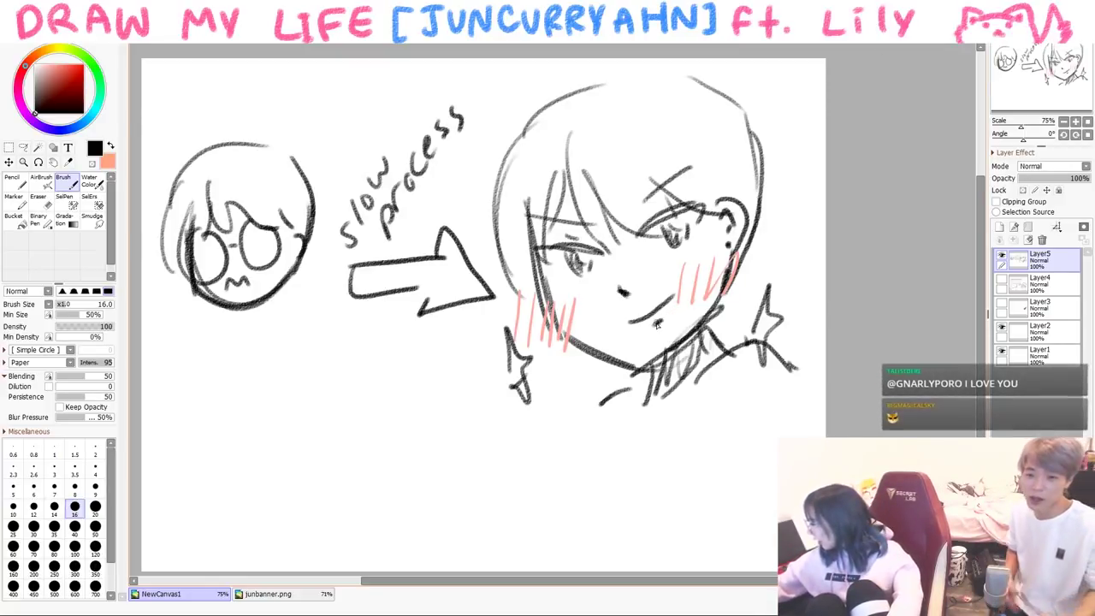
pyautogui.moveTo(651, 368); pyautogui.dragTo(697, 325)
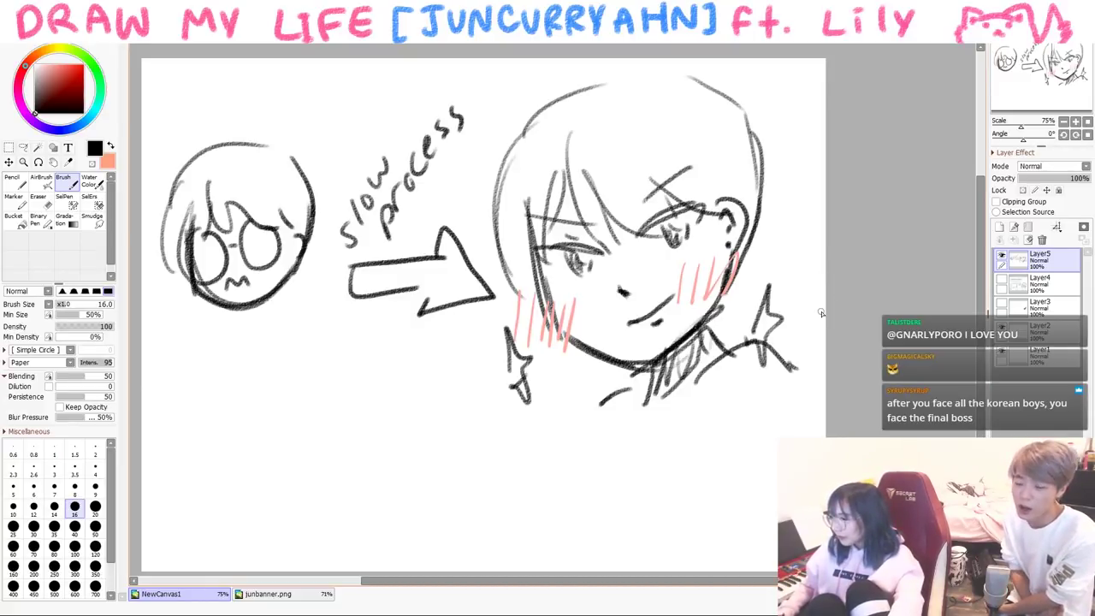
# - Clear the previous scene and discard two false starts on a new head
pyautogui.press('Delete')
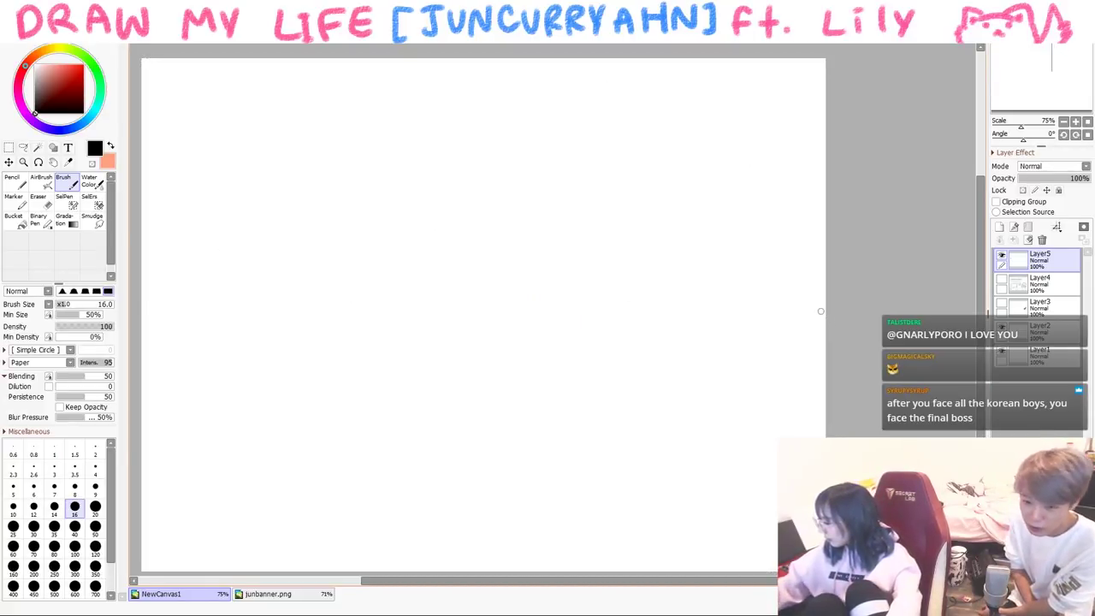
pyautogui.press('[')
pyautogui.moveTo(436, 191)
pyautogui.mouseDown()
pyautogui.moveTo(484, 220)
pyautogui.moveTo(466, 184)
pyautogui.mouseUp()
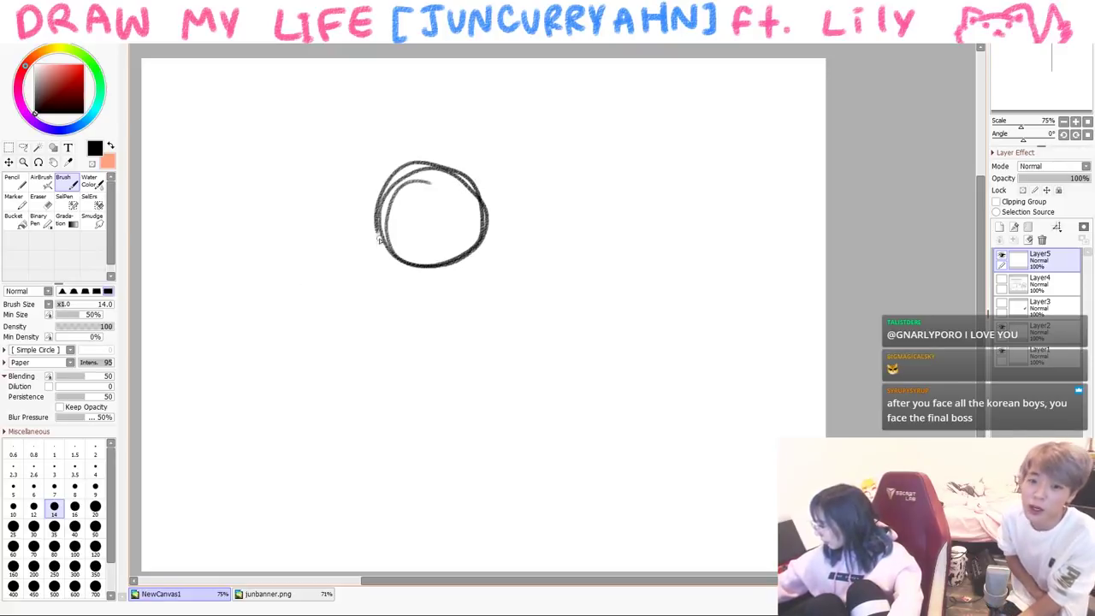
pyautogui.press('Delete')
pyautogui.moveTo(349, 189)
pyautogui.mouseDown()
pyautogui.moveTo(361, 261)
pyautogui.moveTo(411, 276)
pyautogui.moveTo(451, 245)
pyautogui.mouseUp()
pyautogui.press('Delete')
# - Sketch the head outline with hair strands and two closed eyes
pyautogui.moveTo(382, 165)
pyautogui.mouseDown()
pyautogui.moveTo(389, 254)
pyautogui.moveTo(419, 265)
pyautogui.moveTo(467, 238)
pyautogui.moveTo(462, 193)
pyautogui.moveTo(482, 209)
pyautogui.mouseUp()
pyautogui.moveTo(393, 146)
pyautogui.mouseDown()
pyautogui.moveTo(402, 193)
pyautogui.moveTo(470, 199)
pyautogui.mouseUp()
pyautogui.moveTo(389, 150)
pyautogui.mouseDown()
pyautogui.moveTo(386, 127)
pyautogui.moveTo(481, 175)
pyautogui.moveTo(466, 235)
pyautogui.mouseUp()
pyautogui.moveTo(381, 225); pyautogui.dragTo(399, 221)
pyautogui.moveTo(423, 210)
pyautogui.mouseDown()
pyautogui.moveTo(432, 224)
pyautogui.moveTo(443, 215)
pyautogui.mouseUp()
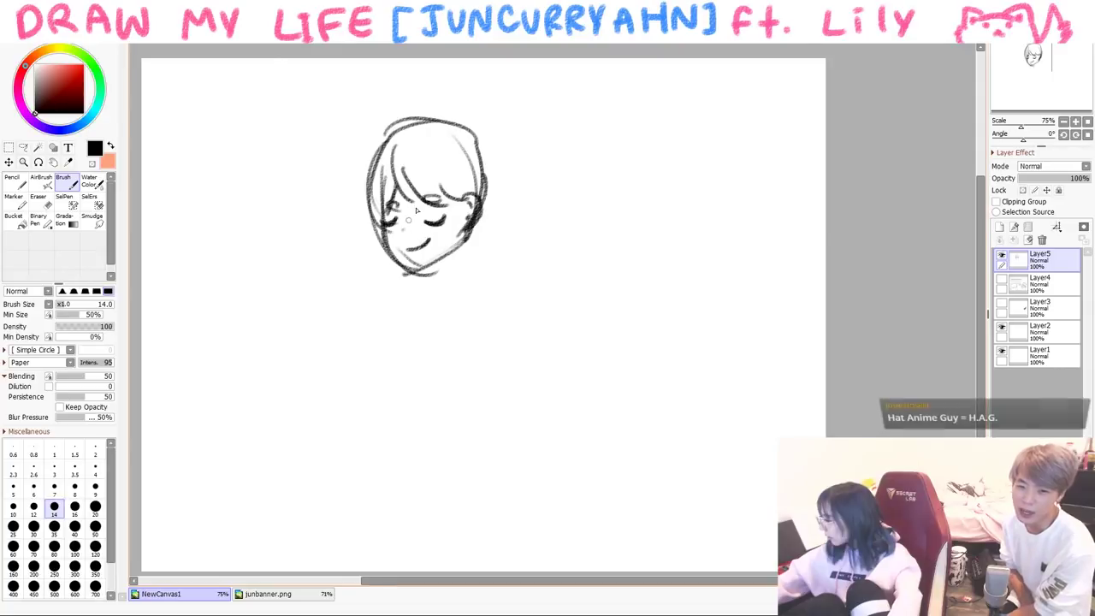
# - Check the head in a mirrored view, touch up the face outline, then undo the neck stroke
pyautogui.press('h')
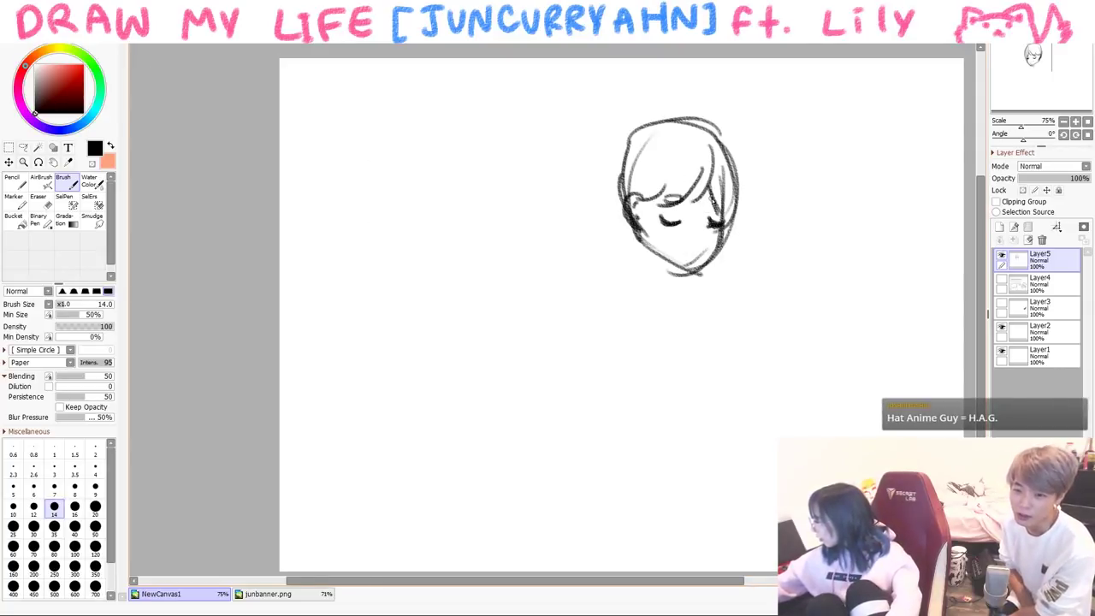
pyautogui.moveTo(672, 122); pyautogui.dragTo(644, 130)
pyautogui.moveTo(637, 129); pyautogui.dragTo(614, 229)
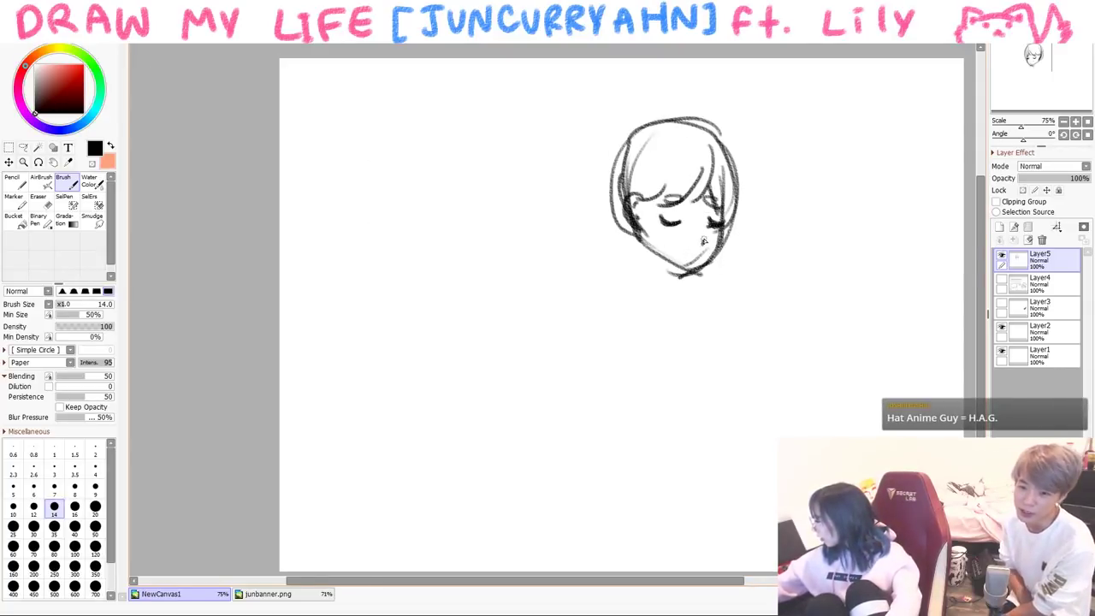
pyautogui.press('h')
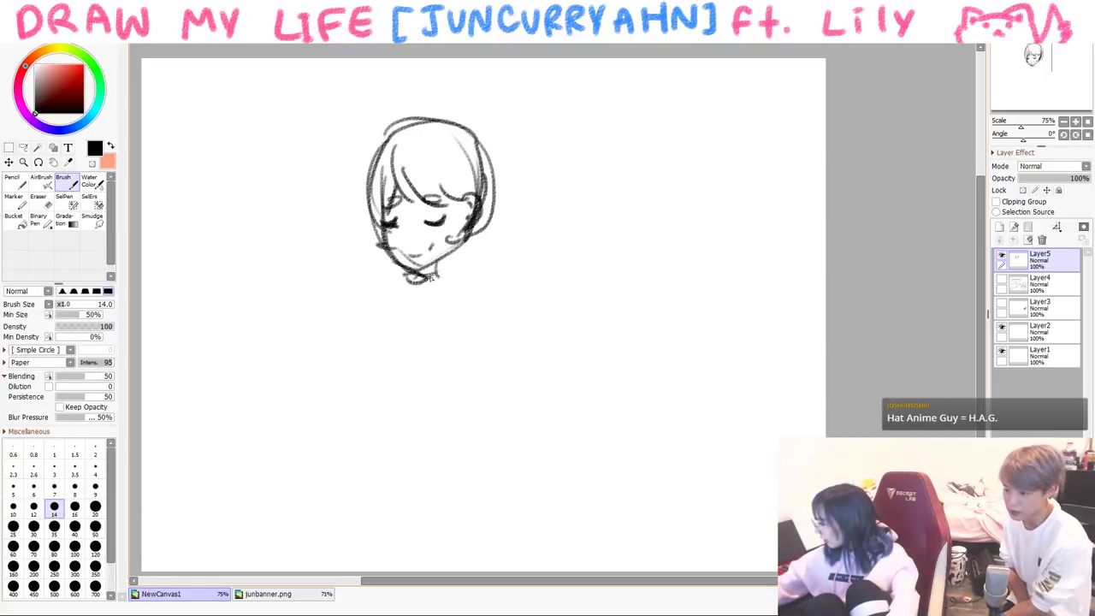
pyautogui.hotkey('ctrl', 'z')
pyautogui.hotkey('ctrl', 'z')
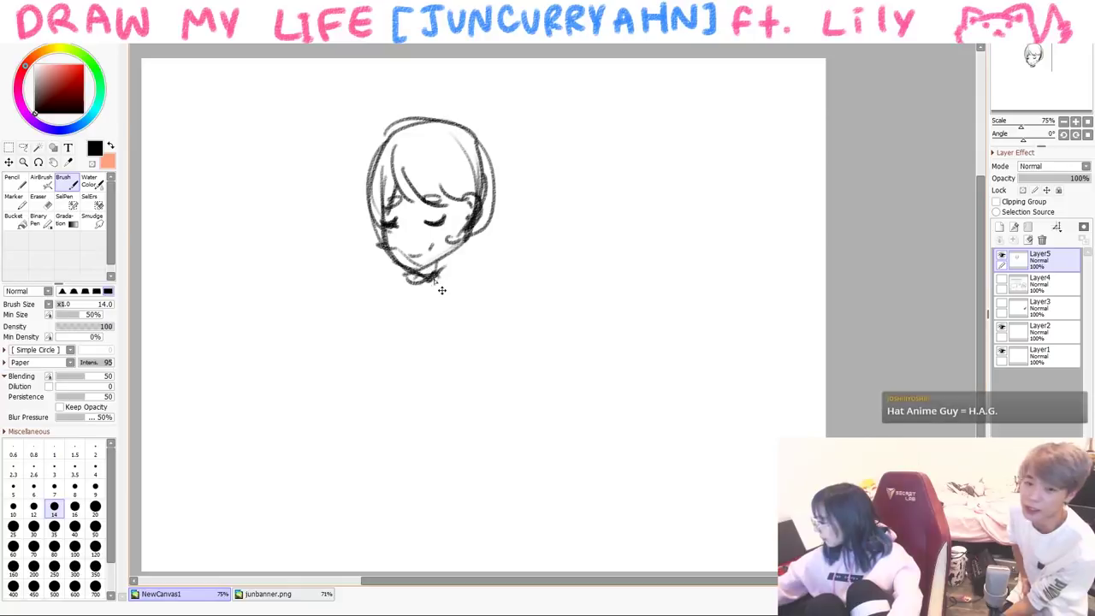
# - Draw a cap with brim over the head and hatch it dark
pyautogui.moveTo(363, 149)
pyautogui.mouseDown()
pyautogui.moveTo(472, 157)
pyautogui.moveTo(356, 183)
pyautogui.mouseUp()
pyautogui.moveTo(359, 188); pyautogui.dragTo(469, 153)
pyautogui.moveTo(367, 121); pyautogui.dragTo(378, 179)
pyautogui.moveTo(395, 111)
pyautogui.mouseDown()
pyautogui.moveTo(403, 175)
pyautogui.moveTo(431, 167)
pyautogui.mouseUp()
pyautogui.moveTo(451, 121)
pyautogui.mouseDown()
pyautogui.moveTo(460, 154)
pyautogui.moveTo(501, 150)
pyautogui.mouseUp()
# - Write Kpop beside the head, add shoulders, then clear and begin an open book
pyautogui.moveTo(251, 251); pyautogui.dragTo(255, 287)
pyautogui.moveTo(274, 247); pyautogui.dragTo(282, 282)
pyautogui.moveTo(295, 262); pyautogui.dragTo(296, 279)
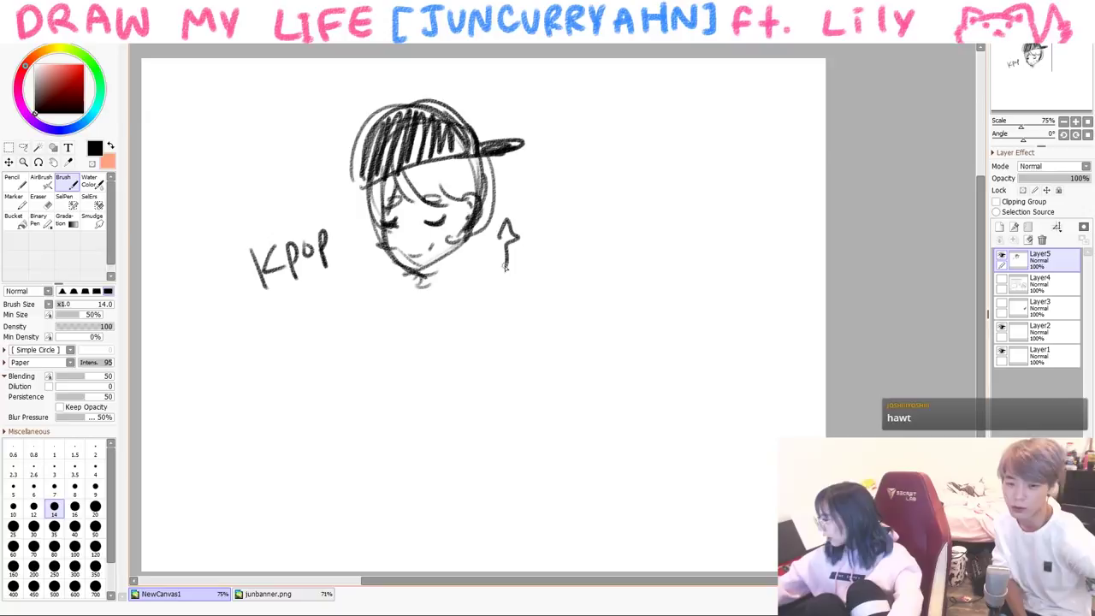
pyautogui.moveTo(406, 276)
pyautogui.mouseDown()
pyautogui.moveTo(408, 297)
pyautogui.moveTo(445, 283)
pyautogui.mouseUp()
pyautogui.moveTo(443, 274); pyautogui.dragTo(493, 312)
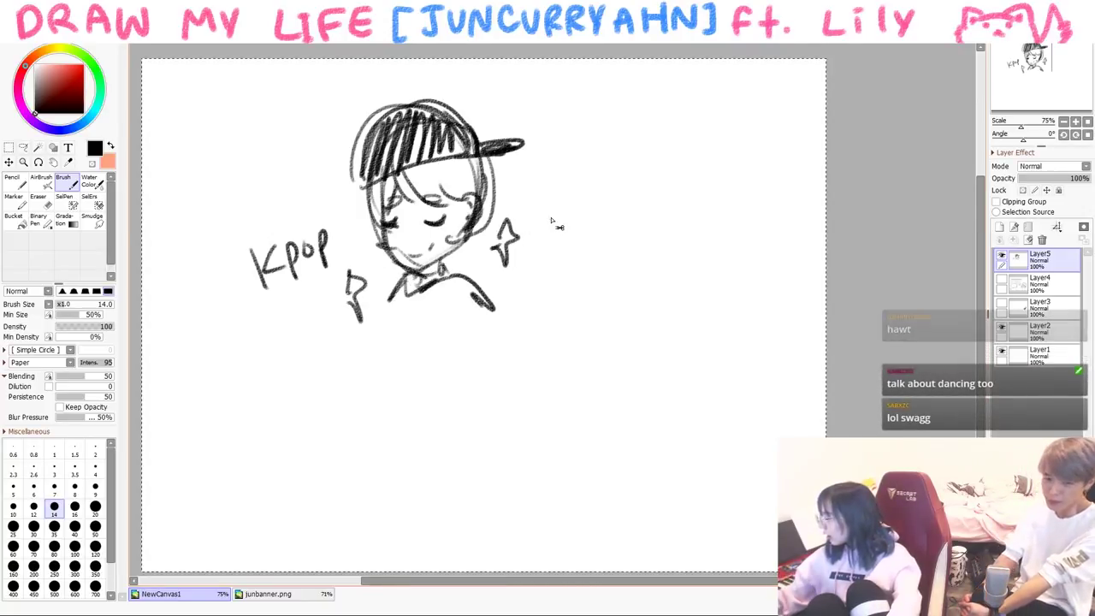
pyautogui.press('Delete')
pyautogui.moveTo(435, 299)
pyautogui.mouseDown()
pyautogui.moveTo(438, 376)
pyautogui.moveTo(459, 378)
pyautogui.moveTo(444, 393)
pyautogui.moveTo(489, 369)
pyautogui.mouseUp()
# - Finish the reading scene: page edge, head above the book, 'hm', hands and speech bubble
pyautogui.moveTo(382, 262); pyautogui.dragTo(435, 292)
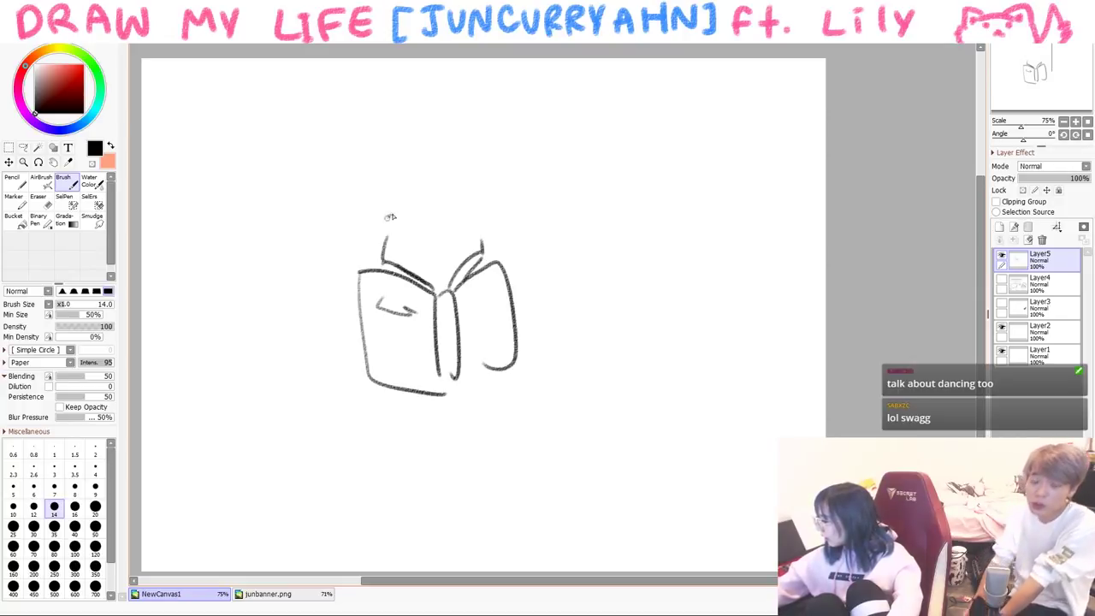
pyautogui.moveTo(389, 217)
pyautogui.mouseDown()
pyautogui.moveTo(378, 261)
pyautogui.moveTo(462, 252)
pyautogui.moveTo(484, 206)
pyautogui.mouseUp()
pyautogui.moveTo(490, 223); pyautogui.dragTo(494, 252)
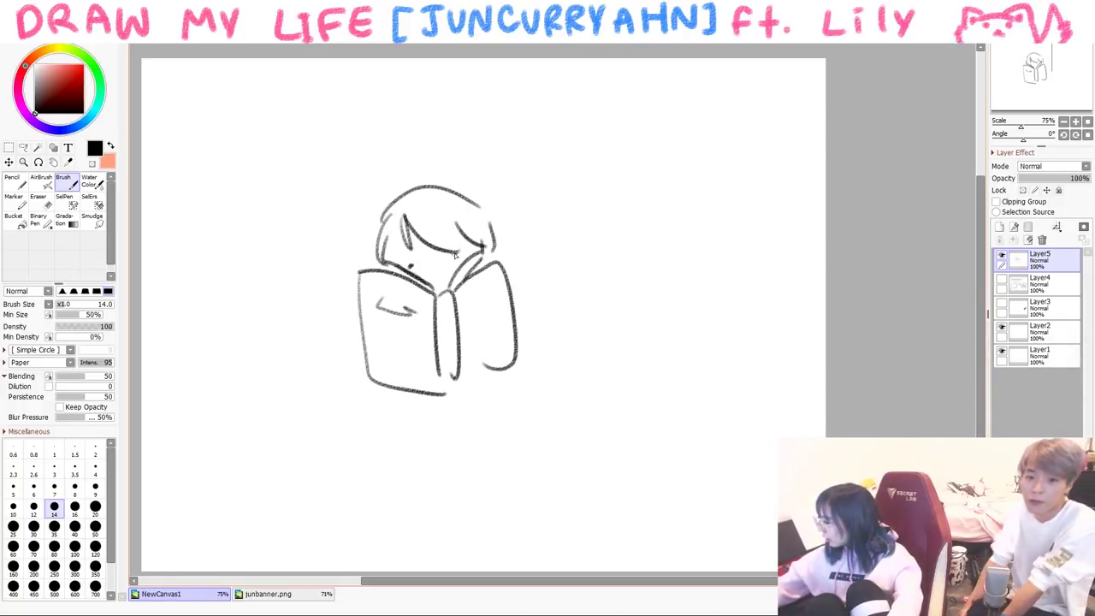
pyautogui.moveTo(325, 180)
pyautogui.mouseDown()
pyautogui.moveTo(358, 205)
pyautogui.moveTo(390, 189)
pyautogui.mouseUp()
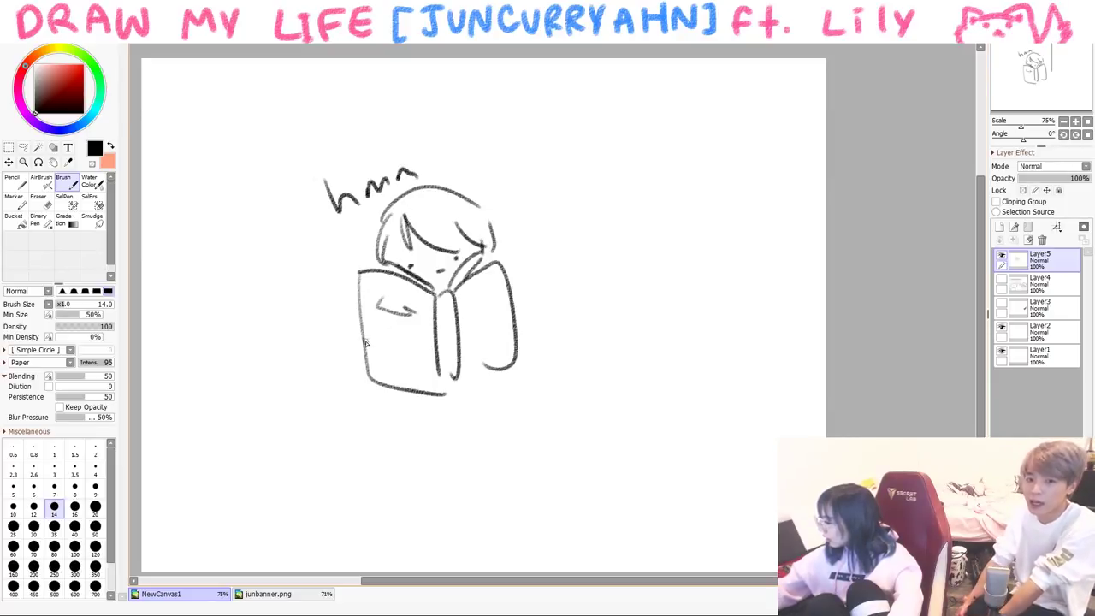
pyautogui.moveTo(368, 344); pyautogui.dragTo(373, 332)
pyautogui.moveTo(509, 307); pyautogui.dragTo(513, 308)
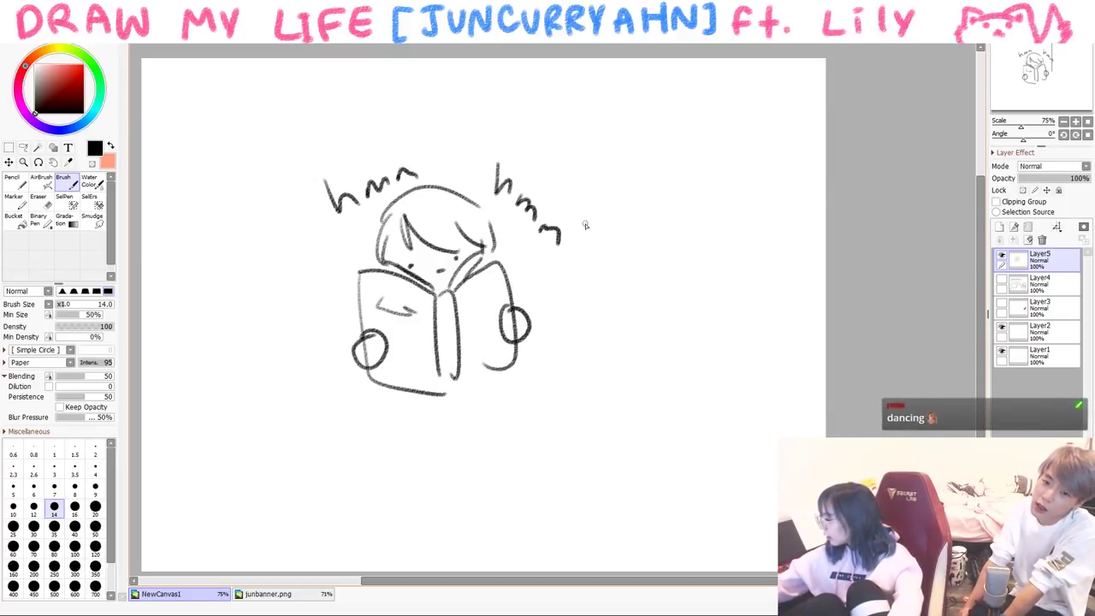
pyautogui.moveTo(565, 302); pyautogui.dragTo(569, 312)
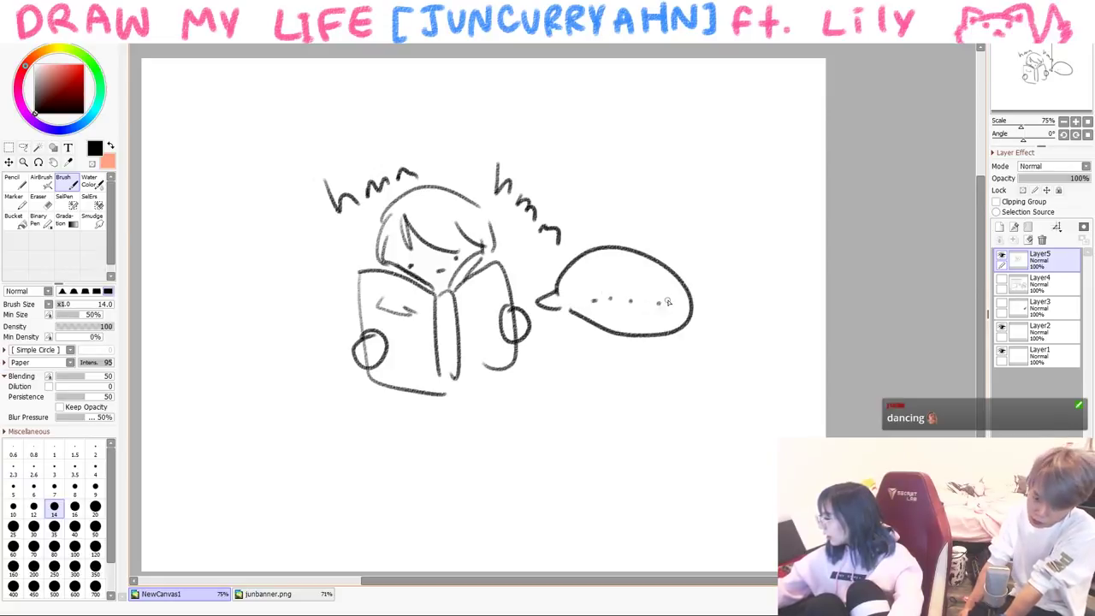
# - Clear the layer and sketch a new head with peaked hair, eyes and open mouth
pyautogui.press('Delete')
pyautogui.moveTo(384, 243)
pyautogui.mouseDown()
pyautogui.moveTo(376, 266)
pyautogui.moveTo(406, 320)
pyautogui.moveTo(489, 284)
pyautogui.mouseUp()
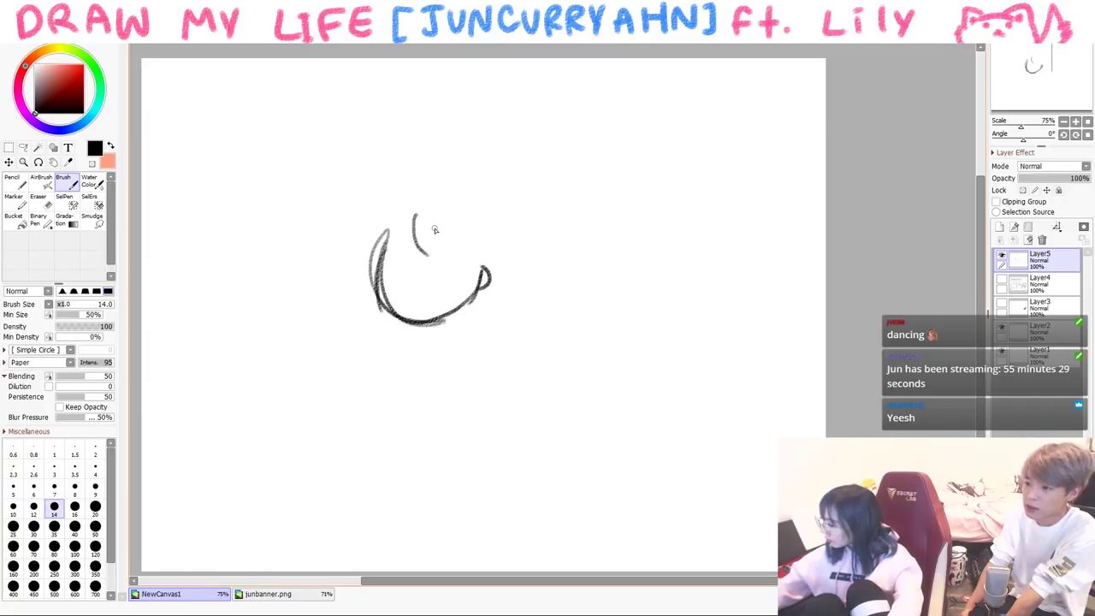
pyautogui.moveTo(414, 219); pyautogui.dragTo(398, 254)
pyautogui.moveTo(373, 243); pyautogui.dragTo(468, 189)
pyautogui.click(407, 261)
pyautogui.moveTo(441, 258); pyautogui.dragTo(442, 272)
pyautogui.moveTo(415, 272)
pyautogui.mouseDown()
pyautogui.moveTo(445, 276)
pyautogui.moveTo(486, 208)
pyautogui.moveTo(473, 308)
pyautogui.mouseUp()
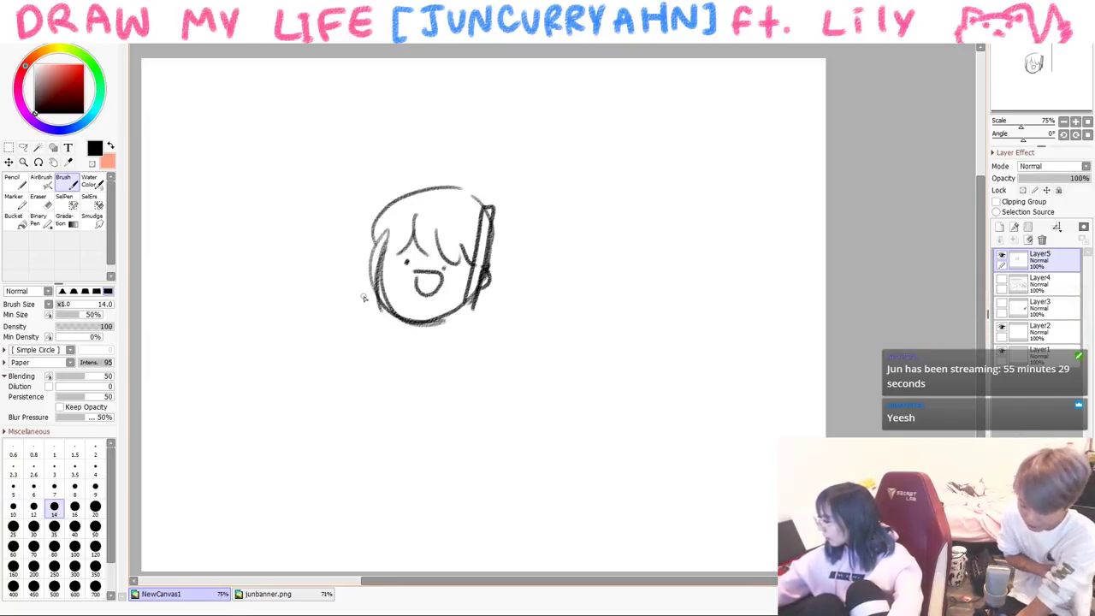
pyautogui.moveTo(363, 209); pyautogui.dragTo(366, 318)
pyautogui.moveTo(375, 251); pyautogui.dragTo(376, 302)
# - Draw a sign overhead with a play-button triangle and the word YOUTUBE
pyautogui.moveTo(348, 204)
pyautogui.mouseDown()
pyautogui.moveTo(419, 197)
pyautogui.moveTo(523, 216)
pyautogui.moveTo(530, 186)
pyautogui.mouseUp()
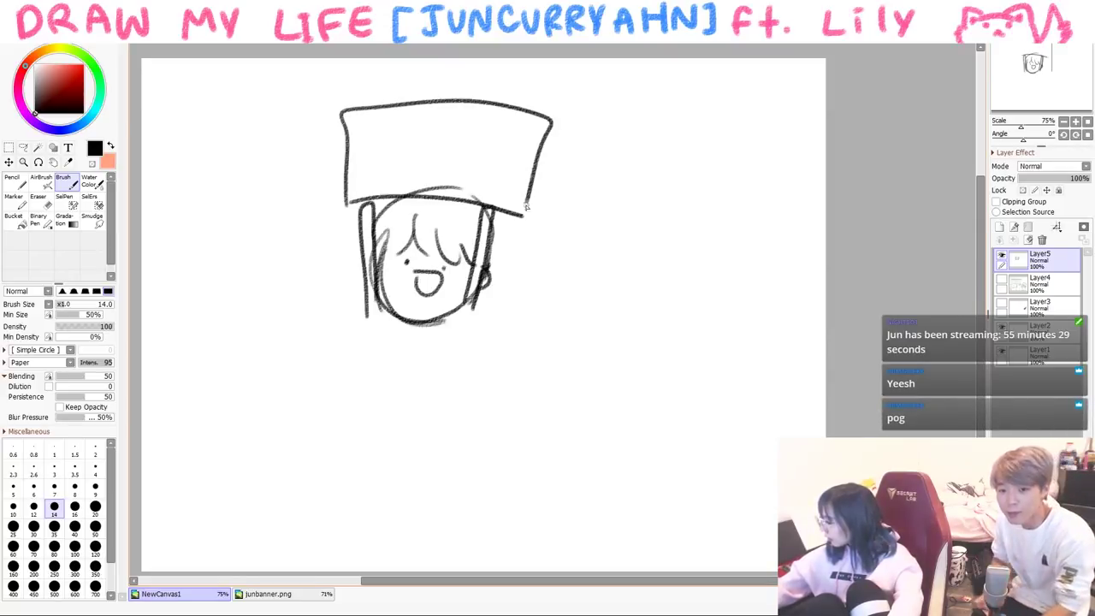
pyautogui.moveTo(402, 132); pyautogui.dragTo(412, 183)
pyautogui.moveTo(376, 79); pyautogui.dragTo(367, 106)
pyautogui.moveTo(398, 80); pyautogui.dragTo(428, 79)
pyautogui.moveTo(433, 77)
pyautogui.mouseDown()
pyautogui.moveTo(444, 100)
pyautogui.moveTo(466, 94)
pyautogui.mouseUp()
pyautogui.moveTo(471, 72); pyautogui.dragTo(483, 83)
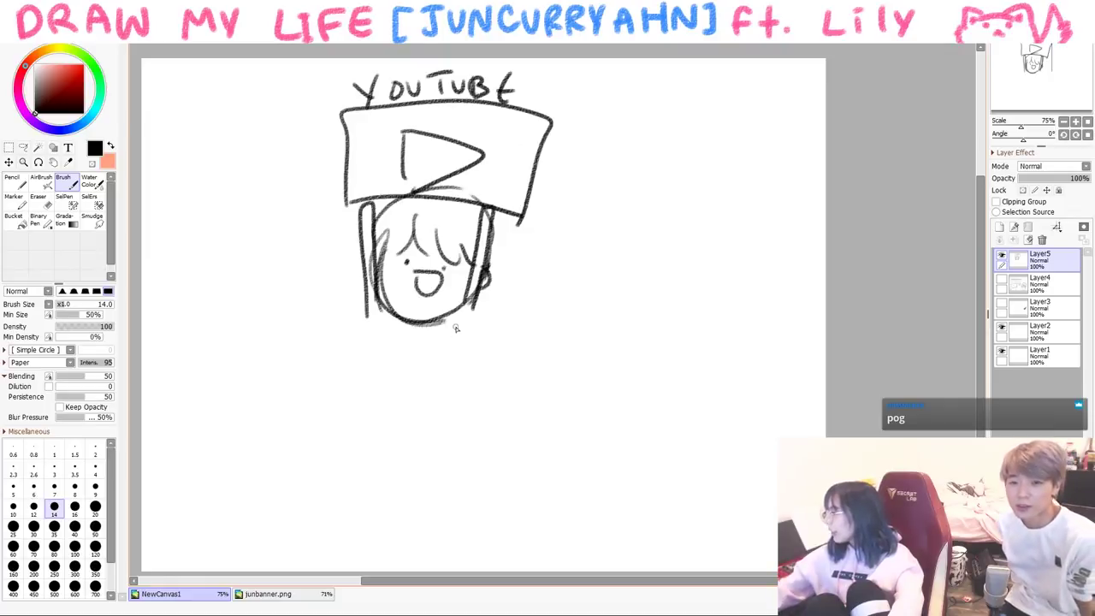
# - Outline the body, undo the leg stroke, then clear the YouTube scene
pyautogui.moveTo(473, 318); pyautogui.dragTo(469, 417)
pyautogui.moveTo(366, 313); pyautogui.dragTo(455, 408)
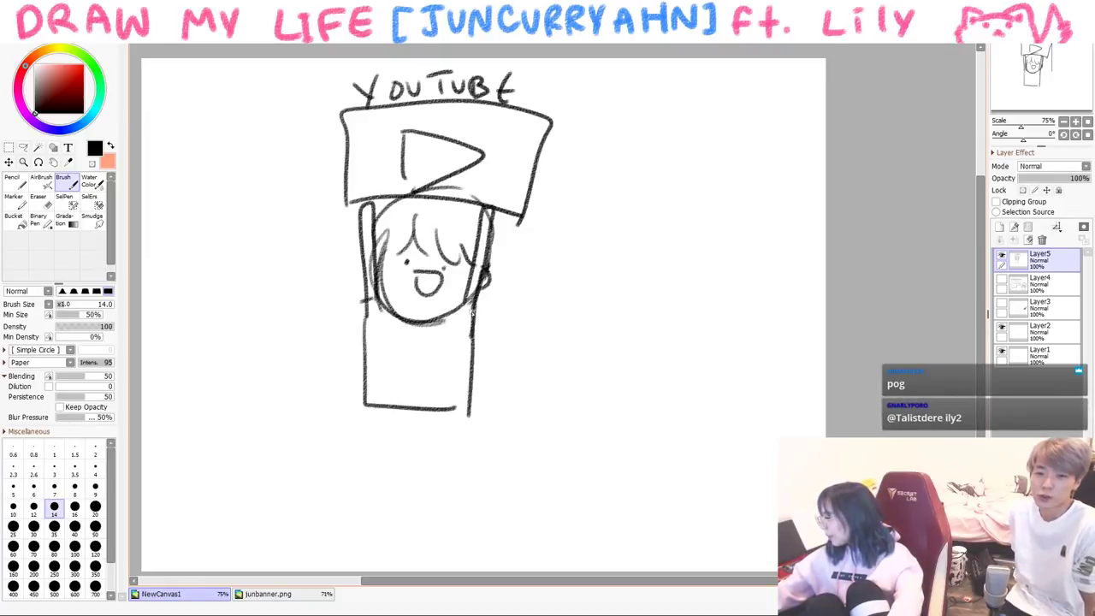
pyautogui.moveTo(366, 407); pyautogui.dragTo(386, 509)
pyautogui.hotkey('ctrl', 'z')
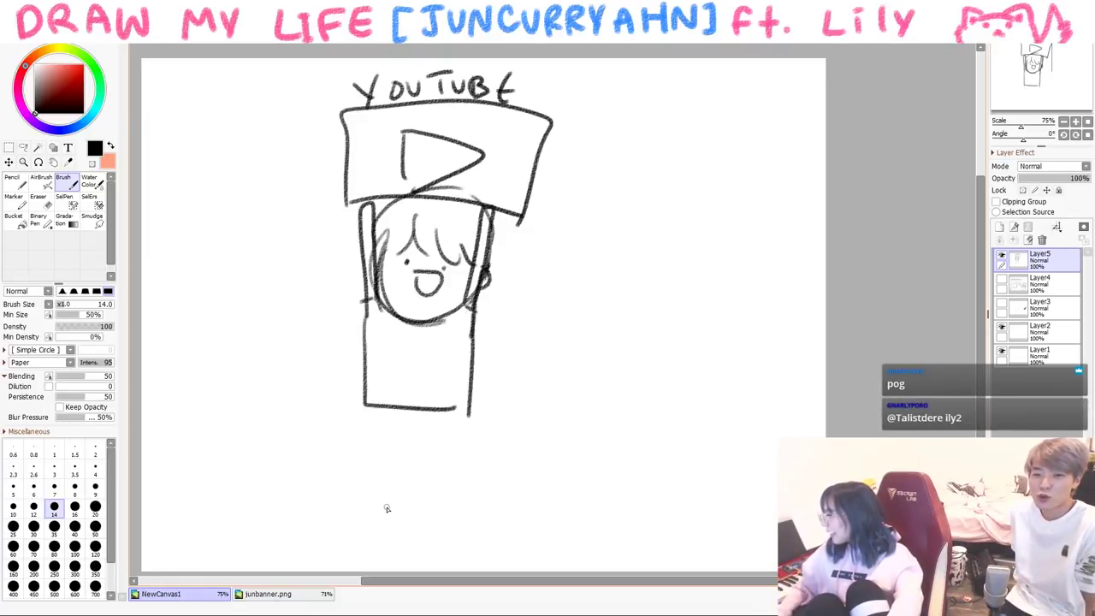
pyautogui.press('Delete')
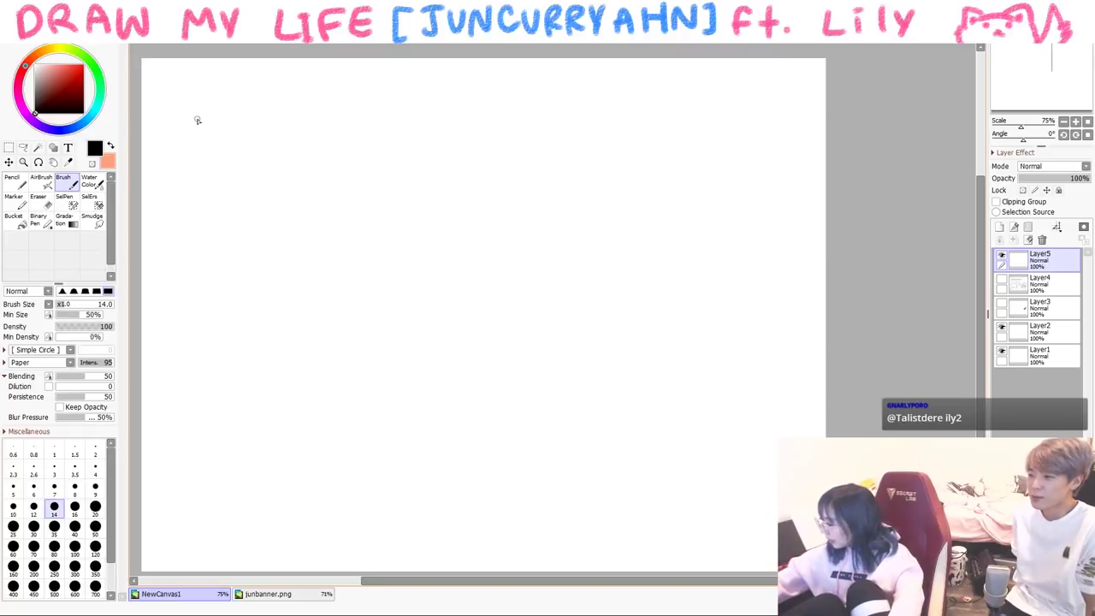
# - Write #YOLO at the top left of the canvas
pyautogui.moveTo(168, 118); pyautogui.dragTo(195, 160)
pyautogui.moveTo(199, 103)
pyautogui.mouseDown()
pyautogui.moveTo(194, 202)
pyautogui.moveTo(214, 122)
pyautogui.mouseUp()
pyautogui.moveTo(238, 112); pyautogui.dragTo(261, 159)
pyautogui.moveTo(274, 104); pyautogui.dragTo(268, 108)
pyautogui.moveTo(152, 151); pyautogui.dragTo(154, 197)
pyautogui.moveTo(169, 142)
pyautogui.mouseDown()
pyautogui.moveTo(159, 196)
pyautogui.moveTo(168, 197)
pyautogui.moveTo(172, 165)
pyautogui.mouseUp()
pyautogui.moveTo(142, 191); pyautogui.dragTo(176, 181)
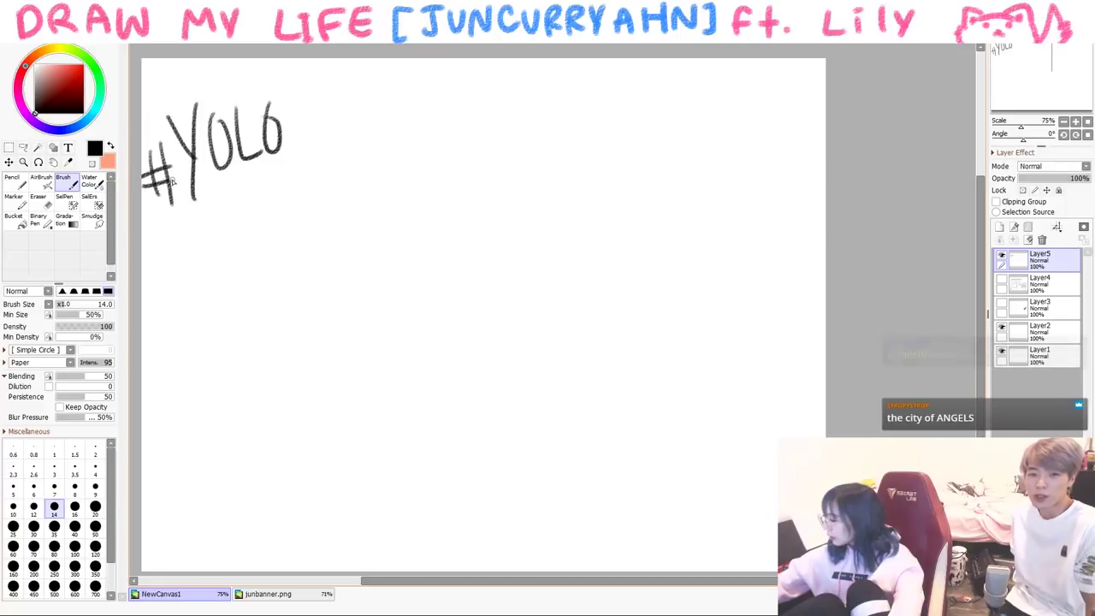
# - Undo the first LA, draw the coastline and the craft's face, then clear the map
pyautogui.moveTo(405, 193)
pyautogui.mouseDown()
pyautogui.moveTo(438, 247)
pyautogui.moveTo(481, 237)
pyautogui.mouseUp()
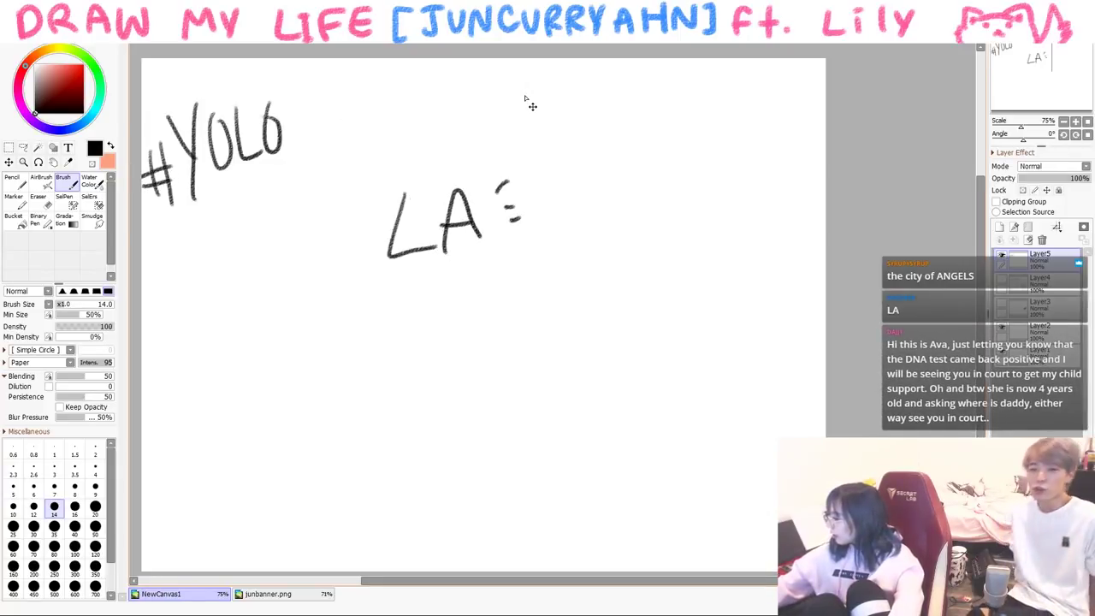
pyautogui.hotkey('ctrl', 'z')
pyautogui.hotkey('ctrl', 'z')
pyautogui.hotkey('ctrl', 'z')
pyautogui.moveTo(341, 87)
pyautogui.mouseDown()
pyautogui.moveTo(312, 150)
pyautogui.moveTo(298, 351)
pyautogui.moveTo(361, 479)
pyautogui.mouseUp()
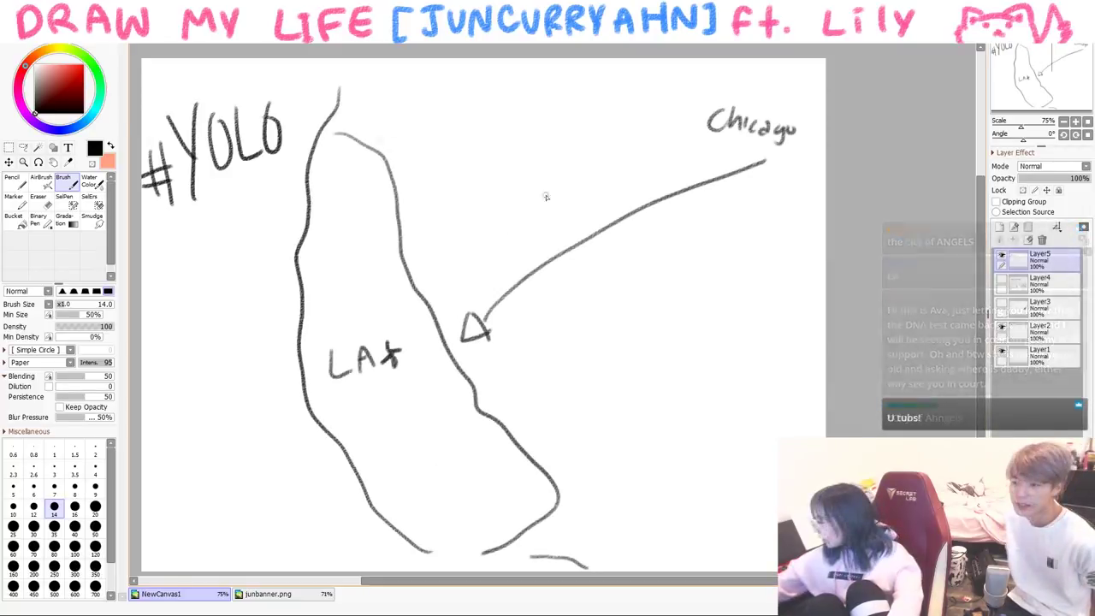
pyautogui.moveTo(575, 179)
pyautogui.mouseDown()
pyautogui.moveTo(488, 255)
pyautogui.moveTo(578, 220)
pyautogui.moveTo(585, 204)
pyautogui.mouseUp()
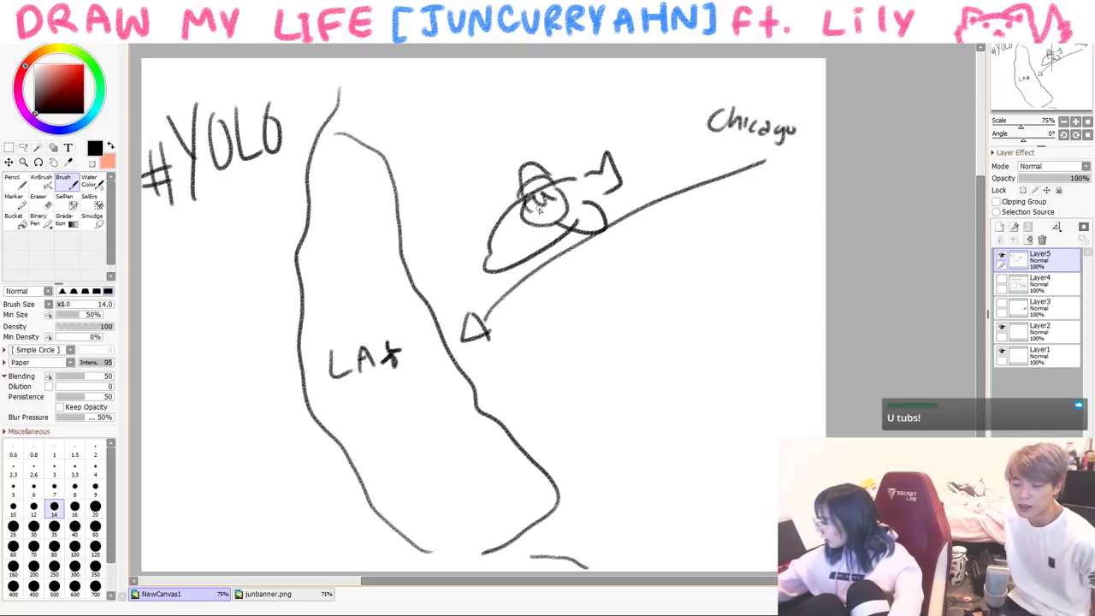
pyautogui.moveTo(554, 203); pyautogui.dragTo(559, 215)
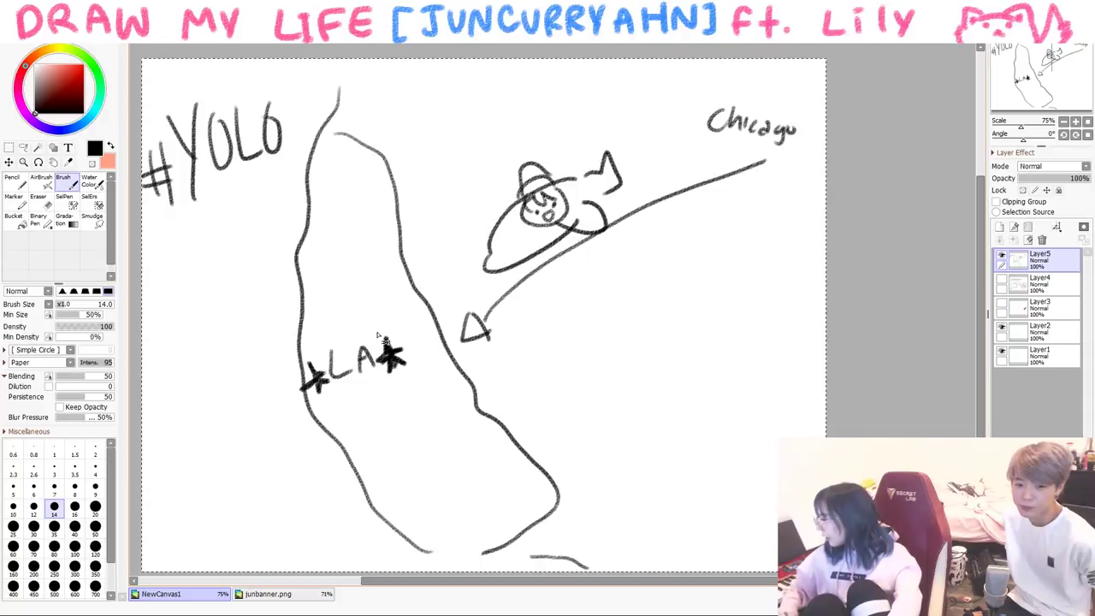
pyautogui.press('Delete')
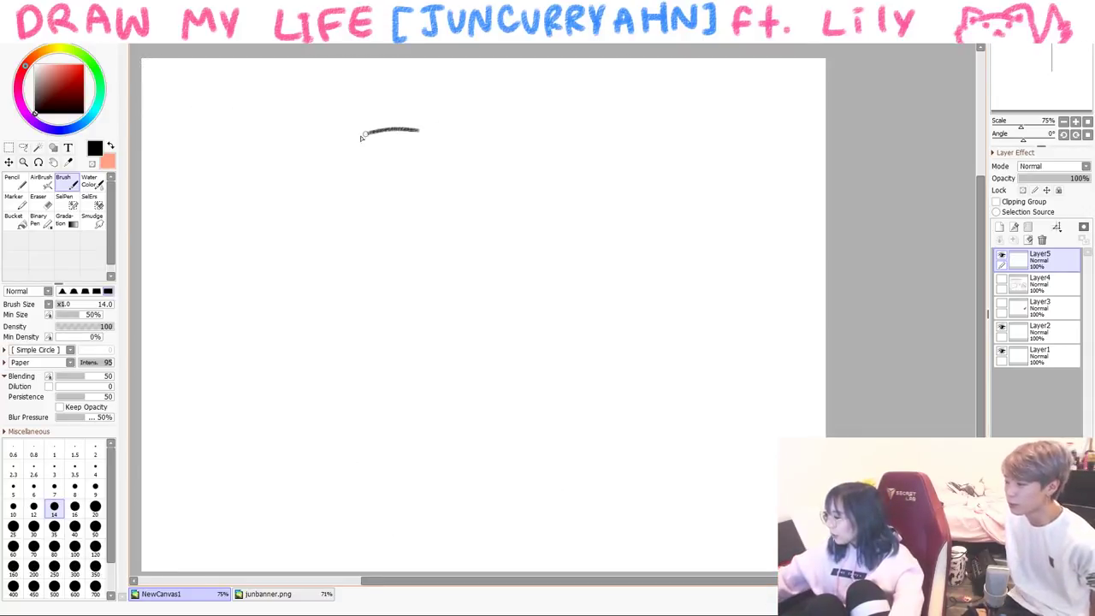
# - Scribble an oval figure with a looping outline, then clear it from the layer
pyautogui.moveTo(376, 132)
pyautogui.mouseDown()
pyautogui.moveTo(398, 361)
pyautogui.moveTo(433, 140)
pyautogui.mouseUp()
pyautogui.moveTo(387, 320); pyautogui.dragTo(406, 318)
pyautogui.moveTo(444, 320); pyautogui.dragTo(457, 323)
pyautogui.moveTo(294, 191); pyautogui.dragTo(296, 313)
pyautogui.moveTo(415, 140); pyautogui.dragTo(412, 212)
pyautogui.moveTo(419, 223); pyautogui.dragTo(495, 181)
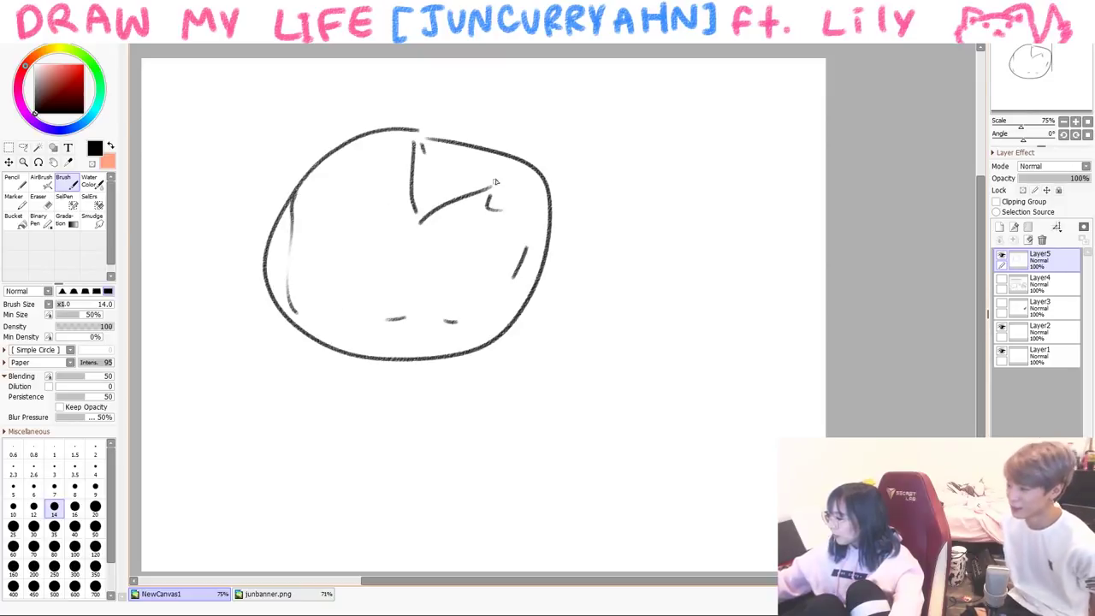
pyautogui.moveTo(657, 405)
pyautogui.mouseDown()
pyautogui.moveTo(337, 494)
pyautogui.moveTo(308, 362)
pyautogui.moveTo(183, 413)
pyautogui.moveTo(229, 157)
pyautogui.moveTo(260, 132)
pyautogui.moveTo(628, 188)
pyautogui.moveTo(539, 509)
pyautogui.moveTo(471, 469)
pyautogui.moveTo(299, 480)
pyautogui.moveTo(272, 471)
pyautogui.moveTo(325, 424)
pyautogui.mouseUp()
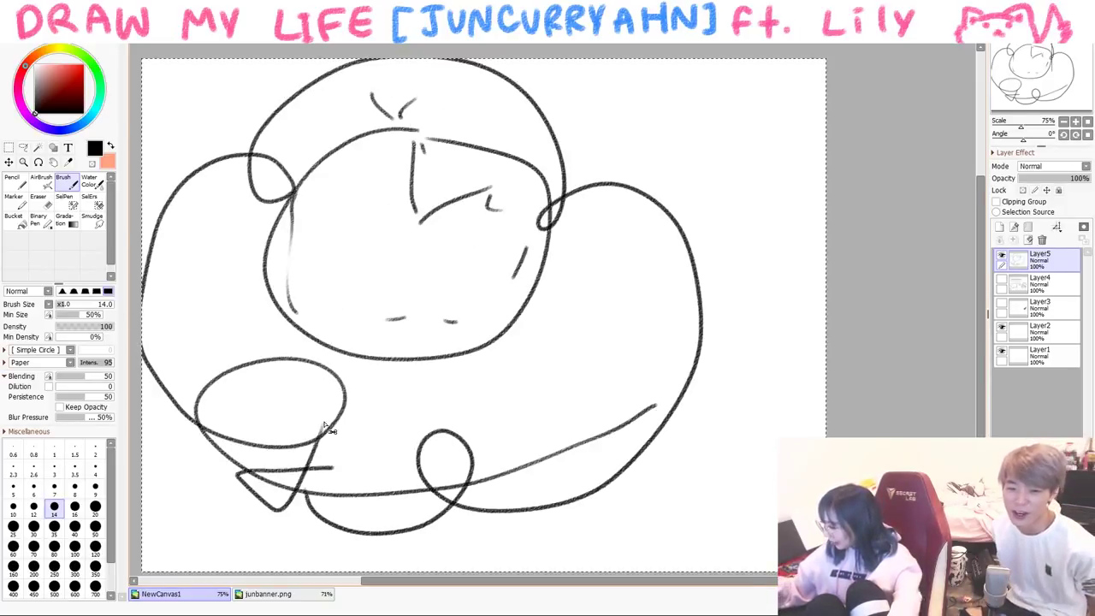
pyautogui.press('Delete')
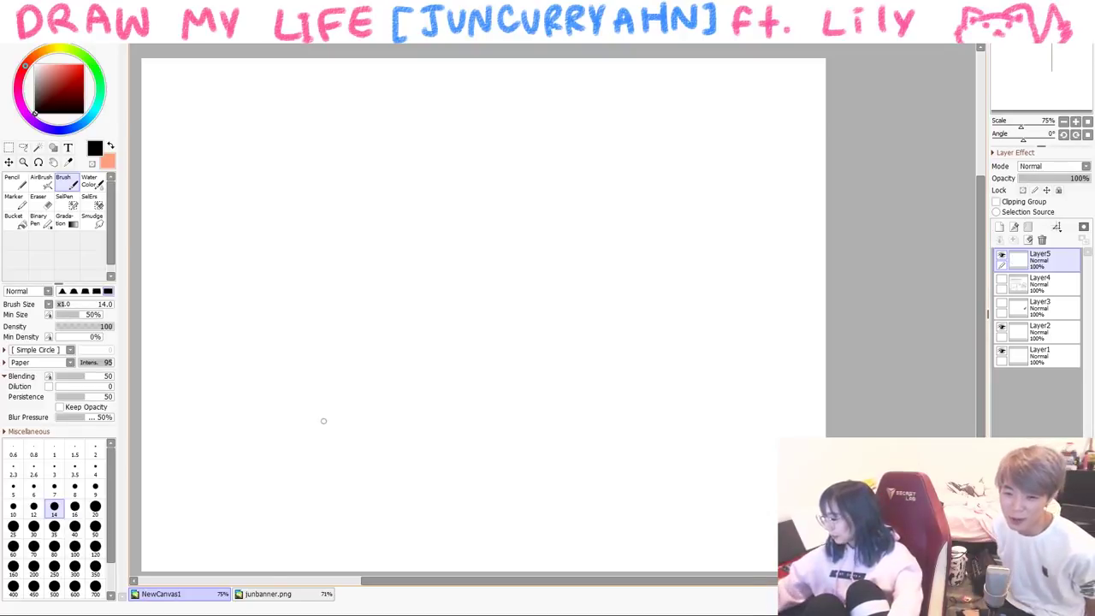
# - Set brush size 16 and draw a new head with round eyes and hair
pyautogui.click(74, 506)
pyautogui.moveTo(380, 186)
pyautogui.mouseDown()
pyautogui.moveTo(485, 276)
pyautogui.moveTo(439, 112)
pyautogui.moveTo(483, 275)
pyautogui.mouseUp()
pyautogui.moveTo(419, 169)
pyautogui.mouseDown()
pyautogui.moveTo(443, 178)
pyautogui.moveTo(466, 224)
pyautogui.moveTo(506, 181)
pyautogui.mouseUp()
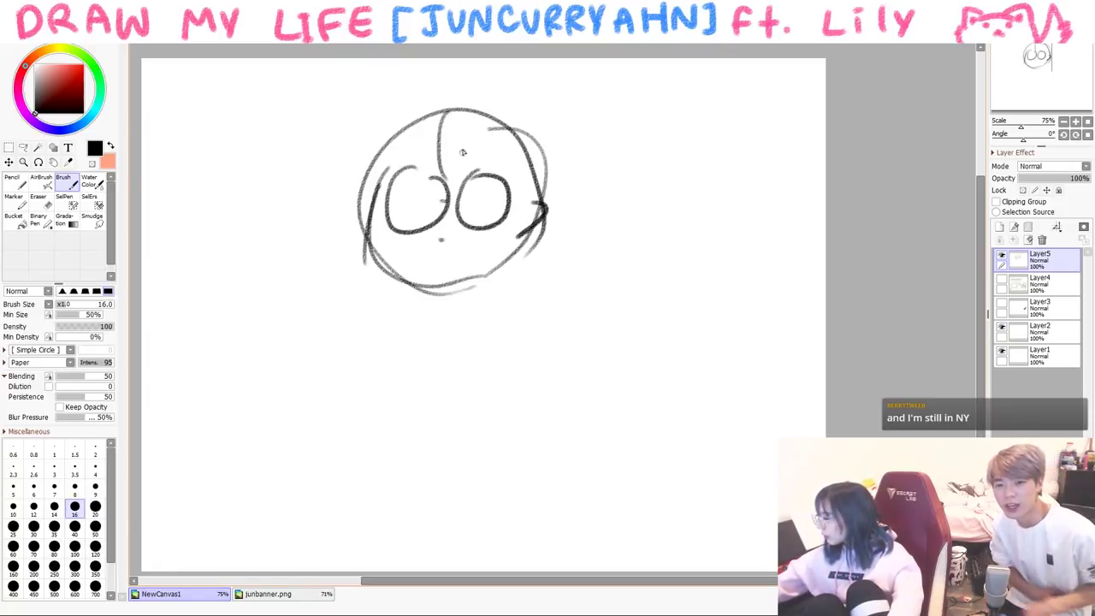
pyautogui.moveTo(461, 145); pyautogui.dragTo(511, 200)
pyautogui.moveTo(432, 130); pyautogui.dragTo(368, 190)
pyautogui.moveTo(371, 142)
pyautogui.mouseDown()
pyautogui.moveTo(544, 156)
pyautogui.moveTo(546, 215)
pyautogui.mouseUp()
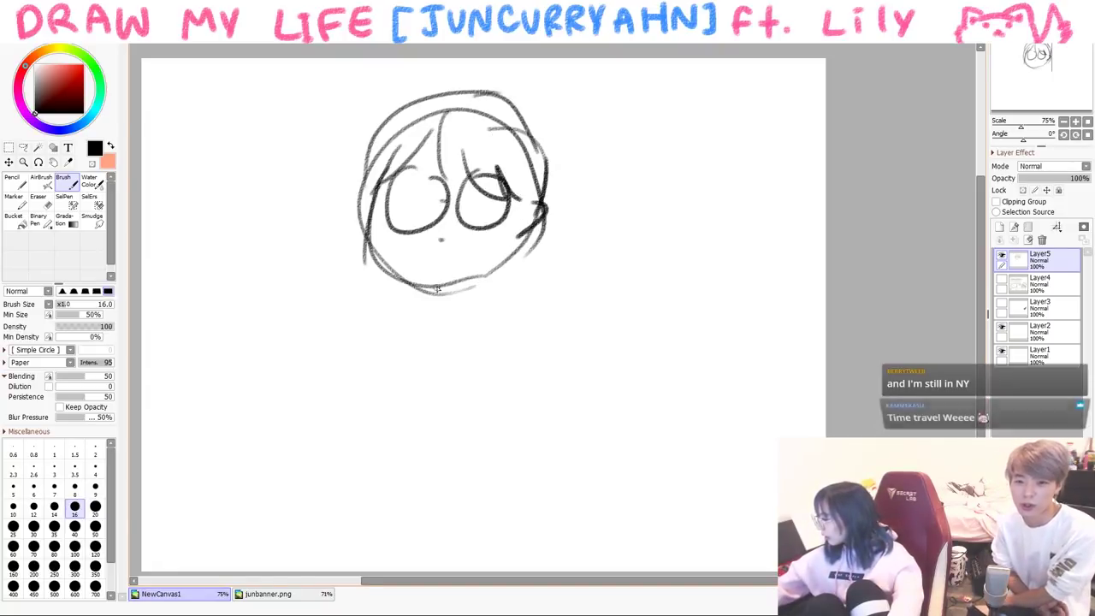
# - Draw the neck and torso with a raised arm, shirt hem and side hand
pyautogui.hscroll(-5, 445, 287)
pyautogui.moveTo(646, 289)
pyautogui.mouseDown()
pyautogui.moveTo(608, 374)
pyautogui.moveTo(639, 366)
pyautogui.mouseUp()
pyautogui.hscroll(5, 650, 338)
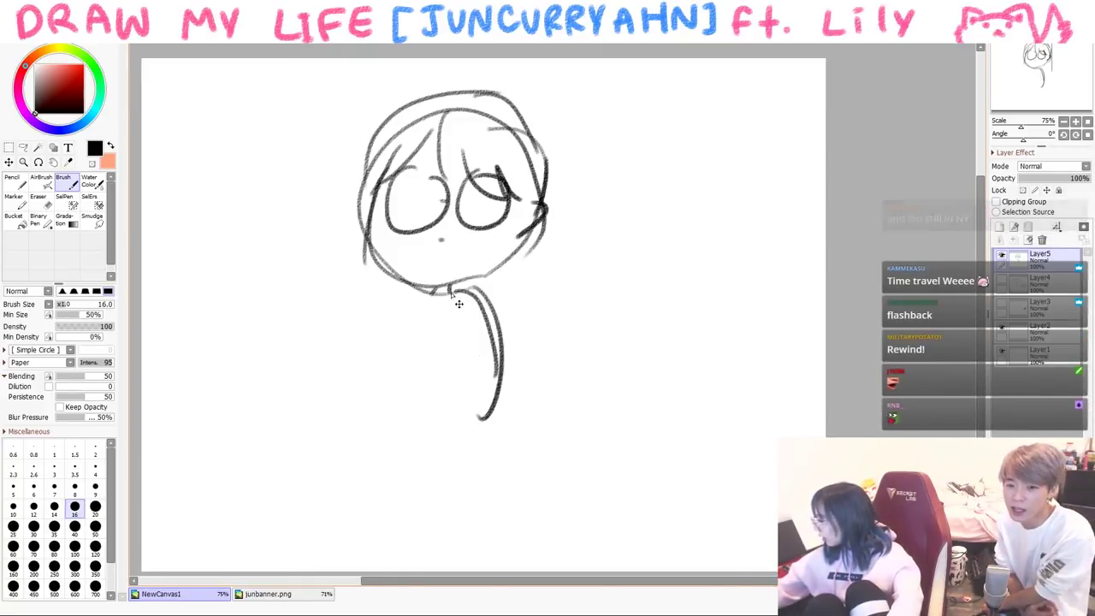
pyautogui.hotkey('ctrl', 'z')
pyautogui.moveTo(409, 292)
pyautogui.mouseDown()
pyautogui.moveTo(386, 352)
pyautogui.moveTo(377, 400)
pyautogui.mouseUp()
pyautogui.moveTo(407, 311); pyautogui.dragTo(404, 340)
pyautogui.moveTo(391, 389)
pyautogui.mouseDown()
pyautogui.moveTo(446, 314)
pyautogui.moveTo(450, 340)
pyautogui.mouseUp()
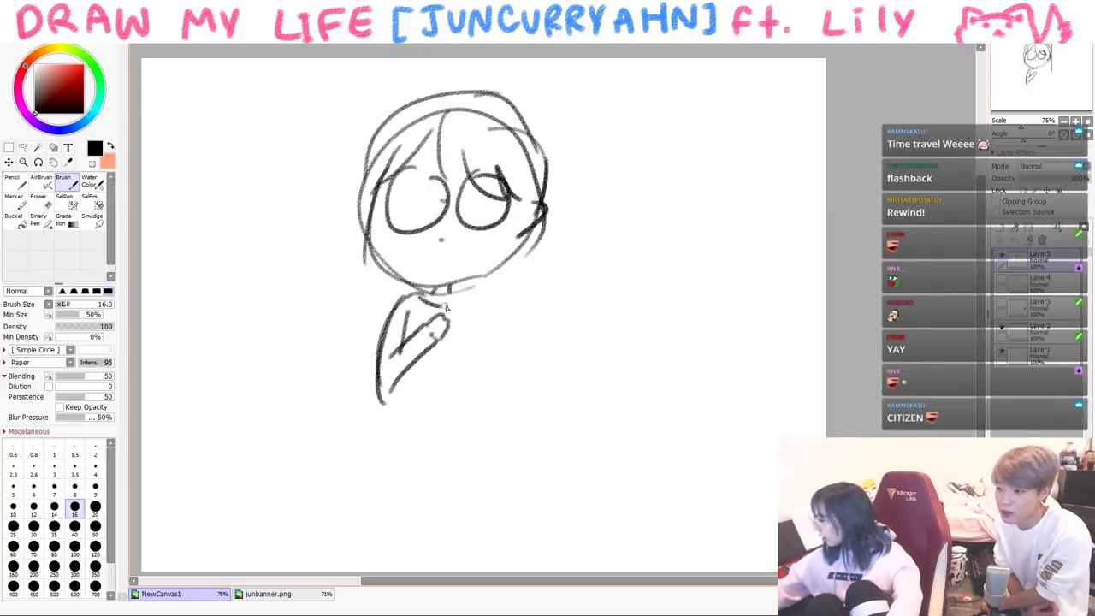
pyautogui.moveTo(392, 383); pyautogui.dragTo(458, 443)
pyautogui.moveTo(467, 333); pyautogui.dragTo(472, 439)
pyautogui.moveTo(475, 296); pyautogui.dragTo(495, 448)
pyautogui.moveTo(481, 395)
pyautogui.mouseDown()
pyautogui.moveTo(480, 445)
pyautogui.moveTo(493, 462)
pyautogui.mouseUp()
# - Draw the legs, redoing the first attempt after an undo
pyautogui.moveTo(385, 446); pyautogui.dragTo(376, 565)
pyautogui.moveTo(419, 458)
pyautogui.mouseDown()
pyautogui.moveTo(418, 569)
pyautogui.moveTo(441, 569)
pyautogui.mouseUp()
pyautogui.moveTo(483, 458); pyautogui.dragTo(481, 569)
pyautogui.hotkey('ctrl', 'z')
pyautogui.hotkey('ctrl', 'z')
pyautogui.hotkey('ctrl', 'z')
pyautogui.hotkey('ctrl', 'z')
pyautogui.moveTo(385, 452); pyautogui.dragTo(392, 569)
pyautogui.moveTo(382, 476); pyautogui.dragTo(414, 450)
pyautogui.moveTo(425, 455); pyautogui.dragTo(425, 568)
pyautogui.moveTo(433, 453); pyautogui.dragTo(439, 568)
pyautogui.moveTo(470, 436); pyautogui.dragTo(475, 570)
pyautogui.moveTo(445, 450)
pyautogui.mouseDown()
pyautogui.moveTo(467, 467)
pyautogui.moveTo(491, 448)
pyautogui.mouseUp()
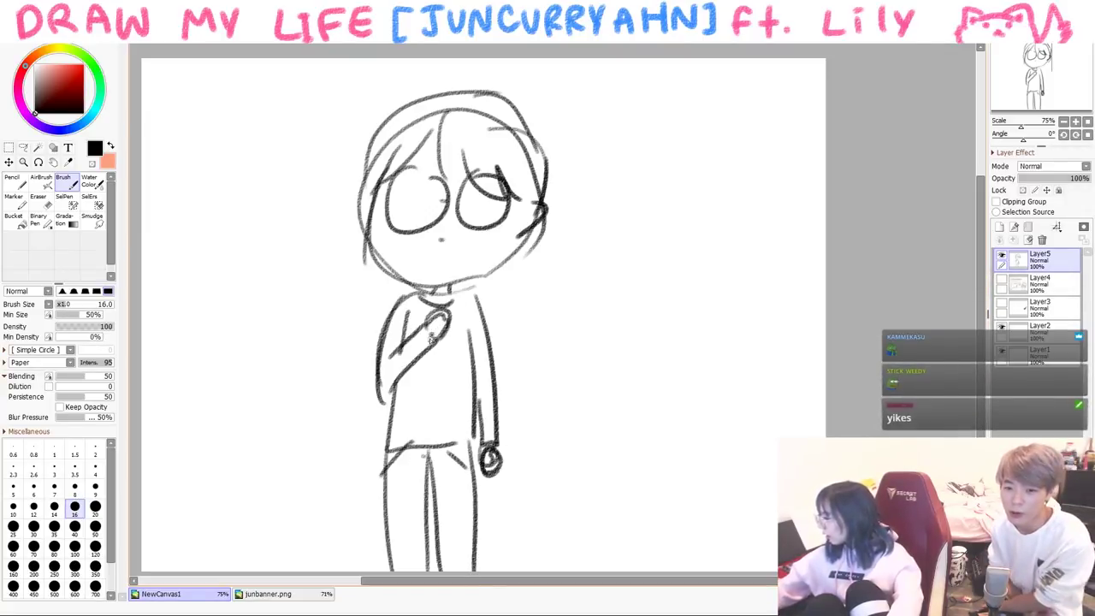
# - Add hair toward the chin and blue tears under the eyes, then return to black
pyautogui.moveTo(521, 231); pyautogui.dragTo(511, 256)
pyautogui.moveTo(518, 236); pyautogui.dragTo(480, 285)
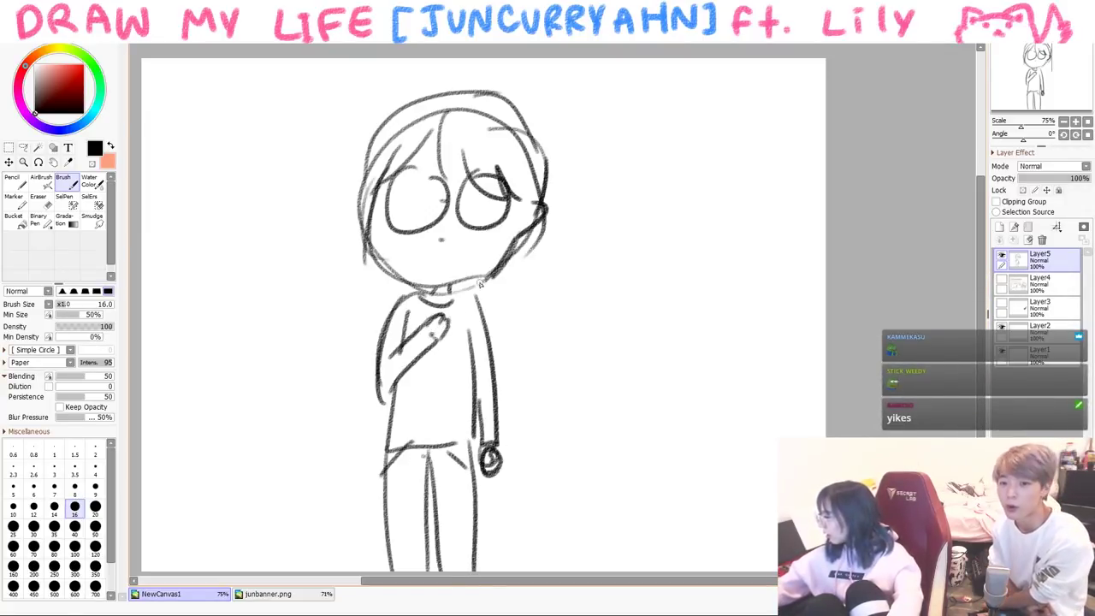
pyautogui.click(98, 104)
pyautogui.moveTo(471, 234)
pyautogui.mouseDown()
pyautogui.moveTo(469, 277)
pyautogui.moveTo(484, 265)
pyautogui.mouseUp()
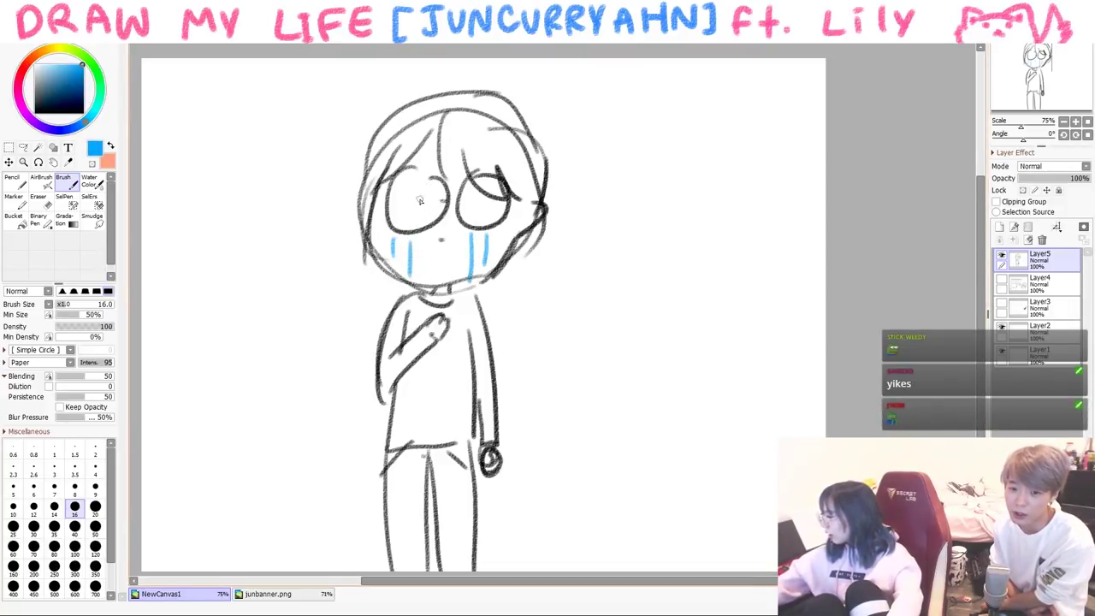
pyautogui.click(36, 111)
# - Write 'god bless America' around the figure
pyautogui.moveTo(237, 276); pyautogui.dragTo(236, 272)
pyautogui.moveTo(240, 272); pyautogui.dragTo(211, 318)
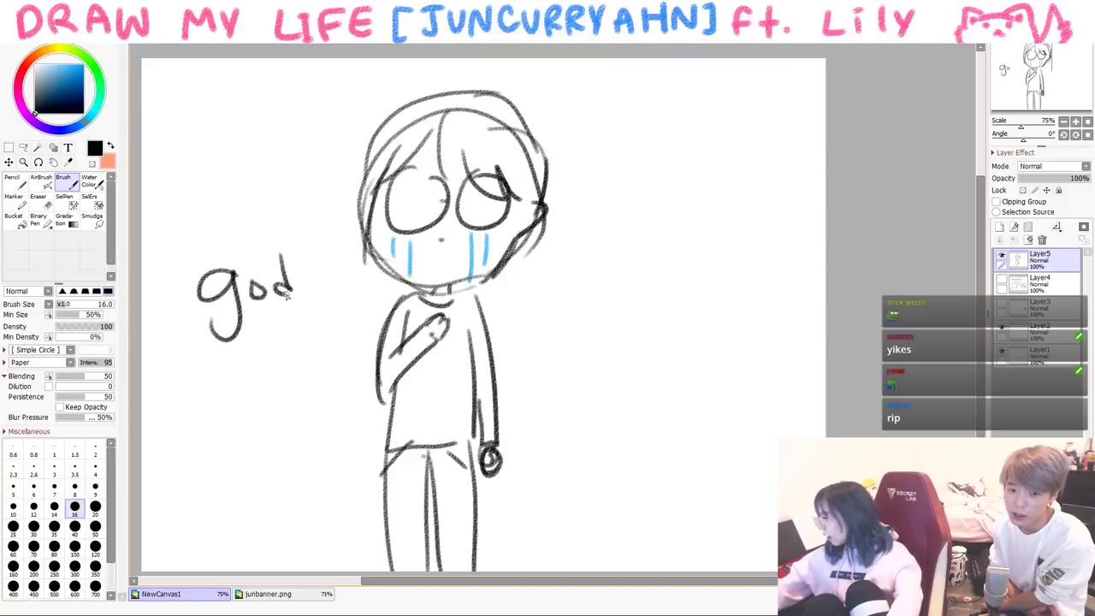
pyautogui.moveTo(276, 327)
pyautogui.mouseDown()
pyautogui.moveTo(284, 351)
pyautogui.moveTo(301, 352)
pyautogui.mouseUp()
pyautogui.moveTo(308, 343); pyautogui.dragTo(315, 346)
pyautogui.moveTo(534, 316)
pyautogui.mouseDown()
pyautogui.moveTo(571, 301)
pyautogui.moveTo(556, 339)
pyautogui.mouseUp()
pyautogui.moveTo(571, 323); pyautogui.dragTo(579, 334)
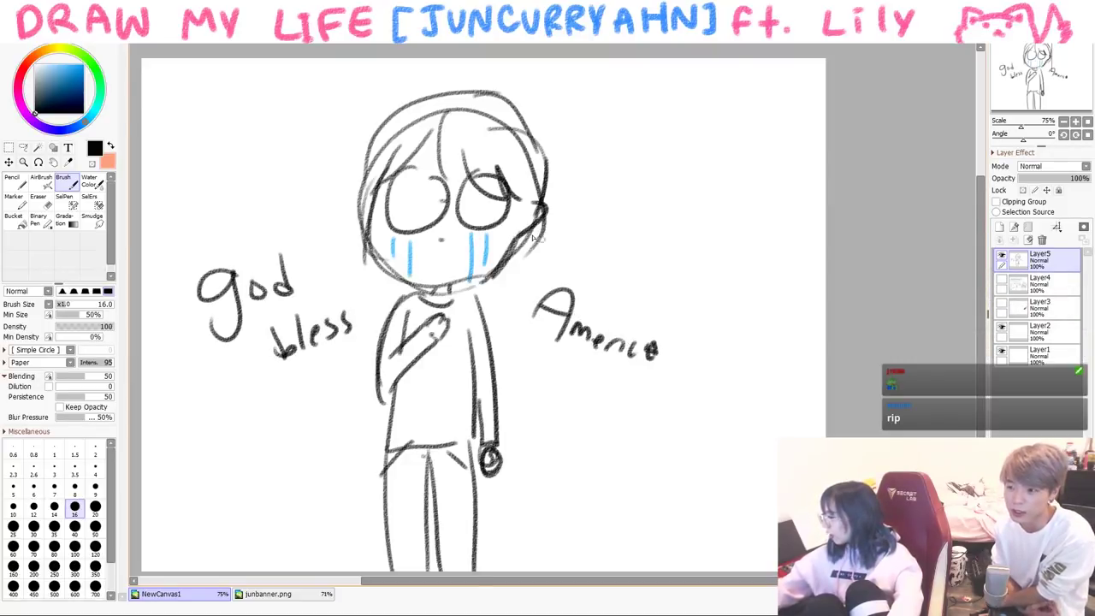
# - Draw a flag on a pole and colour its upper-left corner dark blue
pyautogui.moveTo(155, 190)
pyautogui.mouseDown()
pyautogui.moveTo(192, 342)
pyautogui.moveTo(215, 107)
pyautogui.moveTo(306, 77)
pyautogui.mouseUp()
pyautogui.moveTo(168, 255)
pyautogui.mouseDown()
pyautogui.moveTo(187, 232)
pyautogui.moveTo(315, 192)
pyautogui.mouseUp()
pyautogui.moveTo(314, 93); pyautogui.dragTo(343, 184)
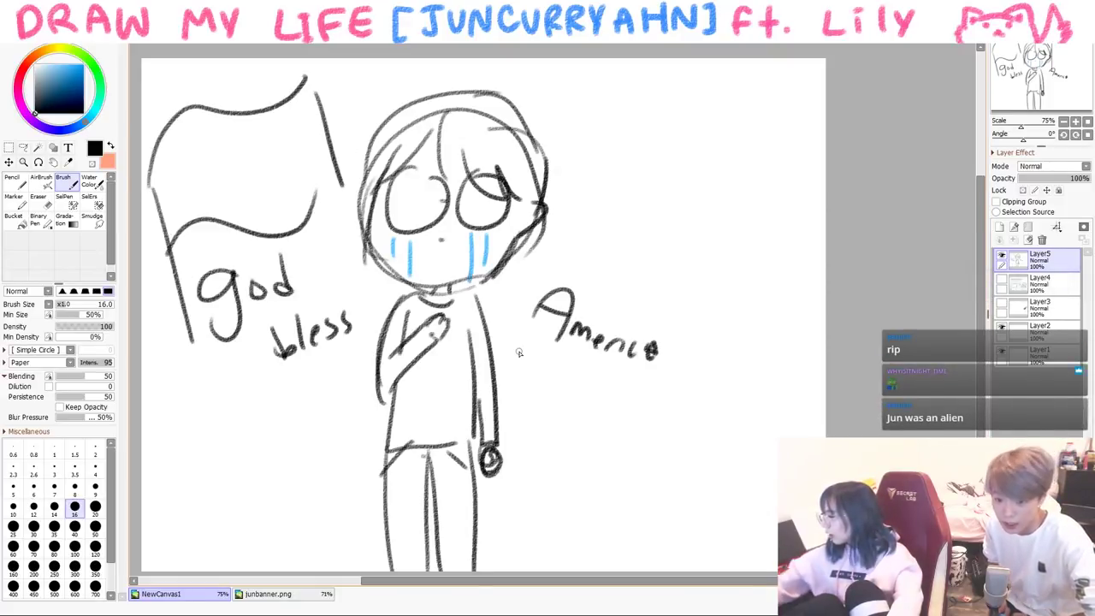
pyautogui.click(17, 82)
pyautogui.click(58, 78)
pyautogui.moveTo(18, 94); pyautogui.dragTo(34, 127)
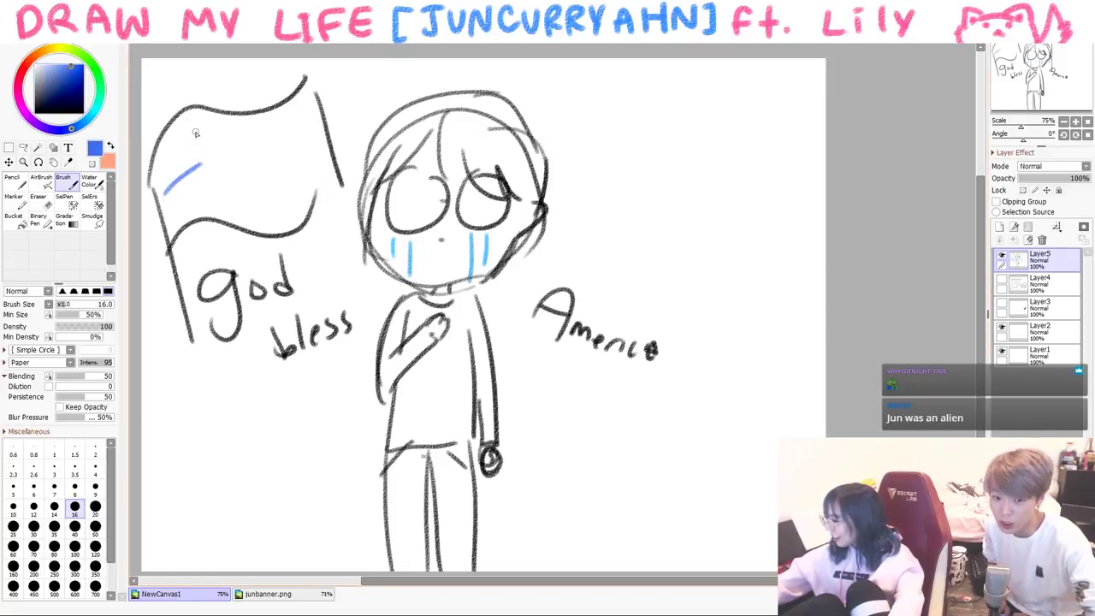
pyautogui.moveTo(156, 168)
pyautogui.mouseDown()
pyautogui.moveTo(179, 128)
pyautogui.moveTo(184, 176)
pyautogui.moveTo(201, 149)
pyautogui.moveTo(306, 109)
pyautogui.mouseUp()
# - Brush four pink stripes across the flag
pyautogui.click(23, 69)
pyautogui.click(58, 64)
pyautogui.click(75, 65)
pyautogui.moveTo(198, 153); pyautogui.dragTo(318, 130)
pyautogui.moveTo(188, 181); pyautogui.dragTo(319, 158)
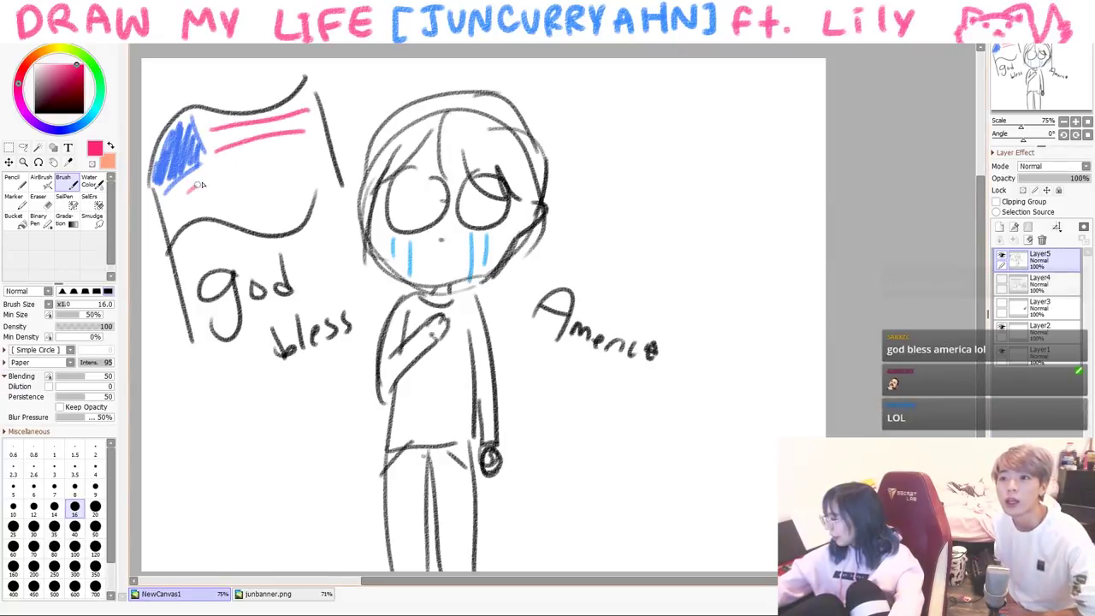
pyautogui.moveTo(183, 205); pyautogui.dragTo(314, 179)
pyautogui.moveTo(229, 214); pyautogui.dragTo(312, 197)
# - Dab white stars into the blue corner with Pencil, return to black Brush, then pick blue Pencil
pyautogui.press('e')
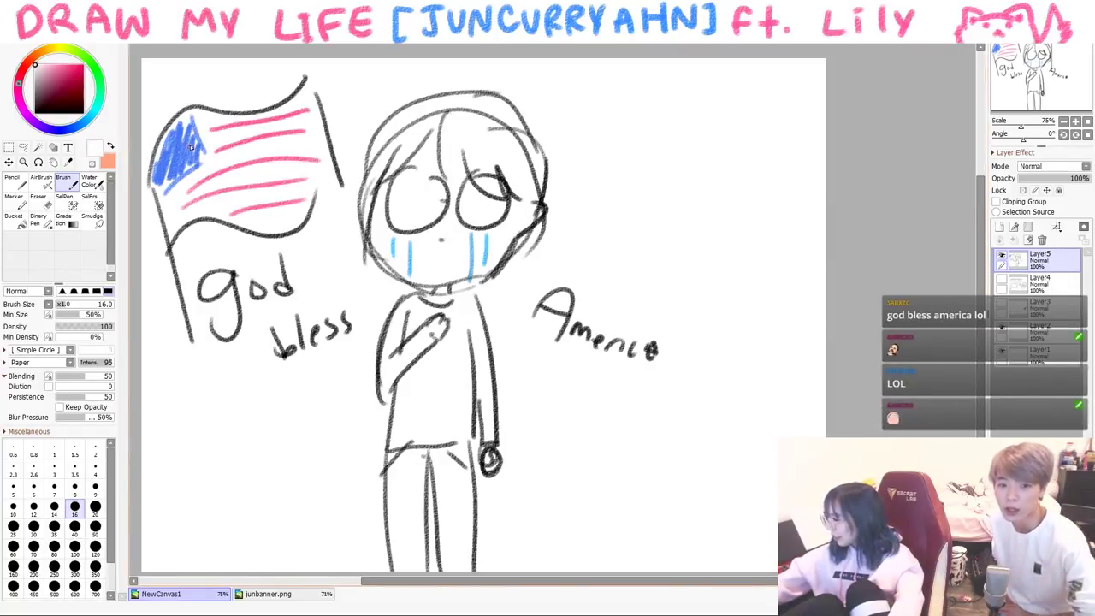
pyautogui.press('n')
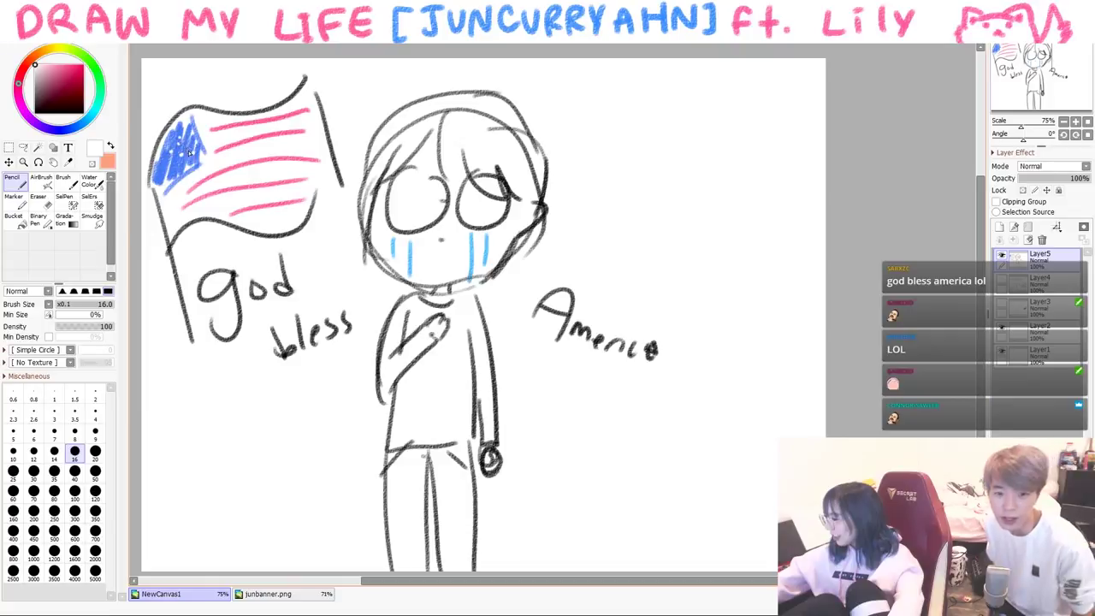
pyautogui.click(188, 149)
pyautogui.click(163, 173)
pyautogui.click(159, 165)
pyautogui.click(172, 163)
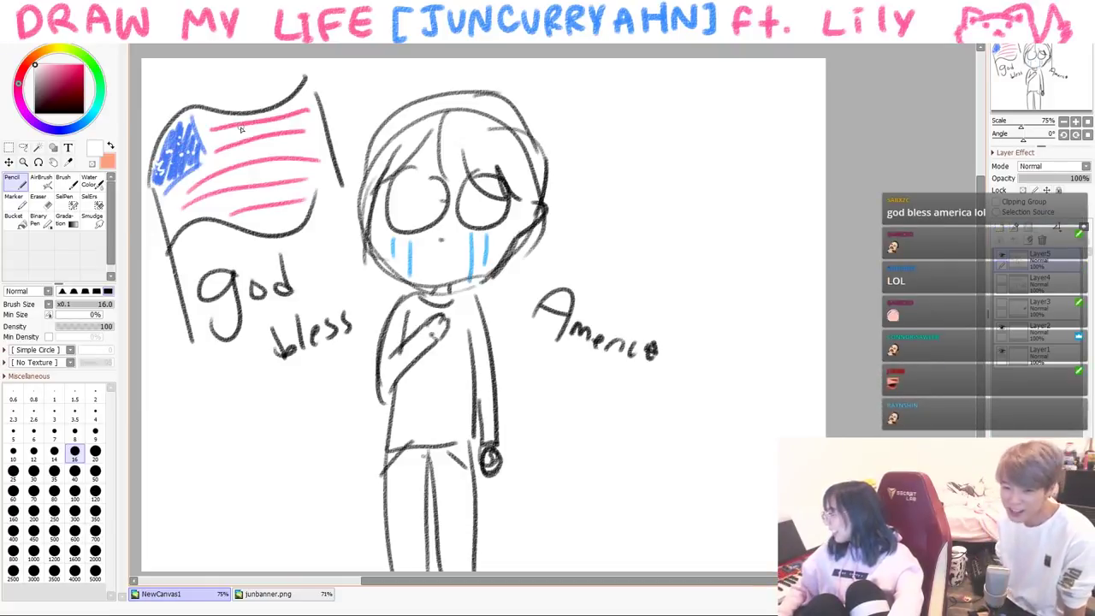
pyautogui.press('a')
pyautogui.press('b')
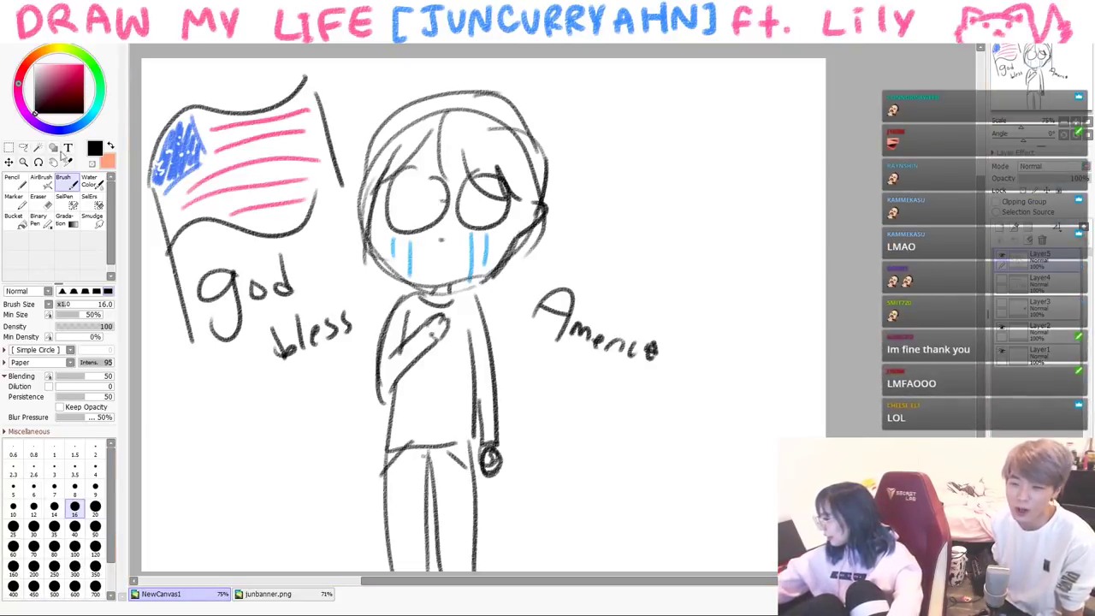
pyautogui.press('n')
pyautogui.click(56, 74)
# - Add a last blue tear, then write 'Los Angeles' with a spiral swoosh beneath it
pyautogui.moveTo(395, 247); pyautogui.dragTo(397, 265)
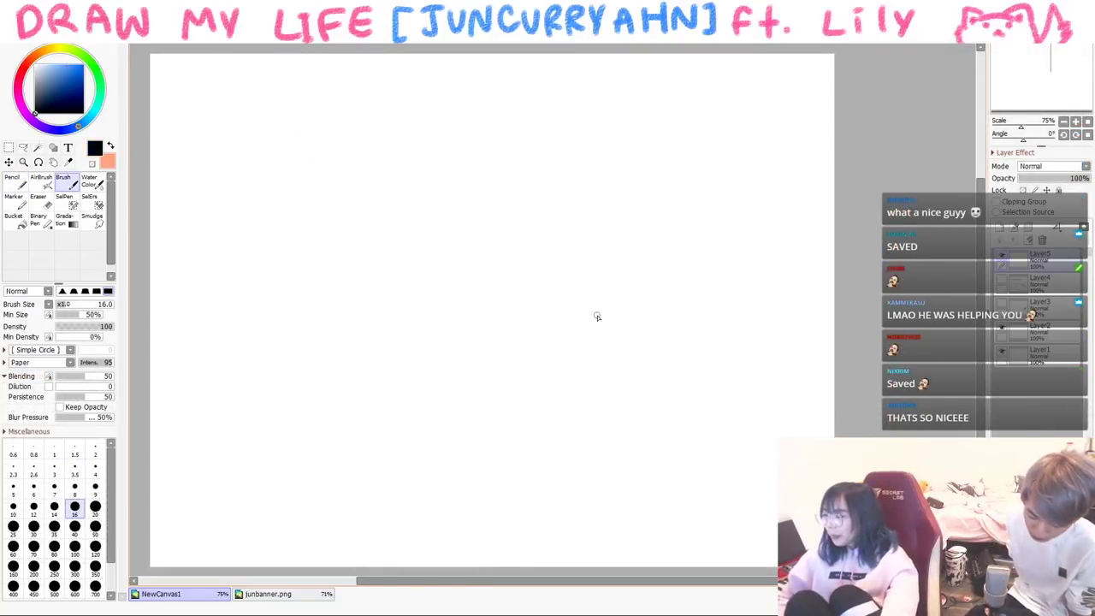
pyautogui.moveTo(185, 122)
pyautogui.mouseDown()
pyautogui.moveTo(248, 172)
pyautogui.moveTo(307, 167)
pyautogui.mouseUp()
pyautogui.moveTo(287, 131); pyautogui.dragTo(229, 167)
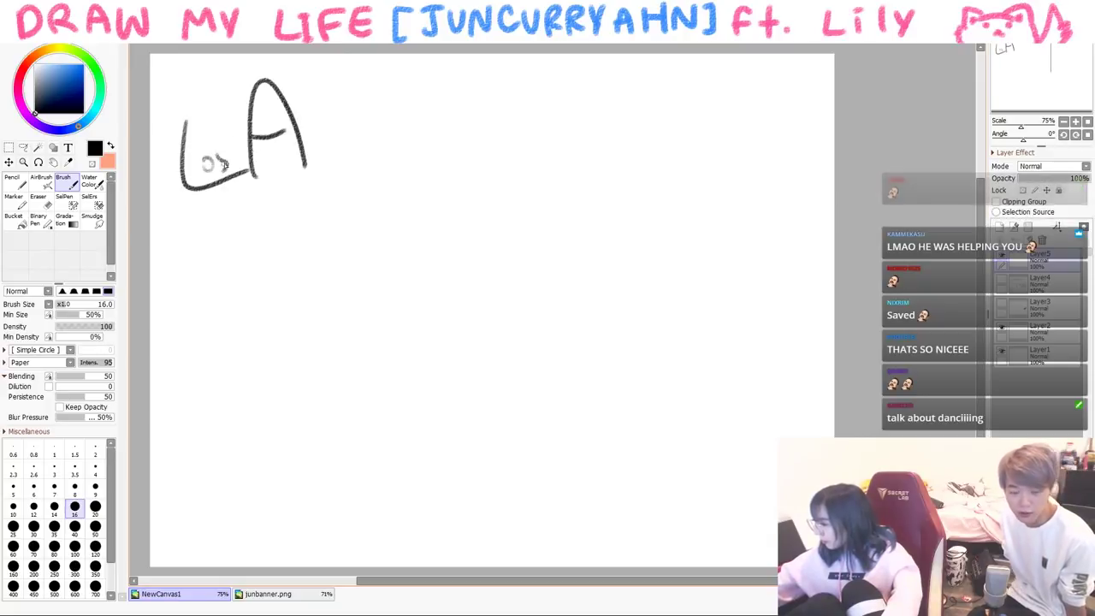
pyautogui.moveTo(303, 158); pyautogui.dragTo(366, 126)
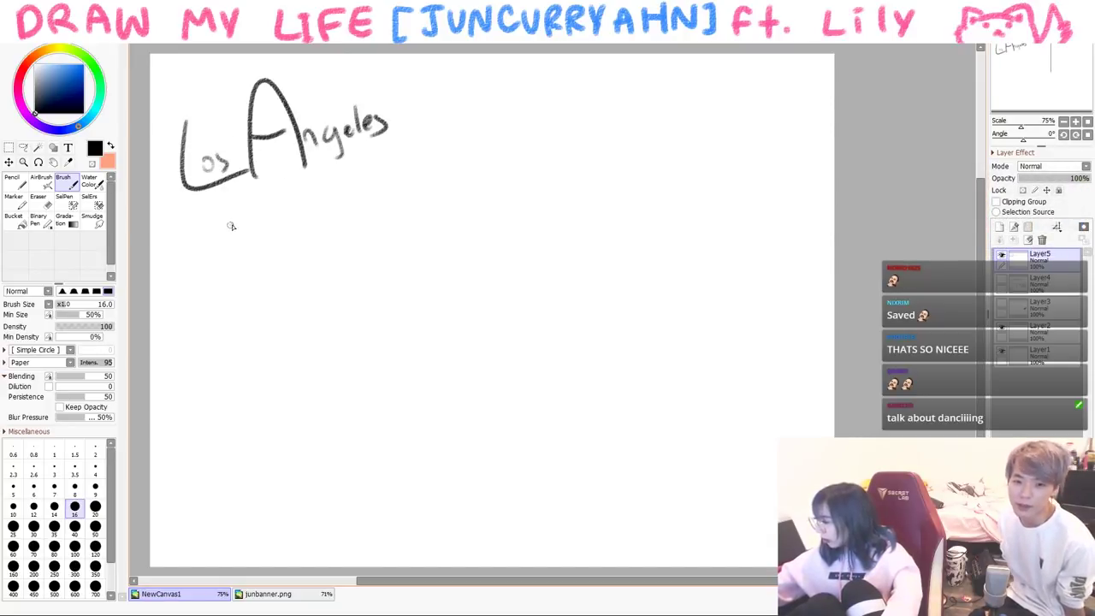
pyautogui.moveTo(227, 224); pyautogui.dragTo(438, 109)
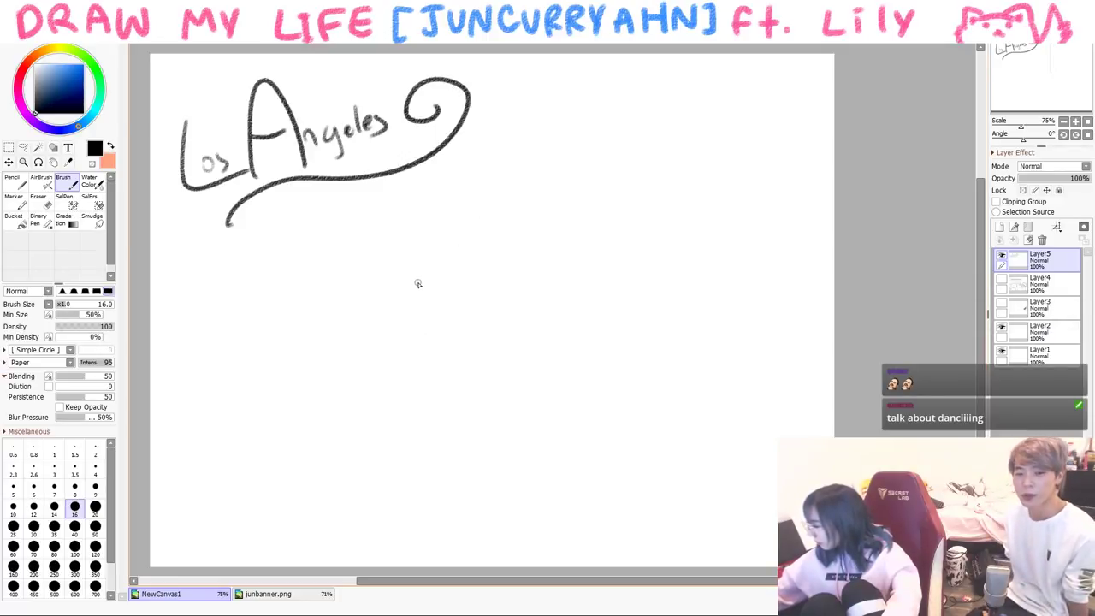
pyautogui.moveTo(418, 257); pyautogui.dragTo(433, 323)
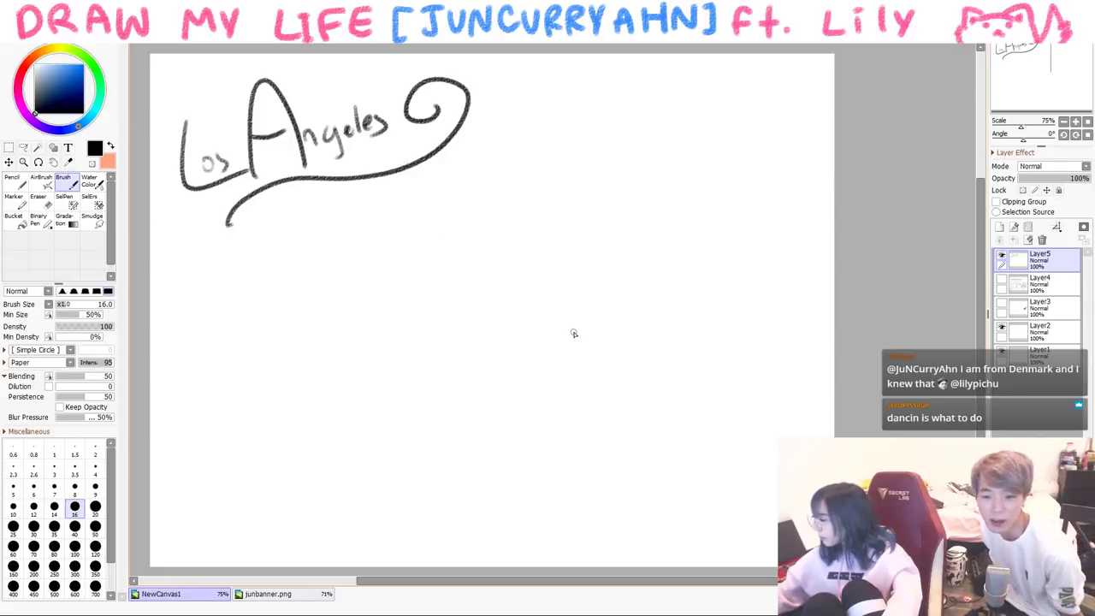
# - Write KCON right of the spiral and draw two round heads under it
pyautogui.moveTo(542, 88); pyautogui.dragTo(540, 147)
pyautogui.moveTo(566, 100); pyautogui.dragTo(565, 135)
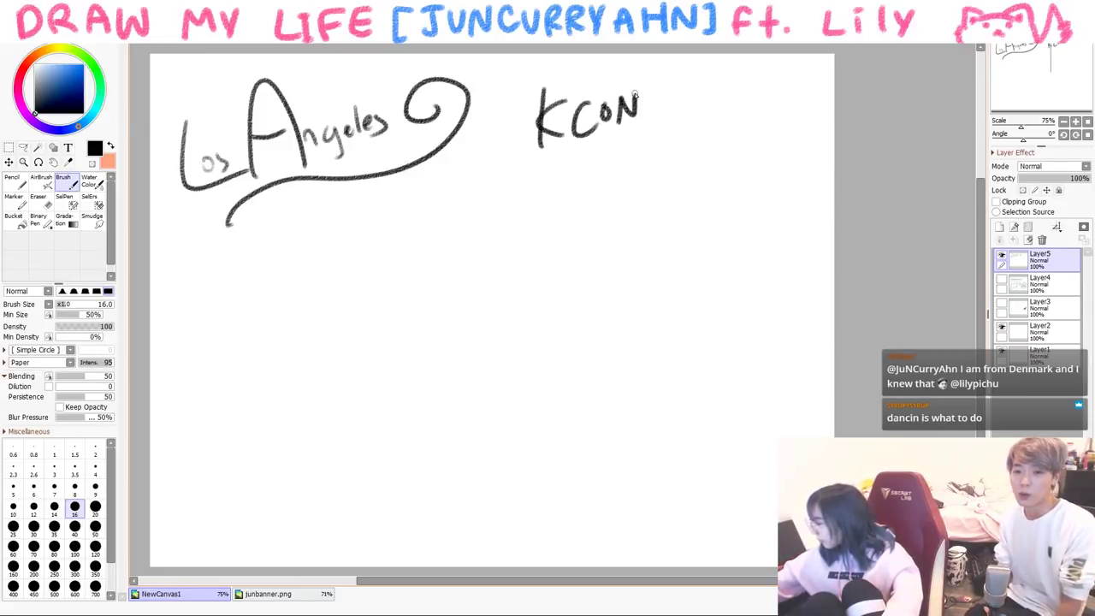
pyautogui.moveTo(655, 154); pyautogui.dragTo(643, 151)
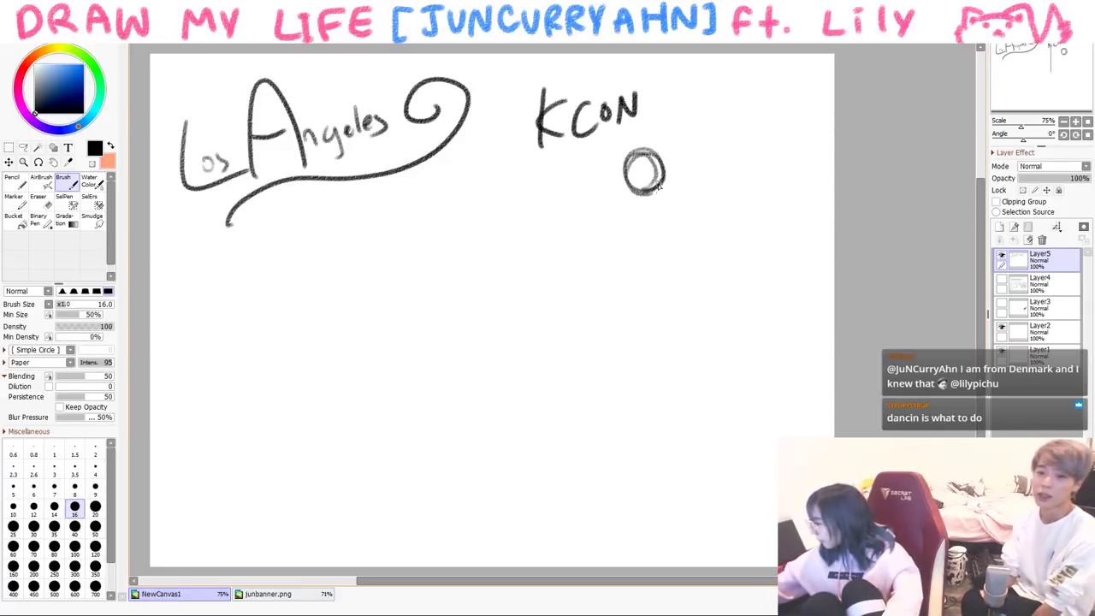
pyautogui.moveTo(723, 155)
pyautogui.mouseDown()
pyautogui.moveTo(701, 156)
pyautogui.moveTo(724, 154)
pyautogui.moveTo(746, 194)
pyautogui.moveTo(683, 195)
pyautogui.mouseUp()
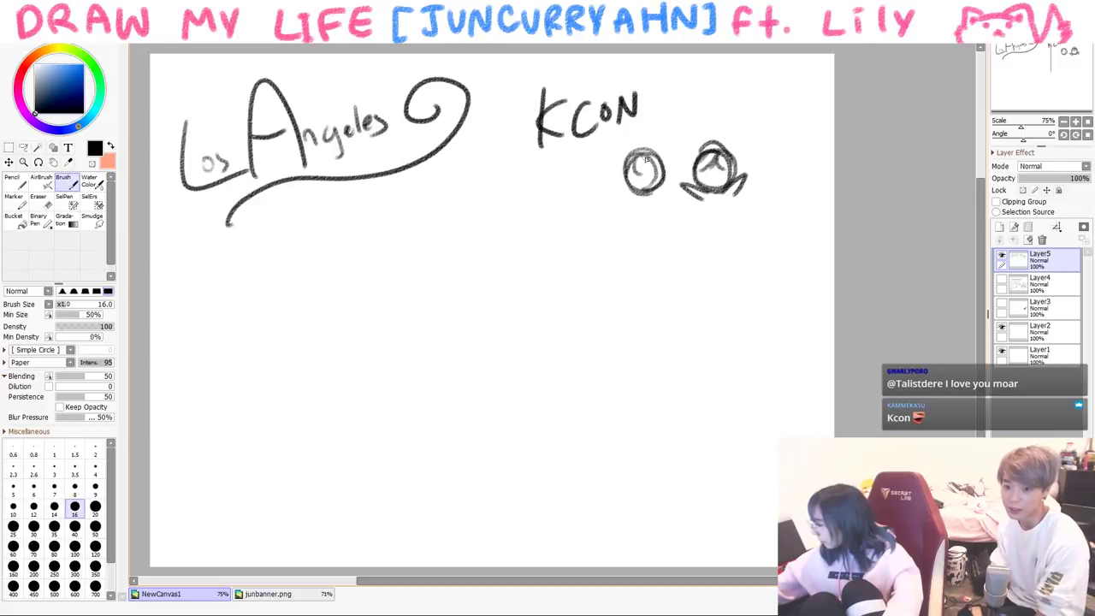
pyautogui.moveTo(647, 163); pyautogui.dragTo(661, 180)
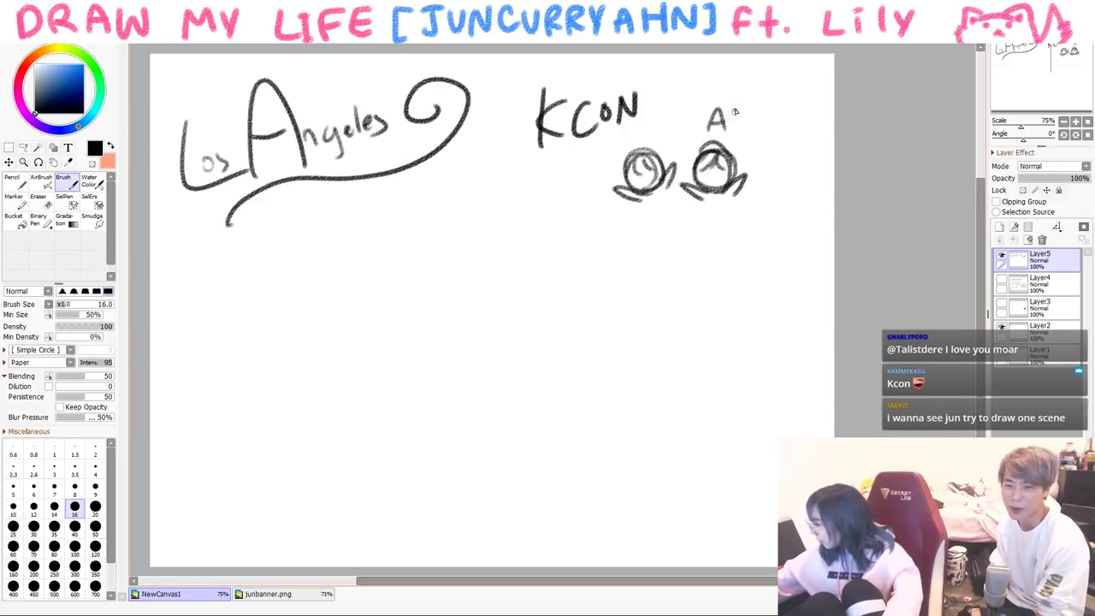
pyautogui.moveTo(745, 125); pyautogui.dragTo(751, 130)
pyautogui.moveTo(760, 121); pyautogui.dragTo(760, 131)
# - Give the two figures faces, arms and redrawn legs, then begin 'Don't' with a smaller brush
pyautogui.moveTo(706, 176); pyautogui.dragTo(718, 179)
pyautogui.moveTo(646, 166)
pyautogui.mouseDown()
pyautogui.moveTo(657, 176)
pyautogui.moveTo(645, 183)
pyautogui.moveTo(678, 193)
pyautogui.moveTo(667, 238)
pyautogui.mouseUp()
pyautogui.moveTo(638, 200); pyautogui.dragTo(640, 205)
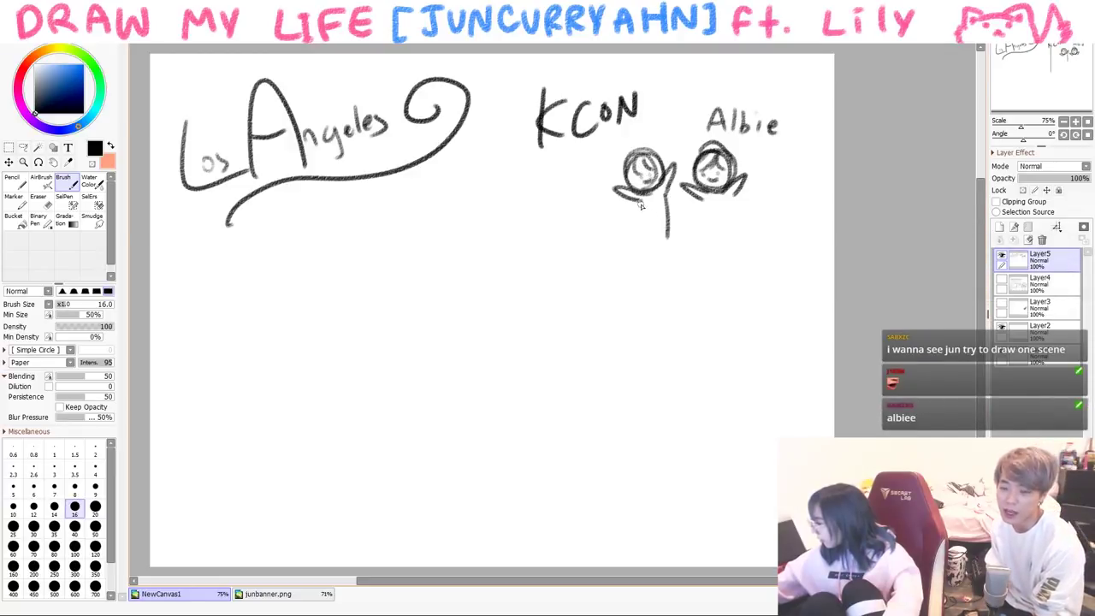
pyautogui.hotkey('ctrl', 'z')
pyautogui.hotkey('ctrl', 'z')
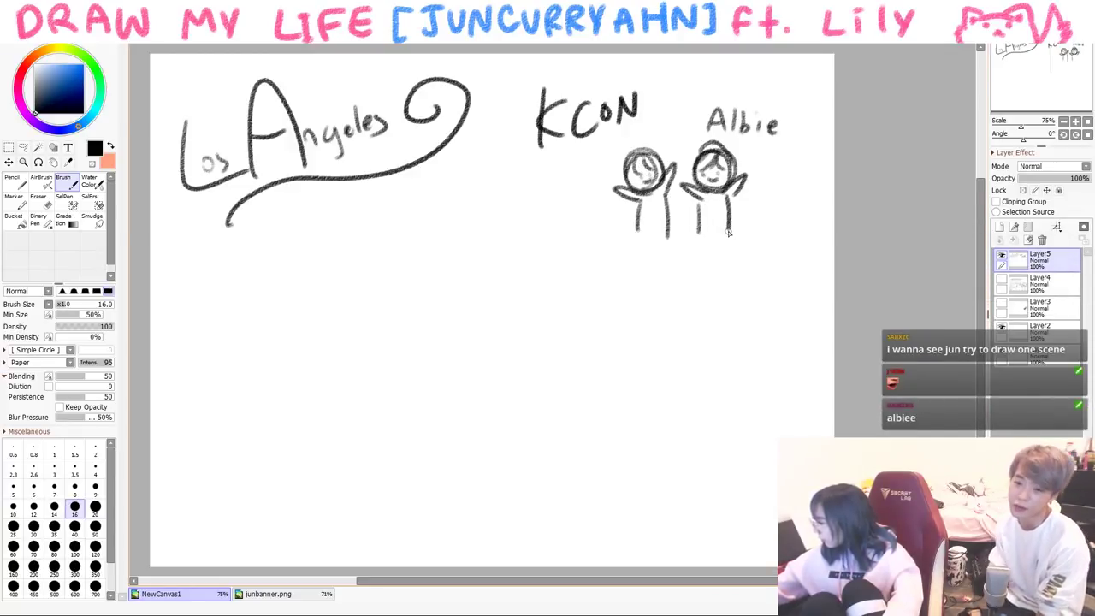
pyautogui.moveTo(699, 225); pyautogui.dragTo(721, 225)
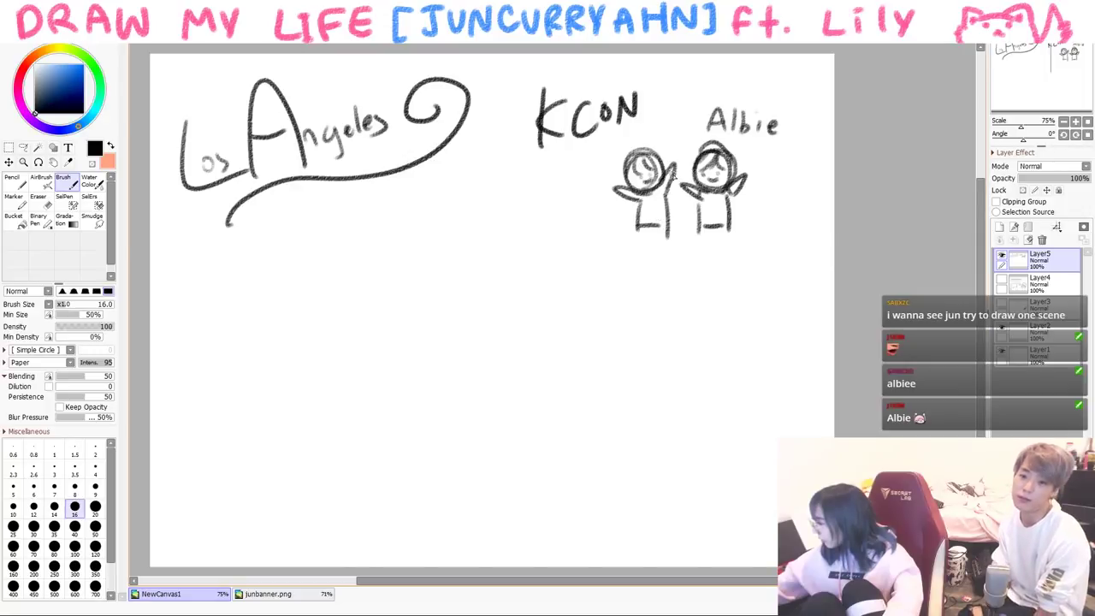
pyautogui.click(95, 486)
pyautogui.moveTo(767, 170)
pyautogui.mouseDown()
pyautogui.moveTo(770, 187)
pyautogui.moveTo(812, 176)
pyautogui.moveTo(794, 208)
pyautogui.mouseUp()
# - Finish 'Don't touch me' beside Albie and return the brush to size 16
pyautogui.moveTo(801, 190)
pyautogui.mouseDown()
pyautogui.moveTo(810, 207)
pyautogui.moveTo(797, 221)
pyautogui.mouseUp()
pyautogui.moveTo(800, 219); pyautogui.dragTo(811, 221)
pyautogui.moveTo(742, 208); pyautogui.dragTo(757, 224)
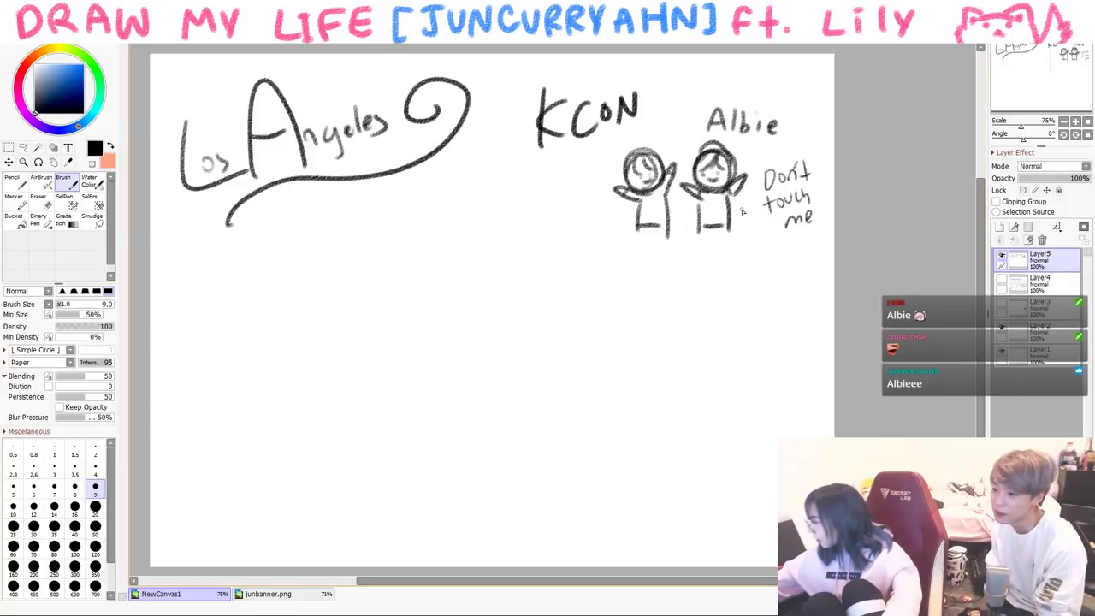
pyautogui.click(74, 507)
# - Write 'DANCE Covers' and draw a dancer with raised arms and bent legs below
pyautogui.moveTo(188, 273); pyautogui.dragTo(196, 299)
pyautogui.moveTo(214, 296)
pyautogui.mouseDown()
pyautogui.moveTo(228, 263)
pyautogui.moveTo(239, 292)
pyautogui.mouseUp()
pyautogui.moveTo(218, 282); pyautogui.dragTo(244, 284)
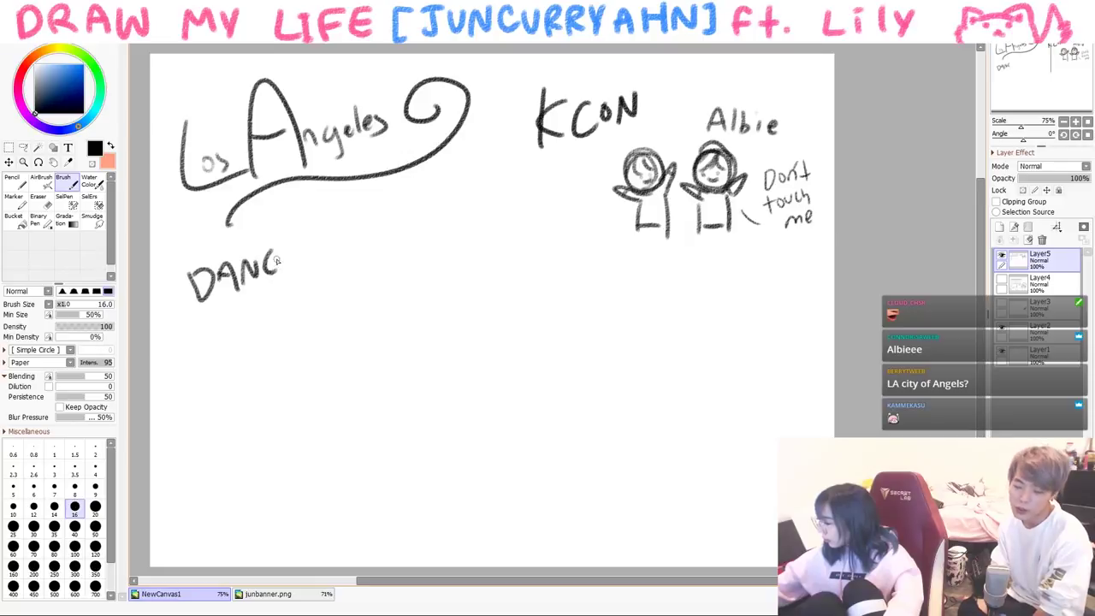
pyautogui.moveTo(404, 214); pyautogui.dragTo(394, 233)
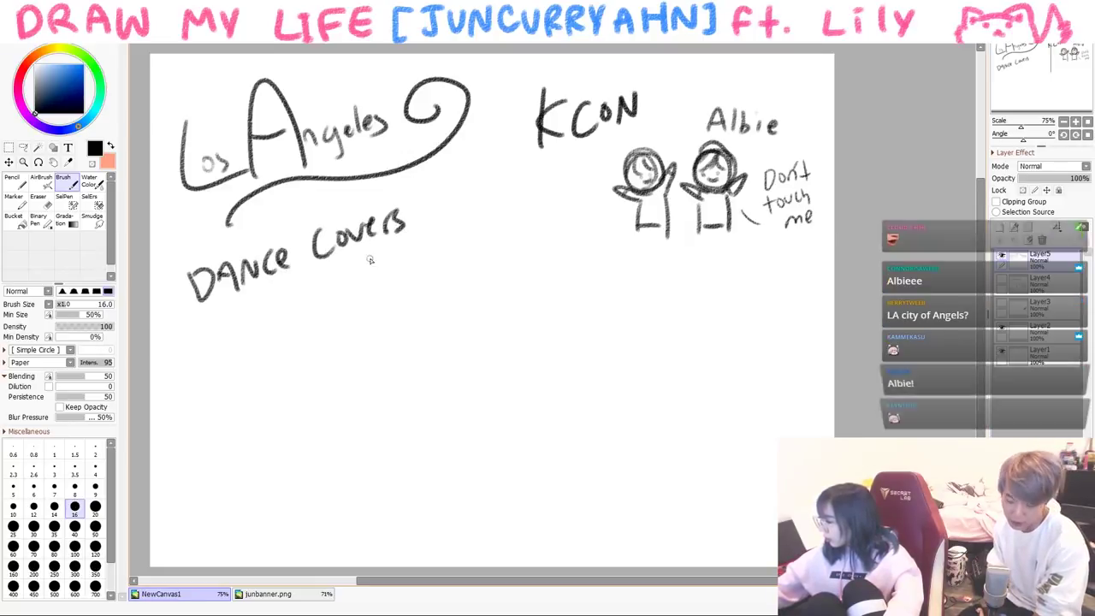
pyautogui.moveTo(254, 344)
pyautogui.mouseDown()
pyautogui.moveTo(287, 324)
pyautogui.moveTo(256, 347)
pyautogui.mouseUp()
pyautogui.moveTo(275, 310); pyautogui.dragTo(258, 318)
pyautogui.moveTo(265, 358); pyautogui.dragTo(256, 389)
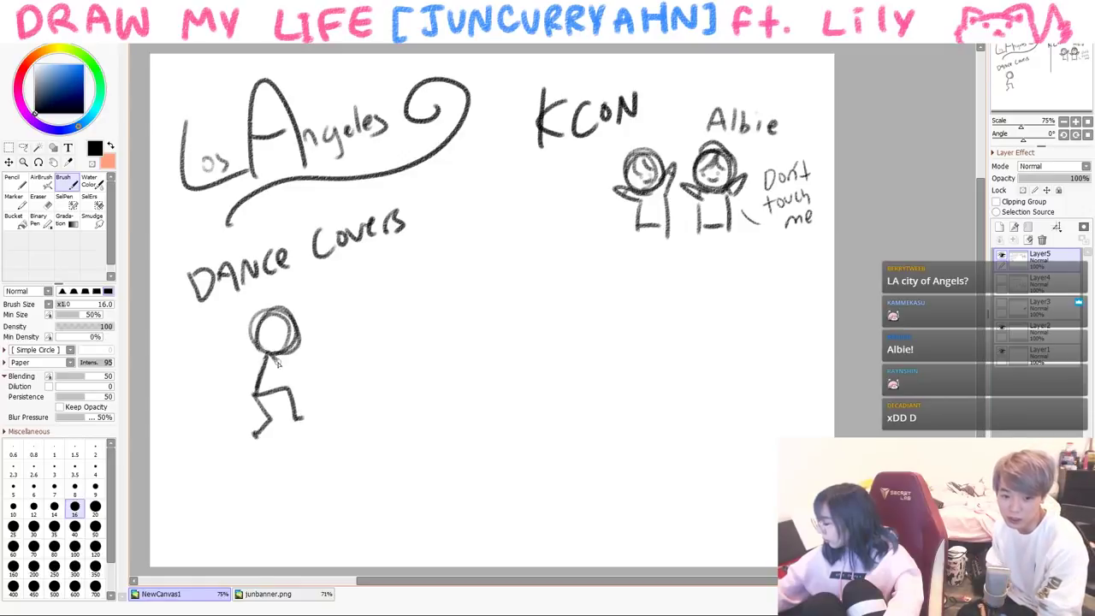
pyautogui.moveTo(278, 364); pyautogui.dragTo(319, 342)
pyautogui.moveTo(258, 359); pyautogui.dragTo(228, 323)
pyautogui.moveTo(394, 280); pyautogui.dragTo(393, 309)
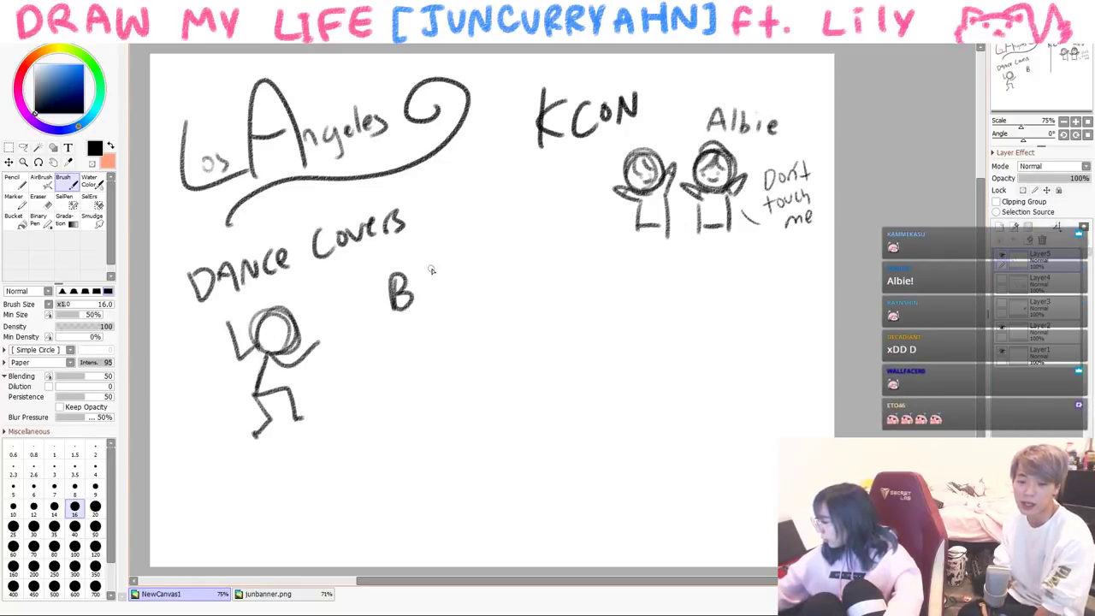
# - Write BGA with 'parody kpop group' beneath it, and Collabs to the right
pyautogui.moveTo(439, 276)
pyautogui.mouseDown()
pyautogui.moveTo(433, 296)
pyautogui.moveTo(466, 294)
pyautogui.mouseUp()
pyautogui.moveTo(445, 295); pyautogui.dragTo(462, 292)
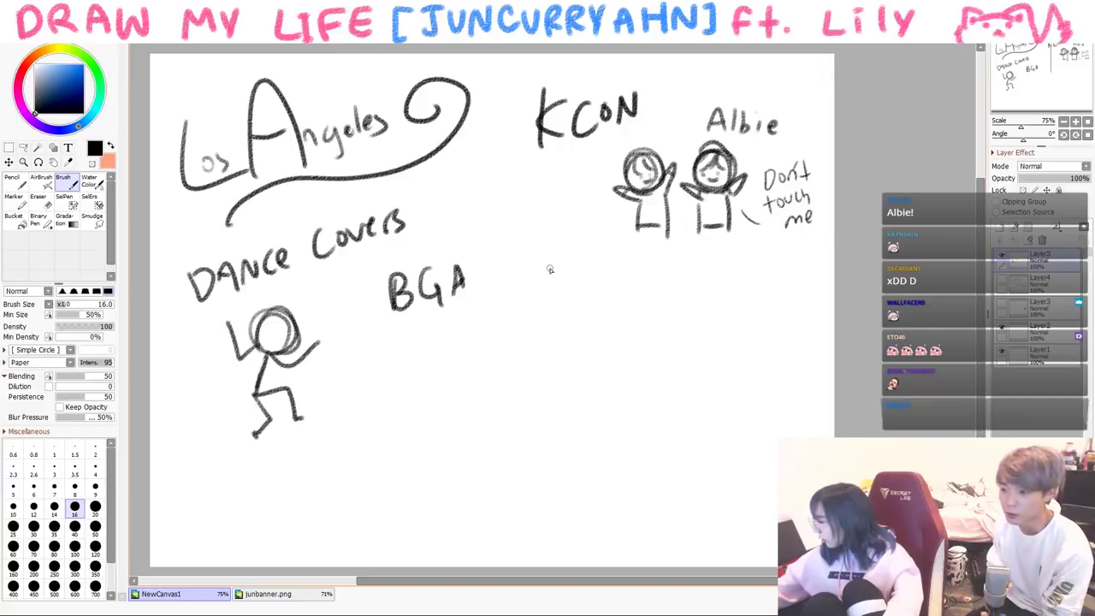
pyautogui.moveTo(374, 337); pyautogui.dragTo(374, 363)
pyautogui.moveTo(375, 337); pyautogui.dragTo(383, 346)
pyautogui.moveTo(386, 358)
pyautogui.mouseDown()
pyautogui.moveTo(392, 341)
pyautogui.moveTo(433, 342)
pyautogui.moveTo(460, 318)
pyautogui.moveTo(489, 322)
pyautogui.moveTo(524, 301)
pyautogui.mouseUp()
pyautogui.moveTo(442, 361); pyautogui.dragTo(458, 353)
pyautogui.moveTo(460, 351); pyautogui.dragTo(487, 359)
pyautogui.moveTo(497, 338); pyautogui.dragTo(499, 371)
pyautogui.moveTo(657, 309)
pyautogui.mouseDown()
pyautogui.moveTo(650, 335)
pyautogui.moveTo(682, 336)
pyautogui.mouseUp()
pyautogui.moveTo(690, 312)
pyautogui.mouseDown()
pyautogui.moveTo(689, 339)
pyautogui.moveTo(712, 342)
pyautogui.mouseUp()
pyautogui.moveTo(717, 342)
pyautogui.mouseDown()
pyautogui.moveTo(733, 341)
pyautogui.moveTo(740, 322)
pyautogui.mouseUp()
pyautogui.moveTo(741, 322); pyautogui.dragTo(742, 333)
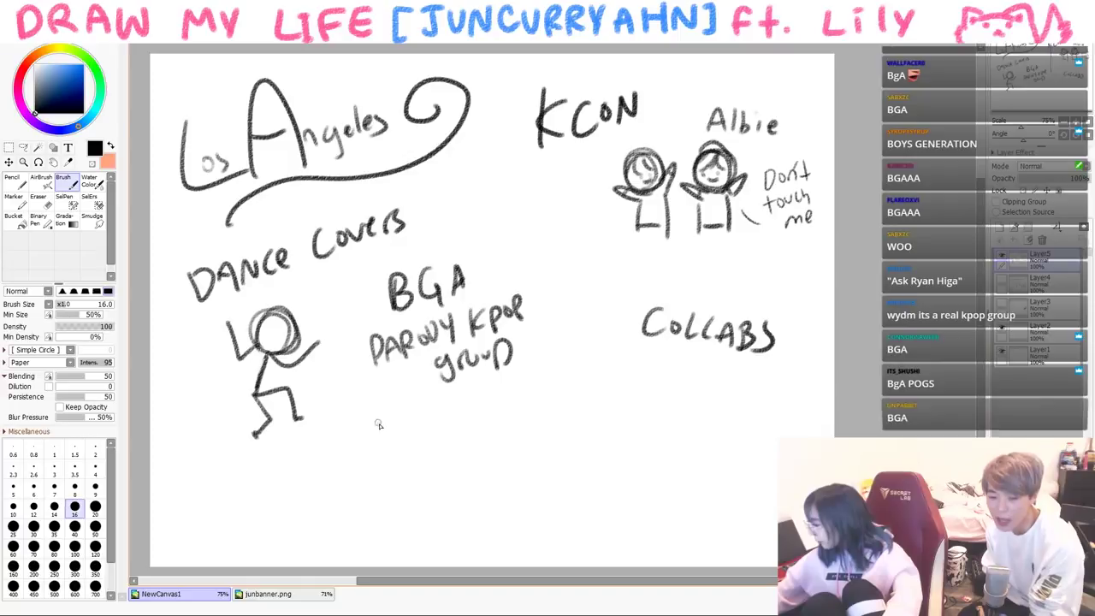
# - Draw a video box under the BGA label with a play triangle and a music note
pyautogui.moveTo(378, 419); pyautogui.dragTo(394, 472)
pyautogui.moveTo(381, 417); pyautogui.dragTo(486, 455)
pyautogui.moveTo(393, 476); pyautogui.dragTo(485, 462)
pyautogui.moveTo(410, 431); pyautogui.dragTo(416, 455)
pyautogui.moveTo(585, 388)
pyautogui.mouseDown()
pyautogui.moveTo(575, 416)
pyautogui.moveTo(609, 413)
pyautogui.mouseUp()
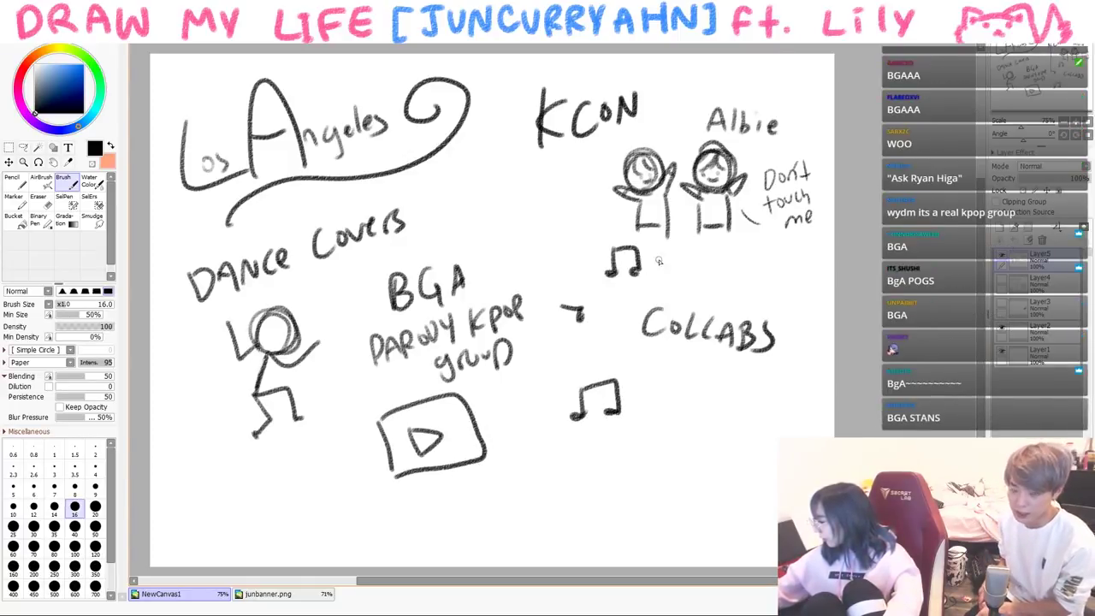
# - Write Friends and draw a row of stick-figure friends beneath it
pyautogui.moveTo(666, 416)
pyautogui.mouseDown()
pyautogui.moveTo(685, 402)
pyautogui.moveTo(765, 399)
pyautogui.mouseUp()
pyautogui.moveTo(676, 476)
pyautogui.mouseDown()
pyautogui.moveTo(680, 466)
pyautogui.moveTo(679, 527)
pyautogui.mouseUp()
pyautogui.moveTo(727, 462); pyautogui.dragTo(717, 511)
pyautogui.moveTo(640, 453); pyautogui.dragTo(652, 455)
pyautogui.moveTo(643, 491)
pyautogui.mouseDown()
pyautogui.moveTo(635, 526)
pyautogui.moveTo(652, 523)
pyautogui.mouseUp()
pyautogui.moveTo(584, 456)
pyautogui.mouseDown()
pyautogui.moveTo(568, 484)
pyautogui.moveTo(583, 458)
pyautogui.mouseUp()
pyautogui.moveTo(582, 489); pyautogui.dragTo(575, 528)
pyautogui.moveTo(585, 498); pyautogui.dragTo(597, 530)
pyautogui.moveTo(772, 443); pyautogui.dragTo(755, 520)
pyautogui.moveTo(770, 485); pyautogui.dragTo(775, 513)
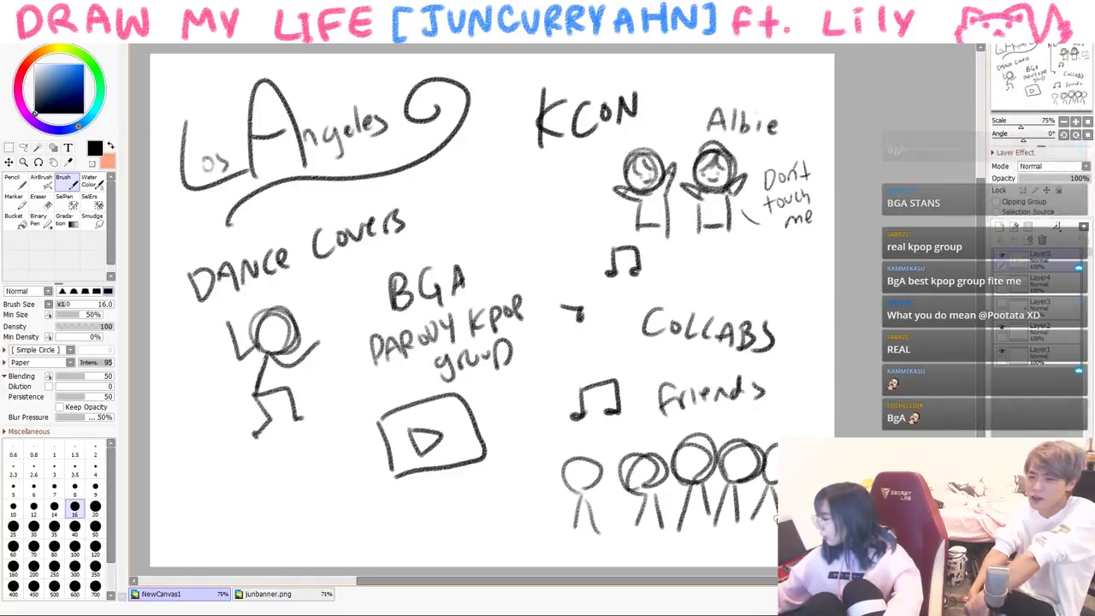
pyautogui.moveTo(540, 510); pyautogui.dragTo(532, 504)
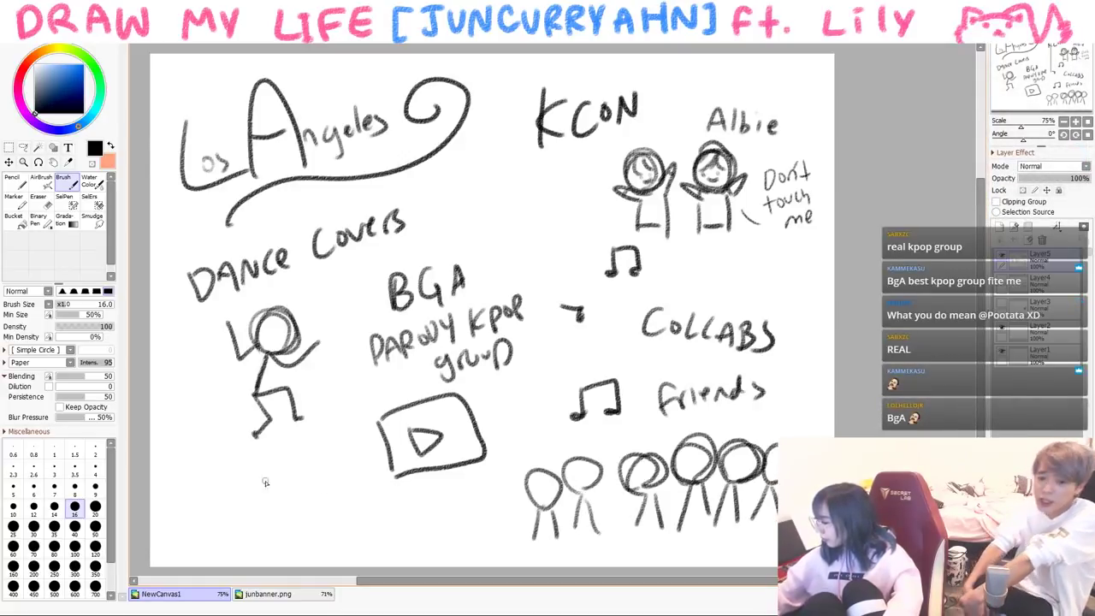
# - Write travel with an airplane, speed lines and a cloud, and add a beamed music note
pyautogui.moveTo(246, 466); pyautogui.dragTo(265, 481)
pyautogui.moveTo(275, 452); pyautogui.dragTo(279, 478)
pyautogui.moveTo(245, 519)
pyautogui.mouseDown()
pyautogui.moveTo(314, 478)
pyautogui.moveTo(274, 567)
pyautogui.mouseUp()
pyautogui.moveTo(293, 515)
pyautogui.mouseDown()
pyautogui.moveTo(272, 565)
pyautogui.moveTo(212, 542)
pyautogui.mouseUp()
pyautogui.moveTo(304, 492)
pyautogui.mouseDown()
pyautogui.moveTo(334, 480)
pyautogui.moveTo(265, 516)
pyautogui.mouseUp()
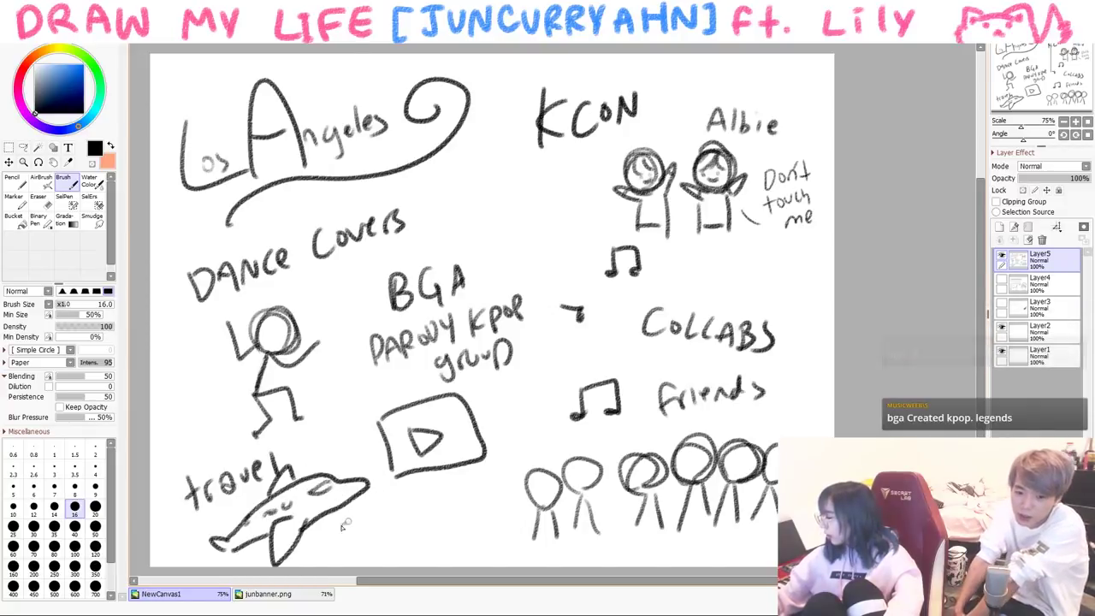
pyautogui.moveTo(343, 523); pyautogui.dragTo(419, 494)
pyautogui.moveTo(368, 529); pyautogui.dragTo(495, 495)
pyautogui.moveTo(404, 539)
pyautogui.mouseDown()
pyautogui.moveTo(466, 552)
pyautogui.moveTo(390, 546)
pyautogui.mouseUp()
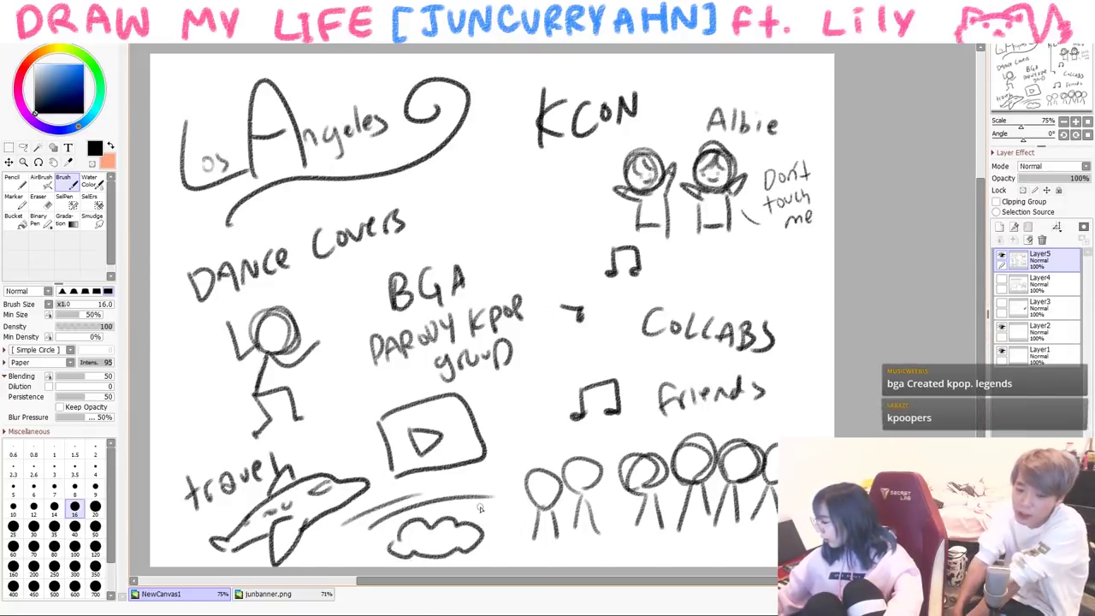
pyautogui.moveTo(503, 512); pyautogui.dragTo(483, 522)
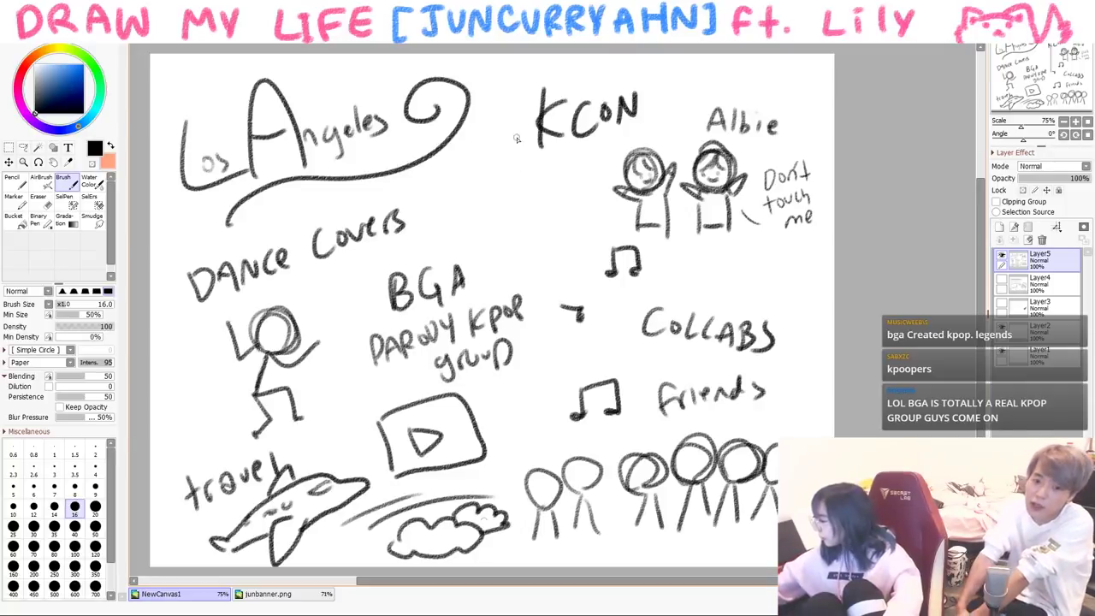
pyautogui.moveTo(498, 198); pyautogui.dragTo(525, 224)
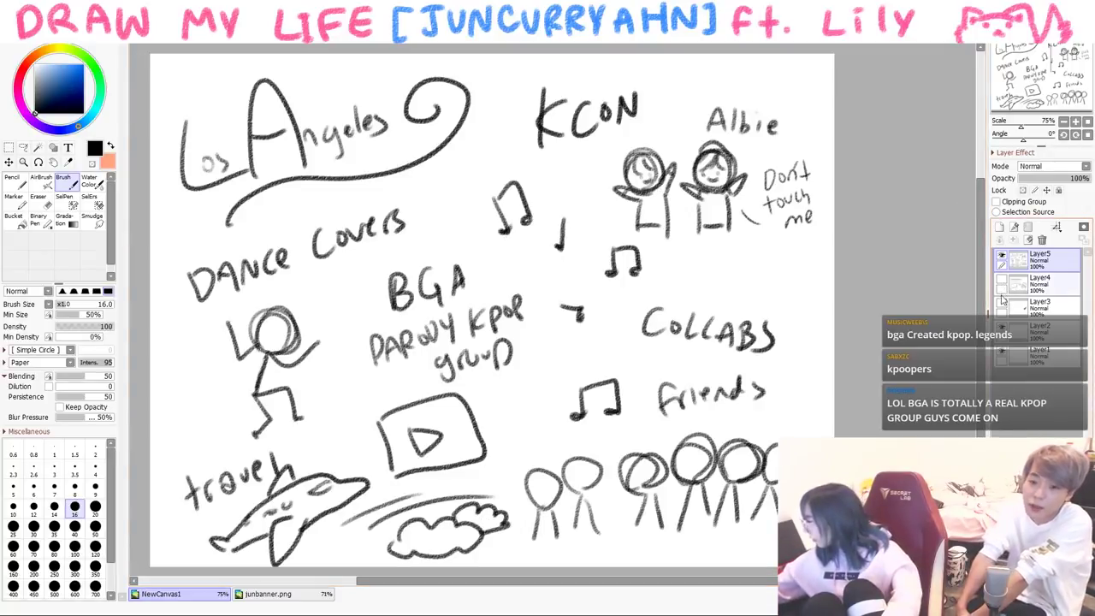
# - Paste the violin image onto the canvas and commit its placement on Layer3
pyautogui.hotkey('ctrl', 'v')
pyautogui.hotkey('ctrl', 't')
pyautogui.press('Return')
pyautogui.click(1001, 300)
pyautogui.hotkey('ctrl', 't')
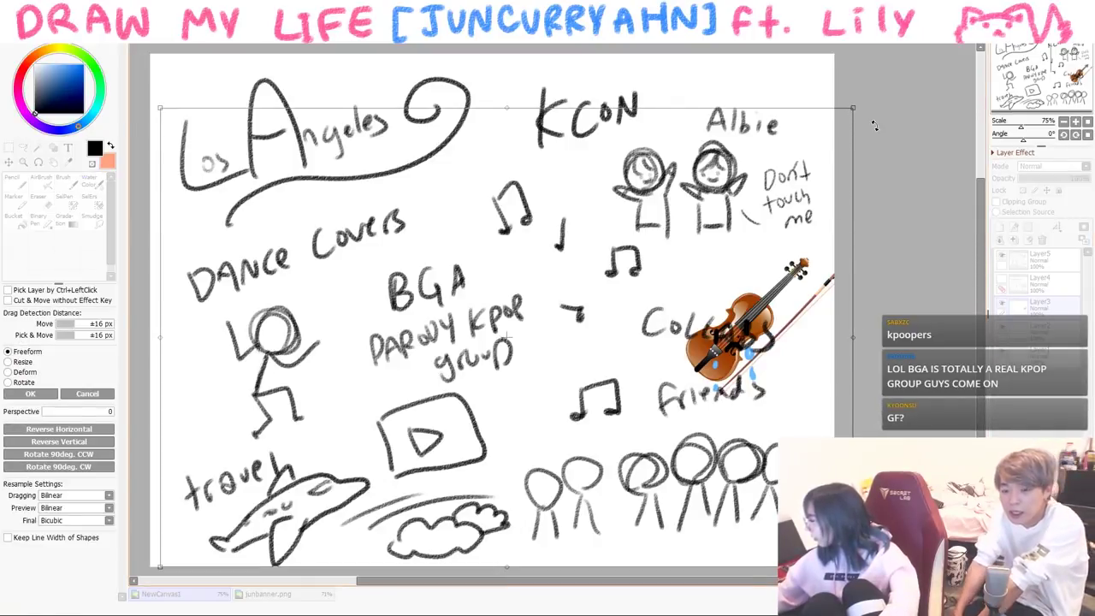
pyautogui.click(87, 393)
# - Select the violin, shrink it, and move it above COLLABS
pyautogui.click(10, 148)
pyautogui.moveTo(673, 245); pyautogui.dragTo(830, 402)
pyautogui.hotkey('ctrl', 't')
pyautogui.moveTo(830, 245); pyautogui.dragTo(751, 305)
pyautogui.moveTo(723, 364); pyautogui.dragTo(731, 285)
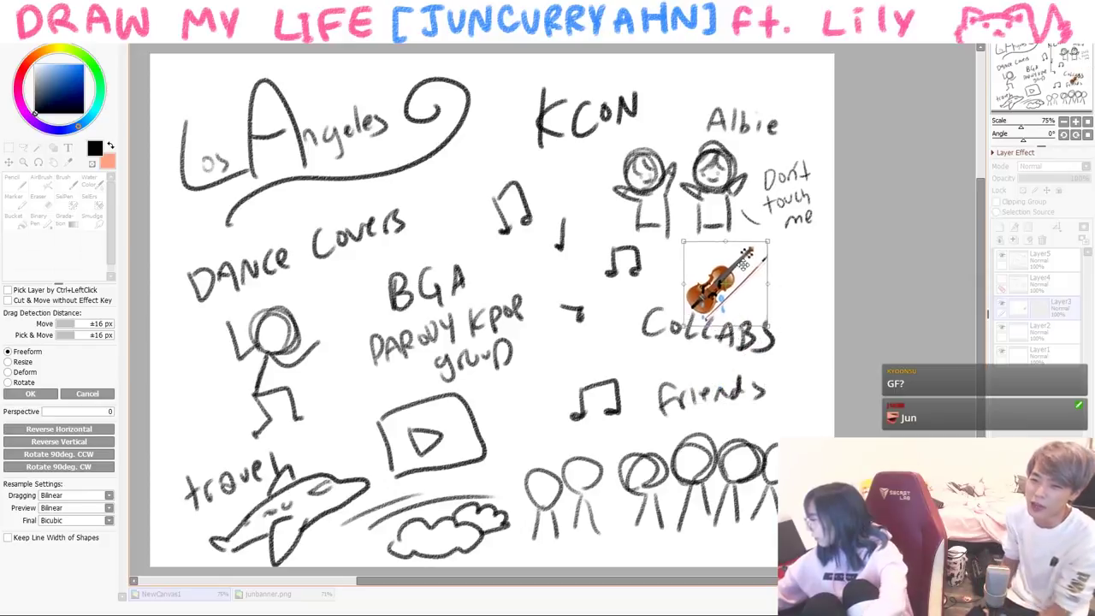
pyautogui.press('Return')
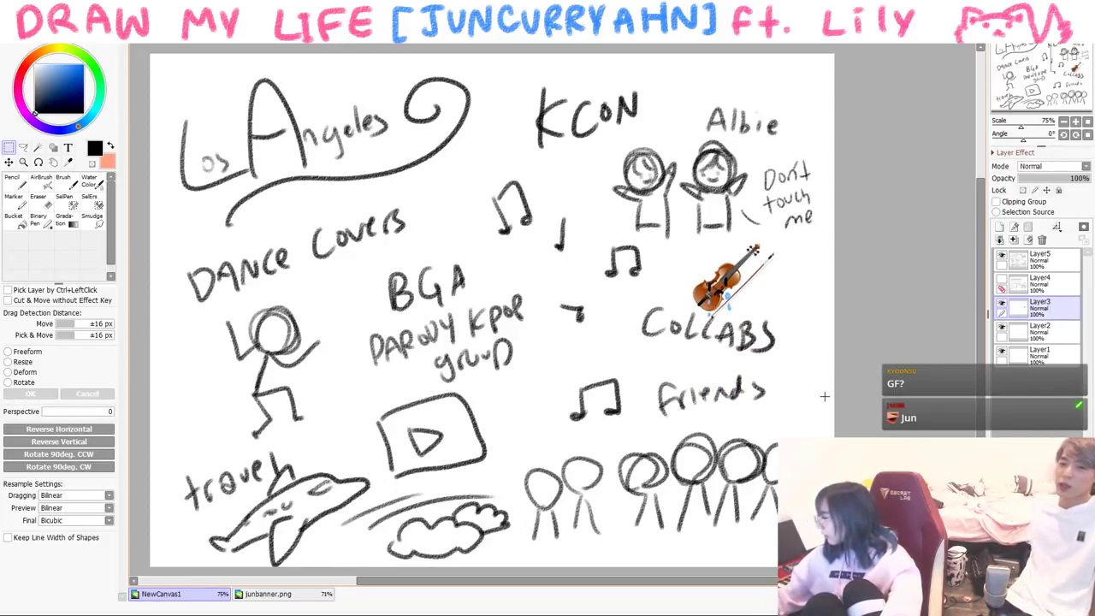
# - Copy the violin and place a copy next to 'group'
pyautogui.hotkey('ctrl', 'c')
pyautogui.hotkey('ctrl', 'v')
pyautogui.hotkey('ctrl', 't')
pyautogui.moveTo(734, 284); pyautogui.dragTo(560, 376)
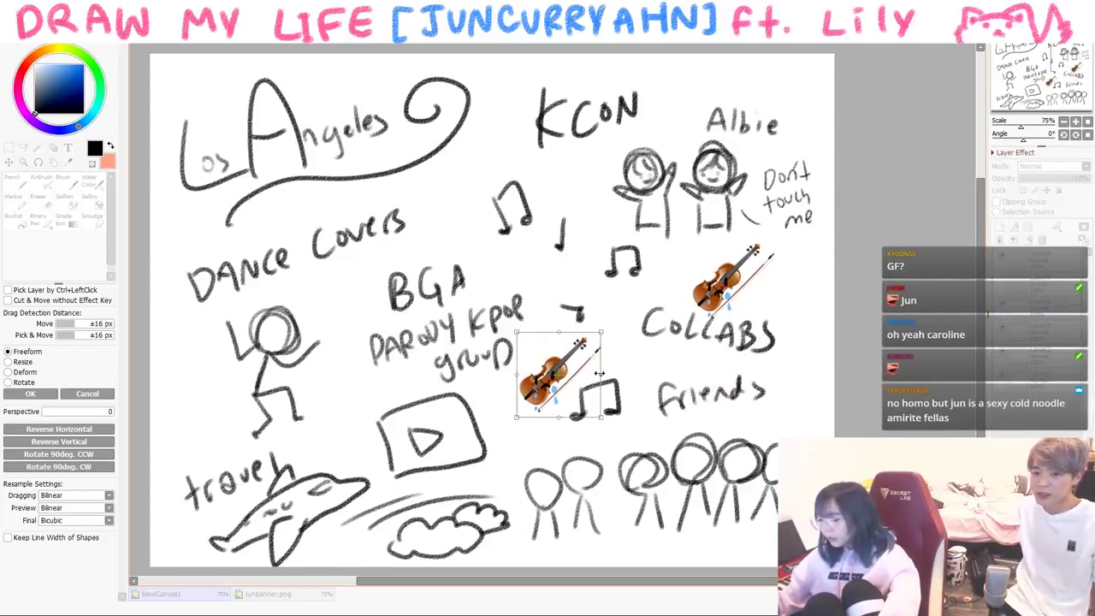
pyautogui.press('Return')
# - Place two more violin copies, one near 'Angeles' and one rotated beside the Albie figures
pyautogui.hotkey('ctrl', 'v')
pyautogui.hotkey('ctrl', 't')
pyautogui.moveTo(710, 274); pyautogui.dragTo(448, 175)
pyautogui.press('Return')
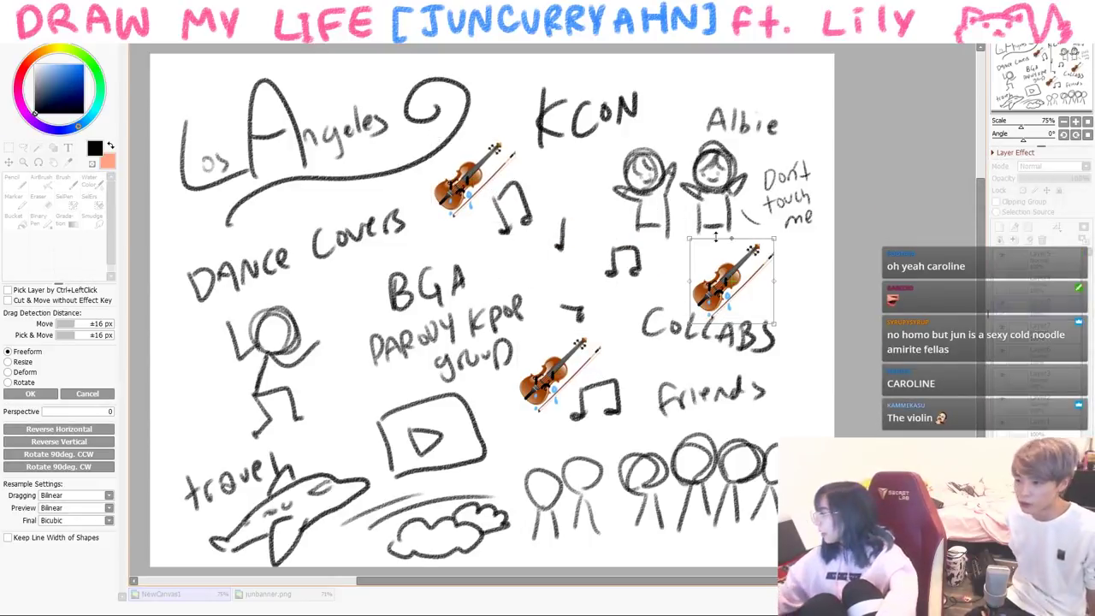
pyautogui.hotkey('ctrl', 'v')
pyautogui.hotkey('ctrl', 't')
pyautogui.moveTo(727, 282); pyautogui.dragTo(748, 176)
pyautogui.press('Return')
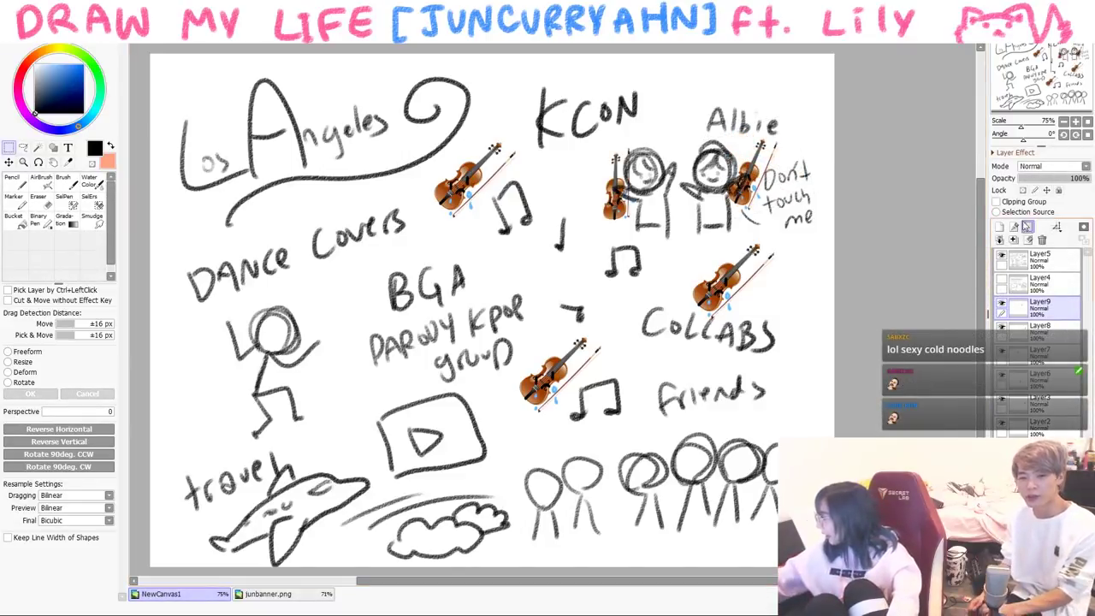
# - Delete the sketch layer so only the violins remain
pyautogui.click(1034, 266)
pyautogui.click(1042, 240)
pyautogui.click(1042, 239)
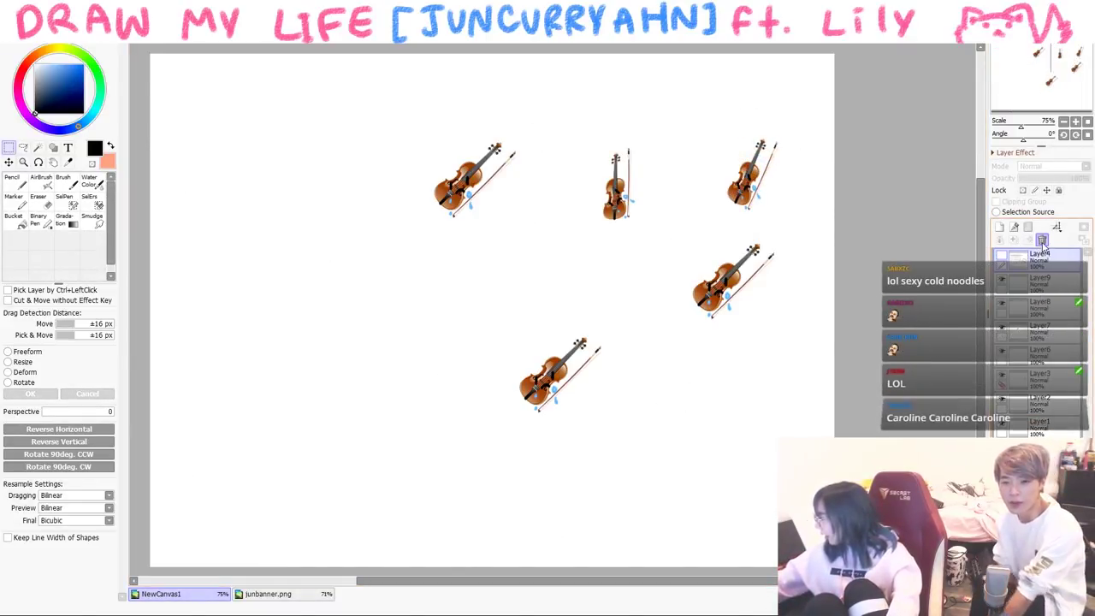
# - Delete the leftover violin layer, then pencil a play-button TV box and a figure's head with hair
pyautogui.click(1042, 239)
pyautogui.click(1042, 240)
pyautogui.click(1042, 240)
pyautogui.click(1042, 239)
pyautogui.click(1042, 239)
pyautogui.click(1042, 239)
pyautogui.click(12, 182)
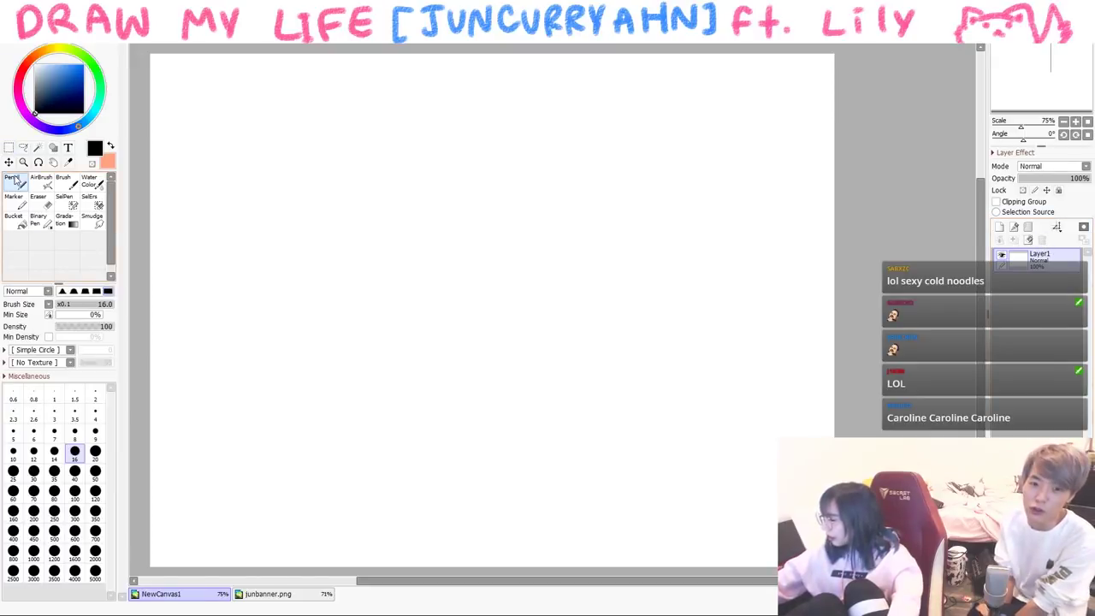
pyautogui.moveTo(552, 179)
pyautogui.mouseDown()
pyautogui.moveTo(631, 265)
pyautogui.moveTo(681, 208)
pyautogui.moveTo(571, 178)
pyautogui.moveTo(579, 241)
pyautogui.mouseUp()
pyautogui.moveTo(291, 211)
pyautogui.mouseDown()
pyautogui.moveTo(303, 293)
pyautogui.moveTo(385, 236)
pyautogui.mouseUp()
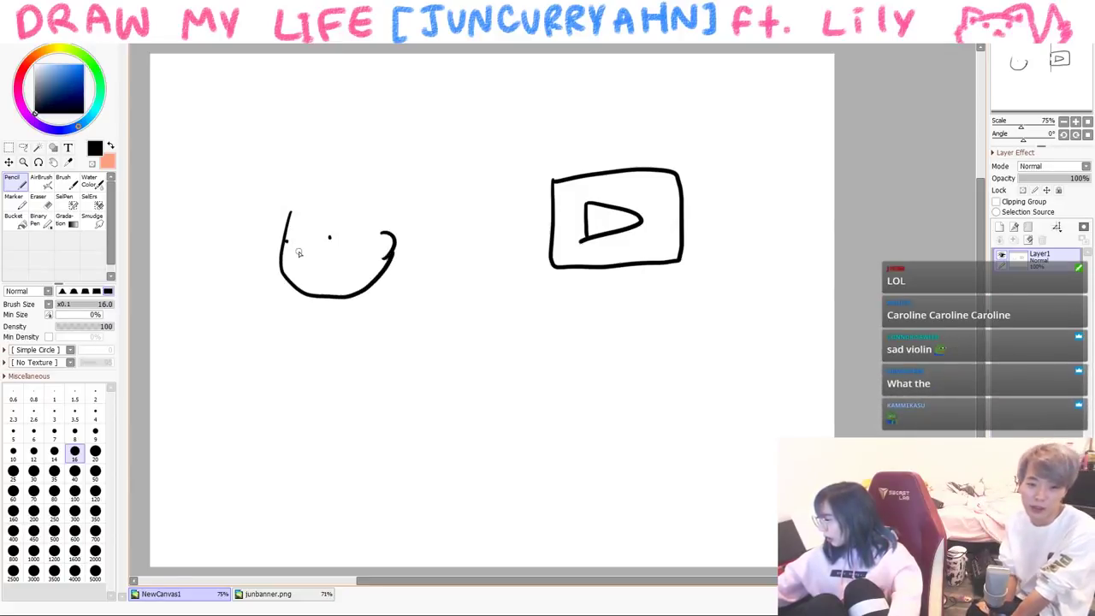
pyautogui.moveTo(311, 185)
pyautogui.mouseDown()
pyautogui.moveTo(355, 235)
pyautogui.moveTo(311, 161)
pyautogui.moveTo(383, 171)
pyautogui.moveTo(408, 240)
pyautogui.moveTo(387, 268)
pyautogui.mouseUp()
# - Draw the bodies of the left figure and the TV-headed figure, adding the left figure's leg
pyautogui.moveTo(337, 308)
pyautogui.mouseDown()
pyautogui.moveTo(355, 400)
pyautogui.moveTo(301, 407)
pyautogui.mouseUp()
pyautogui.moveTo(600, 272)
pyautogui.mouseDown()
pyautogui.moveTo(618, 272)
pyautogui.moveTo(582, 351)
pyautogui.mouseUp()
pyautogui.click(599, 296)
pyautogui.moveTo(621, 286); pyautogui.dragTo(625, 295)
pyautogui.moveTo(631, 285); pyautogui.dragTo(633, 349)
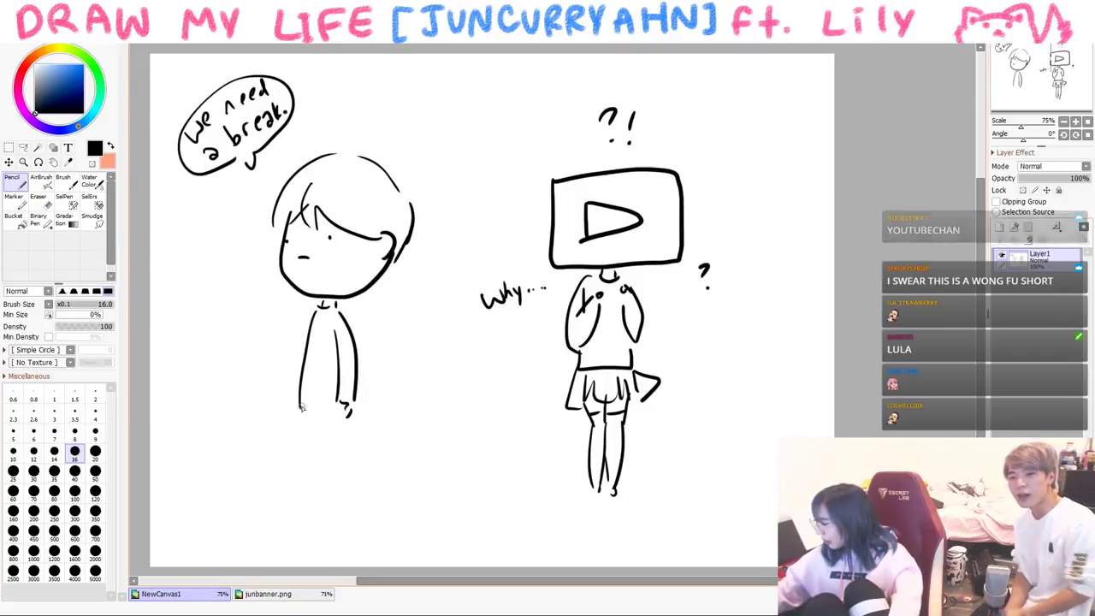
pyautogui.moveTo(299, 417); pyautogui.dragTo(344, 417)
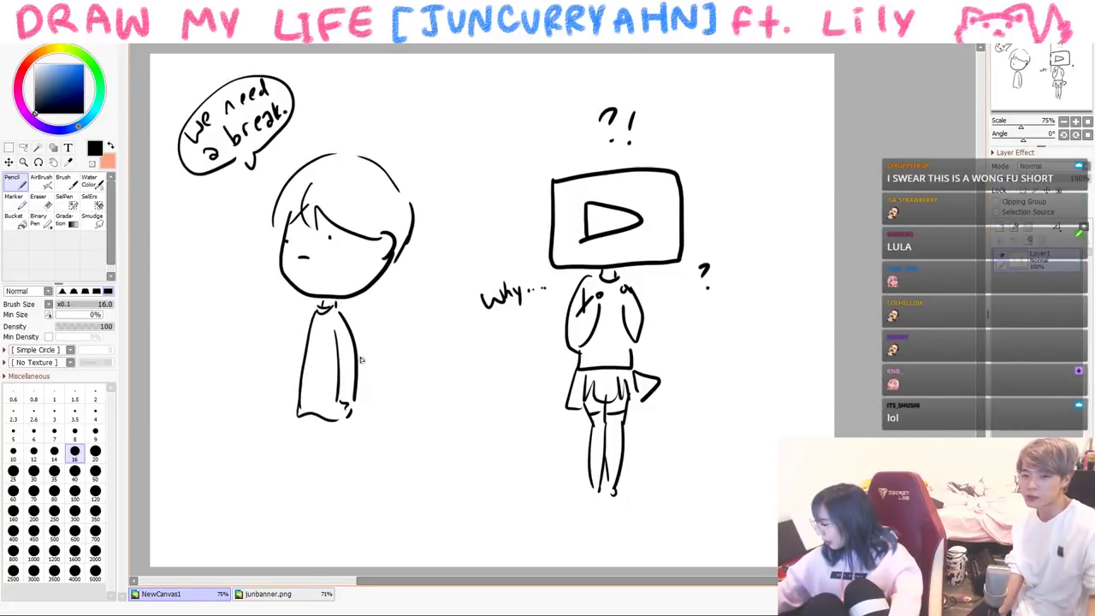
pyautogui.press('h')
pyautogui.press('h')
pyautogui.moveTo(316, 418)
pyautogui.mouseDown()
pyautogui.moveTo(325, 513)
pyautogui.moveTo(336, 518)
pyautogui.moveTo(317, 508)
pyautogui.moveTo(305, 530)
pyautogui.moveTo(333, 537)
pyautogui.mouseUp()
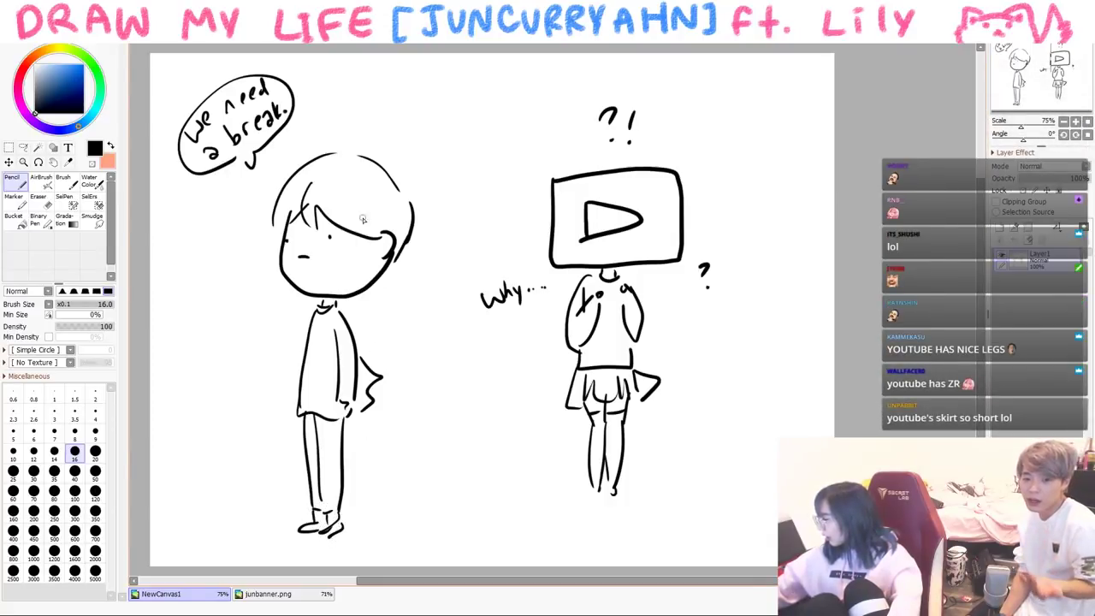
pyautogui.moveTo(317, 311); pyautogui.dragTo(295, 433)
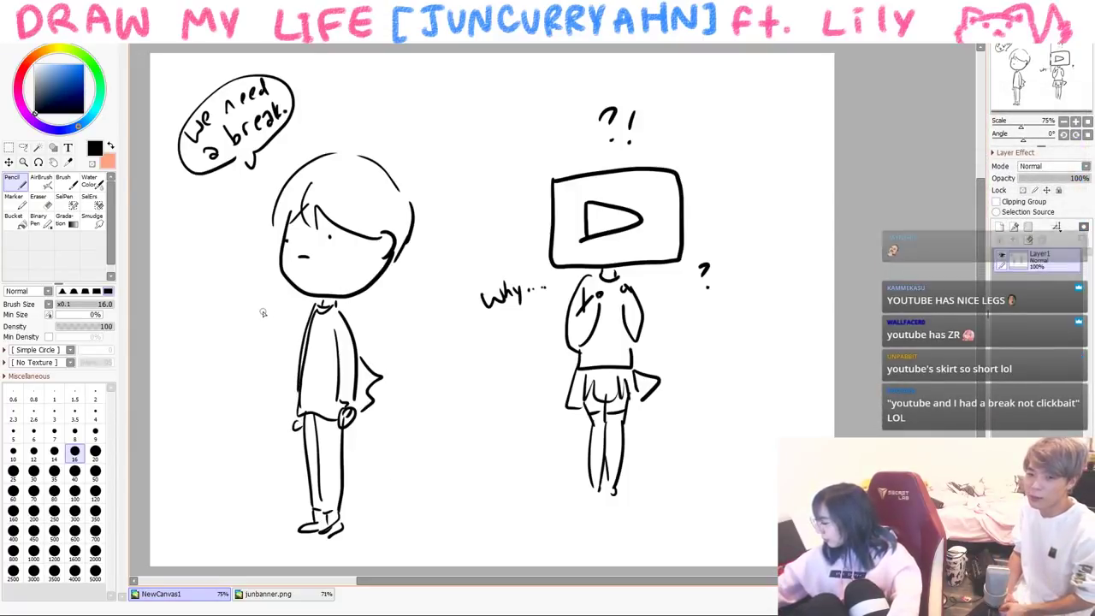
# - Sketch two small smiling fan figures with round heads, raised arms and bodies
pyautogui.moveTo(411, 425)
pyautogui.mouseDown()
pyautogui.moveTo(426, 477)
pyautogui.moveTo(412, 409)
pyautogui.mouseUp()
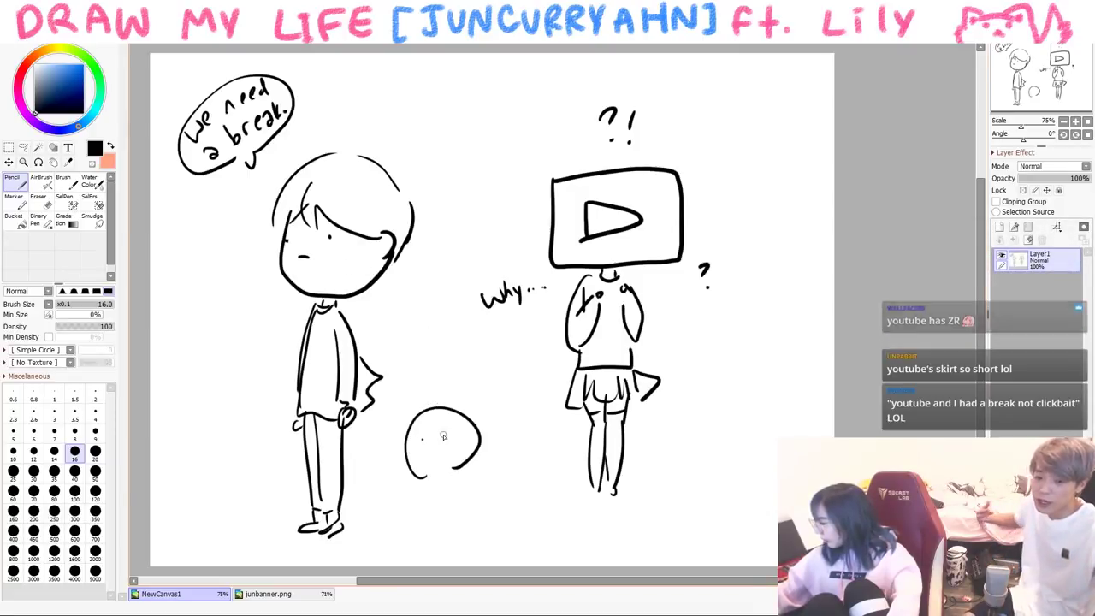
pyautogui.click(421, 440)
pyautogui.click(445, 437)
pyautogui.moveTo(422, 446); pyautogui.dragTo(493, 432)
pyautogui.moveTo(384, 468); pyautogui.dragTo(410, 539)
pyautogui.moveTo(469, 470); pyautogui.dragTo(484, 536)
pyautogui.moveTo(488, 430)
pyautogui.mouseDown()
pyautogui.moveTo(539, 423)
pyautogui.moveTo(527, 462)
pyautogui.mouseUp()
pyautogui.moveTo(530, 424)
pyautogui.mouseDown()
pyautogui.moveTo(546, 454)
pyautogui.moveTo(490, 531)
pyautogui.mouseUp()
pyautogui.moveTo(541, 466); pyautogui.dragTo(553, 509)
# - Write 'COVERS!' above the fans and add another fan figure at the lower left
pyautogui.moveTo(446, 378); pyautogui.dragTo(474, 389)
pyautogui.moveTo(479, 390)
pyautogui.mouseDown()
pyautogui.moveTo(491, 368)
pyautogui.moveTo(511, 385)
pyautogui.mouseUp()
pyautogui.click(512, 392)
pyautogui.moveTo(423, 364); pyautogui.dragTo(443, 362)
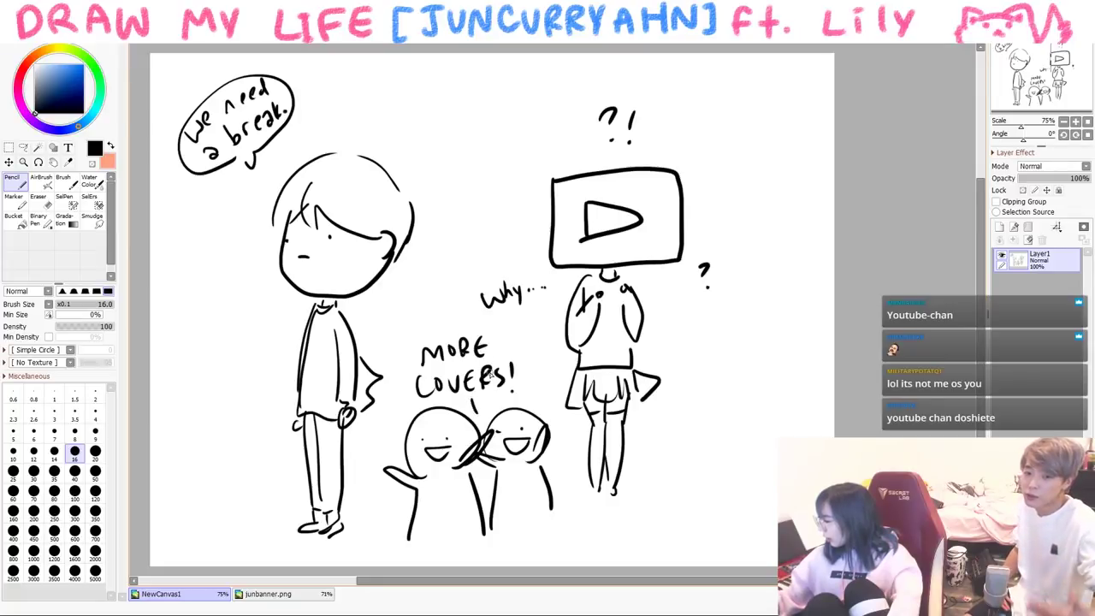
pyautogui.moveTo(188, 473); pyautogui.dragTo(213, 468)
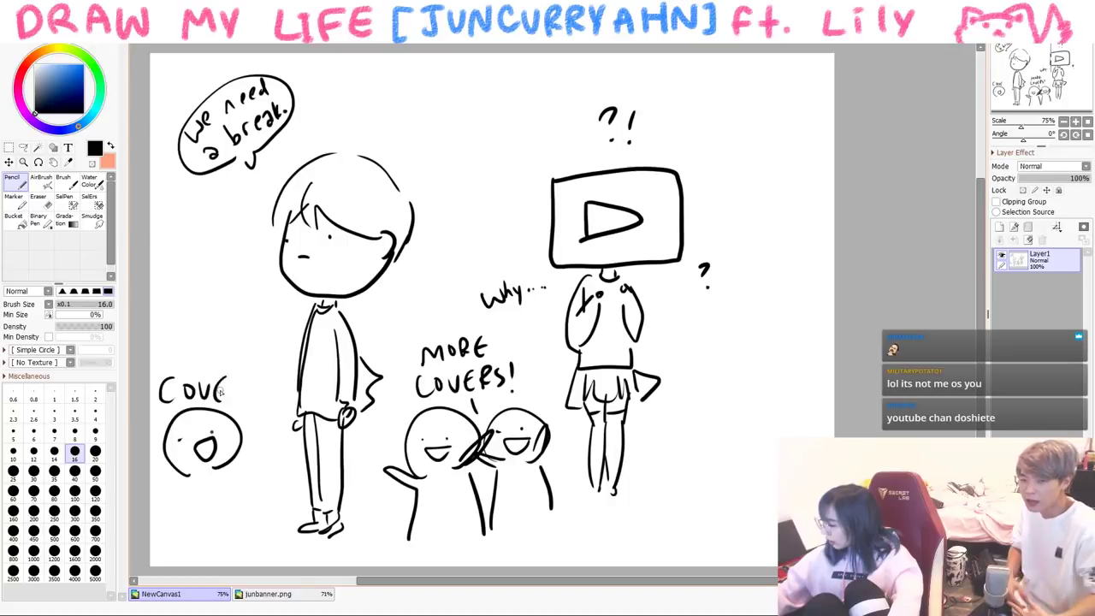
pyautogui.moveTo(188, 441); pyautogui.dragTo(167, 553)
pyautogui.moveTo(227, 466)
pyautogui.mouseDown()
pyautogui.moveTo(243, 484)
pyautogui.moveTo(244, 539)
pyautogui.mouseUp()
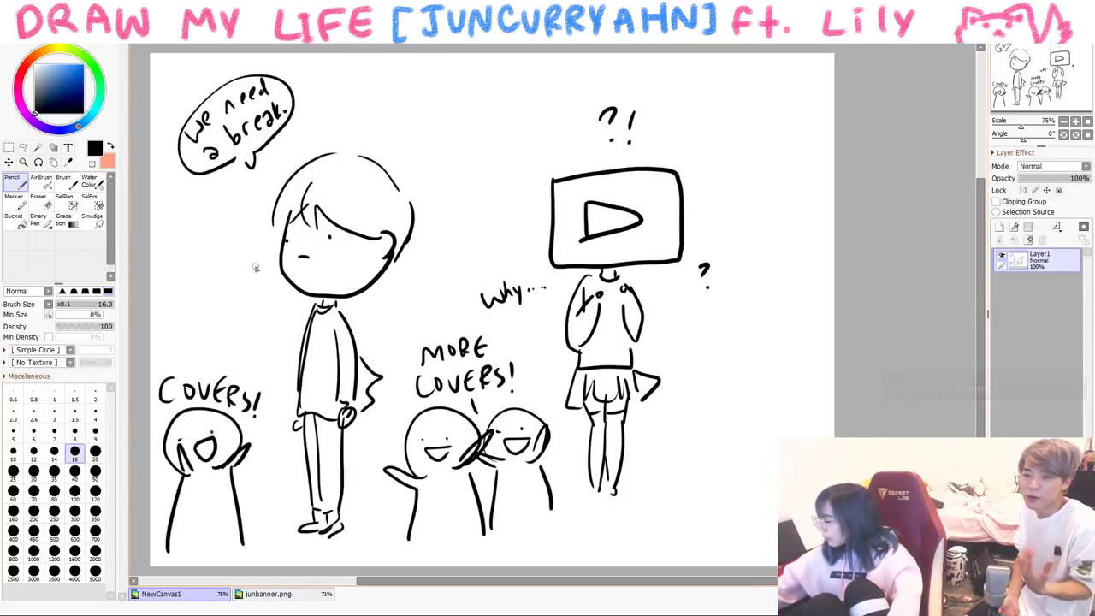
# - Draw speech bubbles near the standing figure and handwrite 'must do' inside
pyautogui.moveTo(265, 312); pyautogui.dragTo(240, 318)
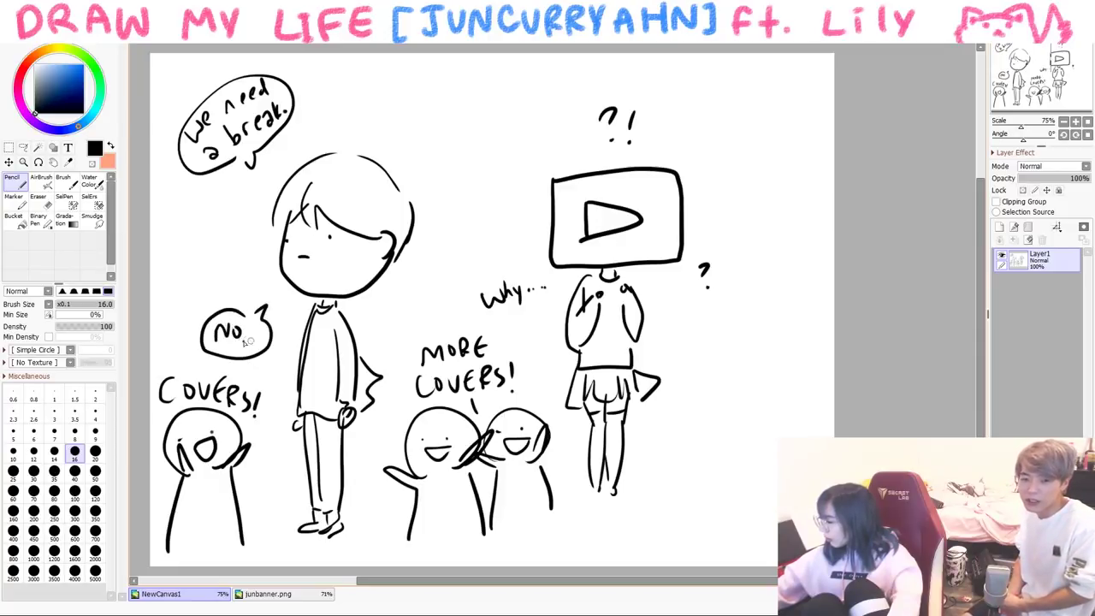
pyautogui.moveTo(412, 137)
pyautogui.mouseDown()
pyautogui.moveTo(402, 154)
pyautogui.moveTo(422, 155)
pyautogui.mouseUp()
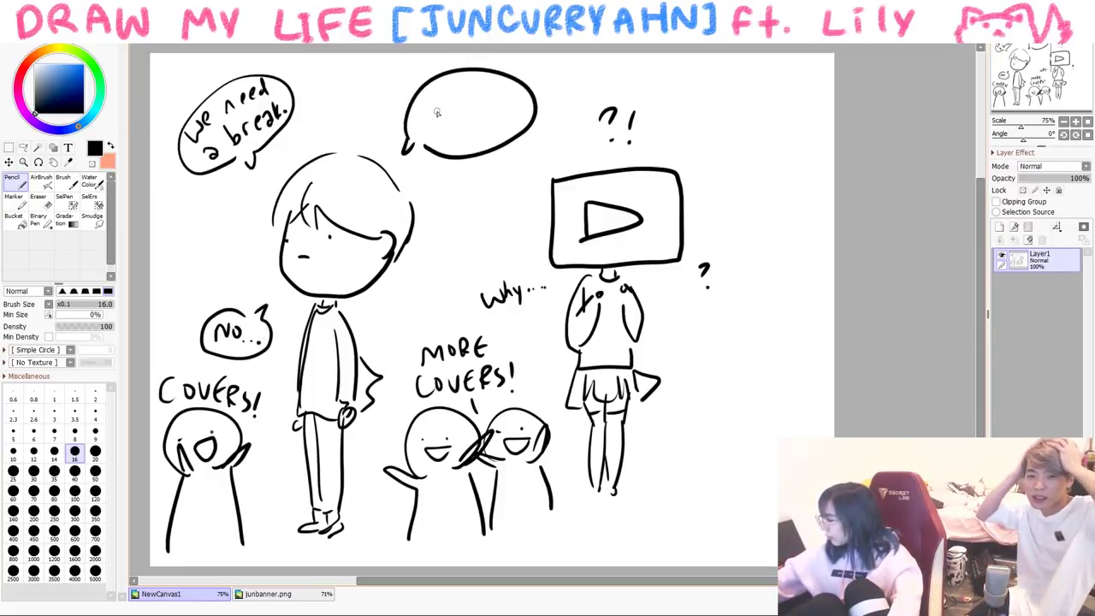
pyautogui.moveTo(460, 96); pyautogui.dragTo(515, 102)
pyautogui.moveTo(436, 113); pyautogui.dragTo(449, 126)
pyautogui.moveTo(462, 135); pyautogui.dragTo(471, 134)
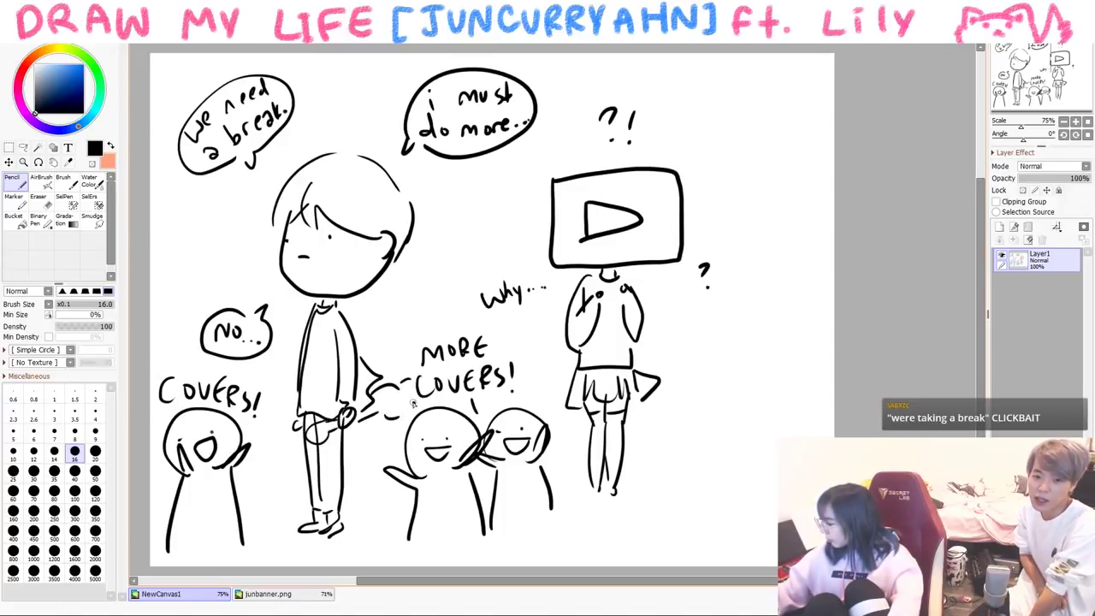
# - Draw a stick from a fan to the figure's hand and add blue tears to the TV-headed figure
pyautogui.moveTo(362, 418); pyautogui.dragTo(407, 396)
pyautogui.moveTo(253, 465); pyautogui.dragTo(305, 417)
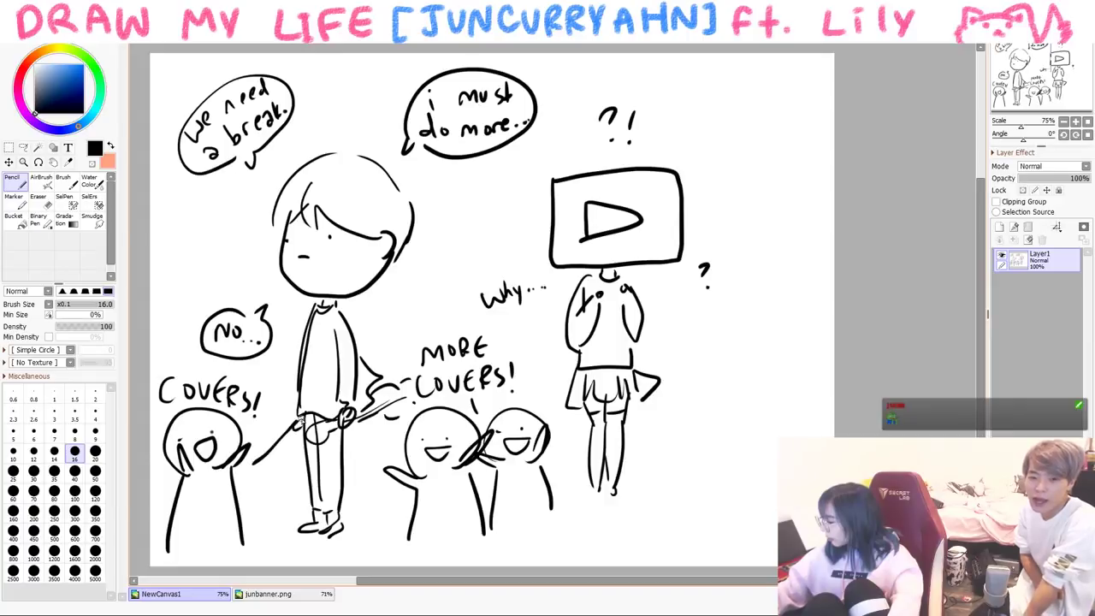
pyautogui.moveTo(256, 466); pyautogui.dragTo(315, 410)
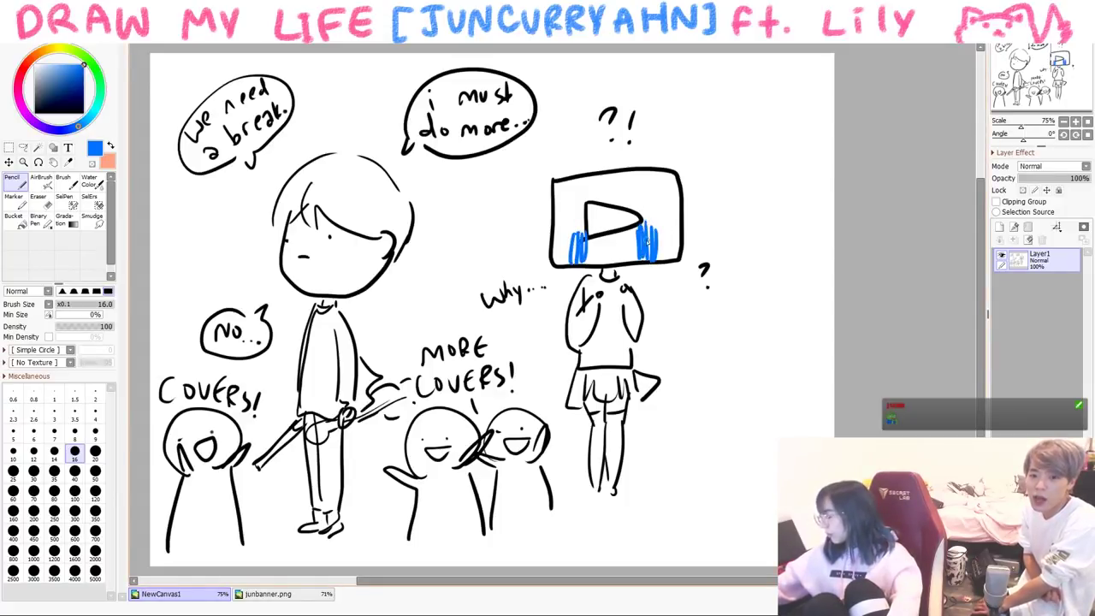
pyautogui.moveTo(658, 311); pyautogui.dragTo(660, 322)
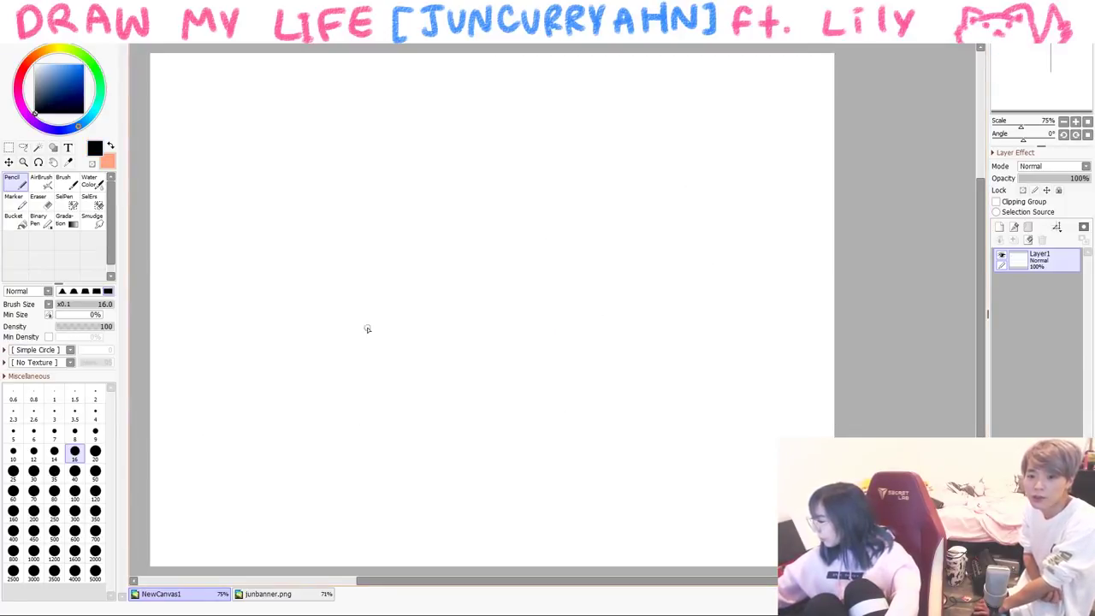
# - Pencil the first row of rough crowd heads and bodies along the bottom
pyautogui.moveTo(244, 462)
pyautogui.mouseDown()
pyautogui.moveTo(224, 399)
pyautogui.moveTo(275, 454)
pyautogui.mouseUp()
pyautogui.moveTo(244, 474); pyautogui.dragTo(225, 529)
pyautogui.moveTo(283, 466); pyautogui.dragTo(317, 511)
pyautogui.moveTo(416, 421)
pyautogui.mouseDown()
pyautogui.moveTo(381, 462)
pyautogui.moveTo(428, 473)
pyautogui.mouseUp()
pyautogui.moveTo(389, 487); pyautogui.dragTo(378, 541)
pyautogui.moveTo(430, 479); pyautogui.dragTo(445, 520)
pyautogui.moveTo(318, 451); pyautogui.dragTo(373, 462)
pyautogui.moveTo(248, 429); pyautogui.dragTo(205, 472)
# - Extend the crowd with more stick figures and heads on the right, plus hair arcs
pyautogui.moveTo(603, 447)
pyautogui.mouseDown()
pyautogui.moveTo(631, 459)
pyautogui.moveTo(573, 537)
pyautogui.mouseUp()
pyautogui.moveTo(614, 469); pyautogui.dragTo(628, 519)
pyautogui.moveTo(509, 469)
pyautogui.mouseDown()
pyautogui.moveTo(550, 475)
pyautogui.moveTo(505, 545)
pyautogui.mouseUp()
pyautogui.moveTo(737, 367); pyautogui.dragTo(709, 445)
pyautogui.moveTo(716, 460)
pyautogui.mouseDown()
pyautogui.moveTo(703, 524)
pyautogui.moveTo(746, 520)
pyautogui.mouseUp()
pyautogui.moveTo(691, 453); pyautogui.dragTo(650, 496)
pyautogui.moveTo(664, 402); pyautogui.dragTo(710, 375)
pyautogui.moveTo(792, 402)
pyautogui.mouseDown()
pyautogui.moveTo(776, 429)
pyautogui.moveTo(823, 436)
pyautogui.mouseUp()
pyautogui.moveTo(476, 389); pyautogui.dragTo(531, 387)
pyautogui.moveTo(319, 374)
pyautogui.mouseDown()
pyautogui.moveTo(325, 363)
pyautogui.moveTo(387, 384)
pyautogui.mouseUp()
pyautogui.moveTo(176, 385); pyautogui.dragTo(216, 384)
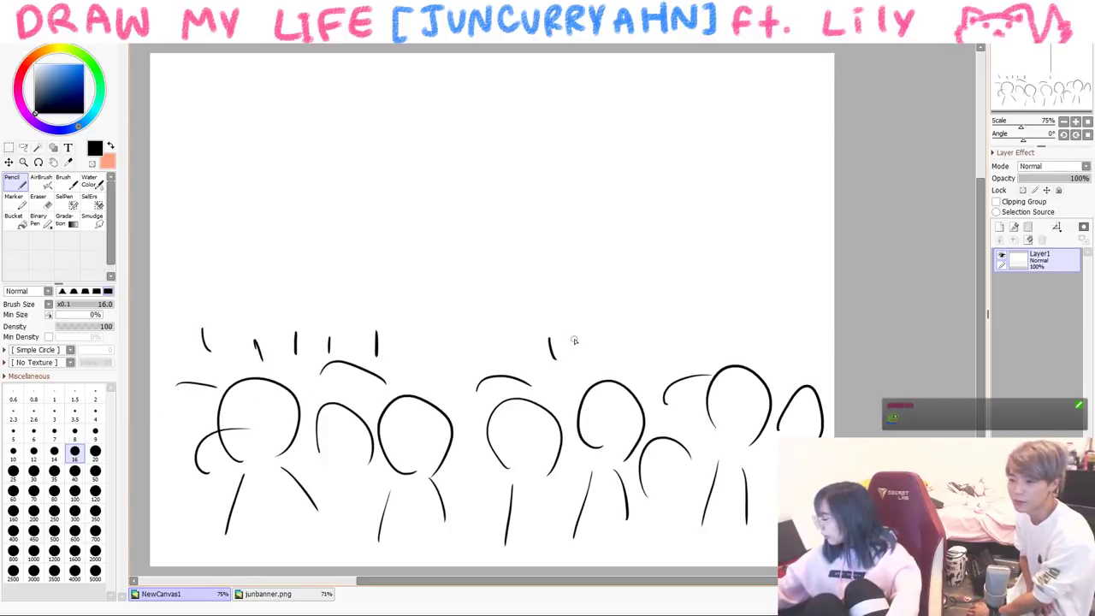
# - Draw a line over the crowd, undo it, and sketch a large shaggy-haired head above
pyautogui.moveTo(180, 332); pyautogui.dragTo(785, 366)
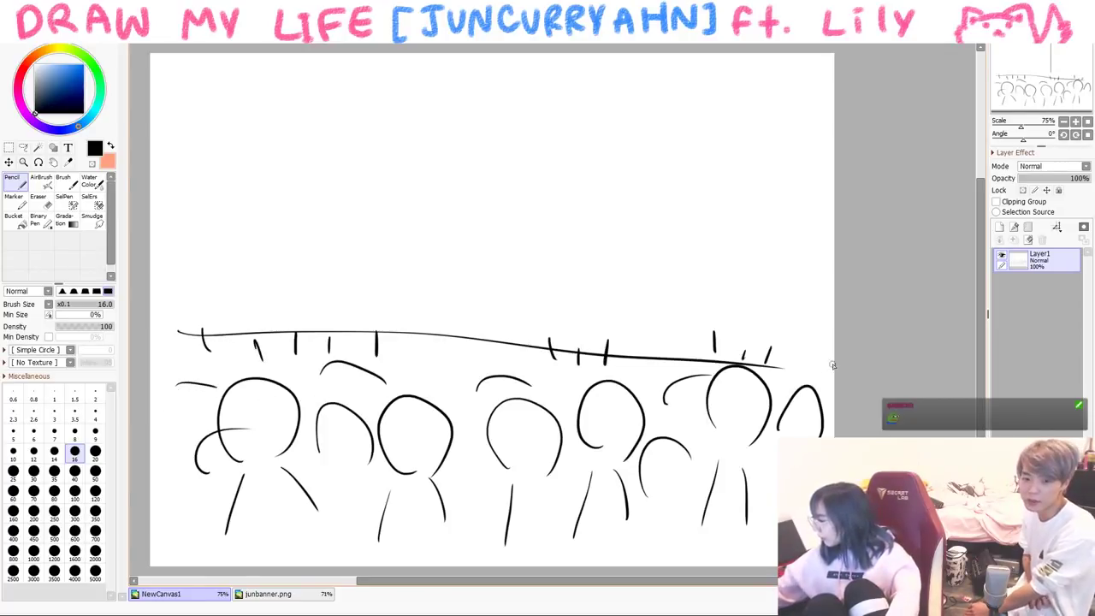
pyautogui.hotkey('ctrl', 'z')
pyautogui.moveTo(390, 166)
pyautogui.mouseDown()
pyautogui.moveTo(455, 225)
pyautogui.moveTo(428, 218)
pyautogui.moveTo(377, 171)
pyautogui.moveTo(430, 199)
pyautogui.mouseUp()
pyautogui.moveTo(470, 104)
pyautogui.mouseDown()
pyautogui.moveTo(463, 146)
pyautogui.moveTo(394, 167)
pyautogui.moveTo(425, 175)
pyautogui.mouseUp()
pyautogui.moveTo(476, 65)
pyautogui.mouseDown()
pyautogui.moveTo(447, 183)
pyautogui.moveTo(399, 164)
pyautogui.moveTo(451, 135)
pyautogui.moveTo(510, 159)
pyautogui.mouseUp()
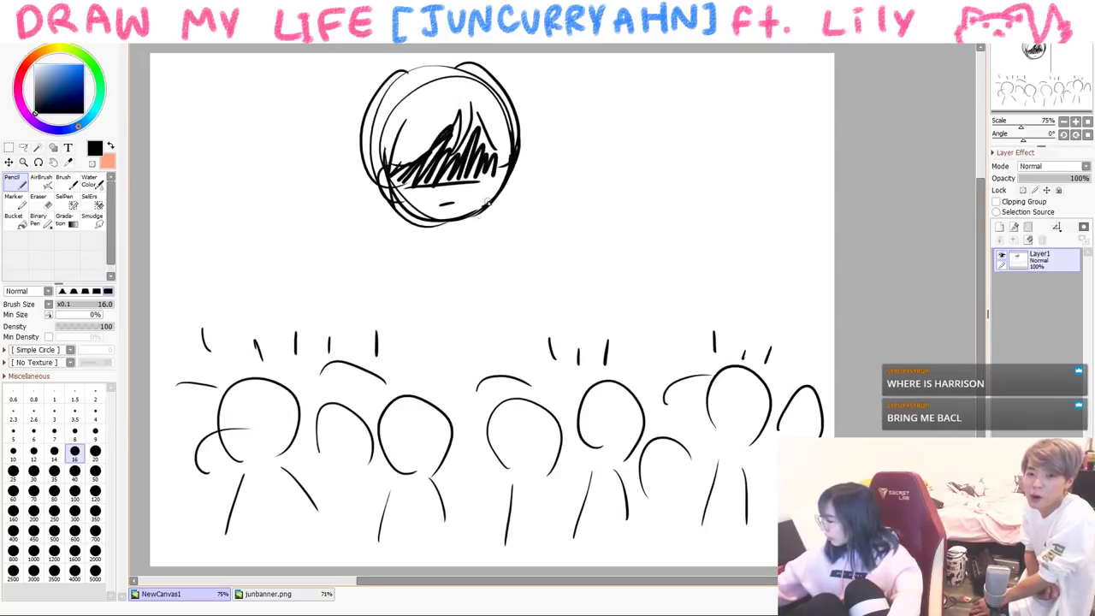
# - Draw and redraw the big figure's body sides, then add its legs
pyautogui.hotkey('ctrl', 'z')
pyautogui.hotkey('ctrl', 'z')
pyautogui.moveTo(427, 239)
pyautogui.mouseDown()
pyautogui.moveTo(422, 294)
pyautogui.moveTo(458, 292)
pyautogui.mouseUp()
pyautogui.moveTo(483, 224); pyautogui.dragTo(493, 284)
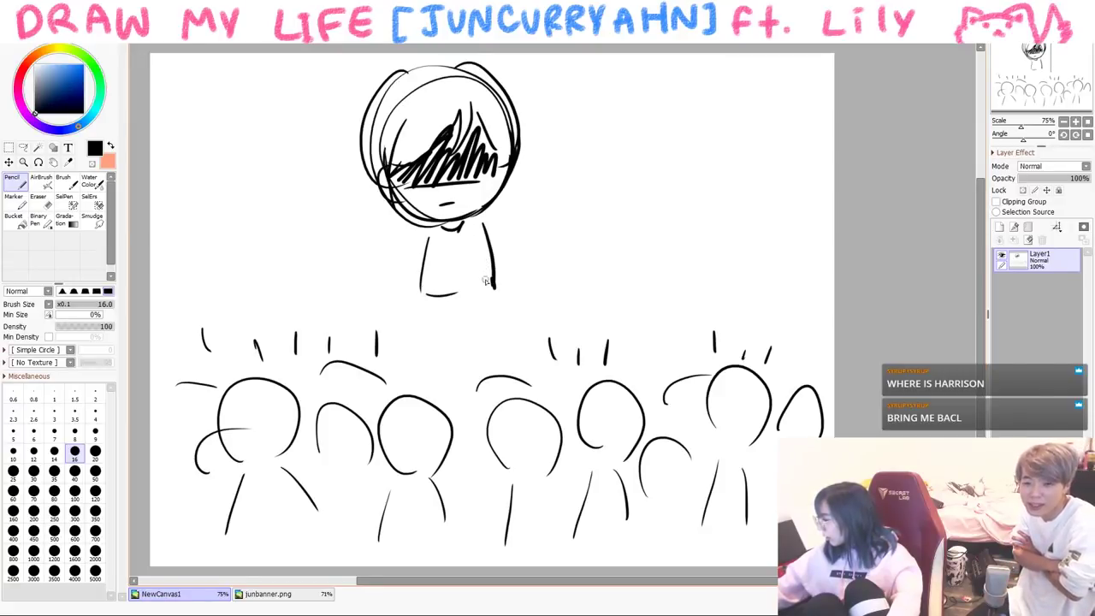
pyautogui.hotkey('ctrl', 'z')
pyautogui.hotkey('ctrl', 'z')
pyautogui.moveTo(473, 230); pyautogui.dragTo(484, 286)
pyautogui.moveTo(418, 243)
pyautogui.mouseDown()
pyautogui.moveTo(414, 289)
pyautogui.moveTo(466, 301)
pyautogui.mouseUp()
pyautogui.moveTo(420, 224); pyautogui.dragTo(412, 303)
pyautogui.moveTo(426, 228); pyautogui.dragTo(430, 310)
pyautogui.moveTo(467, 228)
pyautogui.mouseDown()
pyautogui.moveTo(465, 298)
pyautogui.moveTo(483, 308)
pyautogui.mouseUp()
pyautogui.moveTo(417, 305); pyautogui.dragTo(418, 352)
pyautogui.moveTo(483, 301); pyautogui.dragTo(486, 354)
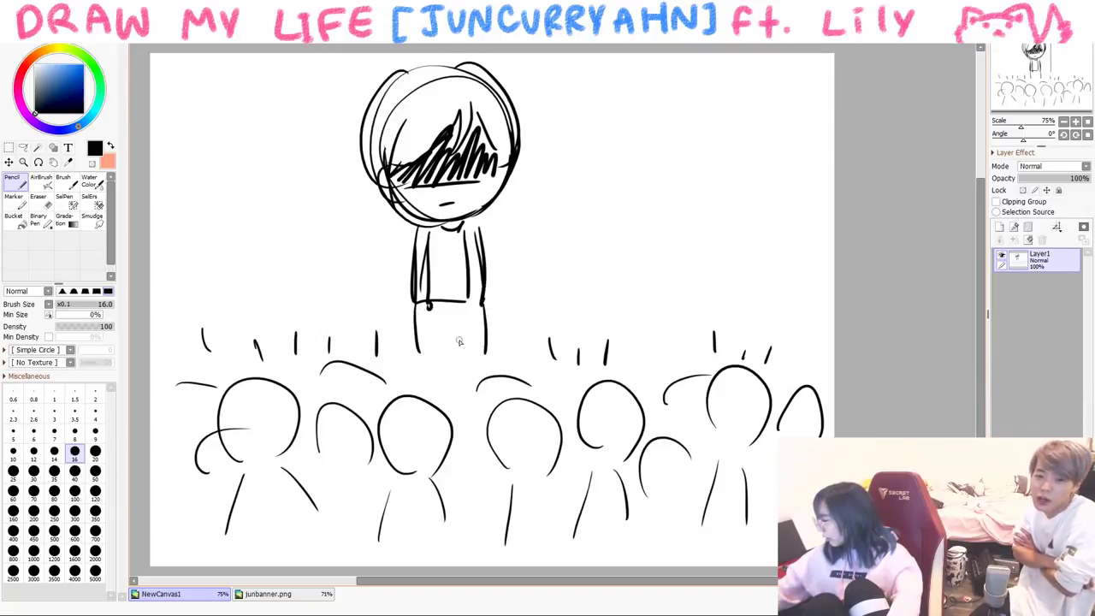
# - Add a '...' speech bubble right of the head and a tangled-scribble thought bubble left of it
pyautogui.moveTo(540, 191); pyautogui.dragTo(539, 205)
pyautogui.moveTo(547, 199); pyautogui.dragTo(553, 213)
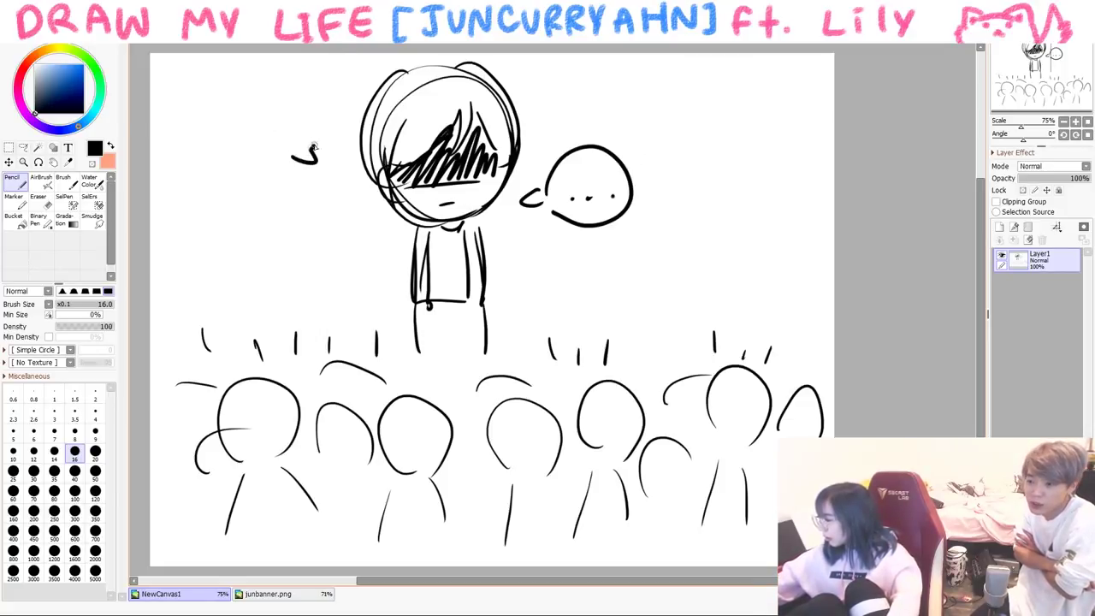
pyautogui.moveTo(314, 147); pyautogui.dragTo(318, 163)
pyautogui.moveTo(257, 101)
pyautogui.mouseDown()
pyautogui.moveTo(250, 135)
pyautogui.moveTo(273, 128)
pyautogui.moveTo(257, 141)
pyautogui.moveTo(282, 94)
pyautogui.moveTo(245, 141)
pyautogui.mouseUp()
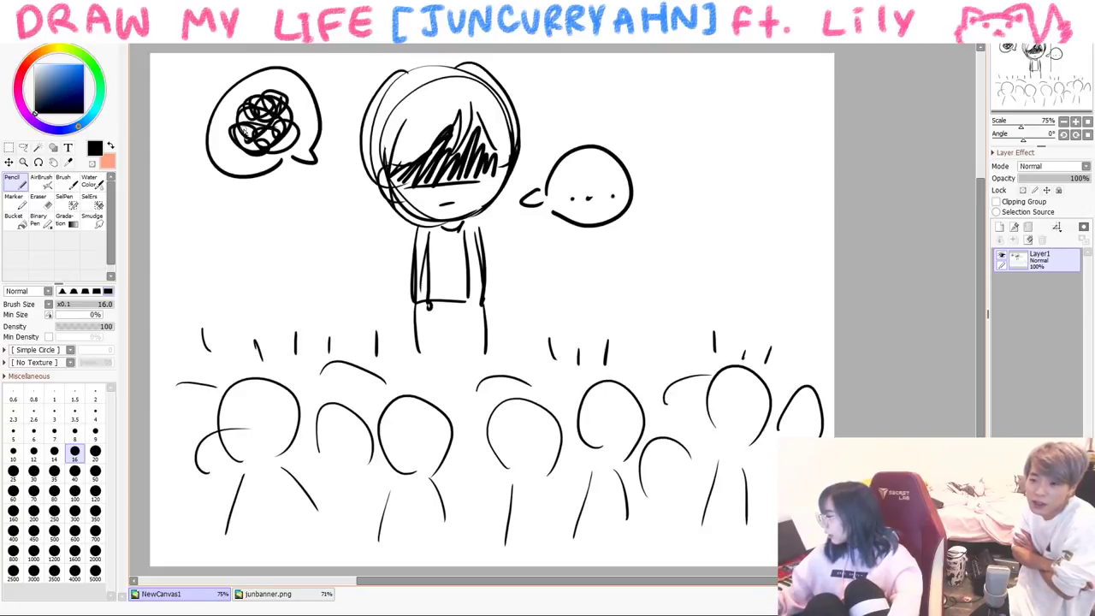
# - Clear the canvas, switch to the brush, and sketch the girl's round head and hair
pyautogui.press('Delete')
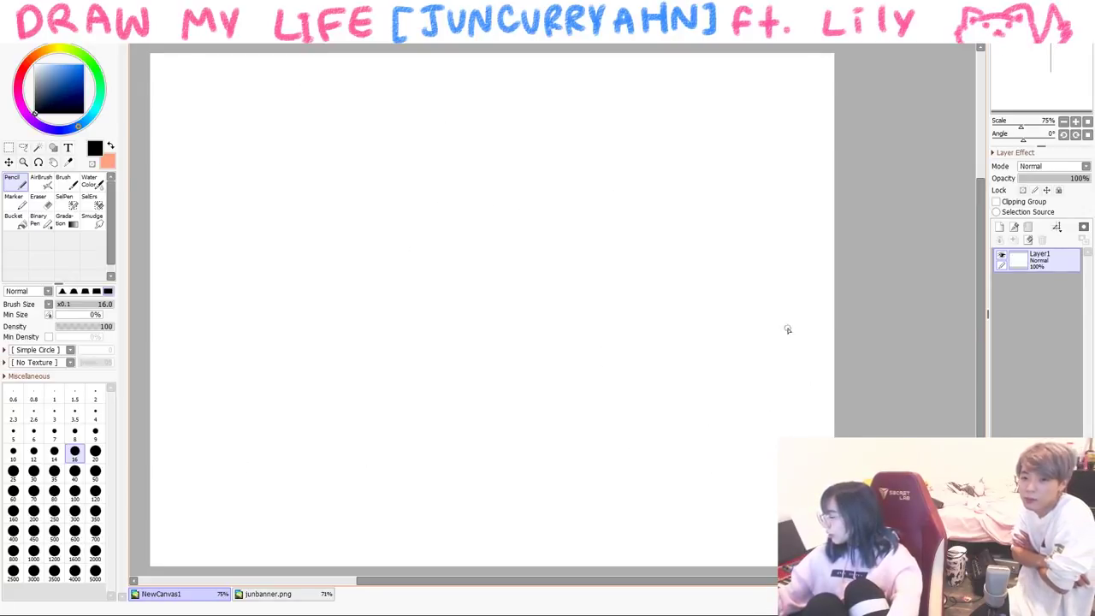
pyautogui.press('b')
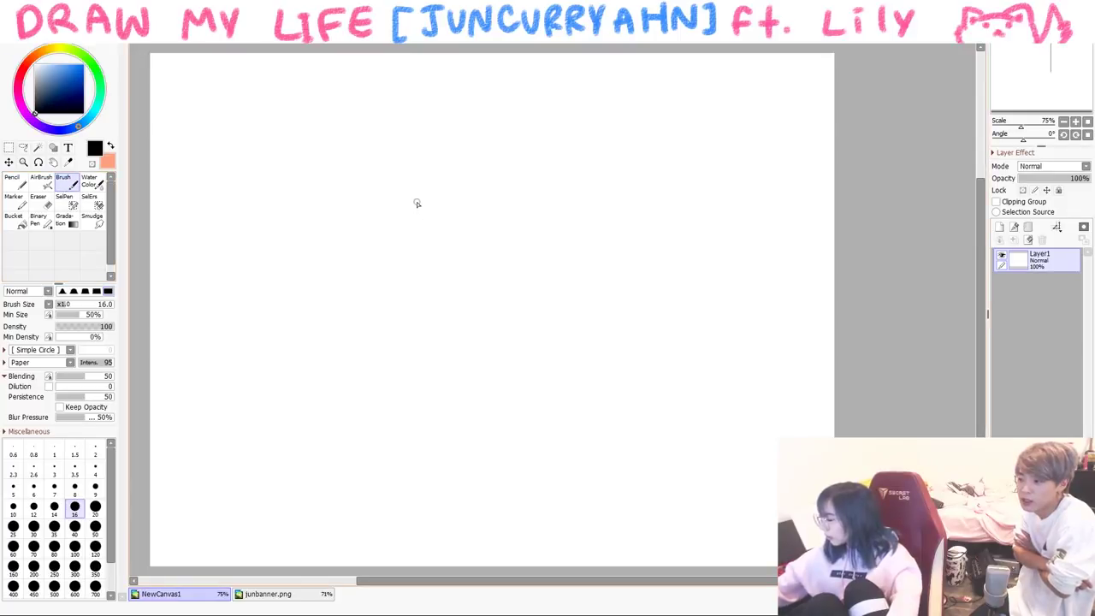
pyautogui.moveTo(499, 224)
pyautogui.mouseDown()
pyautogui.moveTo(515, 298)
pyautogui.moveTo(572, 288)
pyautogui.moveTo(590, 256)
pyautogui.mouseUp()
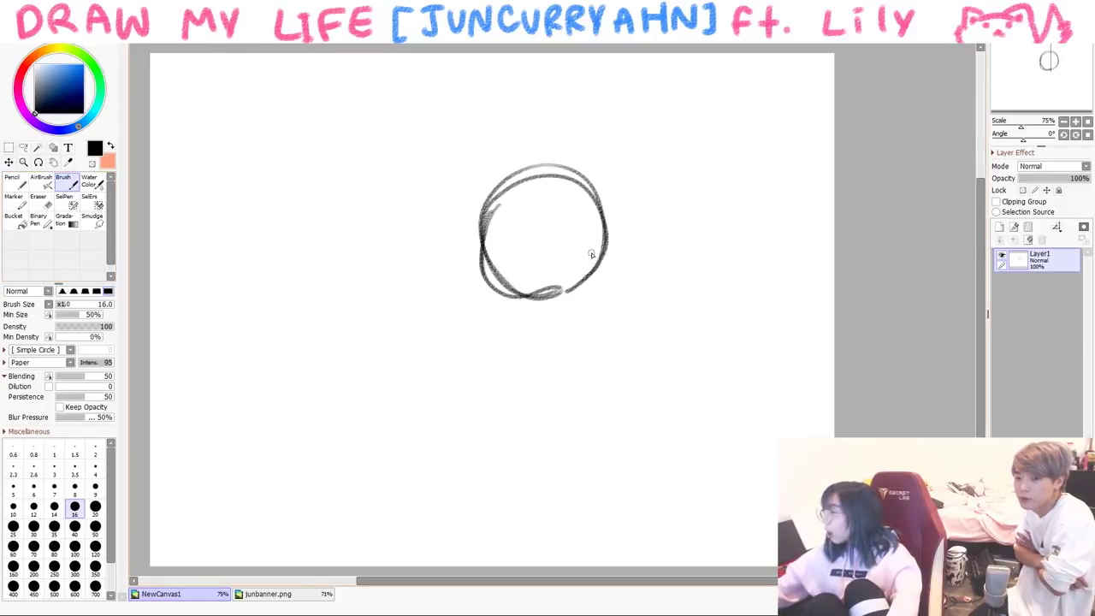
pyautogui.moveTo(513, 195); pyautogui.dragTo(507, 244)
pyautogui.moveTo(523, 214); pyautogui.dragTo(573, 231)
pyautogui.moveTo(477, 218)
pyautogui.mouseDown()
pyautogui.moveTo(597, 190)
pyautogui.moveTo(600, 250)
pyautogui.mouseUp()
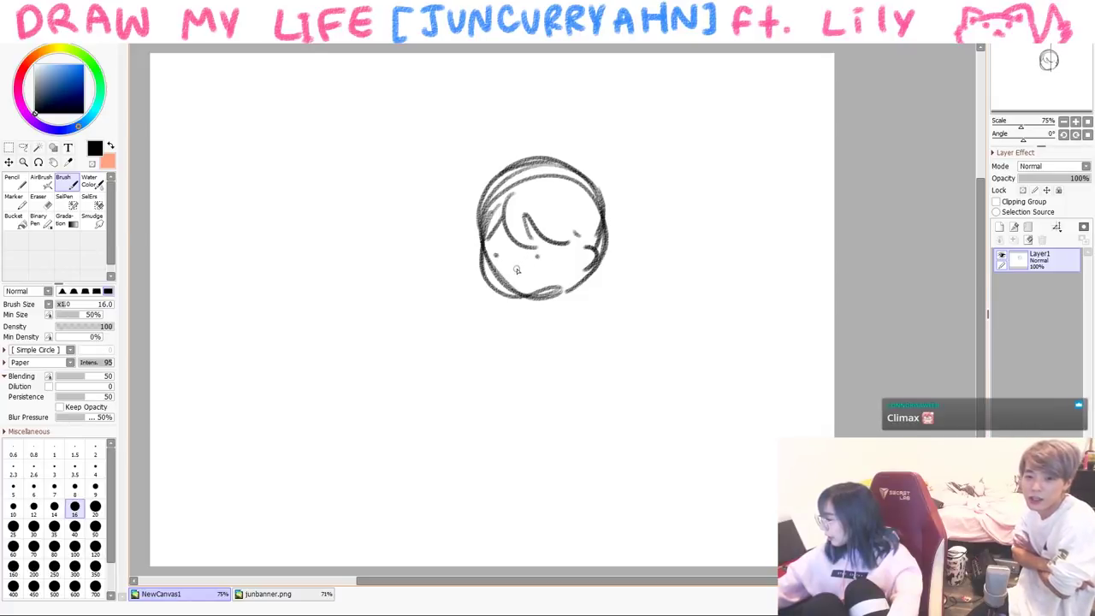
# - Sketch the boy's face, hair and music notes, with an arm and raised gesturing hand
pyautogui.moveTo(540, 296); pyautogui.dragTo(530, 301)
pyautogui.moveTo(438, 203)
pyautogui.mouseDown()
pyautogui.moveTo(350, 293)
pyautogui.moveTo(314, 235)
pyautogui.mouseUp()
pyautogui.moveTo(325, 266); pyautogui.dragTo(424, 275)
pyautogui.moveTo(338, 199); pyautogui.dragTo(310, 227)
pyautogui.moveTo(344, 167); pyautogui.dragTo(325, 215)
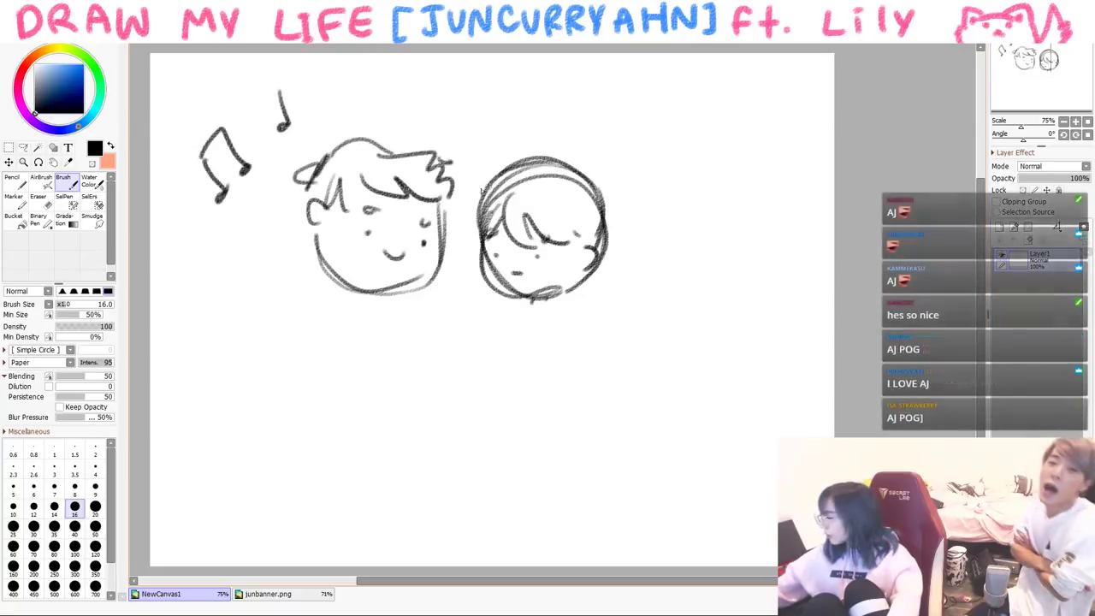
pyautogui.moveTo(316, 236)
pyautogui.mouseDown()
pyautogui.moveTo(342, 278)
pyautogui.moveTo(432, 289)
pyautogui.moveTo(428, 338)
pyautogui.moveTo(442, 354)
pyautogui.mouseUp()
pyautogui.moveTo(383, 297); pyautogui.dragTo(428, 342)
pyautogui.moveTo(425, 342)
pyautogui.mouseDown()
pyautogui.moveTo(402, 361)
pyautogui.moveTo(454, 308)
pyautogui.moveTo(466, 317)
pyautogui.mouseUp()
pyautogui.moveTo(460, 308); pyautogui.dragTo(474, 301)
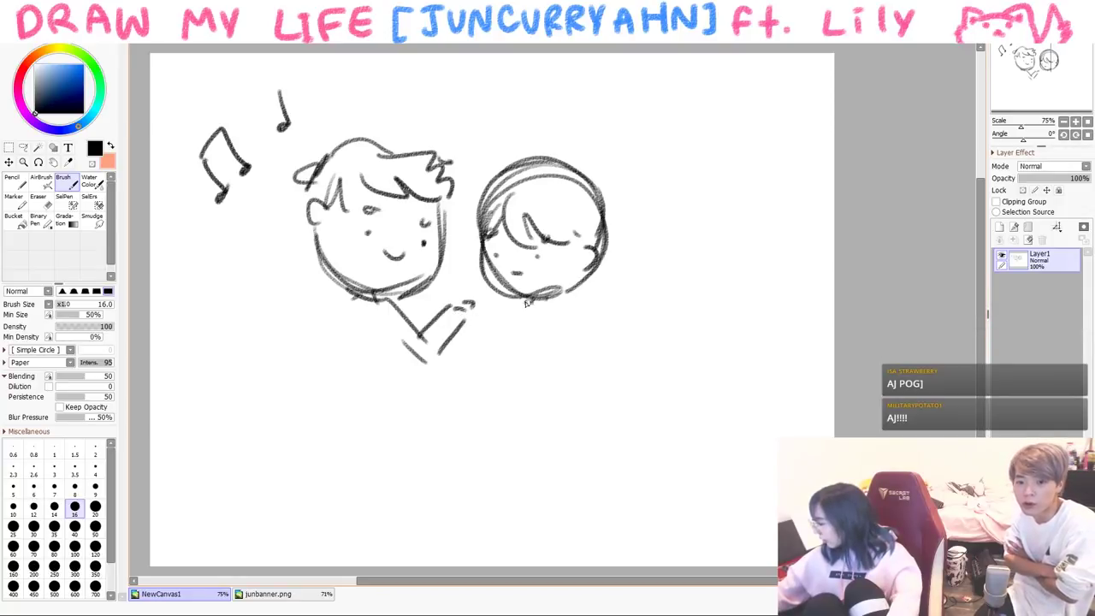
# - Draw the girl's torso with folded arms and both legs
pyautogui.moveTo(522, 300)
pyautogui.mouseDown()
pyautogui.moveTo(502, 373)
pyautogui.moveTo(547, 358)
pyautogui.mouseUp()
pyautogui.moveTo(501, 373); pyautogui.dragTo(556, 362)
pyautogui.moveTo(560, 304)
pyautogui.mouseDown()
pyautogui.moveTo(562, 395)
pyautogui.moveTo(552, 365)
pyautogui.mouseUp()
pyautogui.moveTo(556, 378)
pyautogui.mouseDown()
pyautogui.moveTo(558, 396)
pyautogui.moveTo(517, 436)
pyautogui.moveTo(523, 492)
pyautogui.mouseUp()
pyautogui.moveTo(536, 395); pyautogui.dragTo(551, 486)
pyautogui.moveTo(557, 397); pyautogui.dragTo(558, 489)
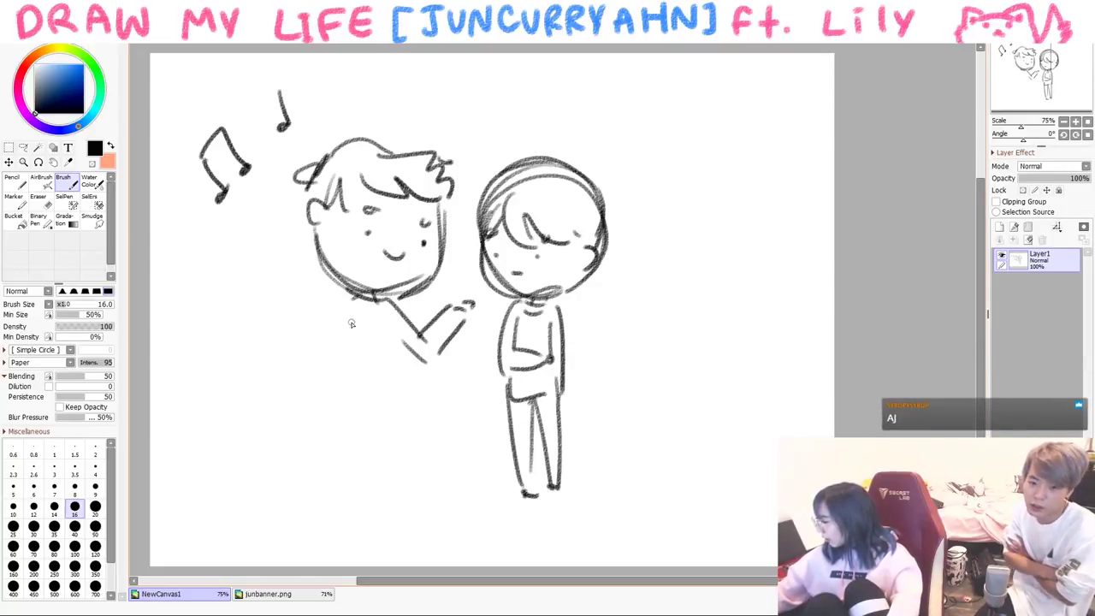
# - Draw the boy's shoulder, torso, legs and feet
pyautogui.moveTo(344, 294)
pyautogui.mouseDown()
pyautogui.moveTo(291, 335)
pyautogui.moveTo(329, 384)
pyautogui.mouseUp()
pyautogui.moveTo(335, 315); pyautogui.dragTo(329, 410)
pyautogui.moveTo(335, 405); pyautogui.dragTo(408, 400)
pyautogui.moveTo(390, 346); pyautogui.dragTo(412, 404)
pyautogui.moveTo(327, 403)
pyautogui.mouseDown()
pyautogui.moveTo(346, 505)
pyautogui.moveTo(368, 411)
pyautogui.moveTo(393, 503)
pyautogui.mouseUp()
pyautogui.moveTo(409, 395); pyautogui.dragTo(412, 501)
pyautogui.moveTo(402, 494); pyautogui.dragTo(417, 503)
pyautogui.moveTo(370, 489); pyautogui.dragTo(374, 493)
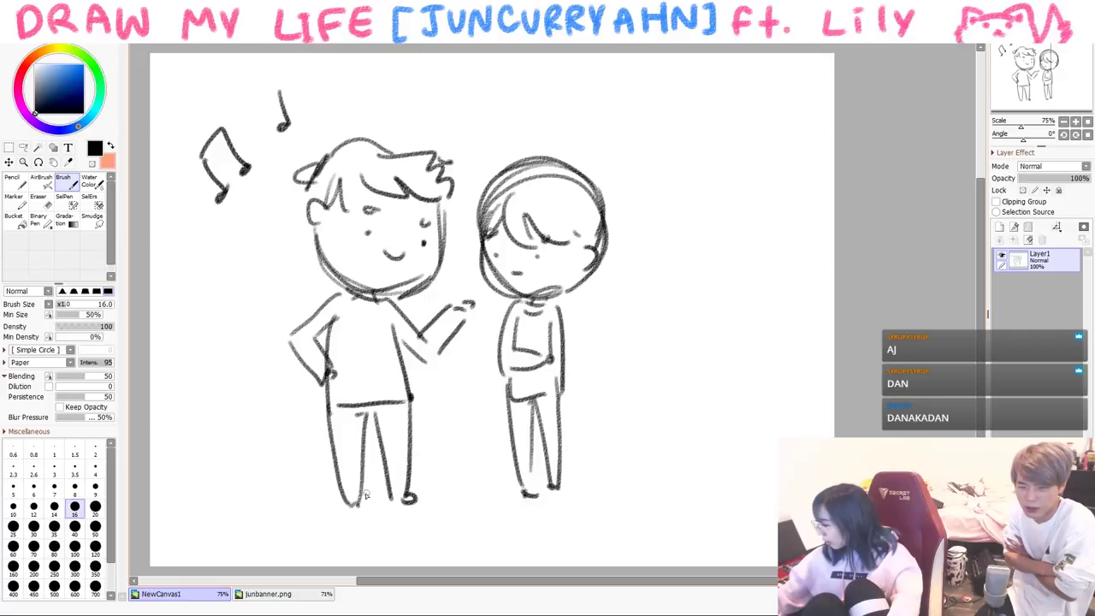
# - Undo a stray stroke on the boy's leg, add a foot mark and another music note
pyautogui.moveTo(334, 437); pyautogui.dragTo(354, 440)
pyautogui.hotkey('ctrl', 'z')
pyautogui.moveTo(339, 484); pyautogui.dragTo(352, 491)
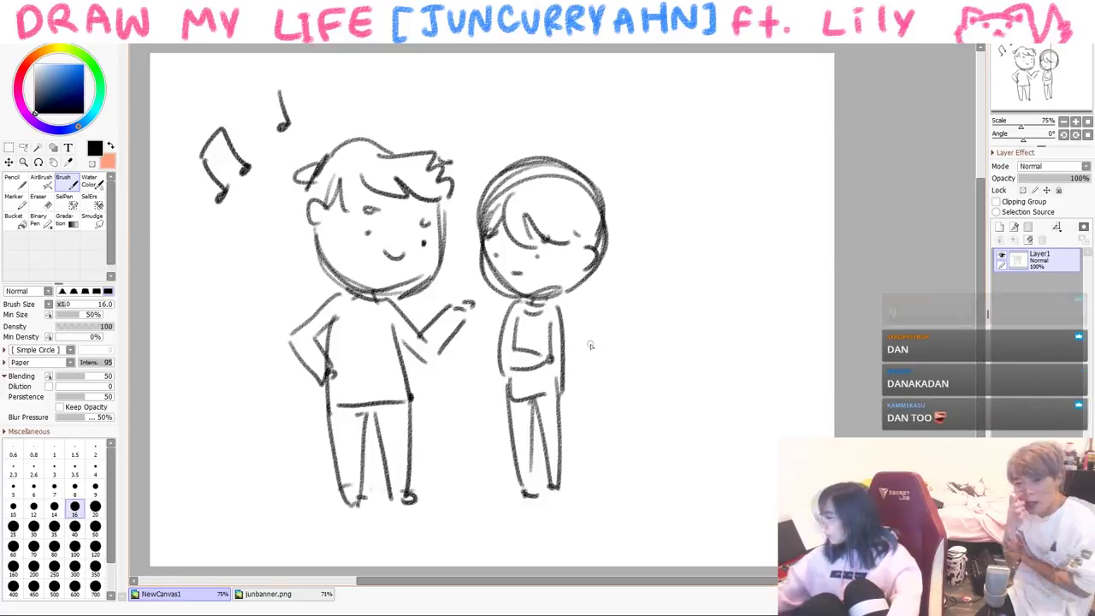
pyautogui.moveTo(245, 248)
pyautogui.mouseDown()
pyautogui.moveTo(232, 274)
pyautogui.moveTo(254, 259)
pyautogui.mouseUp()
# - Draw a big speech bubble from the boy and a small '...' bubble beside the girl
pyautogui.moveTo(461, 123)
pyautogui.mouseDown()
pyautogui.moveTo(466, 93)
pyautogui.moveTo(697, 120)
pyautogui.moveTo(492, 152)
pyautogui.mouseUp()
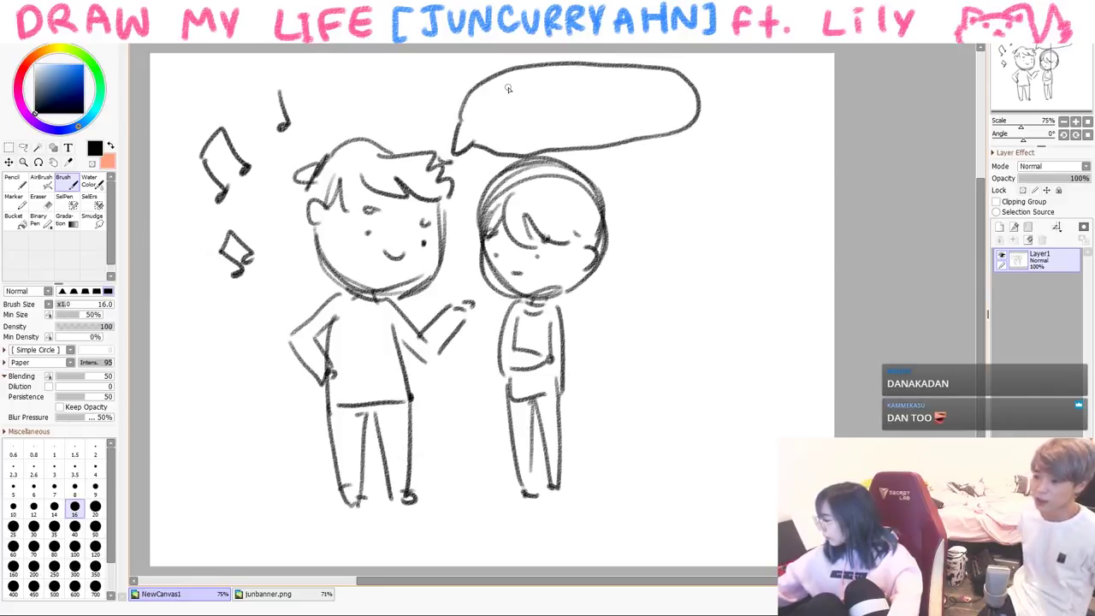
pyautogui.moveTo(623, 269); pyautogui.dragTo(647, 270)
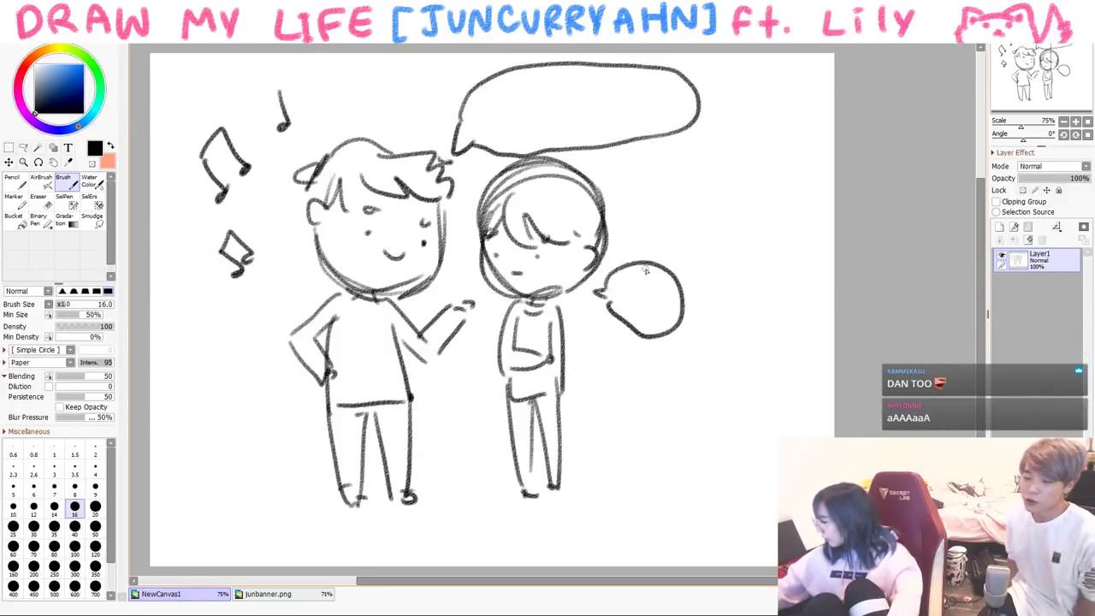
pyautogui.click(625, 298)
pyautogui.click(638, 298)
pyautogui.click(654, 299)
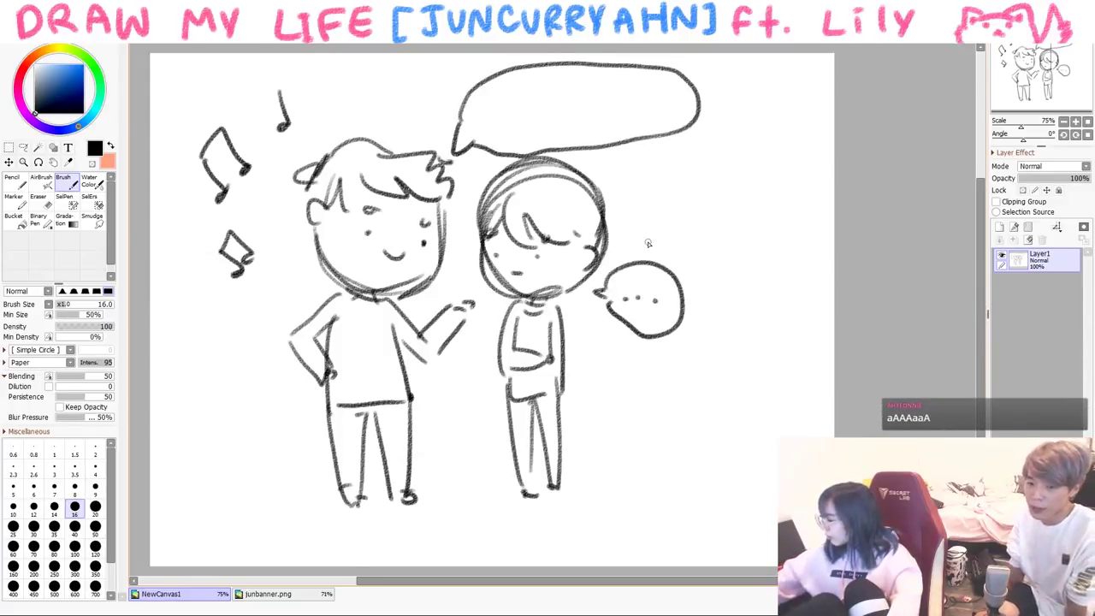
# - Erase the boy's smiling mouth, try an open mouth, undo it, and return to the size 16 brush
pyautogui.hotkey('ctrl', 'z')
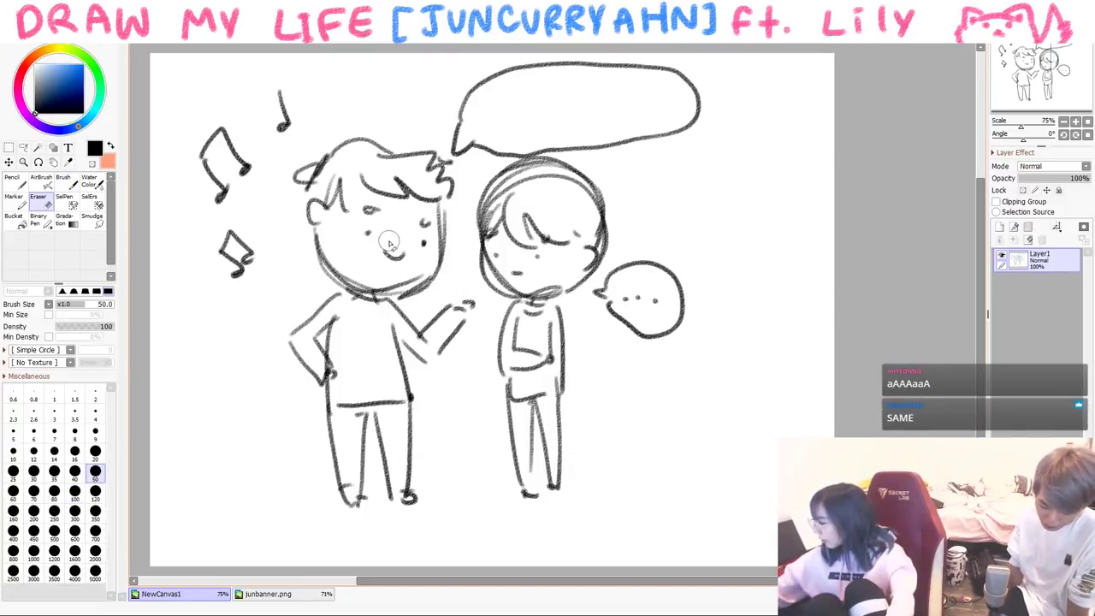
pyautogui.click(53, 506)
pyautogui.moveTo(393, 244); pyautogui.dragTo(405, 255)
pyautogui.hotkey('ctrl', 'z')
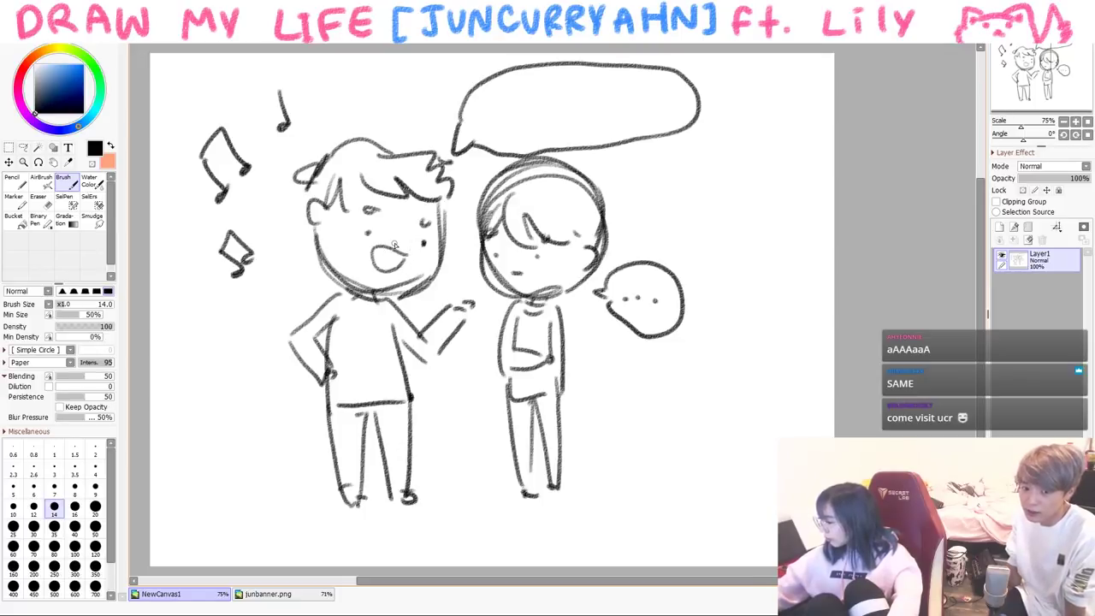
pyautogui.click(74, 507)
# - Write 'y were u my fan?' in the boy's bubble, then clear the canvas and draw a large U-shaped face
pyautogui.moveTo(510, 106); pyautogui.dragTo(513, 134)
pyautogui.moveTo(494, 122); pyautogui.dragTo(515, 118)
pyautogui.moveTo(612, 94); pyautogui.dragTo(611, 125)
pyautogui.moveTo(625, 99); pyautogui.dragTo(619, 117)
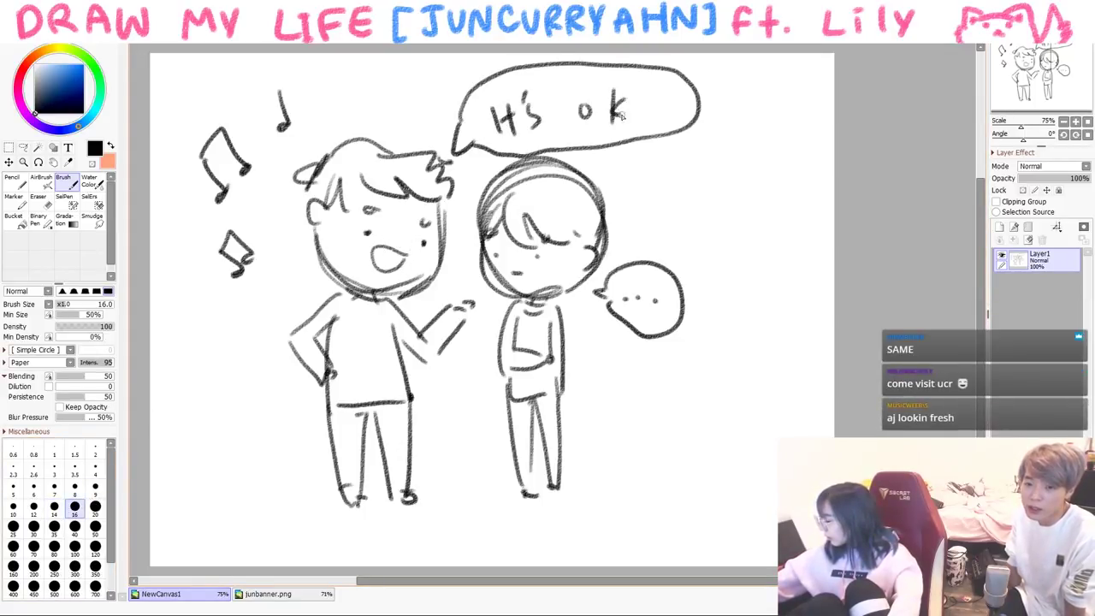
pyautogui.hotkey('ctrl', 'z')
pyautogui.hotkey('ctrl', 'z')
pyautogui.hotkey('ctrl', 'z')
pyautogui.hotkey('ctrl', 'z')
pyautogui.hotkey('ctrl', 'z')
pyautogui.hotkey('ctrl', 'z')
pyautogui.hotkey('ctrl', 'z')
pyautogui.hotkey('ctrl', 'z')
pyautogui.hotkey('ctrl', 'z')
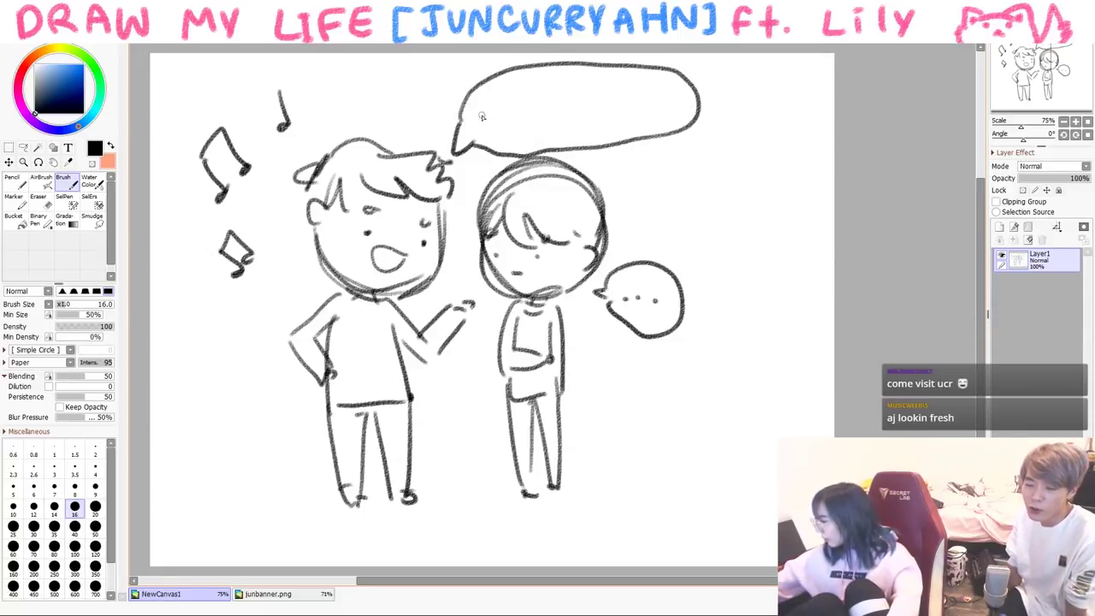
pyautogui.moveTo(477, 103); pyautogui.dragTo(487, 133)
pyautogui.moveTo(511, 94)
pyautogui.mouseDown()
pyautogui.moveTo(524, 111)
pyautogui.moveTo(546, 89)
pyautogui.moveTo(645, 104)
pyautogui.moveTo(649, 118)
pyautogui.mouseUp()
pyautogui.moveTo(547, 116); pyautogui.dragTo(553, 137)
pyautogui.moveTo(570, 119); pyautogui.dragTo(580, 126)
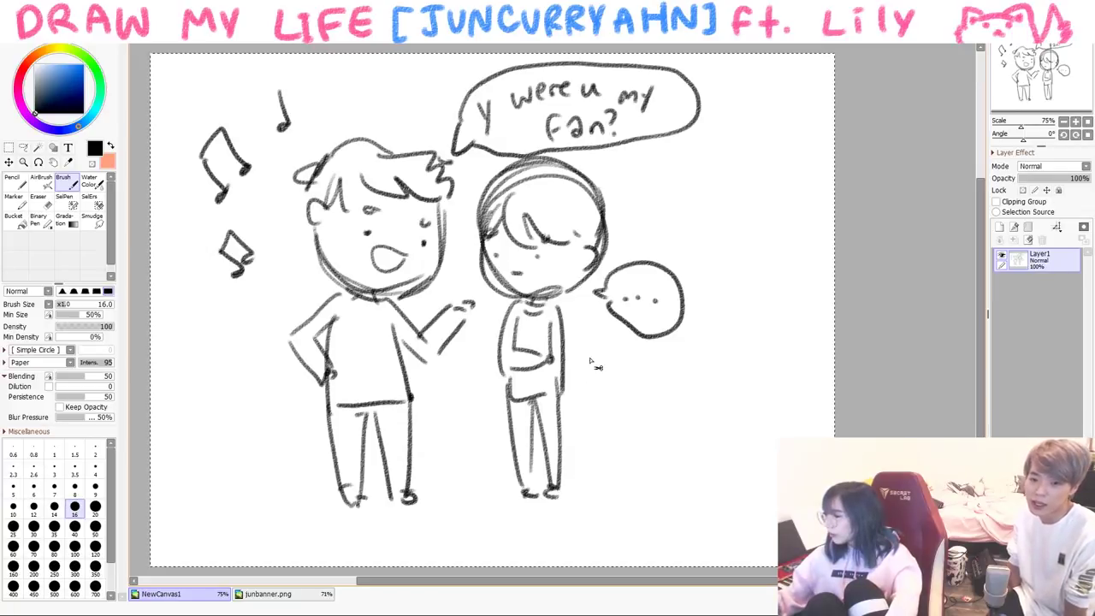
pyautogui.press('Delete')
pyautogui.moveTo(322, 162)
pyautogui.mouseDown()
pyautogui.moveTo(315, 403)
pyautogui.moveTo(601, 305)
pyautogui.moveTo(594, 334)
pyautogui.mouseUp()
# - Dot the second eye and redraw pointed hair bangs across the forehead
pyautogui.click(532, 236)
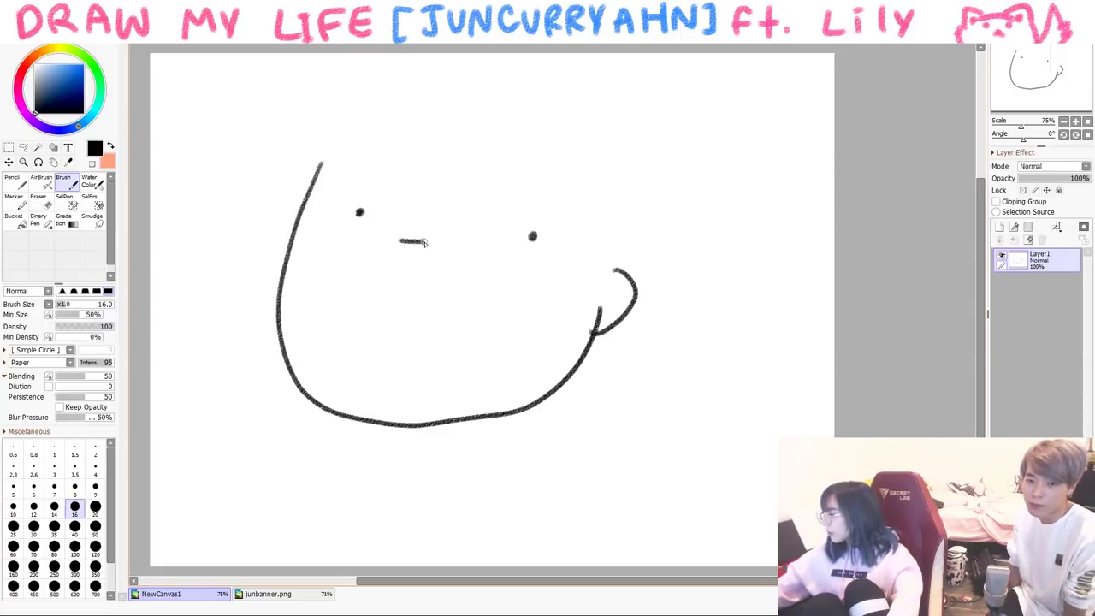
pyautogui.moveTo(399, 122); pyautogui.dragTo(308, 210)
pyautogui.moveTo(350, 86)
pyautogui.mouseDown()
pyautogui.moveTo(327, 107)
pyautogui.moveTo(269, 256)
pyautogui.mouseUp()
pyautogui.moveTo(428, 109)
pyautogui.mouseDown()
pyautogui.moveTo(426, 120)
pyautogui.moveTo(568, 231)
pyautogui.mouseUp()
pyautogui.hotkey('ctrl', 'z')
pyautogui.hotkey('ctrl', 'z')
pyautogui.hotkey('ctrl', 'z')
pyautogui.moveTo(312, 181)
pyautogui.mouseDown()
pyautogui.moveTo(393, 139)
pyautogui.moveTo(461, 199)
pyautogui.moveTo(573, 241)
pyautogui.mouseUp()
# - Add side hair strands and redraw the outer hair outline
pyautogui.moveTo(560, 197); pyautogui.dragTo(592, 295)
pyautogui.moveTo(598, 232); pyautogui.dragTo(601, 299)
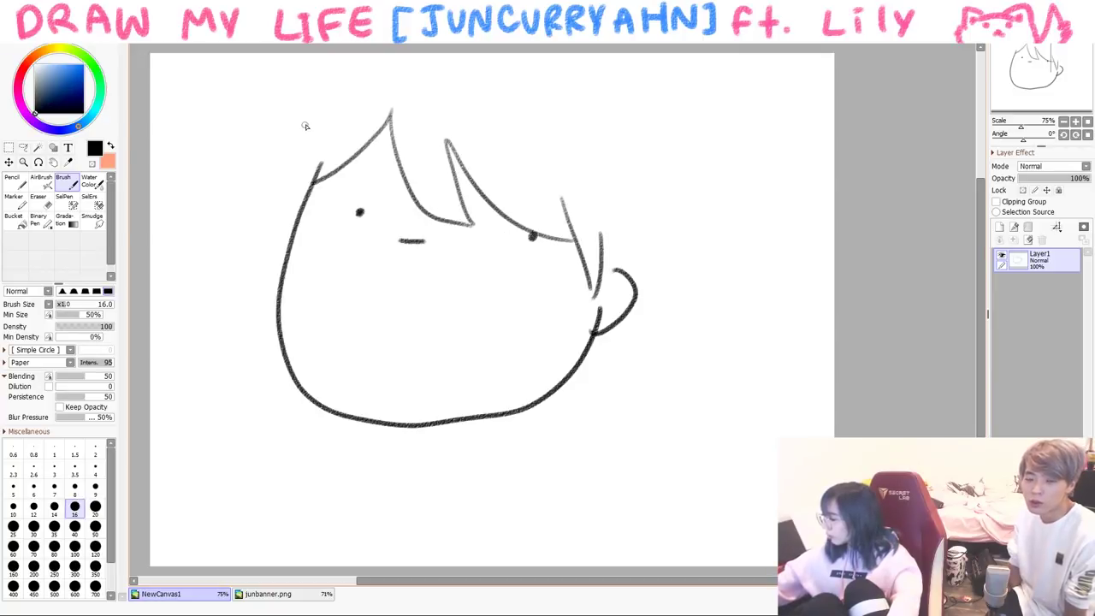
pyautogui.moveTo(305, 124); pyautogui.dragTo(275, 233)
pyautogui.moveTo(286, 128); pyautogui.dragTo(452, 56)
pyautogui.hotkey('ctrl', 'z')
pyautogui.hotkey('ctrl', 'z')
pyautogui.moveTo(280, 210)
pyautogui.mouseDown()
pyautogui.moveTo(341, 82)
pyautogui.moveTo(392, 53)
pyautogui.mouseUp()
pyautogui.moveTo(635, 113); pyautogui.dragTo(652, 261)
# - Draw small raised-eyebrow loops and write 'hmm' left of the face
pyautogui.moveTo(547, 174); pyautogui.dragTo(554, 184)
pyautogui.moveTo(352, 160); pyautogui.dragTo(352, 166)
pyautogui.moveTo(177, 242); pyautogui.dragTo(198, 271)
pyautogui.moveTo(207, 269)
pyautogui.mouseDown()
pyautogui.moveTo(213, 254)
pyautogui.moveTo(228, 267)
pyautogui.mouseUp()
pyautogui.moveTo(238, 248); pyautogui.dragTo(240, 231)
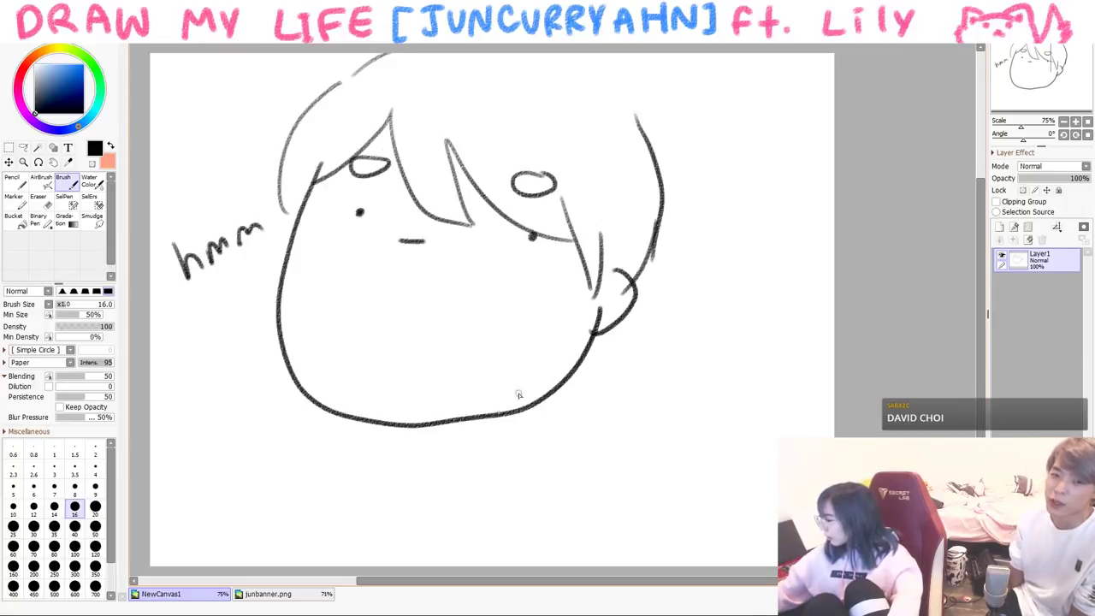
# - Draw the collar and shoulders below the face and doodle music notes to its right
pyautogui.moveTo(447, 421); pyautogui.dragTo(415, 435)
pyautogui.moveTo(415, 430)
pyautogui.mouseDown()
pyautogui.moveTo(477, 431)
pyautogui.moveTo(526, 524)
pyautogui.mouseUp()
pyautogui.moveTo(421, 435); pyautogui.dragTo(390, 522)
pyautogui.moveTo(614, 409)
pyautogui.mouseDown()
pyautogui.moveTo(616, 443)
pyautogui.moveTo(618, 402)
pyautogui.mouseUp()
pyautogui.moveTo(617, 398); pyautogui.dragTo(643, 432)
pyautogui.moveTo(691, 345); pyautogui.dragTo(689, 381)
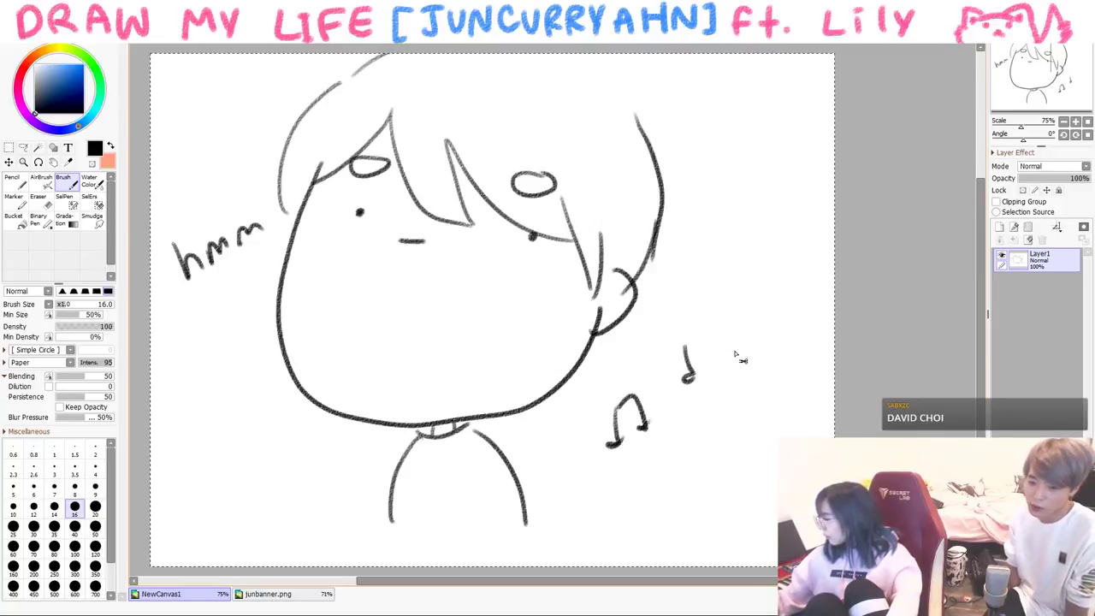
# - Clear the canvas and draw a round head with body lines at top-left
pyautogui.press('Delete')
pyautogui.moveTo(238, 190)
pyautogui.mouseDown()
pyautogui.moveTo(212, 120)
pyautogui.moveTo(278, 181)
pyautogui.moveTo(219, 277)
pyautogui.mouseUp()
pyautogui.moveTo(281, 188)
pyautogui.mouseDown()
pyautogui.moveTo(223, 244)
pyautogui.moveTo(302, 275)
pyautogui.mouseUp()
pyautogui.moveTo(227, 146); pyautogui.dragTo(237, 154)
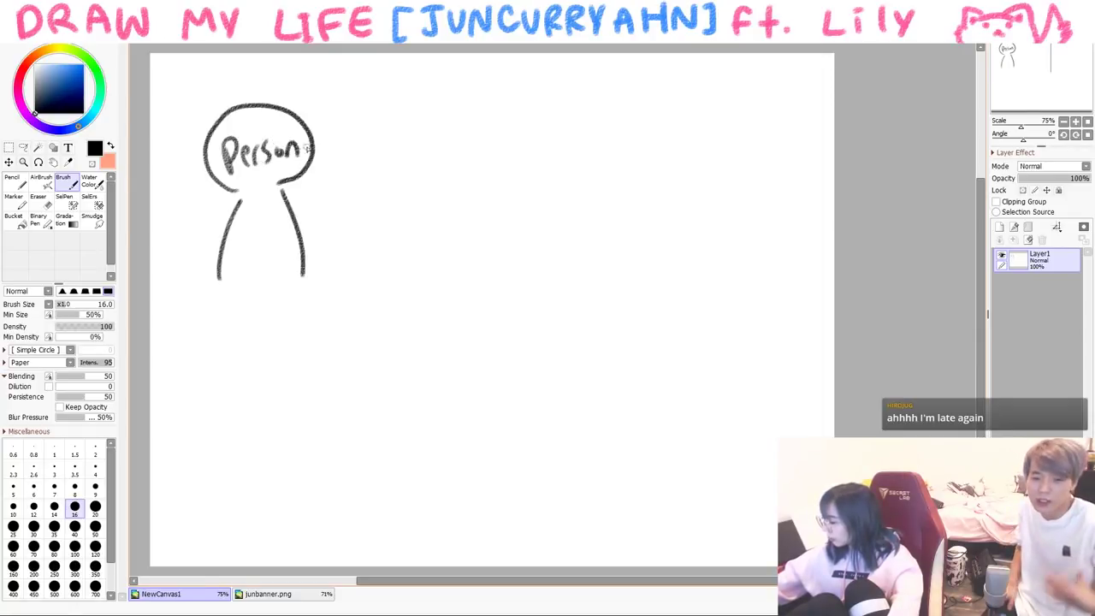
# - Draw a box reading 'Song' after the plus sign and a sign-holding figure after the equals
pyautogui.moveTo(383, 162)
pyautogui.mouseDown()
pyautogui.moveTo(472, 256)
pyautogui.moveTo(508, 151)
pyautogui.mouseUp()
pyautogui.moveTo(410, 190)
pyautogui.mouseDown()
pyautogui.moveTo(406, 219)
pyautogui.moveTo(418, 203)
pyautogui.moveTo(444, 219)
pyautogui.mouseUp()
pyautogui.moveTo(459, 199); pyautogui.dragTo(449, 225)
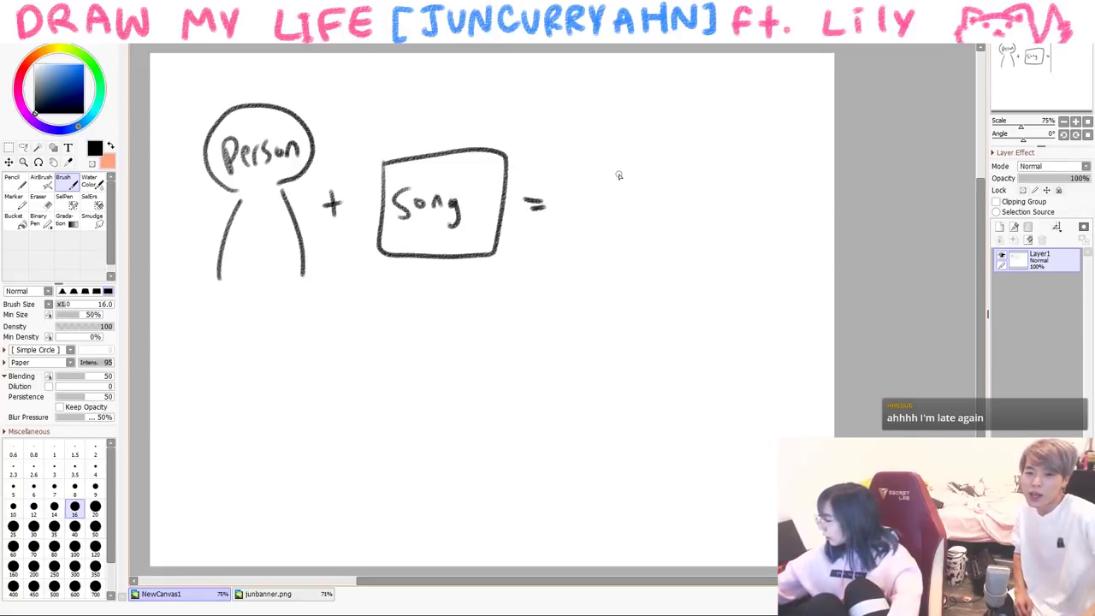
pyautogui.moveTo(629, 182)
pyautogui.mouseDown()
pyautogui.moveTo(684, 147)
pyautogui.moveTo(633, 181)
pyautogui.moveTo(649, 246)
pyautogui.moveTo(742, 201)
pyautogui.moveTo(650, 253)
pyautogui.mouseUp()
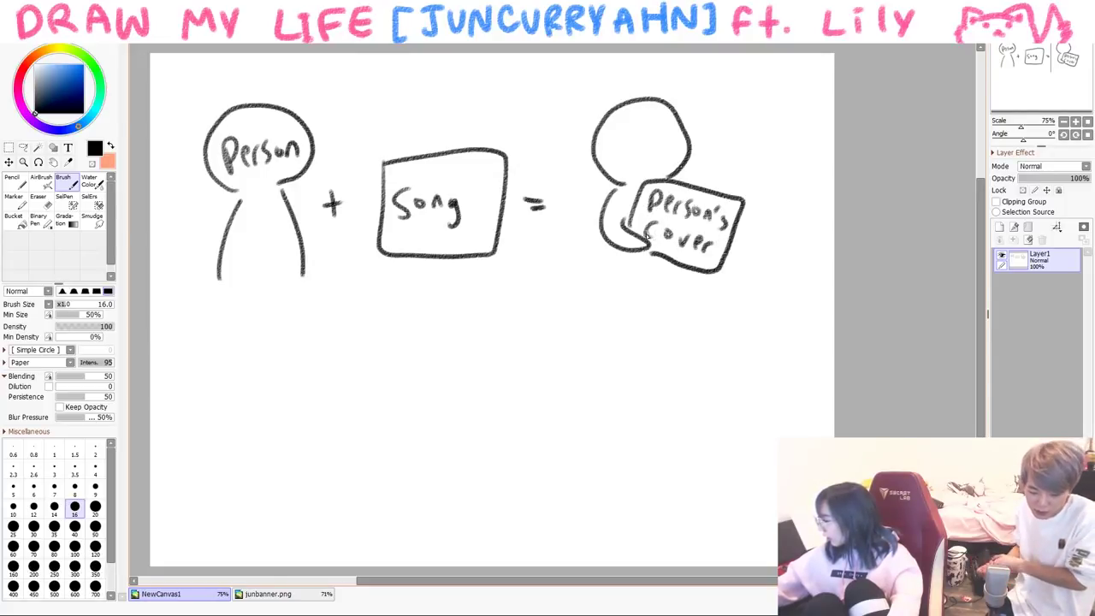
pyautogui.moveTo(605, 248); pyautogui.dragTo(606, 291)
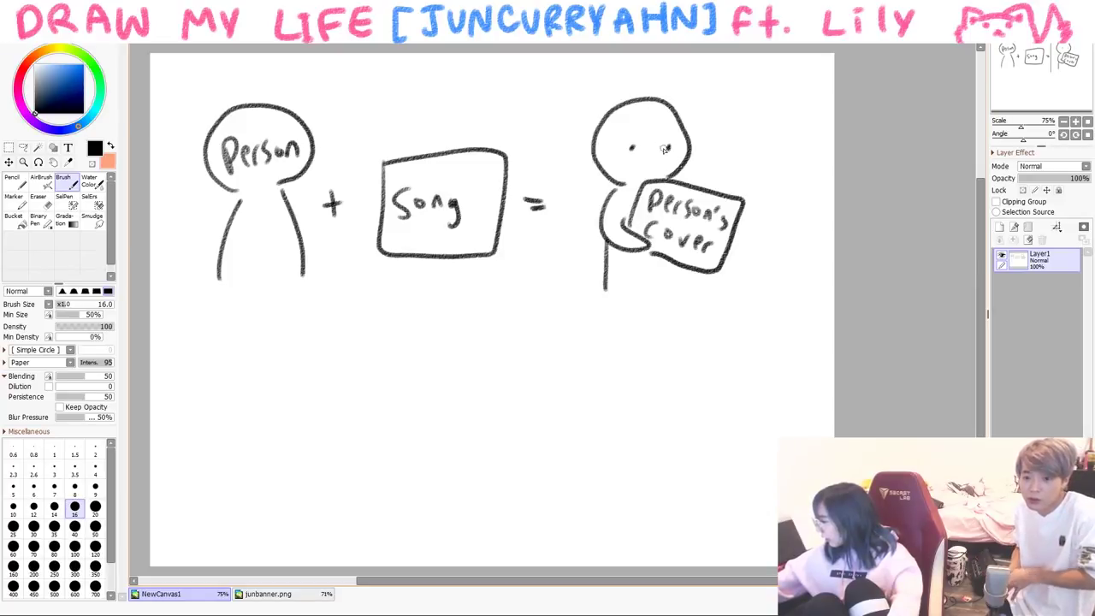
# - Draw a red heart beside the figure, then return to black
pyautogui.click(78, 65)
pyautogui.click(81, 62)
pyautogui.moveTo(703, 164)
pyautogui.mouseDown()
pyautogui.moveTo(734, 151)
pyautogui.moveTo(715, 138)
pyautogui.moveTo(704, 166)
pyautogui.mouseUp()
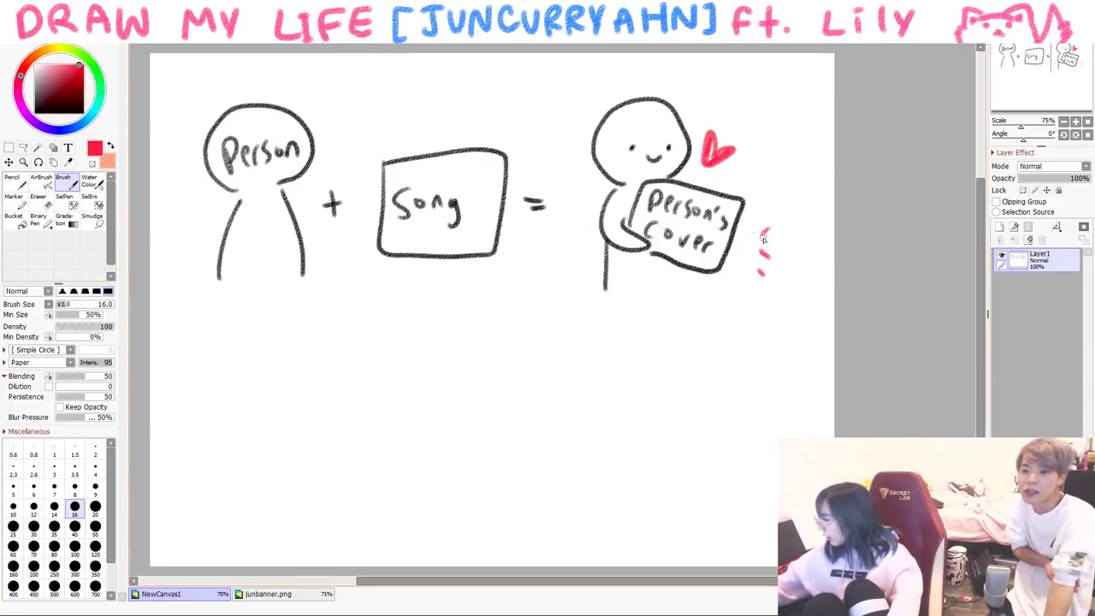
pyautogui.click(34, 112)
# - Draw rays and start a face below with an open mouth
pyautogui.moveTo(357, 305); pyautogui.dragTo(395, 337)
pyautogui.moveTo(584, 311); pyautogui.dragTo(544, 331)
pyautogui.moveTo(393, 401)
pyautogui.mouseDown()
pyautogui.moveTo(383, 476)
pyautogui.moveTo(536, 451)
pyautogui.mouseUp()
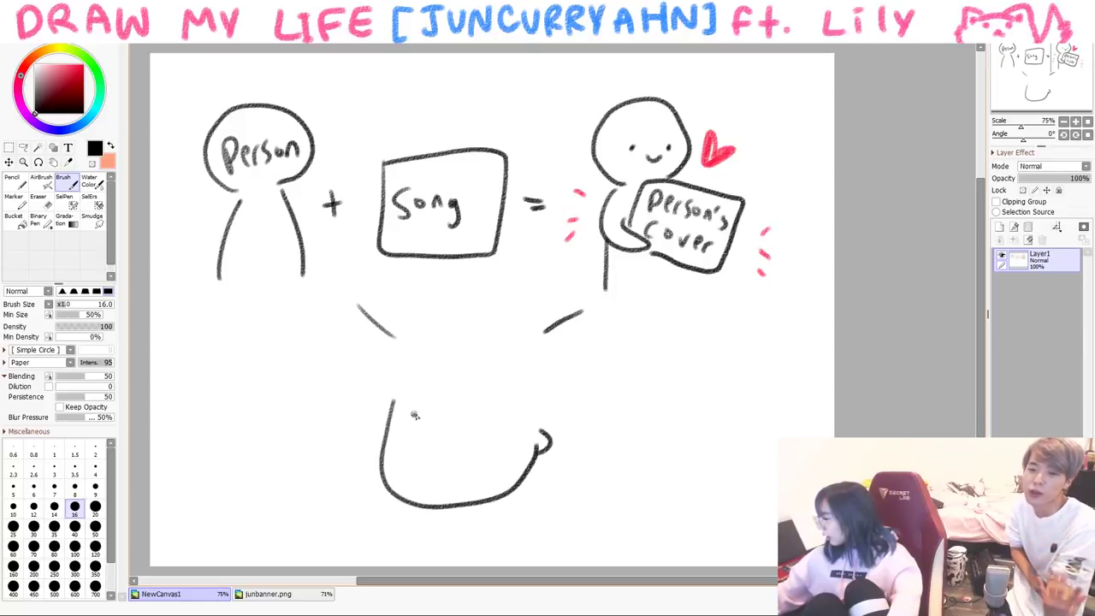
pyautogui.moveTo(462, 419)
pyautogui.mouseDown()
pyautogui.moveTo(444, 497)
pyautogui.moveTo(463, 409)
pyautogui.mouseUp()
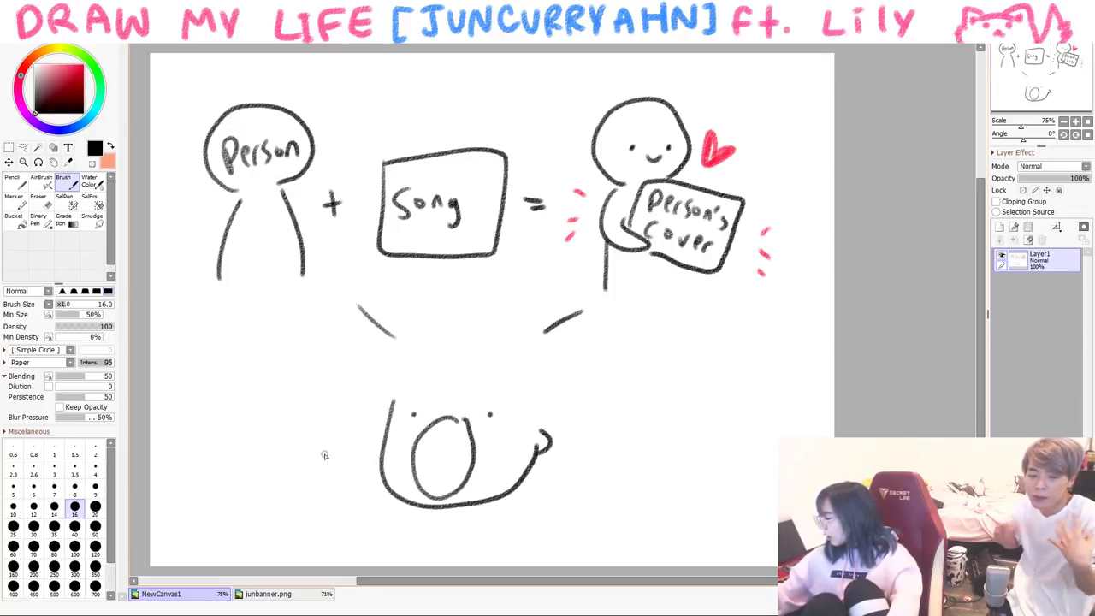
# - Sketch hair on the lower face and complete its head outline
pyautogui.moveTo(400, 354); pyautogui.dragTo(382, 403)
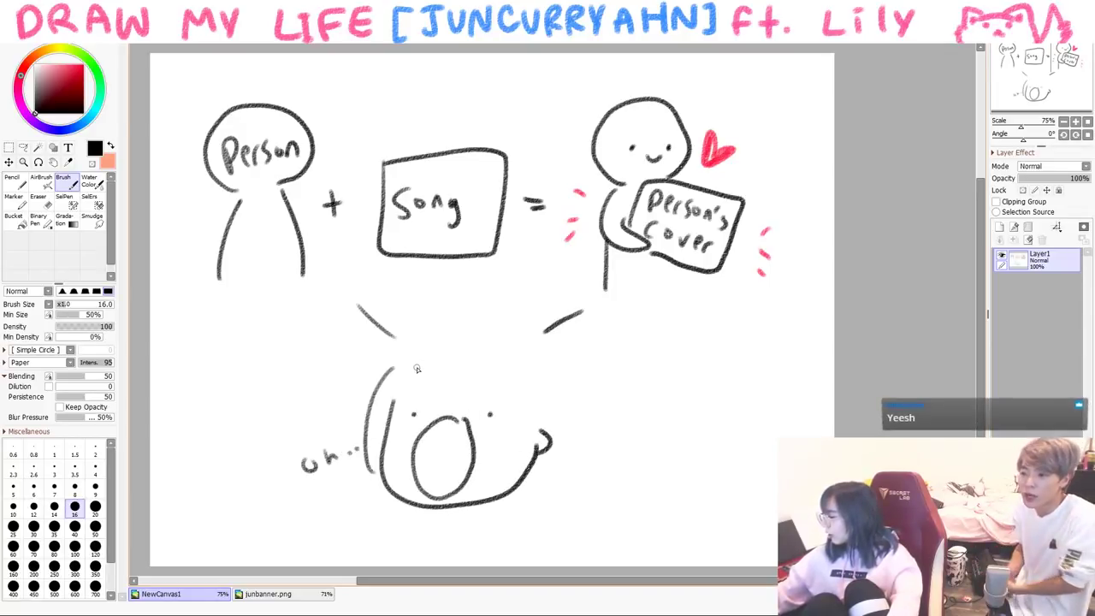
pyautogui.moveTo(428, 351); pyautogui.dragTo(426, 402)
pyautogui.moveTo(441, 373)
pyautogui.mouseDown()
pyautogui.moveTo(467, 399)
pyautogui.moveTo(510, 407)
pyautogui.mouseUp()
pyautogui.moveTo(520, 400); pyautogui.dragTo(532, 411)
pyautogui.moveTo(414, 335)
pyautogui.mouseDown()
pyautogui.moveTo(532, 329)
pyautogui.moveTo(554, 404)
pyautogui.moveTo(538, 446)
pyautogui.mouseUp()
# - Add shoulders and collar, and replace the open mouth with a small wavy one
pyautogui.moveTo(465, 510)
pyautogui.mouseDown()
pyautogui.moveTo(513, 565)
pyautogui.moveTo(402, 564)
pyautogui.mouseUp()
pyautogui.moveTo(435, 517); pyautogui.dragTo(462, 522)
pyautogui.press('e')
pyautogui.moveTo(419, 432)
pyautogui.mouseDown()
pyautogui.moveTo(423, 479)
pyautogui.moveTo(462, 500)
pyautogui.mouseUp()
pyautogui.moveTo(427, 458); pyautogui.dragTo(432, 492)
pyautogui.press('b')
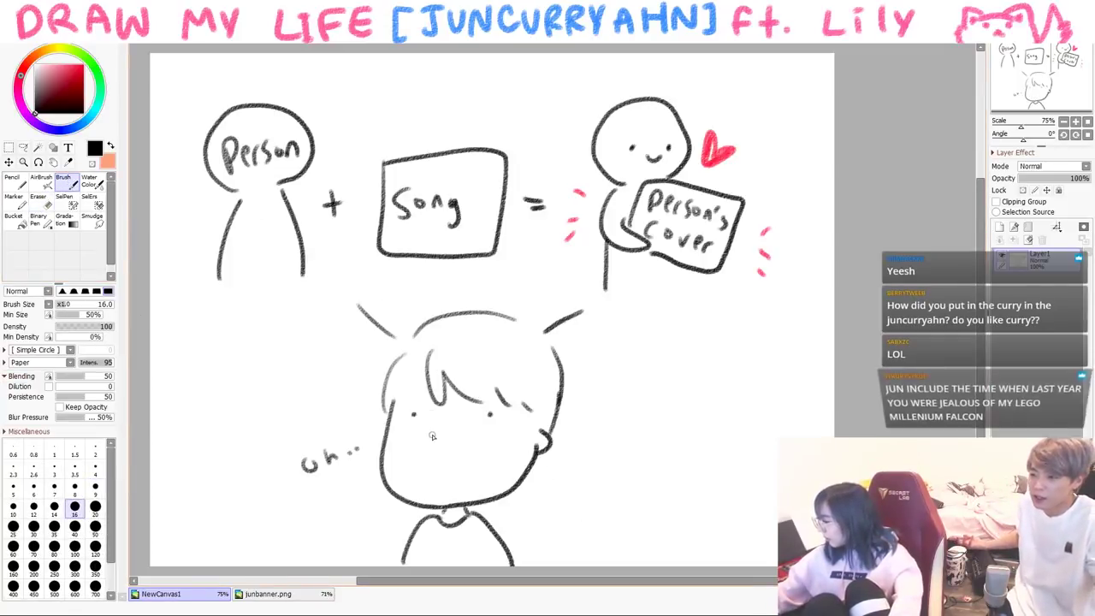
pyautogui.moveTo(432, 435); pyautogui.dragTo(464, 433)
# - Add light blue tears under both eyes, then switch back to black
pyautogui.click(54, 65)
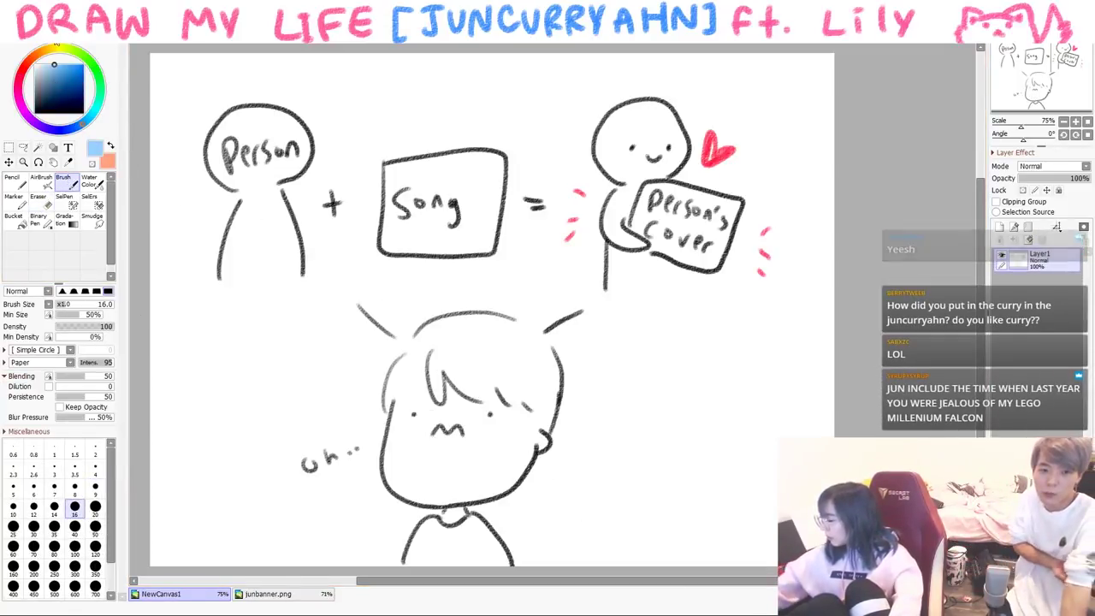
pyautogui.moveTo(489, 419); pyautogui.dragTo(493, 481)
pyautogui.moveTo(406, 424); pyautogui.dragTo(403, 466)
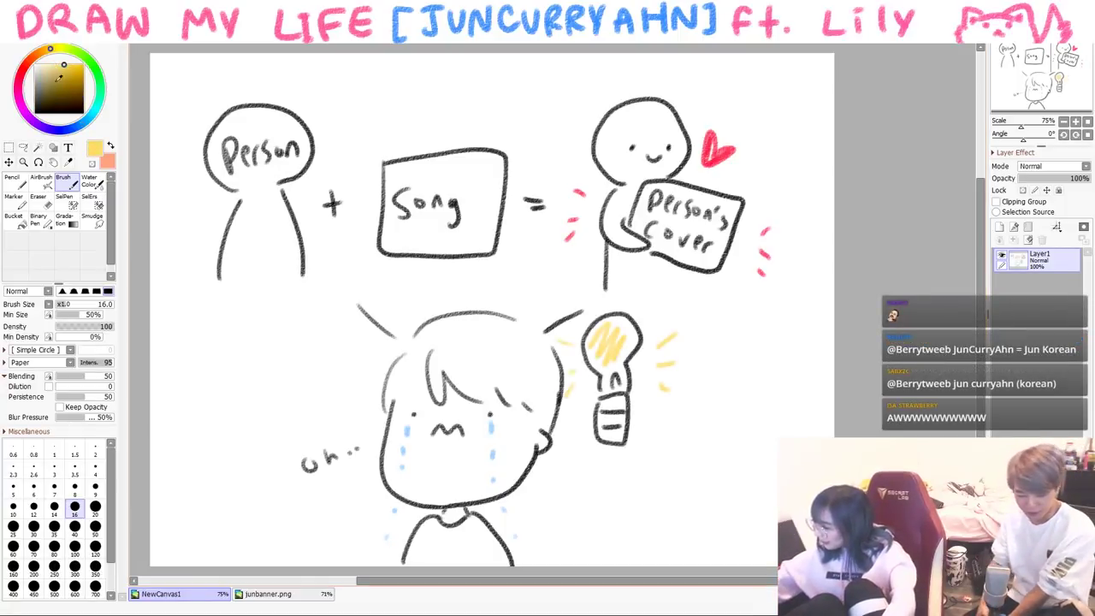
pyautogui.click(35, 111)
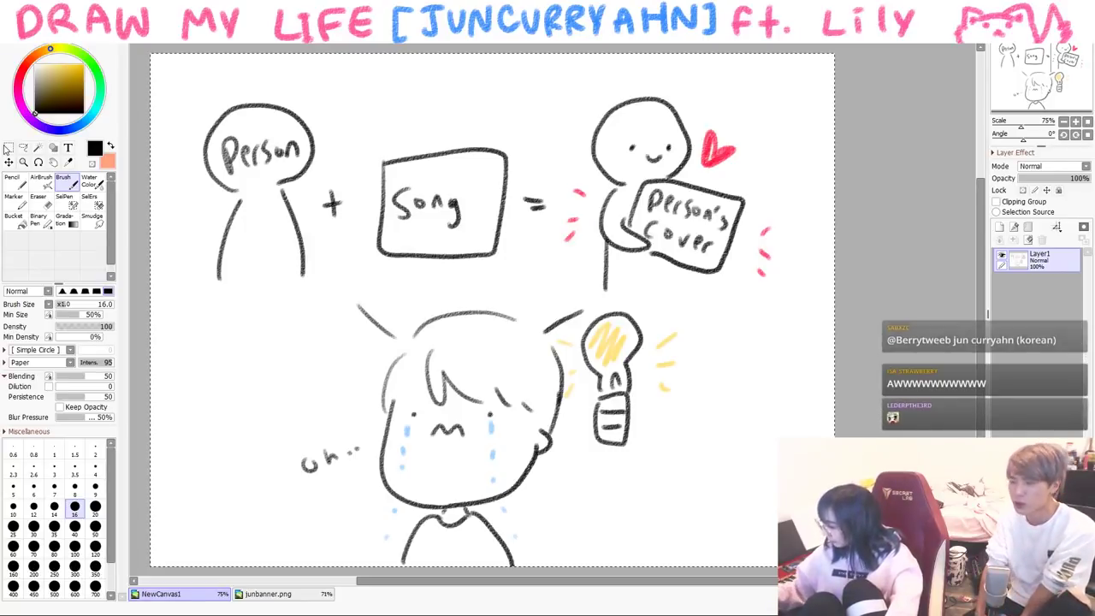
# - Clear the canvas and draw two head circles, redoing the right one as a looped circle
pyautogui.press('Delete')
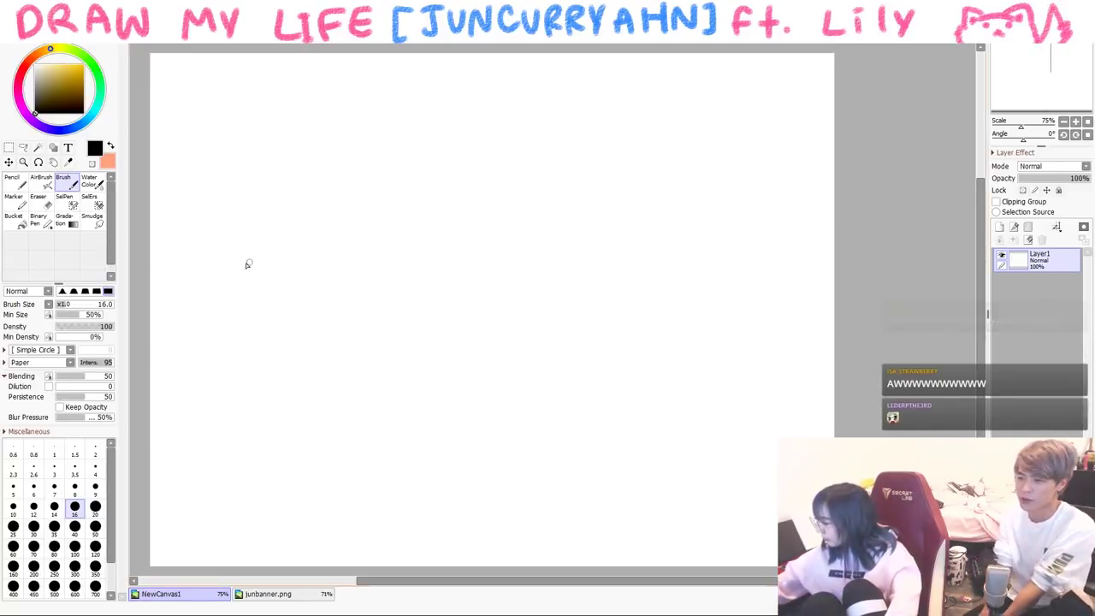
pyautogui.moveTo(138, 303); pyautogui.dragTo(566, 169)
pyautogui.moveTo(522, 534); pyautogui.dragTo(613, 505)
pyautogui.hotkey('ctrl', 'z')
pyautogui.hotkey('ctrl', 'z')
pyautogui.moveTo(421, 220)
pyautogui.mouseDown()
pyautogui.moveTo(367, 305)
pyautogui.moveTo(469, 231)
pyautogui.mouseUp()
pyautogui.moveTo(518, 267)
pyautogui.mouseDown()
pyautogui.moveTo(579, 288)
pyautogui.moveTo(557, 233)
pyautogui.moveTo(597, 328)
pyautogui.moveTo(522, 290)
pyautogui.moveTo(607, 329)
pyautogui.mouseUp()
pyautogui.hotkey('ctrl', 'z')
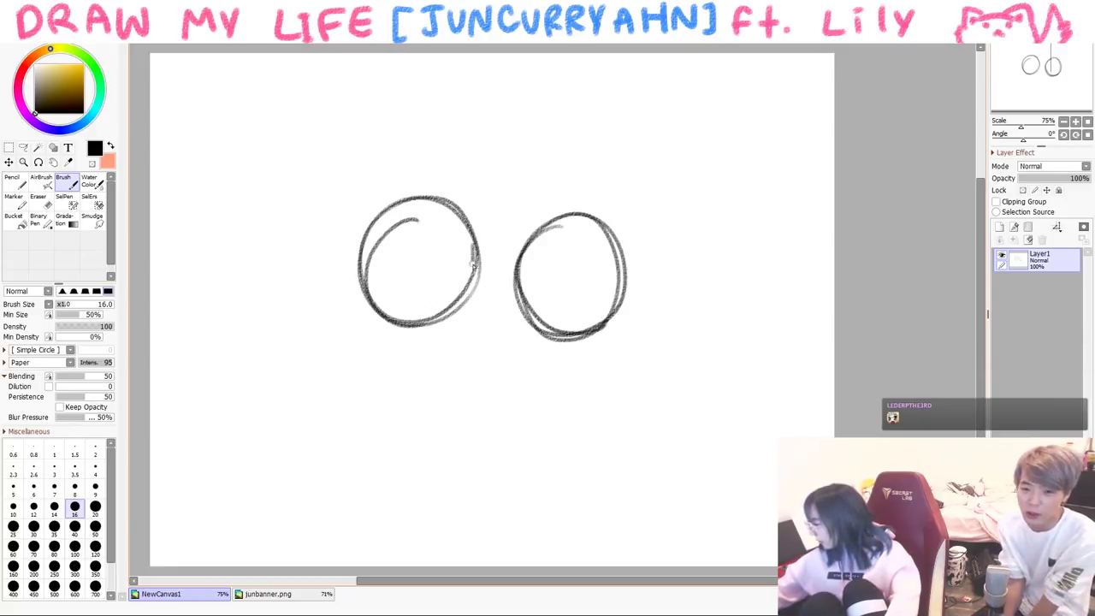
pyautogui.moveTo(471, 249); pyautogui.dragTo(457, 224)
# - Sketch necks and shoulders under both heads, redrawing the right shoulder
pyautogui.moveTo(388, 321); pyautogui.dragTo(336, 392)
pyautogui.moveTo(389, 327)
pyautogui.mouseDown()
pyautogui.moveTo(357, 412)
pyautogui.moveTo(421, 368)
pyautogui.mouseUp()
pyautogui.moveTo(558, 336)
pyautogui.mouseDown()
pyautogui.moveTo(552, 349)
pyautogui.moveTo(592, 364)
pyautogui.mouseUp()
pyautogui.moveTo(544, 355); pyautogui.dragTo(515, 407)
pyautogui.moveTo(597, 361); pyautogui.dragTo(608, 417)
pyautogui.hotkey('ctrl', 'z')
pyautogui.moveTo(586, 352); pyautogui.dragTo(617, 416)
# - Draw a window frame around the two figures
pyautogui.moveTo(312, 109); pyautogui.dragTo(299, 340)
pyautogui.moveTo(325, 345); pyautogui.dragTo(344, 343)
pyautogui.moveTo(391, 98); pyautogui.dragTo(619, 99)
pyautogui.moveTo(650, 130); pyautogui.dragTo(648, 288)
pyautogui.moveTo(457, 363); pyautogui.dragTo(489, 356)
pyautogui.click(655, 351)
# - Draw a crescent moon and stars, and write '2Am' beside the window
pyautogui.moveTo(376, 124); pyautogui.dragTo(393, 181)
pyautogui.moveTo(493, 157)
pyautogui.mouseDown()
pyautogui.moveTo(525, 175)
pyautogui.moveTo(484, 162)
pyautogui.mouseUp()
pyautogui.moveTo(612, 162)
pyautogui.mouseDown()
pyautogui.moveTo(626, 205)
pyautogui.moveTo(604, 188)
pyautogui.mouseUp()
pyautogui.moveTo(677, 267)
pyautogui.mouseDown()
pyautogui.moveTo(715, 296)
pyautogui.moveTo(753, 291)
pyautogui.mouseUp()
# - Add hatching to the night background
pyautogui.moveTo(347, 204); pyautogui.dragTo(318, 262)
pyautogui.moveTo(359, 221); pyautogui.dragTo(313, 272)
pyautogui.moveTo(438, 119); pyautogui.dragTo(417, 179)
pyautogui.moveTo(453, 144); pyautogui.dragTo(441, 188)
pyautogui.moveTo(505, 206); pyautogui.dragTo(487, 257)
pyautogui.moveTo(558, 128); pyautogui.dragTo(534, 190)
# - Draw two speech bubbles with lines inside, one at lower left and one at right
pyautogui.moveTo(249, 385)
pyautogui.mouseDown()
pyautogui.moveTo(294, 372)
pyautogui.moveTo(250, 390)
pyautogui.mouseUp()
pyautogui.moveTo(203, 446); pyautogui.dragTo(249, 415)
pyautogui.moveTo(229, 460); pyautogui.dragTo(262, 438)
pyautogui.moveTo(723, 376)
pyautogui.mouseDown()
pyautogui.moveTo(724, 414)
pyautogui.moveTo(792, 390)
pyautogui.mouseUp()
pyautogui.moveTo(758, 401); pyautogui.dragTo(794, 409)
pyautogui.moveTo(768, 421); pyautogui.dragTo(791, 422)
# - Draw hair and a face on the right head and shade it
pyautogui.moveTo(609, 279); pyautogui.dragTo(592, 304)
pyautogui.moveTo(547, 224); pyautogui.dragTo(521, 274)
pyautogui.moveTo(564, 225); pyautogui.dragTo(547, 287)
pyautogui.moveTo(568, 248); pyautogui.dragTo(582, 284)
pyautogui.moveTo(547, 231)
pyautogui.mouseDown()
pyautogui.moveTo(631, 299)
pyautogui.moveTo(609, 321)
pyautogui.mouseUp()
pyautogui.moveTo(535, 258)
pyautogui.mouseDown()
pyautogui.moveTo(518, 309)
pyautogui.moveTo(547, 336)
pyautogui.mouseUp()
pyautogui.moveTo(421, 260); pyautogui.dragTo(409, 291)
# - Give the left head eyes, a face curve and spiky hair, and add hair strokes to the right head
pyautogui.moveTo(428, 229); pyautogui.dragTo(431, 248)
pyautogui.moveTo(451, 238); pyautogui.dragTo(461, 256)
pyautogui.moveTo(423, 207); pyautogui.dragTo(480, 195)
pyautogui.moveTo(472, 193); pyautogui.dragTo(484, 247)
pyautogui.moveTo(425, 187)
pyautogui.mouseDown()
pyautogui.moveTo(359, 233)
pyautogui.moveTo(376, 308)
pyautogui.mouseUp()
pyautogui.moveTo(380, 292)
pyautogui.mouseDown()
pyautogui.moveTo(390, 337)
pyautogui.moveTo(435, 411)
pyautogui.mouseUp()
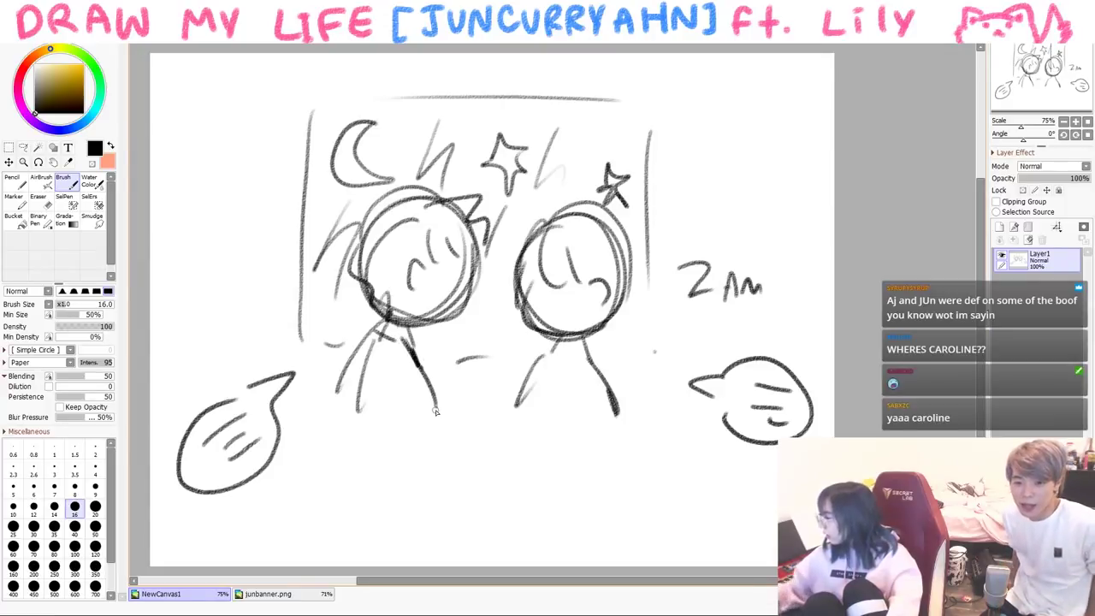
pyautogui.moveTo(549, 260); pyautogui.dragTo(553, 272)
pyautogui.moveTo(548, 223); pyautogui.dragTo(527, 286)
# - Draw the right figure's side and chest lines and the left figure's arms, then wipe the canvas
pyautogui.moveTo(553, 351); pyautogui.dragTo(570, 373)
pyautogui.moveTo(564, 350); pyautogui.dragTo(604, 412)
pyautogui.hotkey('ctrl', 'z')
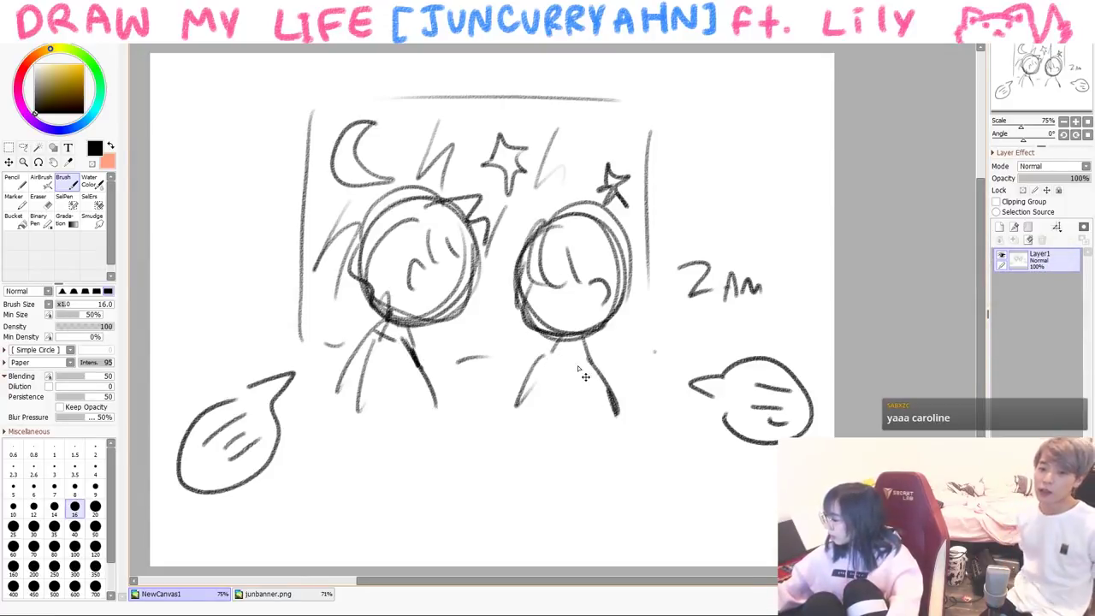
pyautogui.moveTo(584, 376); pyautogui.dragTo(594, 423)
pyautogui.moveTo(540, 366); pyautogui.dragTo(591, 350)
pyautogui.moveTo(363, 358); pyautogui.dragTo(380, 340)
pyautogui.moveTo(376, 335); pyautogui.dragTo(420, 376)
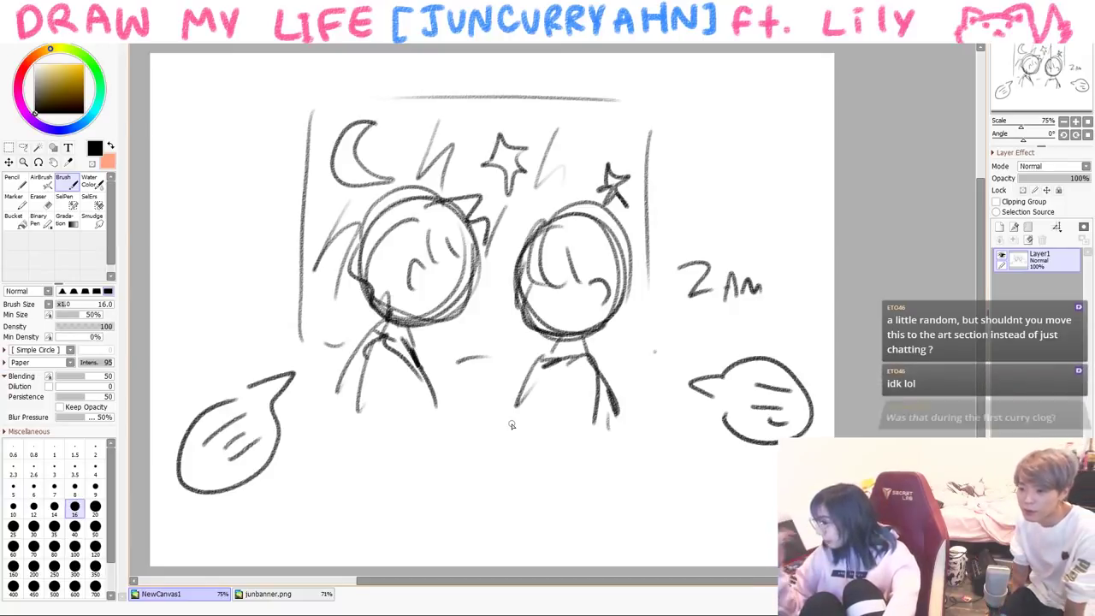
pyautogui.press('Delete')
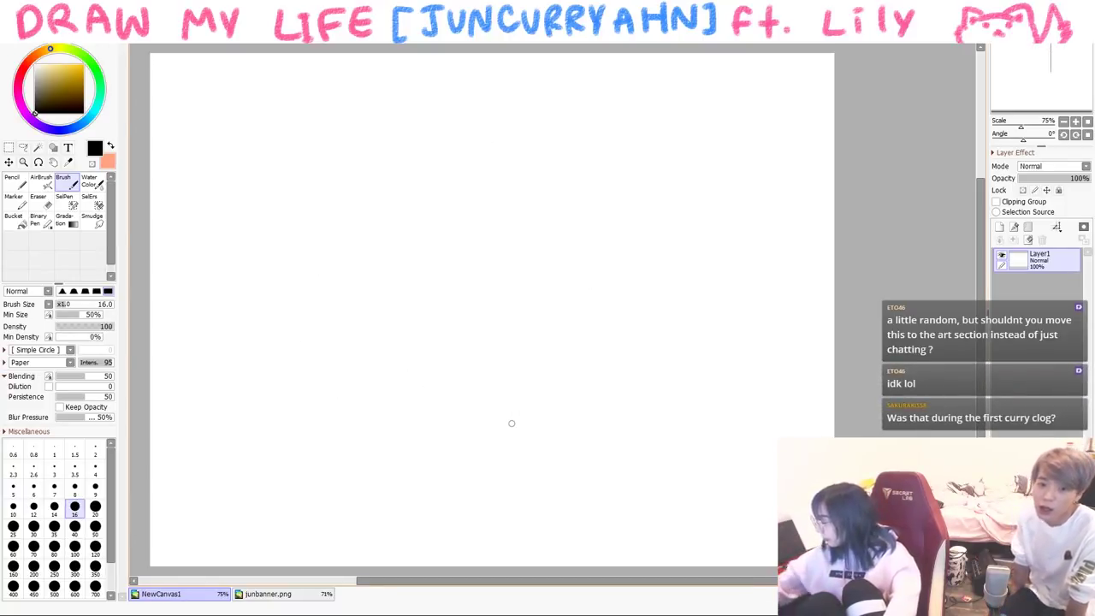
# - Write 'When I Call' and paste the group photo, shrunk and tilted below the text
pyautogui.moveTo(196, 124)
pyautogui.mouseDown()
pyautogui.moveTo(283, 154)
pyautogui.moveTo(346, 150)
pyautogui.mouseUp()
pyautogui.moveTo(373, 89); pyautogui.dragTo(374, 152)
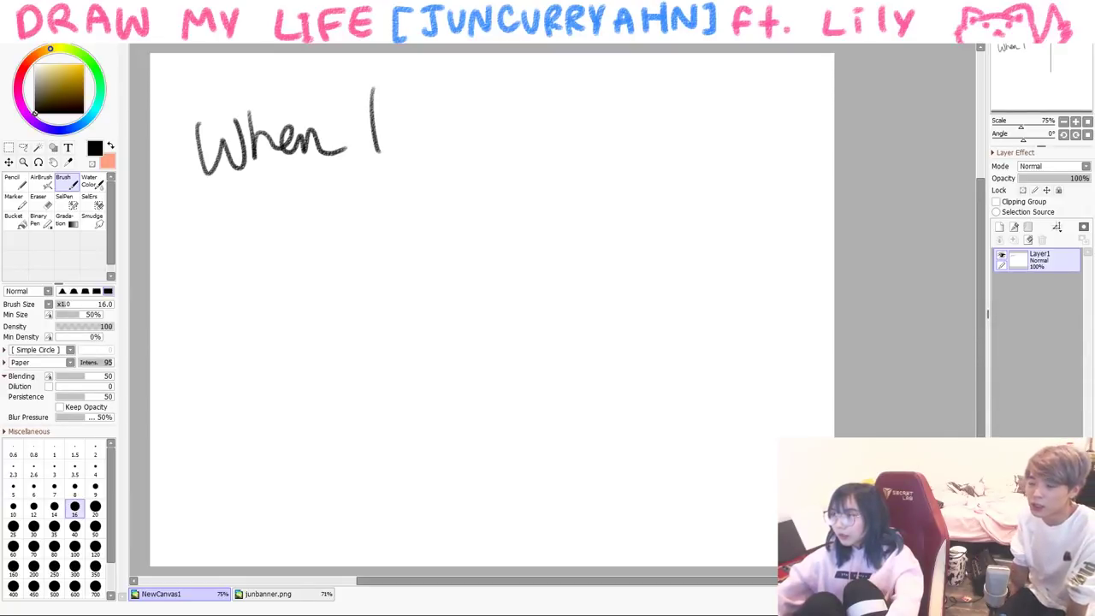
pyautogui.hotkey('ctrl', 'v')
pyautogui.hotkey('ctrl', 't')
pyautogui.moveTo(698, 234)
pyautogui.mouseDown()
pyautogui.moveTo(651, 224)
pyautogui.moveTo(618, 176)
pyautogui.mouseUp()
pyautogui.moveTo(339, 325); pyautogui.dragTo(420, 206)
pyautogui.press('Return')
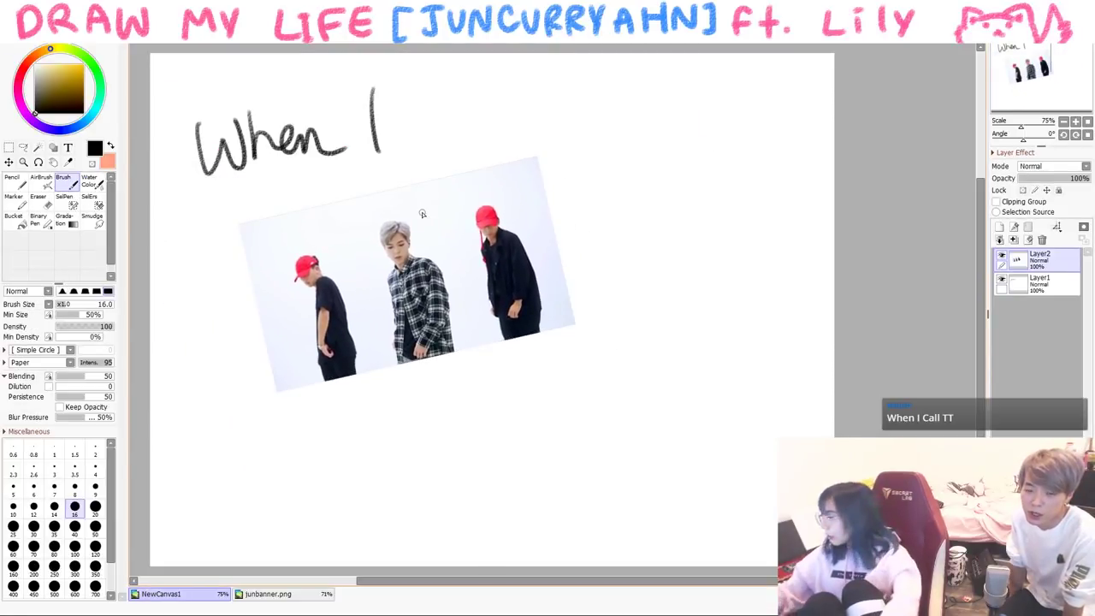
pyautogui.moveTo(454, 94)
pyautogui.mouseDown()
pyautogui.moveTo(462, 138)
pyautogui.moveTo(487, 129)
pyautogui.mouseUp()
pyautogui.moveTo(501, 82)
pyautogui.mouseDown()
pyautogui.moveTo(504, 128)
pyautogui.moveTo(516, 133)
pyautogui.mouseUp()
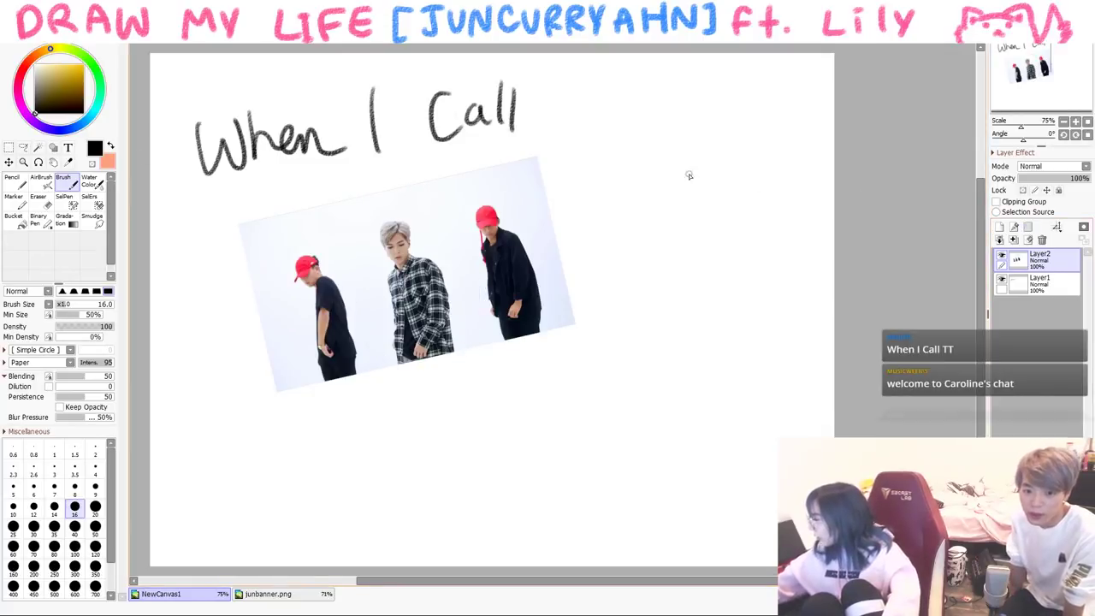
# - On a new layer, circle the middle person and note 'that's h' and 'xO' beside the photo
pyautogui.click(999, 227)
pyautogui.moveTo(402, 185)
pyautogui.mouseDown()
pyautogui.moveTo(346, 283)
pyautogui.moveTo(409, 185)
pyautogui.moveTo(566, 187)
pyautogui.moveTo(578, 166)
pyautogui.mouseUp()
pyautogui.moveTo(587, 154)
pyautogui.mouseDown()
pyautogui.moveTo(603, 184)
pyautogui.moveTo(622, 183)
pyautogui.mouseUp()
pyautogui.moveTo(629, 149)
pyautogui.mouseDown()
pyautogui.moveTo(631, 180)
pyautogui.moveTo(652, 175)
pyautogui.mouseUp()
pyautogui.moveTo(695, 135); pyautogui.dragTo(693, 164)
pyautogui.moveTo(695, 154); pyautogui.dragTo(710, 162)
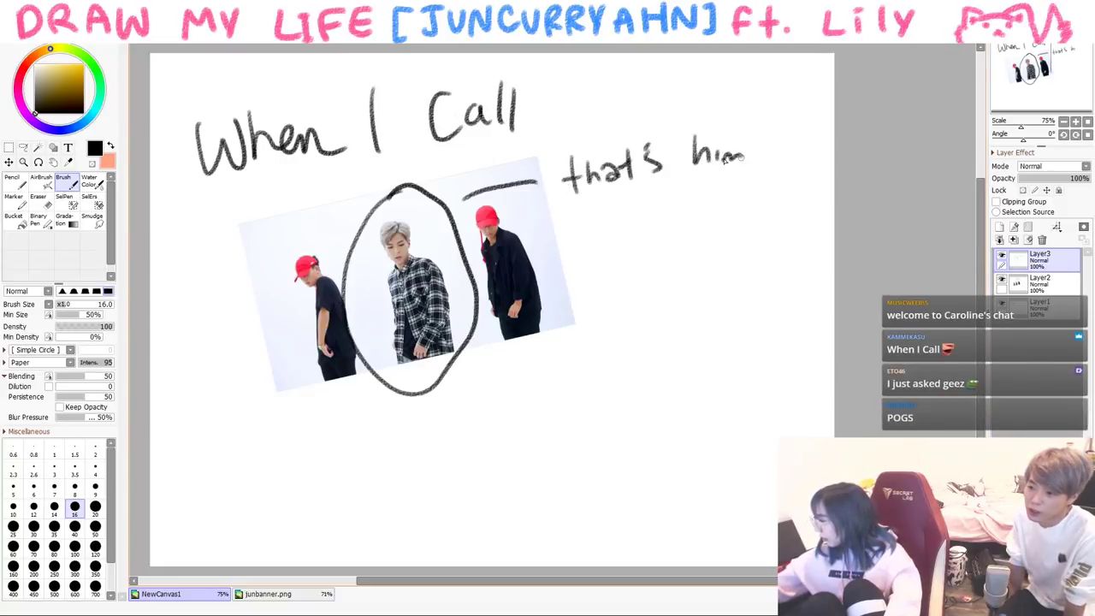
pyautogui.moveTo(658, 211); pyautogui.dragTo(676, 237)
pyautogui.moveTo(676, 210)
pyautogui.mouseDown()
pyautogui.moveTo(656, 239)
pyautogui.moveTo(685, 231)
pyautogui.mouseUp()
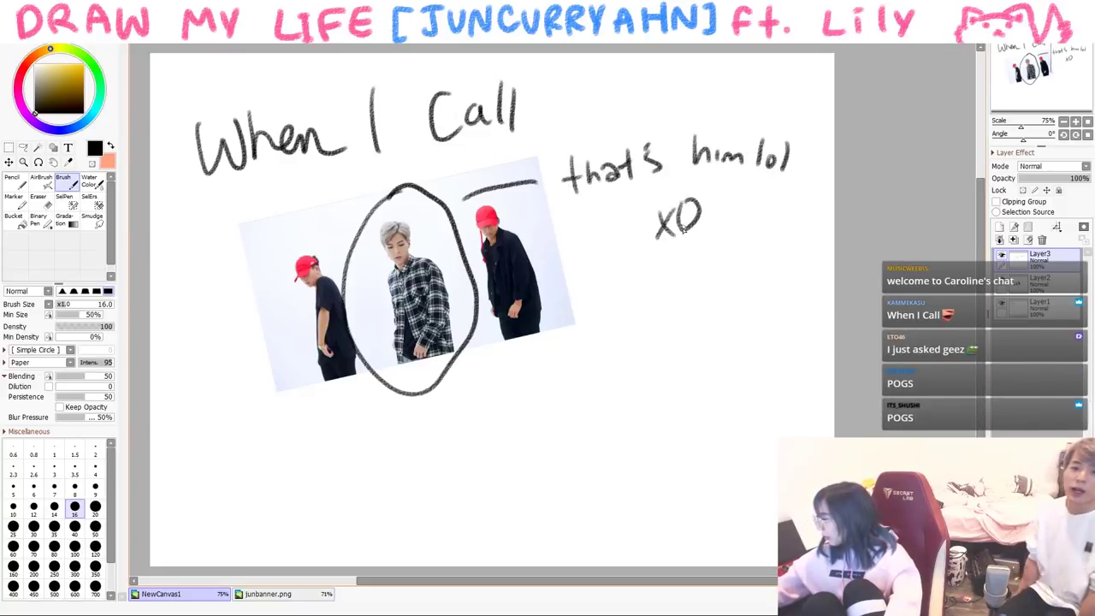
# - Add extra loops around the middle person and emphasis lines beside the photo
pyautogui.moveTo(385, 190)
pyautogui.mouseDown()
pyautogui.moveTo(444, 387)
pyautogui.moveTo(370, 346)
pyautogui.mouseUp()
pyautogui.moveTo(308, 215); pyautogui.dragTo(283, 212)
pyautogui.moveTo(512, 231); pyautogui.dragTo(534, 214)
pyautogui.moveTo(554, 267); pyautogui.dragTo(515, 263)
pyautogui.moveTo(541, 295); pyautogui.dragTo(552, 323)
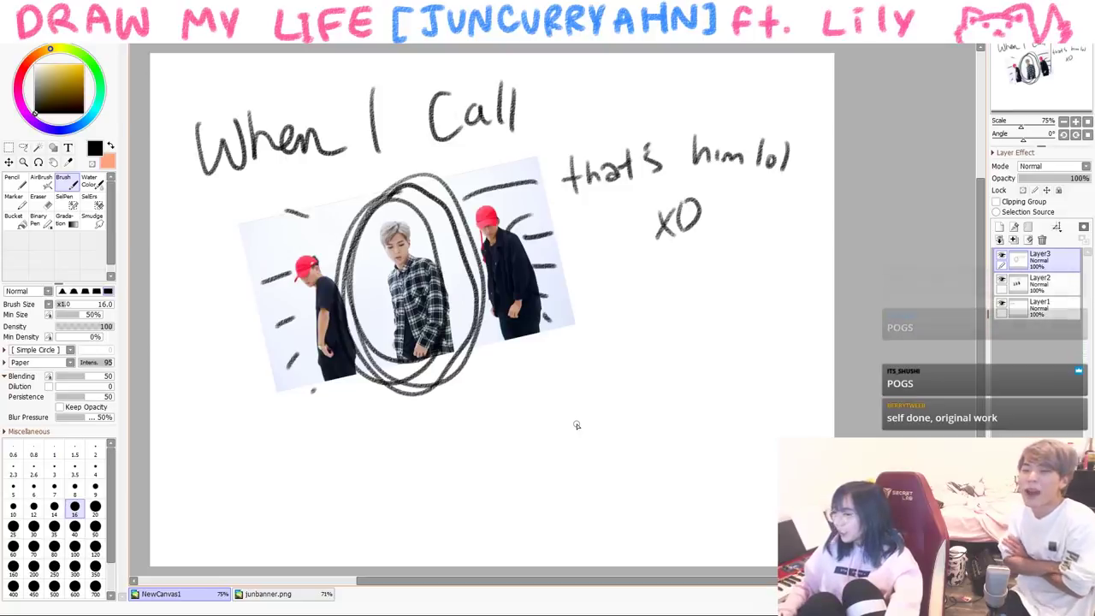
# - Draw a doodle face with jaw, closed eyes, mouth, hair and small marks
pyautogui.moveTo(602, 374)
pyautogui.mouseDown()
pyautogui.moveTo(700, 385)
pyautogui.moveTo(648, 385)
pyautogui.moveTo(667, 384)
pyautogui.mouseUp()
pyautogui.moveTo(636, 407)
pyautogui.mouseDown()
pyautogui.moveTo(650, 409)
pyautogui.moveTo(621, 394)
pyautogui.mouseUp()
pyautogui.moveTo(655, 332)
pyautogui.mouseDown()
pyautogui.moveTo(643, 368)
pyautogui.moveTo(603, 380)
pyautogui.mouseUp()
pyautogui.moveTo(631, 310); pyautogui.dragTo(599, 389)
pyautogui.moveTo(658, 333)
pyautogui.mouseDown()
pyautogui.moveTo(710, 351)
pyautogui.moveTo(706, 370)
pyautogui.mouseUp()
pyautogui.moveTo(604, 325); pyautogui.dragTo(578, 401)
pyautogui.moveTo(658, 371)
pyautogui.mouseDown()
pyautogui.moveTo(663, 379)
pyautogui.moveTo(621, 368)
pyautogui.mouseUp()
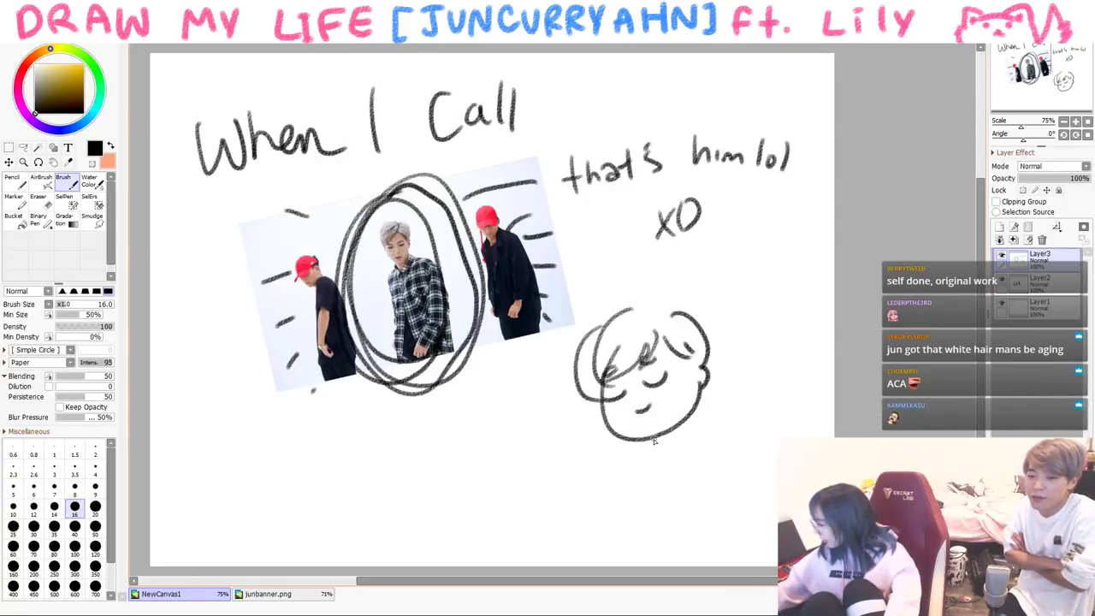
# - Give the doodle a neck, body, hand and crossed arms
pyautogui.moveTo(697, 443); pyautogui.dragTo(701, 455)
pyautogui.moveTo(651, 439)
pyautogui.mouseDown()
pyautogui.moveTo(634, 484)
pyautogui.moveTo(647, 480)
pyautogui.moveTo(623, 511)
pyautogui.mouseUp()
pyautogui.moveTo(633, 484)
pyautogui.mouseDown()
pyautogui.moveTo(645, 498)
pyautogui.moveTo(677, 481)
pyautogui.mouseUp()
pyautogui.moveTo(696, 445)
pyautogui.mouseDown()
pyautogui.moveTo(706, 496)
pyautogui.moveTo(680, 479)
pyautogui.mouseUp()
pyautogui.moveTo(704, 491)
pyautogui.mouseDown()
pyautogui.moveTo(689, 502)
pyautogui.moveTo(702, 569)
pyautogui.mouseUp()
pyautogui.hscroll(1, 654, 550)
pyautogui.moveTo(605, 526)
pyautogui.mouseDown()
pyautogui.moveTo(603, 564)
pyautogui.moveTo(647, 566)
pyautogui.mouseUp()
# - Write '100% Original.' in pink below the photo
pyautogui.click(75, 64)
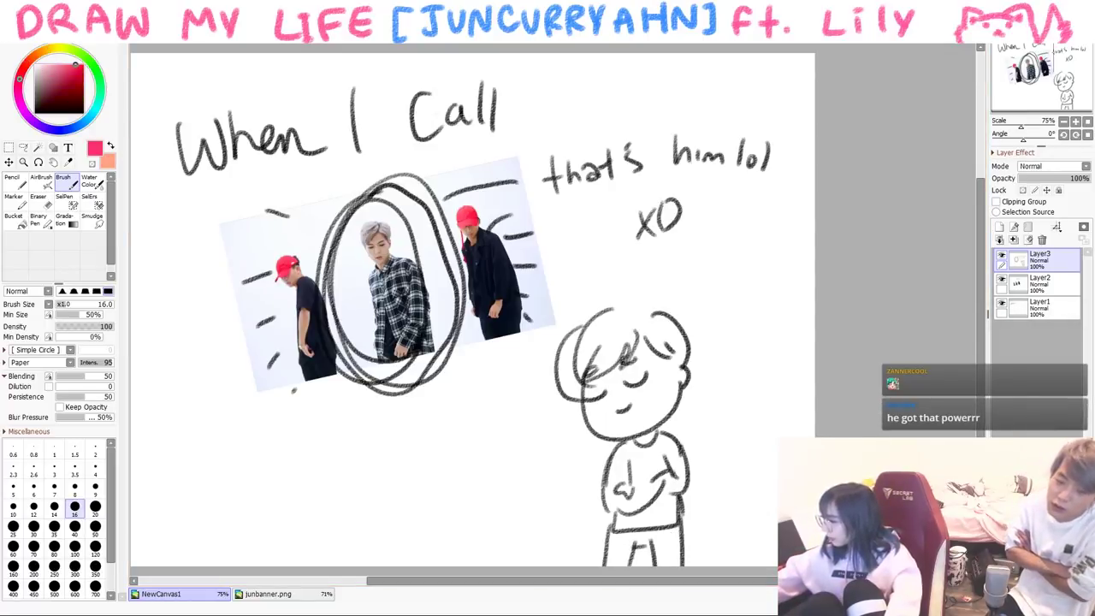
pyautogui.moveTo(428, 439); pyautogui.dragTo(421, 486)
pyautogui.moveTo(448, 432); pyautogui.dragTo(470, 426)
pyautogui.moveTo(483, 402); pyautogui.dragTo(490, 461)
pyautogui.moveTo(502, 438); pyautogui.dragTo(502, 443)
pyautogui.moveTo(438, 496); pyautogui.dragTo(436, 499)
pyautogui.moveTo(457, 500)
pyautogui.mouseDown()
pyautogui.moveTo(453, 522)
pyautogui.moveTo(467, 519)
pyautogui.mouseUp()
pyautogui.moveTo(488, 499)
pyautogui.mouseDown()
pyautogui.moveTo(477, 529)
pyautogui.moveTo(491, 511)
pyautogui.mouseUp()
pyautogui.moveTo(501, 476); pyautogui.dragTo(537, 481)
pyautogui.moveTo(541, 443); pyautogui.dragTo(543, 476)
pyautogui.click(556, 463)
# - Start 'heh' beside the doodle, then delete the annotation and photo layers
pyautogui.moveTo(710, 375); pyautogui.dragTo(706, 403)
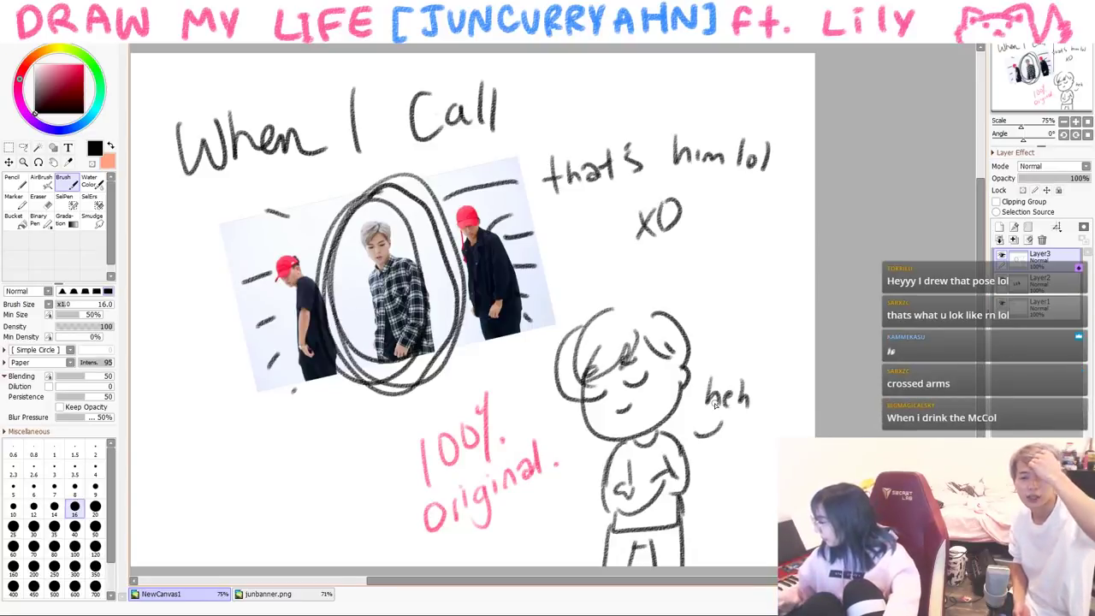
pyautogui.press('x')
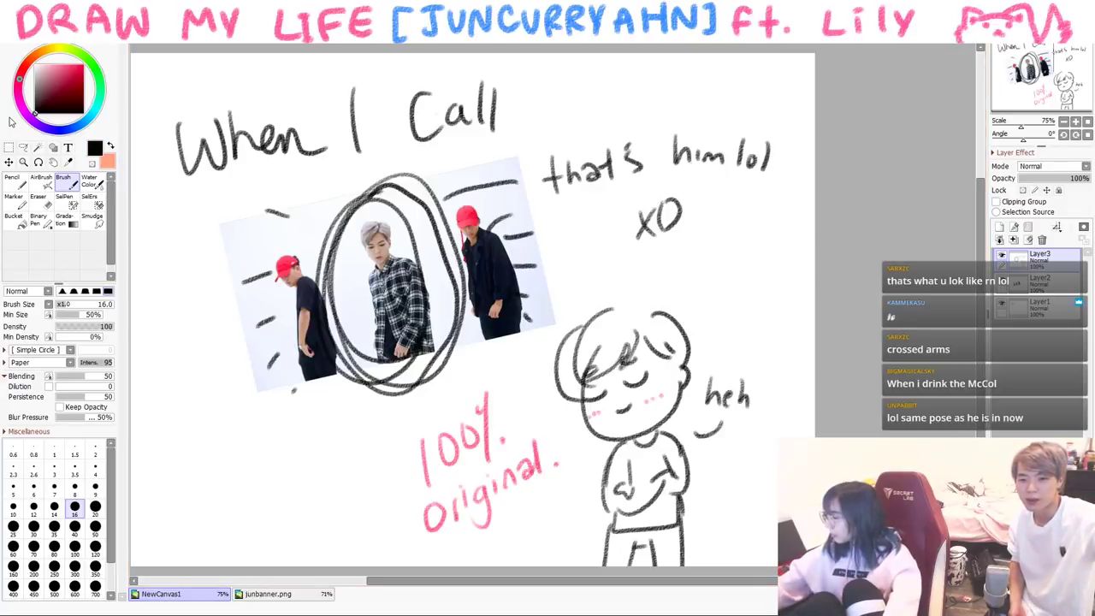
pyautogui.click(1013, 240)
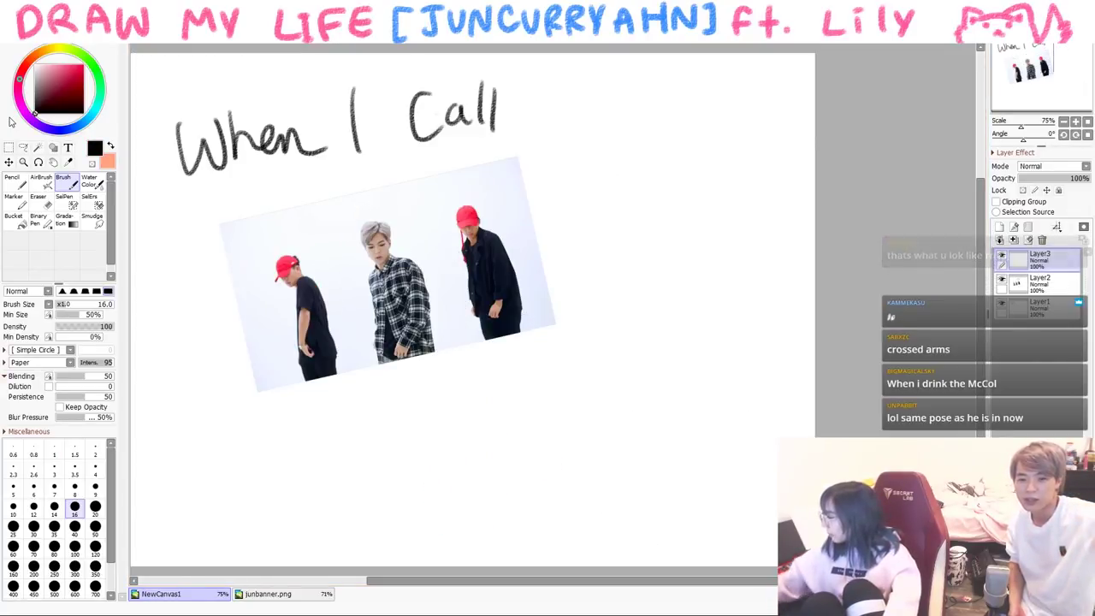
pyautogui.click(1014, 240)
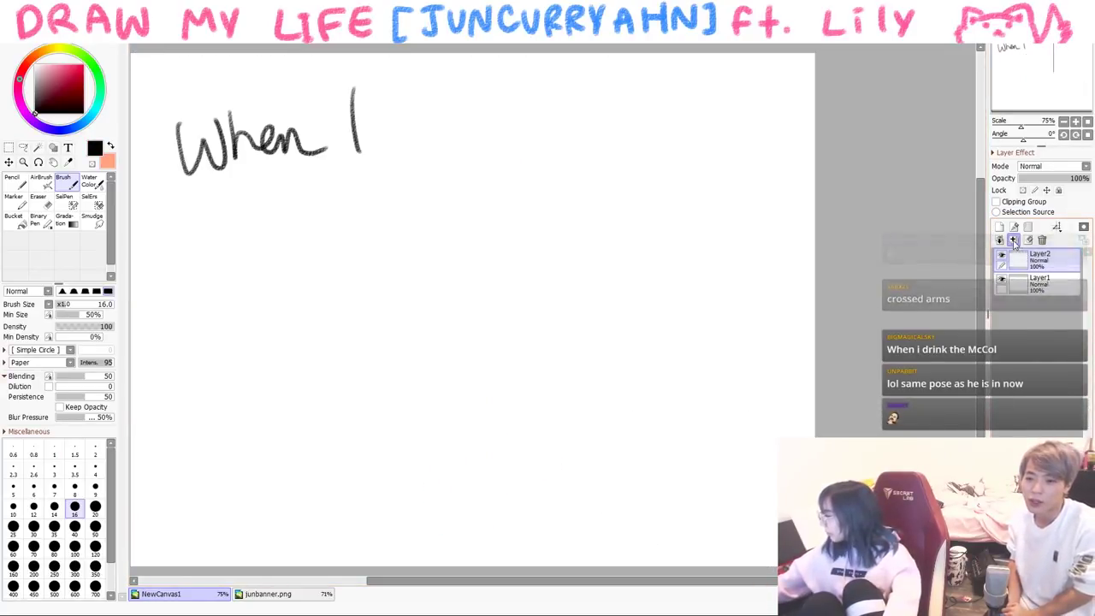
# - Delete the leftover text layer and draw an arched gravestone with grass along the ground
pyautogui.click(1014, 240)
pyautogui.moveTo(389, 315); pyautogui.dragTo(404, 315)
pyautogui.moveTo(466, 400)
pyautogui.mouseDown()
pyautogui.moveTo(467, 496)
pyautogui.moveTo(583, 489)
pyautogui.mouseUp()
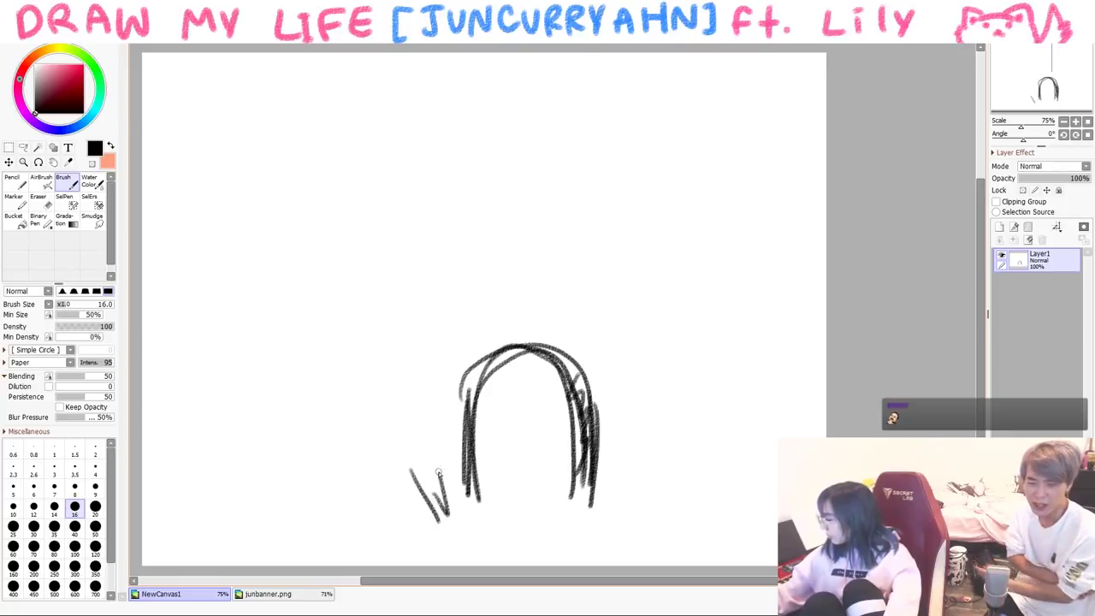
pyautogui.moveTo(442, 488); pyautogui.dragTo(501, 511)
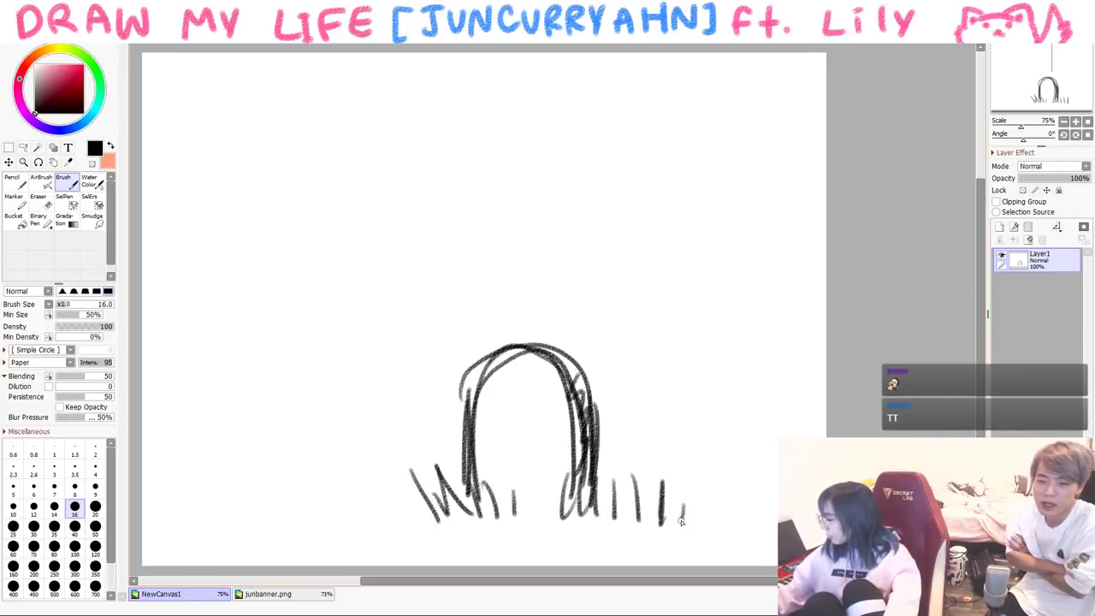
pyautogui.moveTo(417, 503); pyautogui.dragTo(395, 514)
pyautogui.moveTo(511, 403); pyautogui.dragTo(536, 360)
pyautogui.moveTo(552, 409); pyautogui.dragTo(481, 464)
pyautogui.moveTo(523, 459); pyautogui.dragTo(524, 469)
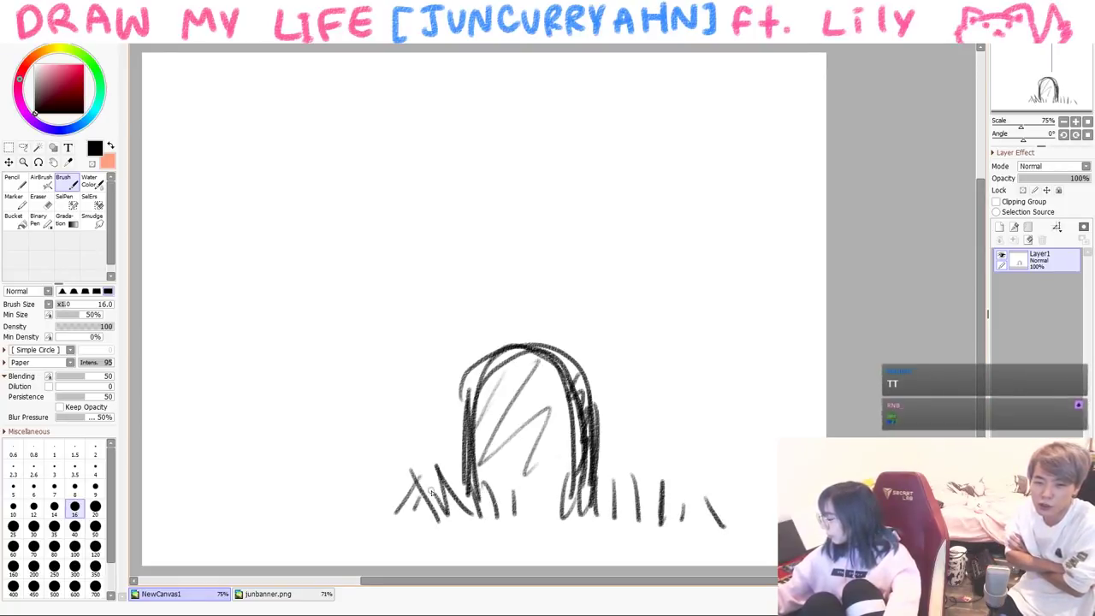
pyautogui.moveTo(734, 489)
pyautogui.mouseDown()
pyautogui.moveTo(718, 520)
pyautogui.moveTo(760, 523)
pyautogui.mouseUp()
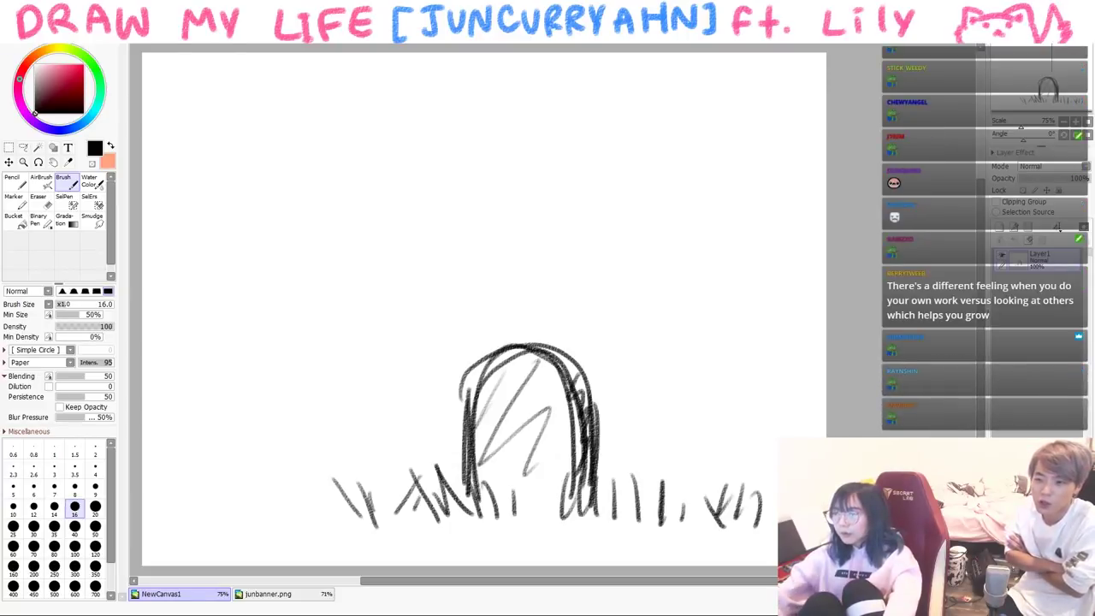
# - Draw the standing figure with head, eye, hair and hatched body, plus grass at lower left
pyautogui.moveTo(386, 227)
pyautogui.mouseDown()
pyautogui.moveTo(389, 295)
pyautogui.moveTo(353, 209)
pyautogui.moveTo(299, 283)
pyautogui.mouseUp()
pyautogui.moveTo(345, 251)
pyautogui.mouseDown()
pyautogui.moveTo(336, 270)
pyautogui.moveTo(340, 258)
pyautogui.mouseUp()
pyautogui.moveTo(395, 287)
pyautogui.mouseDown()
pyautogui.moveTo(372, 315)
pyautogui.moveTo(315, 308)
pyautogui.mouseUp()
pyautogui.moveTo(301, 256)
pyautogui.mouseDown()
pyautogui.moveTo(317, 300)
pyautogui.moveTo(347, 253)
pyautogui.moveTo(342, 261)
pyautogui.moveTo(389, 256)
pyautogui.mouseUp()
pyautogui.moveTo(304, 210)
pyautogui.mouseDown()
pyautogui.moveTo(291, 278)
pyautogui.moveTo(330, 245)
pyautogui.moveTo(351, 246)
pyautogui.moveTo(335, 321)
pyautogui.moveTo(351, 323)
pyautogui.moveTo(375, 360)
pyautogui.moveTo(355, 340)
pyautogui.moveTo(364, 407)
pyautogui.mouseUp()
pyautogui.moveTo(318, 319)
pyautogui.mouseDown()
pyautogui.moveTo(312, 428)
pyautogui.moveTo(359, 426)
pyautogui.moveTo(326, 517)
pyautogui.mouseUp()
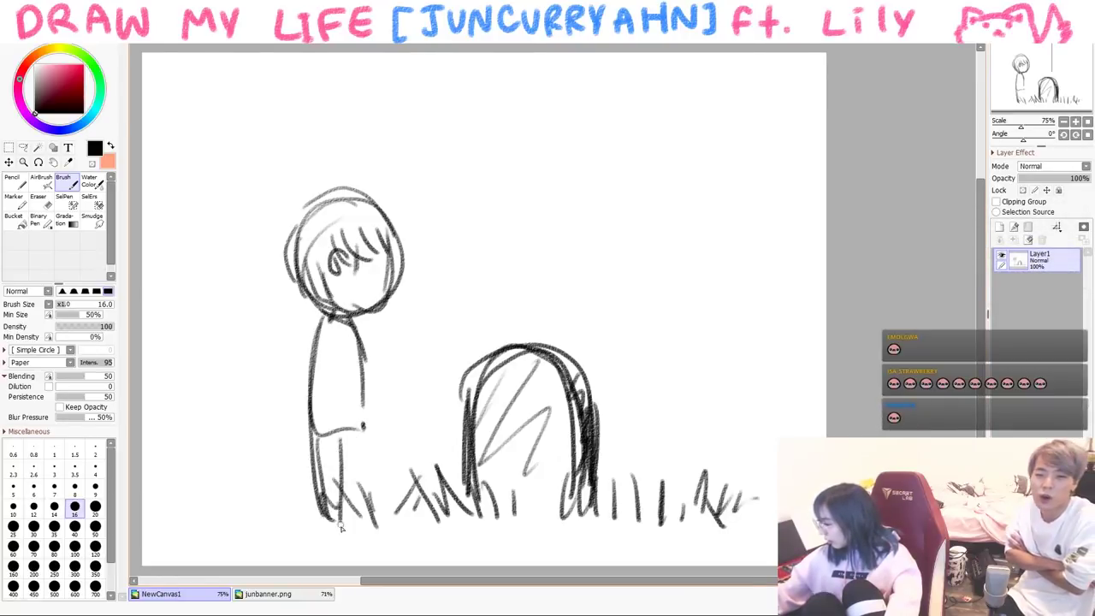
pyautogui.moveTo(348, 323); pyautogui.dragTo(313, 414)
pyautogui.moveTo(350, 370)
pyautogui.mouseDown()
pyautogui.moveTo(329, 425)
pyautogui.moveTo(343, 438)
pyautogui.moveTo(323, 505)
pyautogui.mouseUp()
pyautogui.moveTo(282, 487); pyautogui.dragTo(305, 523)
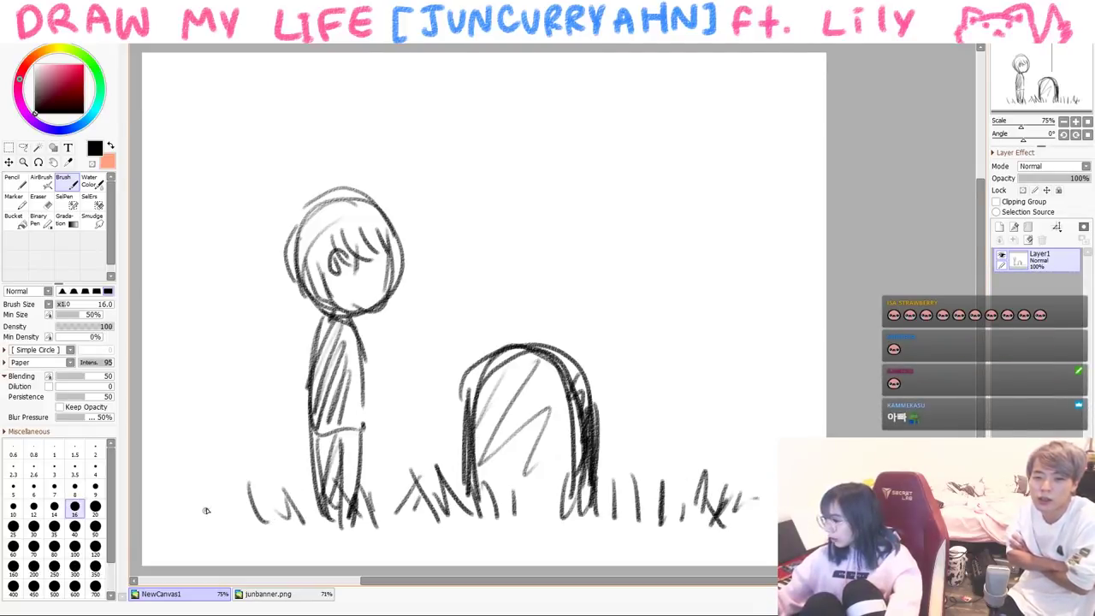
pyautogui.moveTo(196, 511); pyautogui.dragTo(210, 503)
pyautogui.moveTo(231, 487); pyautogui.dragTo(236, 509)
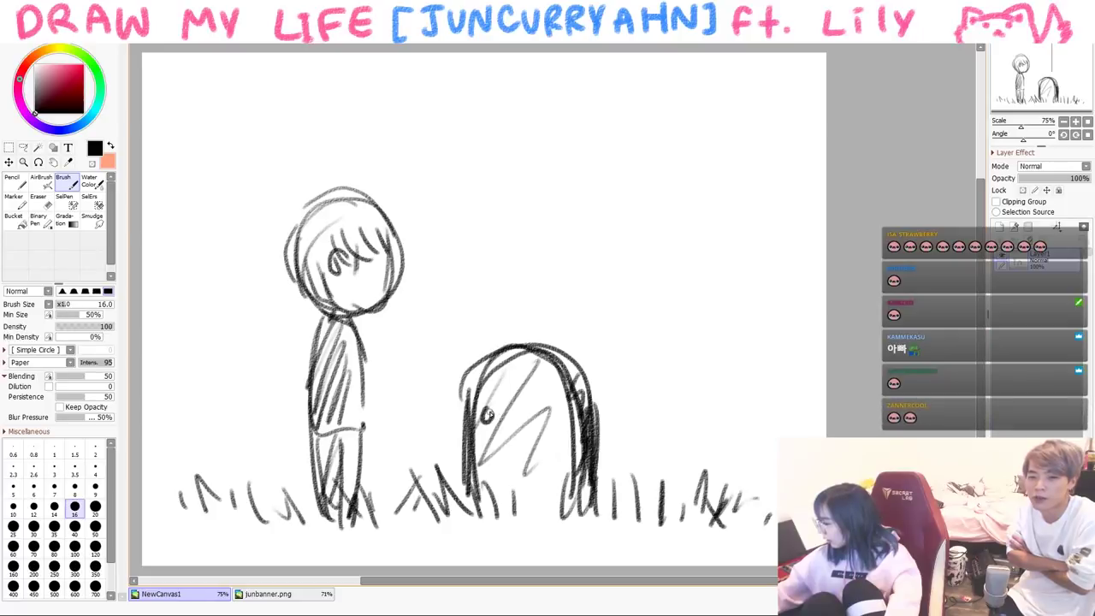
# - Write 아빠 on the gravestone and add a pink heart above it, then return to black
pyautogui.moveTo(545, 395); pyautogui.dragTo(544, 409)
pyautogui.moveTo(543, 420); pyautogui.dragTo(556, 416)
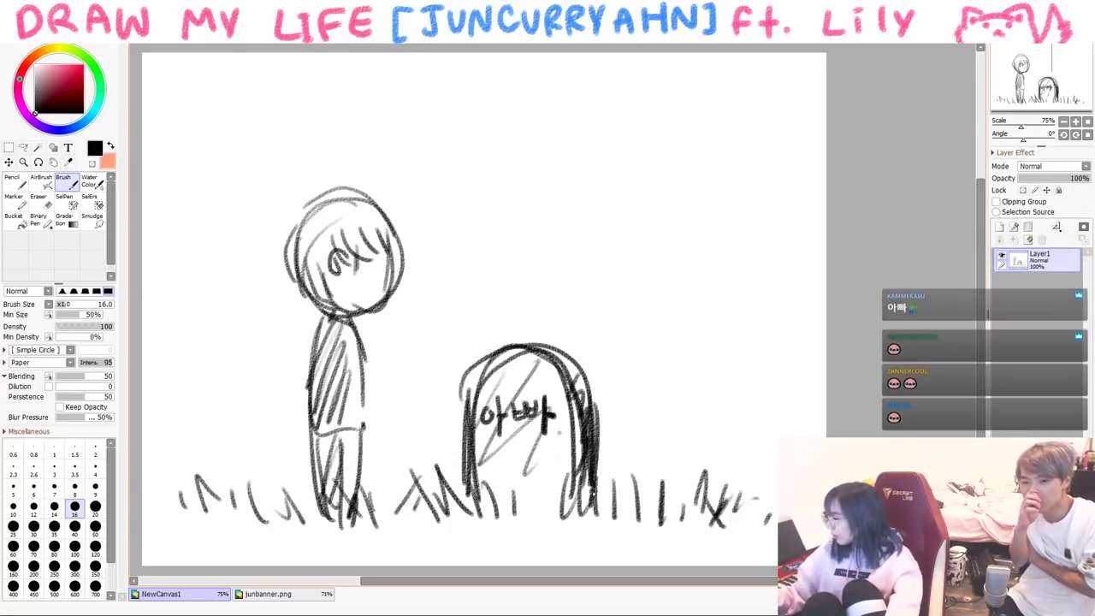
pyautogui.click(84, 85)
pyautogui.moveTo(503, 262)
pyautogui.mouseDown()
pyautogui.moveTo(506, 273)
pyautogui.moveTo(513, 264)
pyautogui.mouseUp()
pyautogui.moveTo(86, 101); pyautogui.dragTo(35, 112)
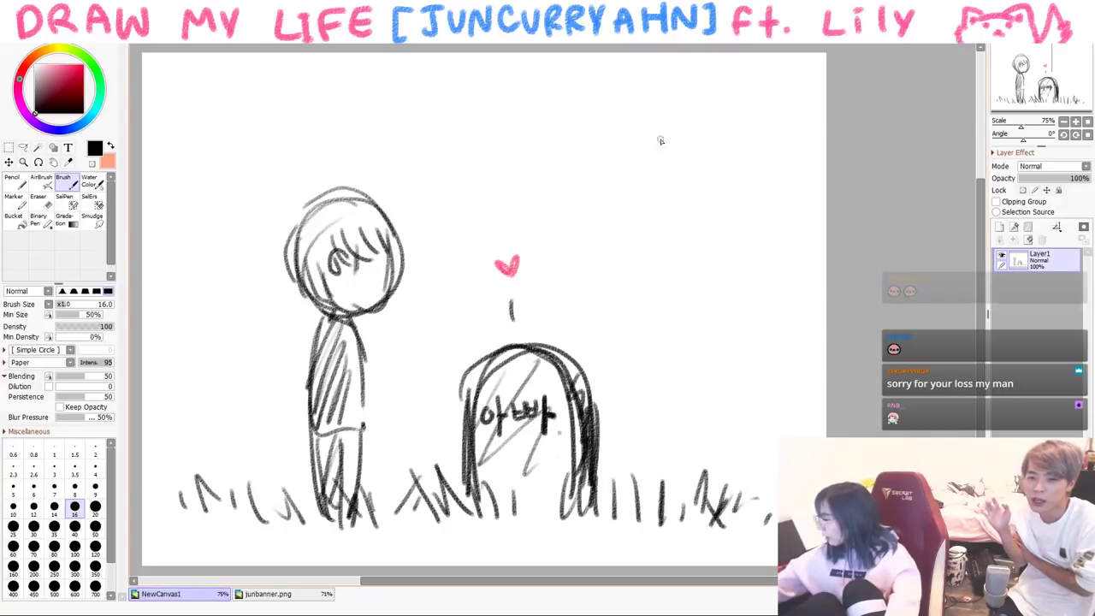
# - Draw a thought bubble holding a closed-eyed face with hair and the words 'goodJob!'
pyautogui.moveTo(544, 200)
pyautogui.mouseDown()
pyautogui.moveTo(684, 315)
pyautogui.moveTo(817, 276)
pyautogui.mouseUp()
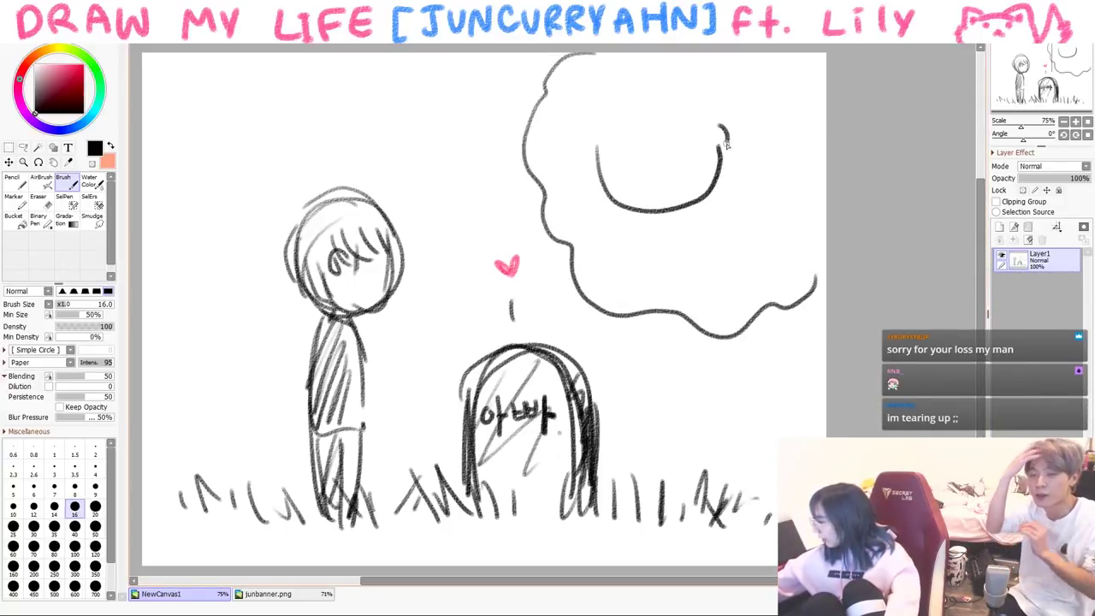
pyautogui.moveTo(675, 150); pyautogui.dragTo(705, 147)
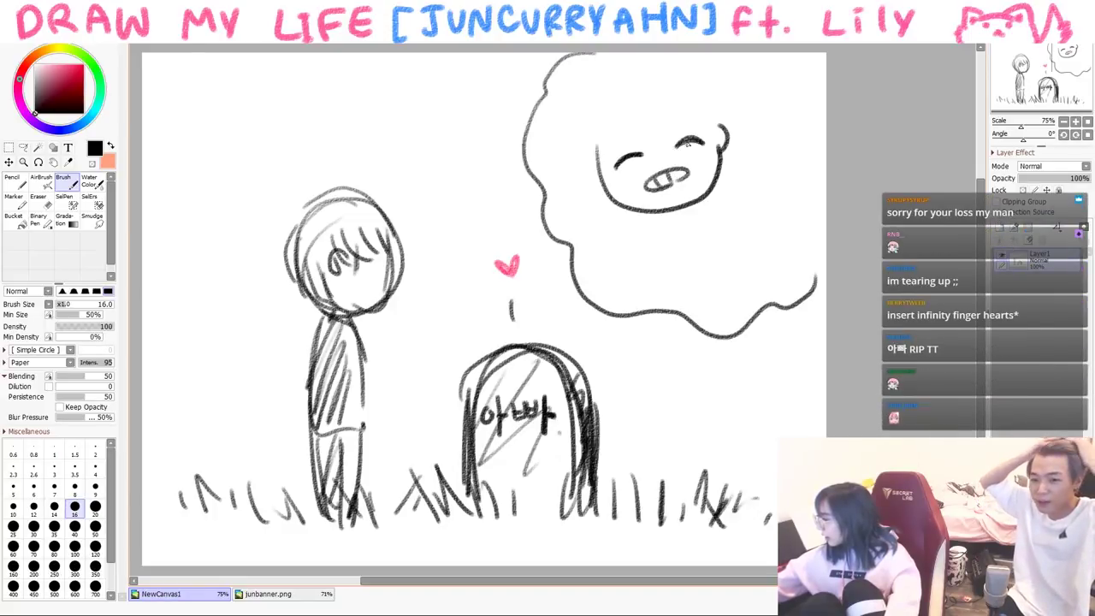
pyautogui.moveTo(665, 128)
pyautogui.mouseDown()
pyautogui.moveTo(679, 104)
pyautogui.moveTo(601, 137)
pyautogui.mouseUp()
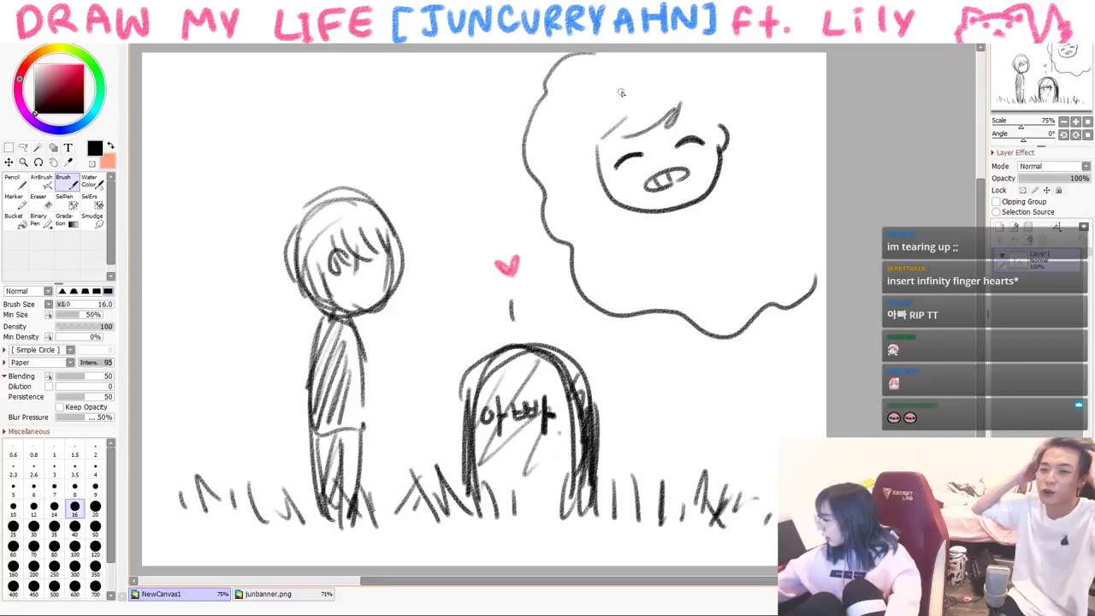
pyautogui.moveTo(659, 75)
pyautogui.mouseDown()
pyautogui.moveTo(721, 99)
pyautogui.moveTo(723, 141)
pyautogui.mouseUp()
pyautogui.moveTo(614, 136); pyautogui.dragTo(637, 125)
pyautogui.moveTo(686, 122); pyautogui.dragTo(698, 110)
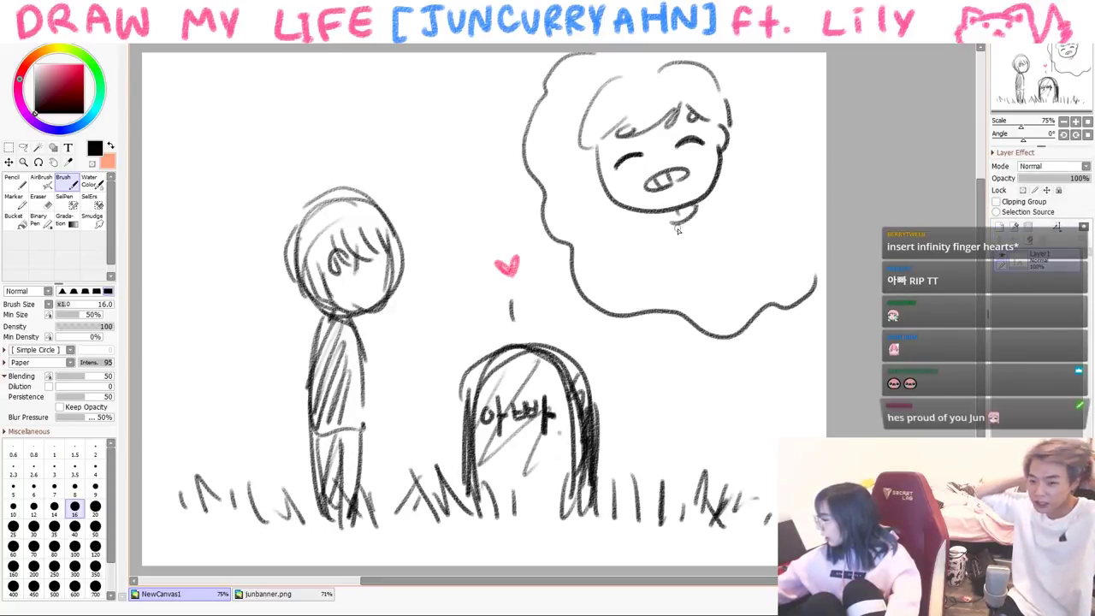
pyautogui.moveTo(664, 254)
pyautogui.mouseDown()
pyautogui.moveTo(664, 281)
pyautogui.moveTo(676, 253)
pyautogui.mouseUp()
pyautogui.moveTo(697, 246); pyautogui.dragTo(721, 224)
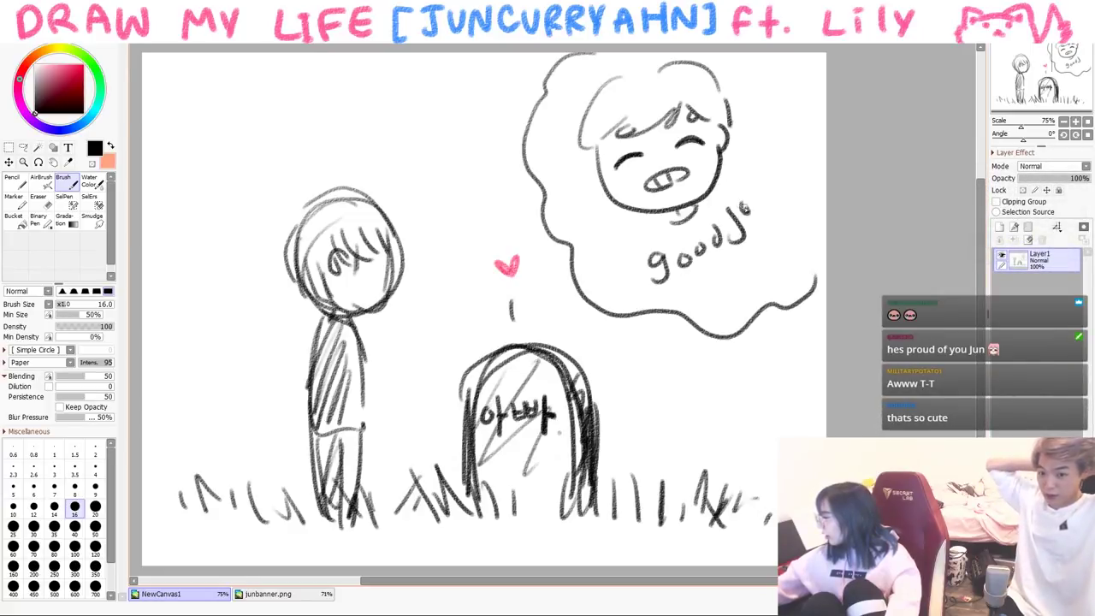
pyautogui.moveTo(752, 162); pyautogui.dragTo(765, 182)
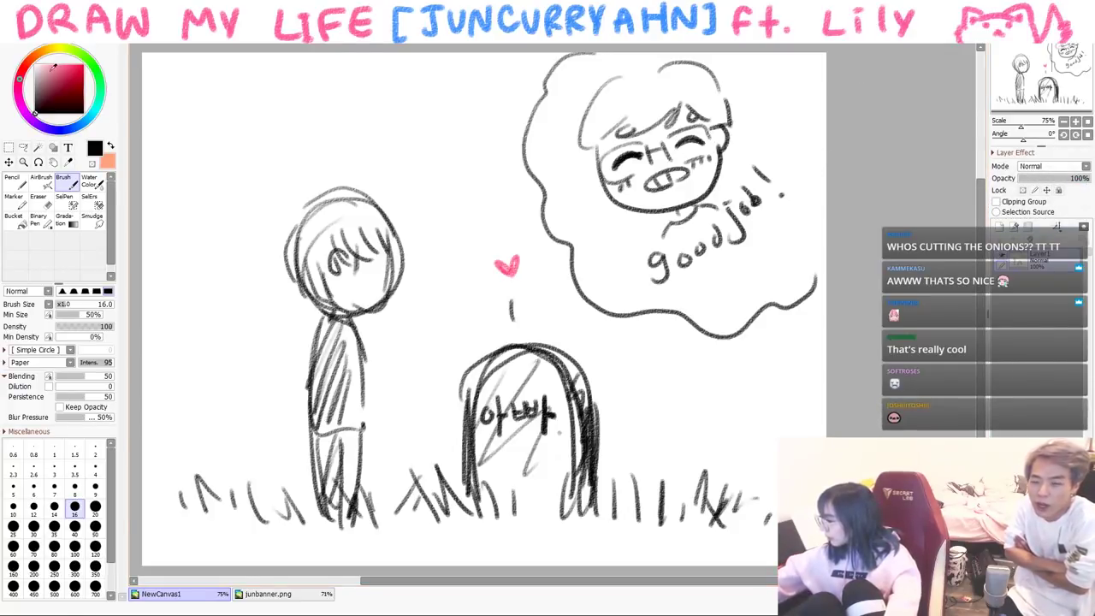
# - Eyedrop pink for a small heart above the boy, hatch his body and legs, then clear the canvas
pyautogui.keyDown('alt'); pyautogui.click(507, 267); pyautogui.keyUp('alt')
pyautogui.moveTo(323, 150)
pyautogui.mouseDown()
pyautogui.moveTo(327, 171)
pyautogui.moveTo(341, 158)
pyautogui.mouseUp()
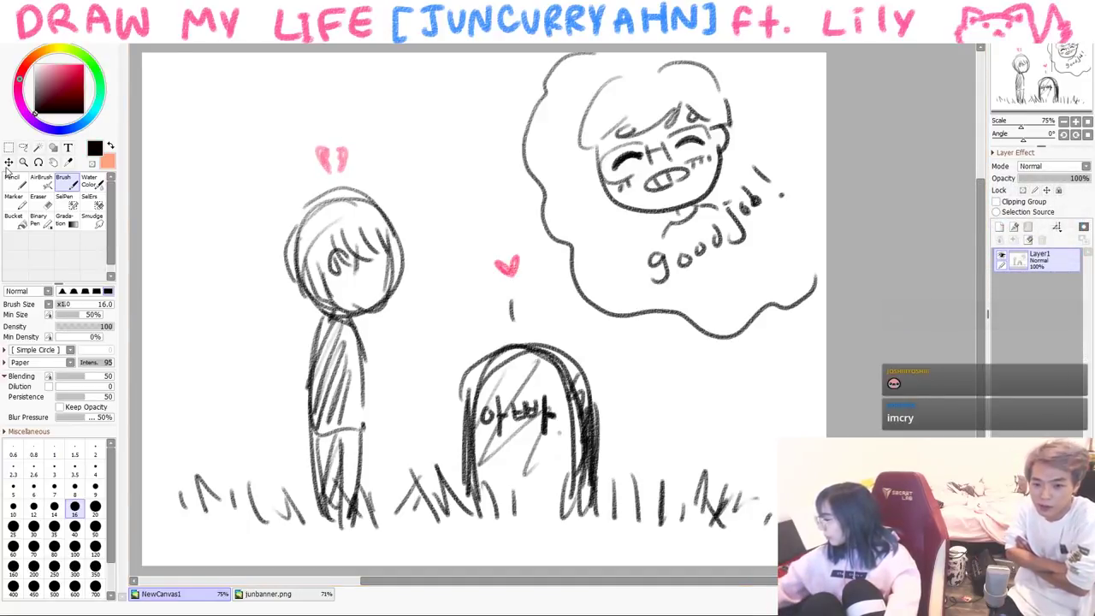
pyautogui.moveTo(323, 342); pyautogui.dragTo(333, 423)
pyautogui.moveTo(337, 332); pyautogui.dragTo(346, 407)
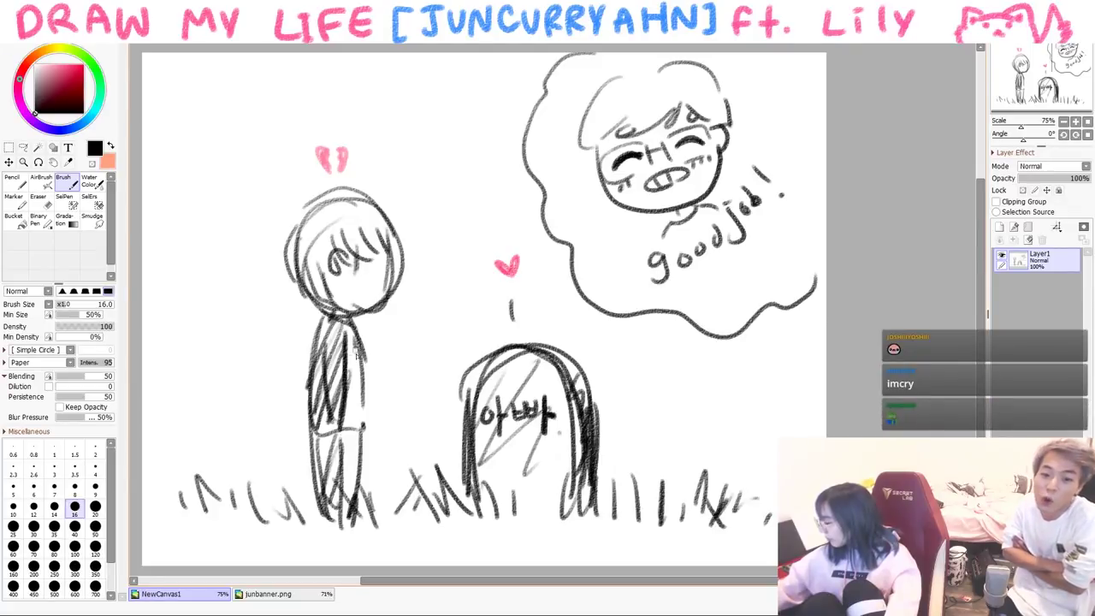
pyautogui.moveTo(346, 422); pyautogui.dragTo(338, 515)
pyautogui.moveTo(346, 433)
pyautogui.mouseDown()
pyautogui.moveTo(332, 498)
pyautogui.moveTo(313, 488)
pyautogui.moveTo(347, 496)
pyautogui.mouseUp()
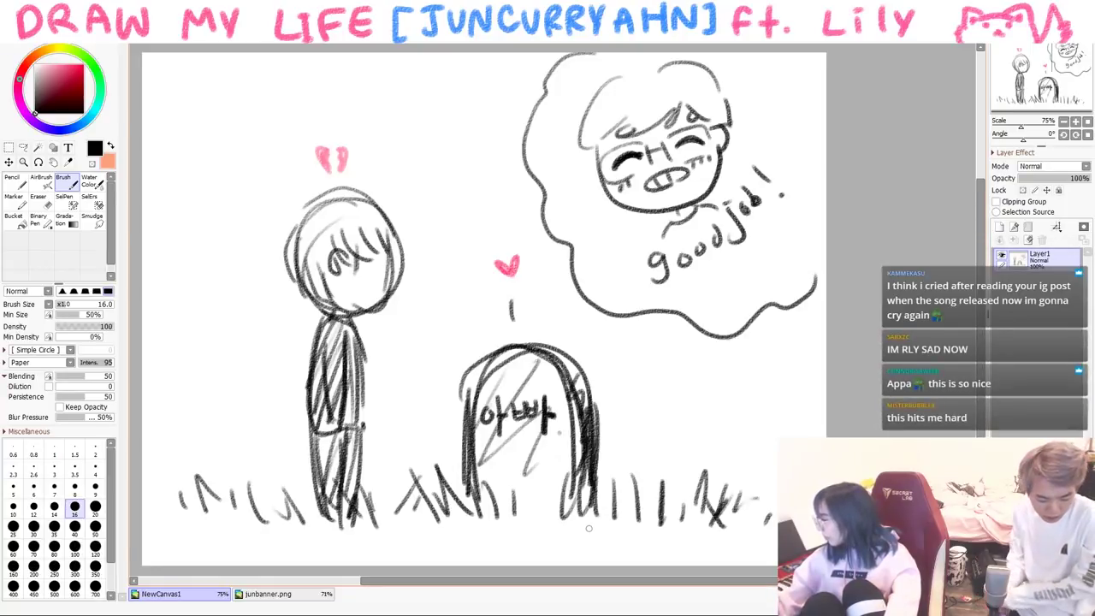
pyautogui.hotkey('ctrl', 'a')
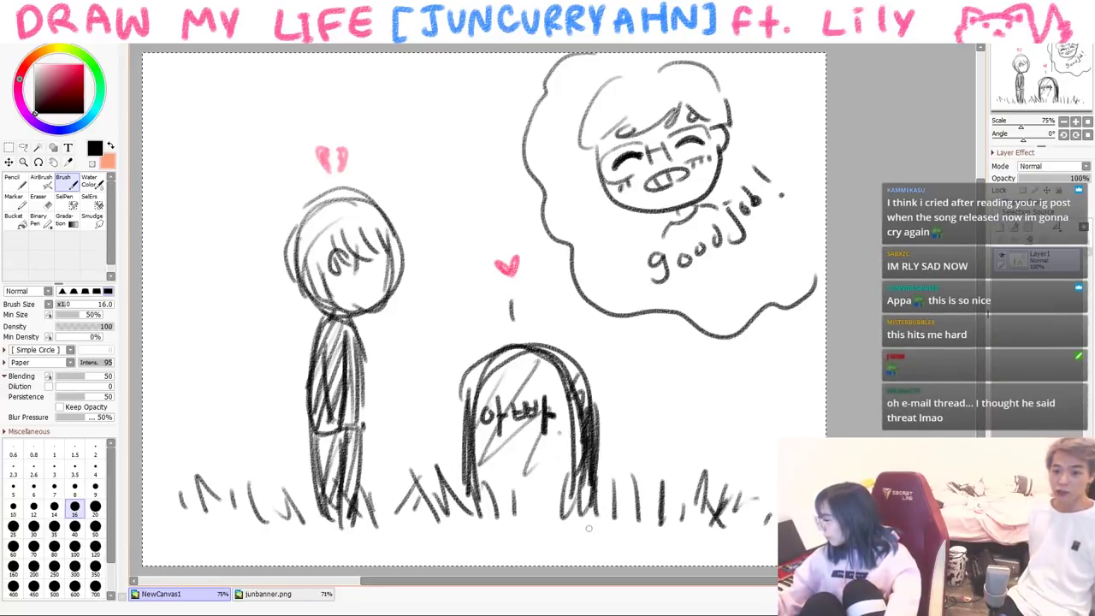
pyautogui.press('Delete')
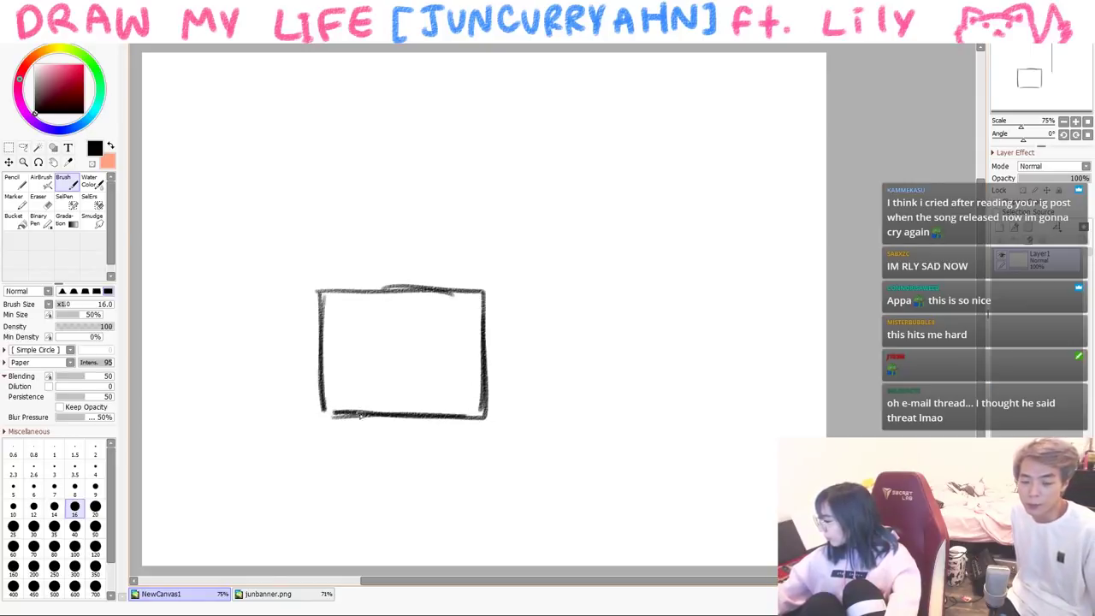
# - Clear the monitor sketch, draw a curved dolphin with fins, tail, eye and body details, then wipe it
pyautogui.press('Delete')
pyautogui.moveTo(250, 325)
pyautogui.mouseDown()
pyautogui.moveTo(334, 261)
pyautogui.moveTo(594, 323)
pyautogui.moveTo(380, 381)
pyautogui.mouseUp()
pyautogui.moveTo(422, 347)
pyautogui.mouseDown()
pyautogui.moveTo(287, 478)
pyautogui.moveTo(332, 364)
pyautogui.mouseUp()
pyautogui.moveTo(372, 232); pyautogui.dragTo(424, 227)
pyautogui.moveTo(249, 325)
pyautogui.mouseDown()
pyautogui.moveTo(182, 379)
pyautogui.moveTo(172, 417)
pyautogui.moveTo(235, 389)
pyautogui.mouseUp()
pyautogui.moveTo(537, 253); pyautogui.dragTo(539, 267)
pyautogui.moveTo(378, 301); pyautogui.dragTo(392, 297)
pyautogui.moveTo(425, 283); pyautogui.dragTo(439, 294)
pyautogui.moveTo(297, 330); pyautogui.dragTo(313, 320)
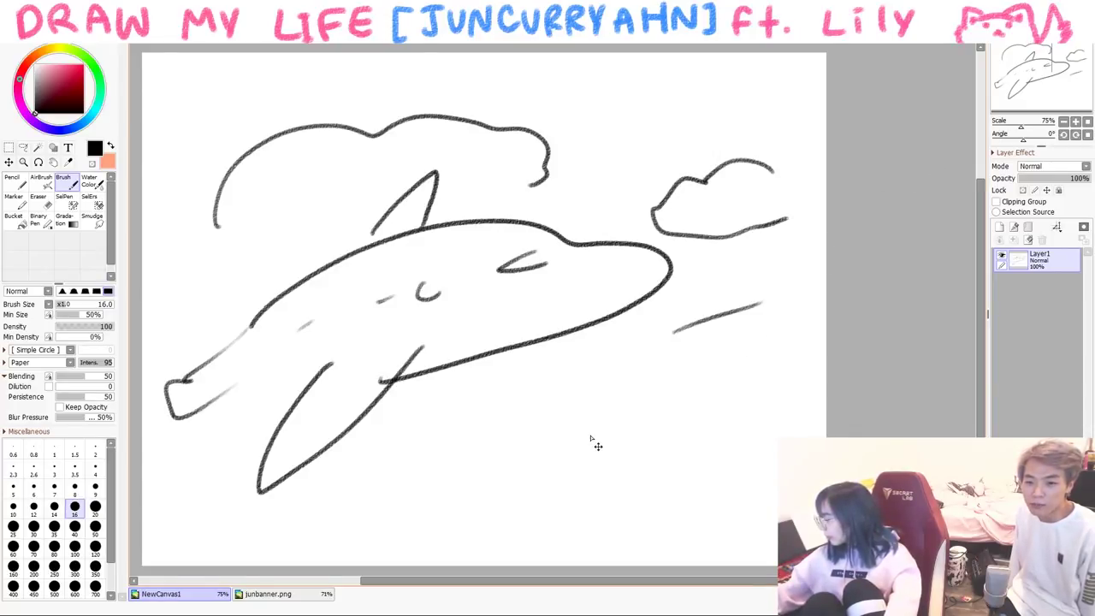
pyautogui.press('Delete')
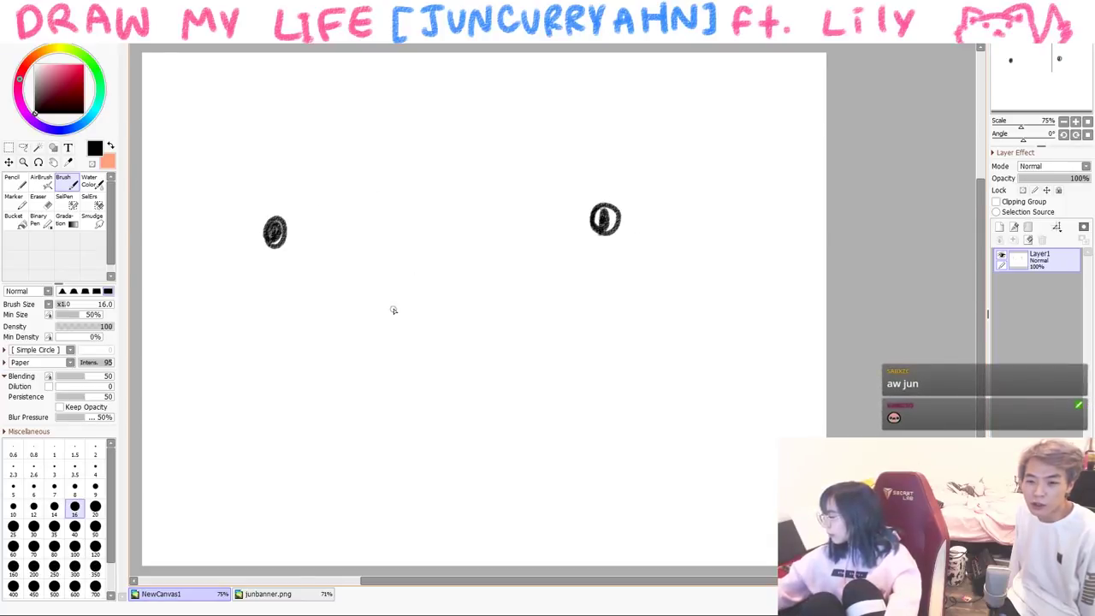
# - Undo the small face and, with brush size 50, draw large dark eyes, a wavy mouth and two teardrops
pyautogui.moveTo(603, 218); pyautogui.dragTo(613, 224)
pyautogui.moveTo(265, 227); pyautogui.dragTo(271, 233)
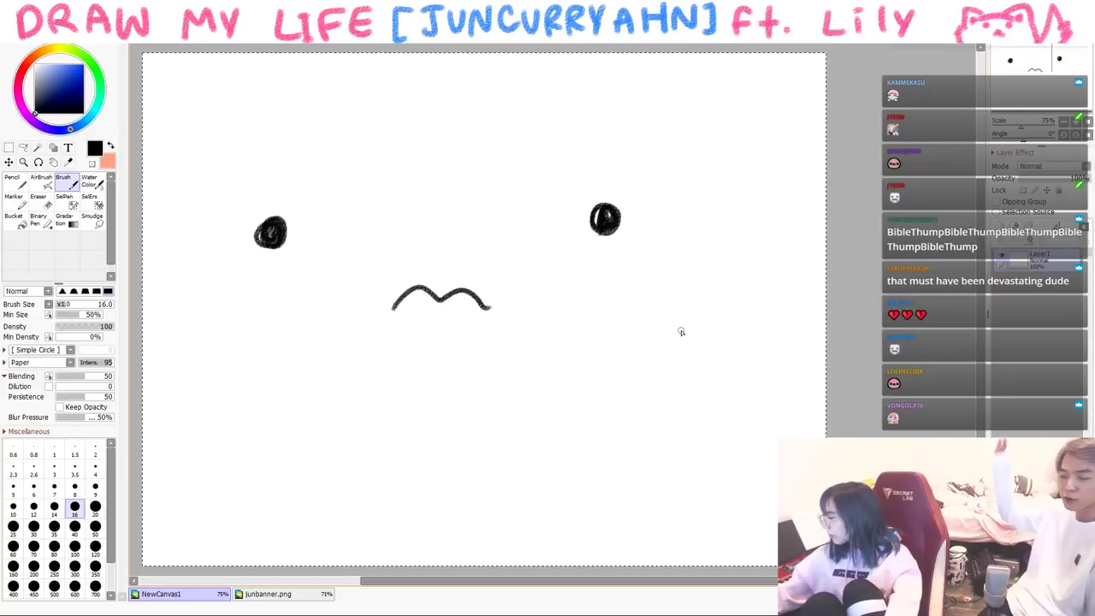
pyautogui.hotkey('ctrl', 'z')
pyautogui.hotkey('ctrl', 'z')
pyautogui.hotkey('ctrl', 'z')
pyautogui.click(95, 526)
pyautogui.moveTo(211, 176)
pyautogui.mouseDown()
pyautogui.moveTo(302, 220)
pyautogui.moveTo(214, 240)
pyautogui.moveTo(274, 241)
pyautogui.moveTo(244, 213)
pyautogui.mouseUp()
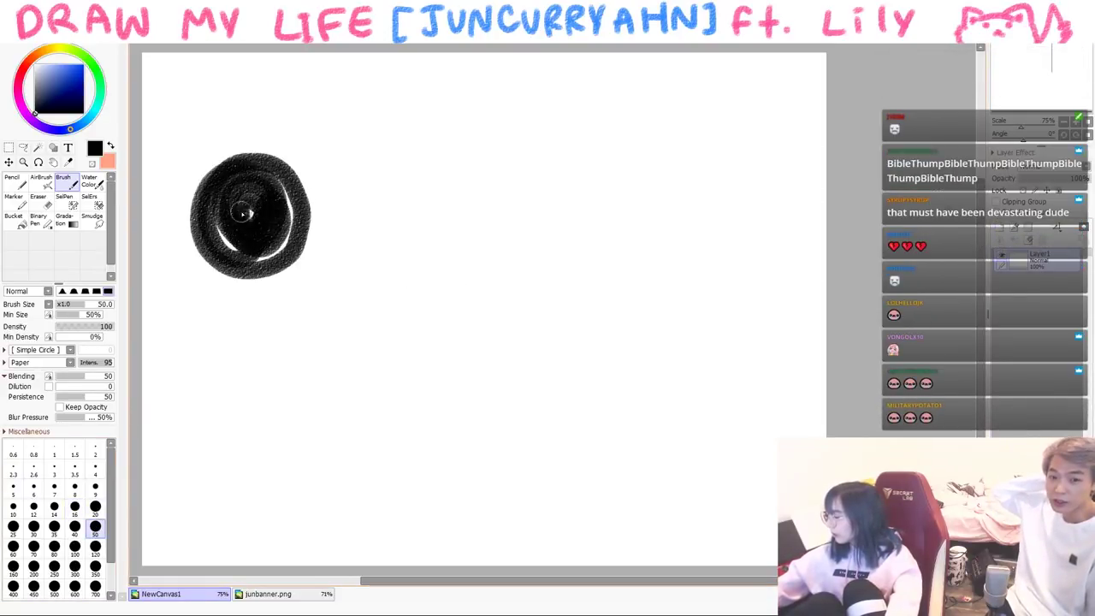
pyautogui.moveTo(731, 174)
pyautogui.mouseDown()
pyautogui.moveTo(782, 237)
pyautogui.moveTo(697, 242)
pyautogui.moveTo(735, 214)
pyautogui.moveTo(719, 240)
pyautogui.mouseUp()
pyautogui.moveTo(358, 357)
pyautogui.mouseDown()
pyautogui.moveTo(411, 327)
pyautogui.moveTo(599, 352)
pyautogui.mouseUp()
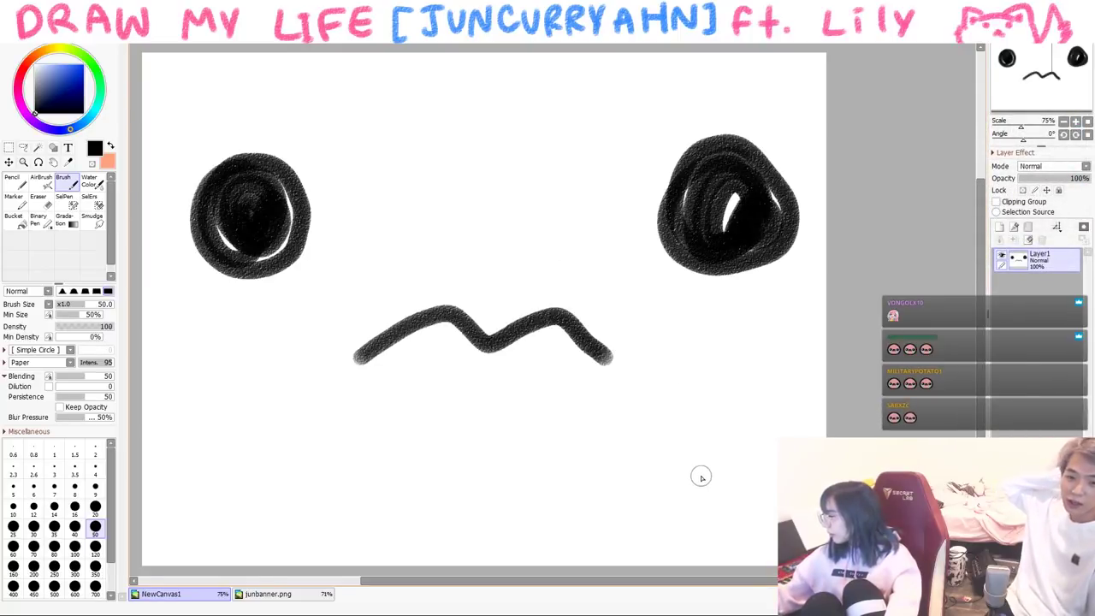
pyautogui.moveTo(208, 324)
pyautogui.mouseDown()
pyautogui.moveTo(237, 440)
pyautogui.moveTo(212, 329)
pyautogui.mouseUp()
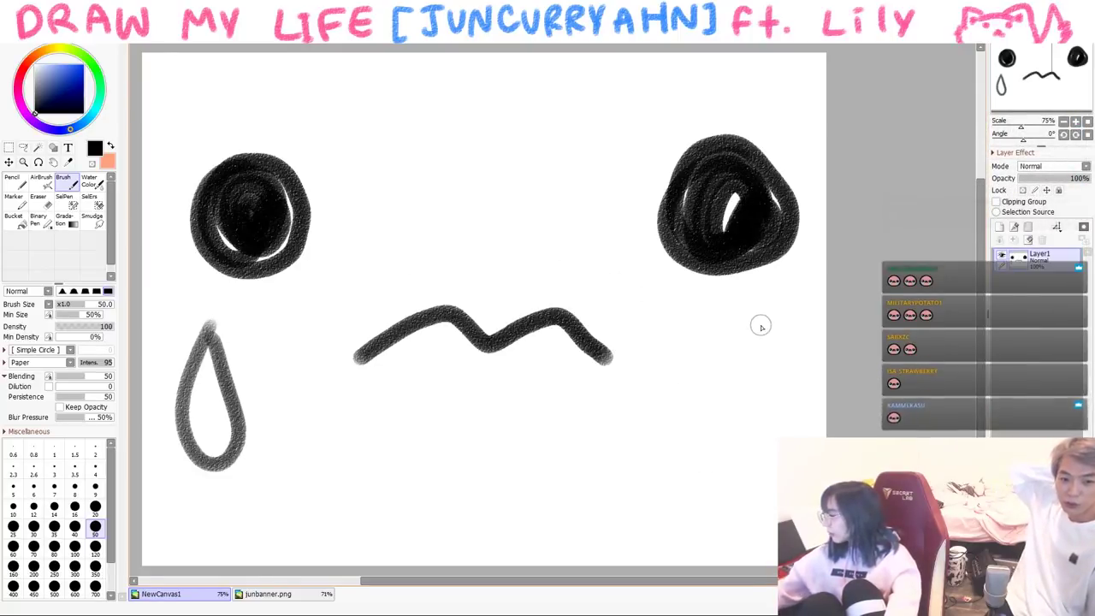
pyautogui.moveTo(725, 326)
pyautogui.mouseDown()
pyautogui.moveTo(717, 482)
pyautogui.moveTo(729, 326)
pyautogui.mouseUp()
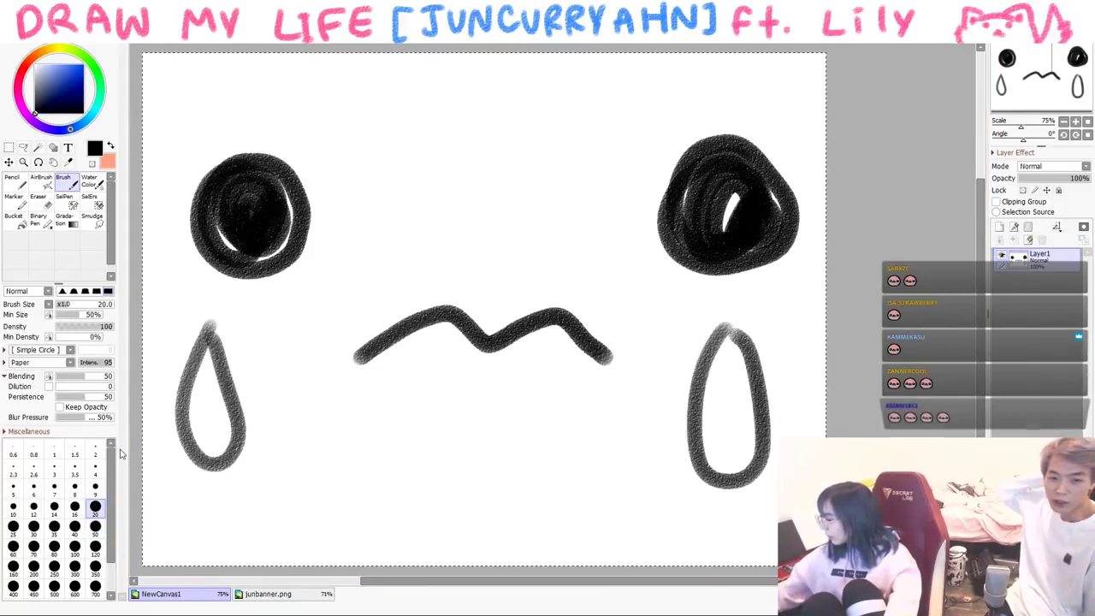
# - Clear the crying face, draw two overlapping head circles and write MOM in the left one
pyautogui.press('Delete')
pyautogui.moveTo(283, 276)
pyautogui.mouseDown()
pyautogui.moveTo(256, 239)
pyautogui.moveTo(334, 278)
pyautogui.mouseUp()
pyautogui.moveTo(334, 278)
pyautogui.mouseDown()
pyautogui.moveTo(303, 181)
pyautogui.moveTo(363, 209)
pyautogui.moveTo(452, 191)
pyautogui.moveTo(398, 198)
pyautogui.mouseUp()
pyautogui.moveTo(276, 253)
pyautogui.mouseDown()
pyautogui.moveTo(303, 237)
pyautogui.moveTo(400, 253)
pyautogui.moveTo(390, 255)
pyautogui.mouseUp()
# - Write 'sis' in the right circle and draw the boy below, with arms reaching down from both circles
pyautogui.click(416, 227)
pyautogui.moveTo(415, 238)
pyautogui.mouseDown()
pyautogui.moveTo(414, 257)
pyautogui.moveTo(438, 258)
pyautogui.mouseUp()
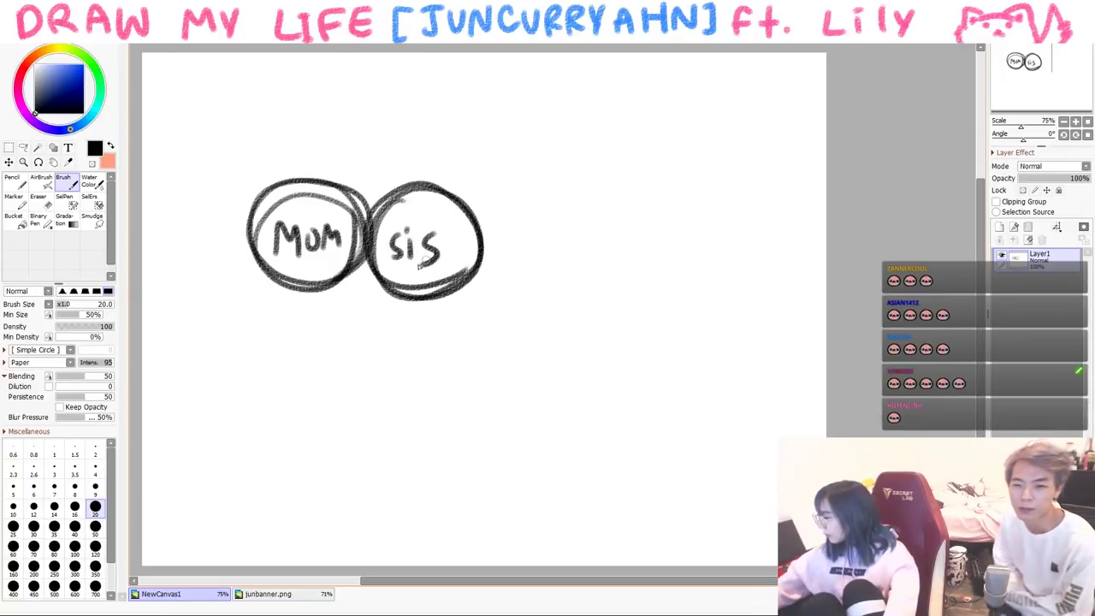
pyautogui.moveTo(295, 398)
pyautogui.mouseDown()
pyautogui.moveTo(399, 367)
pyautogui.moveTo(389, 409)
pyautogui.mouseUp()
pyautogui.moveTo(298, 369)
pyautogui.mouseDown()
pyautogui.moveTo(325, 417)
pyautogui.moveTo(359, 423)
pyautogui.mouseUp()
pyautogui.moveTo(370, 407); pyautogui.dragTo(370, 422)
pyautogui.moveTo(304, 466); pyautogui.dragTo(323, 435)
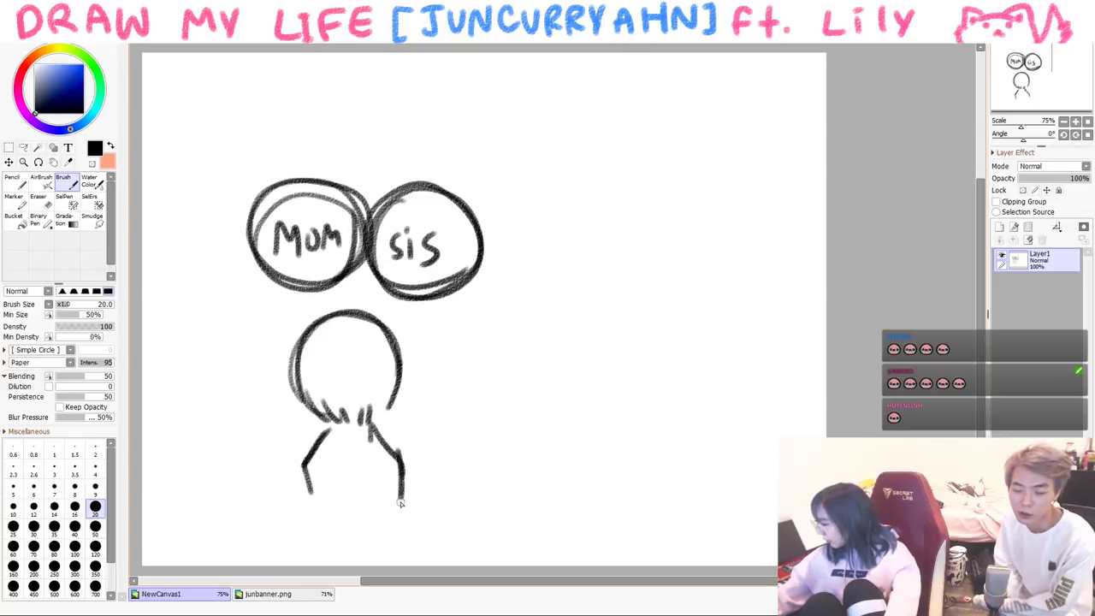
pyautogui.moveTo(389, 466); pyautogui.dragTo(392, 541)
pyautogui.moveTo(301, 466); pyautogui.dragTo(312, 540)
pyautogui.moveTo(287, 293); pyautogui.dragTo(264, 374)
pyautogui.moveTo(333, 294); pyautogui.dragTo(334, 301)
pyautogui.moveTo(443, 296); pyautogui.dragTo(460, 368)
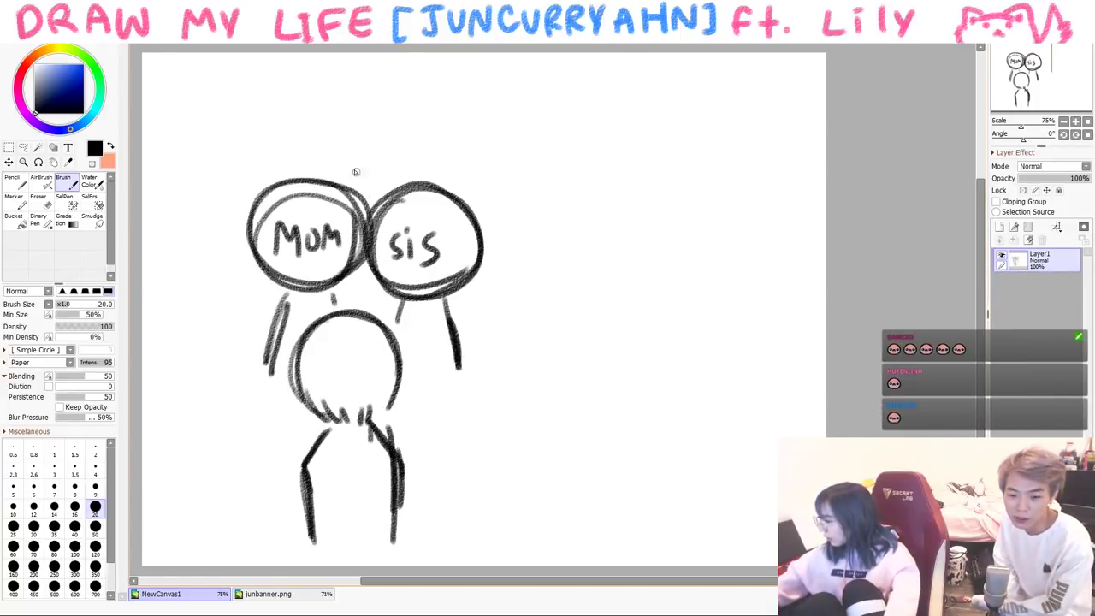
# - Replace the undone 'go' with 'finish it!' above the heads, add '—ok.' beside the boy, then cut the scene
pyautogui.moveTo(283, 98)
pyautogui.mouseDown()
pyautogui.moveTo(275, 135)
pyautogui.moveTo(300, 103)
pyautogui.mouseUp()
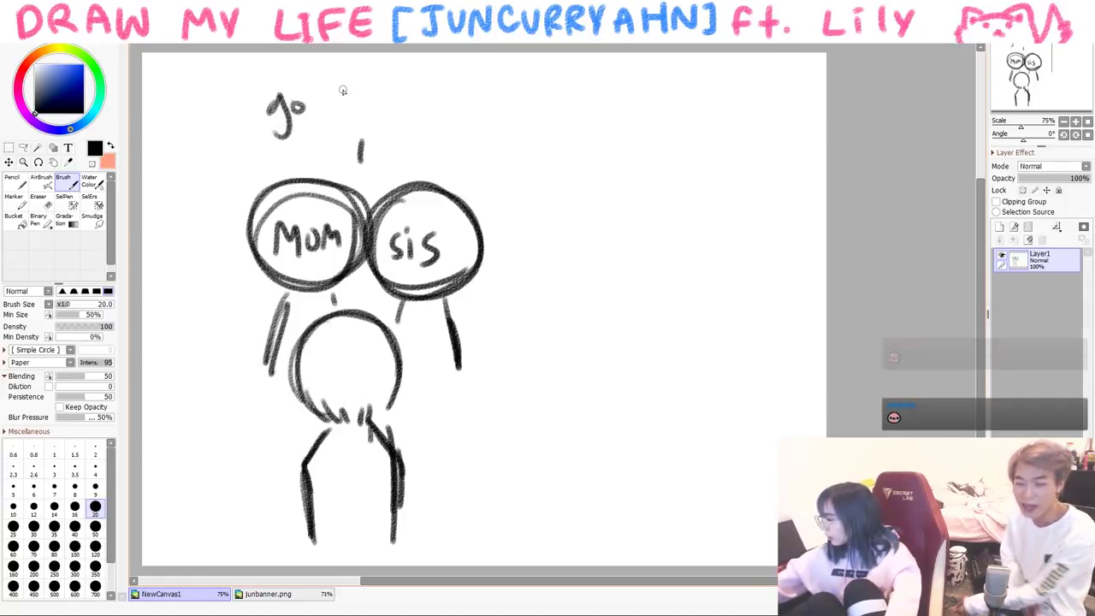
pyautogui.hotkey('ctrl', 'z')
pyautogui.hotkey('ctrl', 'z')
pyautogui.moveTo(296, 89)
pyautogui.mouseDown()
pyautogui.moveTo(281, 144)
pyautogui.moveTo(308, 124)
pyautogui.mouseUp()
pyautogui.moveTo(320, 120)
pyautogui.mouseDown()
pyautogui.moveTo(321, 136)
pyautogui.moveTo(402, 130)
pyautogui.moveTo(444, 153)
pyautogui.mouseUp()
pyautogui.click(438, 162)
pyautogui.moveTo(420, 412); pyautogui.dragTo(462, 404)
pyautogui.moveTo(485, 386); pyautogui.dragTo(500, 412)
pyautogui.moveTo(514, 382); pyautogui.dragTo(512, 411)
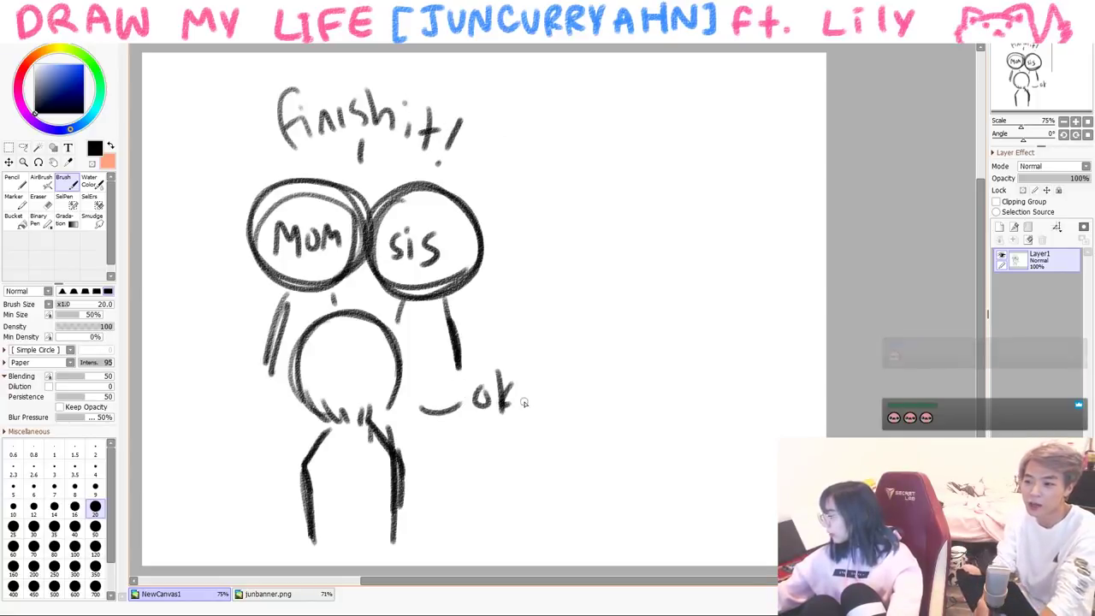
pyautogui.click(526, 411)
pyautogui.hotkey('ctrl', 'x')
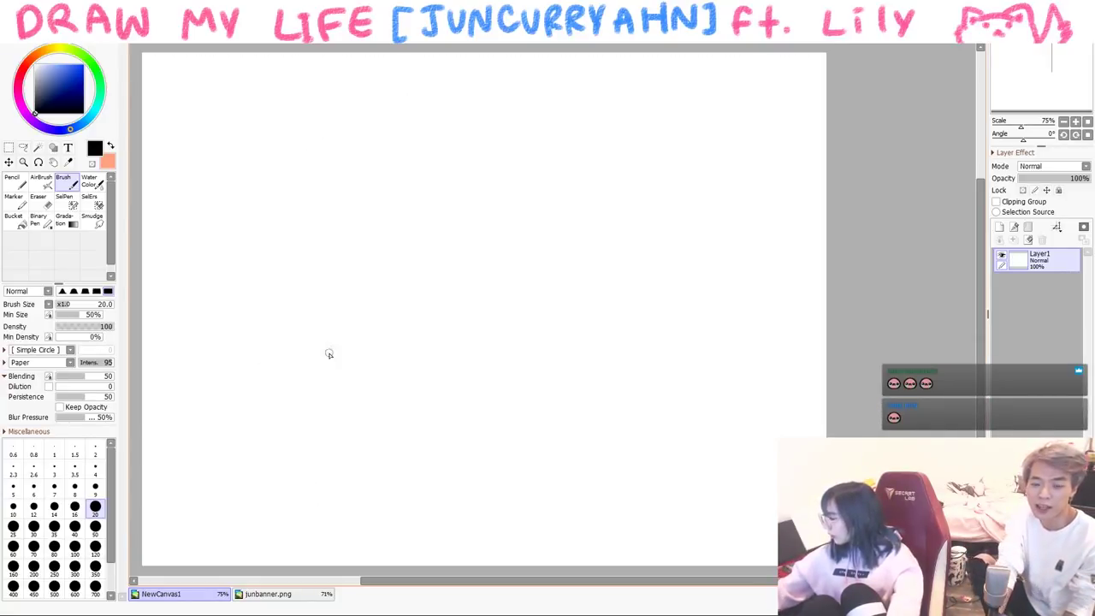
# - Undo a stray paste, then handwrite 'When' inside the box and 'Live:' beside it
pyautogui.hotkey('ctrl', 'v')
pyautogui.hotkey('ctrl', 'z')
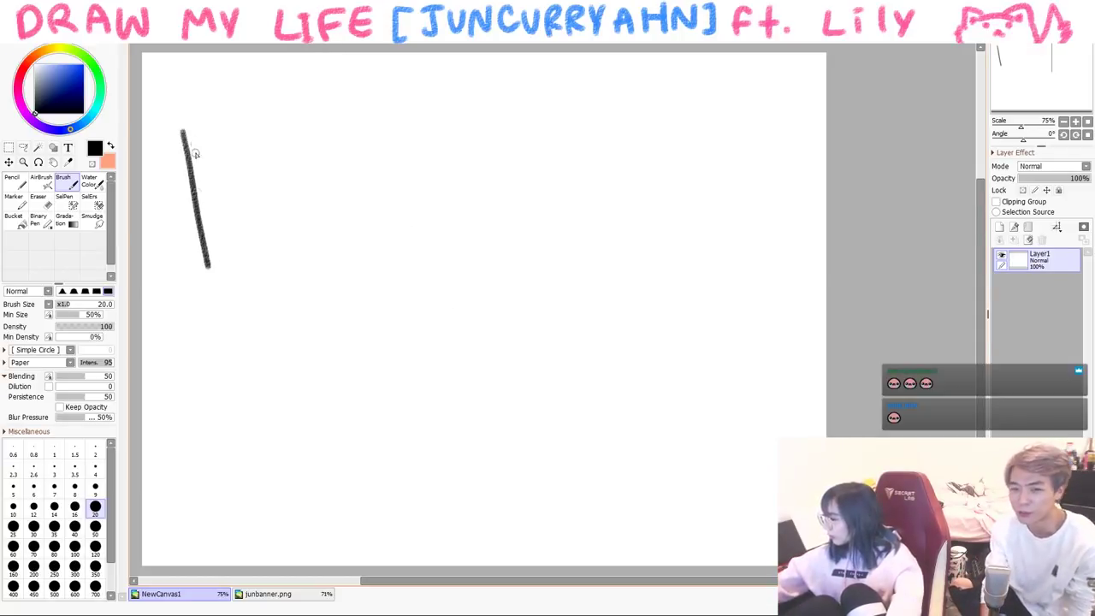
pyautogui.moveTo(208, 147)
pyautogui.mouseDown()
pyautogui.moveTo(215, 172)
pyautogui.moveTo(243, 142)
pyautogui.mouseUp()
pyautogui.moveTo(247, 135); pyautogui.dragTo(259, 149)
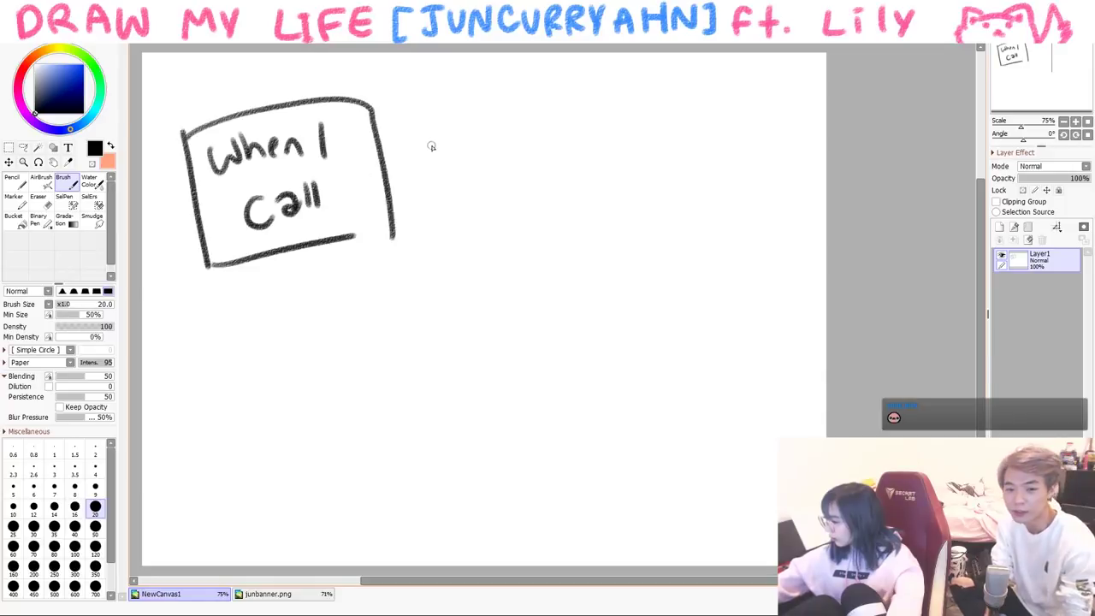
pyautogui.moveTo(407, 149); pyautogui.dragTo(417, 136)
pyautogui.moveTo(415, 165); pyautogui.dragTo(420, 169)
pyautogui.moveTo(532, 134)
pyautogui.mouseDown()
pyautogui.moveTo(599, 127)
pyautogui.moveTo(607, 152)
pyautogui.mouseUp()
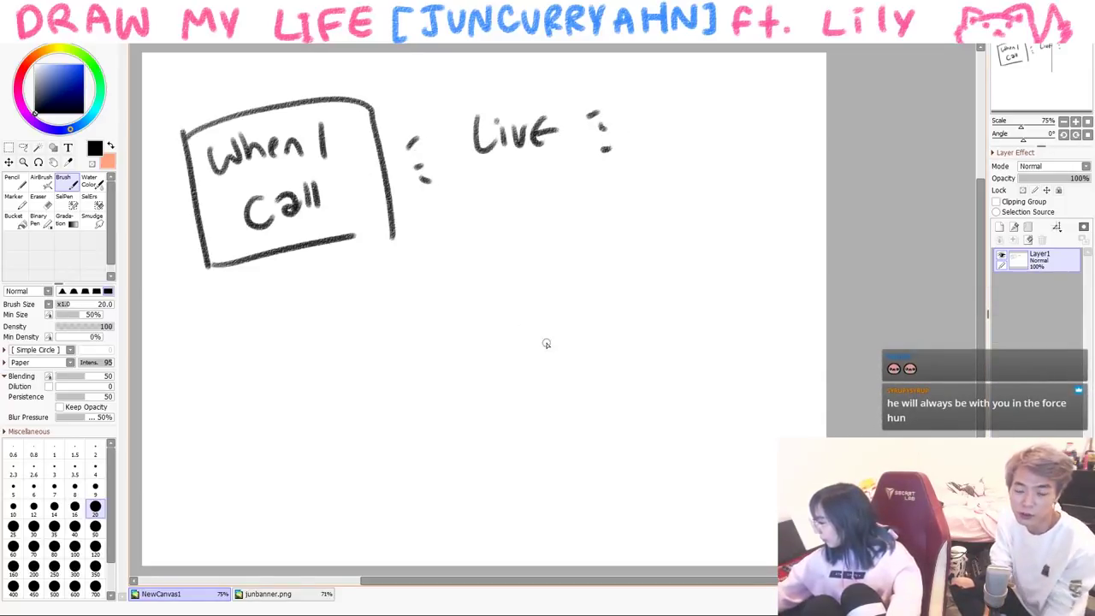
# - Scribble thick zigzag strokes below the box with the size 50 brush
pyautogui.click(95, 526)
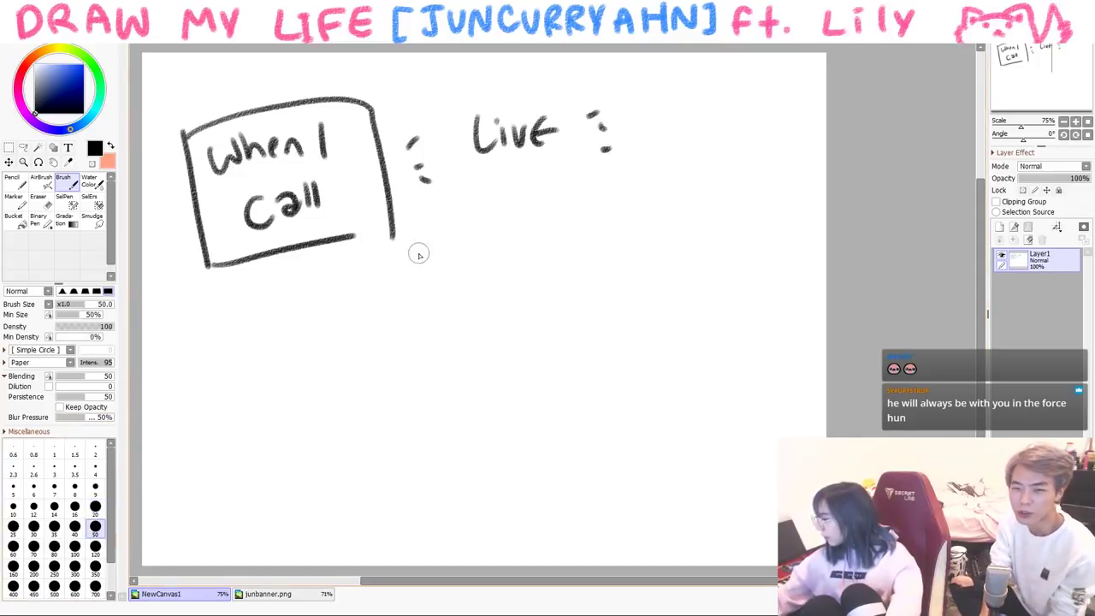
pyautogui.moveTo(419, 249); pyautogui.dragTo(267, 341)
pyautogui.moveTo(314, 343); pyautogui.dragTo(601, 213)
pyautogui.moveTo(366, 364); pyautogui.dragTo(550, 417)
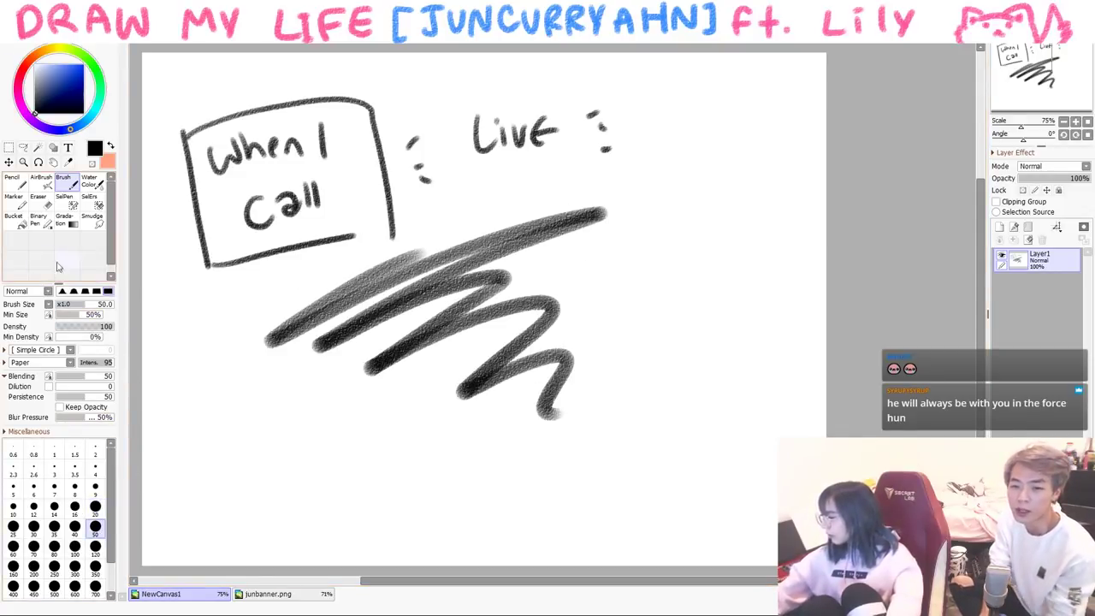
# - At size 20, draw a figure with a thought bubble, then clear the canvas
pyautogui.click(95, 506)
pyautogui.moveTo(692, 417)
pyautogui.mouseDown()
pyautogui.moveTo(634, 432)
pyautogui.moveTo(667, 485)
pyautogui.moveTo(654, 423)
pyautogui.moveTo(683, 446)
pyautogui.moveTo(713, 429)
pyautogui.mouseUp()
pyautogui.moveTo(633, 424); pyautogui.dragTo(722, 431)
pyautogui.moveTo(660, 481)
pyautogui.mouseDown()
pyautogui.moveTo(635, 525)
pyautogui.moveTo(634, 546)
pyautogui.moveTo(703, 539)
pyautogui.mouseUp()
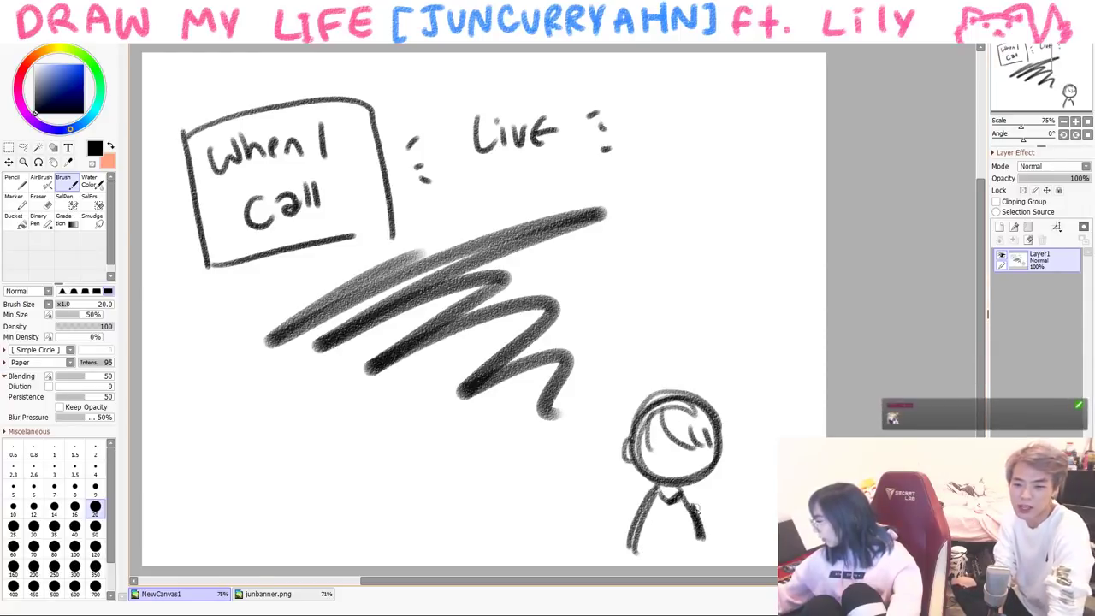
pyautogui.moveTo(700, 356)
pyautogui.mouseDown()
pyautogui.moveTo(731, 342)
pyautogui.moveTo(678, 348)
pyautogui.moveTo(682, 316)
pyautogui.moveTo(709, 320)
pyautogui.moveTo(664, 311)
pyautogui.moveTo(700, 304)
pyautogui.moveTo(691, 333)
pyautogui.mouseUp()
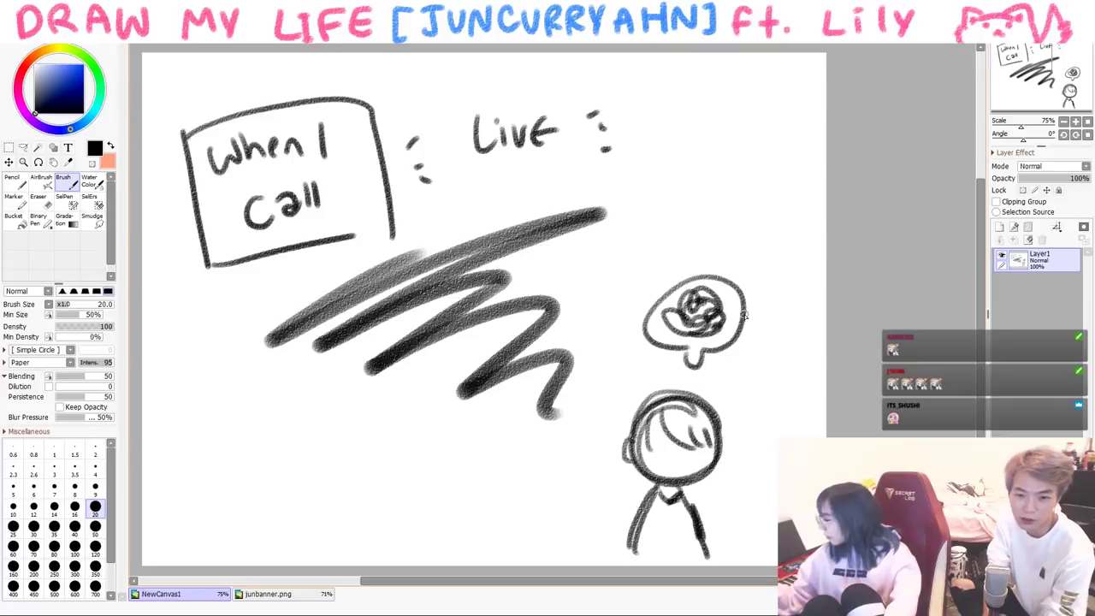
pyautogui.press('Delete')
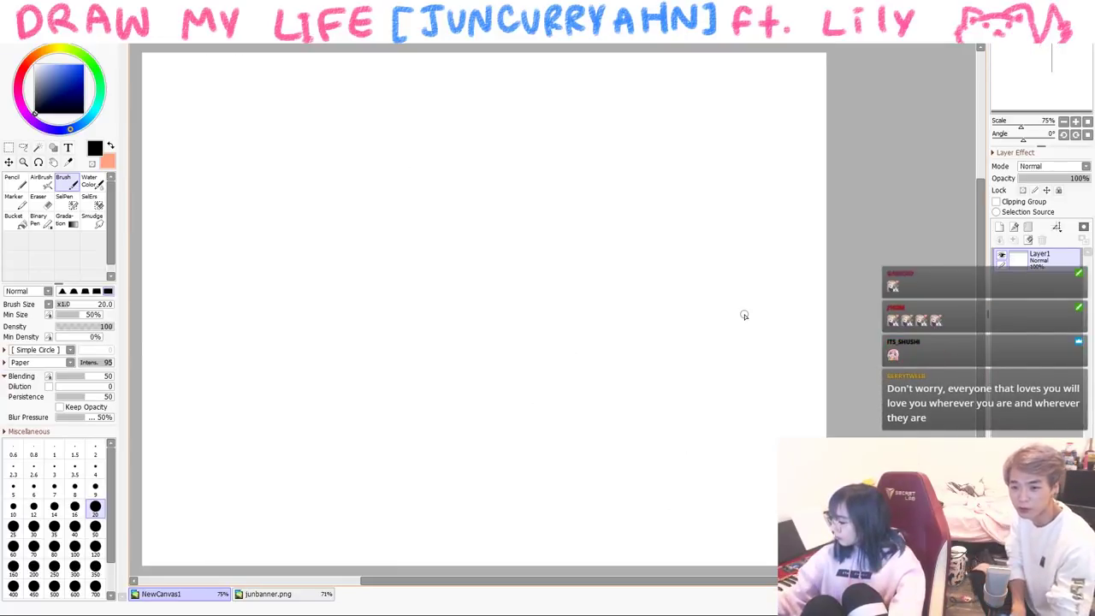
# - At brush size 16, draw an oval head with hair and dot eyes
pyautogui.press('[')
pyautogui.moveTo(337, 154)
pyautogui.mouseDown()
pyautogui.moveTo(375, 270)
pyautogui.moveTo(337, 134)
pyautogui.moveTo(424, 189)
pyautogui.moveTo(358, 258)
pyautogui.moveTo(314, 204)
pyautogui.moveTo(421, 219)
pyautogui.mouseUp()
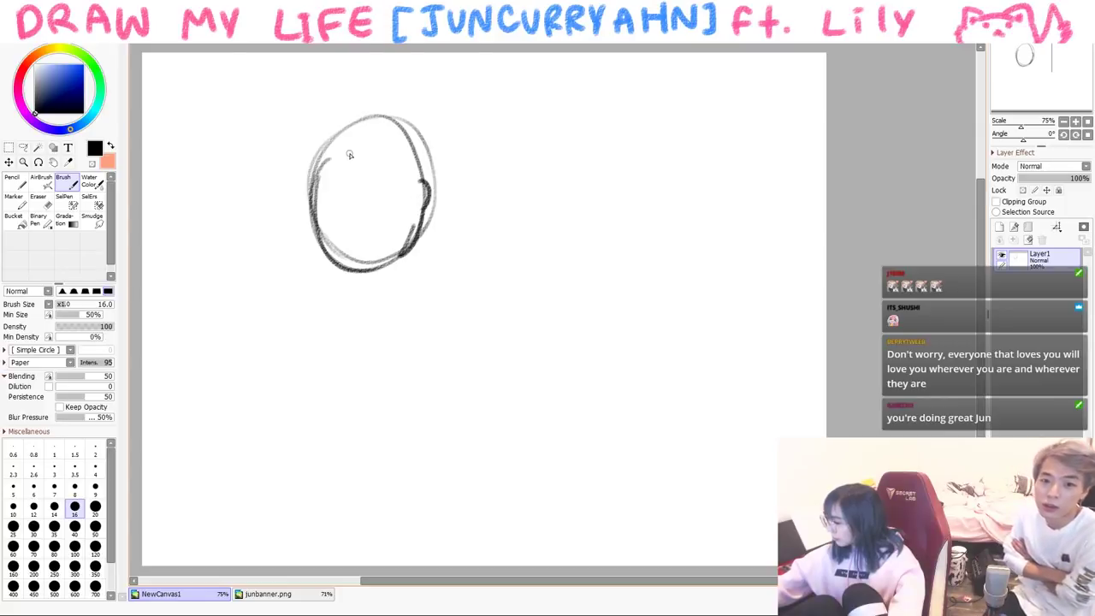
pyautogui.moveTo(342, 166)
pyautogui.mouseDown()
pyautogui.moveTo(376, 198)
pyautogui.moveTo(393, 175)
pyautogui.mouseUp()
pyautogui.moveTo(317, 183)
pyautogui.mouseDown()
pyautogui.moveTo(375, 119)
pyautogui.moveTo(423, 137)
pyautogui.moveTo(430, 179)
pyautogui.mouseUp()
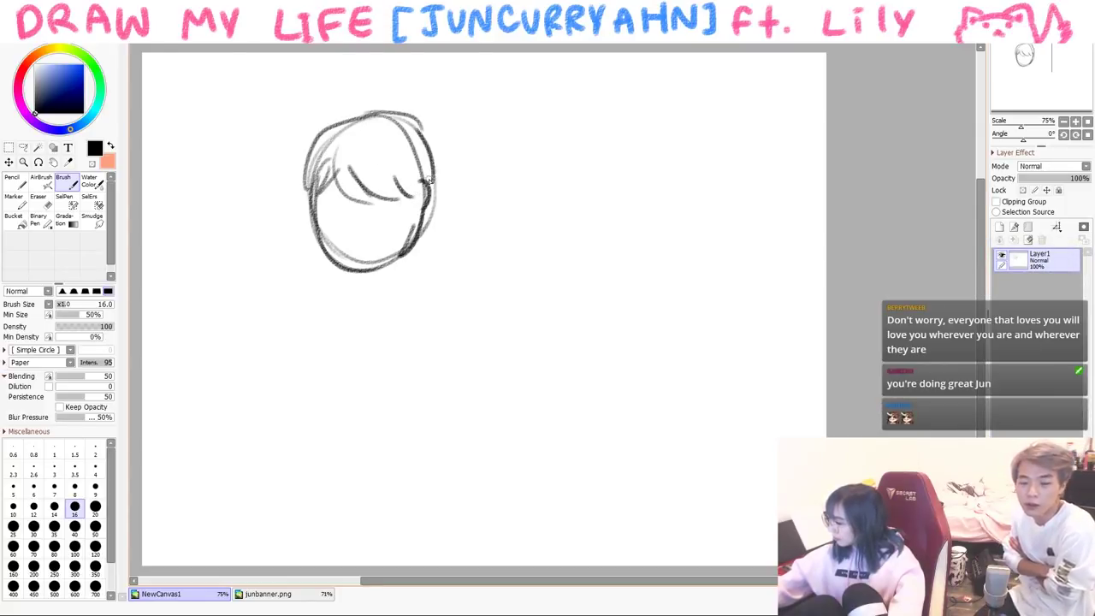
pyautogui.click(334, 203)
pyautogui.moveTo(340, 184); pyautogui.dragTo(320, 198)
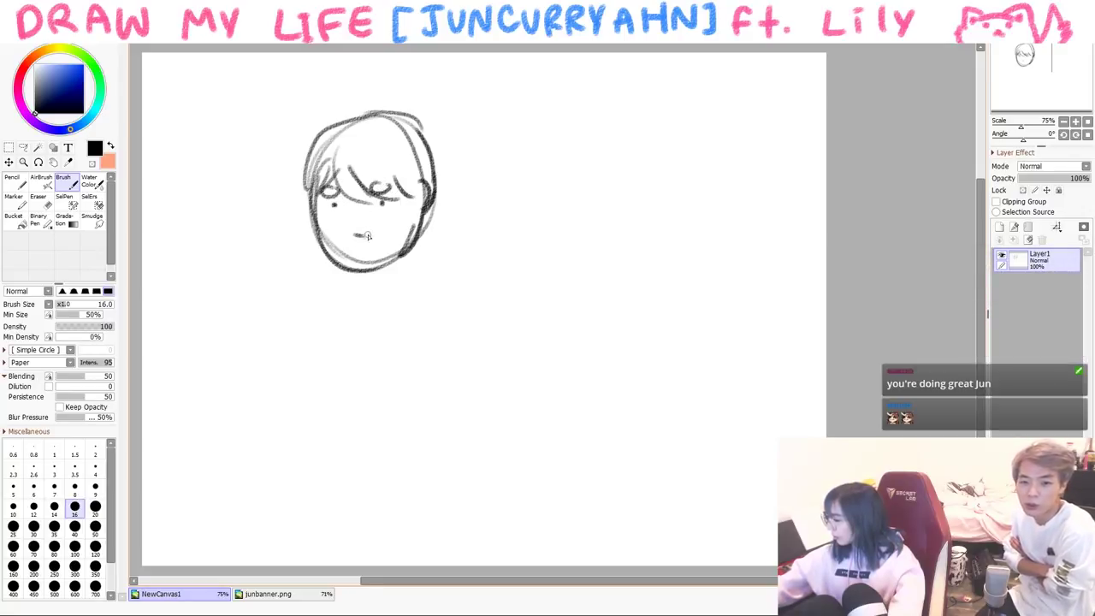
pyautogui.moveTo(382, 205)
pyautogui.mouseDown()
pyautogui.moveTo(339, 206)
pyautogui.moveTo(377, 276)
pyautogui.moveTo(326, 241)
pyautogui.moveTo(402, 255)
pyautogui.mouseUp()
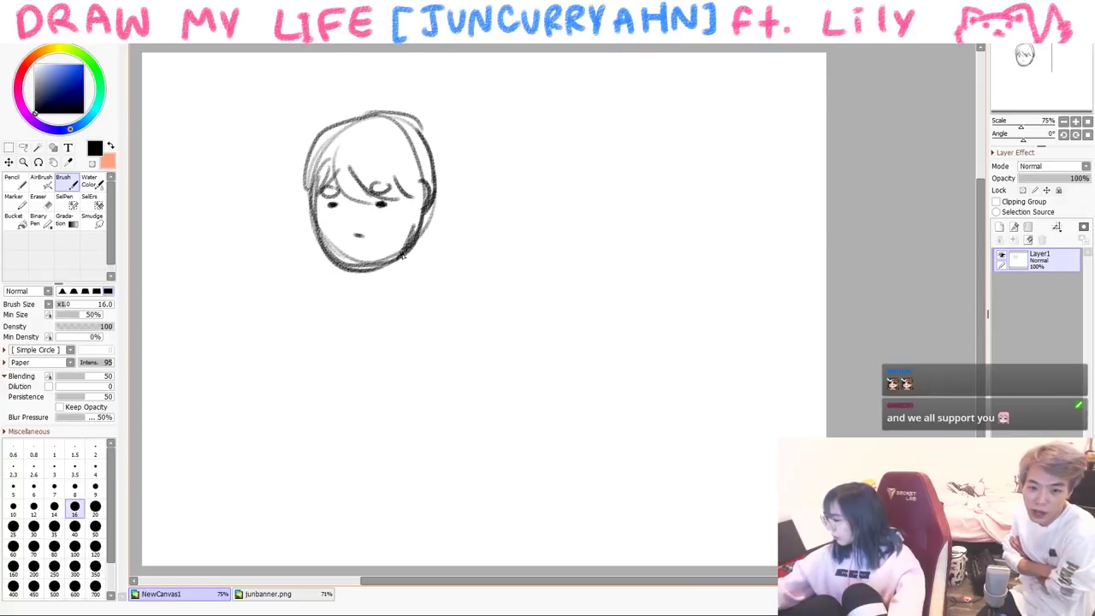
pyautogui.moveTo(407, 128); pyautogui.dragTo(305, 214)
pyautogui.moveTo(425, 159)
pyautogui.mouseDown()
pyautogui.moveTo(441, 202)
pyautogui.moveTo(358, 202)
pyautogui.moveTo(395, 170)
pyautogui.moveTo(424, 197)
pyautogui.mouseUp()
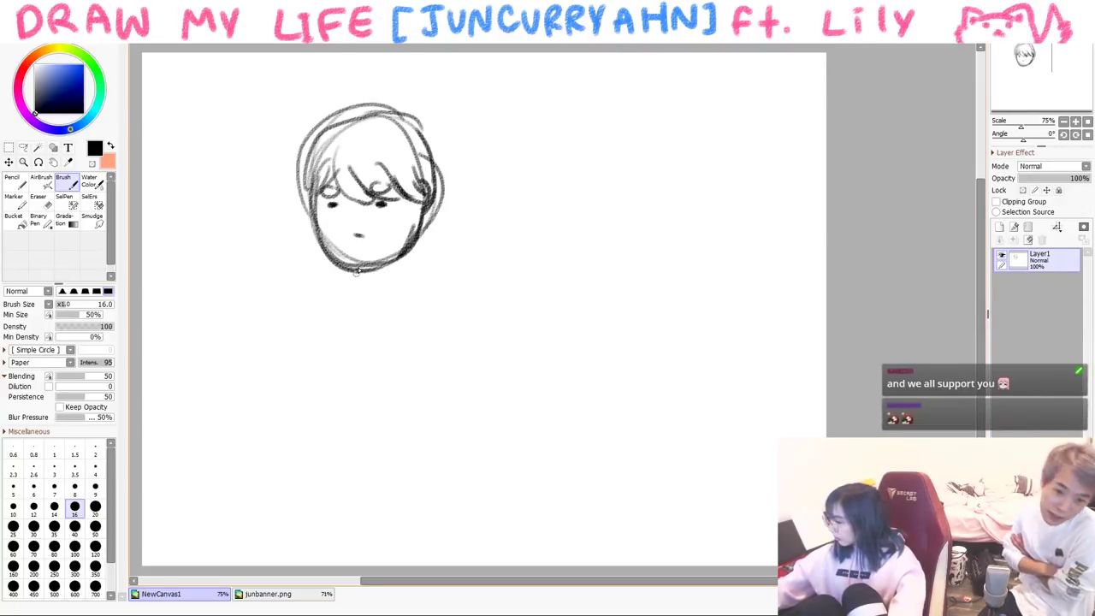
# - Sketch the body below the neck, undo it, and redraw it with an arm and hand
pyautogui.moveTo(391, 295); pyautogui.dragTo(407, 359)
pyautogui.moveTo(386, 275)
pyautogui.mouseDown()
pyautogui.moveTo(405, 342)
pyautogui.moveTo(400, 395)
pyautogui.mouseUp()
pyautogui.moveTo(380, 301)
pyautogui.mouseDown()
pyautogui.moveTo(374, 381)
pyautogui.moveTo(389, 391)
pyautogui.moveTo(377, 394)
pyautogui.moveTo(400, 404)
pyautogui.mouseUp()
pyautogui.moveTo(346, 301); pyautogui.dragTo(332, 399)
pyautogui.moveTo(330, 396); pyautogui.dragTo(376, 395)
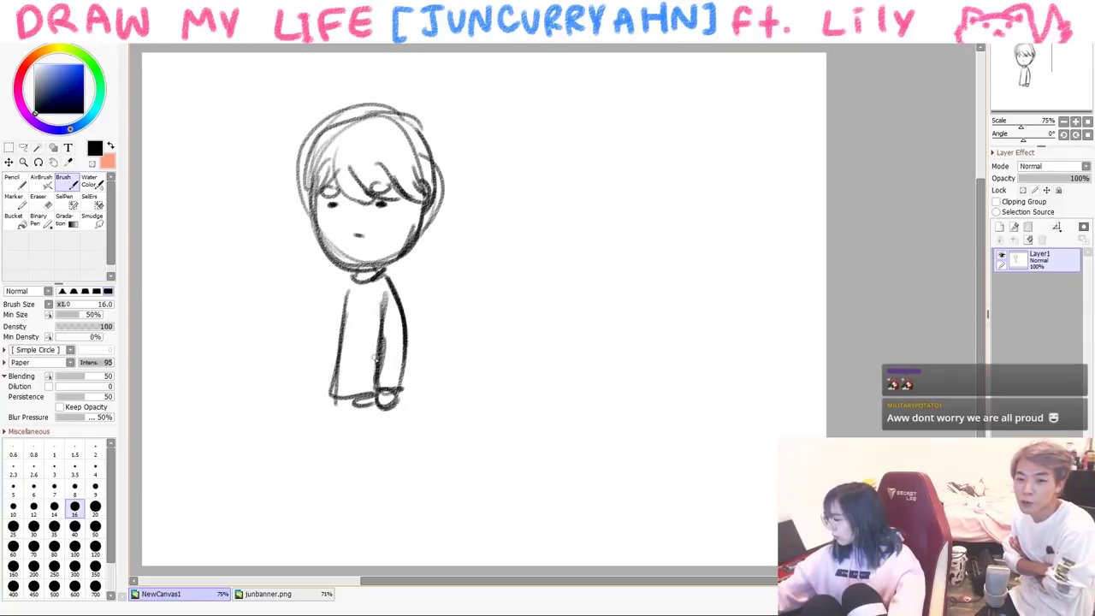
pyautogui.moveTo(346, 278); pyautogui.dragTo(320, 370)
pyautogui.hotkey('ctrl', 'z')
pyautogui.hotkey('ctrl', 'z')
pyautogui.hotkey('ctrl', 'z')
pyautogui.hotkey('ctrl', 'z')
pyautogui.hotkey('ctrl', 'z')
pyautogui.hotkey('ctrl', 'z')
pyautogui.hotkey('ctrl', 'z')
pyautogui.hotkey('ctrl', 'z')
pyautogui.hotkey('ctrl', 'z')
pyautogui.hotkey('ctrl', 'z')
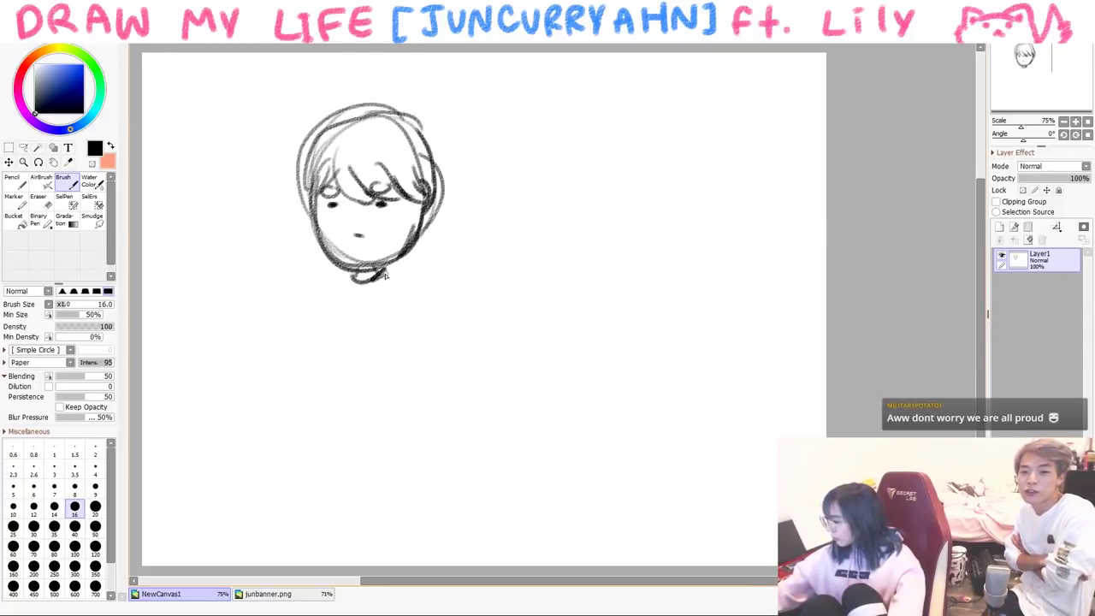
pyautogui.moveTo(385, 275); pyautogui.dragTo(418, 348)
pyautogui.moveTo(381, 313); pyautogui.dragTo(389, 352)
pyautogui.moveTo(418, 345)
pyautogui.mouseDown()
pyautogui.moveTo(388, 346)
pyautogui.moveTo(389, 383)
pyautogui.moveTo(376, 354)
pyautogui.moveTo(370, 389)
pyautogui.mouseUp()
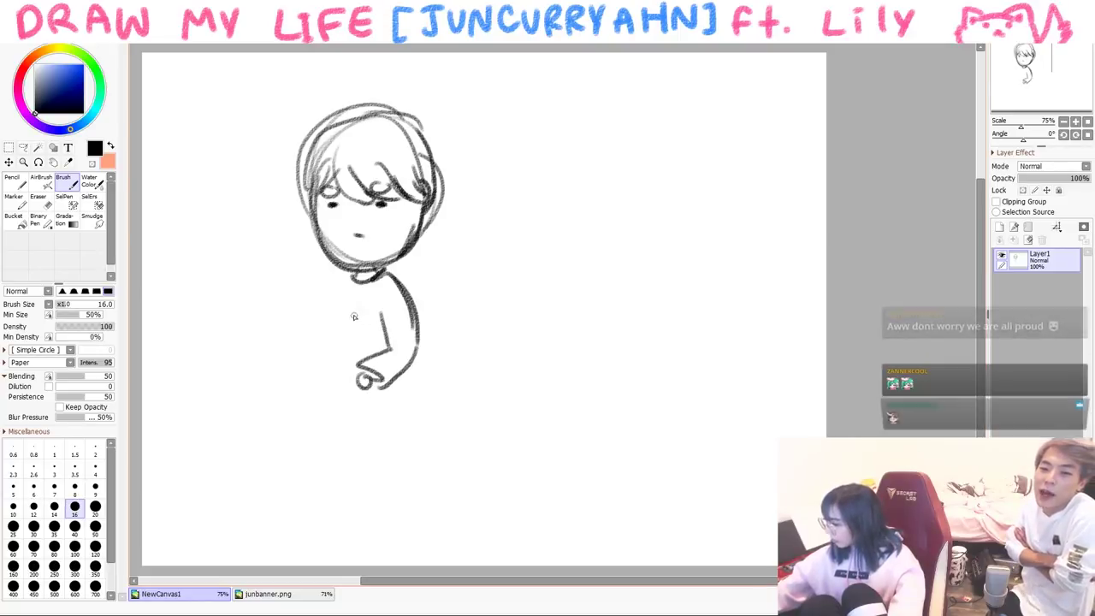
# - Draw the forearm, left shoulder and arm, and a hand holding something
pyautogui.moveTo(389, 345); pyautogui.dragTo(274, 327)
pyautogui.moveTo(342, 276); pyautogui.dragTo(287, 308)
pyautogui.hotkey('ctrl', 'z')
pyautogui.hotkey('ctrl', 'z')
pyautogui.moveTo(345, 272); pyautogui.dragTo(296, 338)
pyautogui.moveTo(336, 296)
pyautogui.mouseDown()
pyautogui.moveTo(297, 334)
pyautogui.moveTo(326, 362)
pyautogui.moveTo(301, 373)
pyautogui.mouseUp()
pyautogui.moveTo(318, 358)
pyautogui.mouseDown()
pyautogui.moveTo(336, 375)
pyautogui.moveTo(323, 373)
pyautogui.mouseUp()
pyautogui.moveTo(298, 317)
pyautogui.mouseDown()
pyautogui.moveTo(329, 364)
pyautogui.moveTo(297, 424)
pyautogui.moveTo(366, 432)
pyautogui.mouseUp()
# - Sketch the tilted stacks of papers under the figure along with its legs
pyautogui.moveTo(389, 381); pyautogui.dragTo(367, 432)
pyautogui.moveTo(312, 377)
pyautogui.mouseDown()
pyautogui.moveTo(267, 386)
pyautogui.moveTo(242, 454)
pyautogui.mouseUp()
pyautogui.moveTo(243, 453); pyautogui.dragTo(304, 473)
pyautogui.moveTo(314, 435)
pyautogui.mouseDown()
pyautogui.moveTo(306, 473)
pyautogui.moveTo(395, 484)
pyautogui.mouseUp()
pyautogui.moveTo(381, 418); pyautogui.dragTo(394, 479)
pyautogui.moveTo(322, 486)
pyautogui.mouseDown()
pyautogui.moveTo(304, 484)
pyautogui.moveTo(313, 484)
pyautogui.mouseUp()
pyautogui.moveTo(387, 409)
pyautogui.mouseDown()
pyautogui.moveTo(429, 429)
pyautogui.moveTo(395, 501)
pyautogui.mouseUp()
pyautogui.moveTo(391, 489); pyautogui.dragTo(395, 505)
# - Add writing lines on the papers, lengthen the pencil, and draw a tangled thought bubble
pyautogui.moveTo(329, 390); pyautogui.dragTo(359, 400)
pyautogui.moveTo(324, 402); pyautogui.dragTo(353, 410)
pyautogui.moveTo(272, 437); pyautogui.dragTo(294, 445)
pyautogui.moveTo(279, 422)
pyautogui.mouseDown()
pyautogui.moveTo(290, 445)
pyautogui.moveTo(292, 433)
pyautogui.moveTo(346, 431)
pyautogui.moveTo(372, 461)
pyautogui.moveTo(355, 449)
pyautogui.moveTo(368, 449)
pyautogui.moveTo(354, 471)
pyautogui.moveTo(387, 473)
pyautogui.mouseUp()
pyautogui.moveTo(411, 352); pyautogui.dragTo(478, 366)
pyautogui.moveTo(291, 328); pyautogui.dragTo(231, 319)
pyautogui.moveTo(246, 182); pyautogui.dragTo(267, 197)
pyautogui.moveTo(267, 162)
pyautogui.mouseDown()
pyautogui.moveTo(156, 170)
pyautogui.moveTo(233, 184)
pyautogui.mouseUp()
pyautogui.moveTo(180, 170)
pyautogui.mouseDown()
pyautogui.moveTo(198, 150)
pyautogui.moveTo(216, 96)
pyautogui.moveTo(221, 175)
pyautogui.moveTo(186, 145)
pyautogui.moveTo(228, 108)
pyautogui.moveTo(231, 168)
pyautogui.moveTo(196, 163)
pyautogui.mouseUp()
# - Add extra paper sheets to the left and right of the stacks
pyautogui.moveTo(274, 345); pyautogui.dragTo(244, 414)
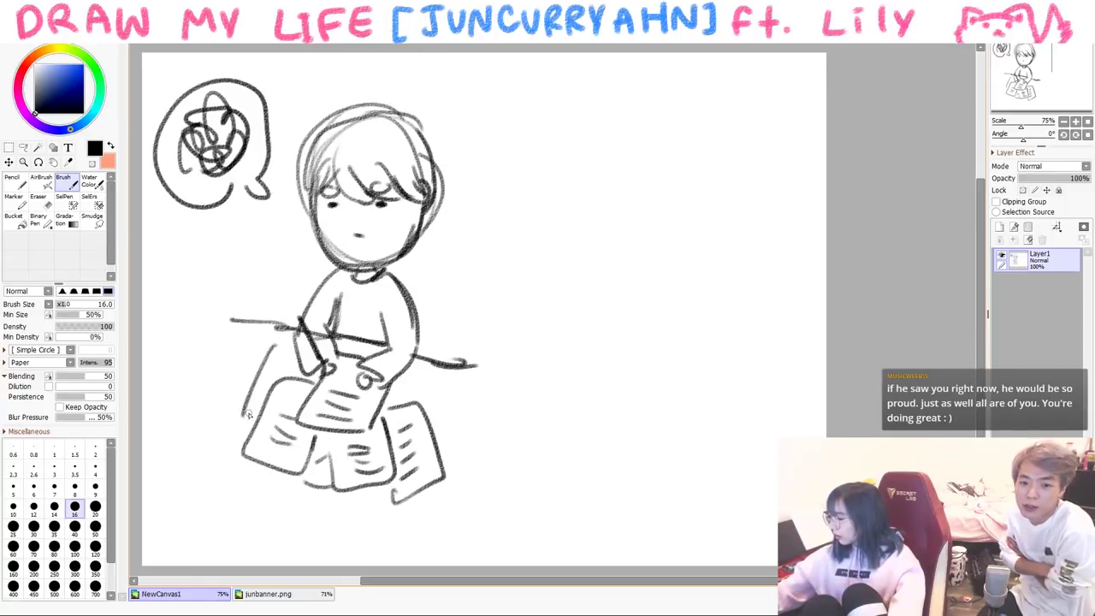
pyautogui.moveTo(407, 377)
pyautogui.mouseDown()
pyautogui.moveTo(457, 405)
pyautogui.moveTo(471, 443)
pyautogui.mouseUp()
pyautogui.moveTo(394, 398); pyautogui.dragTo(419, 391)
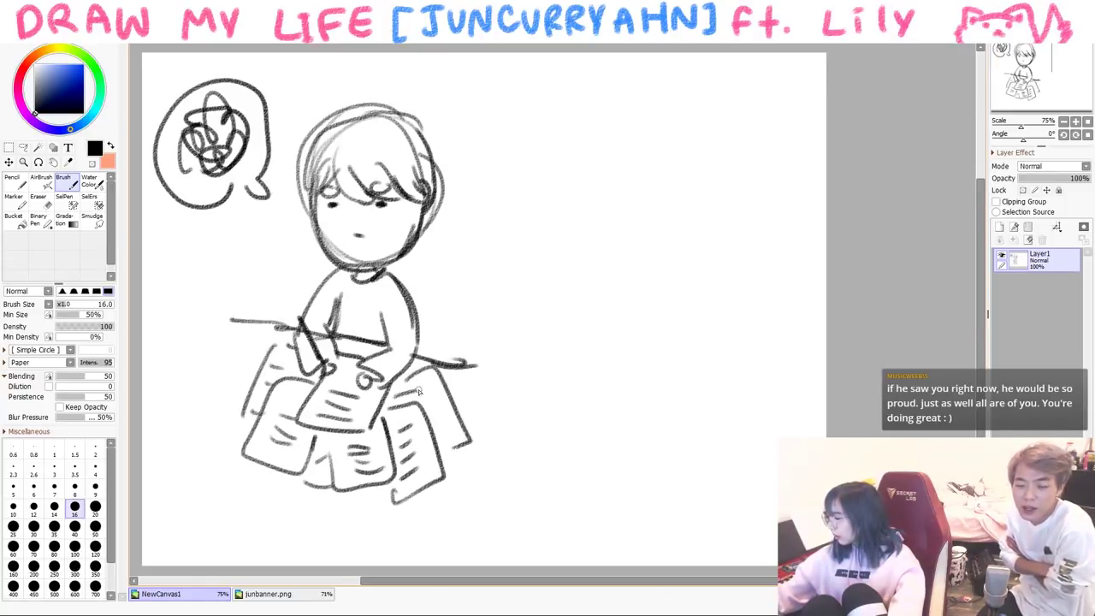
pyautogui.moveTo(219, 390)
pyautogui.mouseDown()
pyautogui.moveTo(221, 512)
pyautogui.moveTo(270, 484)
pyautogui.mouseUp()
pyautogui.moveTo(222, 498); pyautogui.dragTo(368, 496)
# - Draw a long horizontal line with slanted hatching, then clear the canvas and reset brush size to 20
pyautogui.moveTo(462, 360)
pyautogui.mouseDown()
pyautogui.moveTo(542, 376)
pyautogui.moveTo(486, 374)
pyautogui.mouseUp()
pyautogui.moveTo(262, 319)
pyautogui.mouseDown()
pyautogui.moveTo(181, 313)
pyautogui.moveTo(288, 329)
pyautogui.mouseUp()
pyautogui.moveTo(479, 366); pyautogui.dragTo(591, 379)
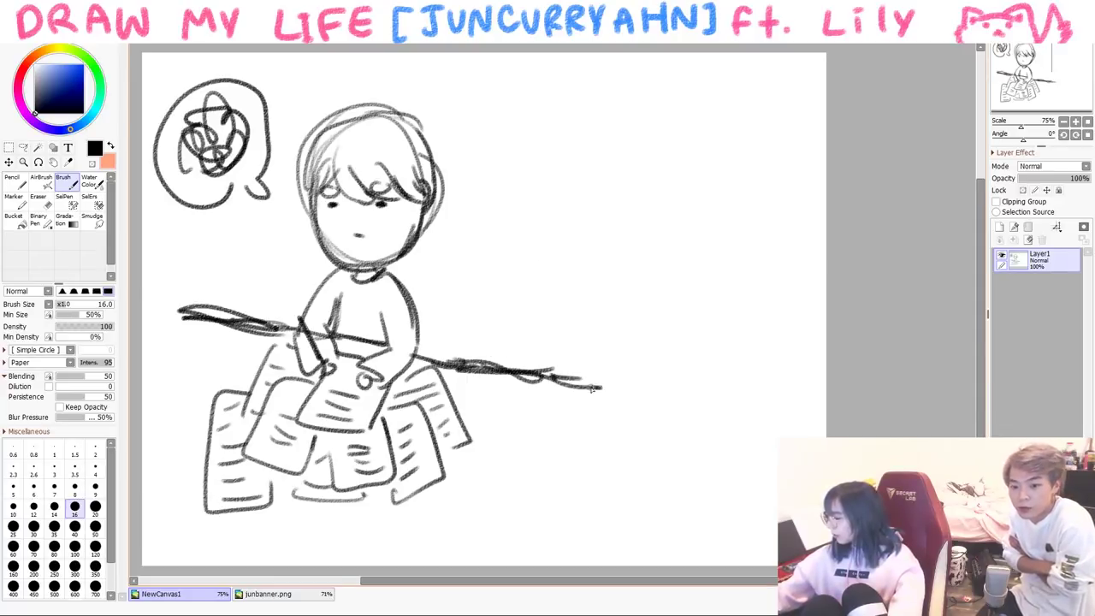
pyautogui.moveTo(605, 391)
pyautogui.mouseDown()
pyautogui.moveTo(561, 462)
pyautogui.moveTo(532, 471)
pyautogui.moveTo(501, 530)
pyautogui.mouseUp()
pyautogui.moveTo(547, 466); pyautogui.dragTo(492, 549)
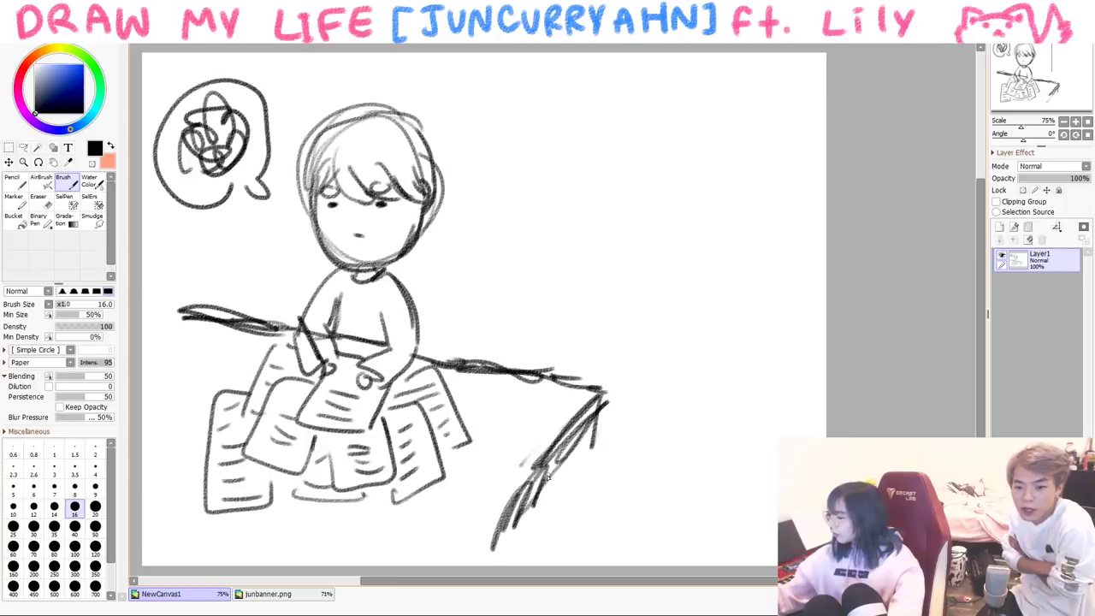
pyautogui.moveTo(581, 443); pyautogui.dragTo(551, 525)
pyautogui.moveTo(548, 474); pyautogui.dragTo(512, 551)
pyautogui.moveTo(528, 496); pyautogui.dragTo(482, 561)
pyautogui.moveTo(556, 467)
pyautogui.mouseDown()
pyautogui.moveTo(512, 553)
pyautogui.moveTo(536, 536)
pyautogui.mouseUp()
pyautogui.moveTo(606, 398)
pyautogui.mouseDown()
pyautogui.moveTo(558, 505)
pyautogui.moveTo(462, 563)
pyautogui.mouseUp()
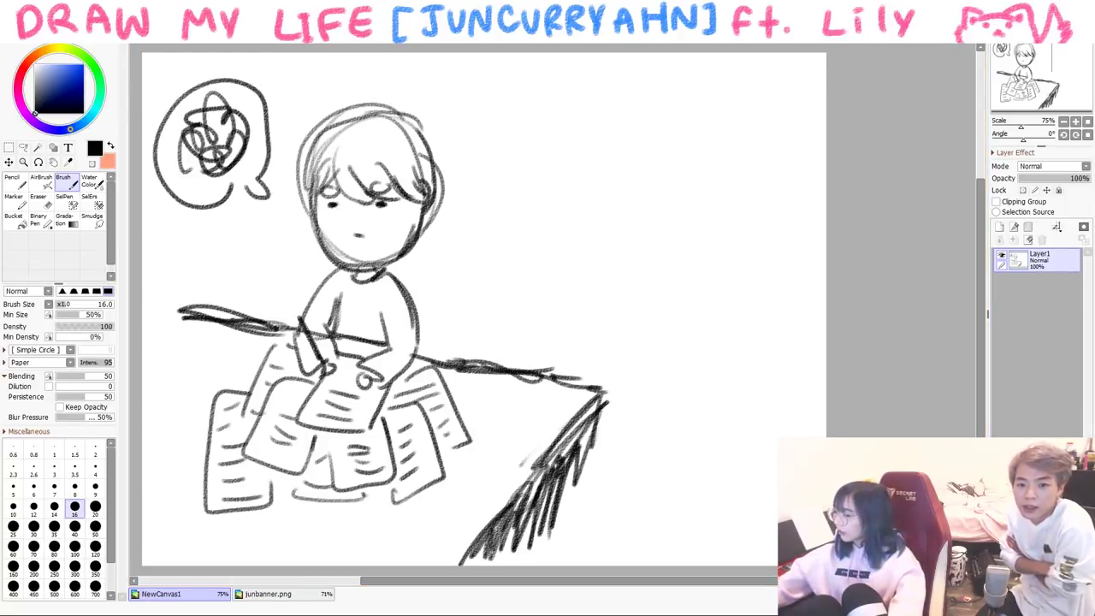
pyautogui.press('Delete')
pyautogui.press(']')
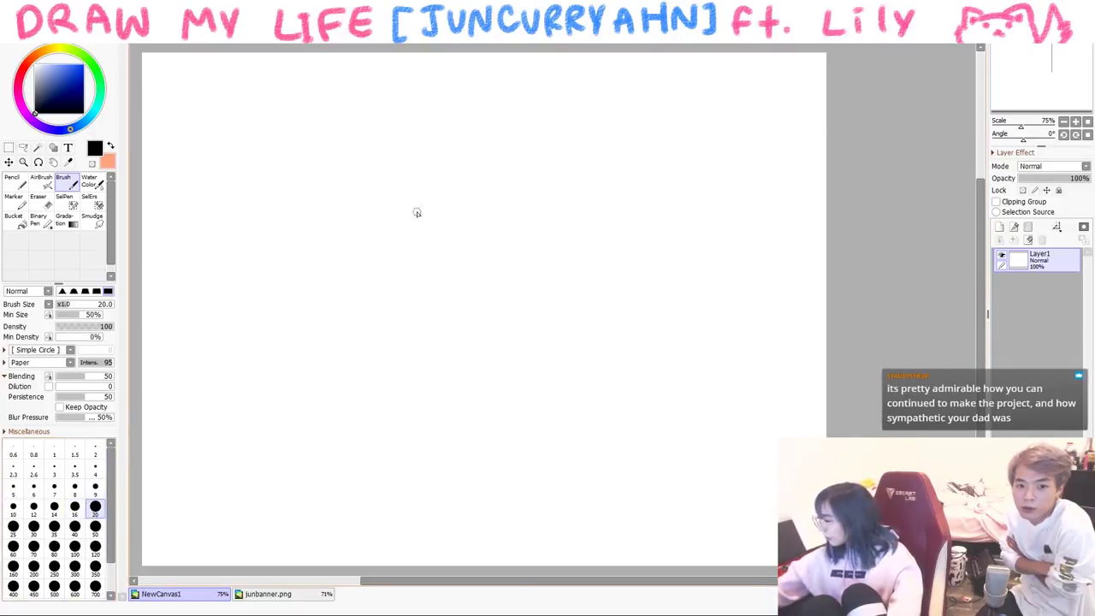
# - Sketch the round face outlines, then draw long hair on the first face at size 12
pyautogui.moveTo(457, 297); pyautogui.dragTo(480, 262)
pyautogui.moveTo(407, 261)
pyautogui.mouseDown()
pyautogui.moveTo(469, 186)
pyautogui.moveTo(462, 197)
pyautogui.moveTo(477, 206)
pyautogui.mouseUp()
pyautogui.moveTo(466, 272)
pyautogui.mouseDown()
pyautogui.moveTo(555, 237)
pyautogui.moveTo(484, 290)
pyautogui.moveTo(599, 163)
pyautogui.moveTo(620, 256)
pyautogui.mouseUp()
pyautogui.press('[')
pyautogui.press('[')
pyautogui.press('[')
pyautogui.press('[')
pyautogui.press('[')
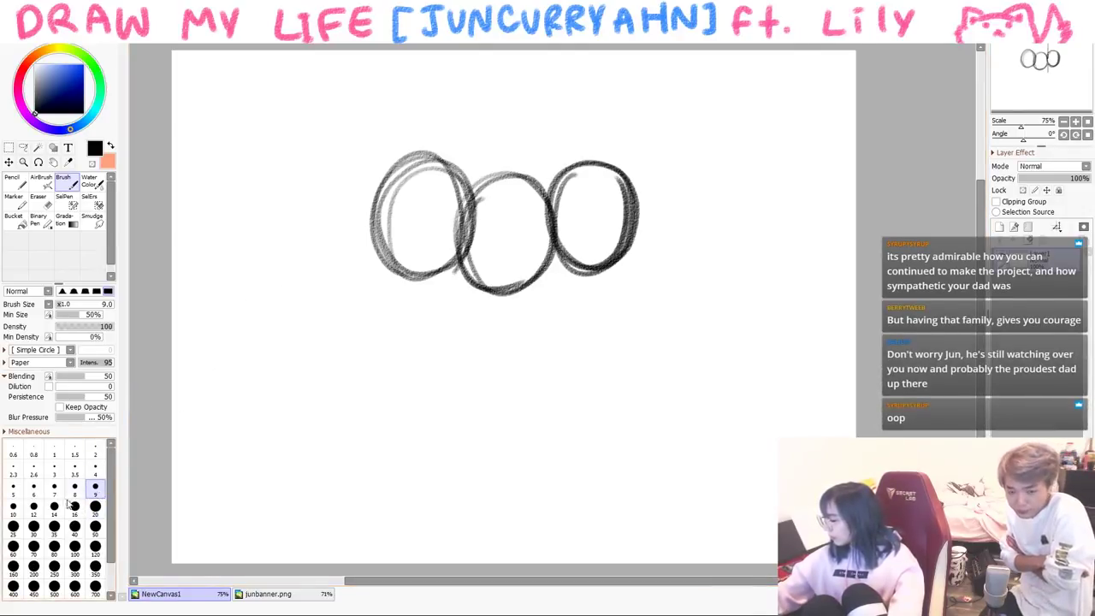
pyautogui.press(']')
pyautogui.press(']')
pyautogui.moveTo(390, 216)
pyautogui.mouseDown()
pyautogui.moveTo(389, 304)
pyautogui.moveTo(379, 219)
pyautogui.moveTo(466, 161)
pyautogui.moveTo(505, 244)
pyautogui.moveTo(537, 231)
pyautogui.mouseUp()
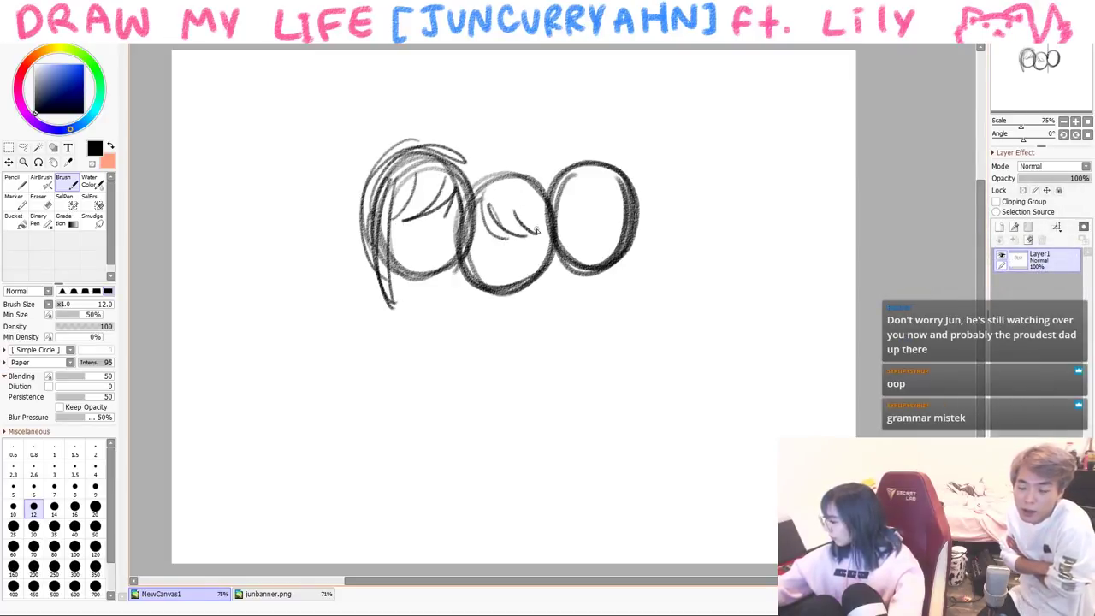
# - Darken the other faces, add hair to the third, and draw a heart above at size 14
pyautogui.moveTo(463, 198)
pyautogui.mouseDown()
pyautogui.moveTo(534, 171)
pyautogui.moveTo(565, 261)
pyautogui.moveTo(631, 205)
pyautogui.mouseUp()
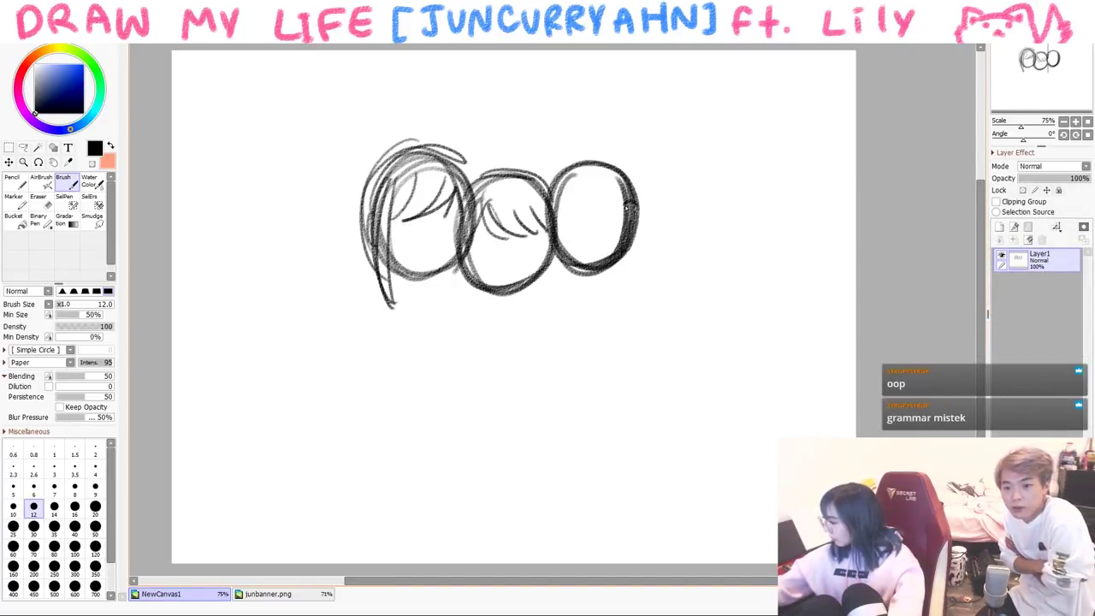
pyautogui.moveTo(571, 177)
pyautogui.mouseDown()
pyautogui.moveTo(620, 209)
pyautogui.moveTo(599, 171)
pyautogui.moveTo(647, 270)
pyautogui.mouseUp()
pyautogui.moveTo(633, 226); pyautogui.dragTo(638, 291)
pyautogui.press(']')
pyautogui.moveTo(495, 221)
pyautogui.mouseDown()
pyautogui.moveTo(504, 248)
pyautogui.moveTo(548, 248)
pyautogui.mouseUp()
pyautogui.moveTo(492, 127); pyautogui.dragTo(511, 155)
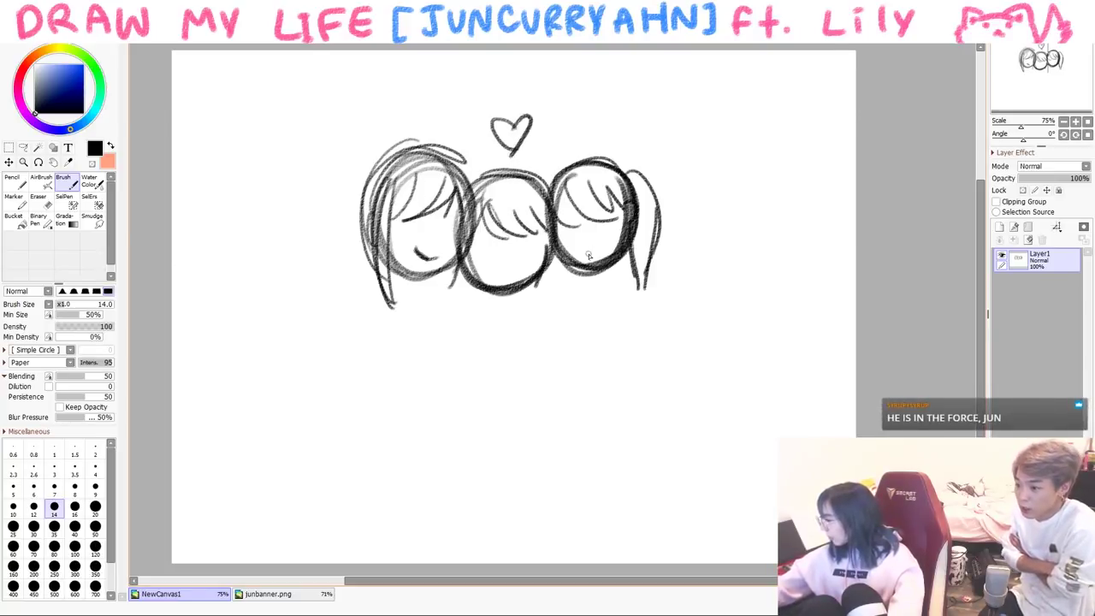
# - Add a smile, hair strands and shoulders, then clear the three-faces sketch
pyautogui.moveTo(583, 248); pyautogui.dragTo(600, 244)
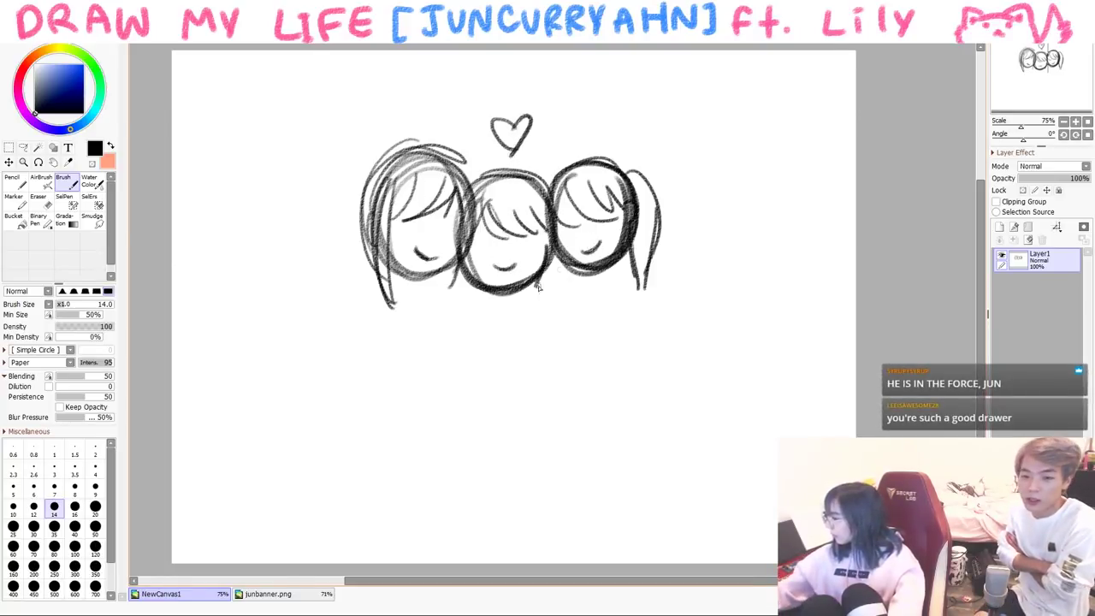
pyautogui.moveTo(409, 272)
pyautogui.mouseDown()
pyautogui.moveTo(424, 294)
pyautogui.moveTo(363, 313)
pyautogui.moveTo(436, 324)
pyautogui.mouseUp()
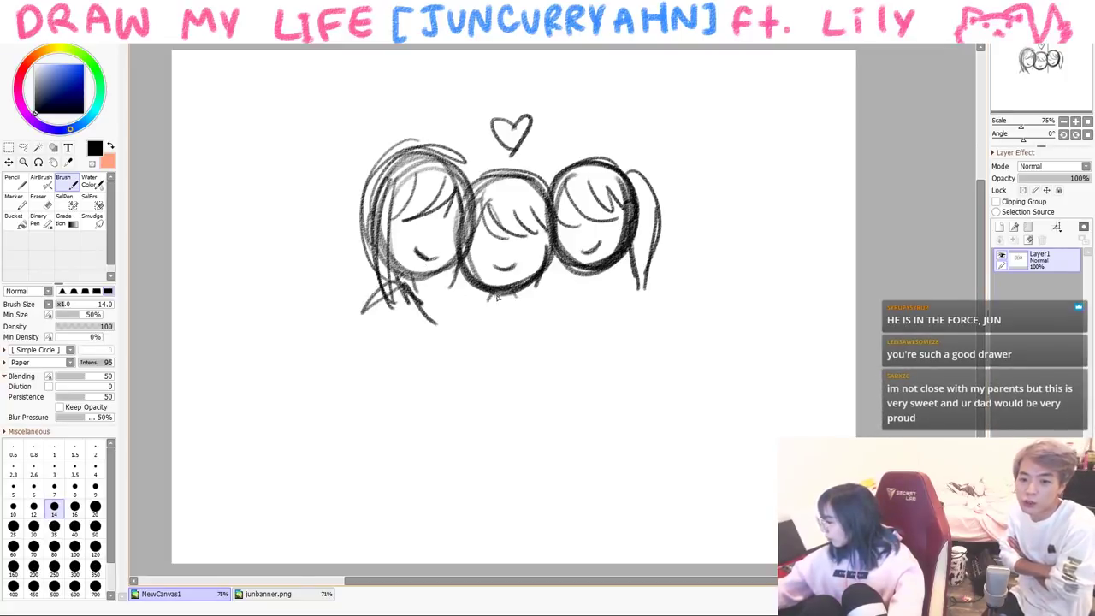
pyautogui.moveTo(484, 294); pyautogui.dragTo(524, 299)
pyautogui.moveTo(518, 298); pyautogui.dragTo(553, 349)
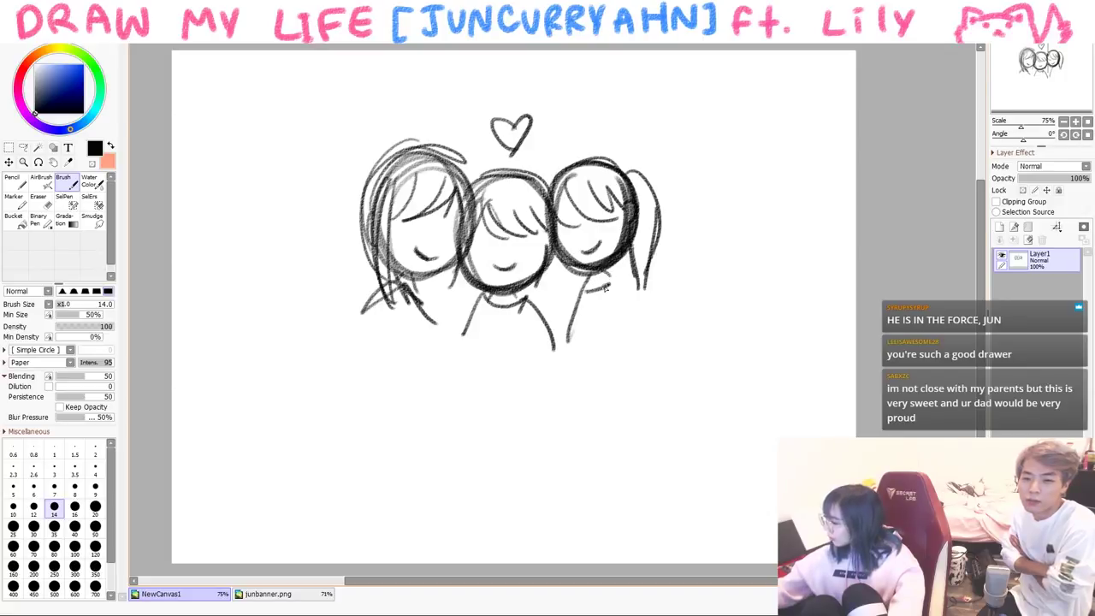
pyautogui.press('Delete')
# - At brush size 16, draw a round head with pointed bangs and an open oval mouth
pyautogui.click(75, 506)
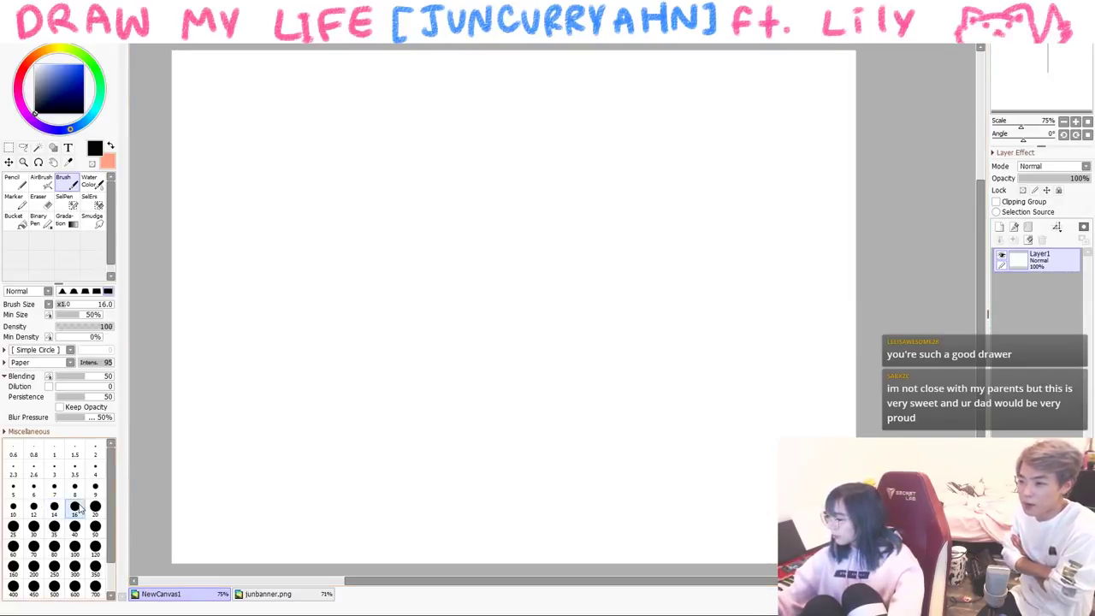
pyautogui.moveTo(469, 223)
pyautogui.mouseDown()
pyautogui.moveTo(503, 312)
pyautogui.moveTo(590, 298)
pyautogui.mouseUp()
pyautogui.moveTo(466, 224)
pyautogui.mouseDown()
pyautogui.moveTo(582, 186)
pyautogui.moveTo(596, 235)
pyautogui.mouseUp()
pyautogui.moveTo(605, 241); pyautogui.dragTo(596, 275)
pyautogui.moveTo(529, 208)
pyautogui.mouseDown()
pyautogui.moveTo(595, 246)
pyautogui.moveTo(473, 242)
pyautogui.moveTo(572, 152)
pyautogui.mouseUp()
pyautogui.moveTo(598, 190)
pyautogui.mouseDown()
pyautogui.moveTo(485, 171)
pyautogui.moveTo(464, 224)
pyautogui.mouseUp()
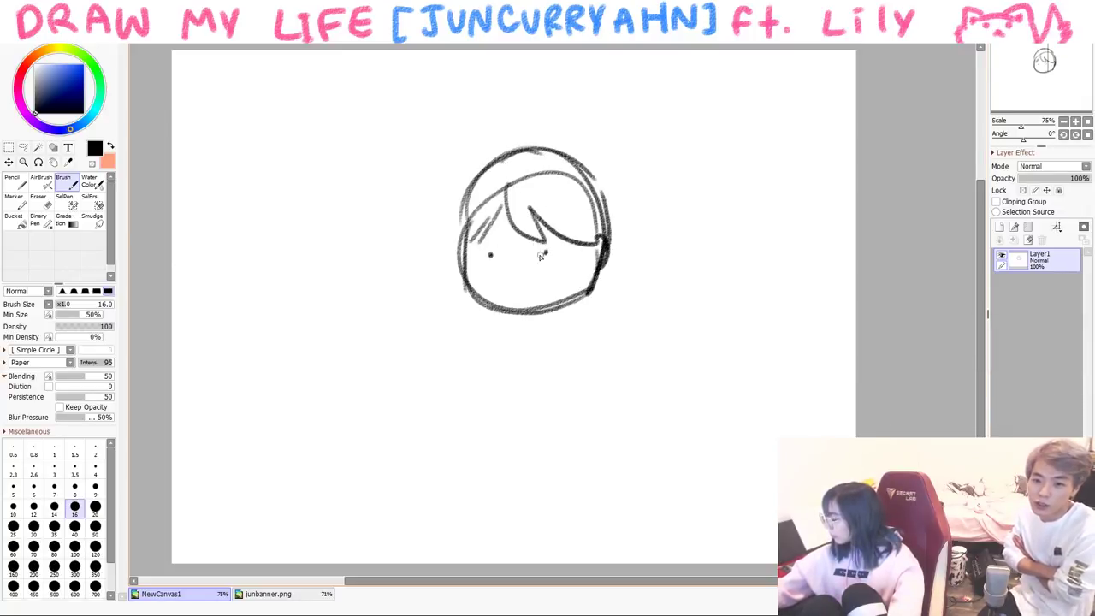
pyautogui.moveTo(519, 258); pyautogui.dragTo(524, 261)
# - Draw a monitor with stand and base, and a heart speech bubble on the left
pyautogui.moveTo(342, 339); pyautogui.dragTo(344, 453)
pyautogui.moveTo(343, 339)
pyautogui.mouseDown()
pyautogui.moveTo(491, 354)
pyautogui.moveTo(496, 461)
pyautogui.mouseUp()
pyautogui.moveTo(347, 453)
pyautogui.mouseDown()
pyautogui.moveTo(457, 459)
pyautogui.moveTo(417, 485)
pyautogui.mouseUp()
pyautogui.moveTo(425, 454)
pyautogui.mouseDown()
pyautogui.moveTo(428, 488)
pyautogui.moveTo(445, 500)
pyautogui.mouseUp()
pyautogui.moveTo(267, 303)
pyautogui.mouseDown()
pyautogui.moveTo(330, 241)
pyautogui.moveTo(257, 295)
pyautogui.mouseUp()
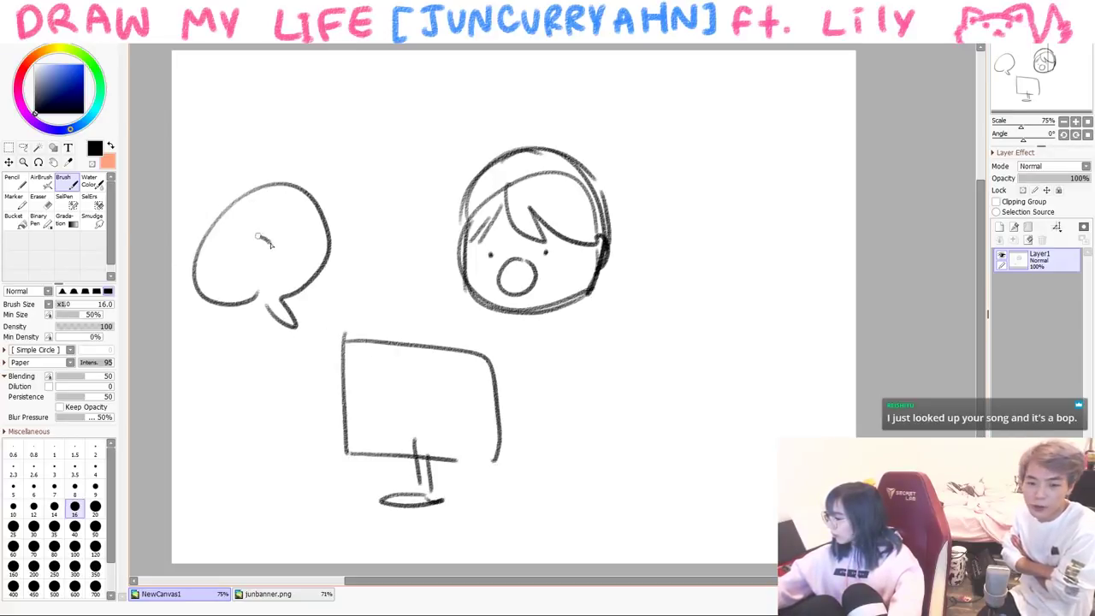
pyautogui.moveTo(273, 244); pyautogui.dragTo(287, 283)
# - Draw the figure's shoulders and body with a desk line, redoing one misdrawn stroke
pyautogui.moveTo(525, 321); pyautogui.dragTo(580, 419)
pyautogui.moveTo(515, 323)
pyautogui.mouseDown()
pyautogui.moveTo(489, 354)
pyautogui.moveTo(596, 422)
pyautogui.moveTo(491, 353)
pyautogui.mouseUp()
pyautogui.hotkey('ctrl', 'z')
pyautogui.hotkey('ctrl', 'z')
pyautogui.moveTo(513, 447); pyautogui.dragTo(643, 489)
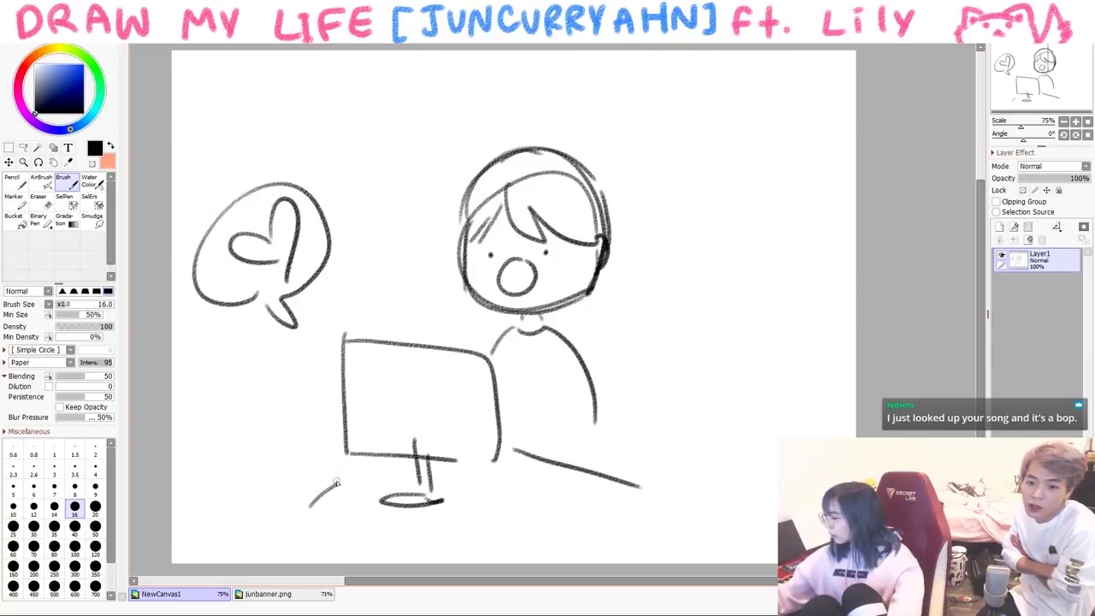
# - Draw a speech bubble on the right and handwrite 'they liked it' in it
pyautogui.moveTo(647, 173); pyautogui.dragTo(640, 199)
pyautogui.moveTo(645, 175)
pyautogui.mouseDown()
pyautogui.moveTo(770, 166)
pyautogui.moveTo(657, 205)
pyautogui.mouseUp()
pyautogui.moveTo(704, 150); pyautogui.dragTo(701, 168)
pyautogui.moveTo(708, 156); pyautogui.dragTo(721, 167)
pyautogui.moveTo(724, 136); pyautogui.dragTo(732, 175)
pyautogui.moveTo(668, 185)
pyautogui.mouseDown()
pyautogui.moveTo(666, 203)
pyautogui.moveTo(695, 204)
pyautogui.mouseUp()
pyautogui.moveTo(697, 189); pyautogui.dragTo(713, 202)
pyautogui.moveTo(719, 164); pyautogui.dragTo(721, 193)
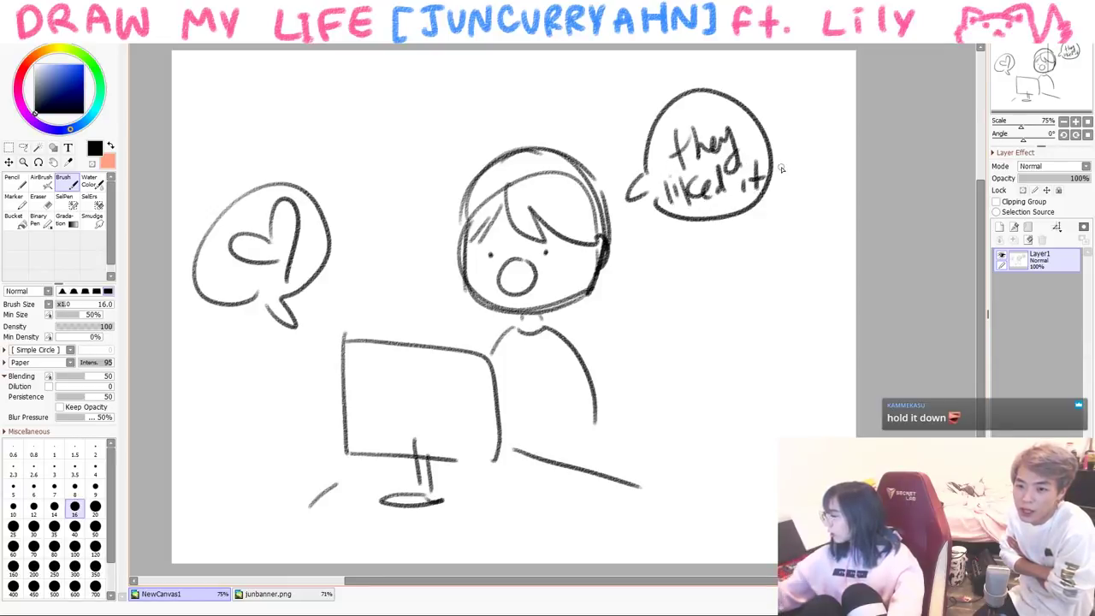
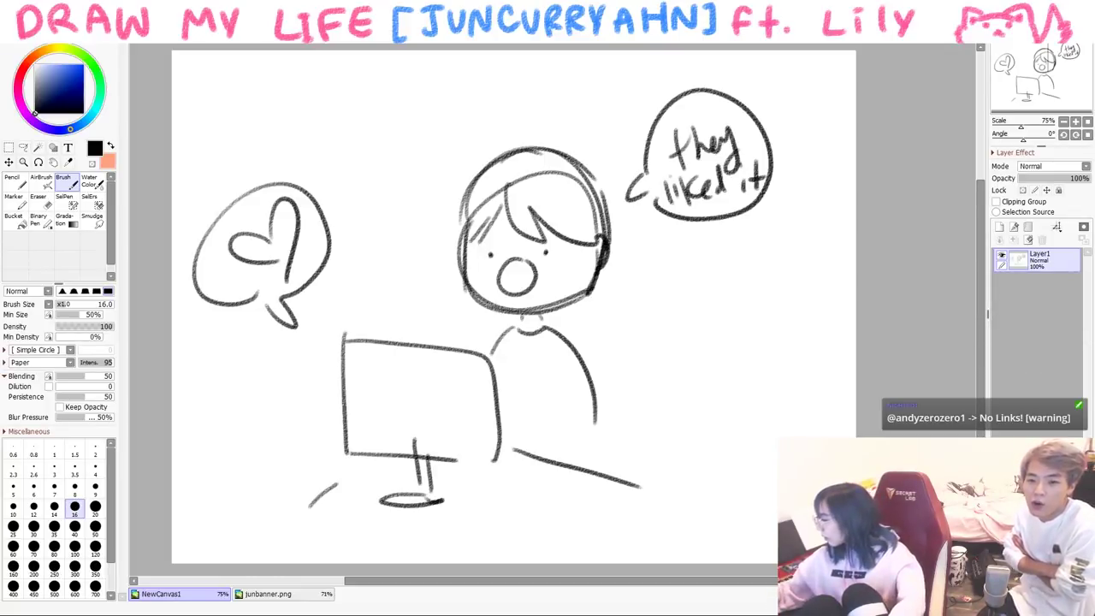
# - Paste the music-video screenshot, then shrink, tilt and reposition it on the canvas
pyautogui.hotkey('ctrl', 'v')
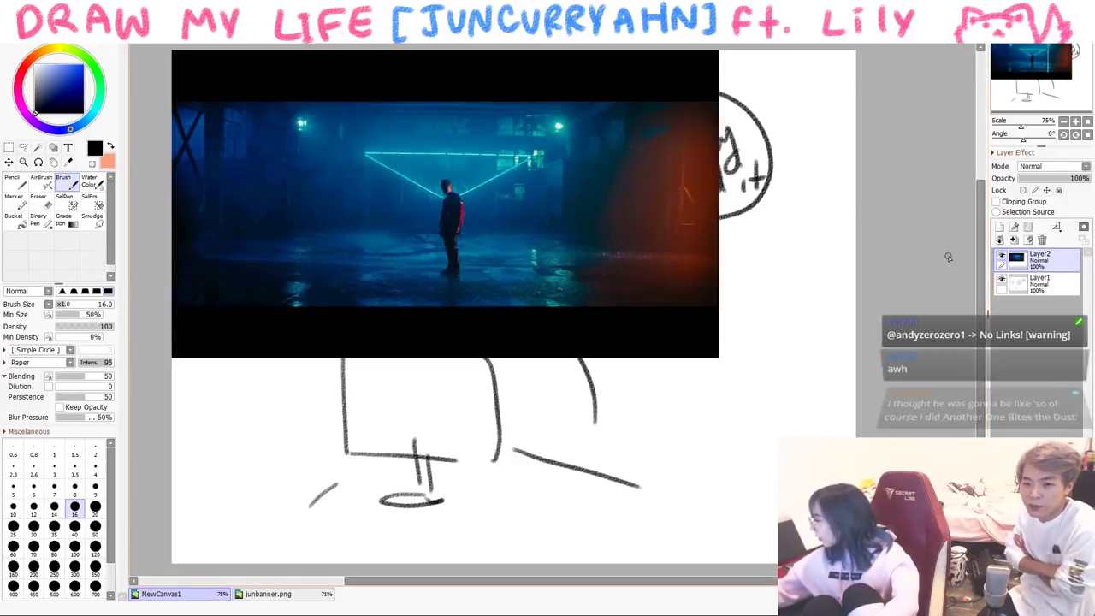
pyautogui.hotkey('ctrl', 't')
pyautogui.moveTo(716, 57)
pyautogui.mouseDown()
pyautogui.moveTo(471, 230)
pyautogui.moveTo(483, 170)
pyautogui.mouseUp()
pyautogui.press('Return')
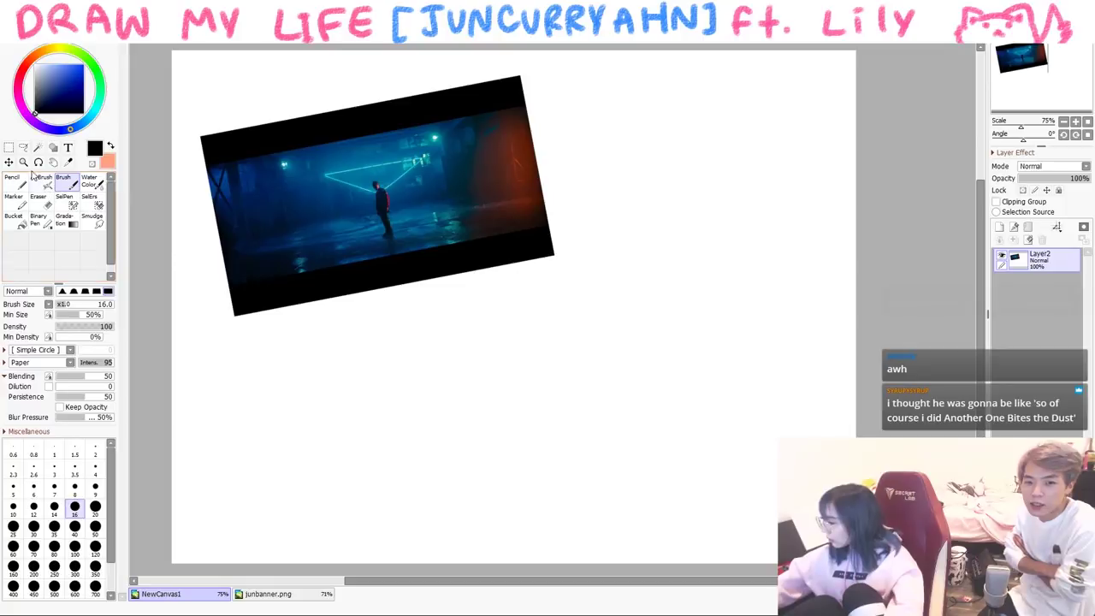
# - Caption the screenshot 'HOLD IT DOWN' and add motion marks beside it
pyautogui.moveTo(282, 324); pyautogui.dragTo(281, 325)
pyautogui.moveTo(292, 318); pyautogui.dragTo(307, 344)
pyautogui.moveTo(352, 310); pyautogui.dragTo(357, 335)
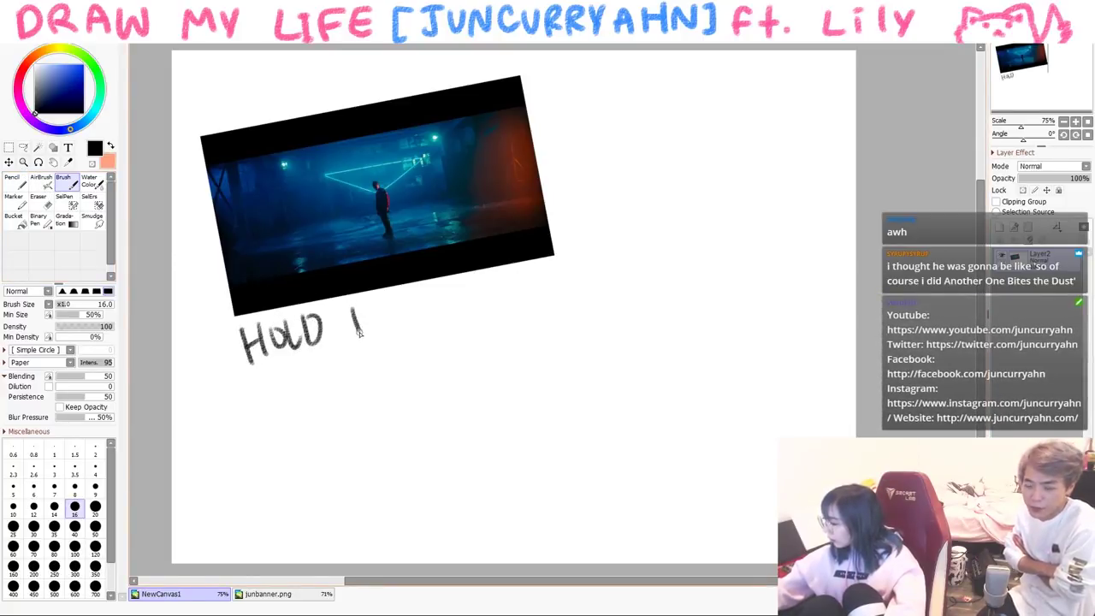
pyautogui.moveTo(406, 299); pyautogui.dragTo(408, 330)
pyautogui.moveTo(407, 298)
pyautogui.mouseDown()
pyautogui.moveTo(409, 328)
pyautogui.moveTo(431, 290)
pyautogui.mouseUp()
pyautogui.moveTo(445, 291)
pyautogui.mouseDown()
pyautogui.moveTo(462, 303)
pyautogui.moveTo(474, 281)
pyautogui.mouseUp()
pyautogui.moveTo(482, 304); pyautogui.dragTo(512, 296)
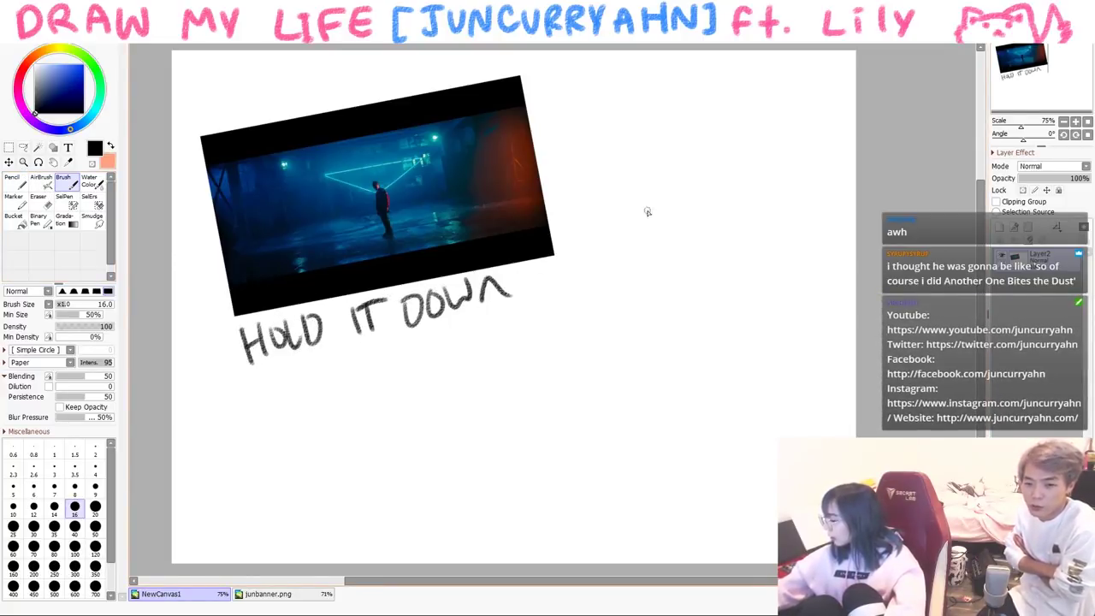
pyautogui.moveTo(208, 281); pyautogui.dragTo(202, 287)
# - Write 'UNI' and 'School tour' at the upper right, with arrows from the screenshot
pyautogui.moveTo(663, 137); pyautogui.dragTo(684, 137)
pyautogui.moveTo(693, 171)
pyautogui.mouseDown()
pyautogui.moveTo(710, 166)
pyautogui.moveTo(718, 136)
pyautogui.mouseUp()
pyautogui.moveTo(733, 153); pyautogui.dragTo(734, 171)
pyautogui.click(733, 144)
pyautogui.moveTo(669, 191)
pyautogui.mouseDown()
pyautogui.moveTo(649, 219)
pyautogui.moveTo(675, 218)
pyautogui.mouseUp()
pyautogui.moveTo(691, 190); pyautogui.dragTo(715, 218)
pyautogui.moveTo(721, 204); pyautogui.dragTo(734, 204)
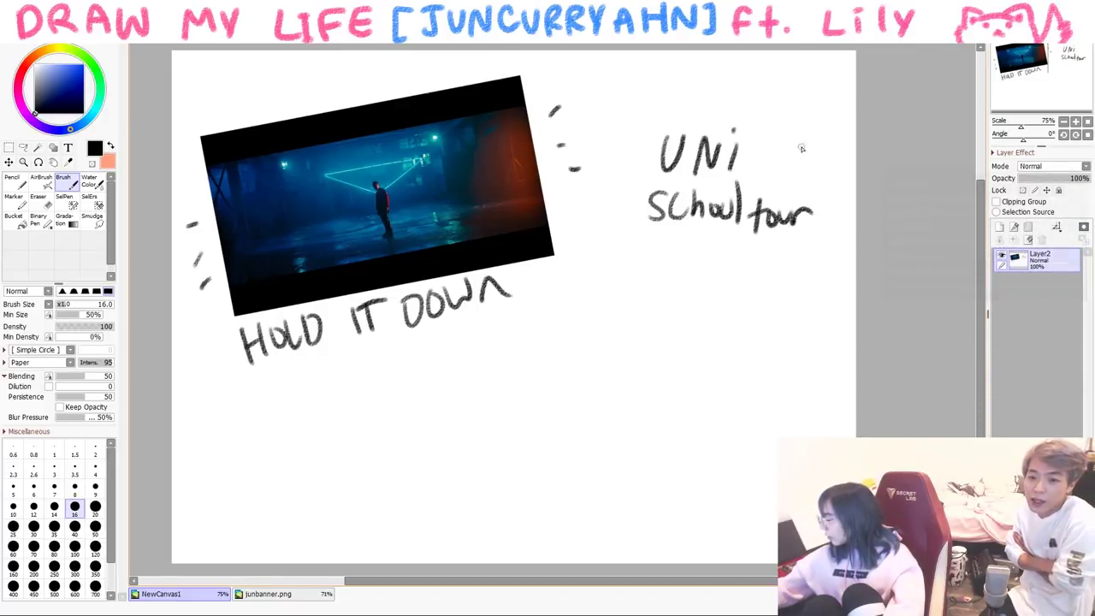
pyautogui.moveTo(572, 224)
pyautogui.mouseDown()
pyautogui.moveTo(625, 252)
pyautogui.moveTo(645, 245)
pyautogui.mouseUp()
pyautogui.moveTo(774, 265); pyautogui.dragTo(754, 306)
pyautogui.moveTo(736, 298); pyautogui.dragTo(741, 320)
# - Write 'MORE COVERS' below the arrow and draw a wavy arrow leftward
pyautogui.moveTo(661, 340); pyautogui.dragTo(681, 347)
pyautogui.moveTo(690, 335)
pyautogui.mouseDown()
pyautogui.moveTo(725, 349)
pyautogui.moveTo(666, 387)
pyautogui.mouseUp()
pyautogui.moveTo(676, 362)
pyautogui.mouseDown()
pyautogui.moveTo(689, 385)
pyautogui.moveTo(746, 396)
pyautogui.mouseUp()
pyautogui.moveTo(763, 376); pyautogui.dragTo(755, 399)
pyautogui.moveTo(627, 360); pyautogui.dragTo(522, 366)
# - Write 'BRAND DEALS' at the arrow's end and draw a wavy arrow further left
pyautogui.moveTo(382, 390)
pyautogui.mouseDown()
pyautogui.moveTo(387, 424)
pyautogui.moveTo(426, 393)
pyautogui.mouseUp()
pyautogui.moveTo(428, 418)
pyautogui.mouseDown()
pyautogui.moveTo(466, 368)
pyautogui.moveTo(476, 395)
pyautogui.mouseUp()
pyautogui.moveTo(436, 432)
pyautogui.mouseDown()
pyautogui.moveTo(445, 445)
pyautogui.moveTo(438, 426)
pyautogui.mouseUp()
pyautogui.moveTo(458, 417); pyautogui.dragTo(456, 441)
pyautogui.moveTo(456, 419); pyautogui.dragTo(475, 421)
pyautogui.moveTo(357, 435)
pyautogui.mouseDown()
pyautogui.moveTo(295, 416)
pyautogui.moveTo(282, 443)
pyautogui.mouseUp()
pyautogui.moveTo(212, 453); pyautogui.dragTo(228, 454)
# - Write 'VLOGS', add an arrow below it, and write 'STREAMING' after it
pyautogui.moveTo(241, 451)
pyautogui.mouseDown()
pyautogui.moveTo(241, 481)
pyautogui.moveTo(259, 481)
pyautogui.mouseUp()
pyautogui.moveTo(270, 466); pyautogui.dragTo(267, 469)
pyautogui.moveTo(285, 454)
pyautogui.mouseDown()
pyautogui.moveTo(280, 481)
pyautogui.moveTo(296, 479)
pyautogui.mouseUp()
pyautogui.moveTo(313, 455)
pyautogui.mouseDown()
pyautogui.moveTo(303, 481)
pyautogui.moveTo(358, 514)
pyautogui.moveTo(435, 496)
pyautogui.mouseUp()
pyautogui.moveTo(421, 498); pyautogui.dragTo(422, 525)
pyautogui.moveTo(433, 525); pyautogui.dragTo(433, 499)
pyautogui.moveTo(433, 500); pyautogui.dragTo(469, 506)
pyautogui.moveTo(475, 530)
pyautogui.mouseDown()
pyautogui.moveTo(484, 497)
pyautogui.moveTo(494, 527)
pyautogui.mouseUp()
pyautogui.moveTo(498, 527)
pyautogui.mouseDown()
pyautogui.moveTo(519, 501)
pyautogui.moveTo(521, 523)
pyautogui.mouseUp()
pyautogui.moveTo(529, 497)
pyautogui.mouseDown()
pyautogui.moveTo(528, 524)
pyautogui.moveTo(554, 494)
pyautogui.mouseUp()
pyautogui.moveTo(575, 500)
pyautogui.mouseDown()
pyautogui.moveTo(570, 543)
pyautogui.moveTo(556, 534)
pyautogui.mouseUp()
# - Doodle a chibi face with hair, round glasses and collar below 'MORE COVERS'
pyautogui.moveTo(675, 454)
pyautogui.mouseDown()
pyautogui.moveTo(672, 468)
pyautogui.moveTo(770, 495)
pyautogui.mouseUp()
pyautogui.moveTo(671, 481); pyautogui.dragTo(770, 495)
pyautogui.moveTo(691, 438)
pyautogui.mouseDown()
pyautogui.moveTo(716, 484)
pyautogui.moveTo(679, 475)
pyautogui.moveTo(768, 438)
pyautogui.moveTo(767, 500)
pyautogui.mouseUp()
pyautogui.moveTo(686, 473); pyautogui.dragTo(740, 496)
pyautogui.moveTo(721, 534)
pyautogui.mouseDown()
pyautogui.moveTo(739, 561)
pyautogui.moveTo(679, 567)
pyautogui.mouseUp()
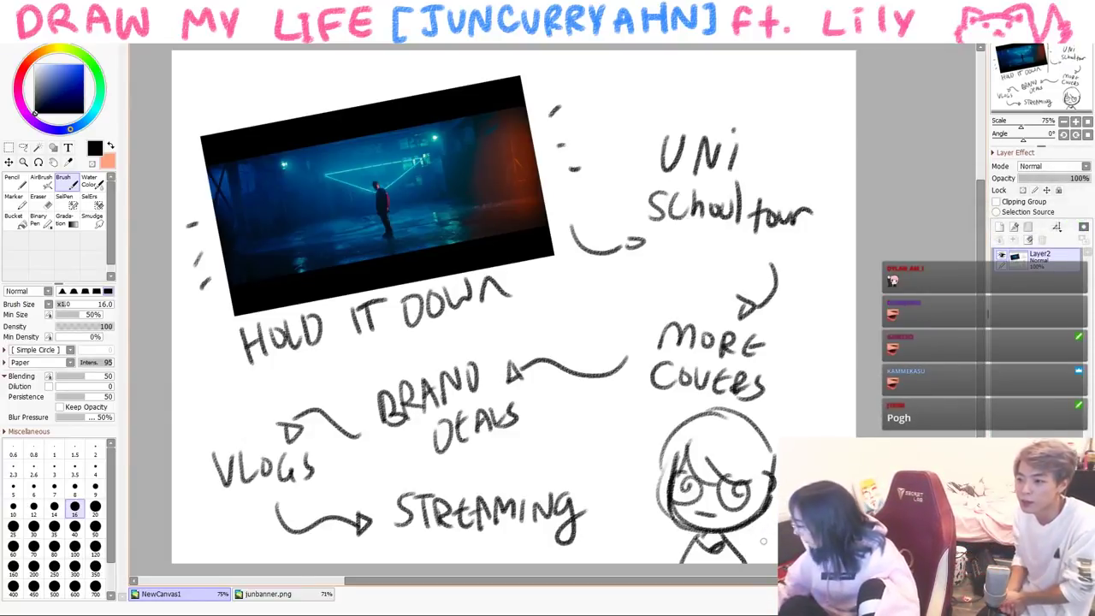
# - Clear the canvas, set brush size 14, and draw the child's head with hair
pyautogui.press('Delete')
pyautogui.press('[')
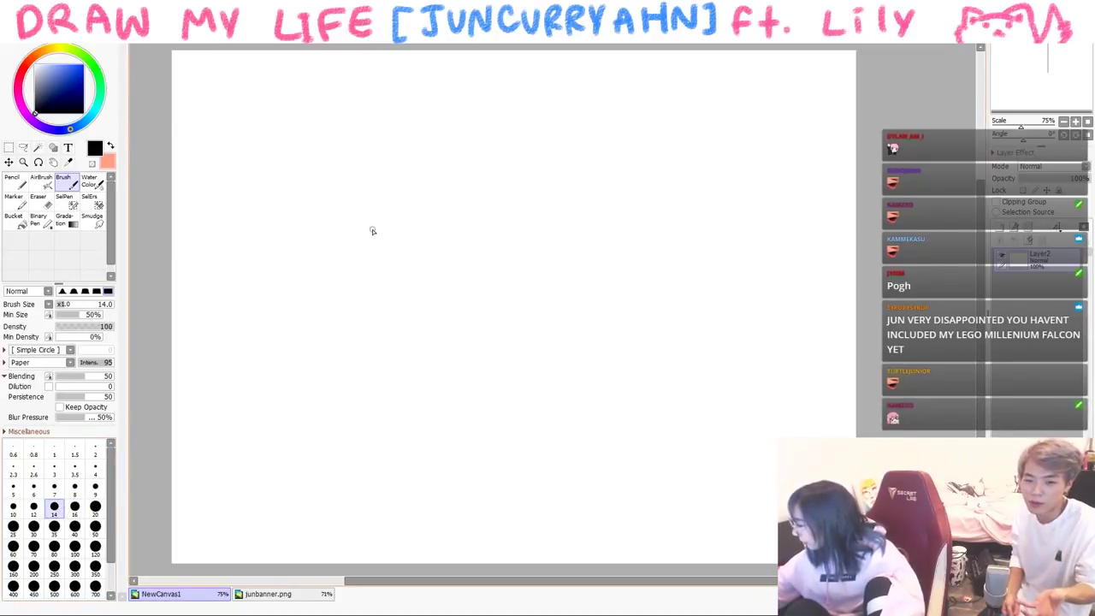
pyautogui.moveTo(434, 245); pyautogui.dragTo(438, 289)
pyautogui.moveTo(427, 196)
pyautogui.mouseDown()
pyautogui.moveTo(325, 289)
pyautogui.moveTo(432, 199)
pyautogui.mouseUp()
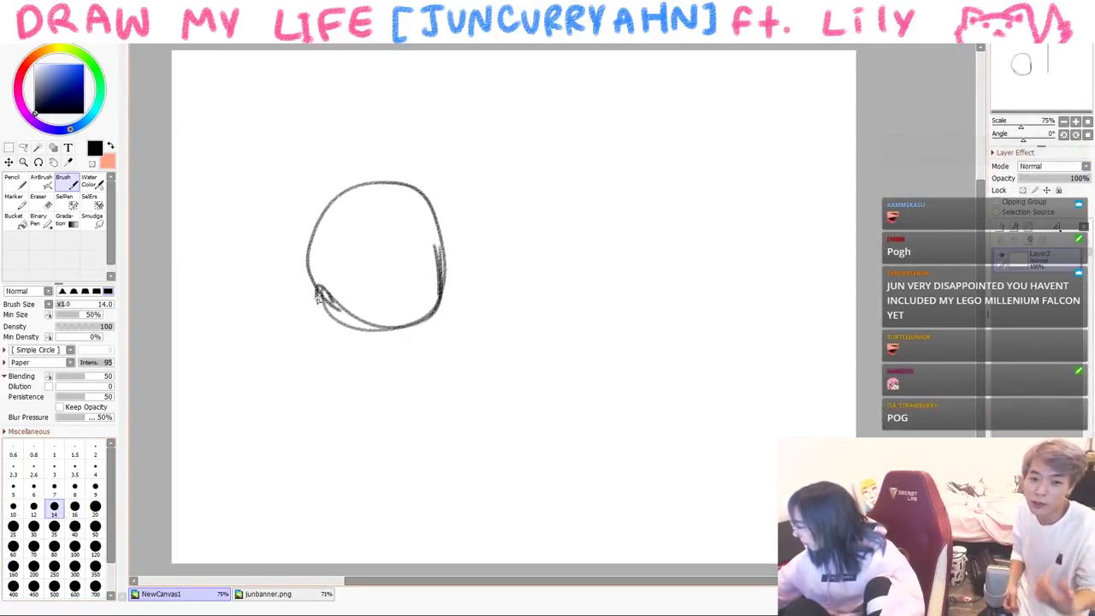
pyautogui.moveTo(363, 226); pyautogui.dragTo(394, 267)
pyautogui.moveTo(387, 236); pyautogui.dragTo(410, 267)
pyautogui.moveTo(428, 224); pyautogui.dragTo(440, 267)
pyautogui.moveTo(347, 241); pyautogui.dragTo(327, 293)
pyautogui.moveTo(351, 188); pyautogui.dragTo(304, 274)
pyautogui.moveTo(318, 201); pyautogui.dragTo(418, 180)
pyautogui.moveTo(435, 198)
pyautogui.mouseDown()
pyautogui.moveTo(447, 248)
pyautogui.moveTo(437, 293)
pyautogui.mouseUp()
# - Give the child glasses, a mouth and shoulder lines
pyautogui.moveTo(382, 252)
pyautogui.mouseDown()
pyautogui.moveTo(409, 267)
pyautogui.moveTo(393, 296)
pyautogui.mouseUp()
pyautogui.moveTo(414, 247)
pyautogui.mouseDown()
pyautogui.moveTo(418, 288)
pyautogui.moveTo(409, 278)
pyautogui.moveTo(414, 304)
pyautogui.mouseUp()
pyautogui.moveTo(371, 272)
pyautogui.mouseDown()
pyautogui.moveTo(328, 291)
pyautogui.moveTo(340, 289)
pyautogui.mouseUp()
pyautogui.moveTo(369, 335)
pyautogui.mouseDown()
pyautogui.moveTo(347, 352)
pyautogui.moveTo(410, 358)
pyautogui.mouseUp()
# - Sketch a larger second head to the right with closed eyes, an ear and mouth
pyautogui.moveTo(463, 156); pyautogui.dragTo(478, 232)
pyautogui.moveTo(463, 159)
pyautogui.mouseDown()
pyautogui.moveTo(468, 244)
pyautogui.moveTo(578, 246)
pyautogui.mouseUp()
pyautogui.moveTo(599, 176); pyautogui.dragTo(578, 238)
pyautogui.moveTo(559, 147)
pyautogui.mouseDown()
pyautogui.moveTo(498, 193)
pyautogui.moveTo(473, 190)
pyautogui.moveTo(458, 127)
pyautogui.moveTo(577, 104)
pyautogui.moveTo(596, 120)
pyautogui.moveTo(600, 178)
pyautogui.mouseUp()
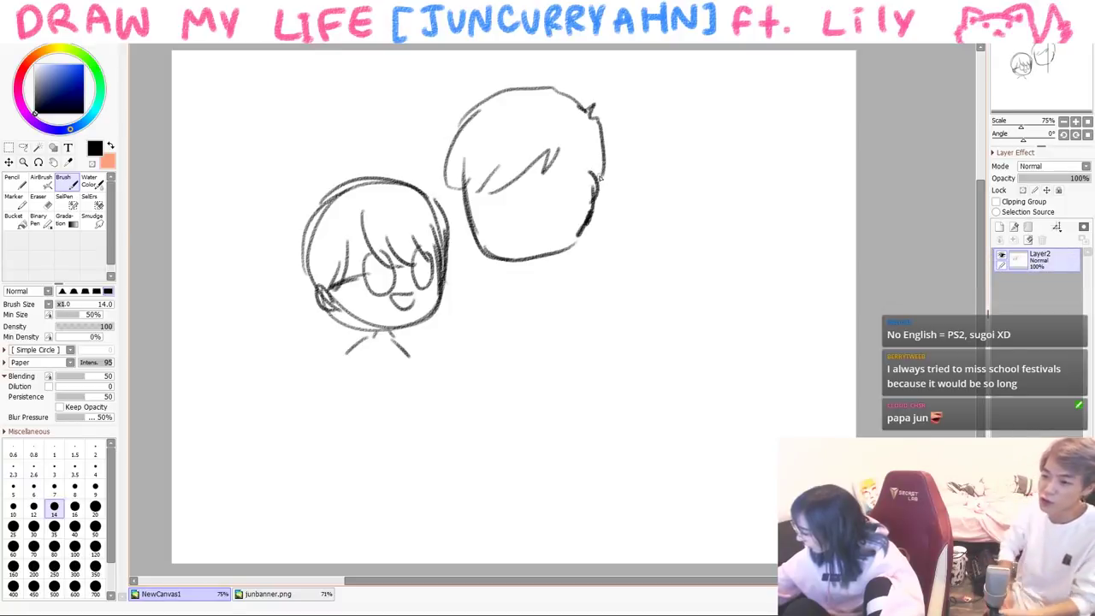
pyautogui.moveTo(545, 204); pyautogui.dragTo(571, 202)
pyautogui.moveTo(599, 177); pyautogui.dragTo(588, 204)
pyautogui.moveTo(541, 169); pyautogui.dragTo(562, 177)
pyautogui.moveTo(553, 227); pyautogui.dragTo(517, 232)
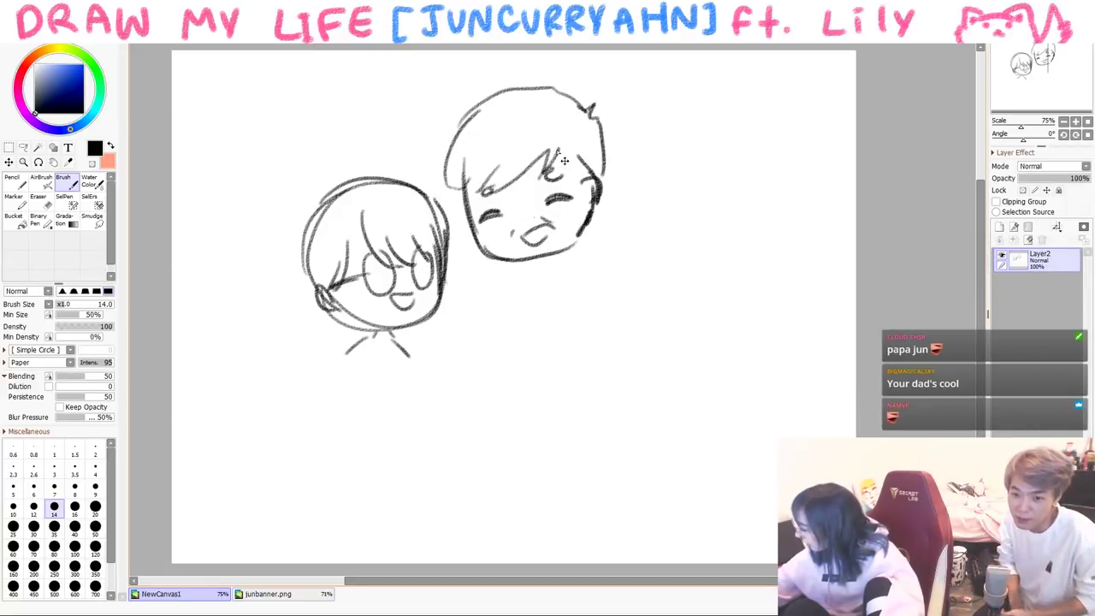
pyautogui.hotkey('ctrl', 'z')
pyautogui.hotkey('ctrl', 'z')
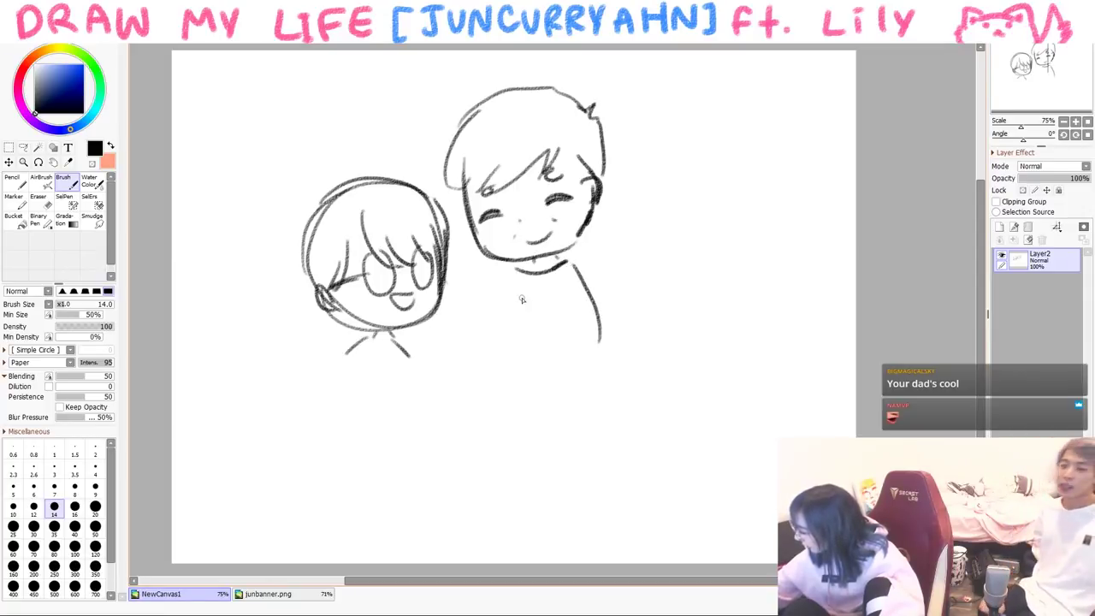
# - Draw a lettered box held by the child and the child's body below it
pyautogui.moveTo(408, 366); pyautogui.dragTo(410, 394)
pyautogui.moveTo(339, 393)
pyautogui.mouseDown()
pyautogui.moveTo(409, 351)
pyautogui.moveTo(410, 399)
pyautogui.mouseUp()
pyautogui.moveTo(374, 367); pyautogui.dragTo(364, 391)
pyautogui.moveTo(382, 371); pyautogui.dragTo(384, 377)
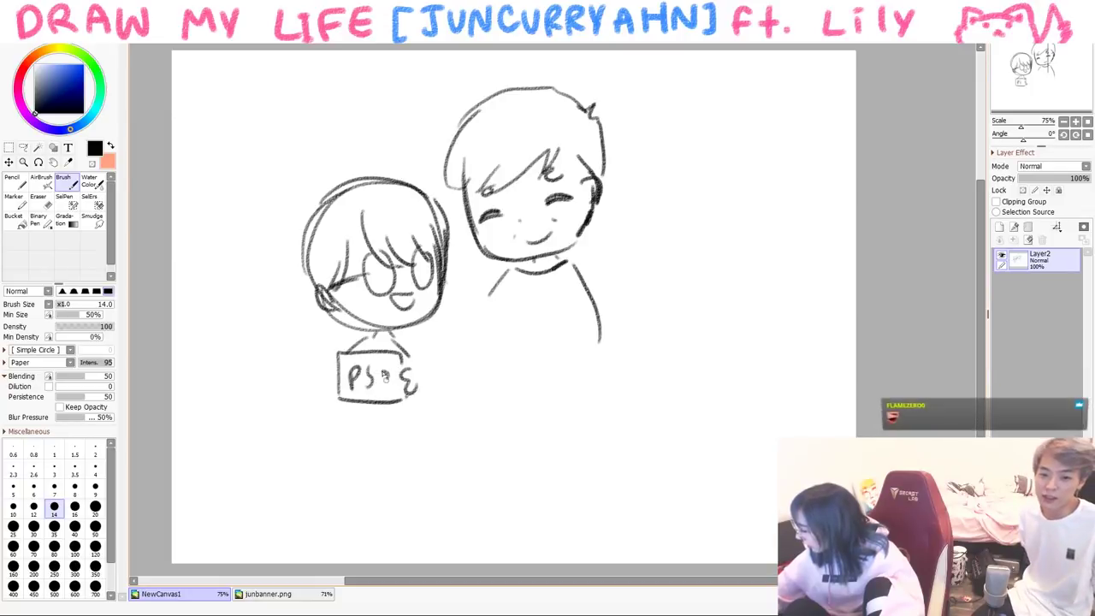
pyautogui.moveTo(337, 435); pyautogui.dragTo(416, 433)
pyautogui.moveTo(414, 416); pyautogui.dragTo(419, 487)
pyautogui.moveTo(336, 403); pyautogui.dragTo(338, 504)
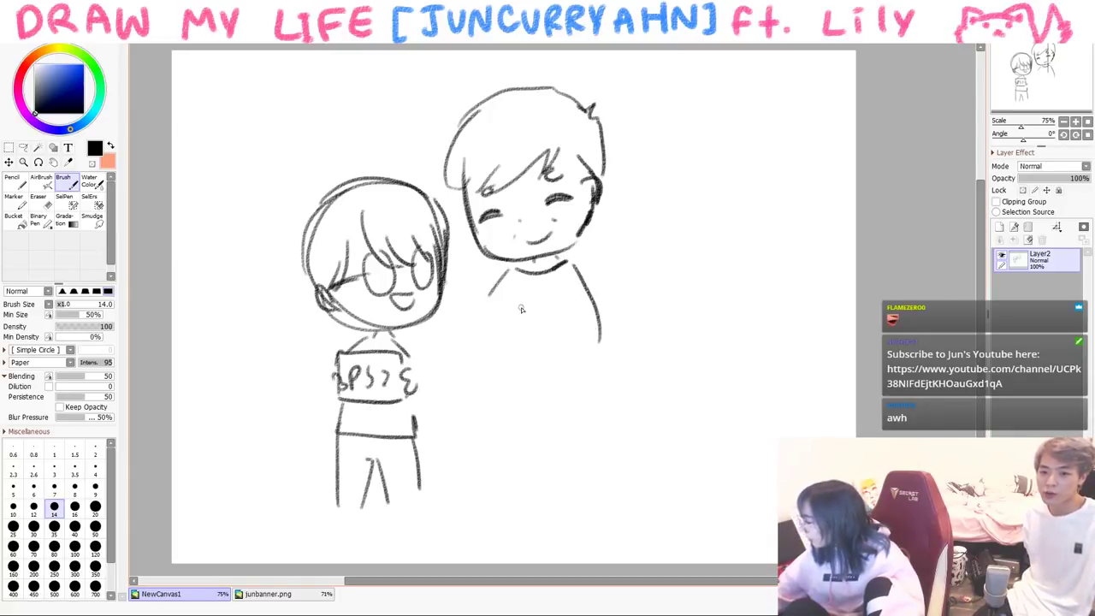
# - Clear the canvas, set brush size 16, and draw a speech-bubble logo with eyes
pyautogui.press('Delete')
pyautogui.press(']')
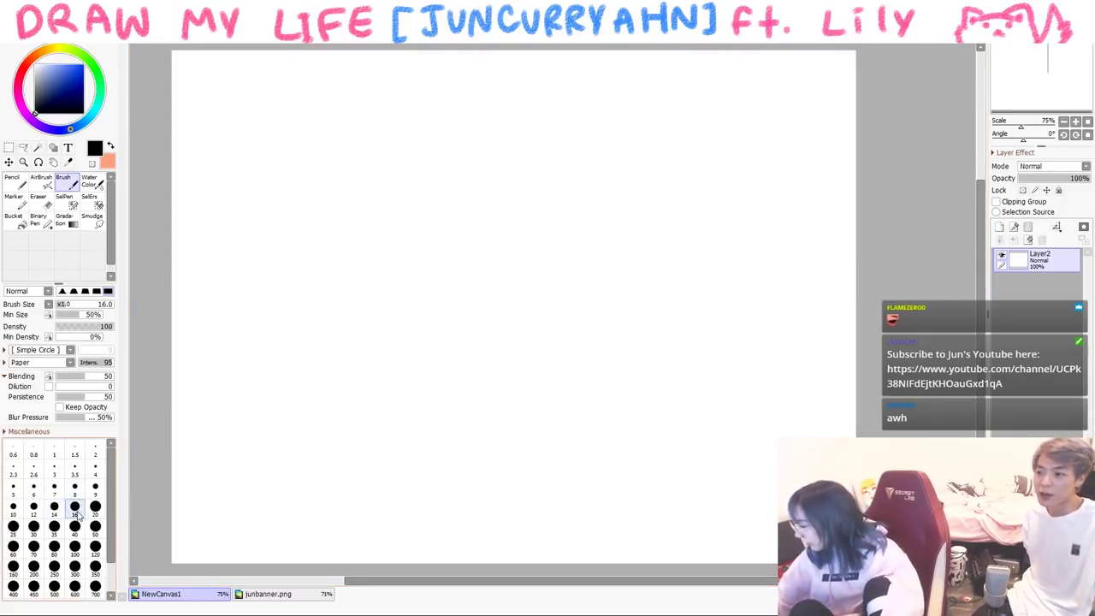
pyautogui.moveTo(231, 189)
pyautogui.mouseDown()
pyautogui.moveTo(296, 75)
pyautogui.moveTo(327, 177)
pyautogui.mouseUp()
pyautogui.moveTo(225, 128)
pyautogui.mouseDown()
pyautogui.moveTo(241, 187)
pyautogui.moveTo(287, 175)
pyautogui.mouseUp()
pyautogui.moveTo(247, 116)
pyautogui.mouseDown()
pyautogui.moveTo(328, 145)
pyautogui.moveTo(301, 177)
pyautogui.mouseUp()
pyautogui.moveTo(294, 192)
pyautogui.mouseDown()
pyautogui.moveTo(341, 198)
pyautogui.moveTo(339, 182)
pyautogui.mouseUp()
pyautogui.moveTo(257, 137)
pyautogui.mouseDown()
pyautogui.moveTo(253, 159)
pyautogui.moveTo(261, 139)
pyautogui.mouseUp()
pyautogui.moveTo(290, 128)
pyautogui.mouseDown()
pyautogui.moveTo(287, 153)
pyautogui.moveTo(296, 128)
pyautogui.mouseUp()
# - Draw a second rounded-square logo and write 'Streaming' beneath, underlined with a wave
pyautogui.moveTo(416, 90)
pyautogui.mouseDown()
pyautogui.moveTo(498, 198)
pyautogui.moveTo(531, 106)
pyautogui.moveTo(453, 104)
pyautogui.moveTo(436, 122)
pyautogui.moveTo(462, 152)
pyautogui.mouseUp()
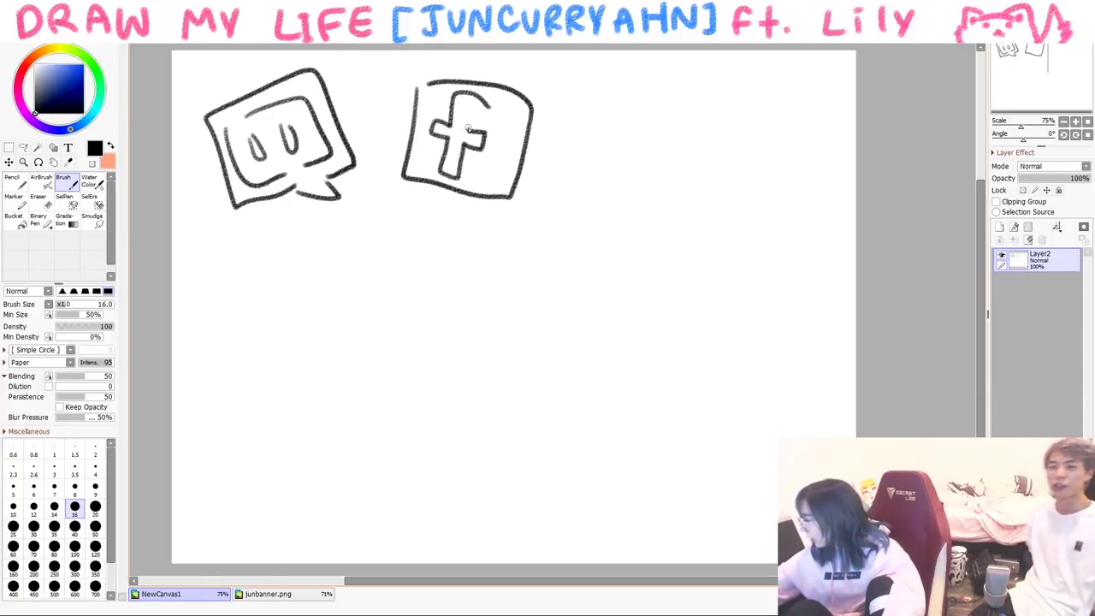
pyautogui.moveTo(318, 220); pyautogui.dragTo(296, 248)
pyautogui.moveTo(335, 214); pyautogui.dragTo(340, 250)
pyautogui.moveTo(320, 231)
pyautogui.mouseDown()
pyautogui.moveTo(347, 224)
pyautogui.moveTo(409, 238)
pyautogui.mouseUp()
pyautogui.moveTo(419, 224)
pyautogui.mouseDown()
pyautogui.moveTo(440, 241)
pyautogui.moveTo(490, 244)
pyautogui.mouseUp()
pyautogui.moveTo(496, 229); pyautogui.dragTo(481, 278)
pyautogui.moveTo(238, 298)
pyautogui.mouseDown()
pyautogui.moveTo(253, 270)
pyautogui.moveTo(571, 272)
pyautogui.mouseUp()
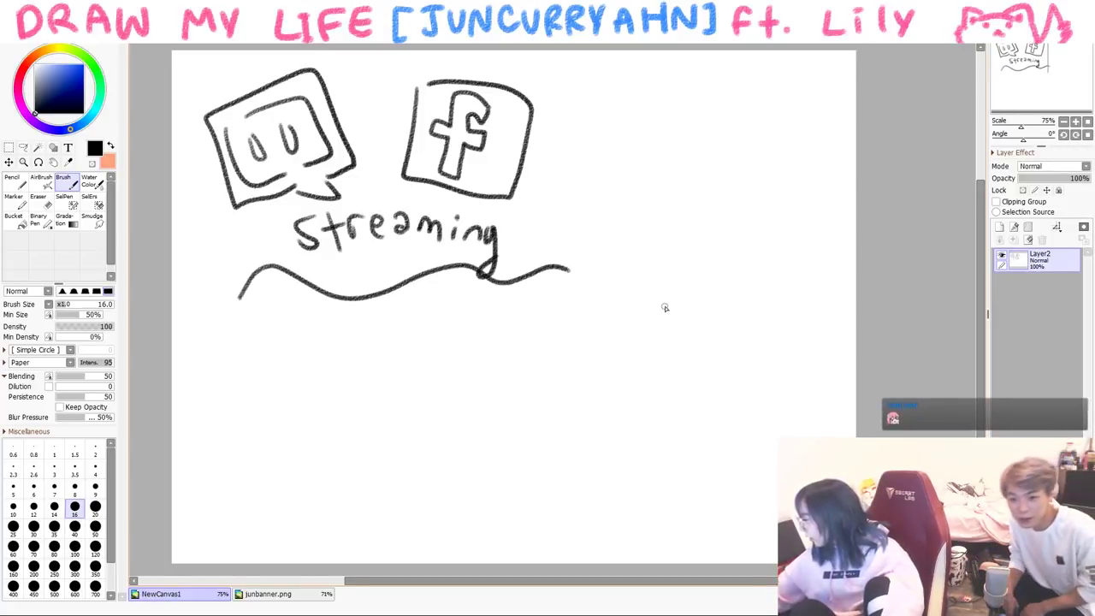
# - Draw the figure's head with hair and an eye right of the wavy line
pyautogui.moveTo(618, 322)
pyautogui.mouseDown()
pyautogui.moveTo(612, 314)
pyautogui.moveTo(659, 359)
pyautogui.moveTo(571, 428)
pyautogui.mouseUp()
pyautogui.moveTo(555, 357); pyautogui.dragTo(544, 390)
pyautogui.moveTo(657, 394); pyautogui.dragTo(564, 415)
pyautogui.moveTo(564, 357); pyautogui.dragTo(654, 383)
pyautogui.moveTo(676, 376)
pyautogui.mouseDown()
pyautogui.moveTo(616, 284)
pyautogui.moveTo(554, 350)
pyautogui.mouseUp()
pyautogui.moveTo(573, 351); pyautogui.dragTo(651, 373)
pyautogui.click(624, 405)
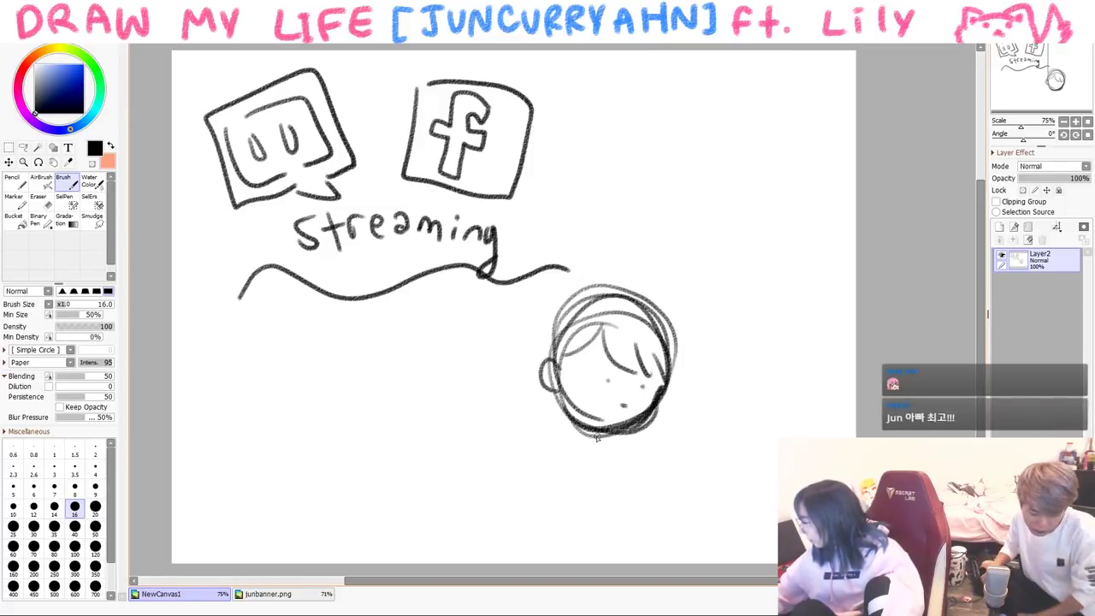
pyautogui.hotkey('ctrl', 'z')
pyautogui.hotkey('ctrl', 'z')
# - Add a monitor on a desk, the figure's body and shoulders, and headphones
pyautogui.moveTo(601, 470)
pyautogui.mouseDown()
pyautogui.moveTo(604, 544)
pyautogui.moveTo(726, 539)
pyautogui.moveTo(609, 552)
pyautogui.mouseUp()
pyautogui.moveTo(599, 468)
pyautogui.mouseDown()
pyautogui.moveTo(603, 547)
pyautogui.moveTo(724, 440)
pyautogui.mouseUp()
pyautogui.moveTo(725, 479)
pyautogui.mouseDown()
pyautogui.moveTo(632, 552)
pyautogui.moveTo(670, 560)
pyautogui.mouseUp()
pyautogui.moveTo(646, 564); pyautogui.dragTo(695, 562)
pyautogui.moveTo(609, 525); pyautogui.dragTo(524, 555)
pyautogui.moveTo(726, 494); pyautogui.dragTo(774, 482)
pyautogui.moveTo(566, 436)
pyautogui.mouseDown()
pyautogui.moveTo(541, 515)
pyautogui.moveTo(568, 517)
pyautogui.moveTo(593, 554)
pyautogui.mouseUp()
pyautogui.moveTo(645, 442); pyautogui.dragTo(682, 436)
pyautogui.moveTo(564, 357)
pyautogui.mouseDown()
pyautogui.moveTo(537, 395)
pyautogui.moveTo(556, 413)
pyautogui.moveTo(668, 331)
pyautogui.moveTo(675, 418)
pyautogui.mouseUp()
pyautogui.moveTo(660, 381); pyautogui.dragTo(673, 415)
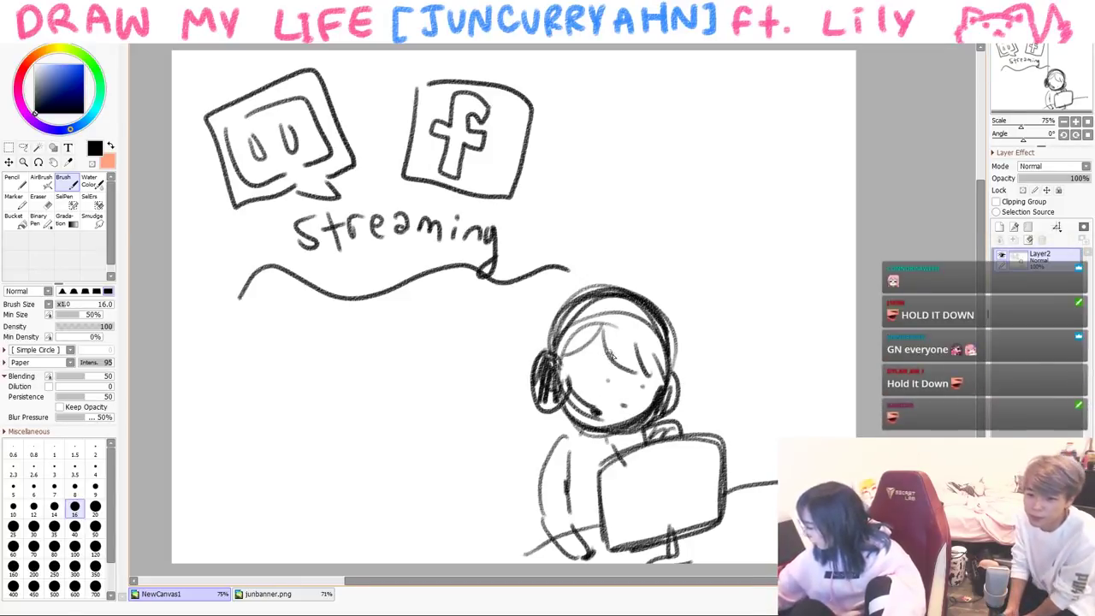
# - Hatch shading over the figure and monitor, adding the monitor's bottom edge and cable
pyautogui.moveTo(568, 455)
pyautogui.mouseDown()
pyautogui.moveTo(565, 525)
pyautogui.moveTo(539, 523)
pyautogui.mouseUp()
pyautogui.moveTo(532, 481); pyautogui.dragTo(567, 556)
pyautogui.moveTo(558, 503); pyautogui.dragTo(588, 559)
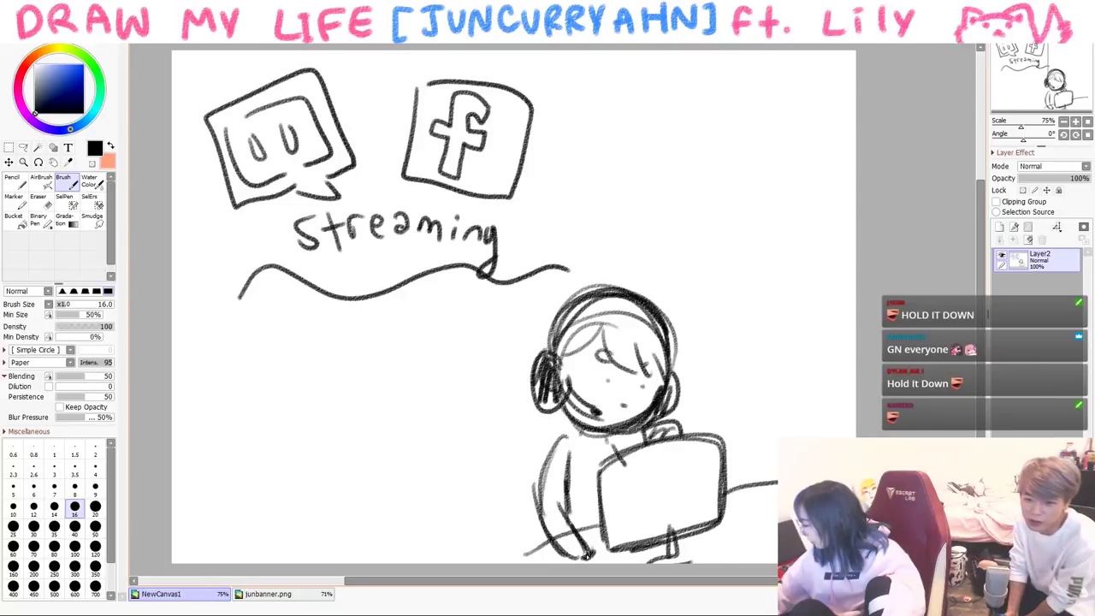
pyautogui.moveTo(556, 445); pyautogui.dragTo(540, 524)
pyautogui.moveTo(547, 479); pyautogui.dragTo(575, 541)
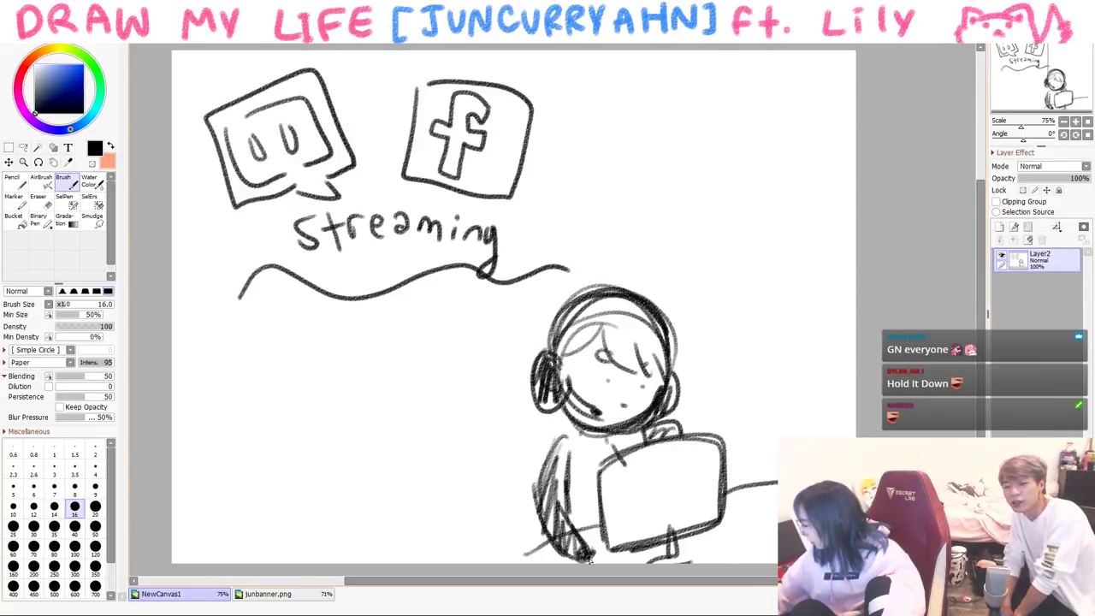
pyautogui.moveTo(590, 453)
pyautogui.mouseDown()
pyautogui.moveTo(573, 526)
pyautogui.moveTo(587, 524)
pyautogui.mouseUp()
pyautogui.moveTo(625, 458); pyautogui.dragTo(603, 513)
pyautogui.moveTo(648, 443); pyautogui.dragTo(625, 537)
pyautogui.moveTo(676, 446)
pyautogui.mouseDown()
pyautogui.moveTo(650, 543)
pyautogui.moveTo(664, 539)
pyautogui.mouseUp()
pyautogui.moveTo(705, 462)
pyautogui.mouseDown()
pyautogui.moveTo(685, 536)
pyautogui.moveTo(625, 554)
pyautogui.mouseUp()
pyautogui.moveTo(715, 497); pyautogui.dragTo(756, 488)
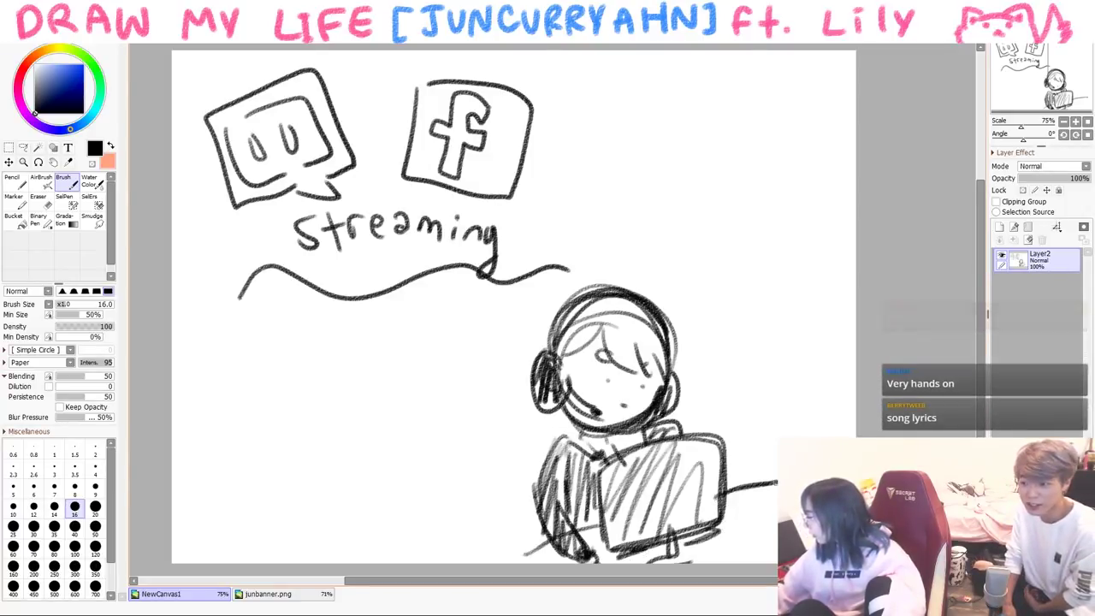
pyautogui.moveTo(561, 525); pyautogui.dragTo(484, 563)
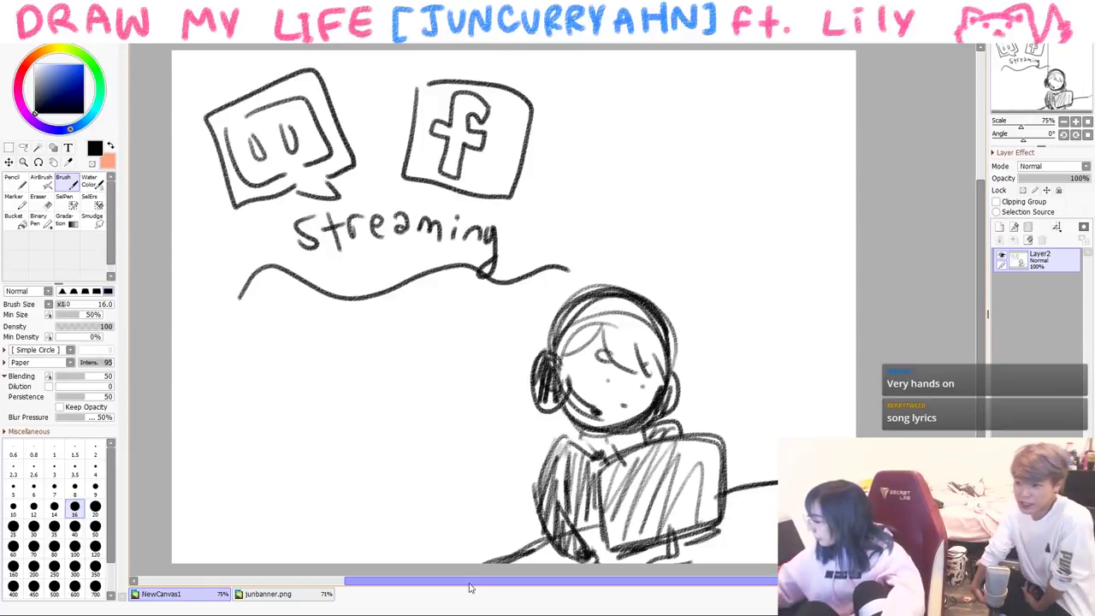
# - Touch up the figure's chin and neck
pyautogui.hotkey('ctrl', 'v')
pyautogui.hotkey('ctrl', 'z')
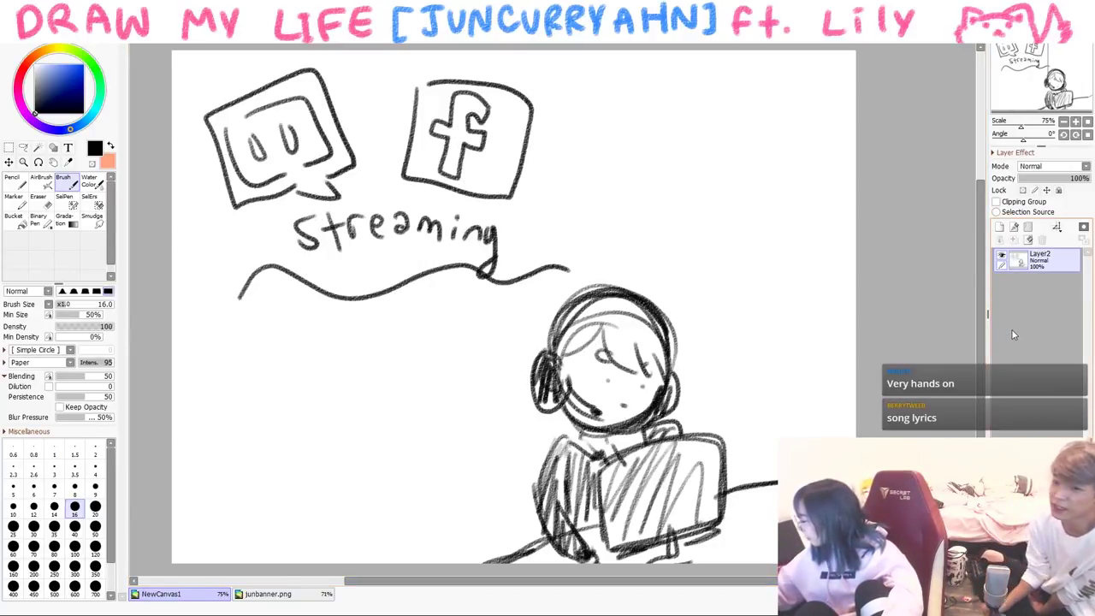
pyautogui.moveTo(635, 398); pyautogui.dragTo(561, 432)
pyautogui.moveTo(630, 432); pyautogui.dragTo(609, 452)
# - Clear the canvas and brush a central cheering stick figure with raised arms and accent lines
pyautogui.press('Delete')
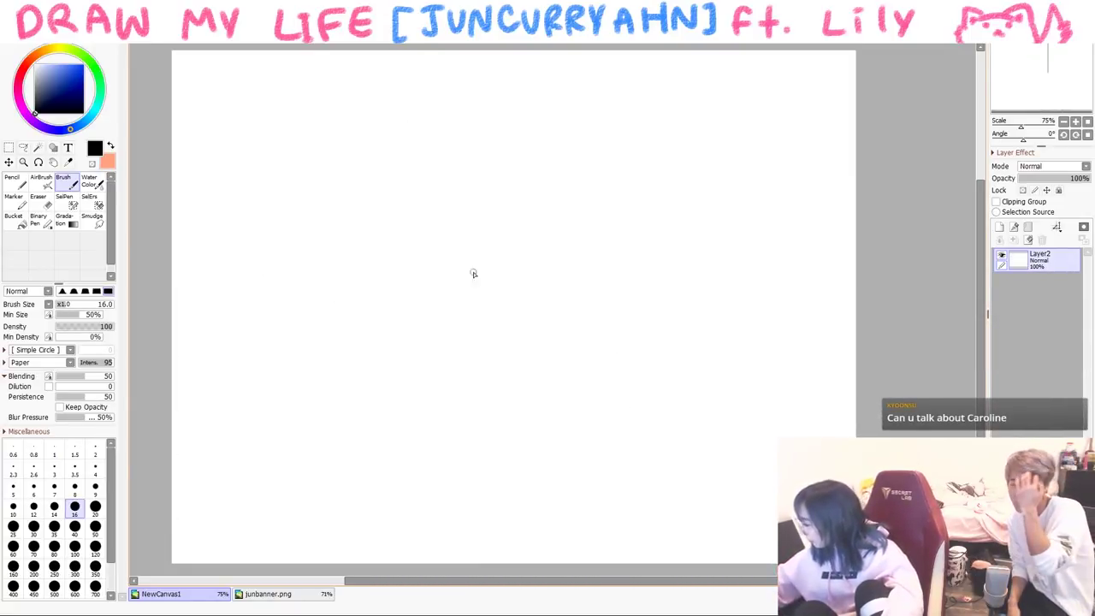
pyautogui.moveTo(469, 301)
pyautogui.mouseDown()
pyautogui.moveTo(509, 376)
pyautogui.moveTo(441, 329)
pyautogui.moveTo(513, 337)
pyautogui.moveTo(480, 290)
pyautogui.mouseUp()
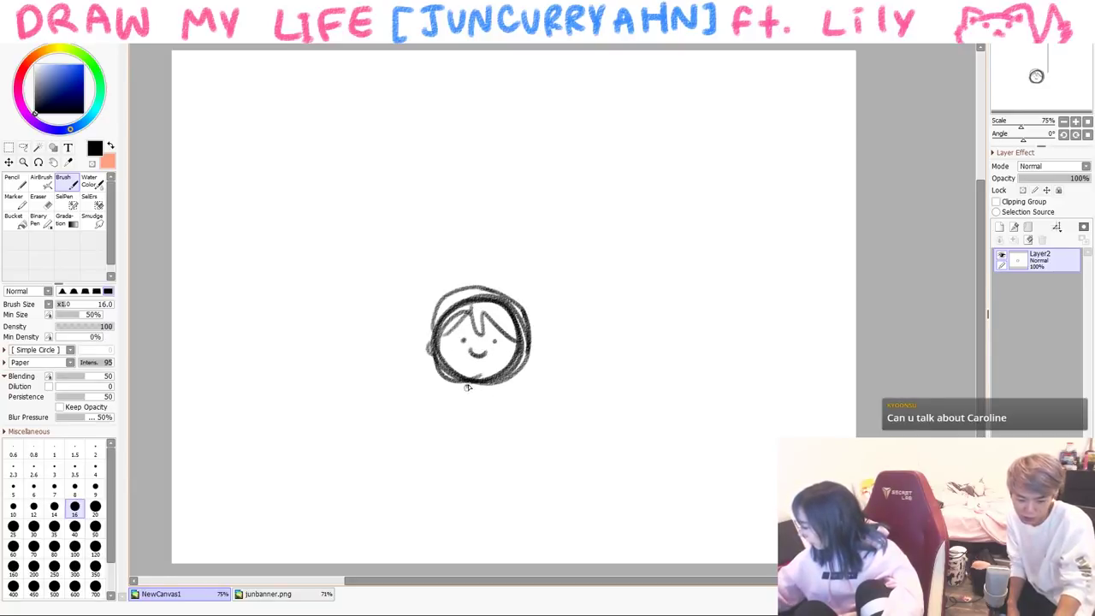
pyautogui.moveTo(453, 389); pyautogui.dragTo(409, 345)
pyautogui.moveTo(509, 381); pyautogui.dragTo(545, 347)
pyautogui.moveTo(502, 392); pyautogui.dragTo(507, 466)
pyautogui.moveTo(450, 391)
pyautogui.mouseDown()
pyautogui.moveTo(445, 500)
pyautogui.moveTo(496, 462)
pyautogui.moveTo(509, 509)
pyautogui.mouseUp()
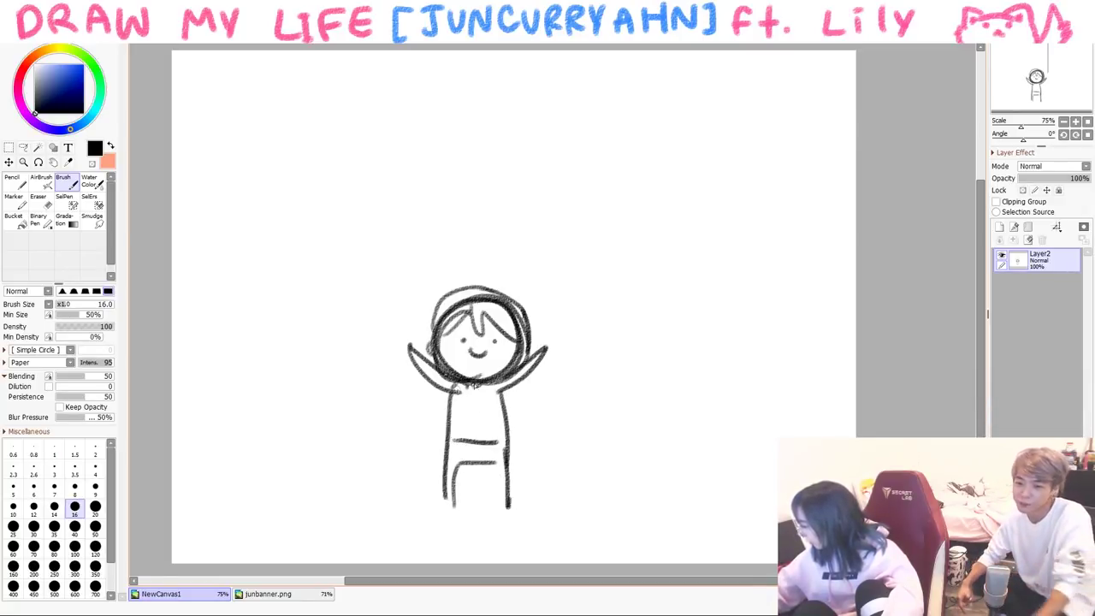
pyautogui.moveTo(362, 376); pyautogui.dragTo(296, 369)
pyautogui.moveTo(409, 262); pyautogui.dragTo(389, 244)
pyautogui.moveTo(627, 326); pyautogui.dragTo(655, 295)
pyautogui.moveTo(638, 395); pyautogui.dragTo(676, 377)
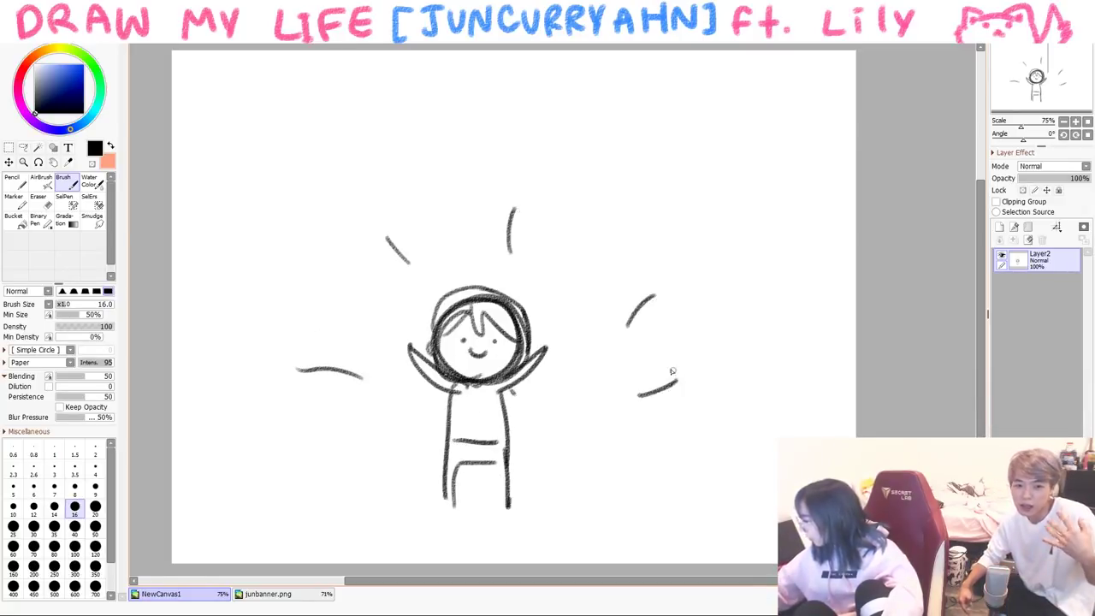
# - Sketch surrounding round-headed figures on the left, upper left and upper right
pyautogui.moveTo(233, 282); pyautogui.dragTo(282, 296)
pyautogui.moveTo(204, 295); pyautogui.dragTo(274, 300)
pyautogui.moveTo(236, 301); pyautogui.dragTo(221, 366)
pyautogui.moveTo(263, 297); pyautogui.dragTo(249, 383)
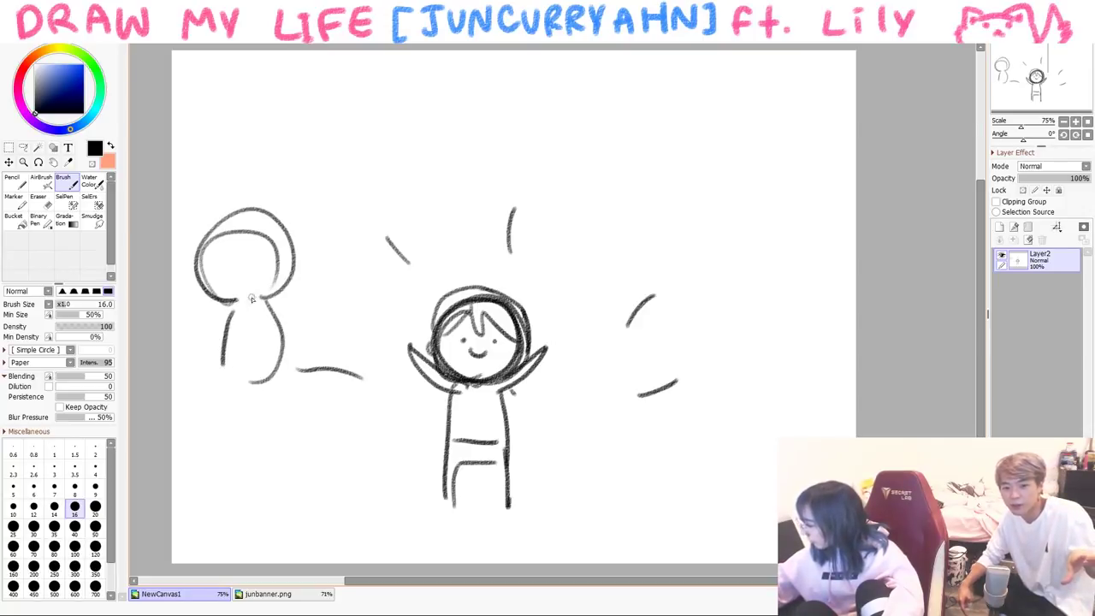
pyautogui.moveTo(363, 154)
pyautogui.mouseDown()
pyautogui.moveTo(423, 152)
pyautogui.moveTo(368, 70)
pyautogui.mouseUp()
pyautogui.moveTo(368, 158); pyautogui.dragTo(346, 233)
pyautogui.moveTo(407, 160); pyautogui.dragTo(419, 227)
pyautogui.moveTo(513, 143); pyautogui.dragTo(560, 141)
pyautogui.moveTo(518, 156); pyautogui.dragTo(499, 203)
pyautogui.moveTo(556, 150); pyautogui.dragTo(539, 207)
pyautogui.moveTo(650, 224)
pyautogui.mouseDown()
pyautogui.moveTo(723, 154)
pyautogui.moveTo(694, 227)
pyautogui.mouseUp()
# - Add more round-headed figures at the right, lower right and lower left
pyautogui.moveTo(641, 214)
pyautogui.mouseDown()
pyautogui.moveTo(675, 226)
pyautogui.moveTo(651, 299)
pyautogui.mouseUp()
pyautogui.moveTo(652, 300); pyautogui.dragTo(695, 292)
pyautogui.moveTo(715, 229); pyautogui.dragTo(710, 289)
pyautogui.moveTo(728, 344)
pyautogui.mouseDown()
pyautogui.moveTo(804, 351)
pyautogui.moveTo(727, 346)
pyautogui.mouseUp()
pyautogui.moveTo(749, 366)
pyautogui.mouseDown()
pyautogui.moveTo(764, 415)
pyautogui.moveTo(777, 366)
pyautogui.mouseUp()
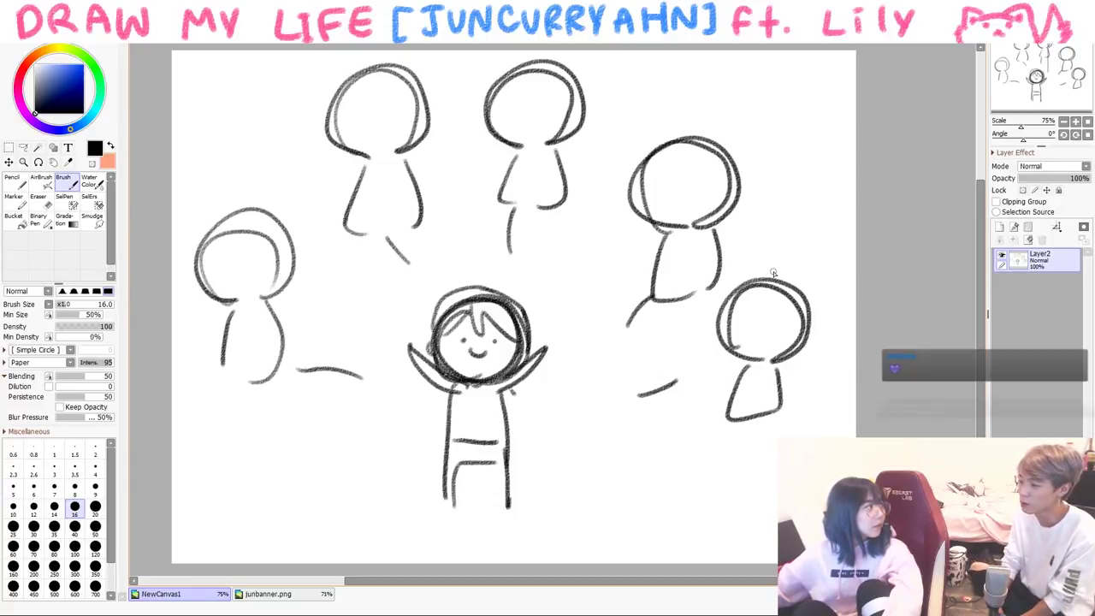
pyautogui.moveTo(282, 401)
pyautogui.mouseDown()
pyautogui.moveTo(316, 479)
pyautogui.moveTo(331, 466)
pyautogui.moveTo(267, 541)
pyautogui.mouseUp()
pyautogui.moveTo(296, 485); pyautogui.dragTo(312, 552)
# - At brush size 14, label the figures' heads video, mix, ART and film, plus etc
pyautogui.press('[')
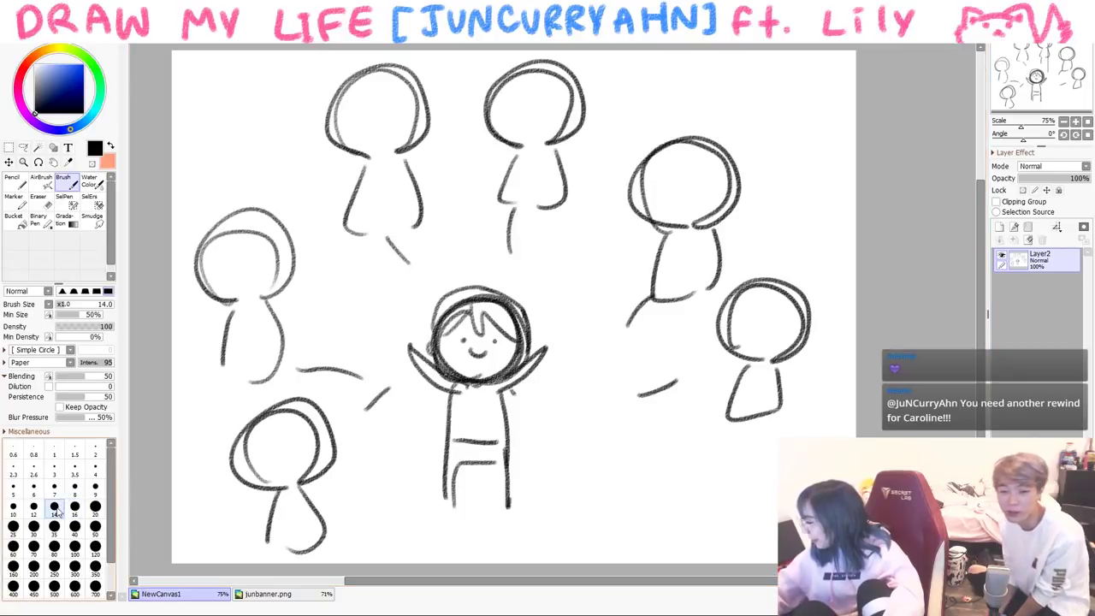
pyautogui.moveTo(224, 294)
pyautogui.mouseDown()
pyautogui.moveTo(222, 282)
pyautogui.moveTo(317, 253)
pyautogui.mouseUp()
pyautogui.moveTo(250, 434)
pyautogui.mouseDown()
pyautogui.moveTo(286, 449)
pyautogui.moveTo(313, 433)
pyautogui.mouseUp()
pyautogui.moveTo(355, 116); pyautogui.dragTo(398, 136)
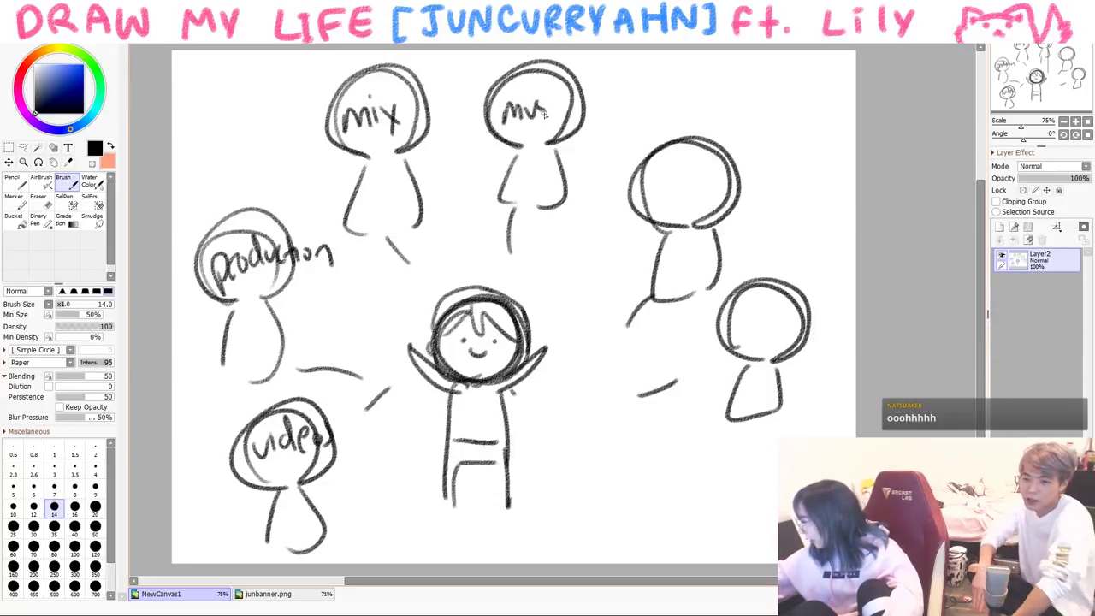
pyautogui.moveTo(687, 178); pyautogui.dragTo(704, 177)
pyautogui.moveTo(695, 178); pyautogui.dragTo(695, 206)
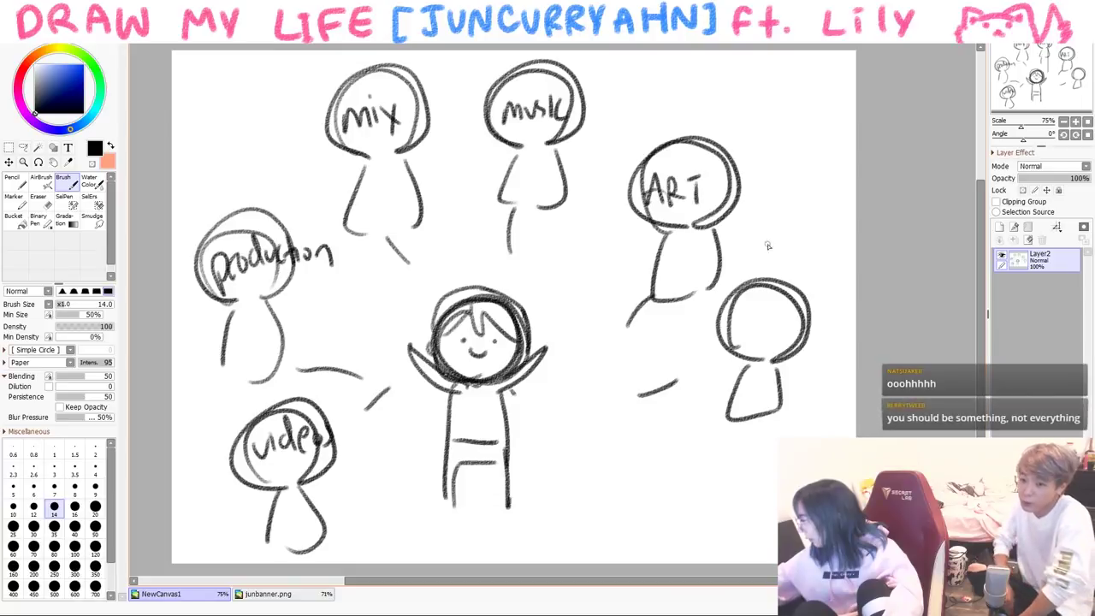
pyautogui.moveTo(754, 305); pyautogui.dragTo(757, 325)
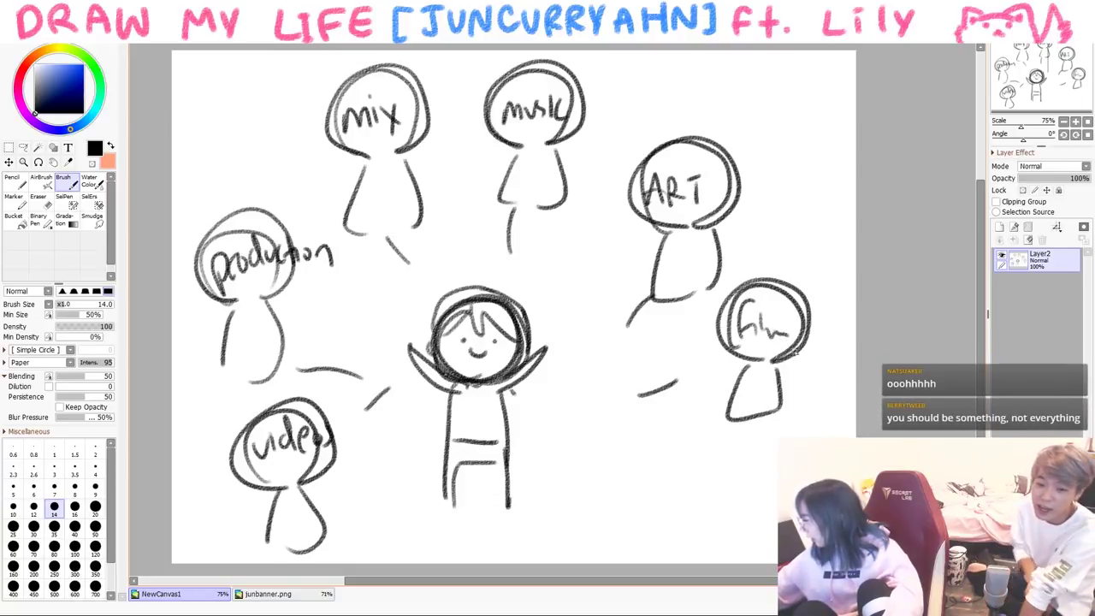
pyautogui.moveTo(721, 485); pyautogui.dragTo(733, 503)
pyautogui.moveTo(746, 472); pyautogui.dragTo(753, 501)
pyautogui.moveTo(737, 486)
pyautogui.mouseDown()
pyautogui.moveTo(761, 484)
pyautogui.moveTo(770, 500)
pyautogui.mouseUp()
# - Write 'helping is okay' in red pencil around the central figure
pyautogui.click(32, 75)
pyautogui.press('n')
pyautogui.moveTo(416, 220); pyautogui.dragTo(371, 403)
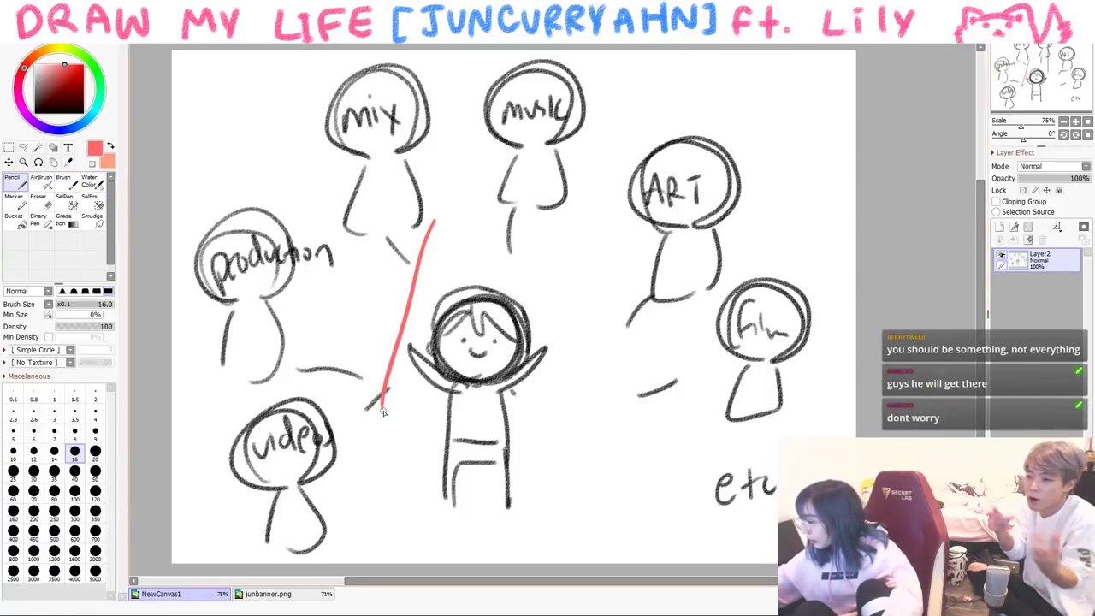
pyautogui.hotkey('ctrl', 'z')
pyautogui.moveTo(332, 370); pyautogui.dragTo(368, 366)
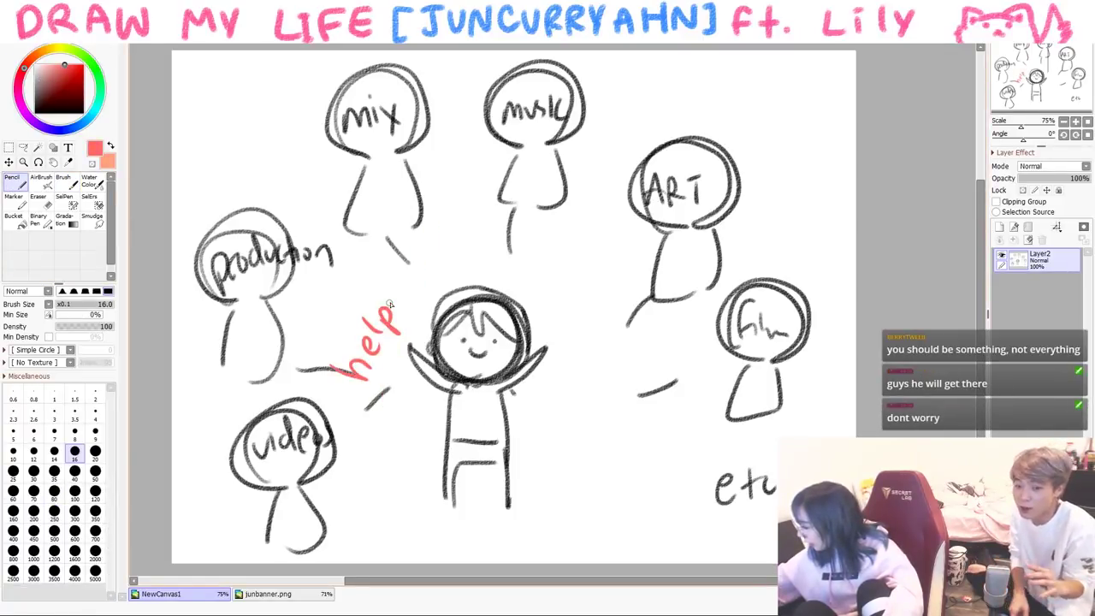
pyautogui.moveTo(525, 270)
pyautogui.mouseDown()
pyautogui.moveTo(515, 291)
pyautogui.moveTo(563, 311)
pyautogui.mouseUp()
pyautogui.moveTo(587, 311)
pyautogui.mouseDown()
pyautogui.moveTo(574, 329)
pyautogui.moveTo(607, 370)
pyautogui.mouseUp()
pyautogui.moveTo(612, 351); pyautogui.dragTo(582, 392)
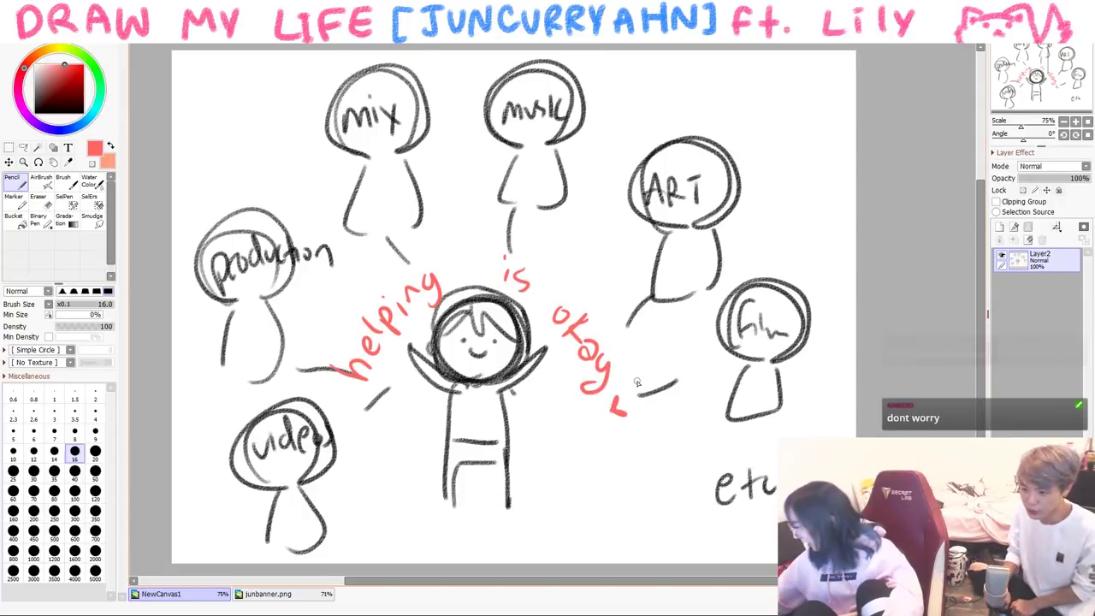
pyautogui.keyDown('alt'); pyautogui.click(478, 291); pyautogui.keyUp('alt')
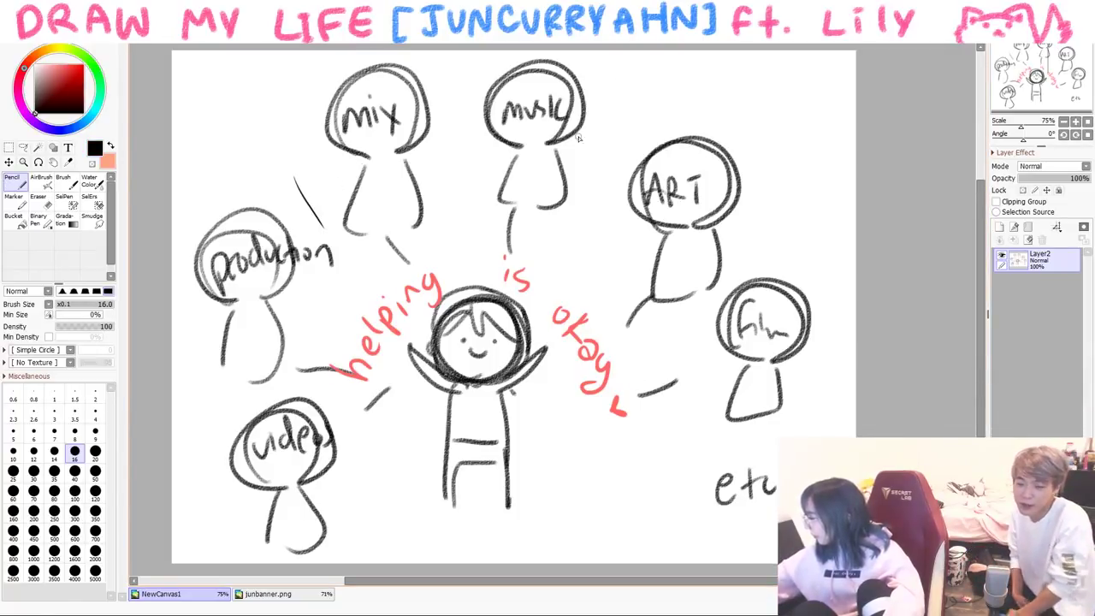
pyautogui.hotkey('ctrl', 'z')
pyautogui.hotkey('ctrl', 'z')
# - Draw orange rays around the central figure, then return the colour to black
pyautogui.click(48, 49)
pyautogui.click(75, 65)
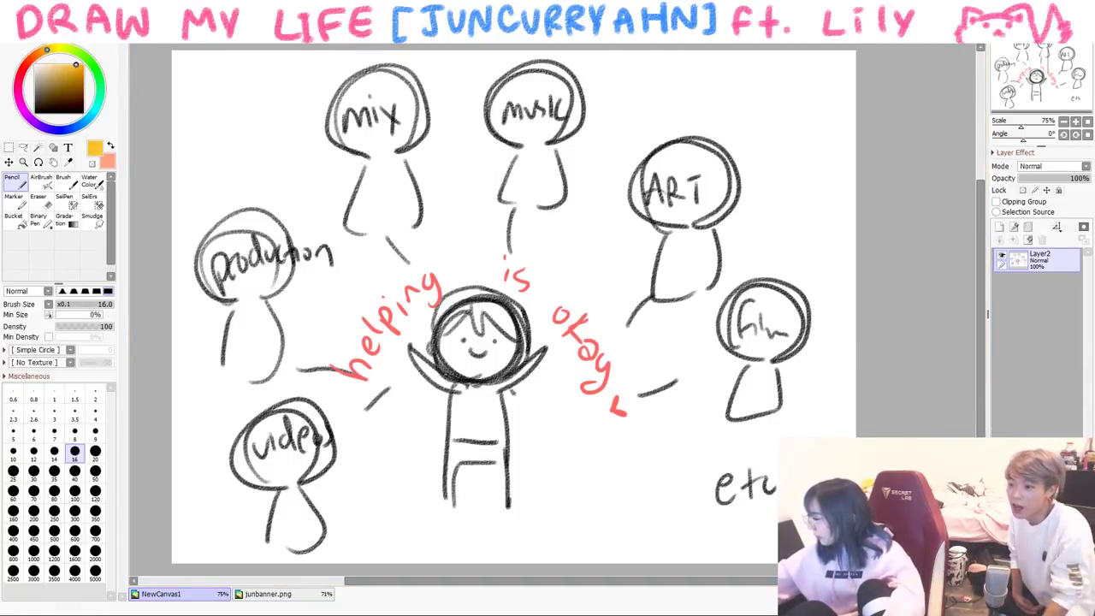
pyautogui.moveTo(319, 203); pyautogui.dragTo(368, 283)
pyautogui.moveTo(459, 157); pyautogui.dragTo(468, 227)
pyautogui.moveTo(484, 183); pyautogui.dragTo(486, 212)
pyautogui.moveTo(669, 322); pyautogui.dragTo(635, 335)
pyautogui.moveTo(667, 338); pyautogui.dragTo(629, 351)
pyautogui.moveTo(669, 351); pyautogui.dragTo(643, 359)
pyautogui.moveTo(626, 460); pyautogui.dragTo(674, 482)
pyautogui.moveTo(579, 484); pyautogui.dragTo(633, 524)
pyautogui.click(35, 111)
# - Clear the canvas and brush a new head with dot eyes and a wide shouting mouth
pyautogui.press('Delete')
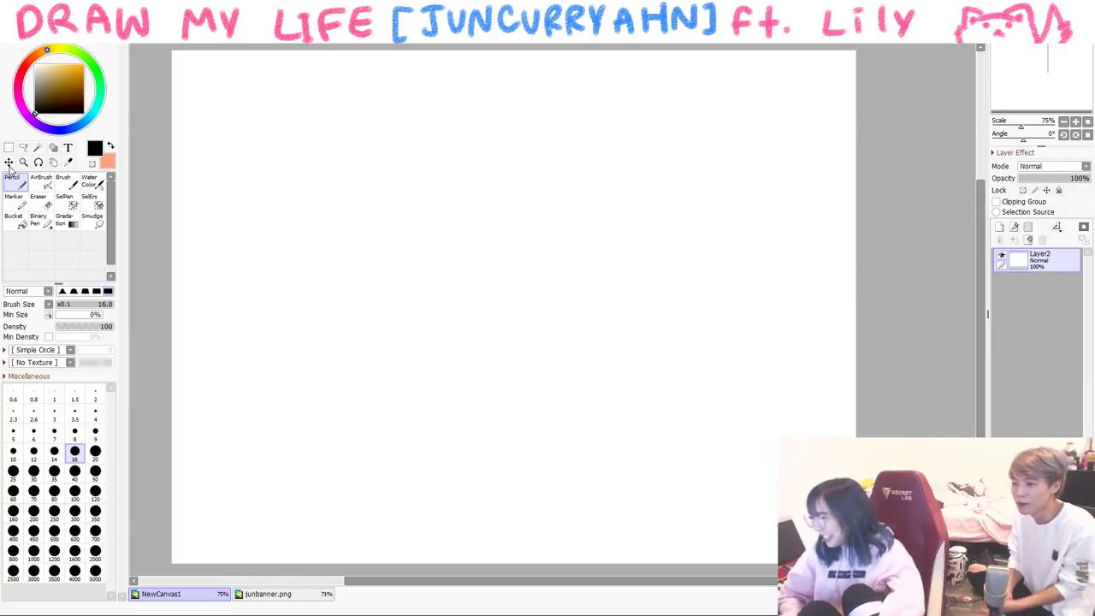
pyautogui.click(63, 182)
pyautogui.moveTo(459, 143); pyautogui.dragTo(365, 487)
pyautogui.hotkey('ctrl', 'z')
pyautogui.moveTo(384, 268); pyautogui.dragTo(505, 332)
pyautogui.moveTo(552, 257)
pyautogui.mouseDown()
pyautogui.moveTo(376, 248)
pyautogui.moveTo(402, 332)
pyautogui.moveTo(531, 289)
pyautogui.mouseUp()
pyautogui.click(477, 250)
pyautogui.click(413, 262)
pyautogui.moveTo(428, 309); pyautogui.dragTo(472, 310)
# - Write WOW in a speech bubble and add hair and fringe to the head
pyautogui.moveTo(238, 338)
pyautogui.mouseDown()
pyautogui.moveTo(293, 336)
pyautogui.moveTo(308, 308)
pyautogui.mouseUp()
pyautogui.moveTo(324, 319)
pyautogui.mouseDown()
pyautogui.moveTo(383, 299)
pyautogui.moveTo(394, 364)
pyautogui.mouseUp()
pyautogui.moveTo(424, 173); pyautogui.dragTo(416, 248)
pyautogui.moveTo(445, 205); pyautogui.dragTo(537, 253)
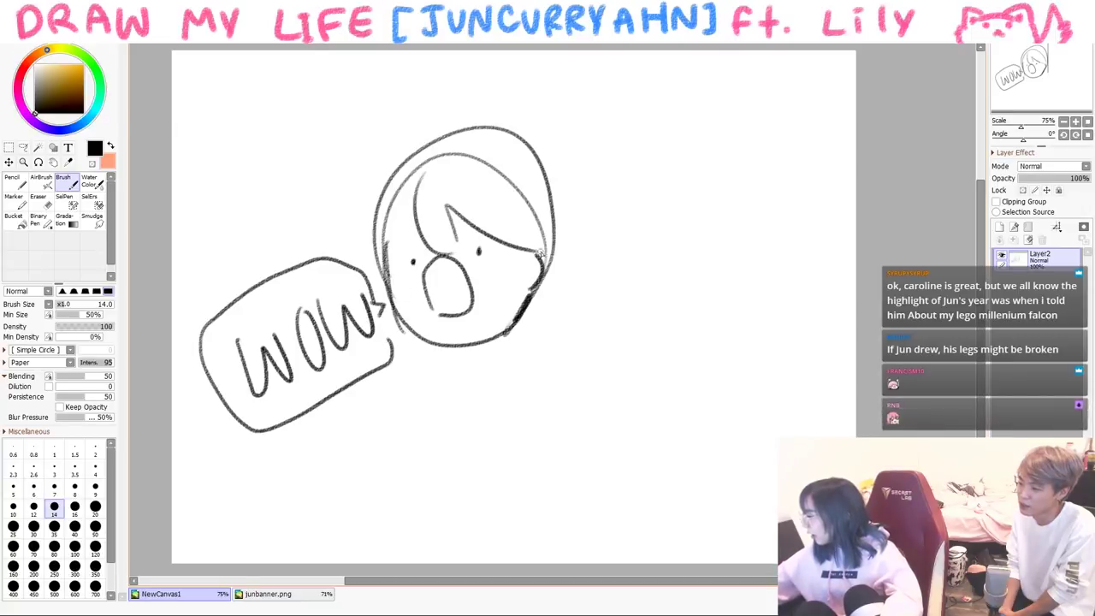
pyautogui.moveTo(410, 235); pyautogui.dragTo(378, 271)
pyautogui.moveTo(417, 130)
pyautogui.mouseDown()
pyautogui.moveTo(361, 258)
pyautogui.moveTo(534, 157)
pyautogui.mouseUp()
# - Sketch a glasses-wearing figure at the bottom left saying 'stop'
pyautogui.moveTo(556, 190); pyautogui.dragTo(547, 258)
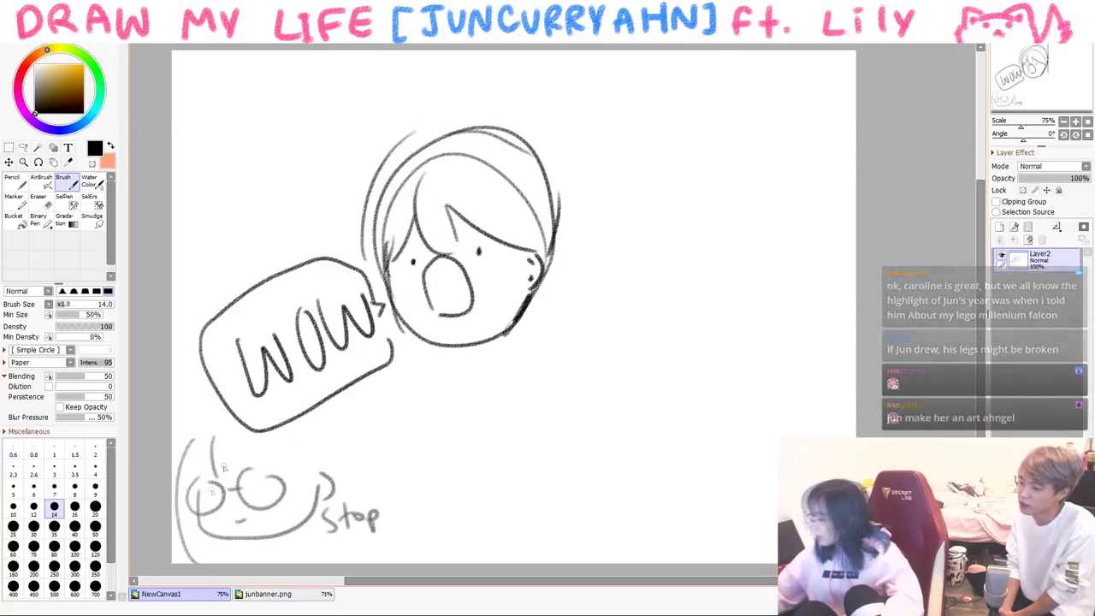
pyautogui.moveTo(255, 452); pyautogui.dragTo(262, 472)
pyautogui.moveTo(274, 454); pyautogui.dragTo(293, 547)
pyautogui.moveTo(304, 470); pyautogui.dragTo(306, 523)
pyautogui.moveTo(322, 436); pyautogui.dragTo(334, 503)
pyautogui.moveTo(291, 533)
pyautogui.mouseDown()
pyautogui.moveTo(293, 546)
pyautogui.moveTo(244, 565)
pyautogui.mouseUp()
# - Draw the shouting figure's torso and an outstretched arm with a reaching hand
pyautogui.moveTo(486, 353)
pyautogui.mouseDown()
pyautogui.moveTo(469, 430)
pyautogui.moveTo(503, 371)
pyautogui.mouseUp()
pyautogui.moveTo(446, 350)
pyautogui.mouseDown()
pyautogui.moveTo(417, 431)
pyautogui.moveTo(438, 392)
pyautogui.mouseUp()
pyautogui.moveTo(465, 363); pyautogui.dragTo(476, 376)
pyautogui.moveTo(481, 369); pyautogui.dragTo(468, 386)
pyautogui.moveTo(524, 332); pyautogui.dragTo(584, 368)
pyautogui.moveTo(505, 392)
pyautogui.mouseDown()
pyautogui.moveTo(556, 412)
pyautogui.moveTo(573, 378)
pyautogui.moveTo(653, 384)
pyautogui.mouseUp()
pyautogui.moveTo(588, 371); pyautogui.dragTo(661, 340)
pyautogui.moveTo(660, 342); pyautogui.dragTo(633, 373)
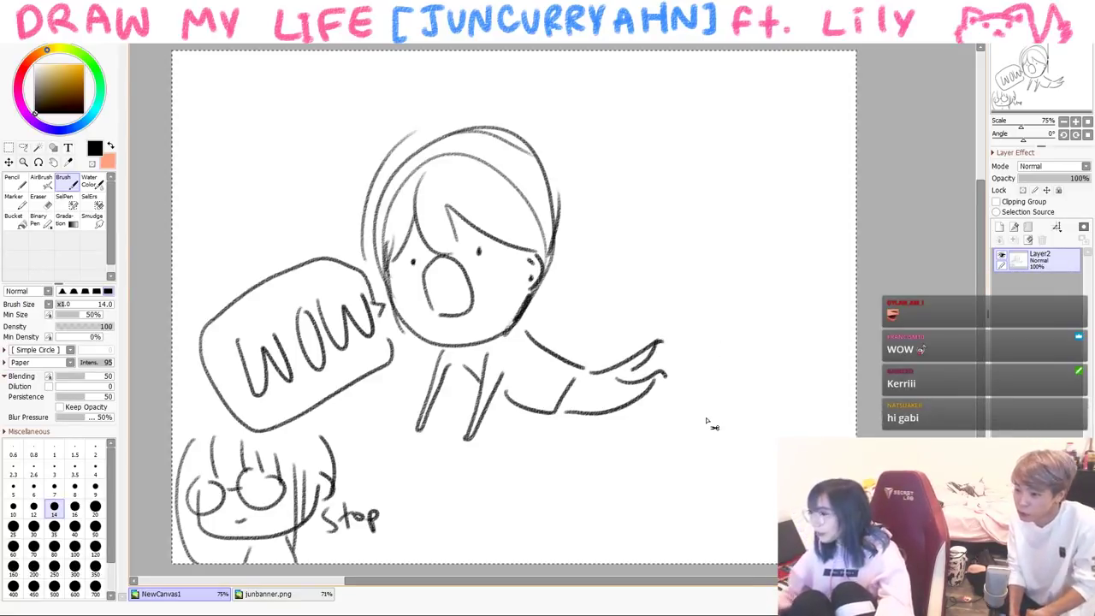
# - Clear the canvas, discard a rough circle, and handwrite '(SPOILERS)' at the top left
pyautogui.press('Delete')
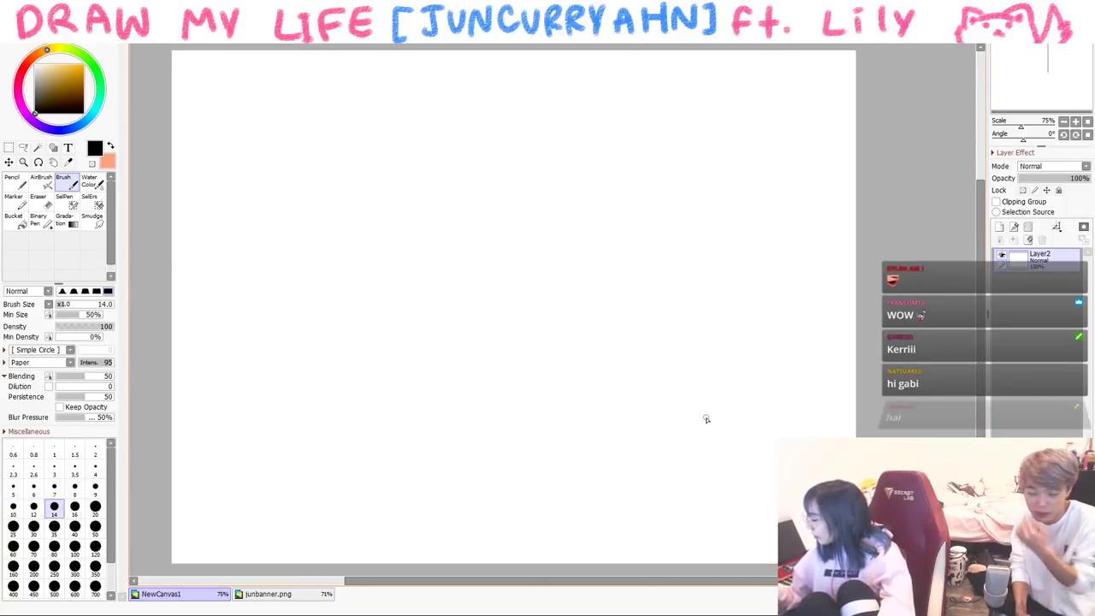
pyautogui.moveTo(408, 277)
pyautogui.mouseDown()
pyautogui.moveTo(399, 247)
pyautogui.moveTo(522, 295)
pyautogui.mouseUp()
pyautogui.press('Delete')
pyautogui.moveTo(306, 134)
pyautogui.mouseDown()
pyautogui.moveTo(283, 206)
pyautogui.moveTo(454, 154)
pyautogui.moveTo(483, 110)
pyautogui.moveTo(462, 164)
pyautogui.mouseUp()
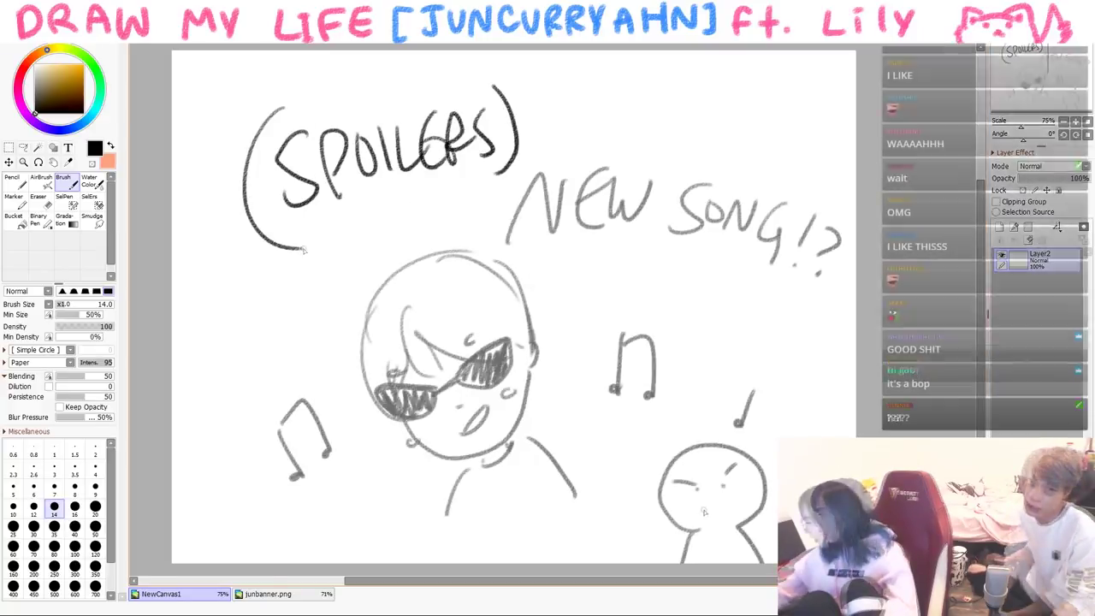
pyautogui.moveTo(703, 504); pyautogui.dragTo(731, 511)
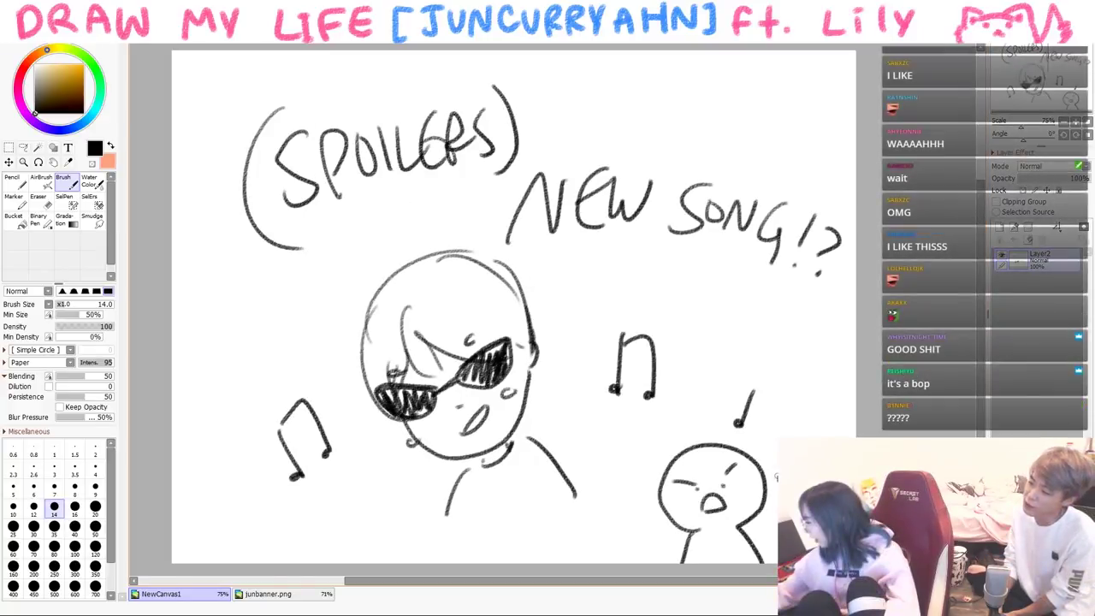
# - Clear the canvas, write 'future' in black, and start a pink list number '1.'
pyautogui.press('Delete')
pyautogui.moveTo(246, 139)
pyautogui.mouseDown()
pyautogui.moveTo(237, 187)
pyautogui.moveTo(323, 137)
pyautogui.moveTo(247, 204)
pyautogui.mouseUp()
pyautogui.click(47, 62)
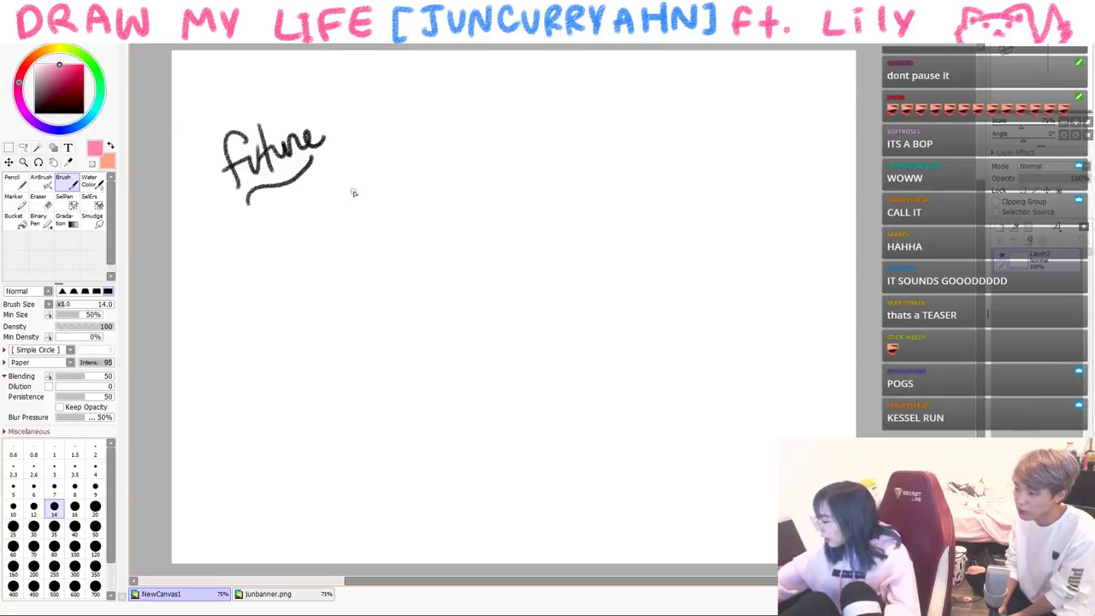
pyautogui.moveTo(433, 92); pyautogui.dragTo(432, 119)
pyautogui.click(443, 115)
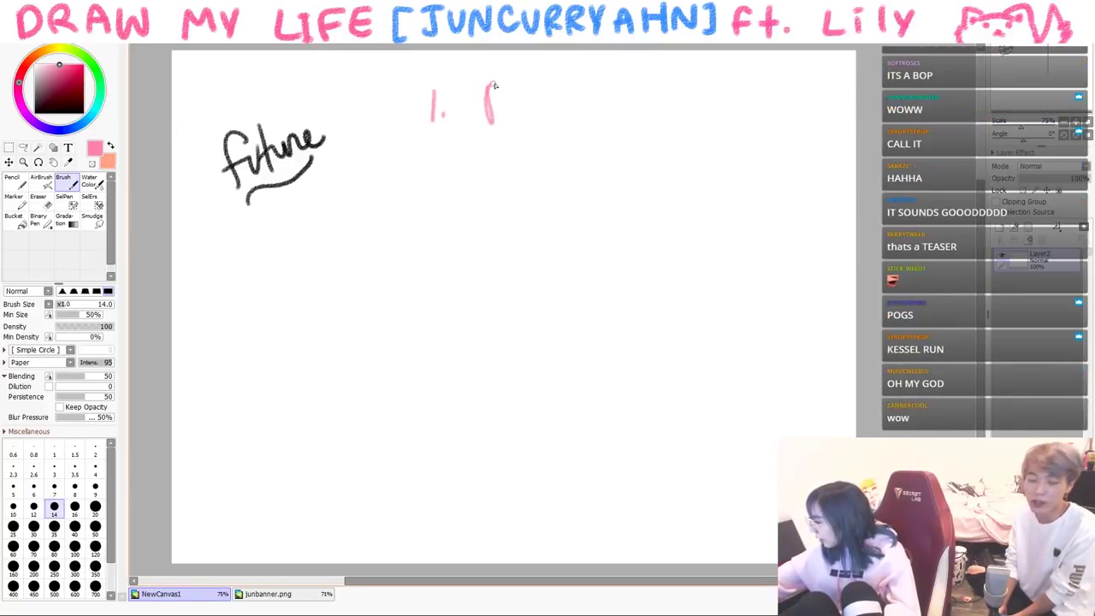
# - Write the pink goal 'BUILD STREAMING COMMUNITY' across two lines
pyautogui.moveTo(494, 86); pyautogui.dragTo(489, 126)
pyautogui.moveTo(517, 88)
pyautogui.mouseDown()
pyautogui.moveTo(524, 117)
pyautogui.moveTo(561, 123)
pyautogui.mouseUp()
pyautogui.moveTo(568, 86); pyautogui.dragTo(564, 118)
pyautogui.moveTo(624, 89)
pyautogui.mouseDown()
pyautogui.moveTo(650, 87)
pyautogui.moveTo(647, 120)
pyautogui.mouseUp()
pyautogui.moveTo(662, 88); pyautogui.dragTo(669, 113)
pyautogui.moveTo(738, 86); pyautogui.dragTo(739, 110)
pyautogui.moveTo(744, 120)
pyautogui.mouseDown()
pyautogui.moveTo(767, 87)
pyautogui.moveTo(782, 114)
pyautogui.mouseUp()
pyautogui.moveTo(574, 140)
pyautogui.mouseDown()
pyautogui.moveTo(572, 162)
pyautogui.moveTo(590, 140)
pyautogui.mouseUp()
pyautogui.moveTo(605, 162); pyautogui.dragTo(634, 163)
pyautogui.moveTo(640, 162); pyautogui.dragTo(699, 144)
pyautogui.moveTo(706, 167)
pyautogui.mouseDown()
pyautogui.moveTo(725, 144)
pyautogui.moveTo(734, 167)
pyautogui.mouseUp()
pyautogui.moveTo(738, 137)
pyautogui.mouseDown()
pyautogui.moveTo(756, 135)
pyautogui.moveTo(747, 171)
pyautogui.mouseUp()
pyautogui.moveTo(752, 128)
pyautogui.mouseDown()
pyautogui.moveTo(774, 146)
pyautogui.moveTo(792, 129)
pyautogui.mouseUp()
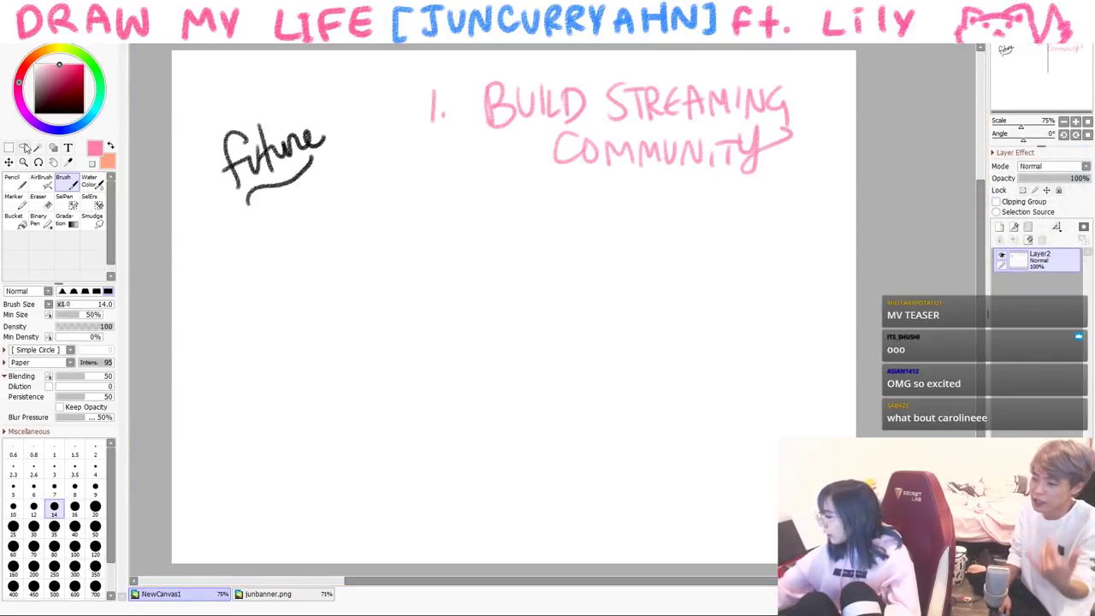
# - Draw two pink hugging figures with a small heart and label them 'Comfy af'
pyautogui.moveTo(590, 227)
pyautogui.mouseDown()
pyautogui.moveTo(621, 199)
pyautogui.moveTo(608, 222)
pyautogui.moveTo(614, 207)
pyautogui.moveTo(638, 242)
pyautogui.moveTo(626, 200)
pyautogui.moveTo(661, 223)
pyautogui.moveTo(632, 226)
pyautogui.mouseUp()
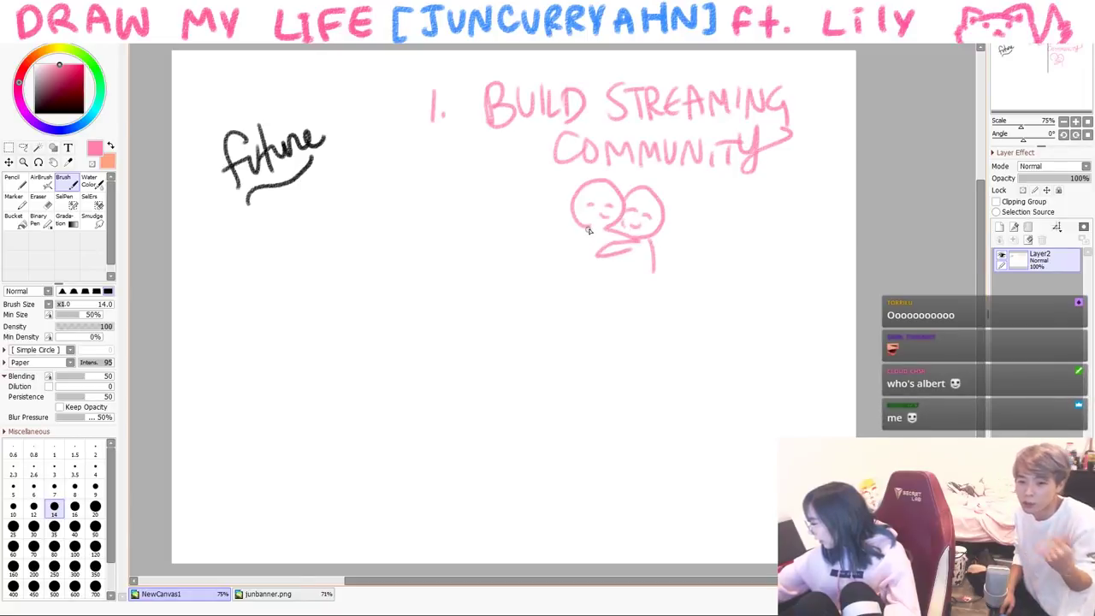
pyautogui.moveTo(616, 255); pyautogui.dragTo(617, 279)
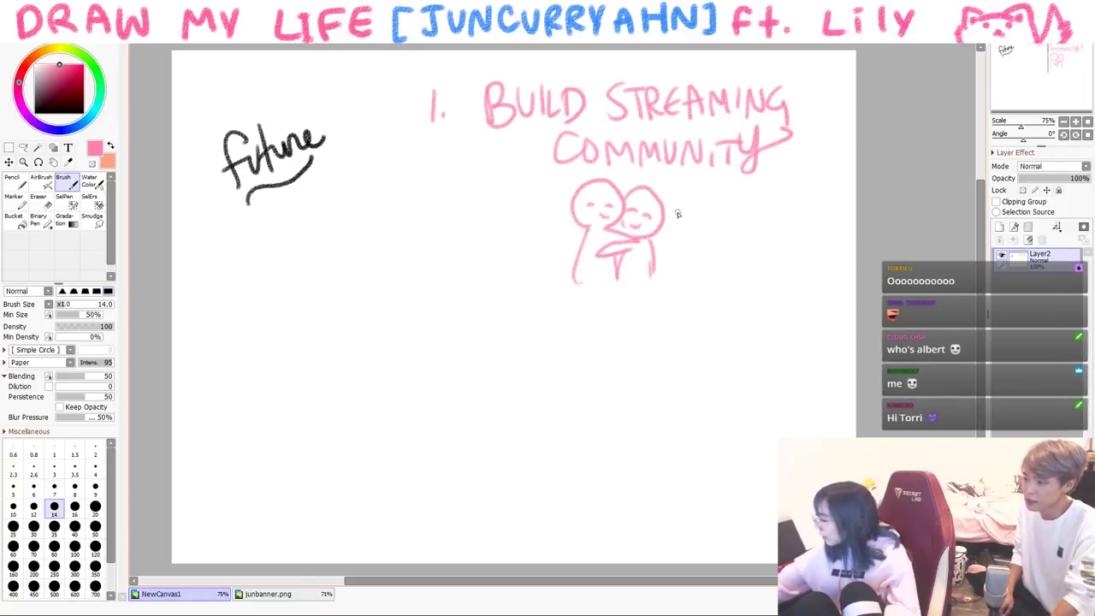
pyautogui.moveTo(626, 182); pyautogui.dragTo(627, 181)
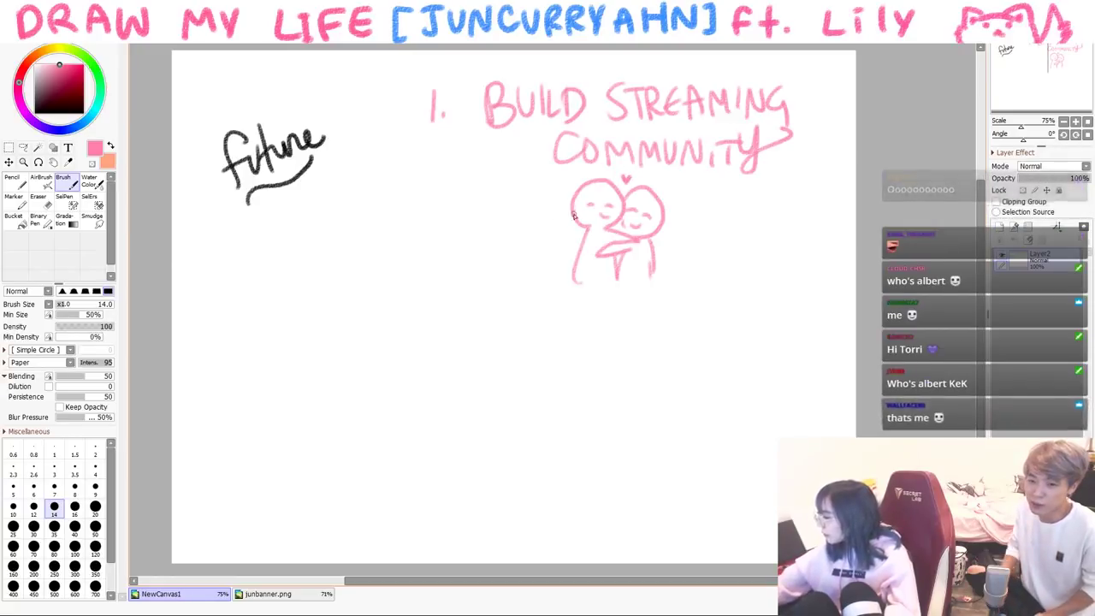
pyautogui.moveTo(684, 226); pyautogui.dragTo(700, 237)
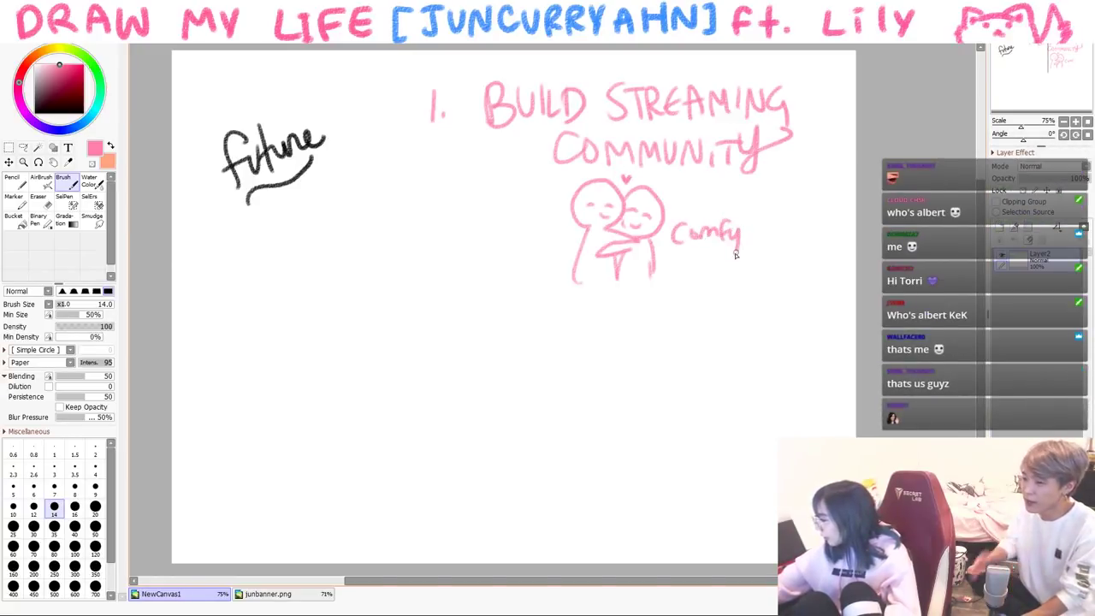
pyautogui.moveTo(789, 225); pyautogui.dragTo(778, 249)
pyautogui.moveTo(774, 238); pyautogui.dragTo(787, 236)
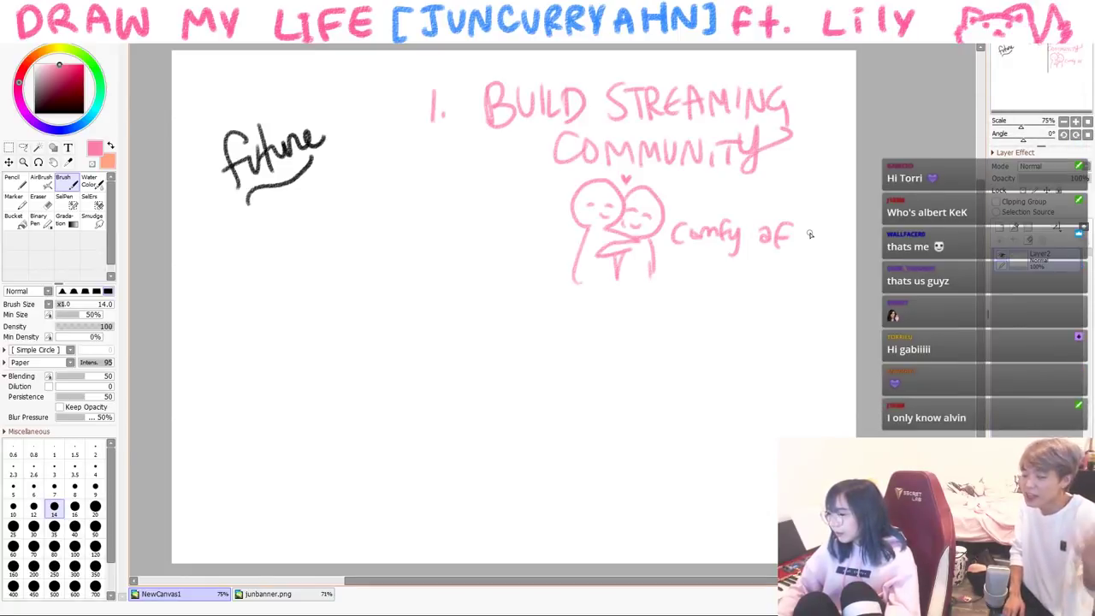
# - Retrace the list number '1.' in black
pyautogui.press('d')
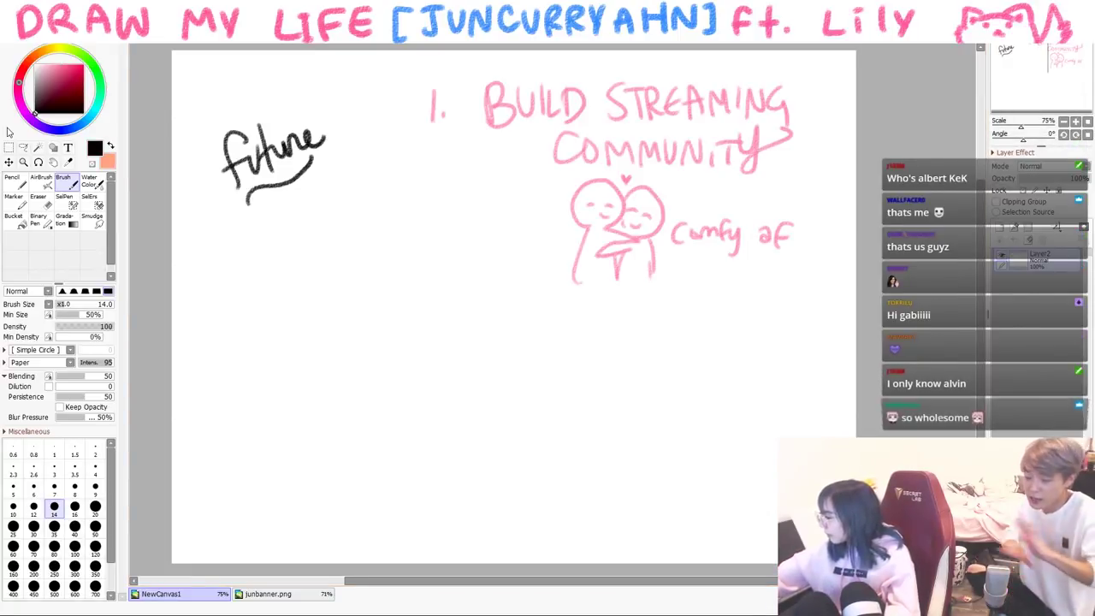
pyautogui.moveTo(425, 125); pyautogui.dragTo(440, 126)
pyautogui.click(445, 116)
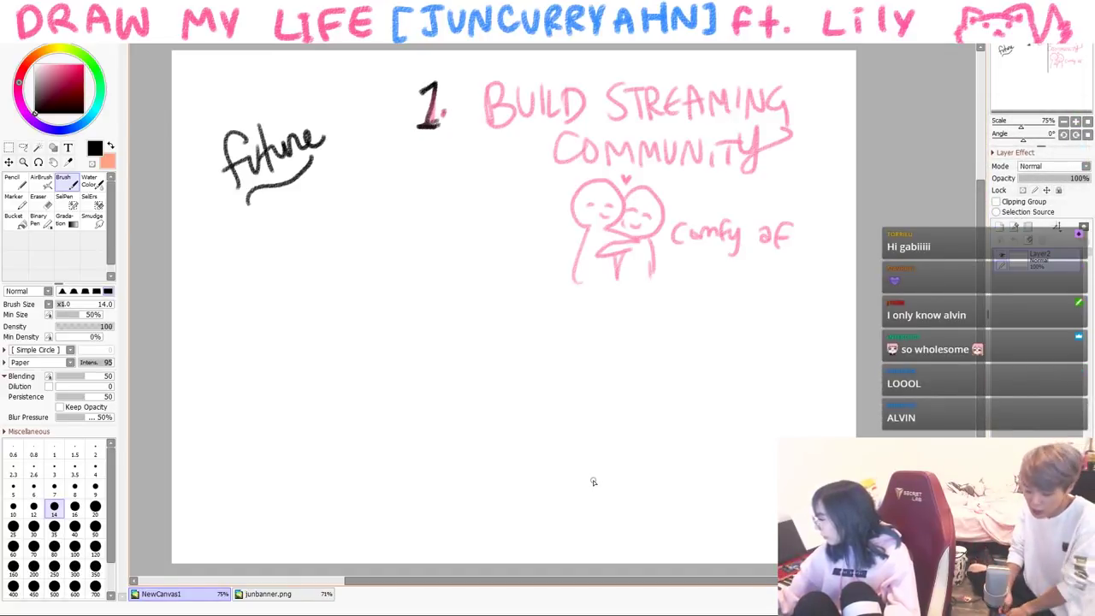
# - Erase the word 'future' and write 'THE FUTURE' in blue pencil in its place
pyautogui.press('e')
pyautogui.moveTo(227, 133)
pyautogui.mouseDown()
pyautogui.moveTo(232, 206)
pyautogui.moveTo(252, 171)
pyautogui.moveTo(291, 179)
pyautogui.moveTo(276, 159)
pyautogui.mouseUp()
pyautogui.press('n')
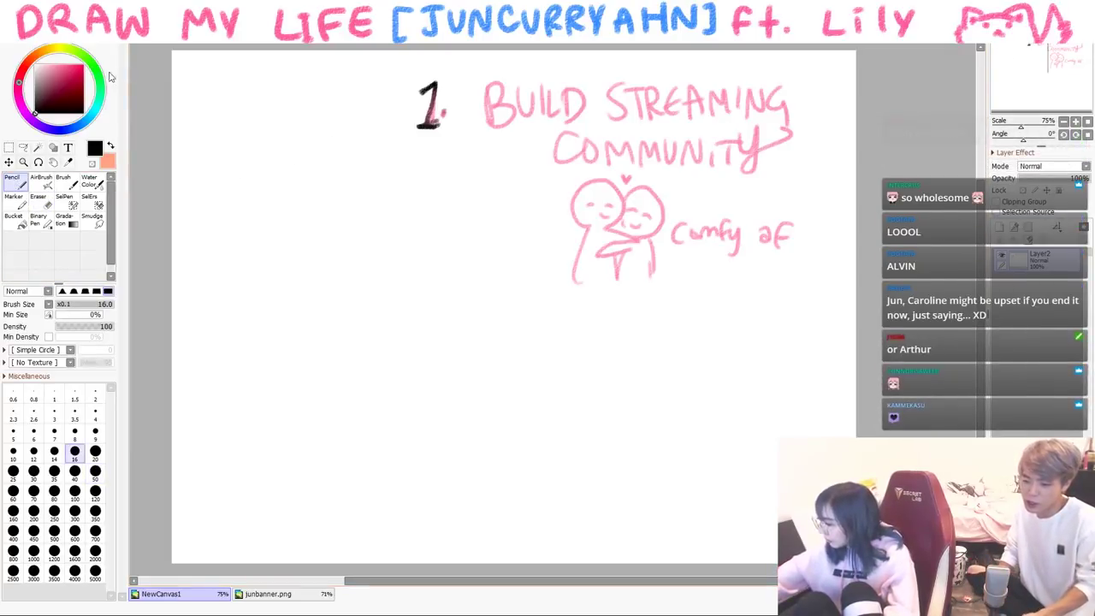
pyautogui.moveTo(183, 101); pyautogui.dragTo(209, 92)
pyautogui.moveTo(199, 94)
pyautogui.mouseDown()
pyautogui.moveTo(203, 126)
pyautogui.moveTo(216, 122)
pyautogui.mouseUp()
pyautogui.moveTo(214, 104); pyautogui.dragTo(229, 101)
pyautogui.moveTo(228, 80)
pyautogui.mouseDown()
pyautogui.moveTo(231, 121)
pyautogui.moveTo(244, 96)
pyautogui.mouseUp()
pyautogui.moveTo(193, 171); pyautogui.dragTo(210, 166)
pyautogui.moveTo(216, 144); pyautogui.dragTo(257, 130)
pyautogui.moveTo(246, 137); pyautogui.dragTo(241, 168)
pyautogui.moveTo(256, 133); pyautogui.dragTo(307, 139)
pyautogui.moveTo(322, 96)
pyautogui.mouseDown()
pyautogui.moveTo(324, 125)
pyautogui.moveTo(325, 113)
pyautogui.mouseUp()
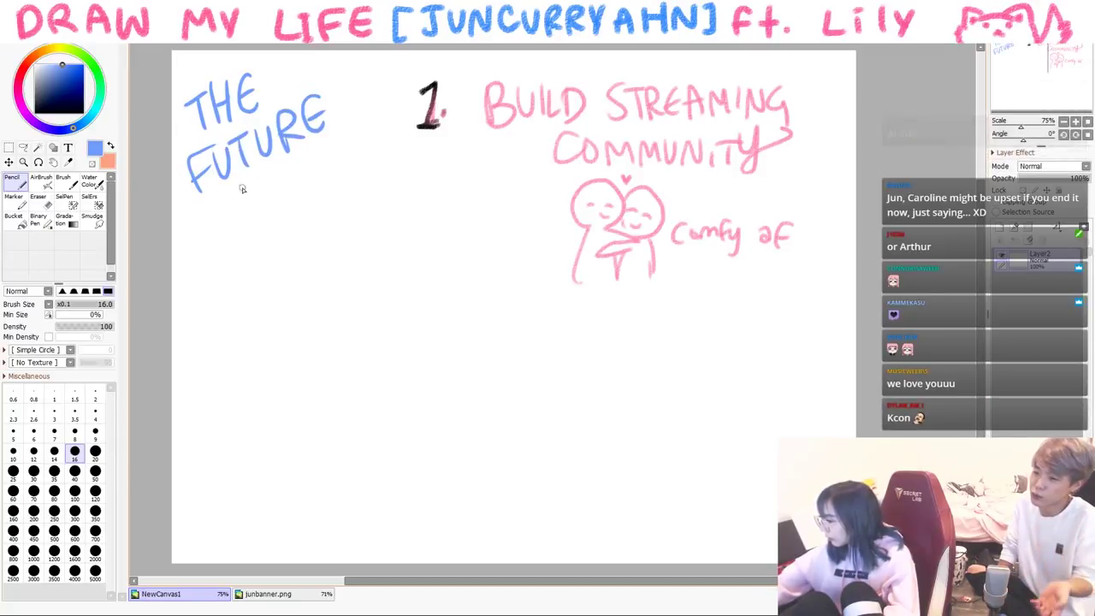
# - In black brush, draw a figure's head with eyes and write 'i Know u' beside it
pyautogui.click(34, 112)
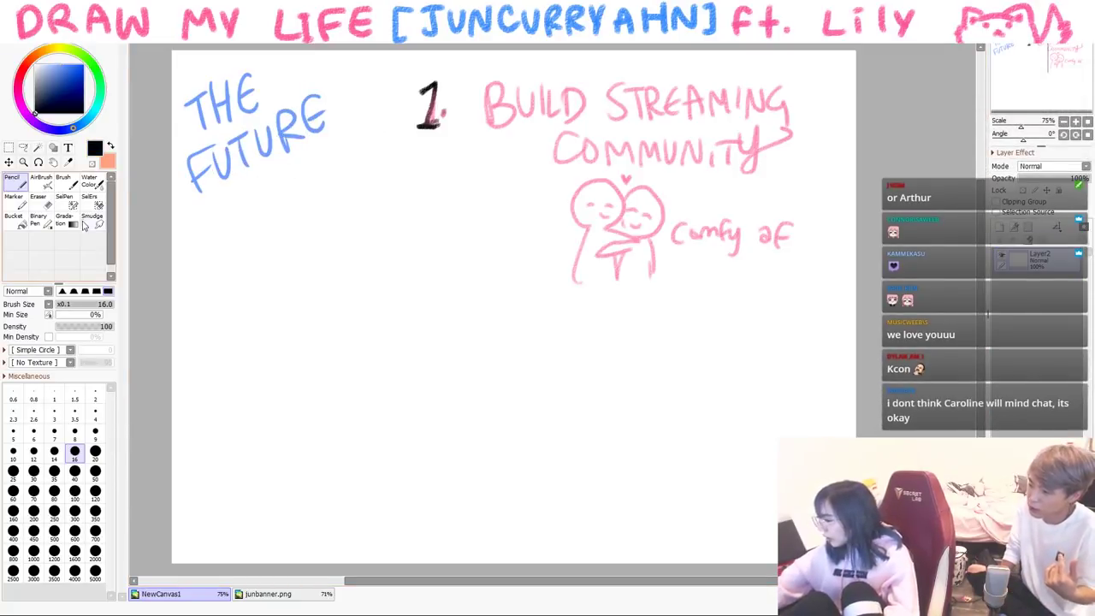
pyautogui.click(67, 180)
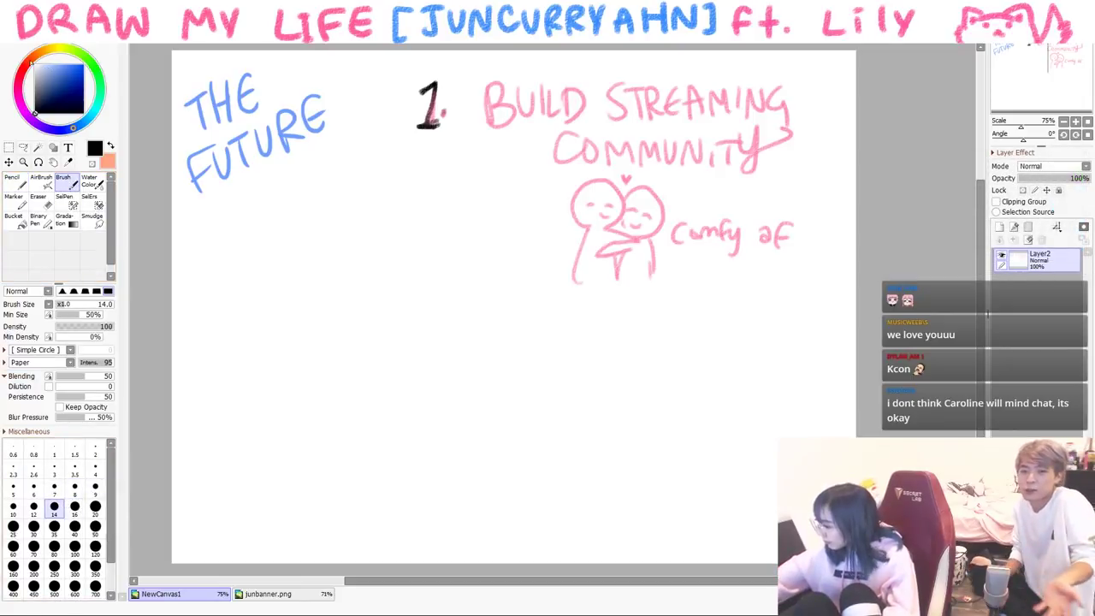
pyautogui.moveTo(513, 183); pyautogui.dragTo(522, 332)
pyautogui.hotkey('ctrl', 'z')
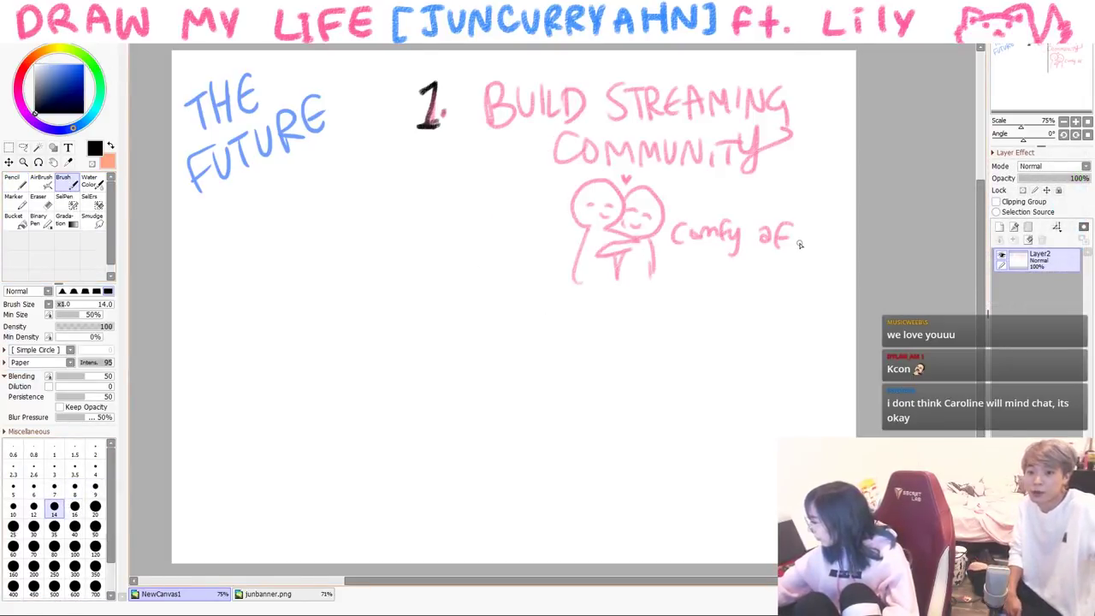
pyautogui.moveTo(381, 181)
pyautogui.mouseDown()
pyautogui.moveTo(366, 197)
pyautogui.moveTo(389, 214)
pyautogui.mouseUp()
pyautogui.moveTo(410, 207); pyautogui.dragTo(414, 210)
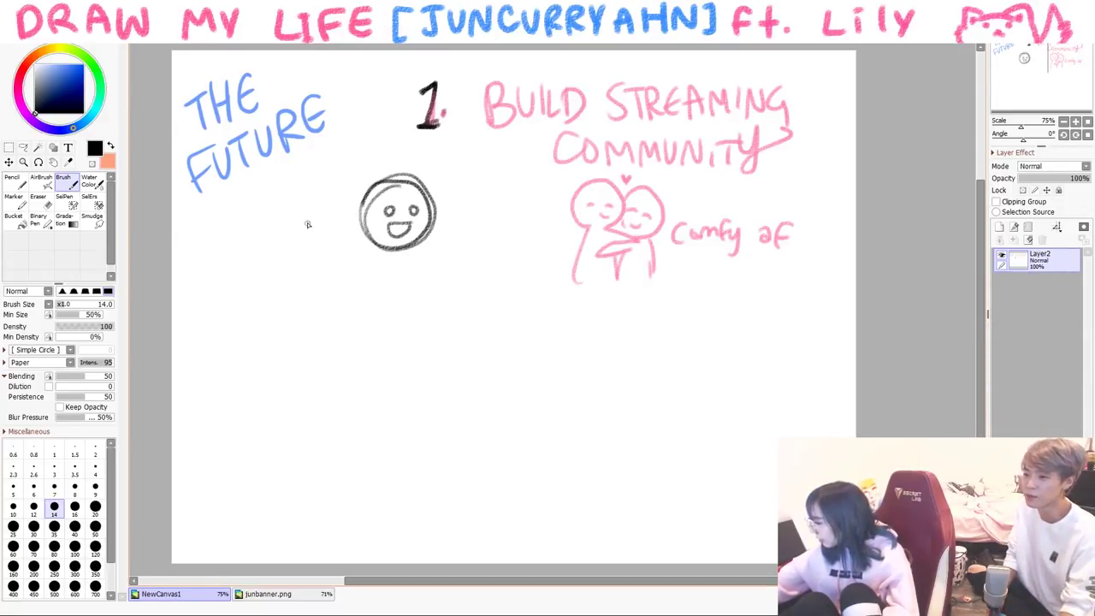
pyautogui.moveTo(330, 216); pyautogui.dragTo(360, 178)
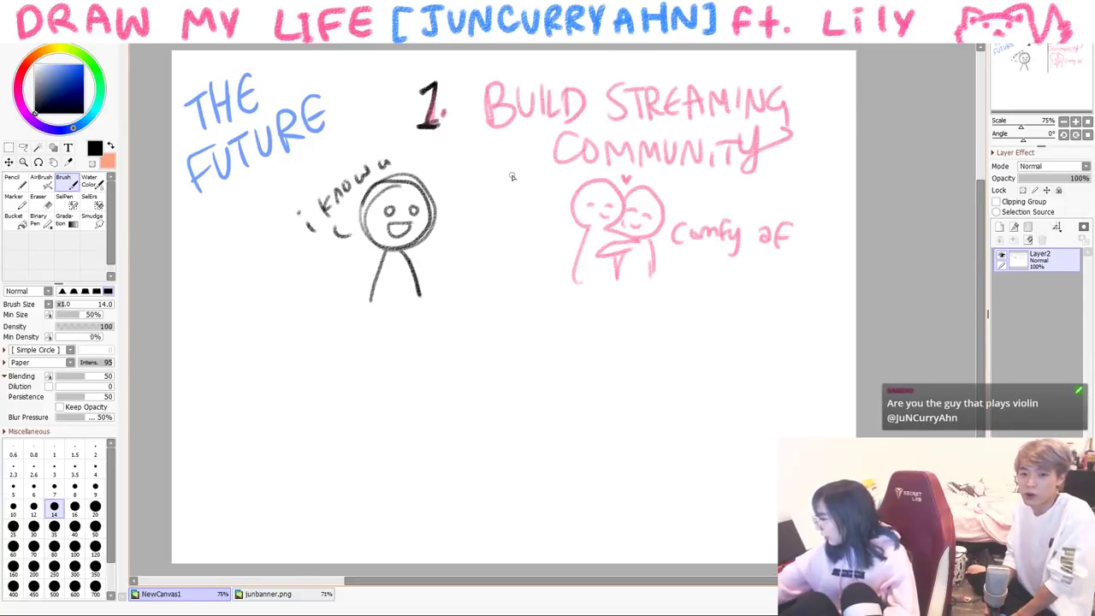
# - Draw a second black figure with eyes, mouth and body, undoing a stray handwritten name
pyautogui.moveTo(469, 245); pyautogui.dragTo(503, 244)
pyautogui.moveTo(460, 212); pyautogui.dragTo(463, 214)
pyautogui.moveTo(481, 209); pyautogui.dragTo(480, 225)
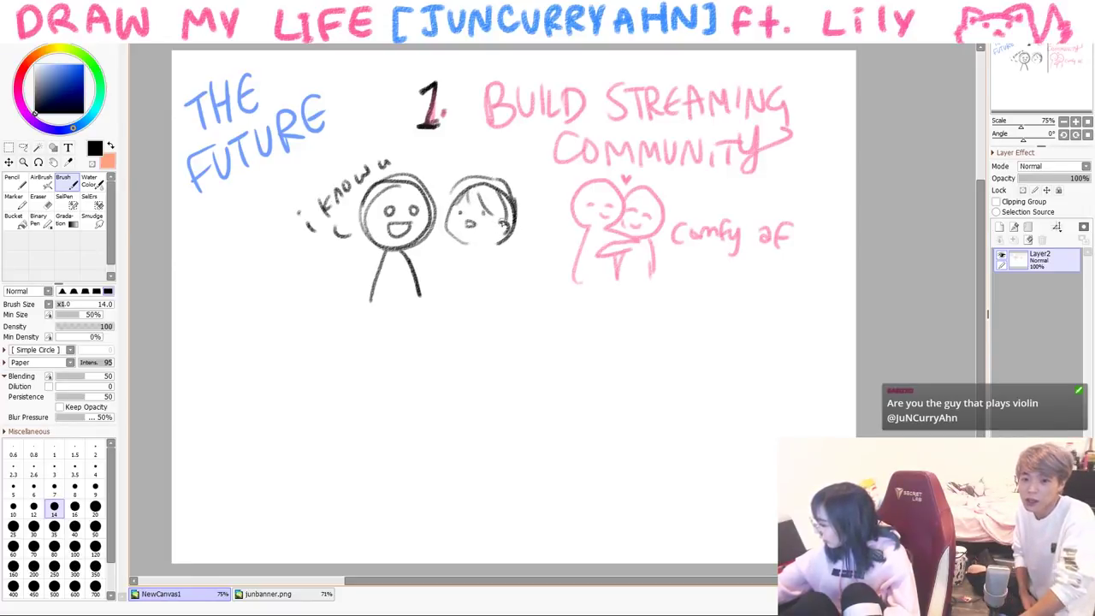
pyautogui.moveTo(469, 251); pyautogui.dragTo(453, 308)
pyautogui.moveTo(488, 250); pyautogui.dragTo(499, 298)
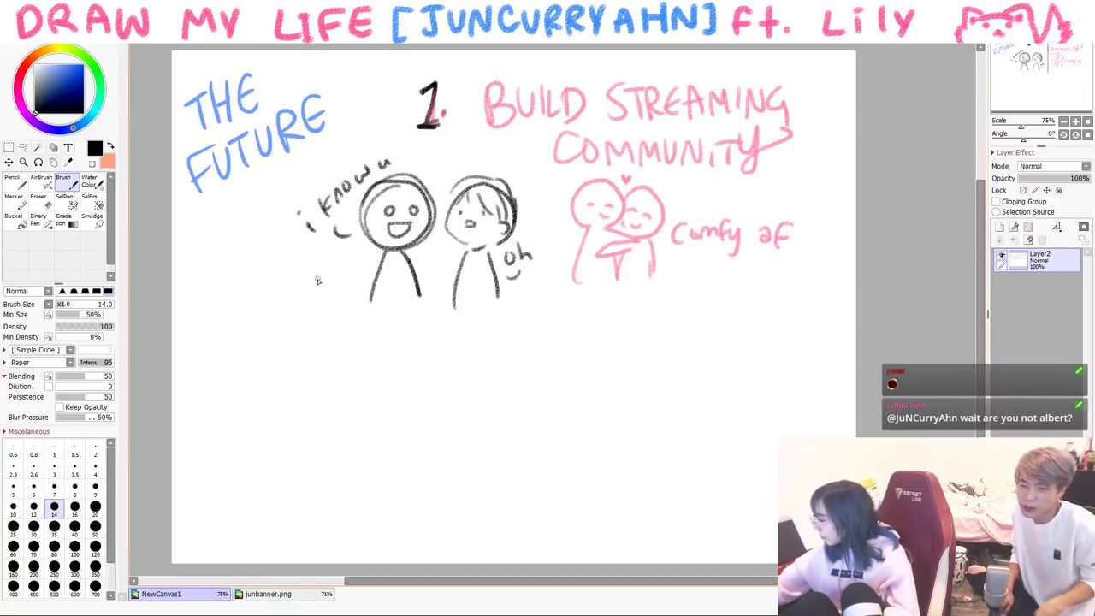
pyautogui.moveTo(225, 284); pyautogui.dragTo(296, 290)
pyautogui.hotkey('ctrl', 'z')
pyautogui.hotkey('ctrl', 'z')
pyautogui.hotkey('ctrl', 'z')
pyautogui.hotkey('ctrl', 'z')
pyautogui.hotkey('ctrl', 'z')
pyautogui.hotkey('ctrl', 'z')
pyautogui.hotkey('ctrl', 'z')
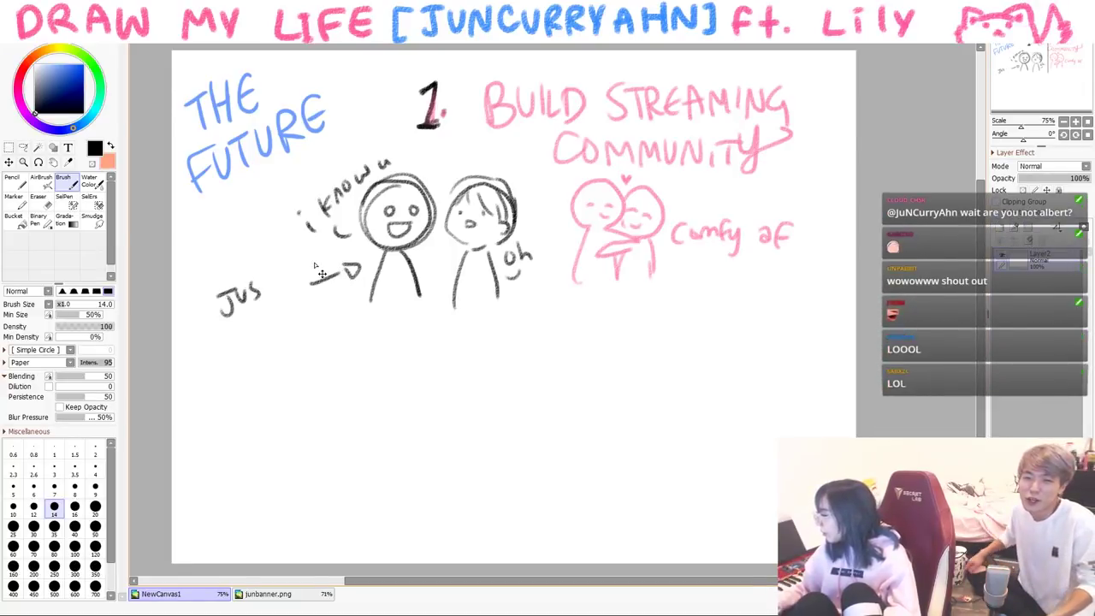